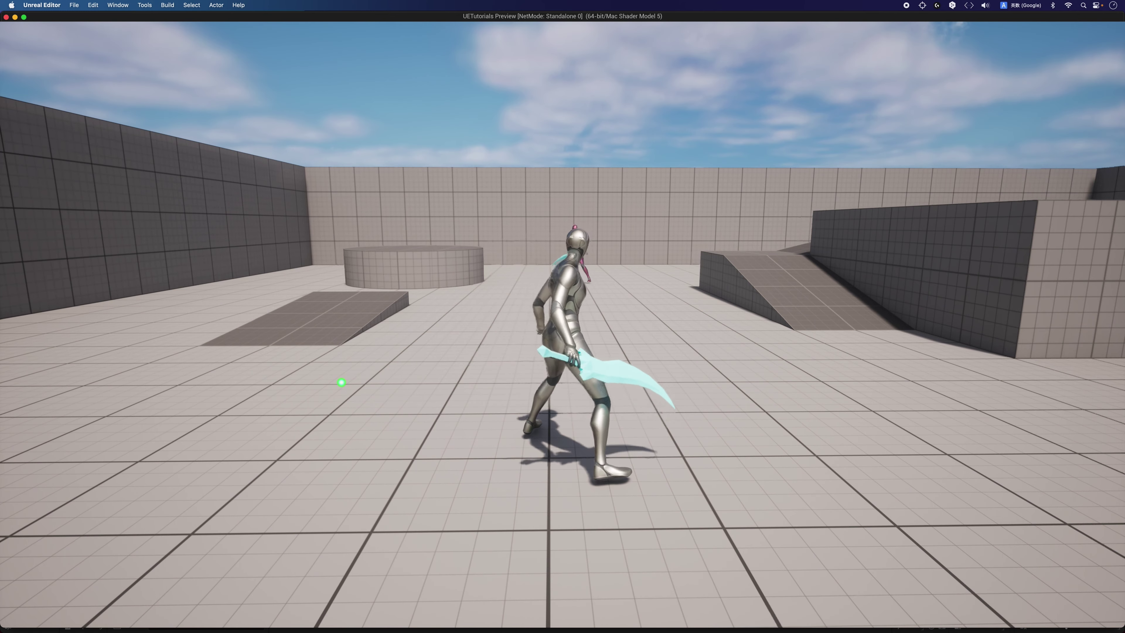
- Run the character toward the pink enemy in play mode, then stop the session
{"action": "key", "text": "w"}
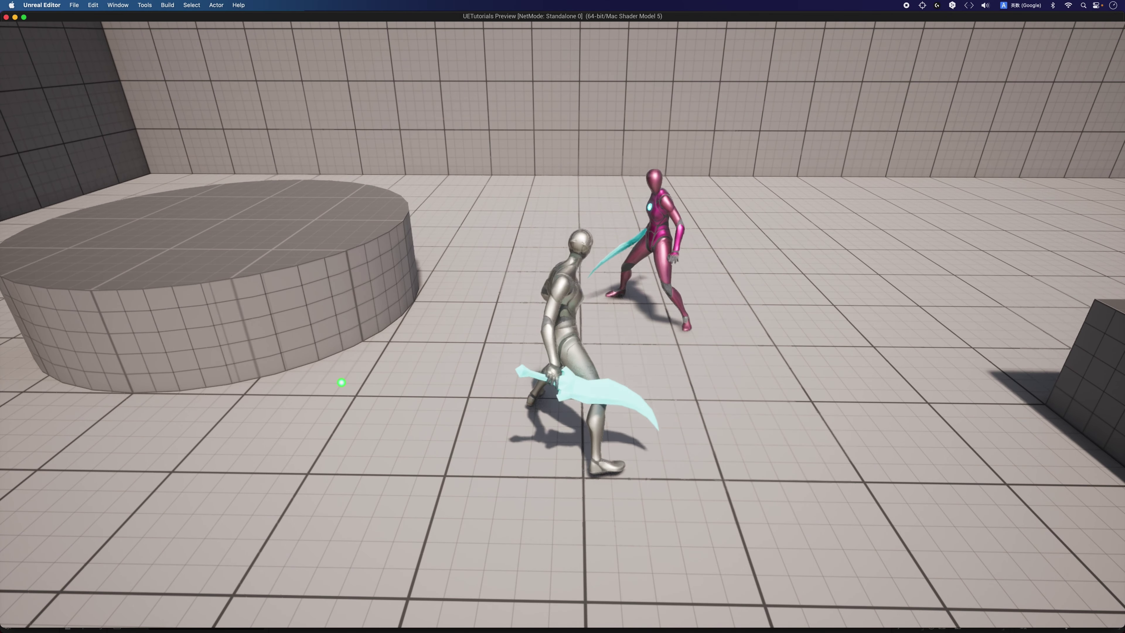
{"action": "key", "text": "Escape"}
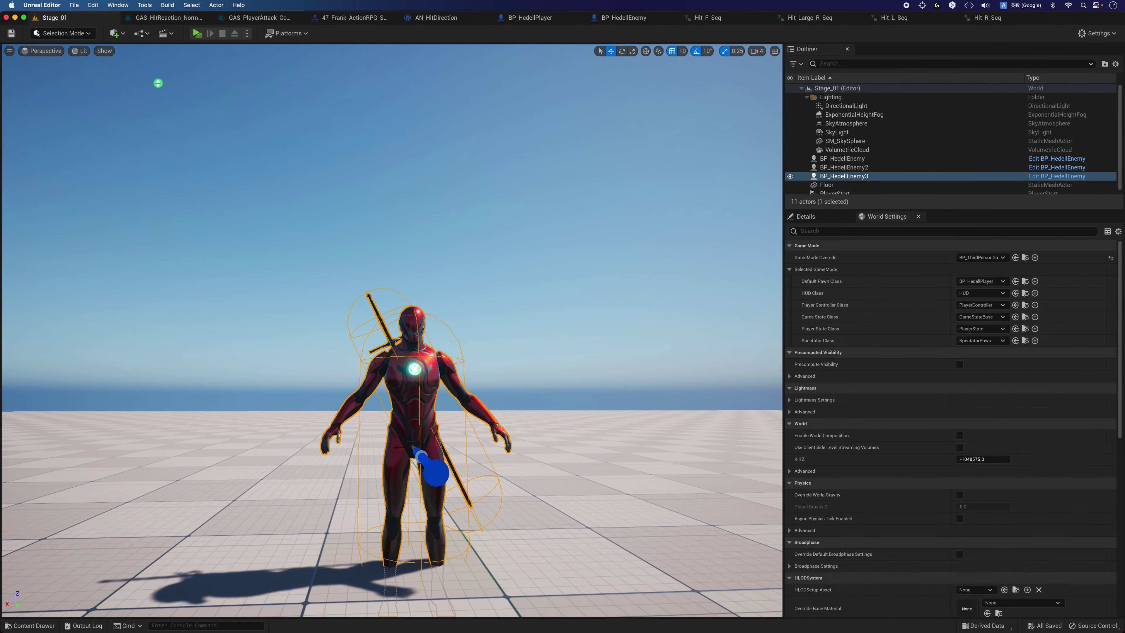
- Start the game preview and slash the red enemies with the sword, producing sparks
{"action": "left_click", "coordinate": [197, 33]}
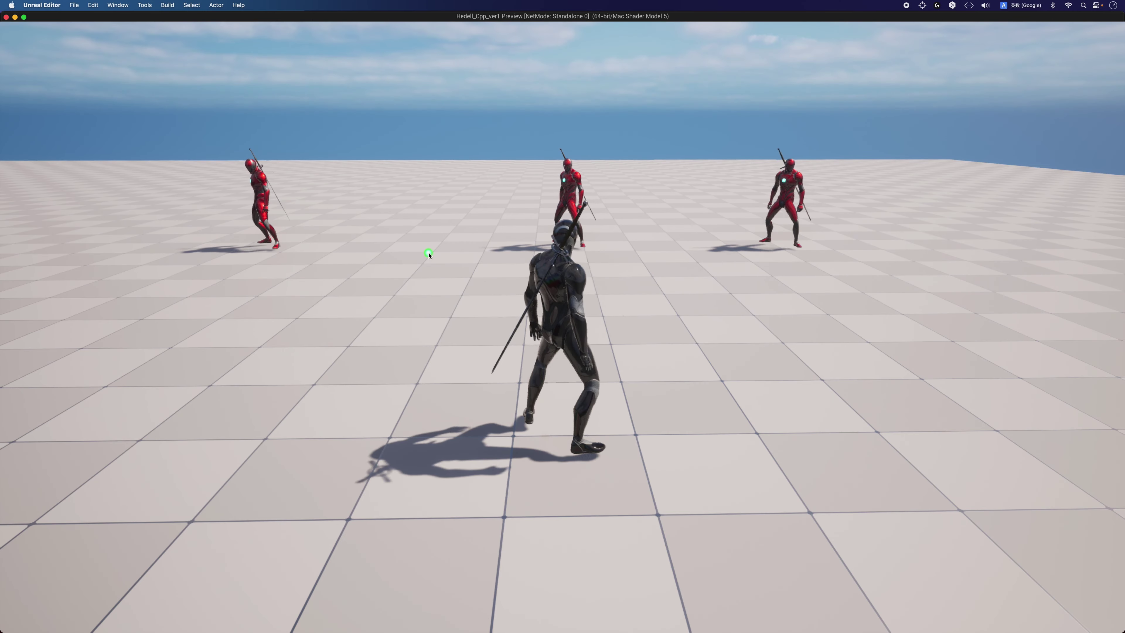
{"action": "left_click", "coordinate": [428, 253]}
{"action": "key", "text": "w"}
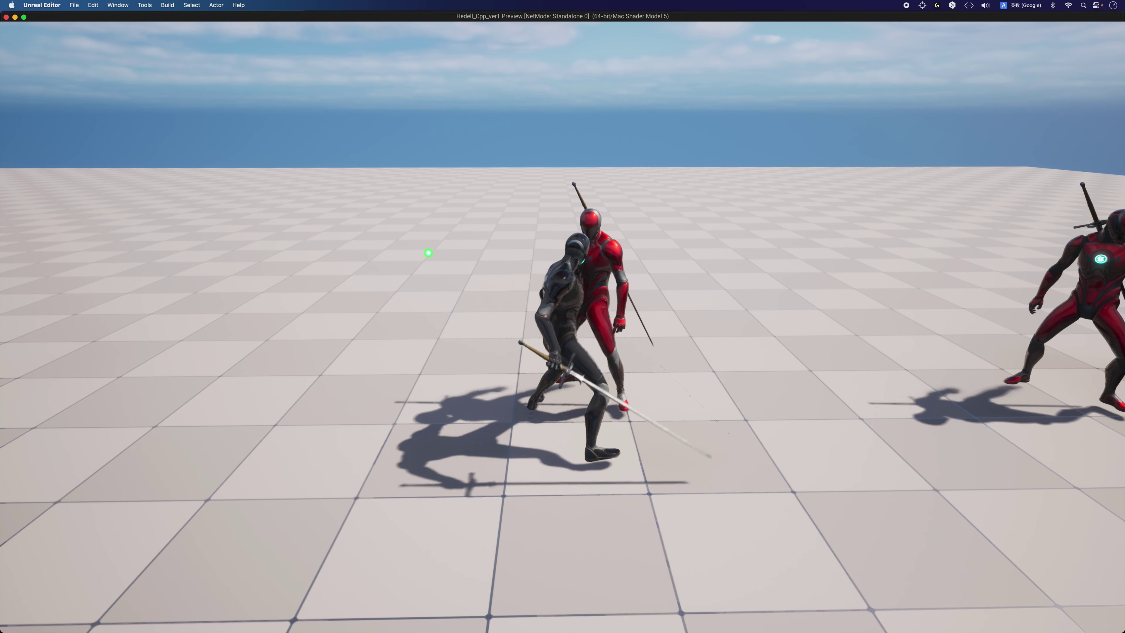
{"action": "left_click", "coordinate": [429, 253]}
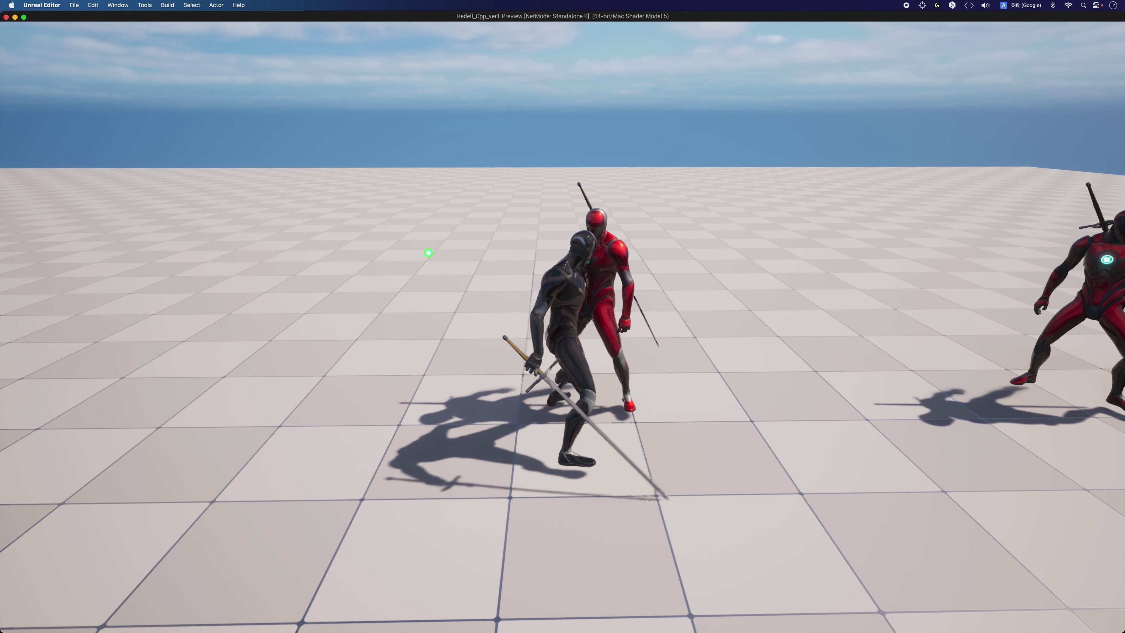
{"action": "left_click", "coordinate": [428, 252]}
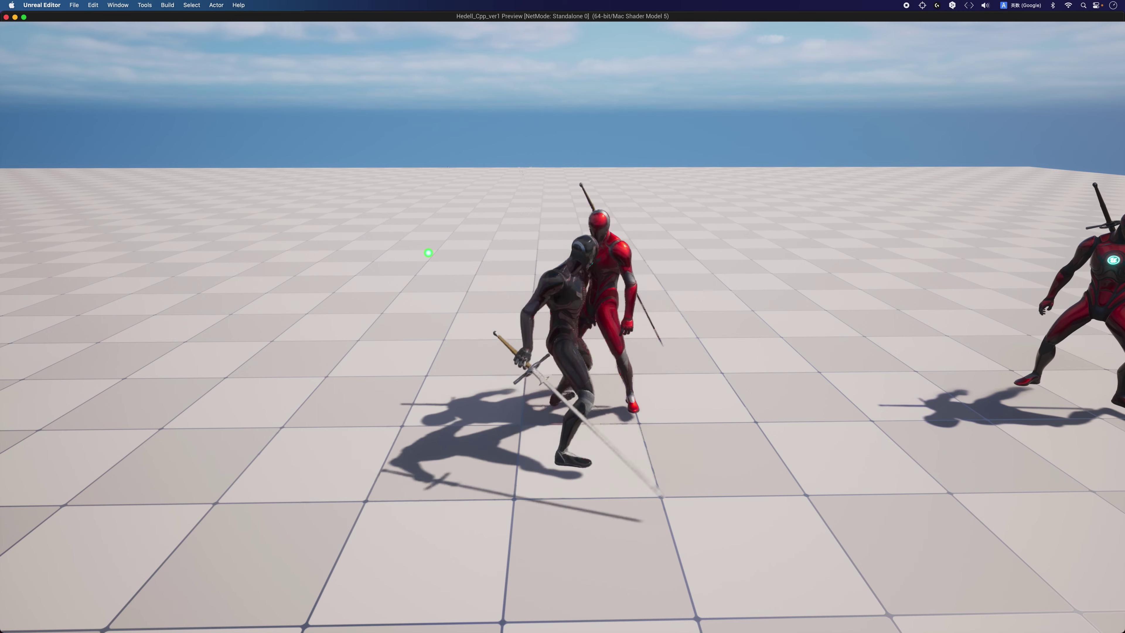
{"action": "left_click", "coordinate": [429, 252]}
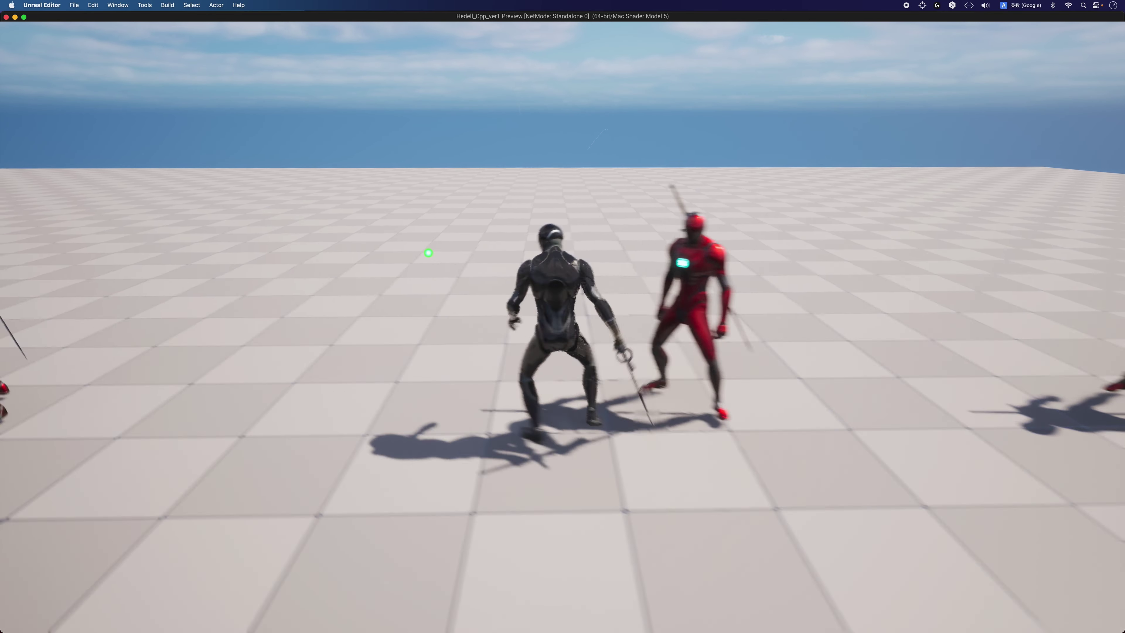
{"action": "key", "text": "w"}
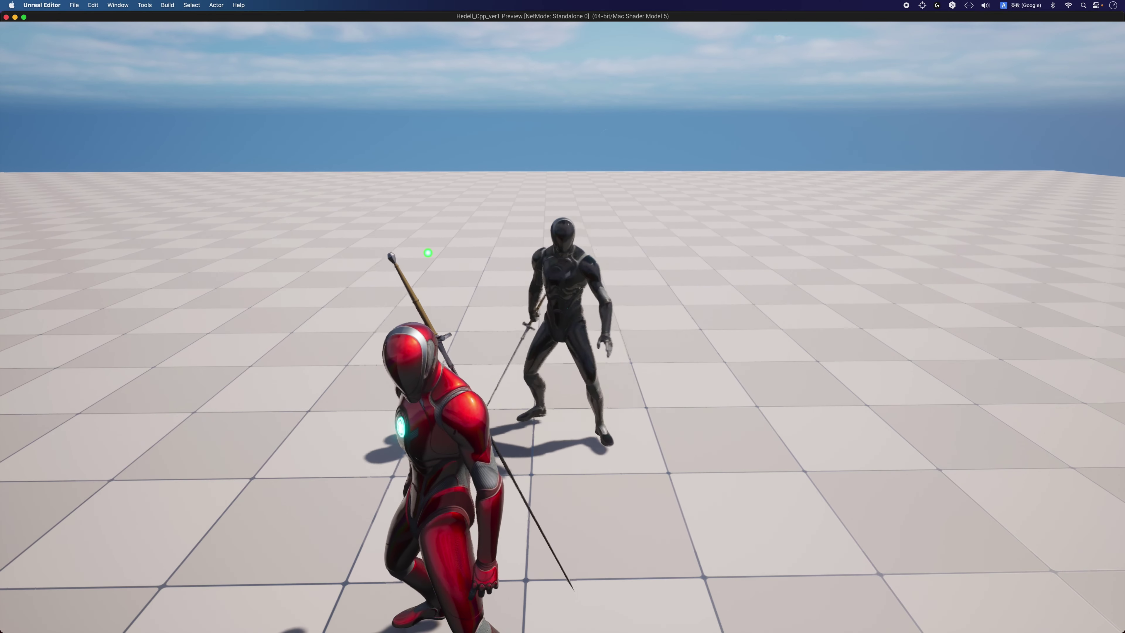
{"action": "key", "text": "w"}
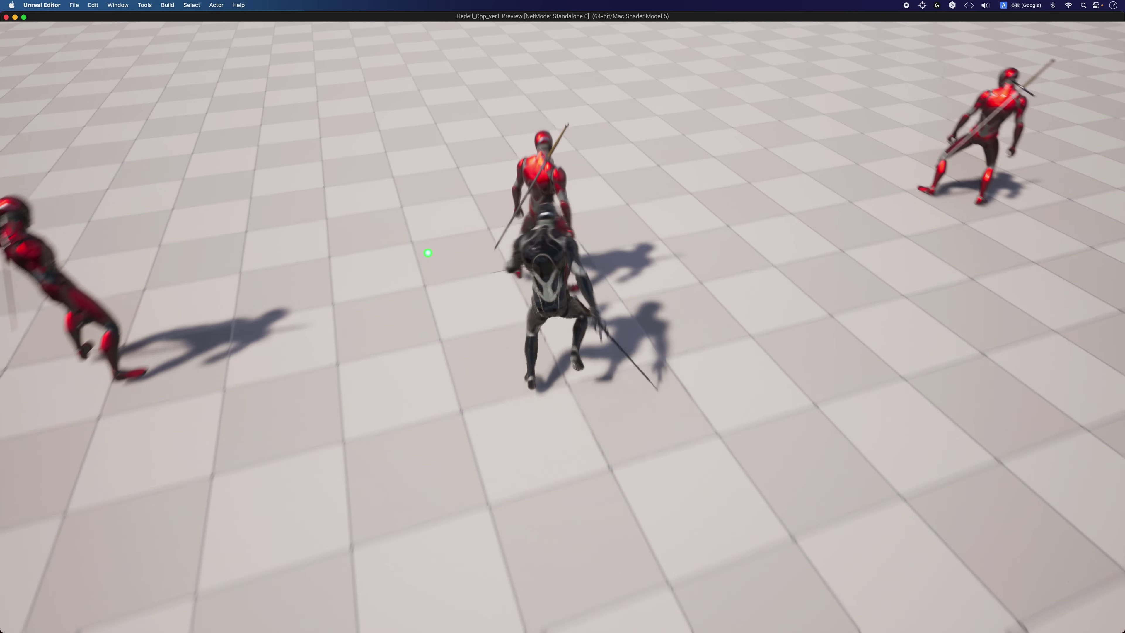
- Keep striking the red enemies for -10 damage, then allow the macOS file-access prompt
{"action": "left_click", "coordinate": [428, 252]}
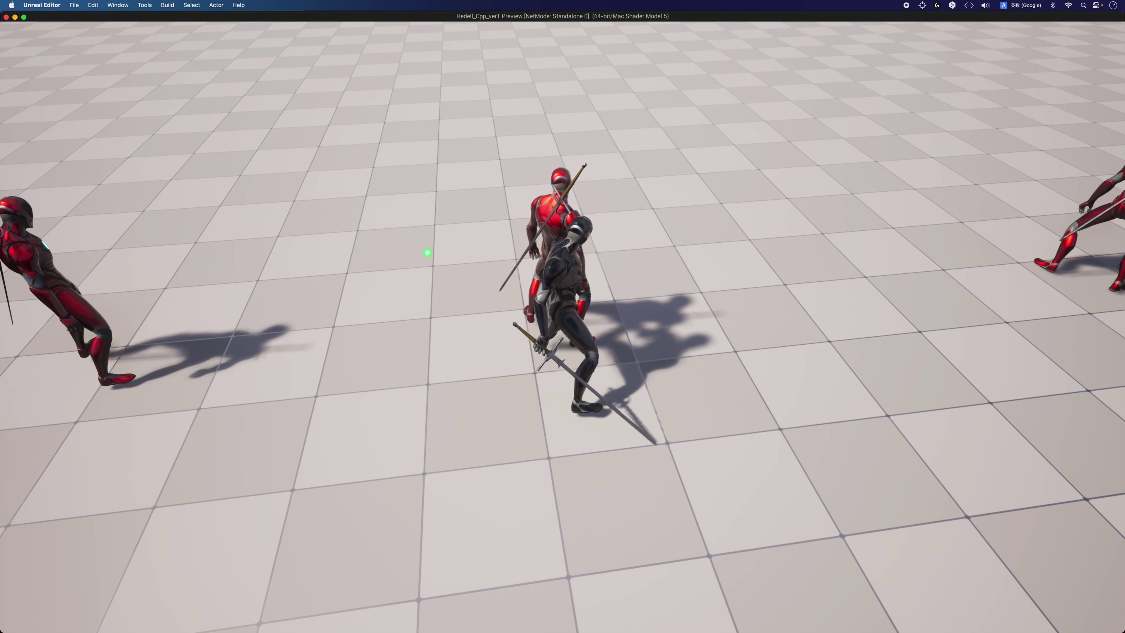
{"action": "left_click", "coordinate": [427, 252]}
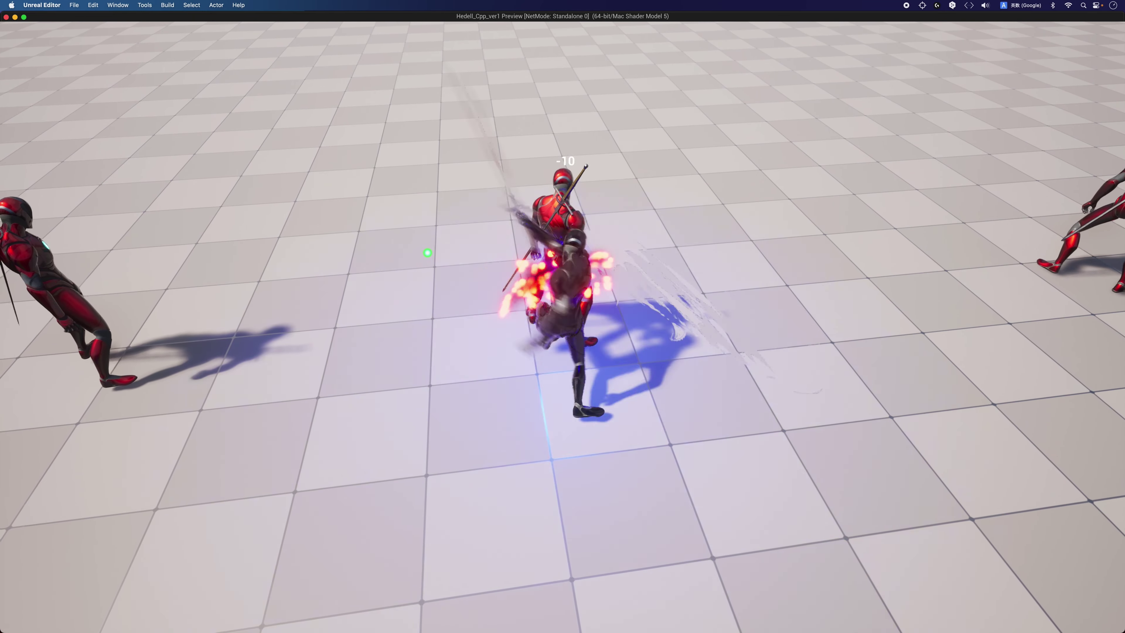
{"action": "left_click", "coordinate": [427, 253]}
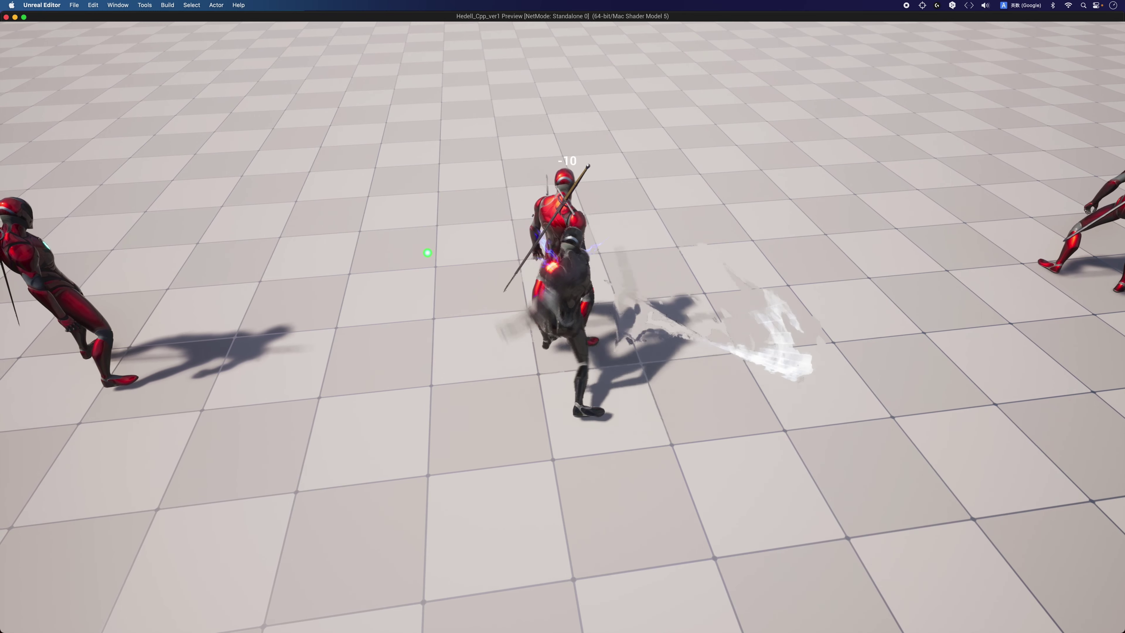
{"action": "key", "text": "w"}
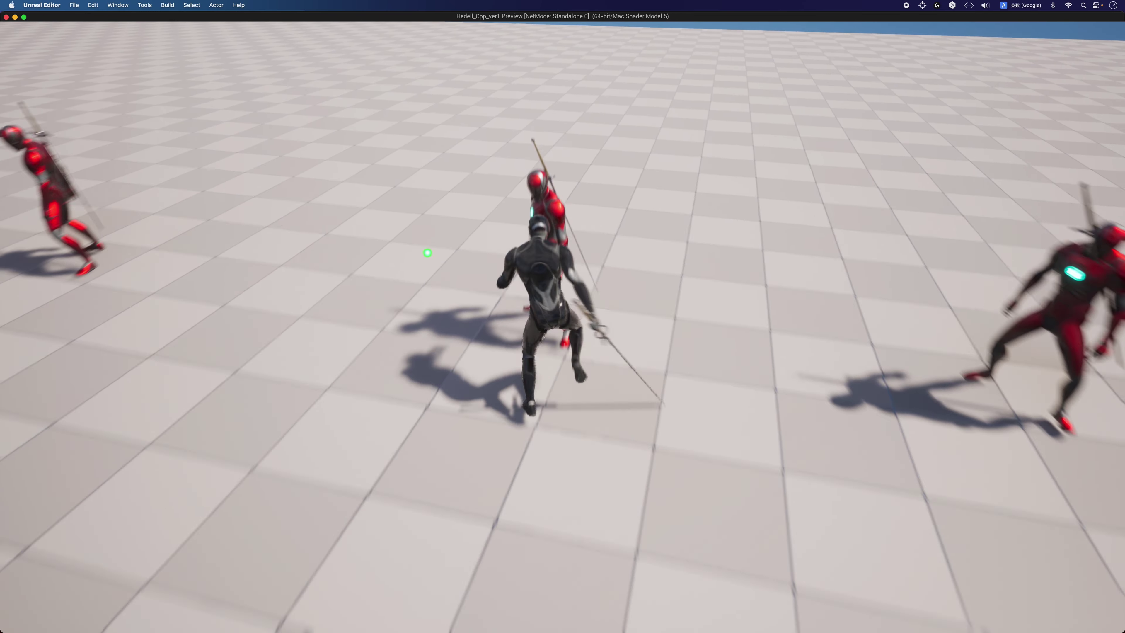
{"action": "left_click", "coordinate": [427, 252]}
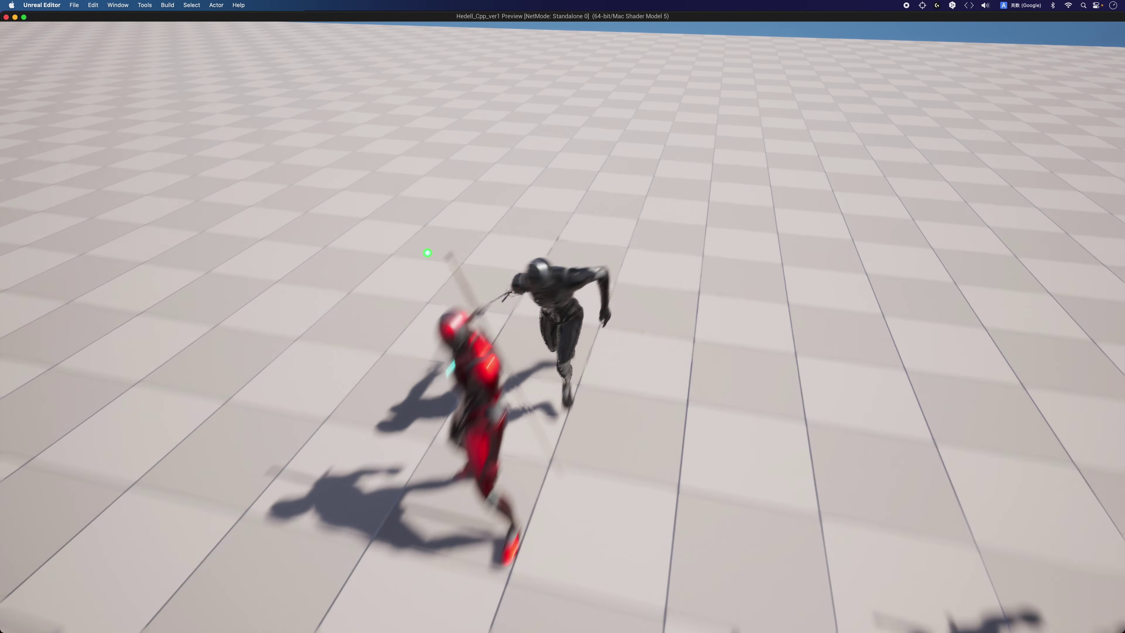
{"action": "left_click", "coordinate": [427, 252]}
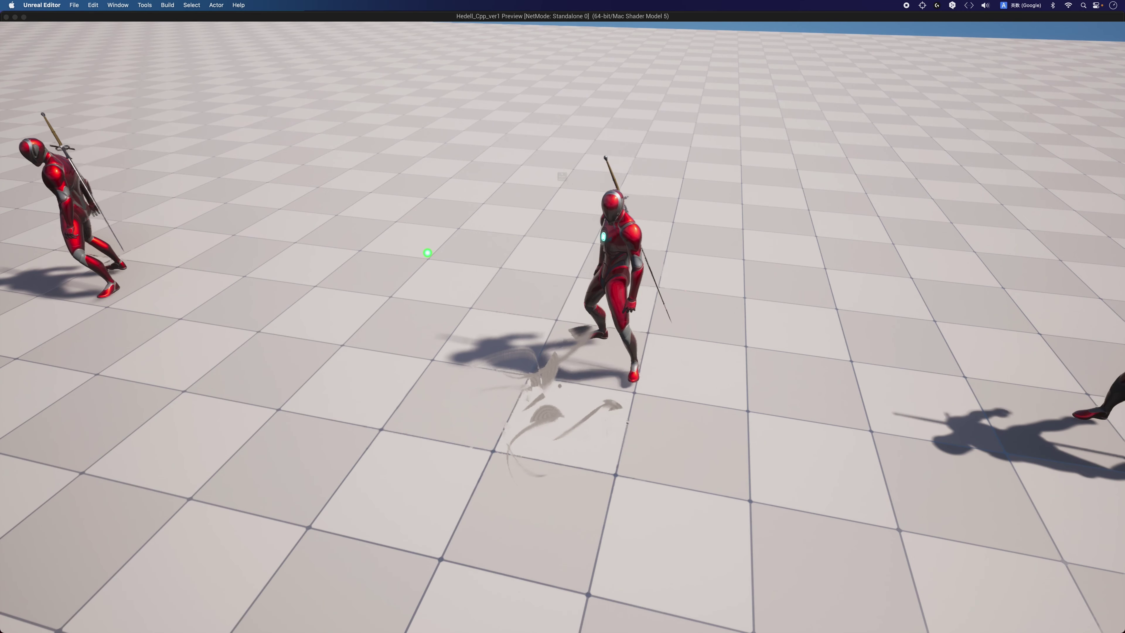
{"action": "left_click", "coordinate": [428, 252]}
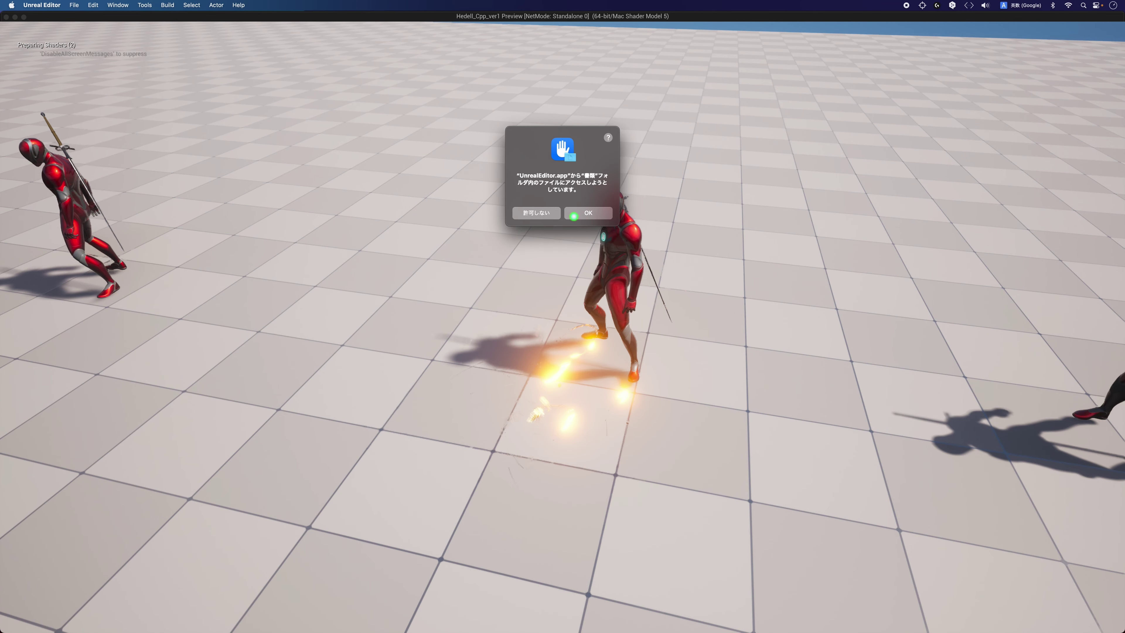
{"action": "left_click", "coordinate": [573, 214]}
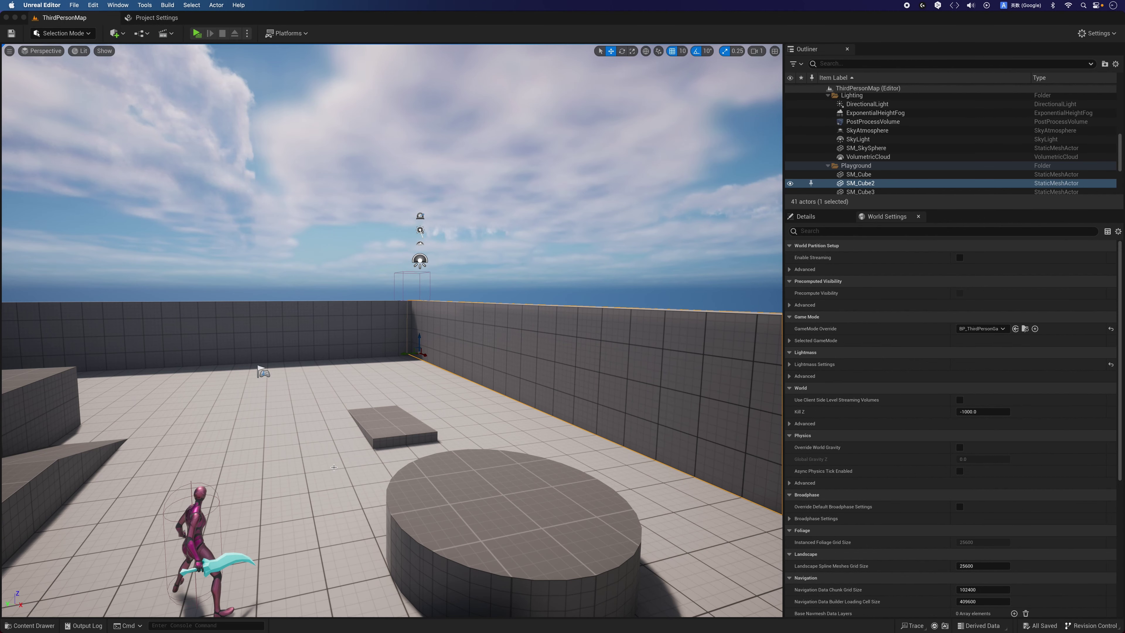
- Open BP_PlayerCharacter_GASCombo from the Blueprints folder in the Content Drawer
{"action": "left_click", "coordinate": [38, 626]}
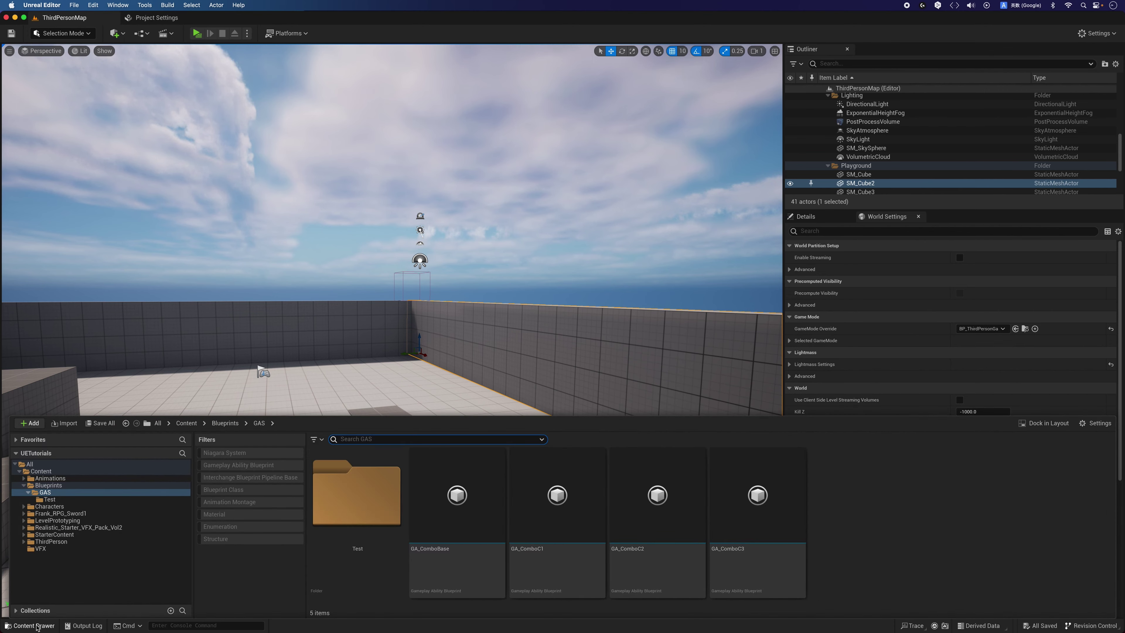
{"action": "left_click", "coordinate": [120, 486]}
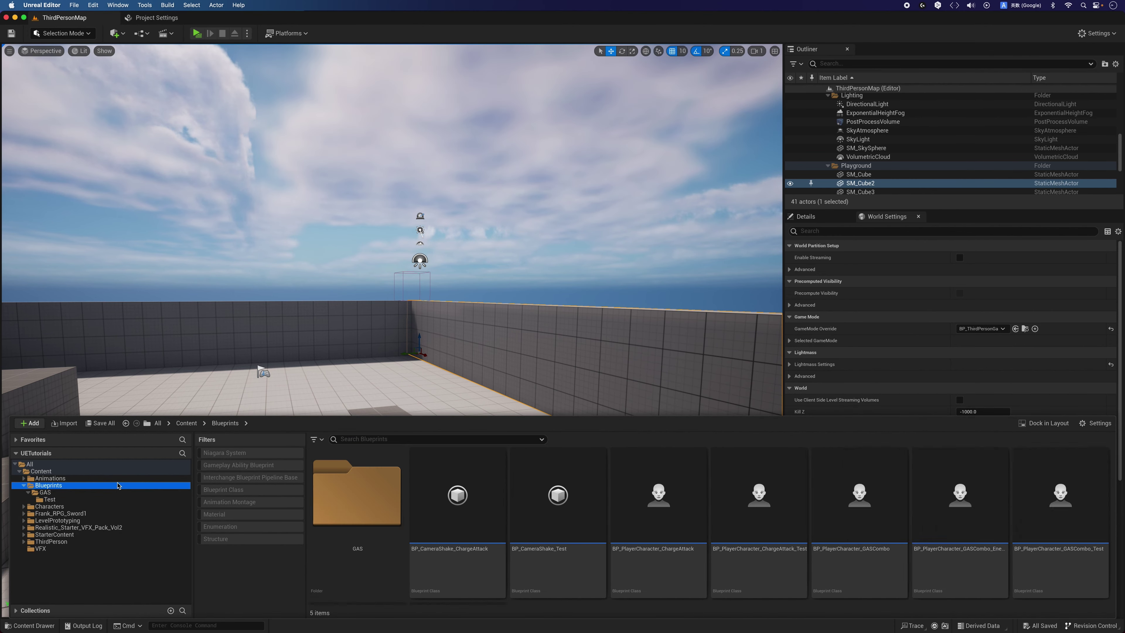
{"action": "double_click", "coordinate": [915, 529]}
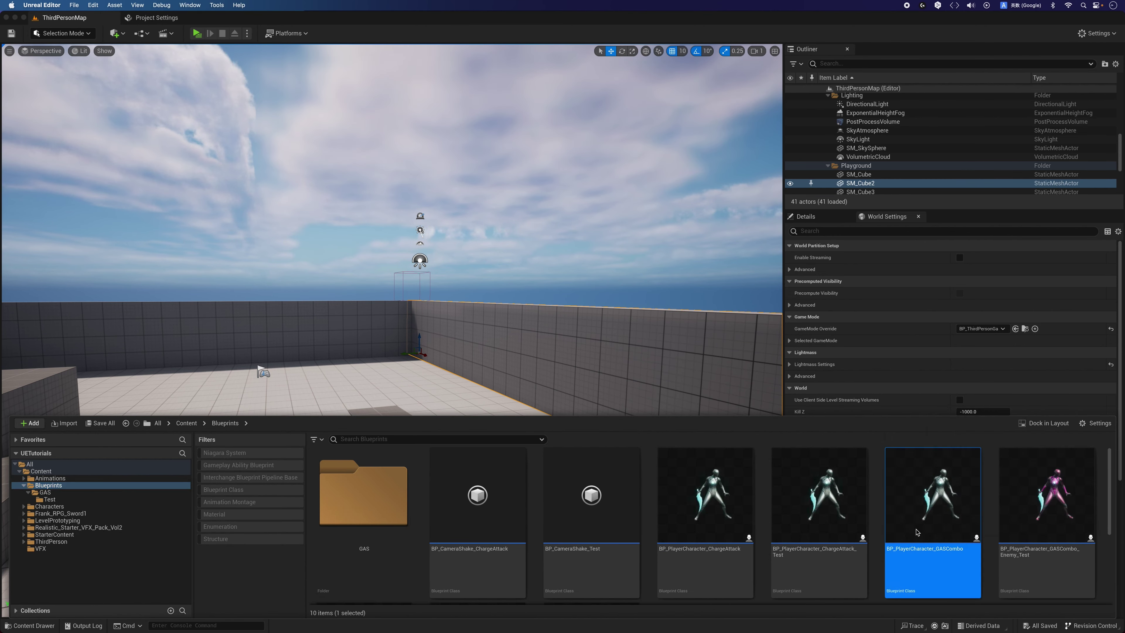
{"action": "right_click_drag", "start_coordinate": [432, 354], "coordinate": [756, 289]}
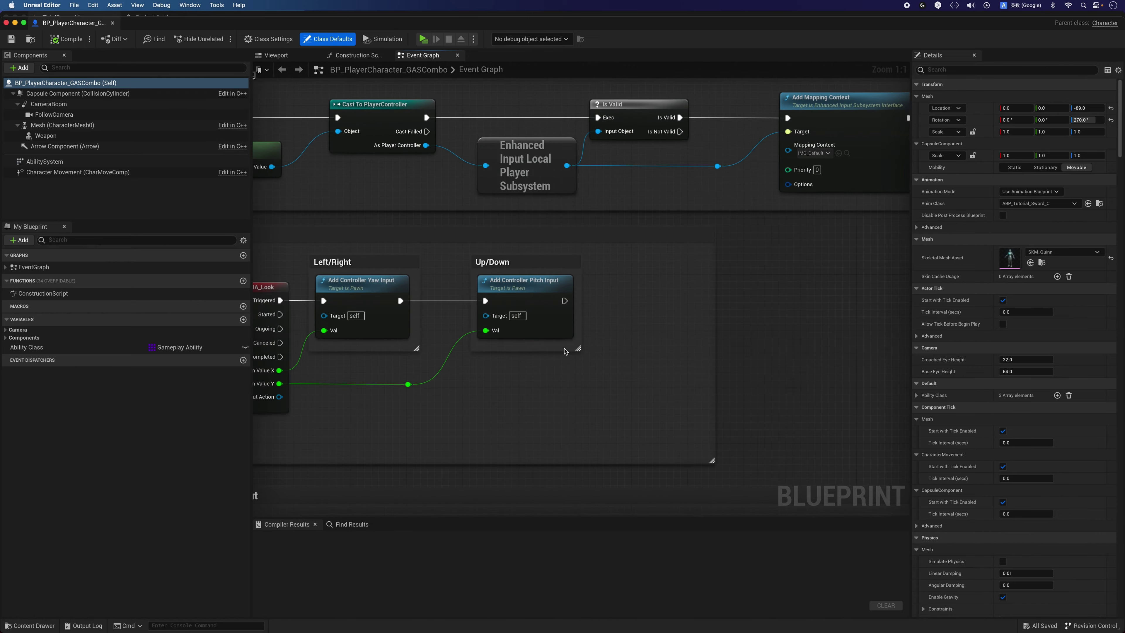
- Browse the Event Graph to the Jump Input nodes and select the P-key ability activation nodes
{"action": "scroll", "coordinate": [510, 428], "scroll_direction": "down", "scroll_amount": 1}
{"action": "scroll", "coordinate": [510, 429], "scroll_direction": "down", "scroll_amount": 1}
{"action": "right_click_drag", "start_coordinate": [514, 509], "coordinate": [499, 312]}
{"action": "right_click_drag", "start_coordinate": [358, 247], "coordinate": [347, 302]}
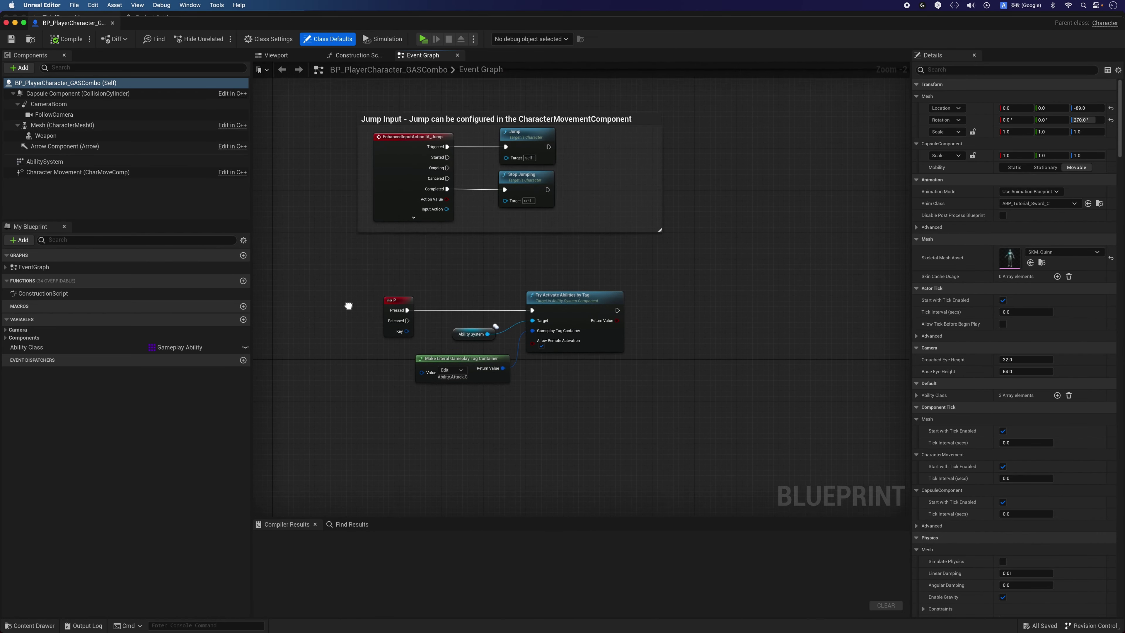
{"action": "scroll", "coordinate": [359, 284], "scroll_direction": "up", "scroll_amount": 2}
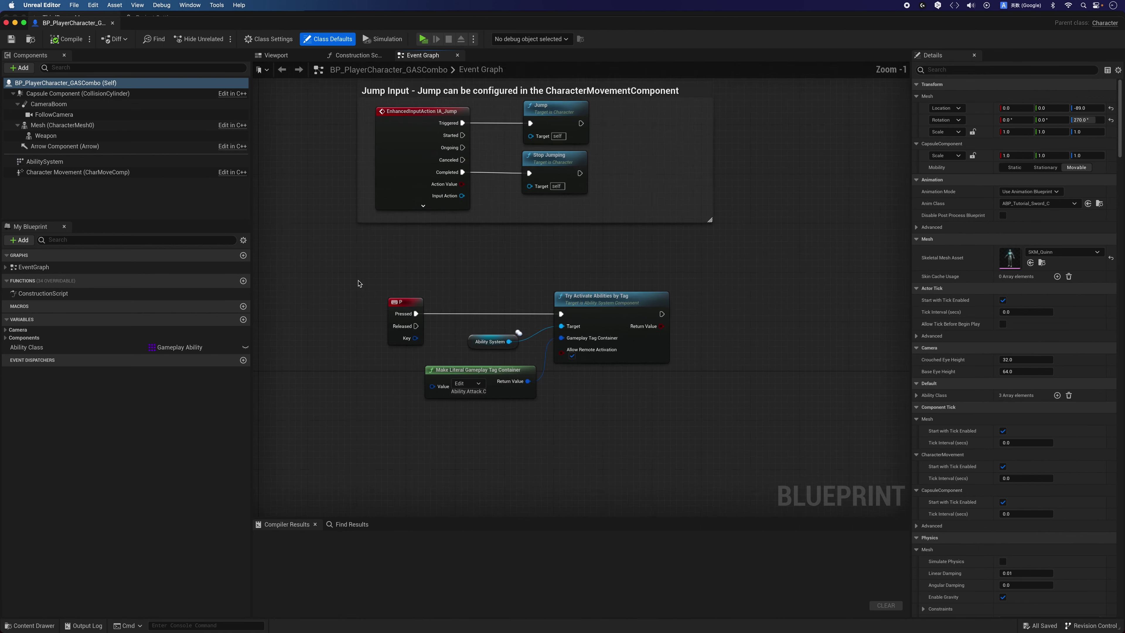
{"action": "left_click_drag", "start_coordinate": [521, 379], "coordinate": [625, 380]}
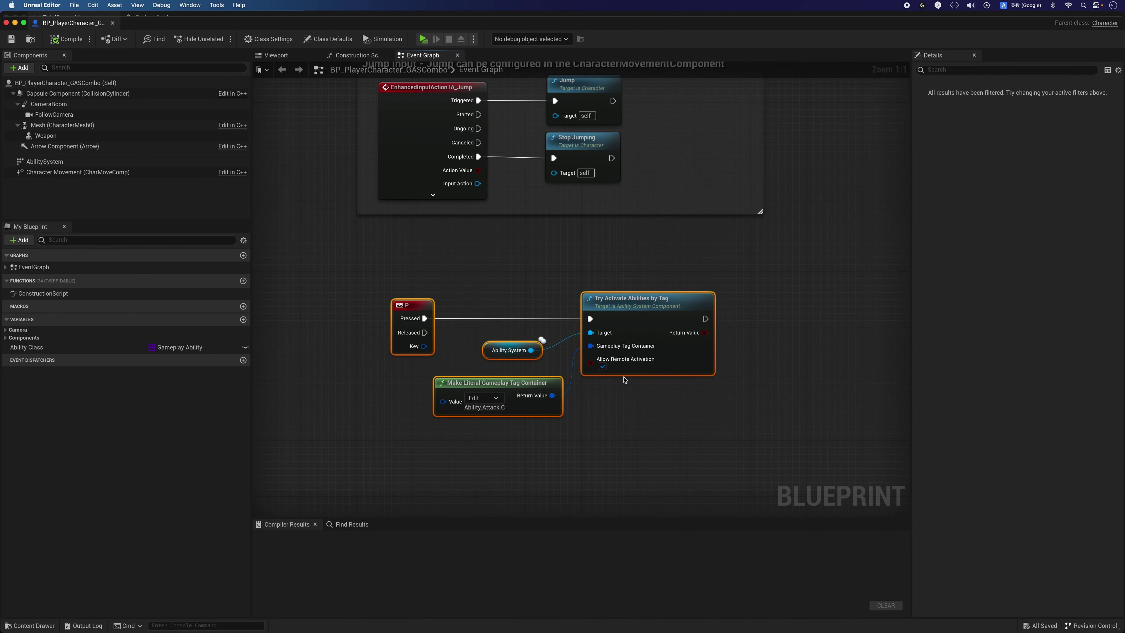
{"action": "left_click", "coordinate": [578, 279]}
- Move to the For Each Loop over Ability Class and select it with Give Ability
{"action": "right_click_drag", "start_coordinate": [465, 334], "coordinate": [465, 177]}
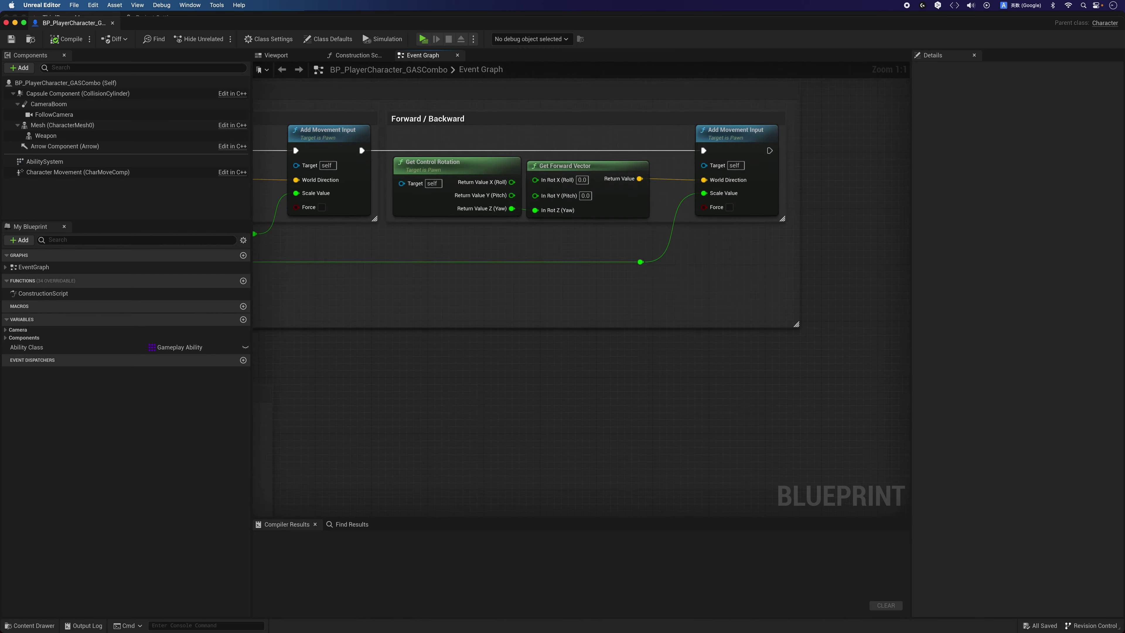
{"action": "right_click_drag", "start_coordinate": [425, 147], "coordinate": [412, 413]}
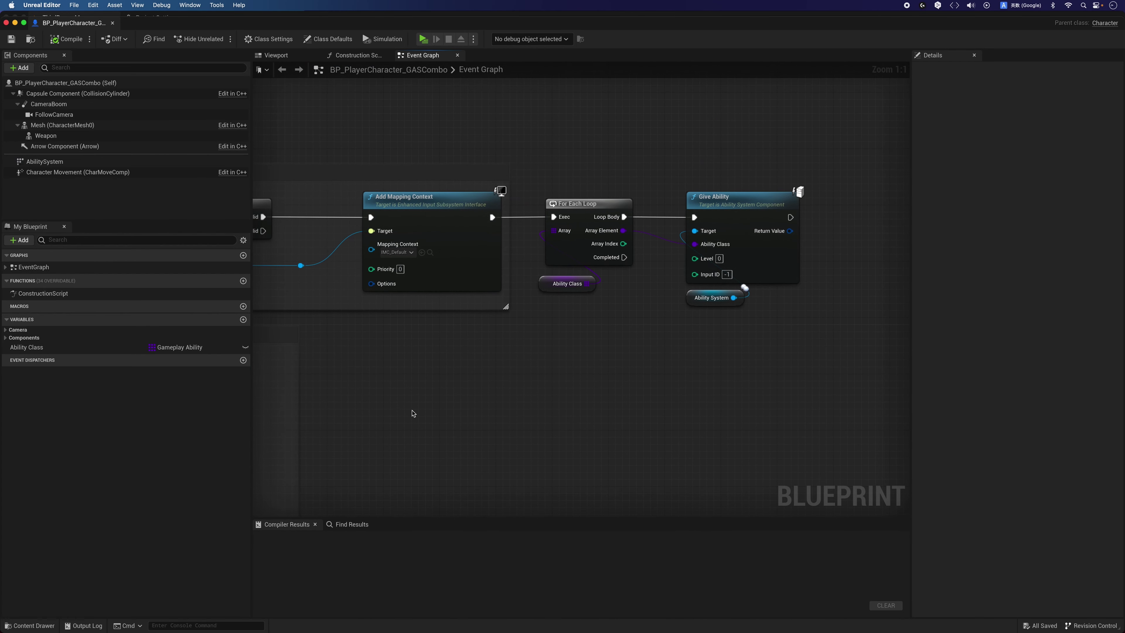
{"action": "left_click_drag", "start_coordinate": [540, 358], "coordinate": [691, 261]}
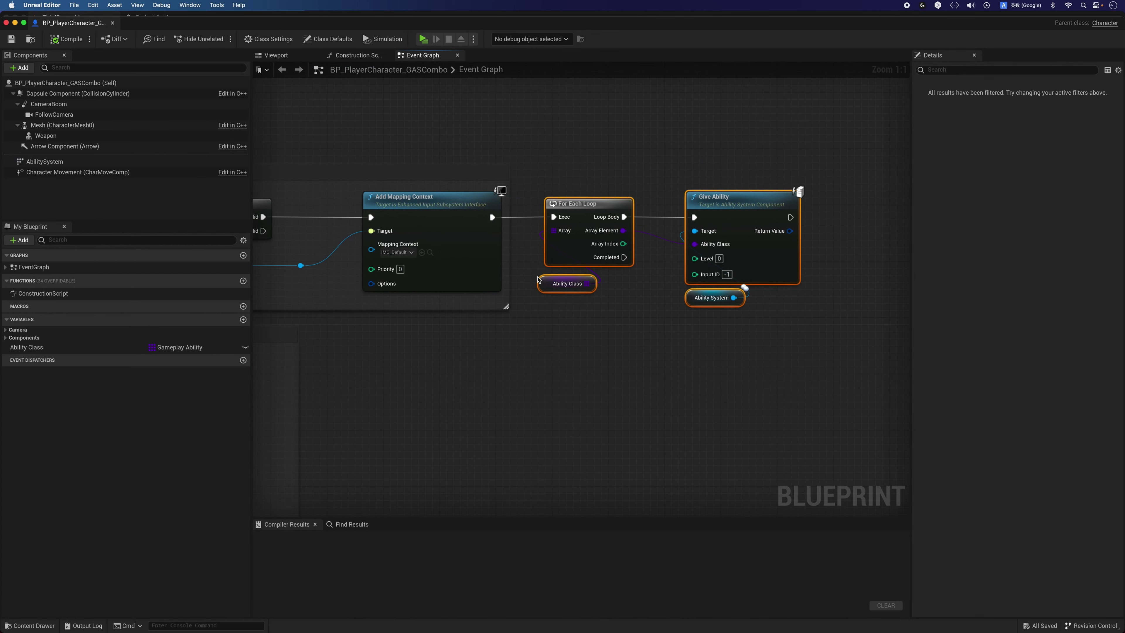
{"action": "left_click", "coordinate": [567, 382]}
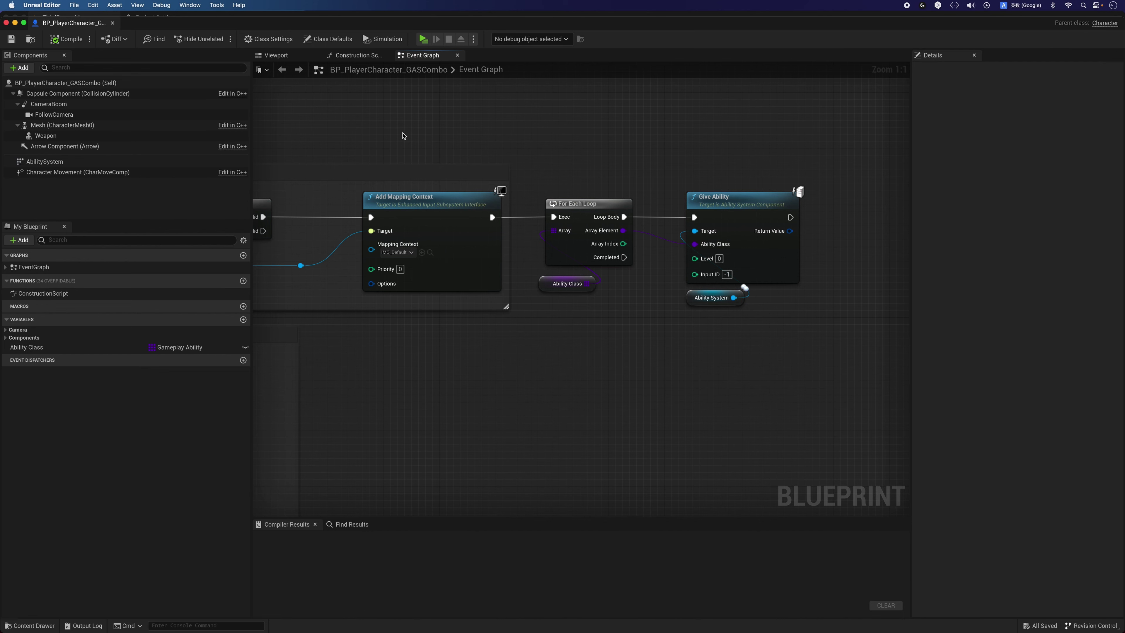
- Select the Weapon component and inspect the sword-wielding mannequin and its NoCollision preset in the Viewport
{"action": "left_click", "coordinate": [163, 135]}
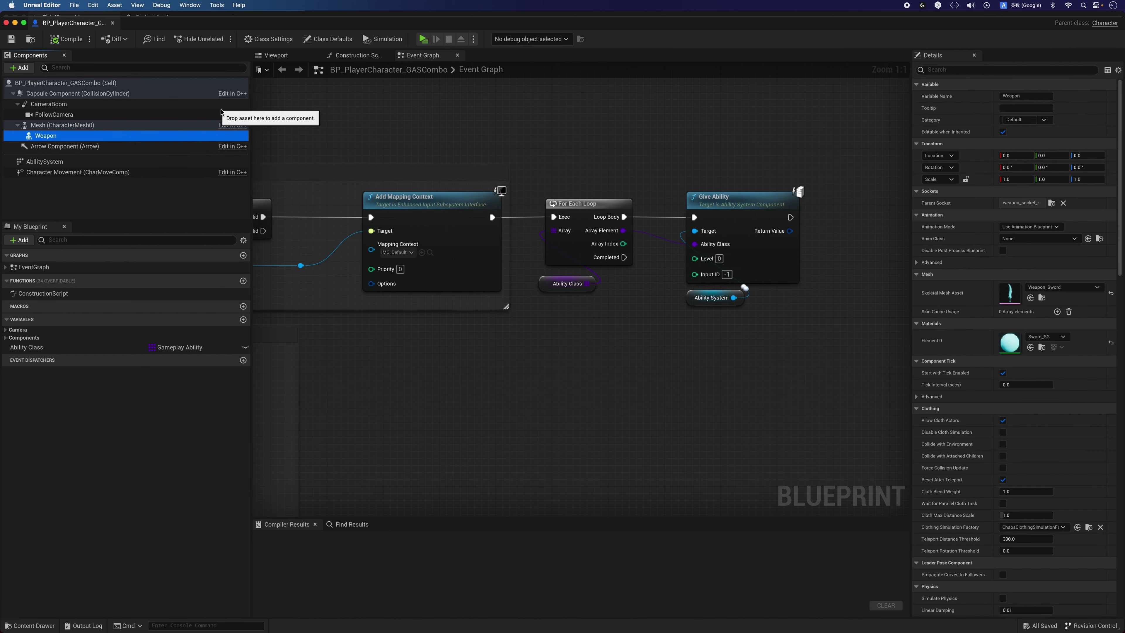
{"action": "left_click", "coordinate": [274, 56]}
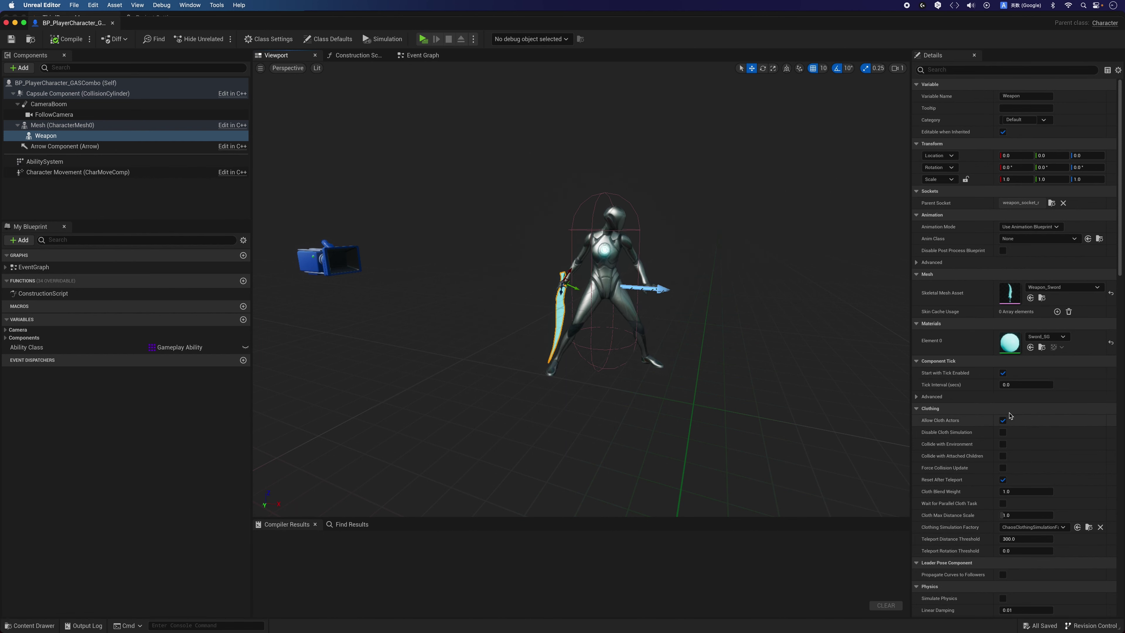
{"action": "scroll", "coordinate": [1015, 424], "scroll_direction": "down", "scroll_amount": 3}
{"action": "scroll", "coordinate": [1015, 425], "scroll_direction": "down", "scroll_amount": 3}
{"action": "scroll", "coordinate": [1015, 425], "scroll_direction": "down", "scroll_amount": 8}
{"action": "scroll", "coordinate": [1015, 424], "scroll_direction": "down", "scroll_amount": 8}
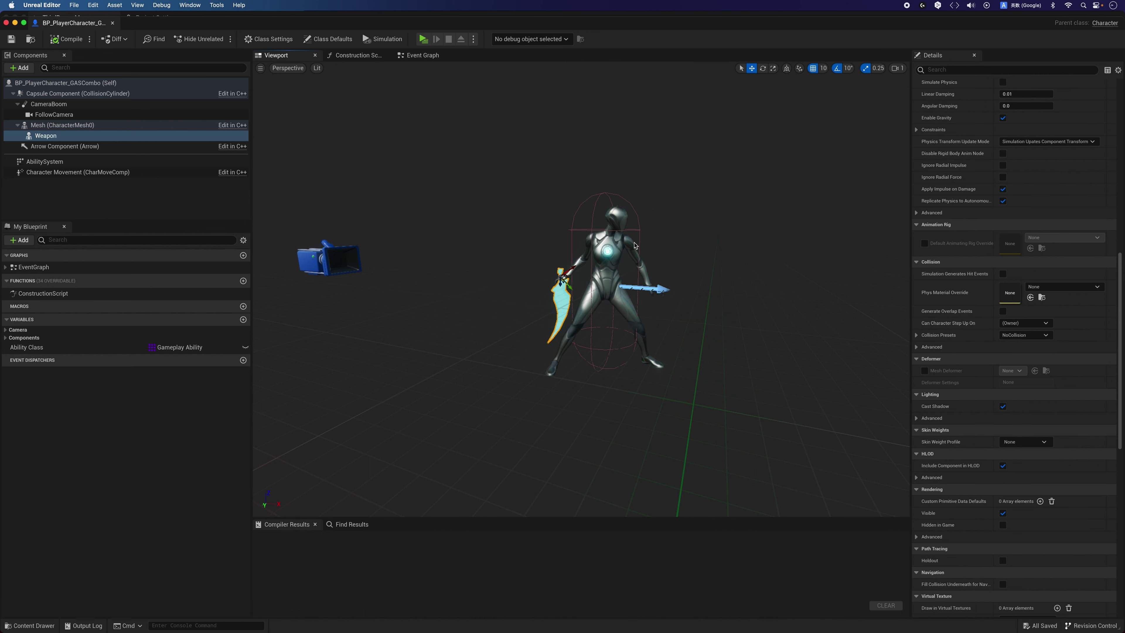
- Play the game maximized and hit the pink opponent with the sword combo
{"action": "left_click", "coordinate": [421, 40]}
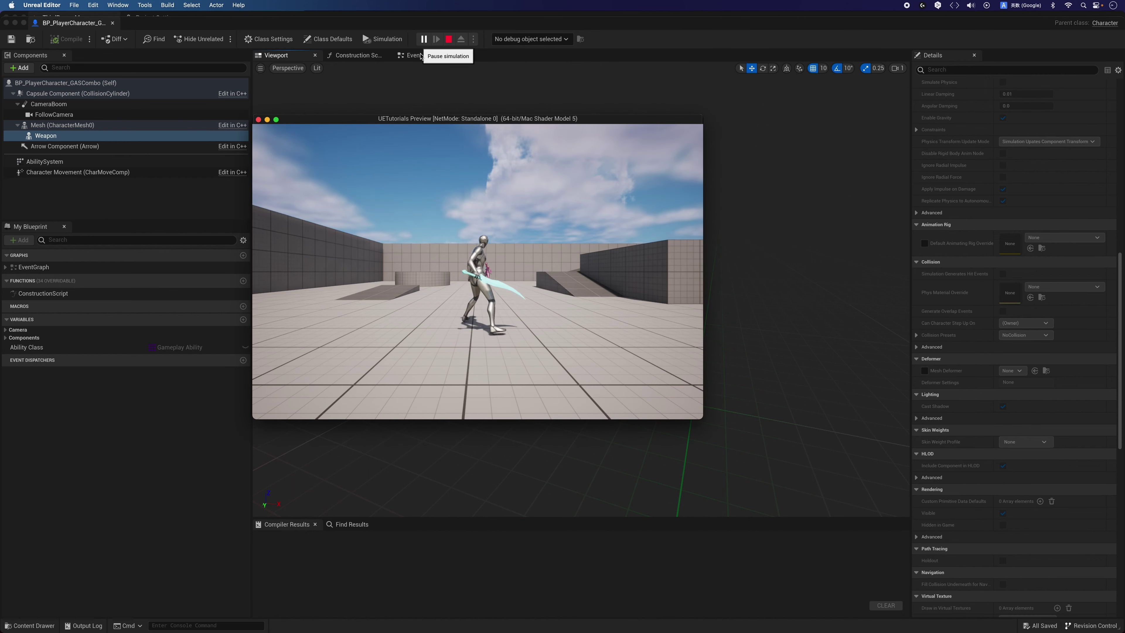
{"action": "left_click", "coordinate": [275, 119]}
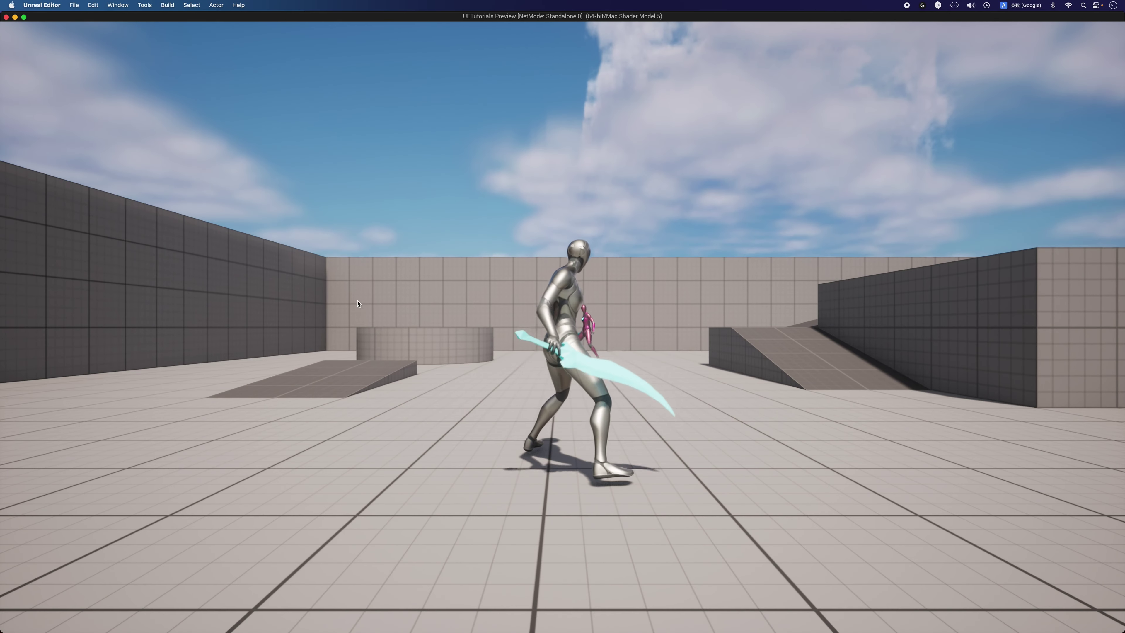
{"action": "left_click", "coordinate": [563, 317]}
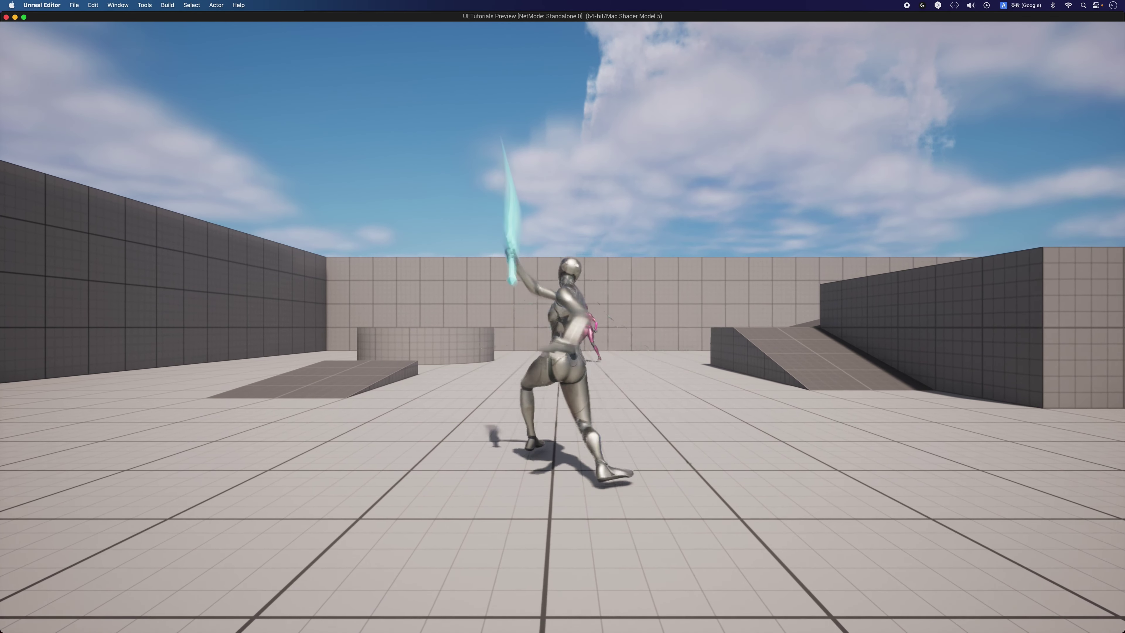
{"action": "key", "text": "w"}
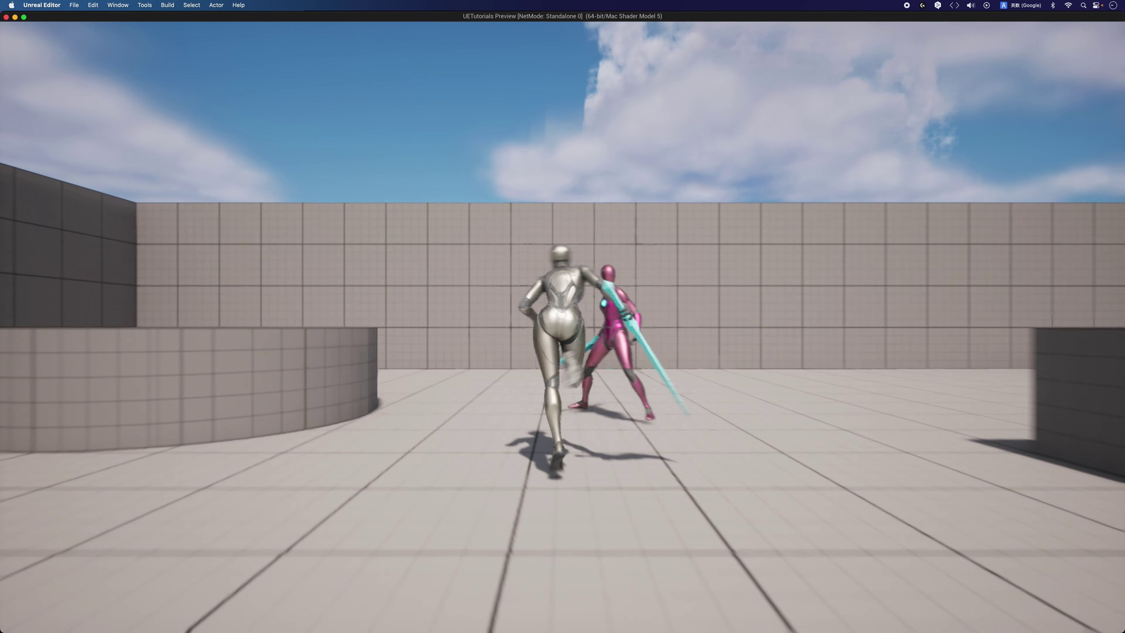
{"action": "left_click", "coordinate": [563, 317]}
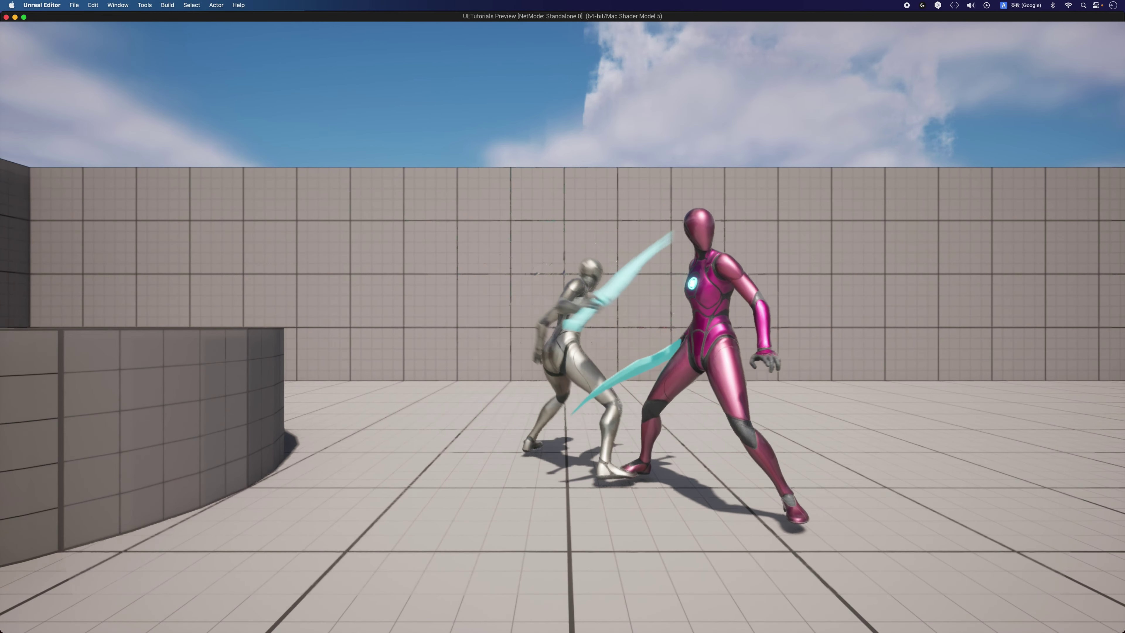
{"action": "left_click", "coordinate": [562, 316]}
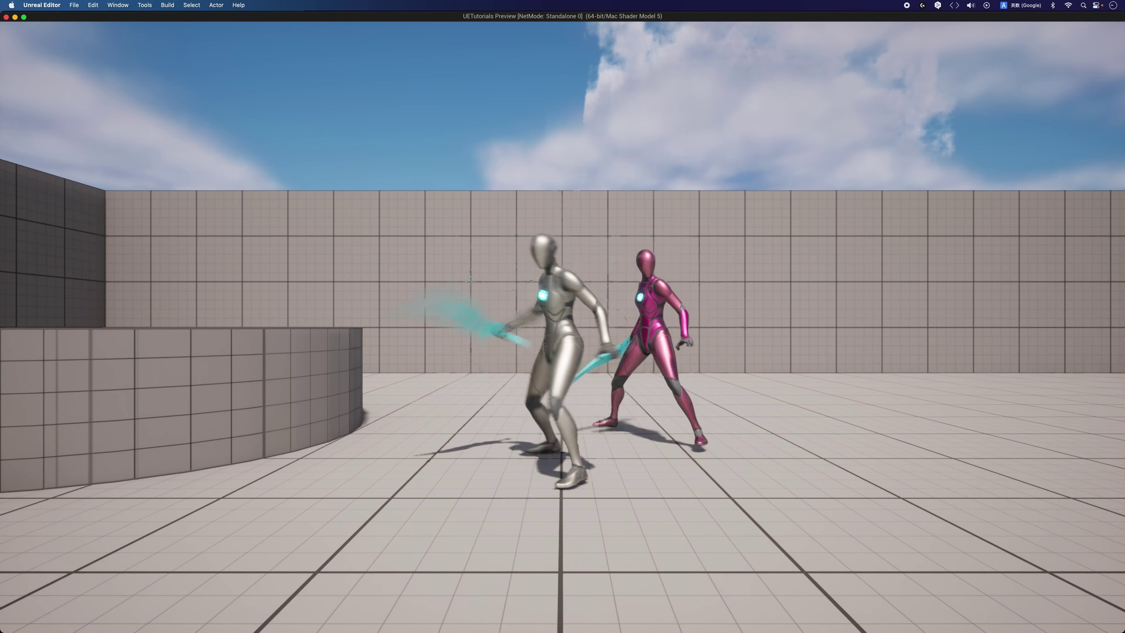
{"action": "left_click", "coordinate": [563, 316]}
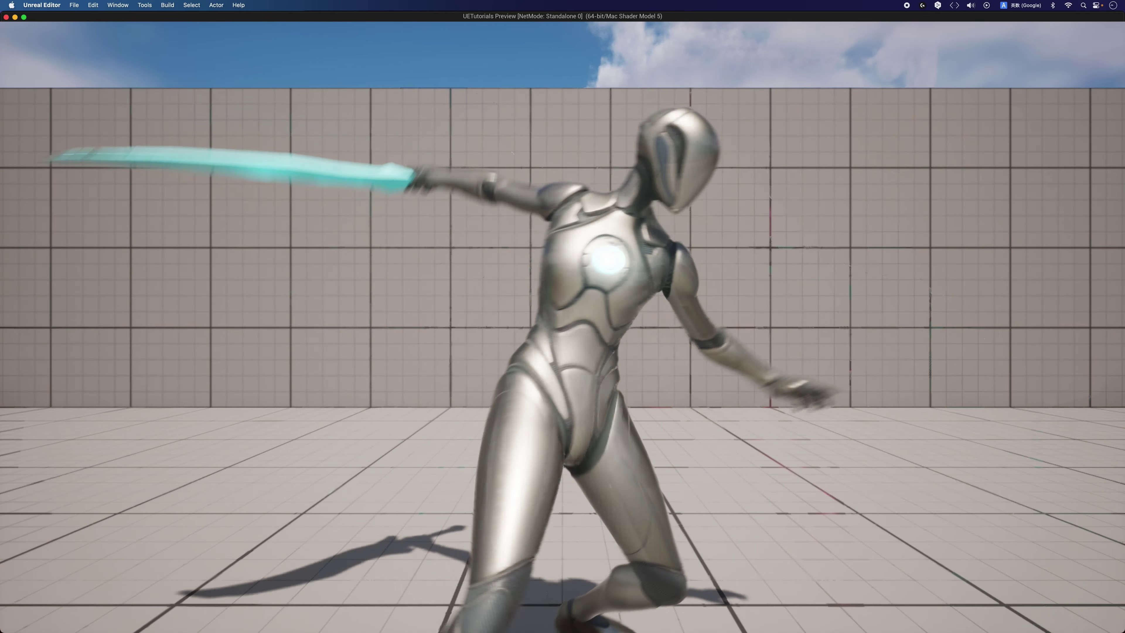
- Move the character around the arena, then stop play and return to the Viewport
{"action": "key", "text": "a"}
{"action": "key", "text": "s"}
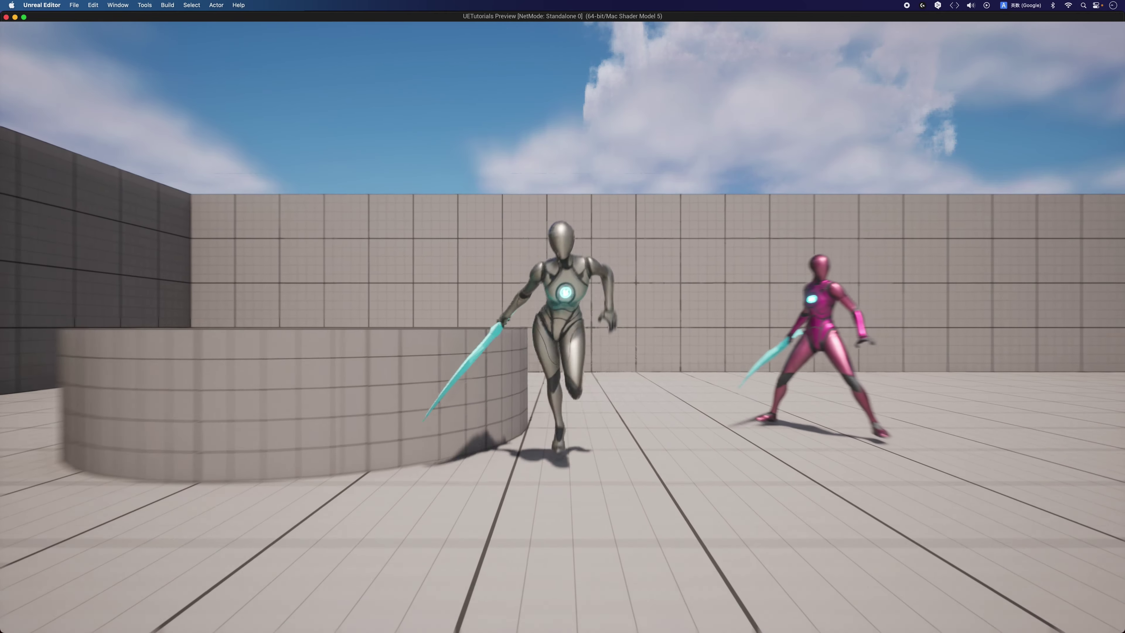
{"action": "key", "text": "d"}
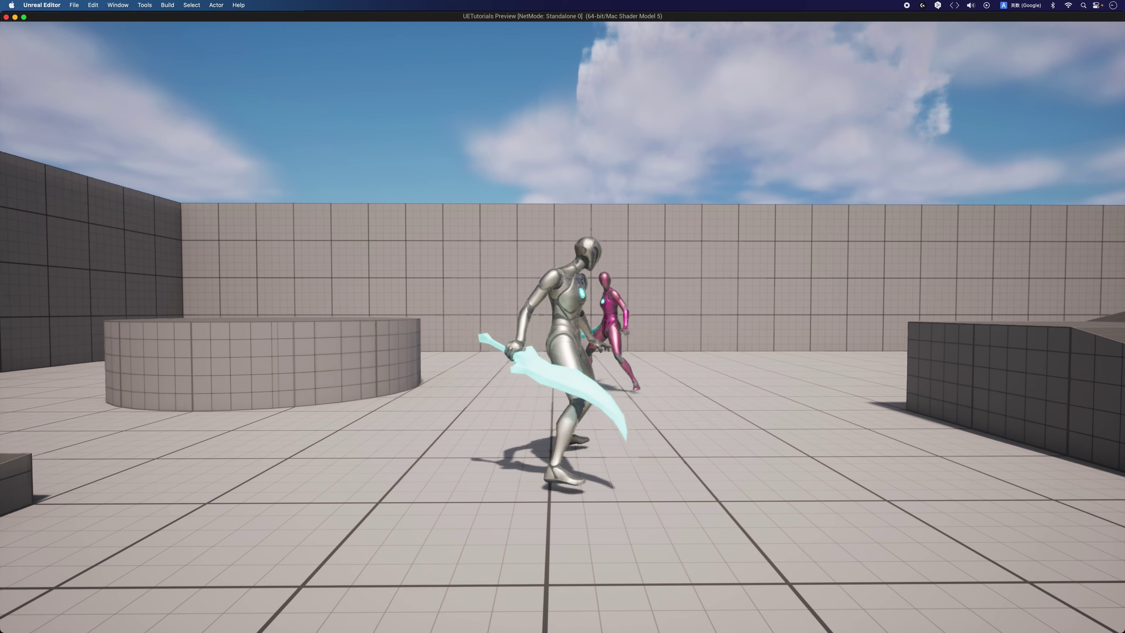
{"action": "key", "text": "w"}
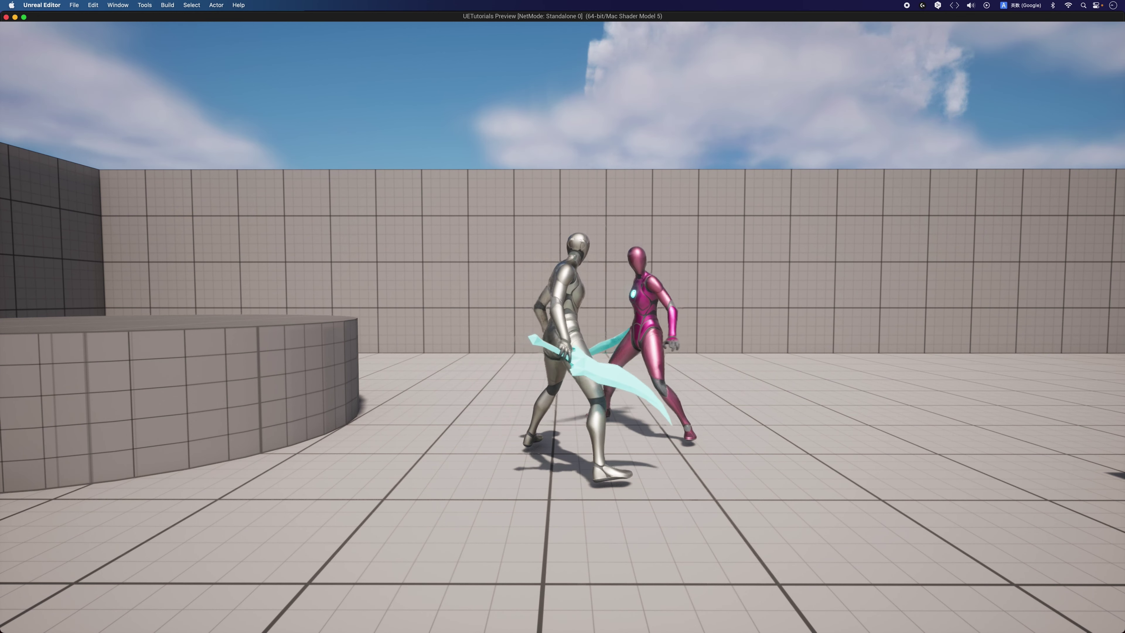
{"action": "key", "text": "Escape"}
{"action": "left_click", "coordinate": [725, 85]}
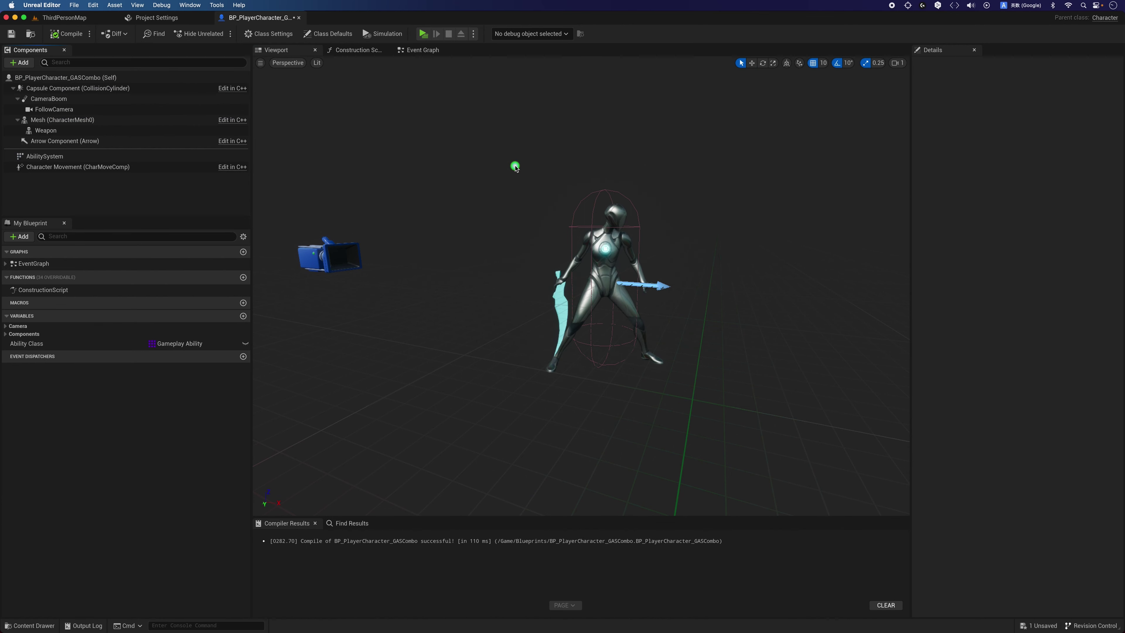
- Add a Capsule Collision component under Weapon, found by searching 'collision' in + Add
{"action": "left_click", "coordinate": [19, 62]}
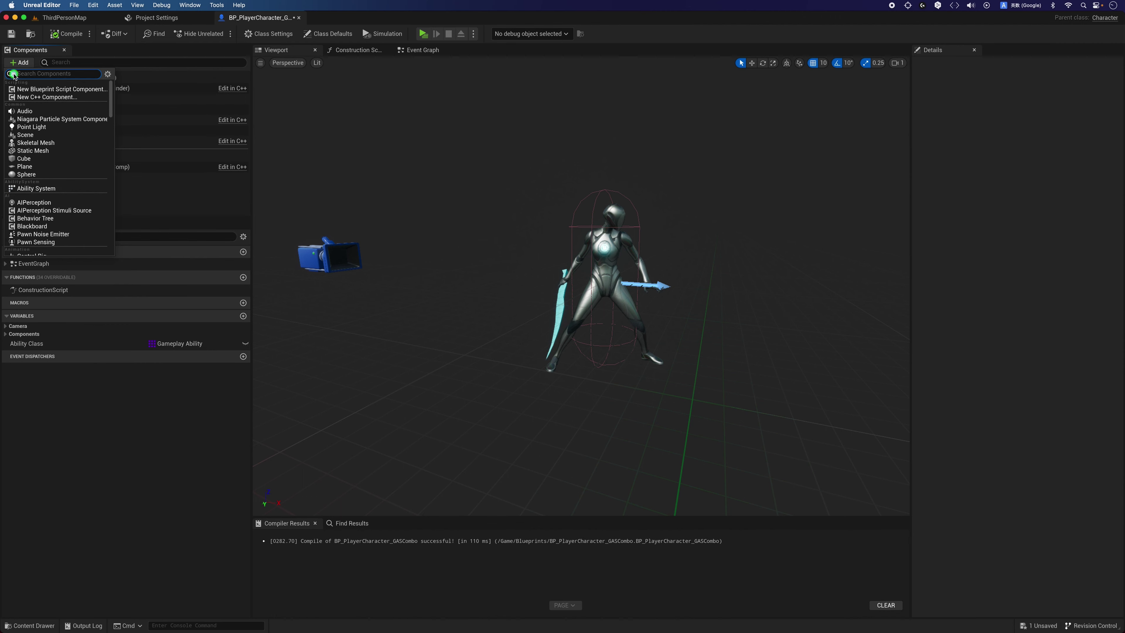
{"action": "left_click", "coordinate": [186, 228]}
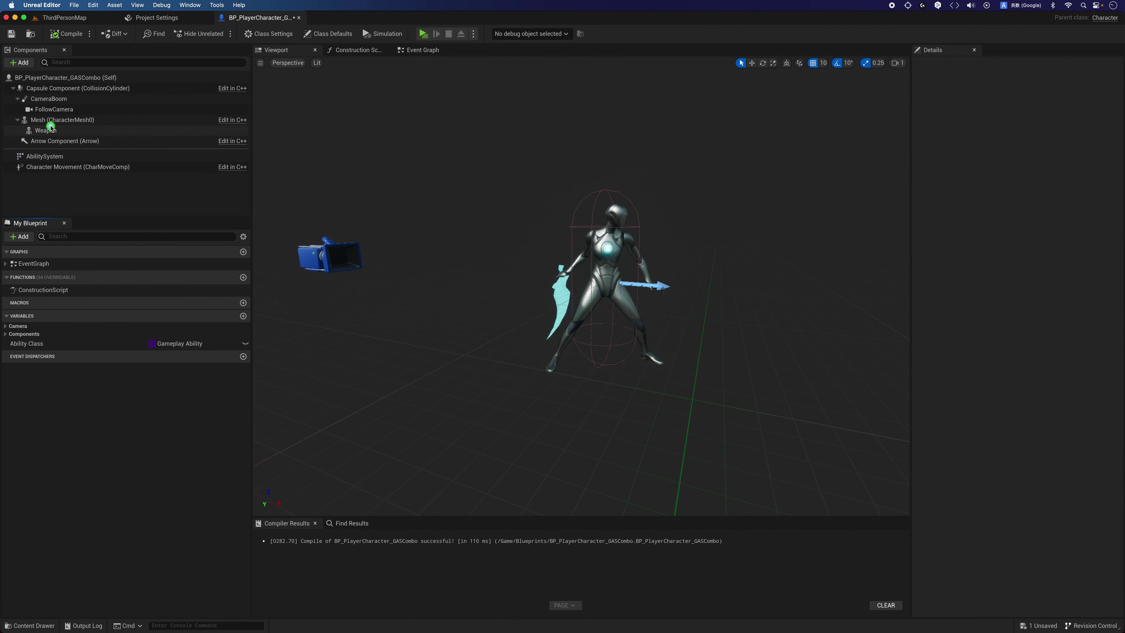
{"action": "left_click", "coordinate": [60, 130]}
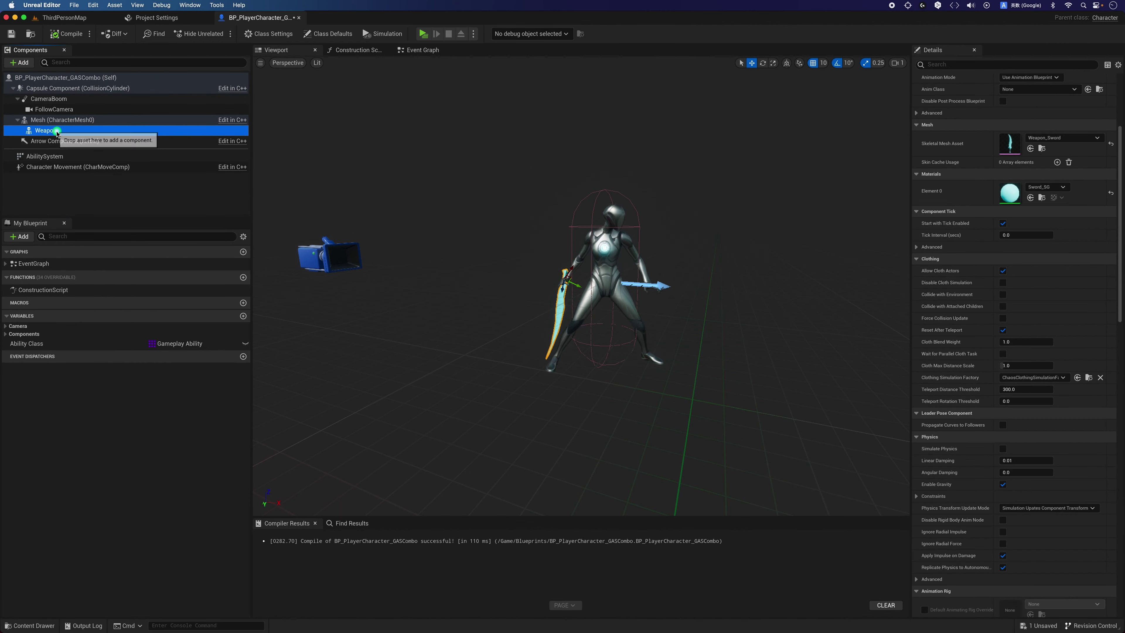
{"action": "left_click", "coordinate": [16, 65]}
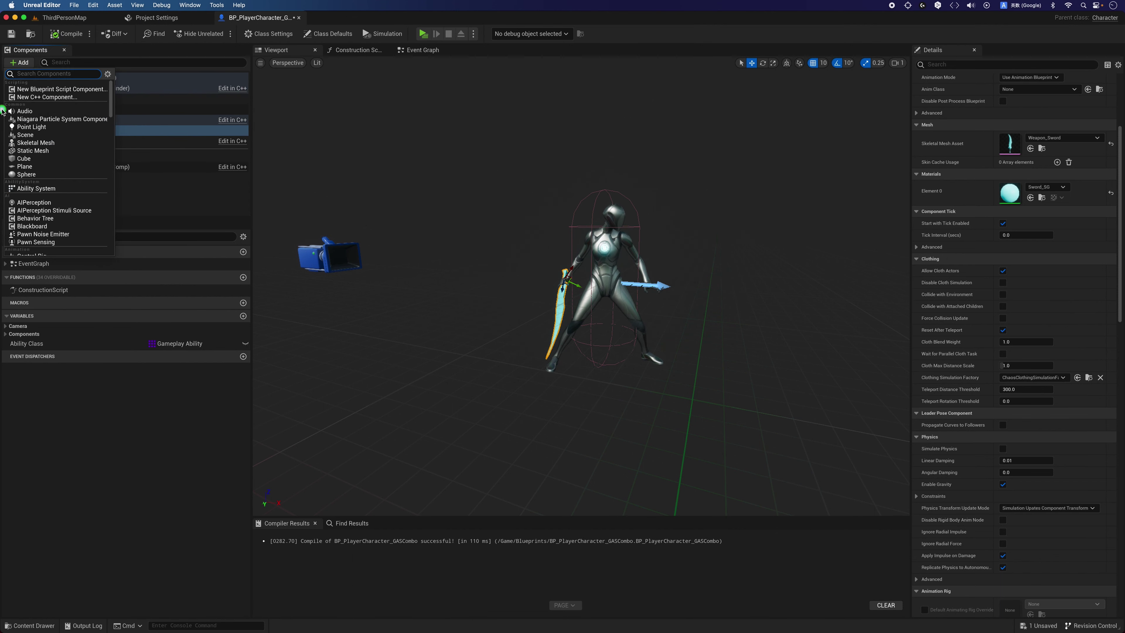
{"action": "type", "text": "collio"}
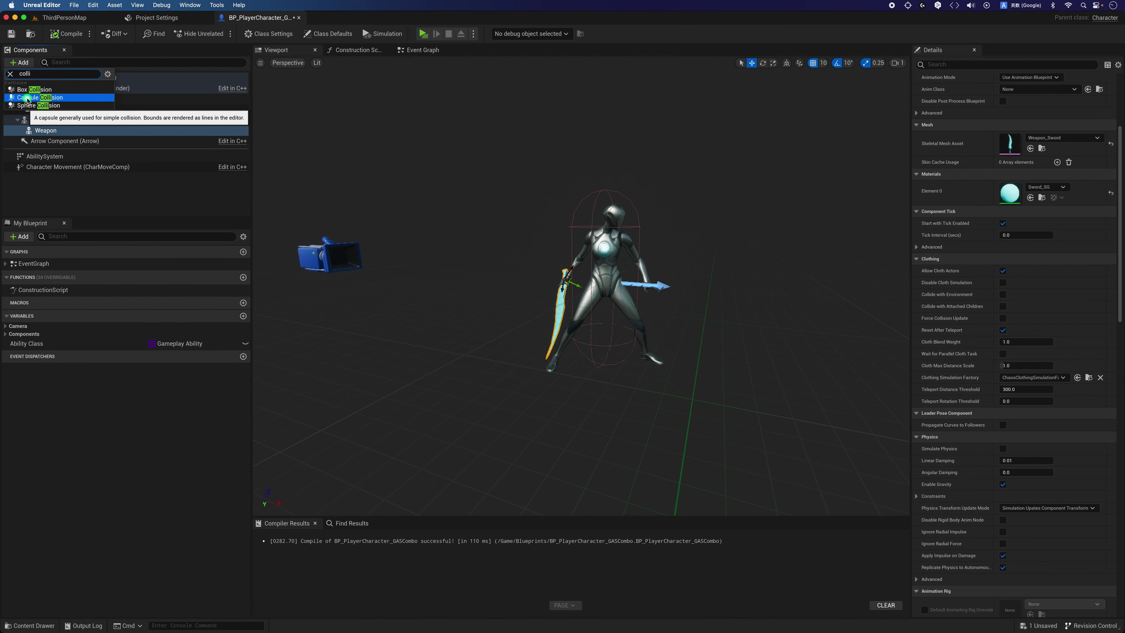
{"action": "left_click", "coordinate": [27, 97]}
{"action": "type", "text": "WeaponCollision"}
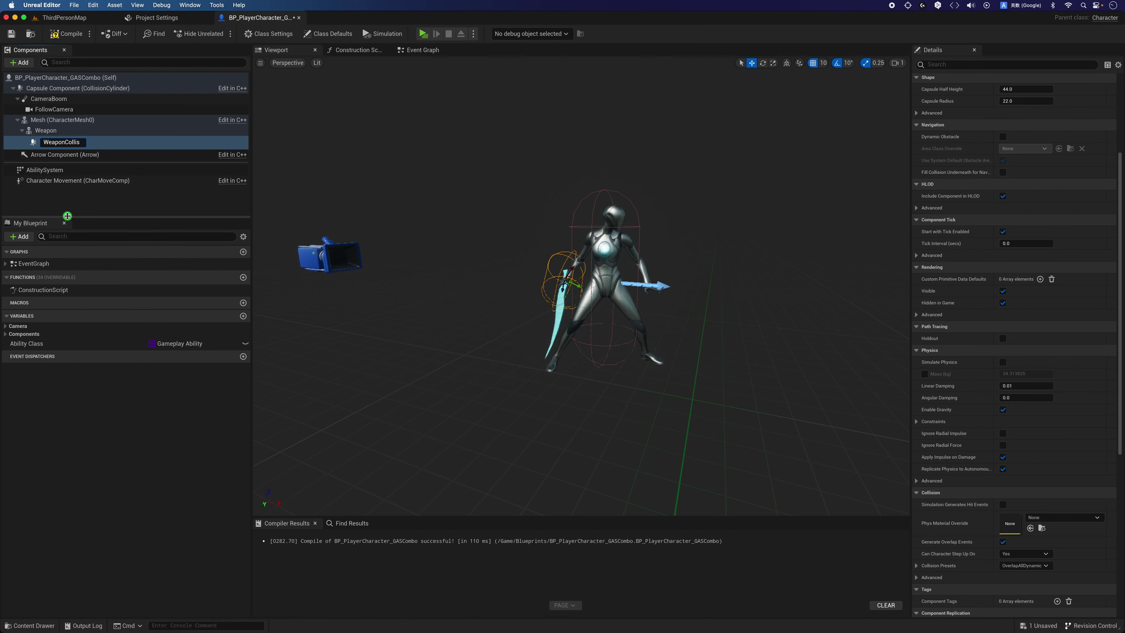
- Commit the capsule's name as WeaponCollision
{"action": "key", "text": "Return"}
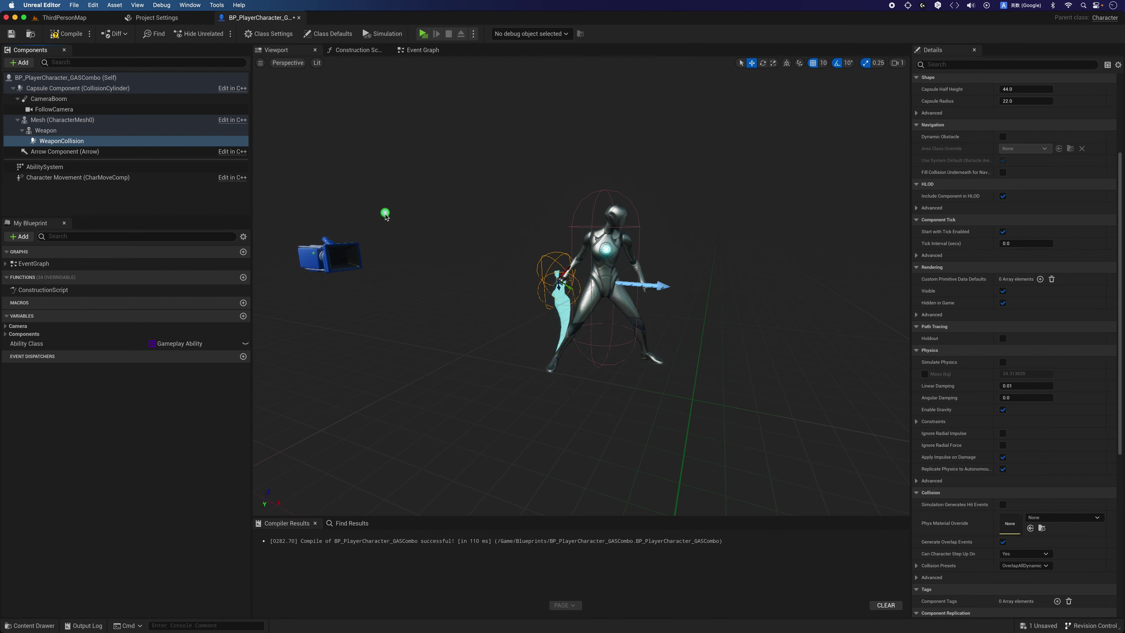
{"action": "left_click", "coordinate": [535, 270]}
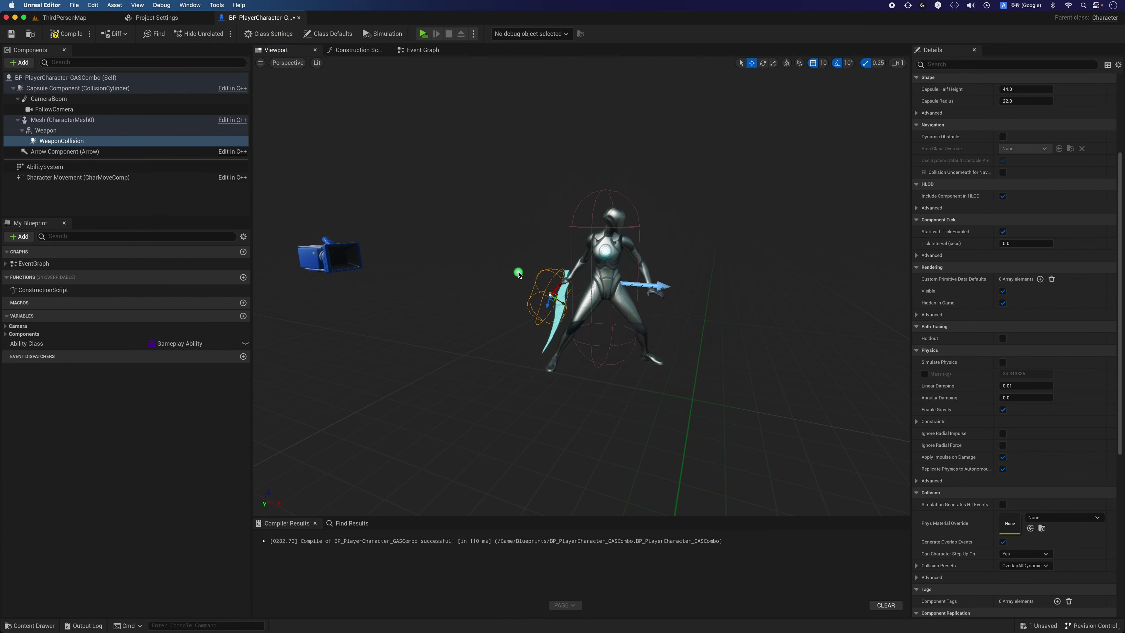
{"action": "left_click_drag", "start_coordinate": [531, 309], "coordinate": [531, 310]}
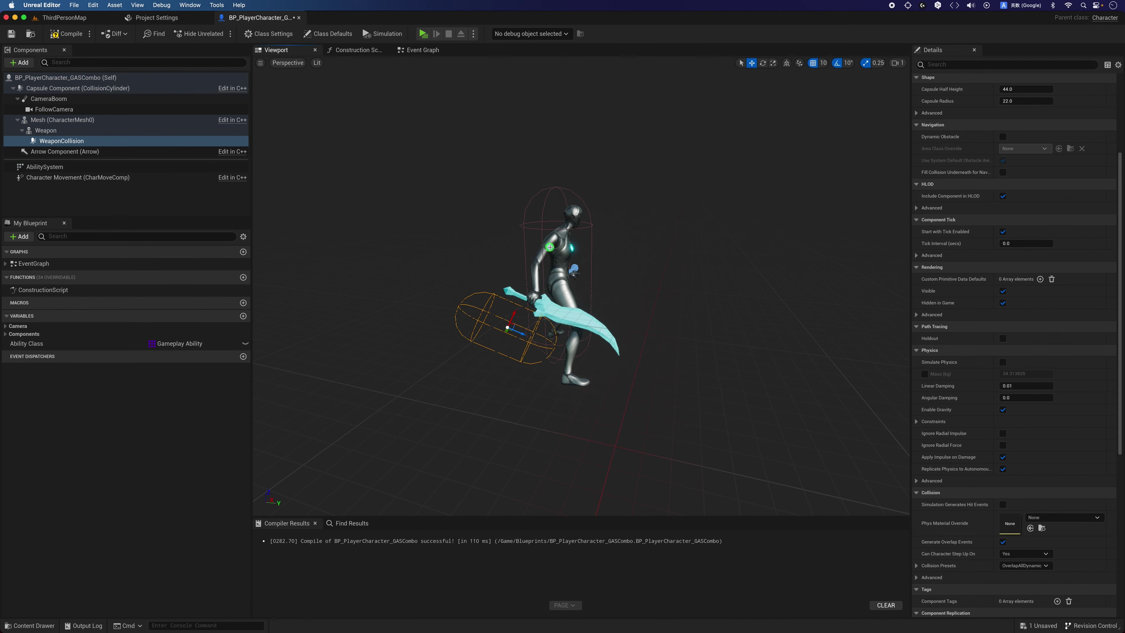
- Enable Pause Anims under the Mesh's advanced Animation settings to freeze the mannequin mid-swing
{"action": "left_click", "coordinate": [552, 247]}
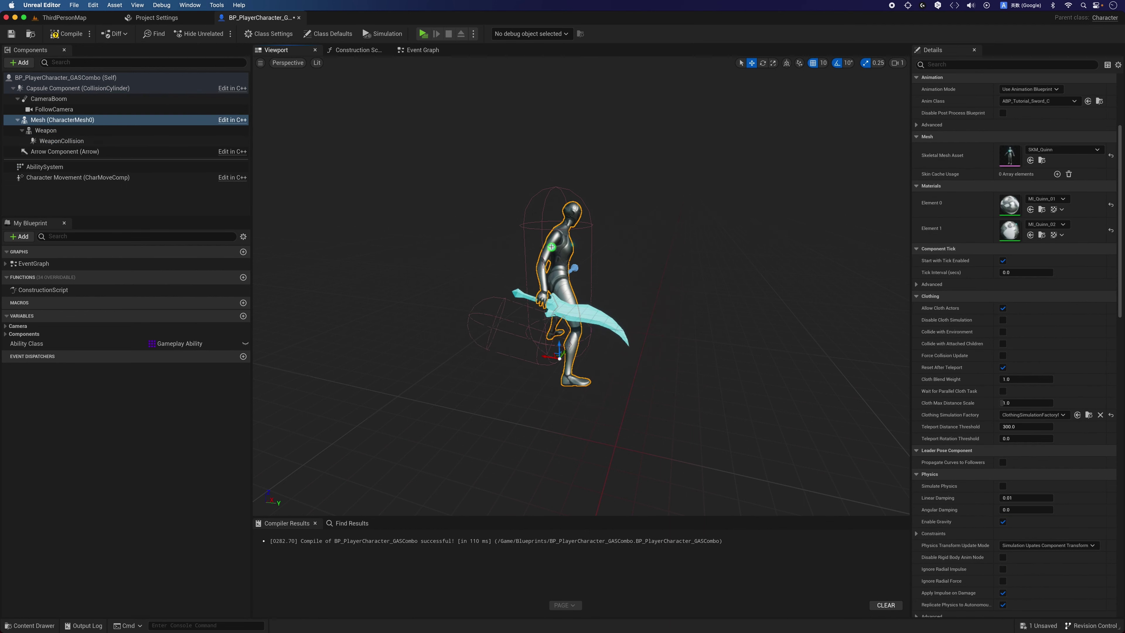
{"action": "left_click", "coordinate": [37, 123]}
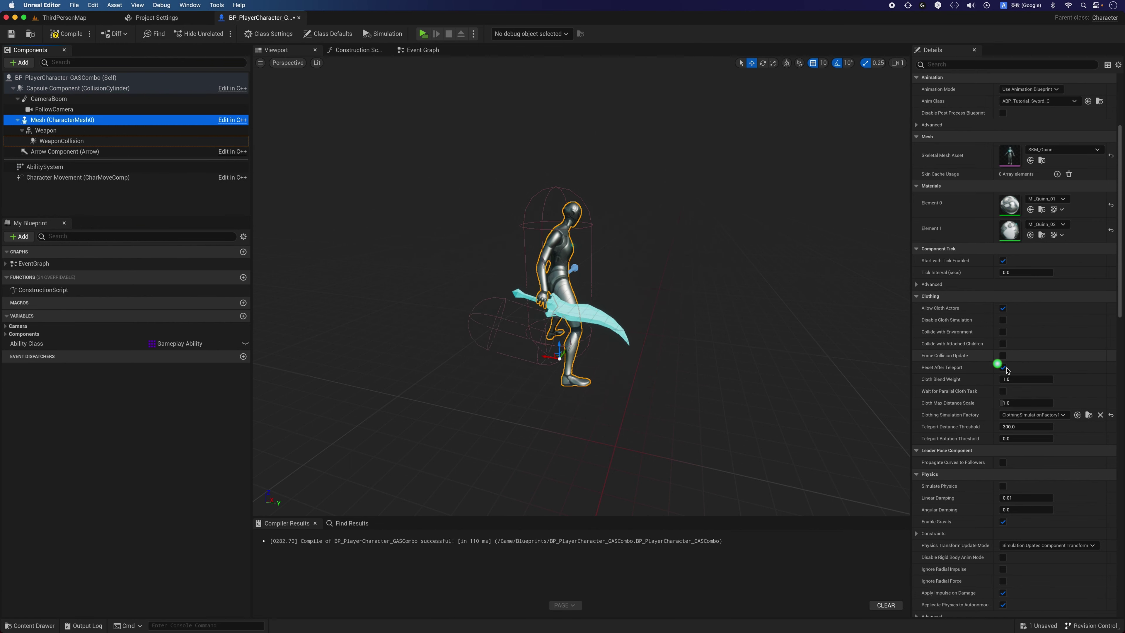
{"action": "scroll", "coordinate": [1035, 324], "scroll_direction": "up", "scroll_amount": 5}
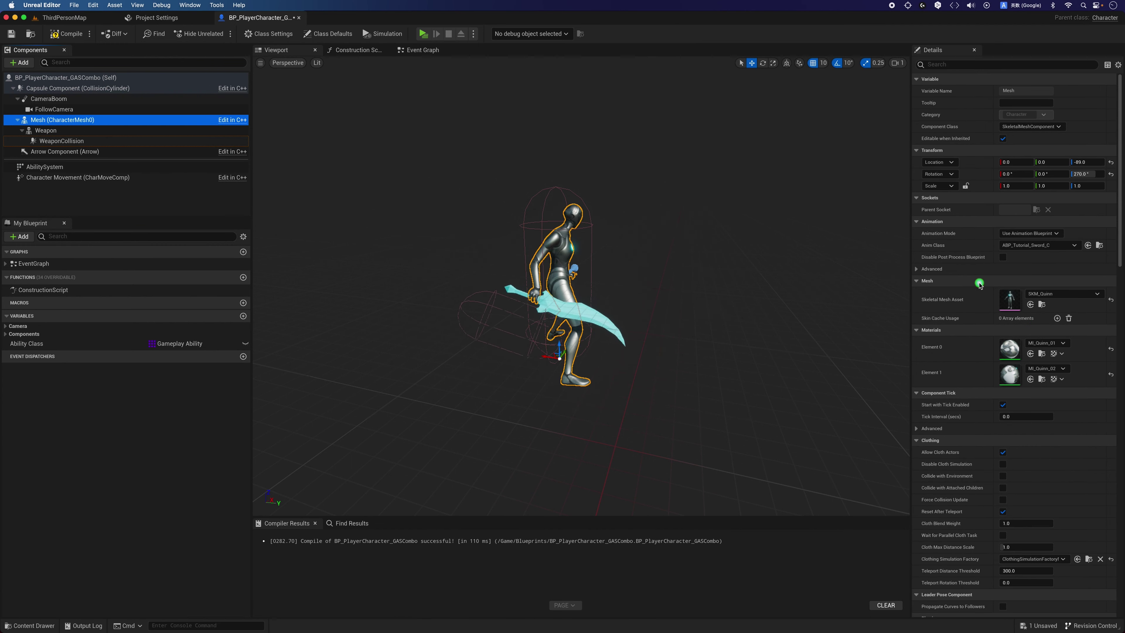
{"action": "left_click", "coordinate": [916, 269]}
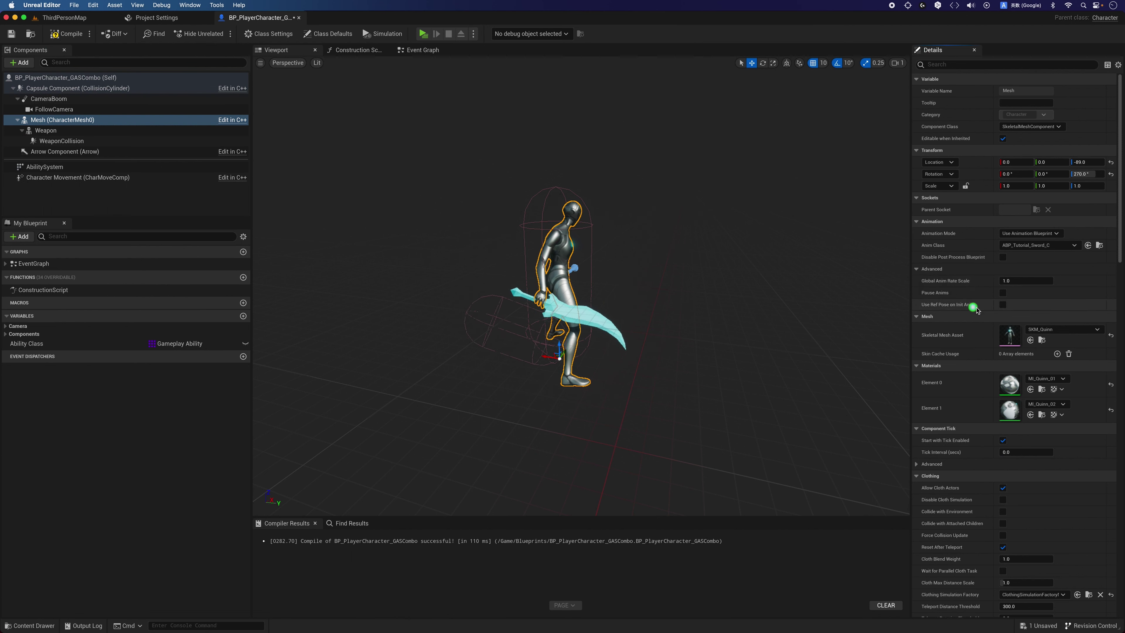
{"action": "left_click", "coordinate": [1003, 293]}
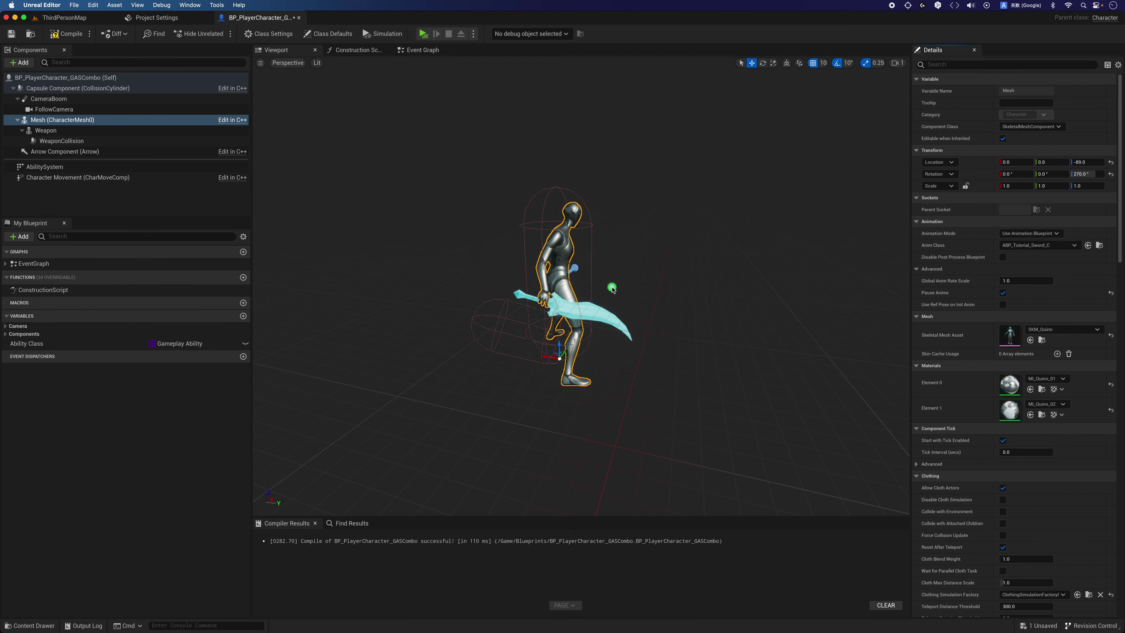
{"action": "left_click_drag", "start_coordinate": [612, 288], "coordinate": [610, 282]}
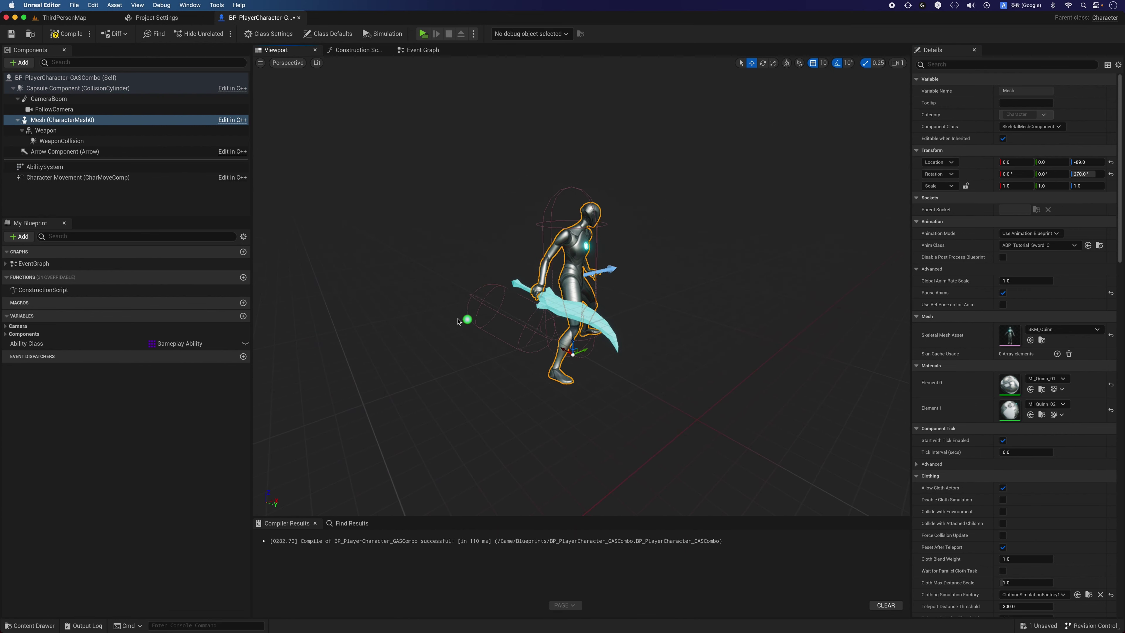
{"action": "left_click", "coordinate": [59, 141]}
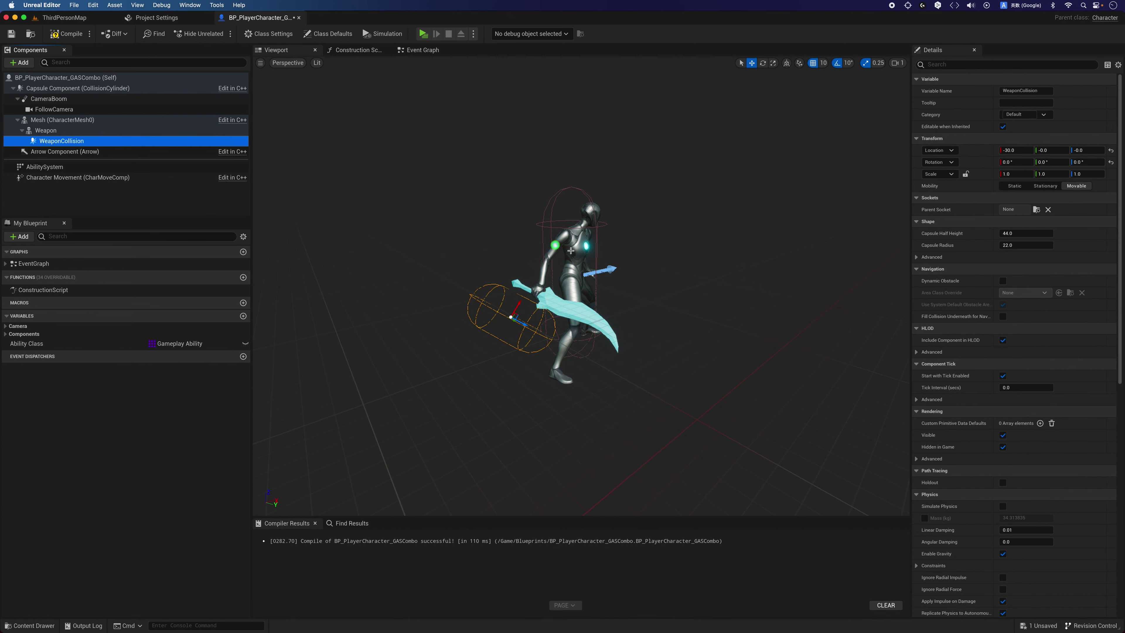
- Move WeaponCollision onto the blade and enlarge it to half height 96.6, radius 31.86
{"action": "mouse_move", "coordinate": [516, 304]}
{"action": "left_mouse_down"}
{"action": "mouse_move", "coordinate": [530, 288]}
{"action": "mouse_move", "coordinate": [557, 302]}
{"action": "left_mouse_up"}
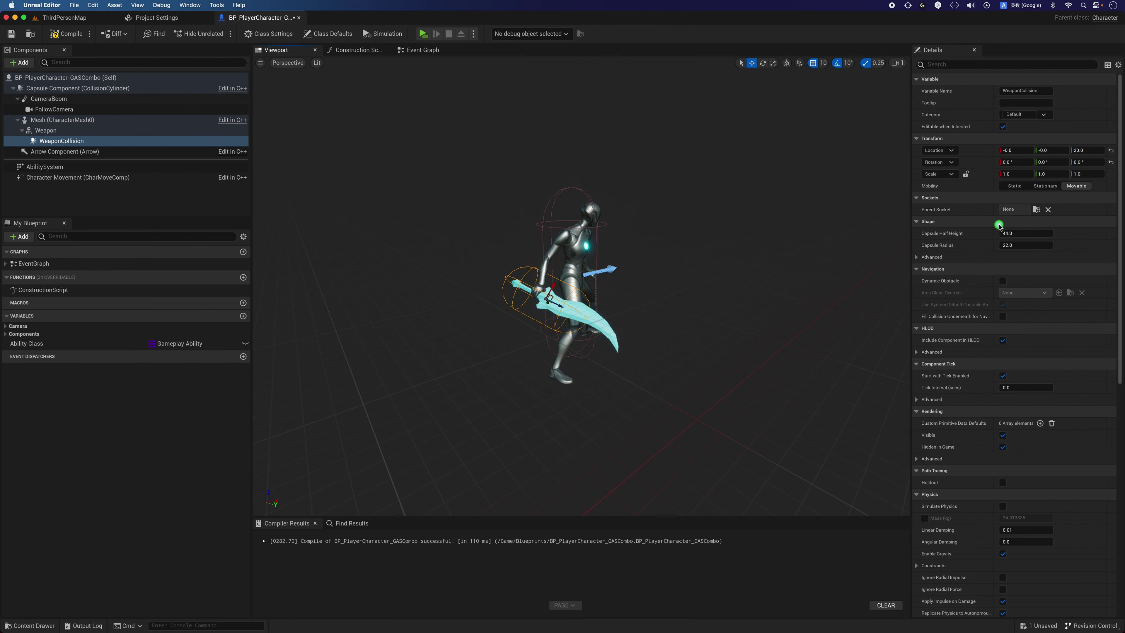
{"action": "left_click", "coordinate": [1007, 244]}
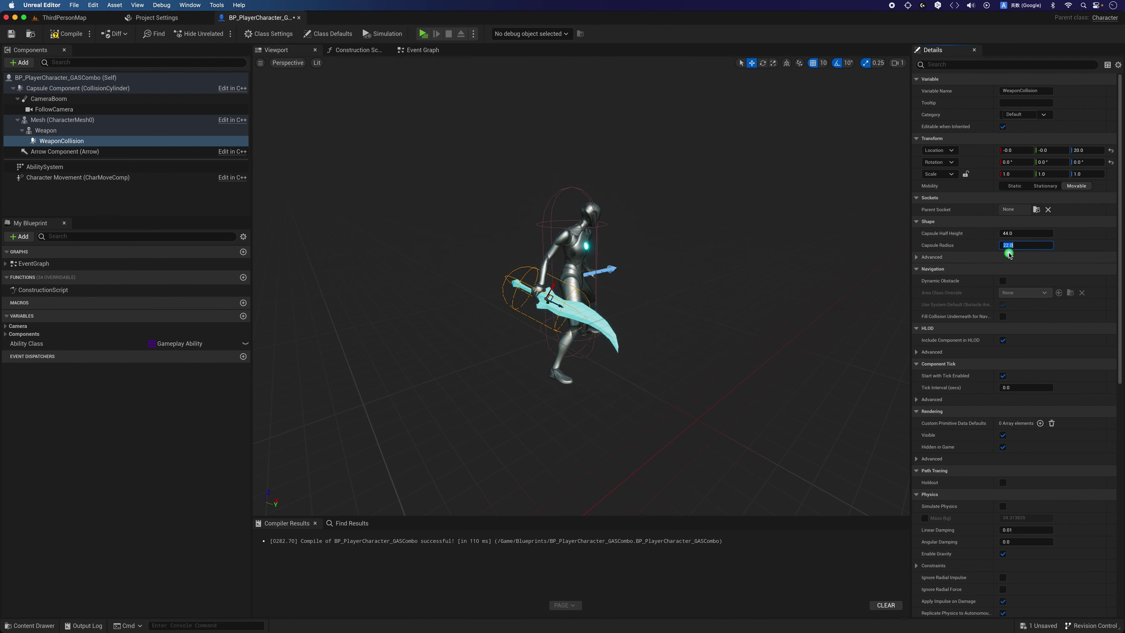
{"action": "left_click_drag", "start_coordinate": [1006, 245], "coordinate": [1006, 233]}
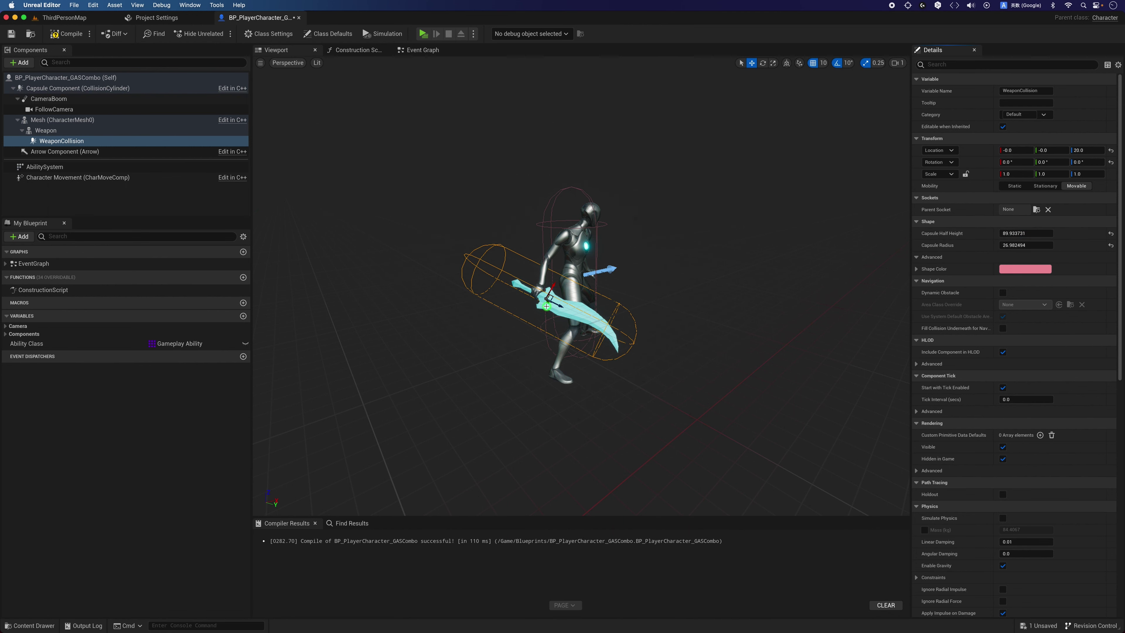
{"action": "left_click_drag", "start_coordinate": [557, 305], "coordinate": [586, 312]}
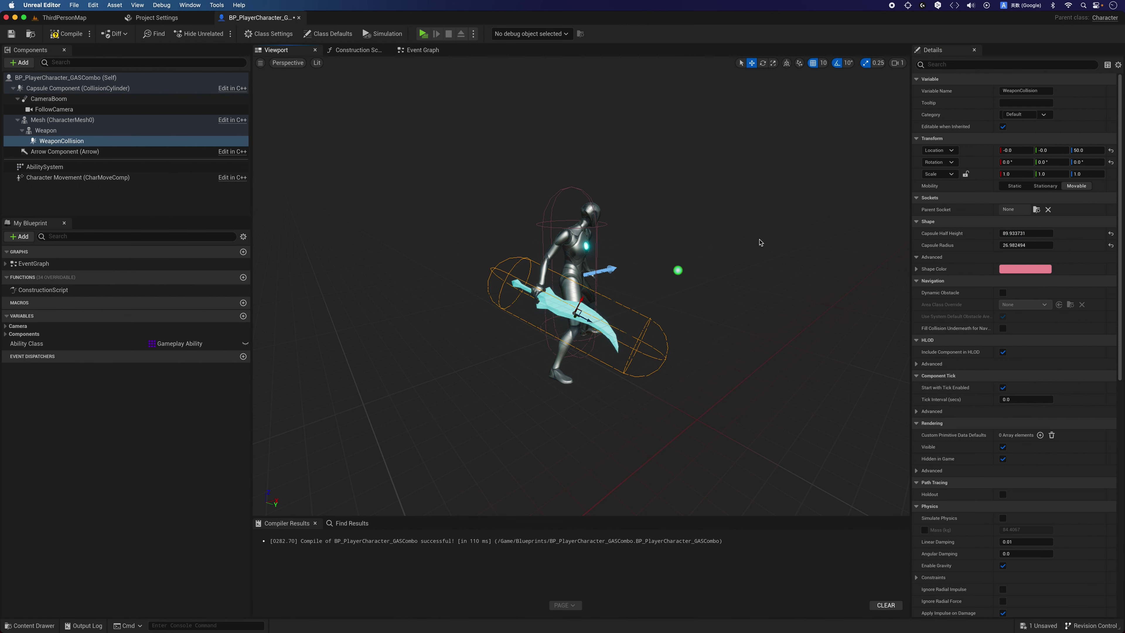
{"action": "left_click_drag", "start_coordinate": [1009, 244], "coordinate": [1019, 232]}
{"action": "left_click", "coordinate": [839, 379]}
- Expand the Collision Presets settings of WeaponCollision in the Details panel
{"action": "left_click", "coordinate": [523, 347]}
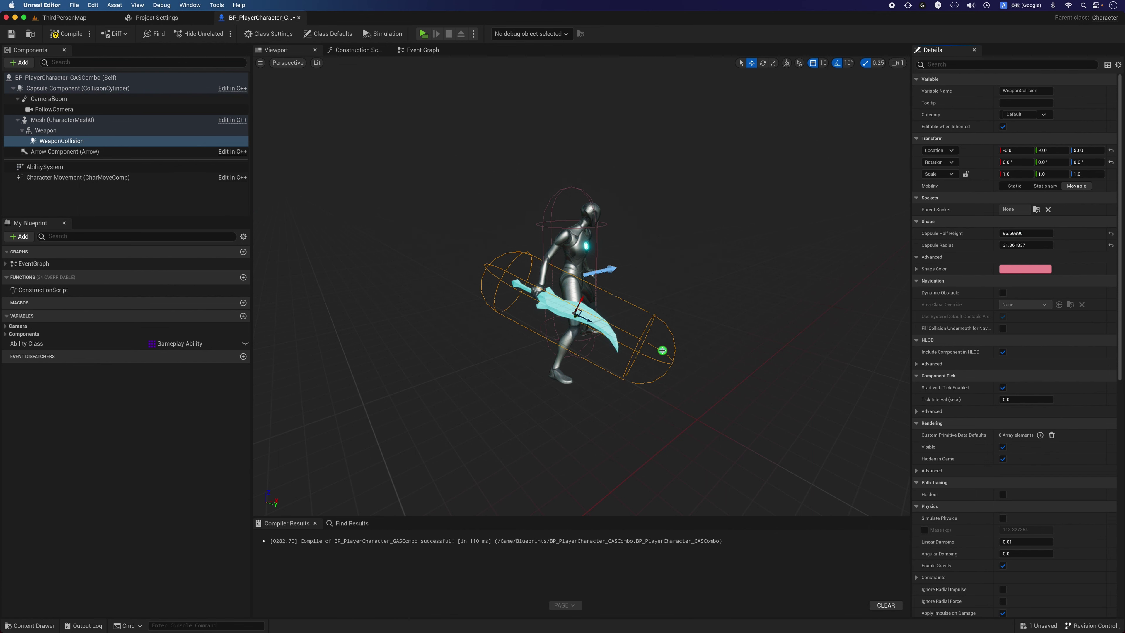
{"action": "left_click", "coordinate": [427, 299]}
{"action": "scroll", "coordinate": [1015, 383], "scroll_direction": "down", "scroll_amount": 3}
{"action": "scroll", "coordinate": [1016, 383], "scroll_direction": "down", "scroll_amount": 3}
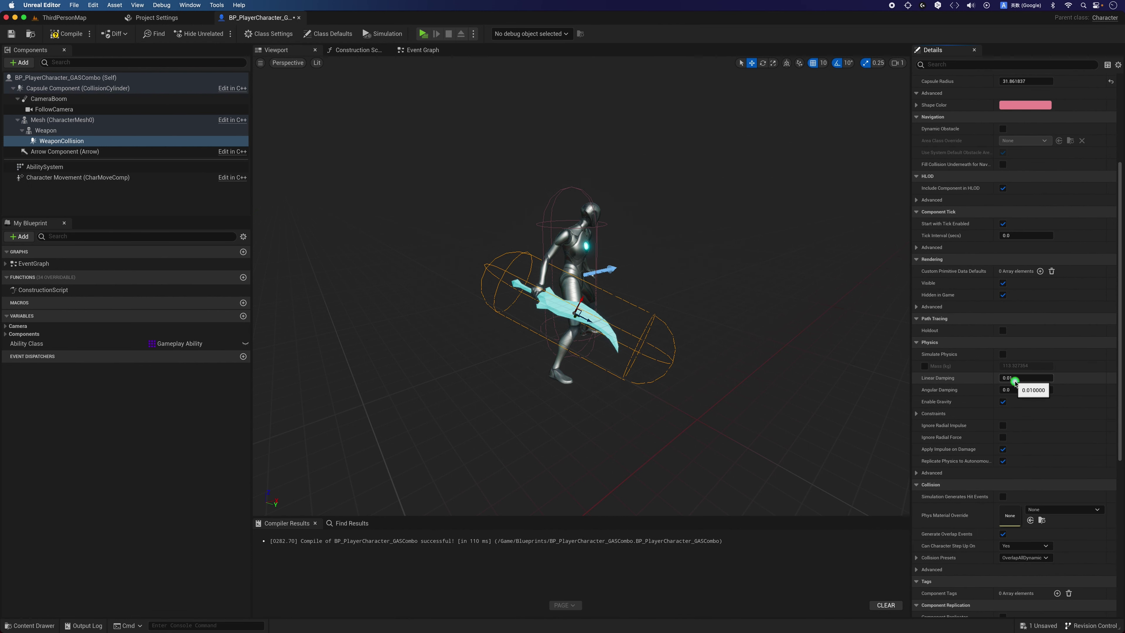
{"action": "scroll", "coordinate": [1015, 383], "scroll_direction": "down", "scroll_amount": 3}
{"action": "scroll", "coordinate": [969, 386], "scroll_direction": "down", "scroll_amount": 3}
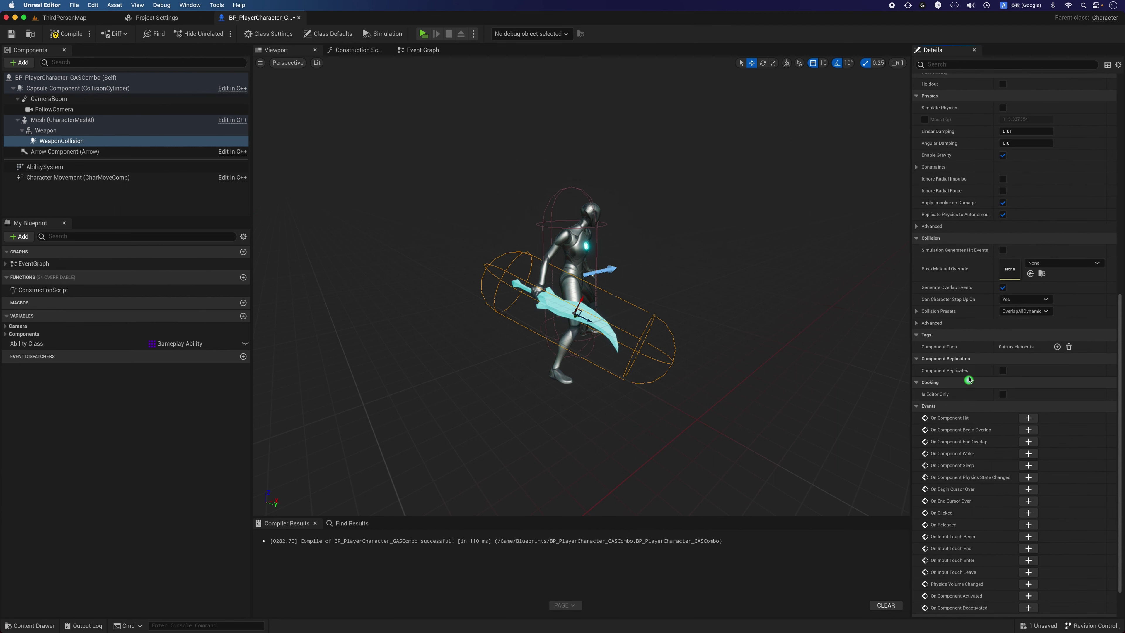
{"action": "left_click", "coordinate": [916, 312]}
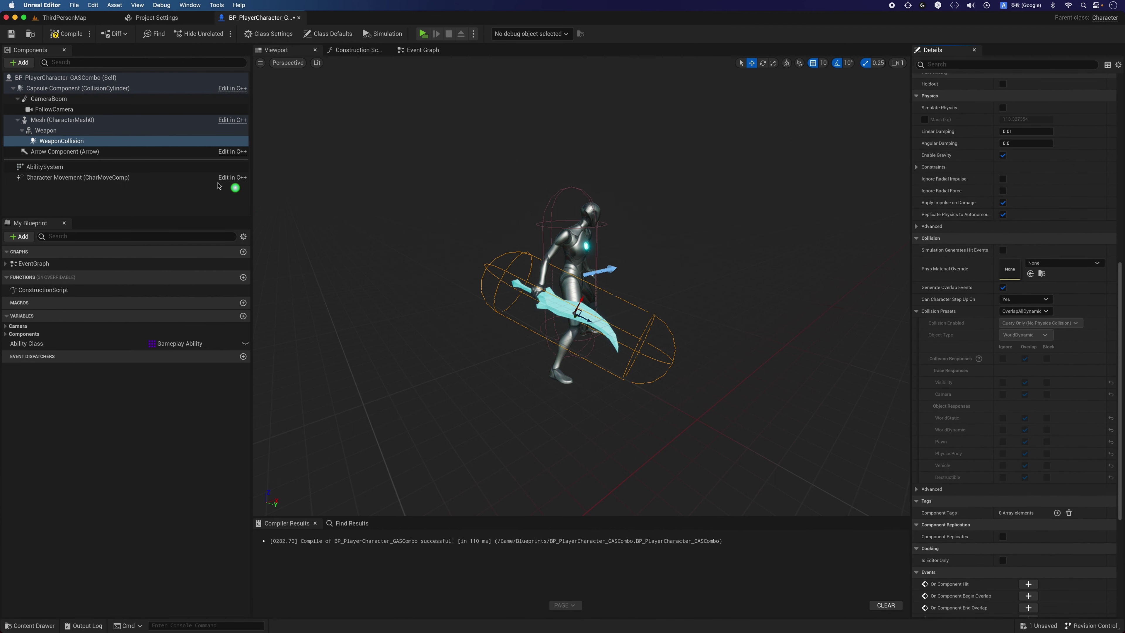
- Compile the player character Blueprint and glance through the application menu
{"action": "left_click", "coordinate": [62, 37]}
{"action": "left_click", "coordinate": [44, 5]}
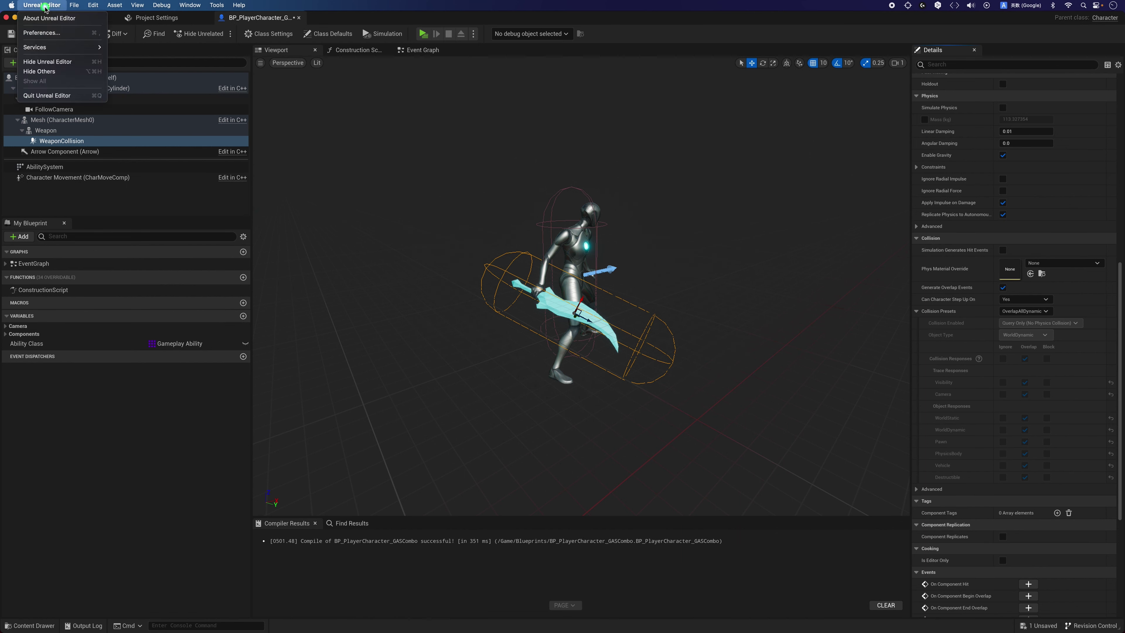
{"action": "mouse_move", "coordinate": [72, 5]}
{"action": "left_click", "coordinate": [86, 76]}
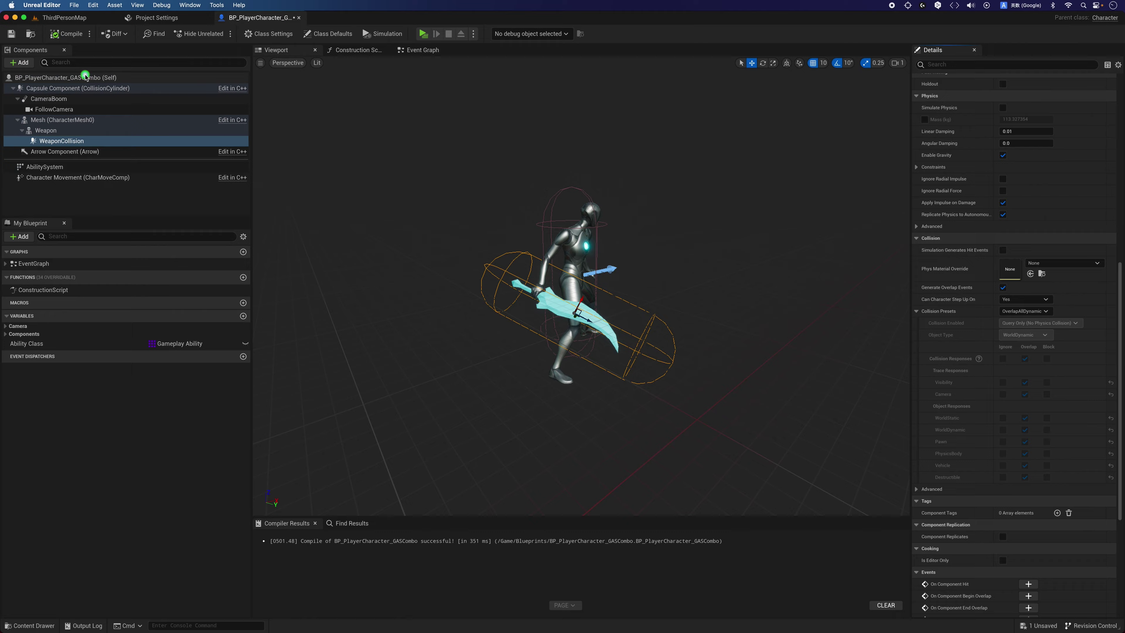
- Open Project Settings from the Settings dropdown in the ThirdPersonMap tab
{"action": "left_click", "coordinate": [67, 18]}
{"action": "left_click", "coordinate": [1098, 38]}
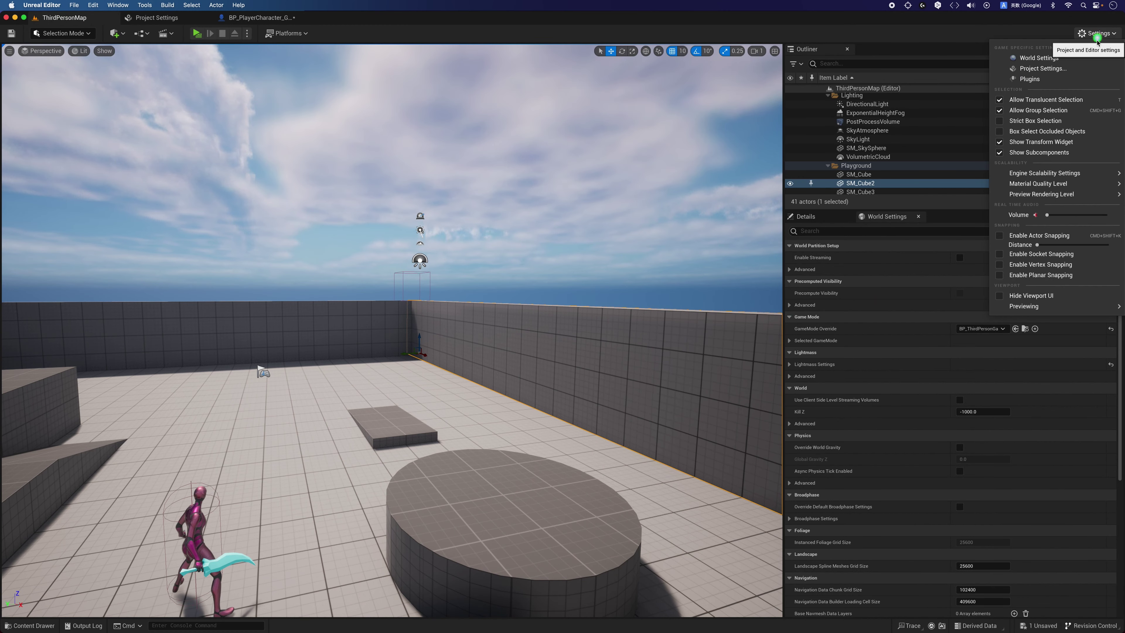
{"action": "left_click", "coordinate": [1074, 69]}
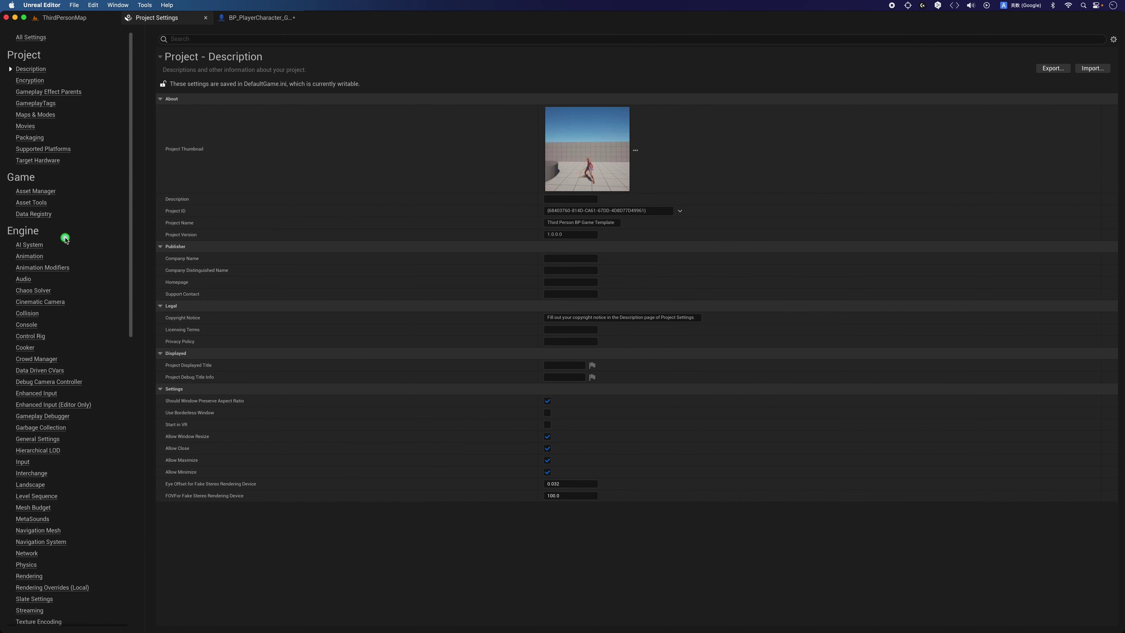
- Add a PlayerWeapon object channel with Default Response Ignore in the Collision settings
{"action": "left_click", "coordinate": [28, 313]}
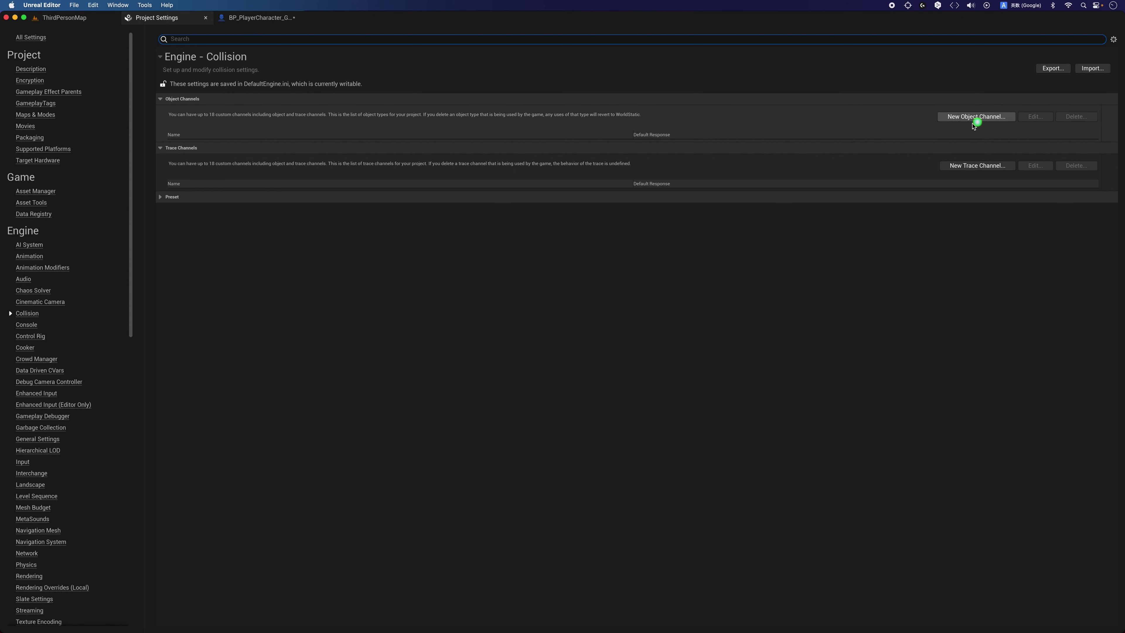
{"action": "left_click", "coordinate": [960, 120]}
{"action": "type", "text": "PlayerWeapon"}
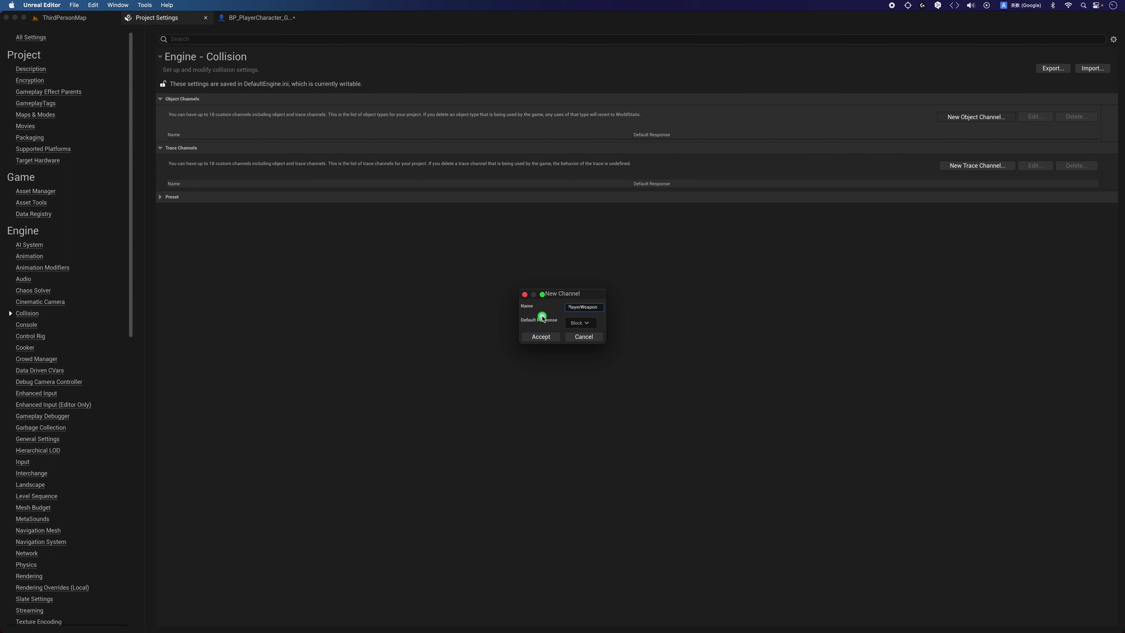
{"action": "left_click", "coordinate": [578, 323]}
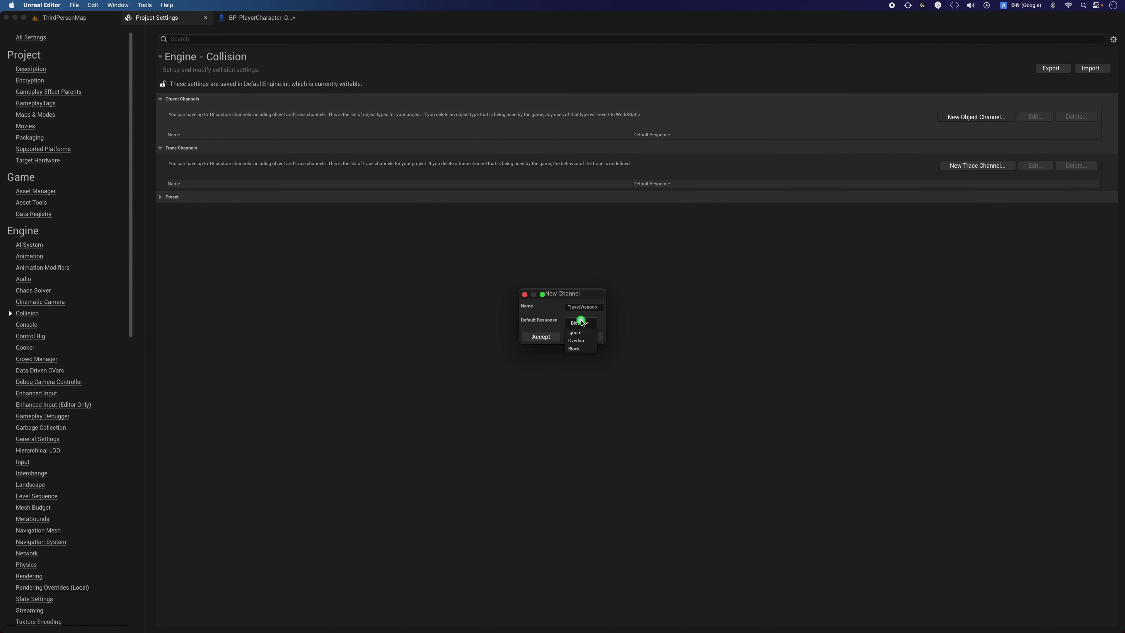
{"action": "left_click", "coordinate": [581, 333]}
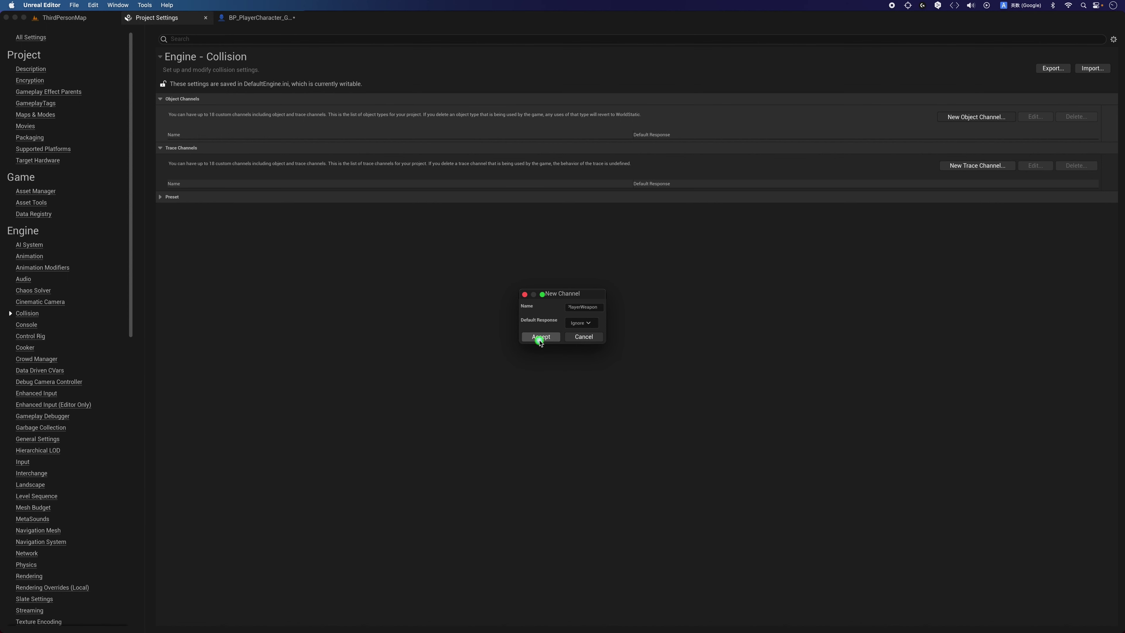
{"action": "left_click", "coordinate": [540, 341]}
{"action": "left_click", "coordinate": [945, 150]}
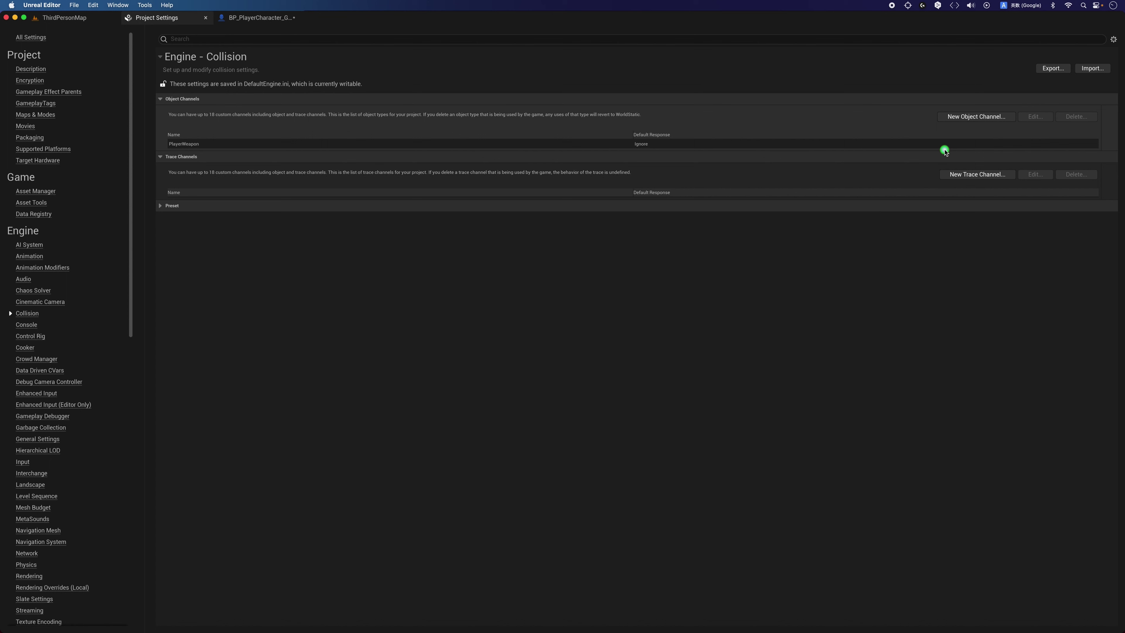
- Add an EnemyWeapon object channel, also defaulting to Ignore, and return to the character blueprint
{"action": "left_click", "coordinate": [946, 122]}
{"action": "type", "text": "nemyWeapon"}
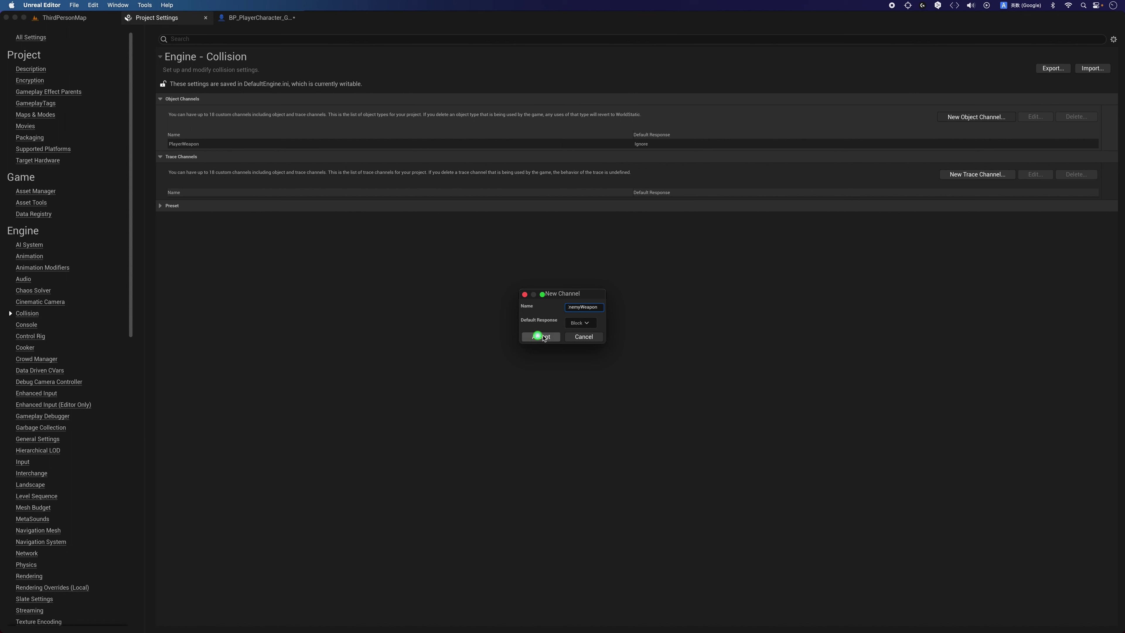
{"action": "left_click", "coordinate": [580, 323]}
{"action": "left_click", "coordinate": [581, 335]}
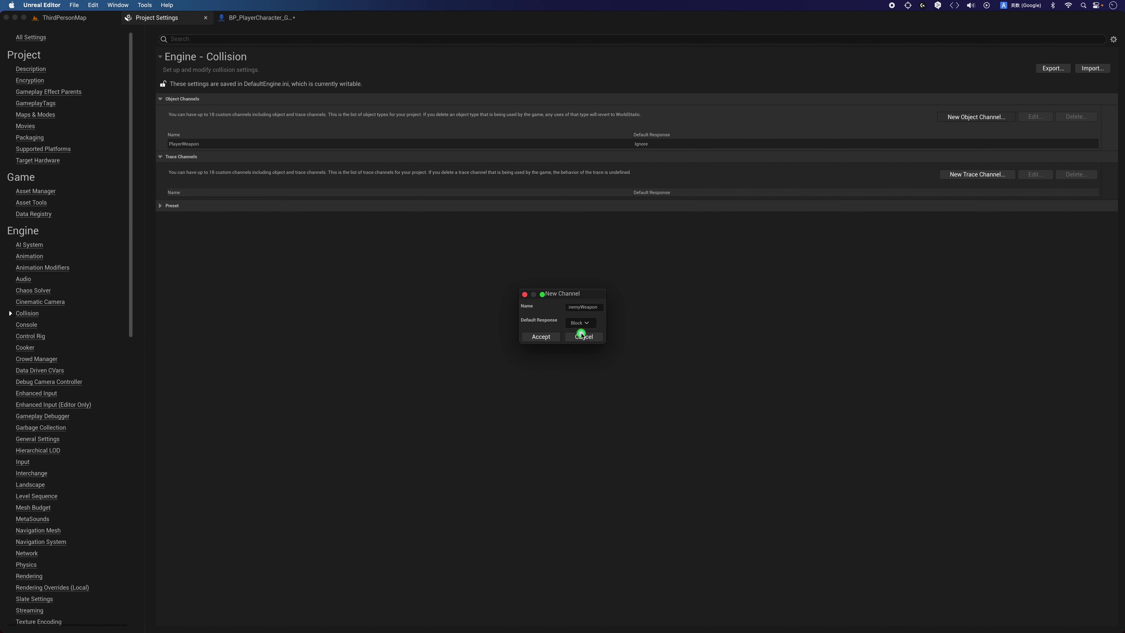
{"action": "left_click", "coordinate": [541, 338]}
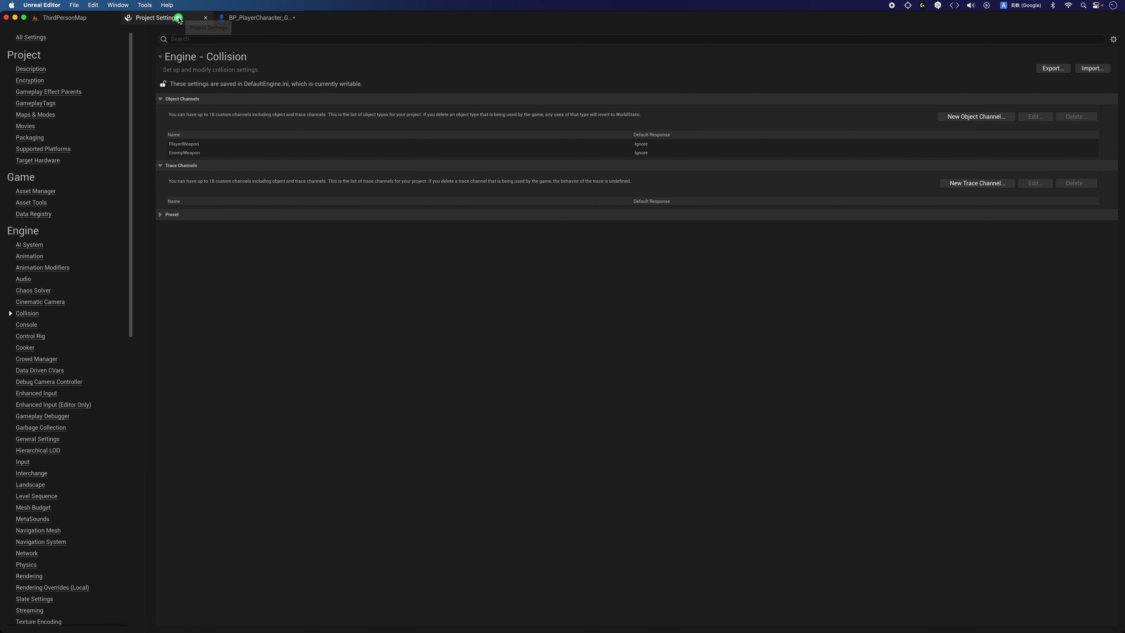
{"action": "left_click", "coordinate": [260, 17]}
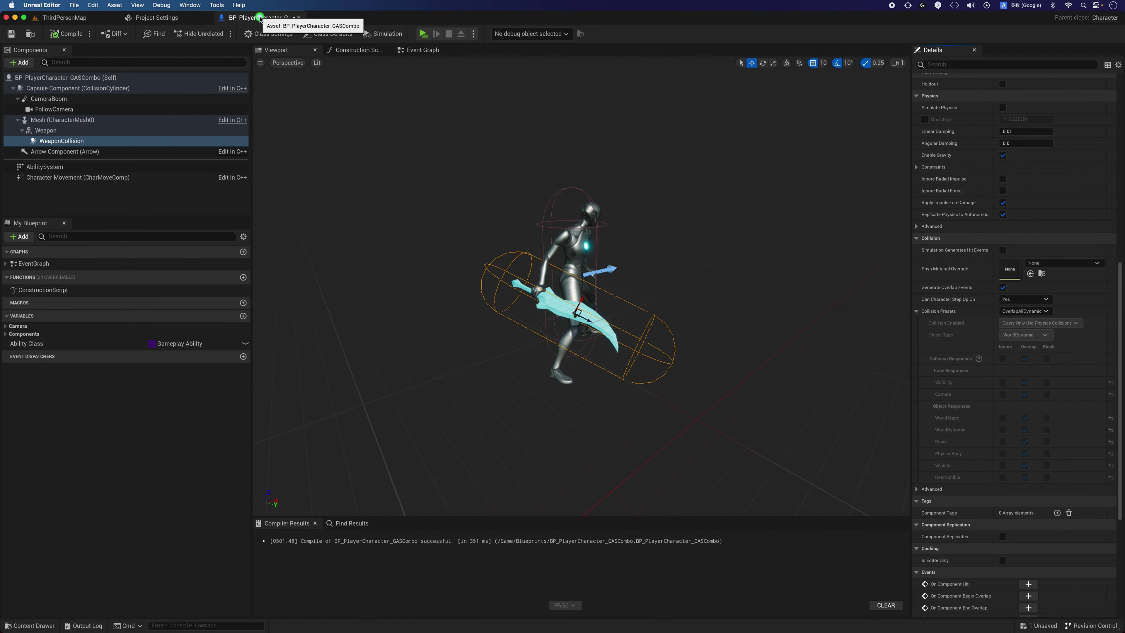
- Give WeaponCollision a Custom collision preset with Object Type PlayerWeapon, recompiling so the channel appears
{"action": "left_click", "coordinate": [84, 141]}
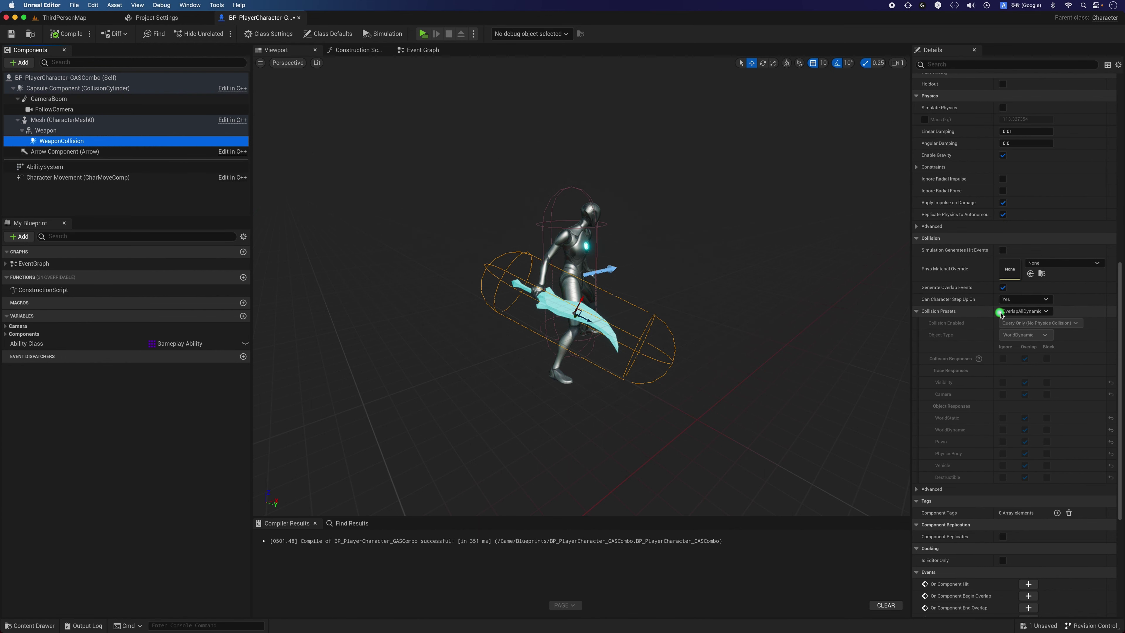
{"action": "left_click", "coordinate": [1021, 311]}
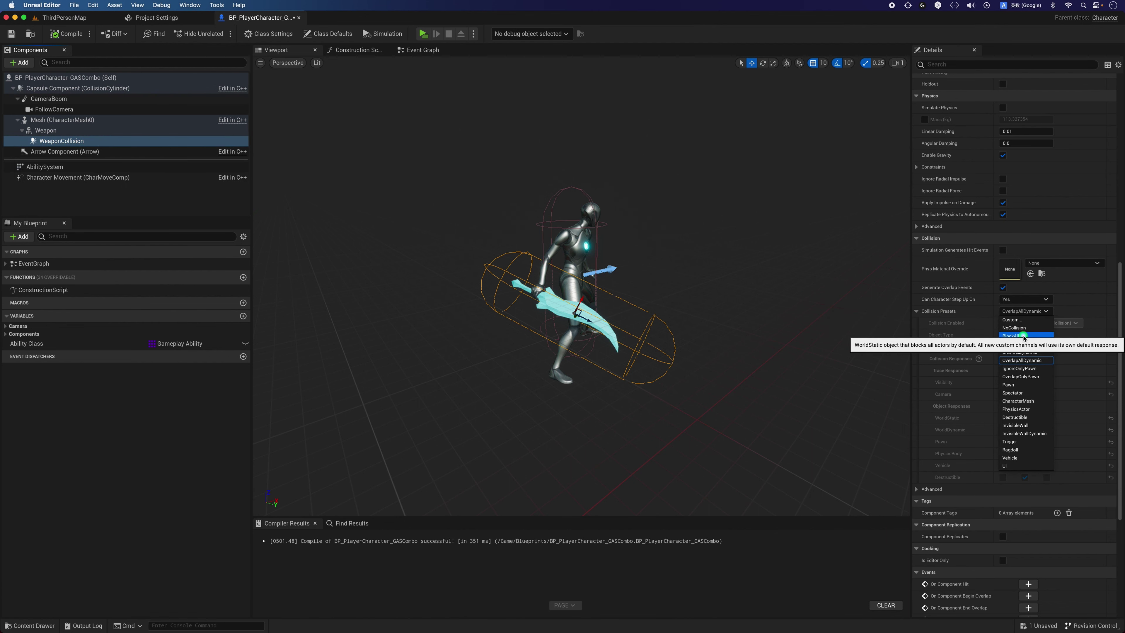
{"action": "left_click", "coordinate": [1021, 321]}
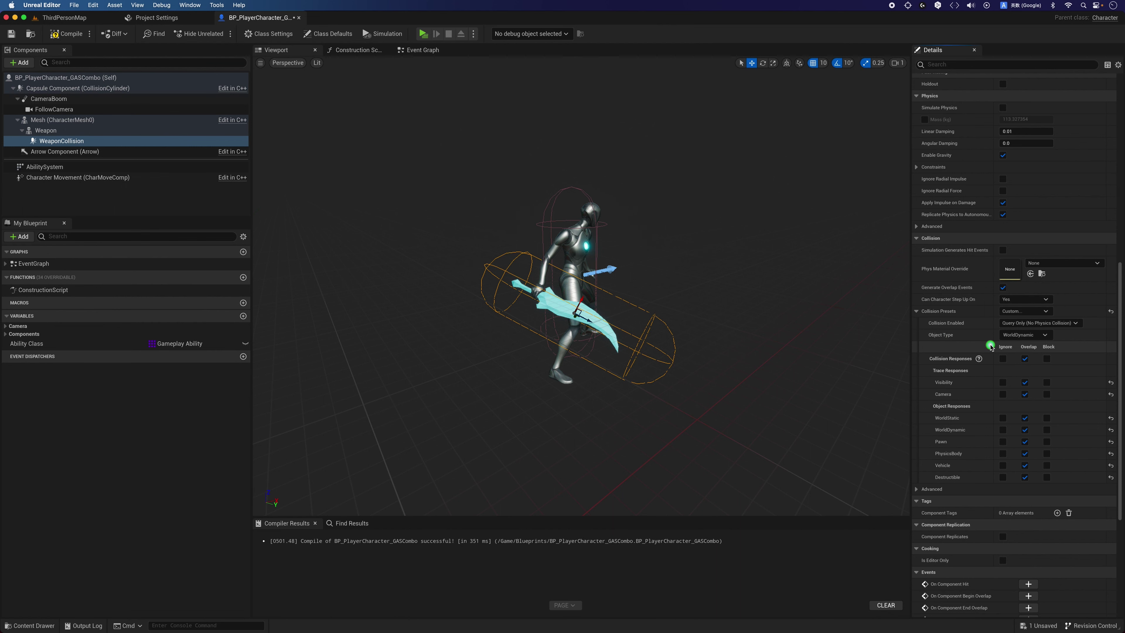
{"action": "left_click", "coordinate": [1015, 335]}
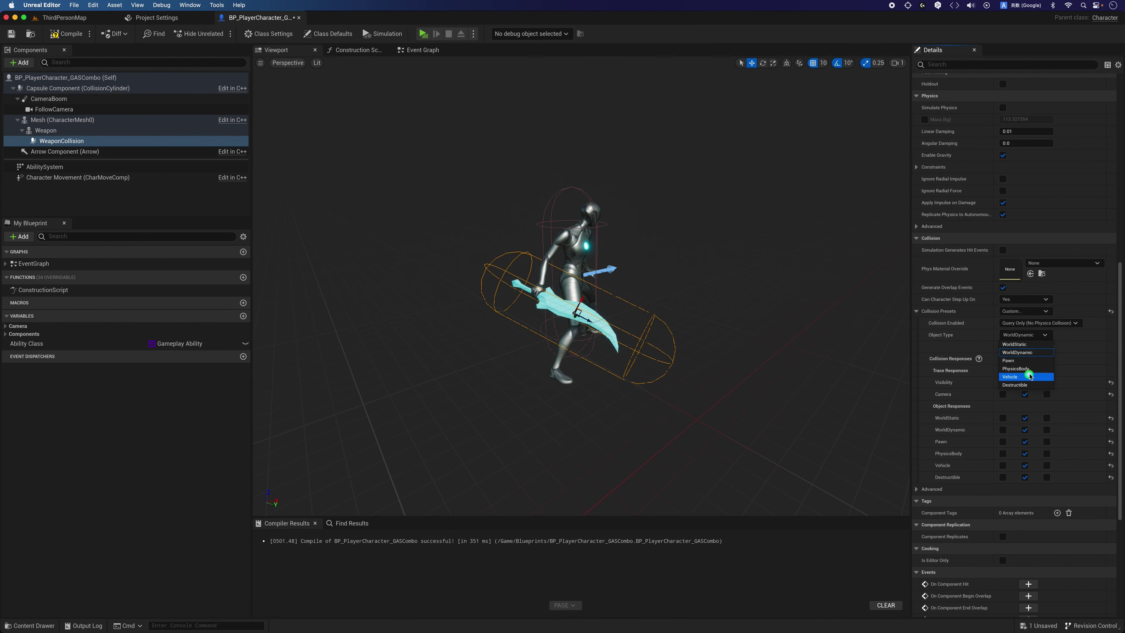
{"action": "left_click", "coordinate": [1105, 339]}
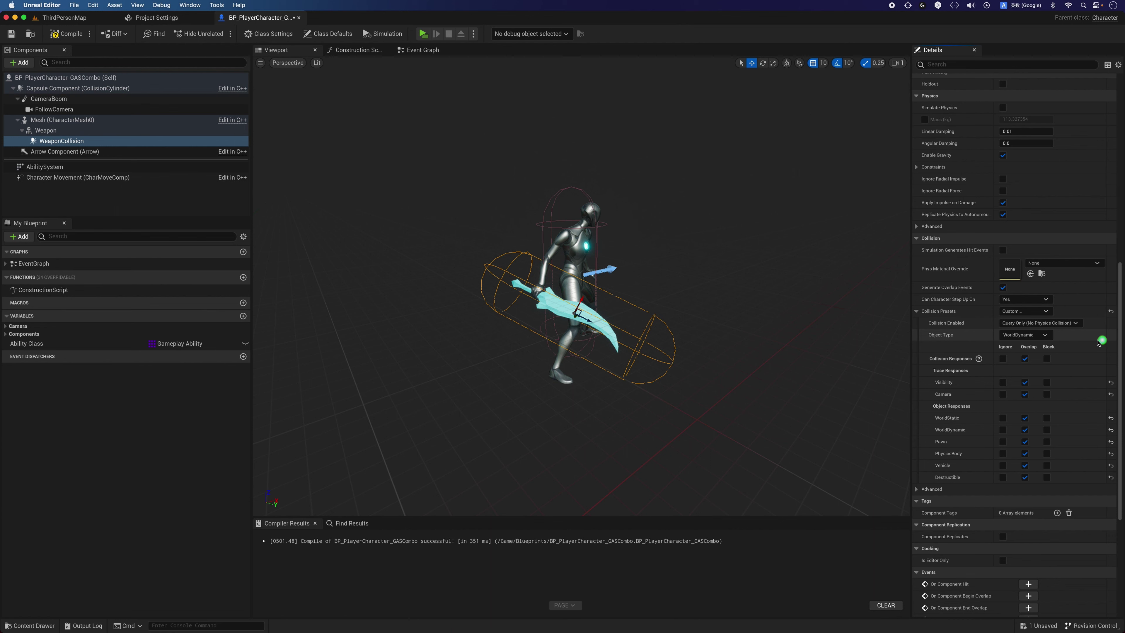
{"action": "left_click", "coordinate": [66, 33]}
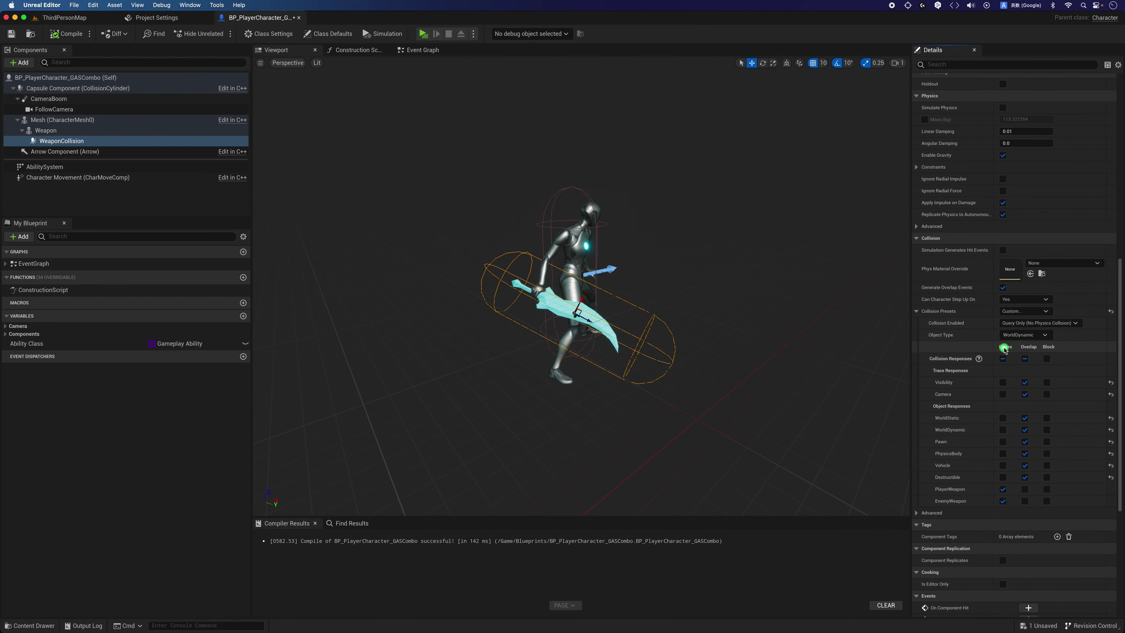
{"action": "left_click", "coordinate": [1016, 335]}
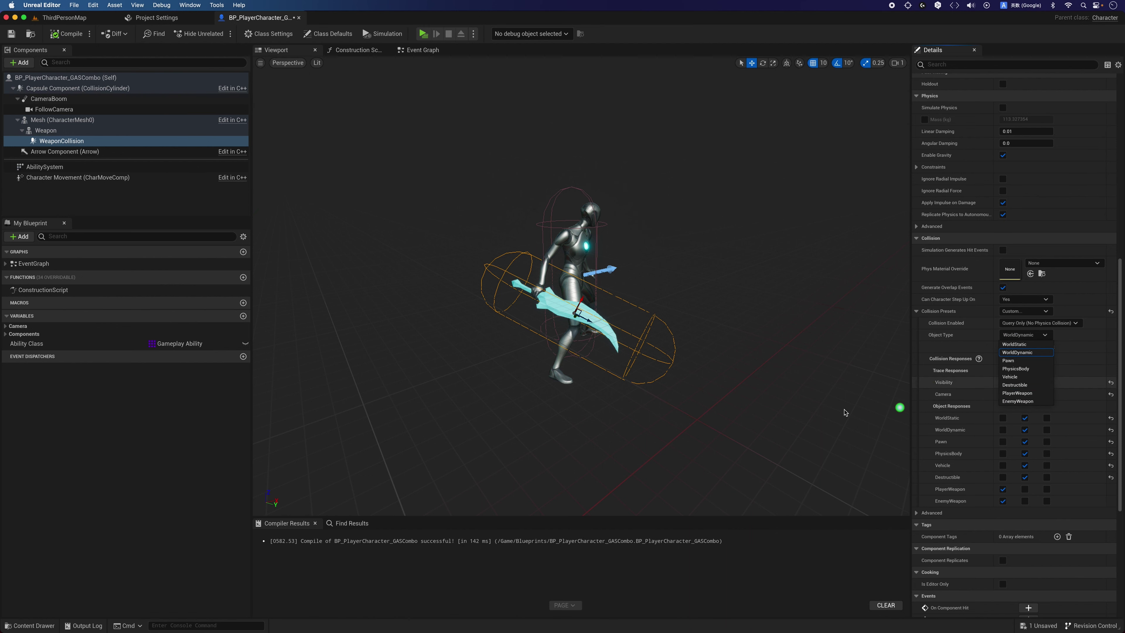
{"action": "left_click", "coordinate": [1028, 395]}
- Make WeaponCollision ignore Visibility, Camera, WorldDynamic, PhysicsBody and Vehicle while overlapping Pawn
{"action": "scroll", "coordinate": [1062, 381], "scroll_direction": "down", "scroll_amount": 5}
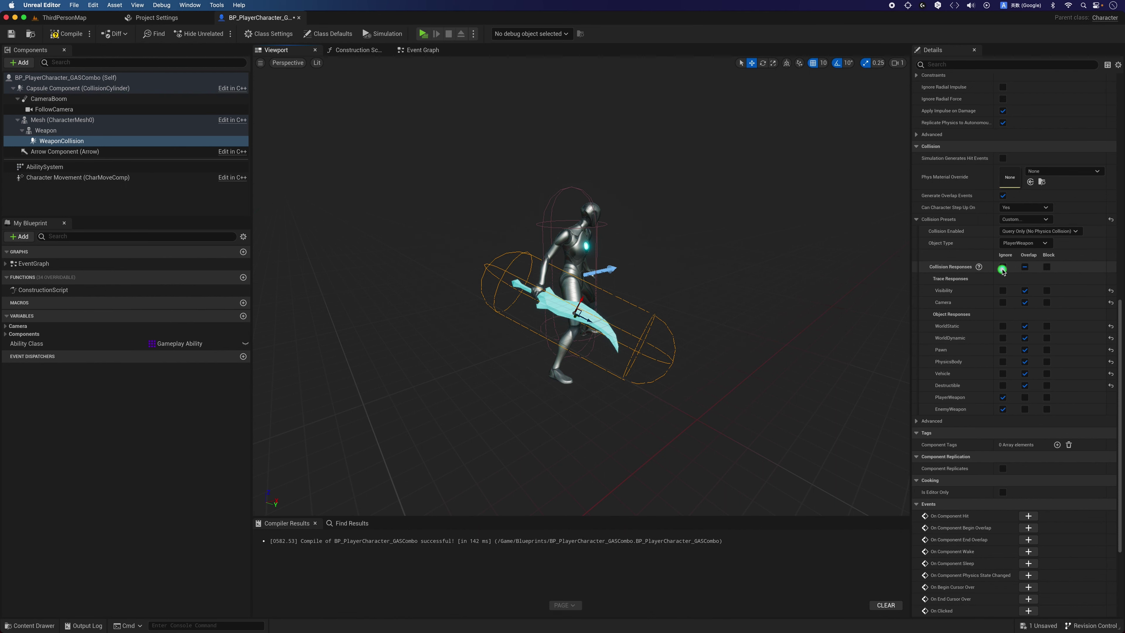
{"action": "left_click", "coordinate": [1003, 290]}
{"action": "left_click", "coordinate": [1003, 302]}
{"action": "left_click", "coordinate": [1003, 337]}
{"action": "left_click", "coordinate": [1024, 350]}
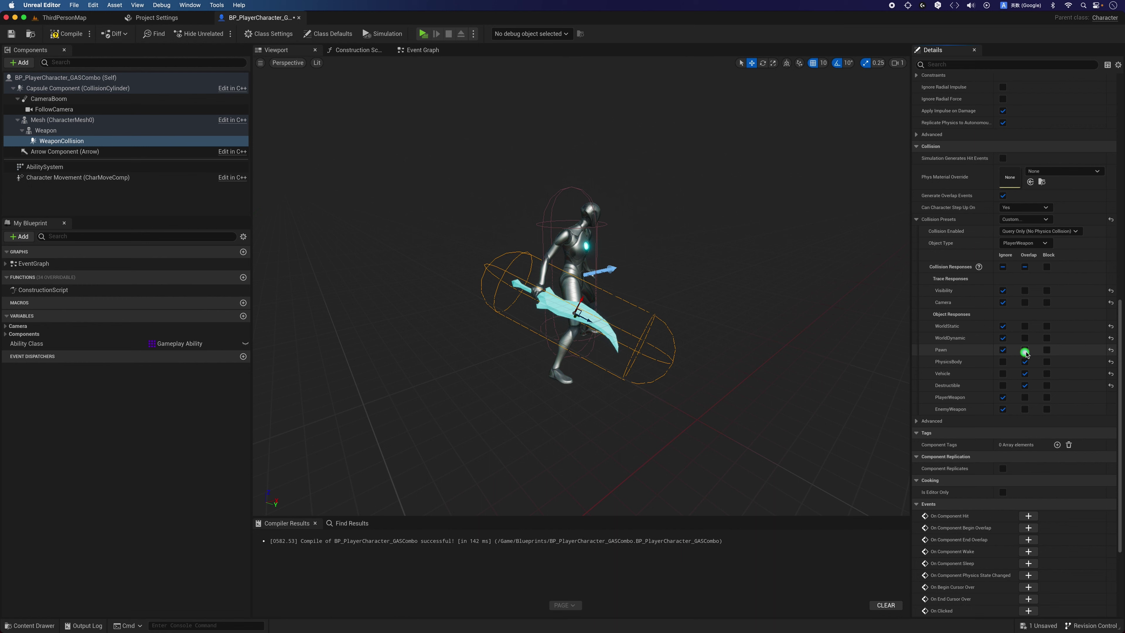
{"action": "left_click", "coordinate": [1003, 361]}
{"action": "left_click", "coordinate": [1003, 373]}
- Give the character Mesh Custom collision with overlap events enabled, overlapping the EnemyWeapon channel
{"action": "left_click", "coordinate": [69, 122]}
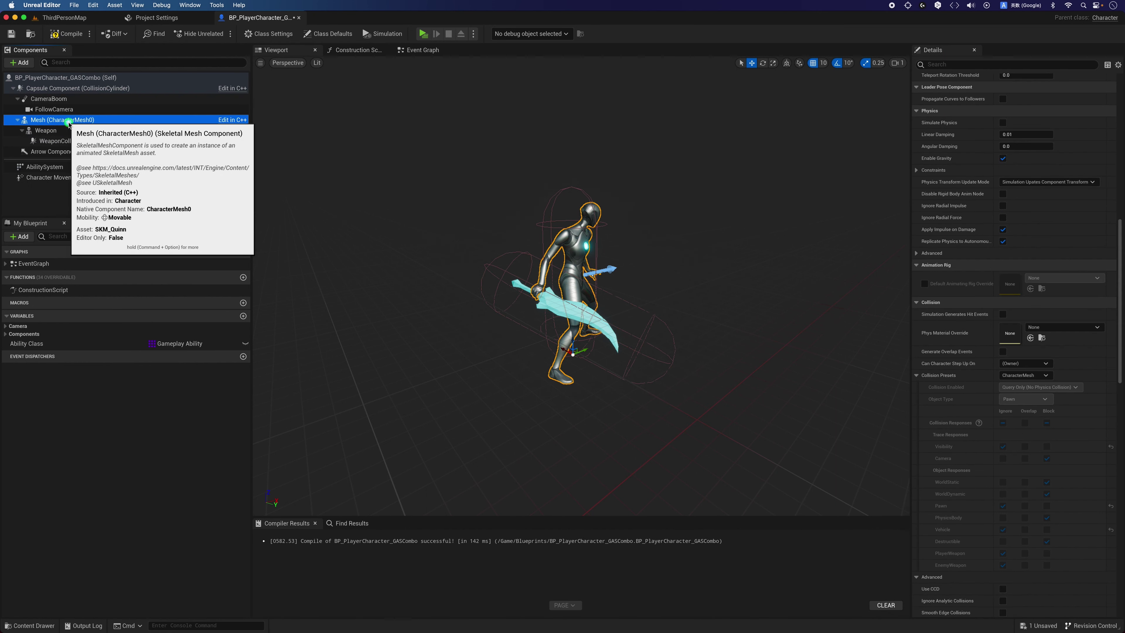
{"action": "scroll", "coordinate": [946, 377], "scroll_direction": "down", "scroll_amount": 3}
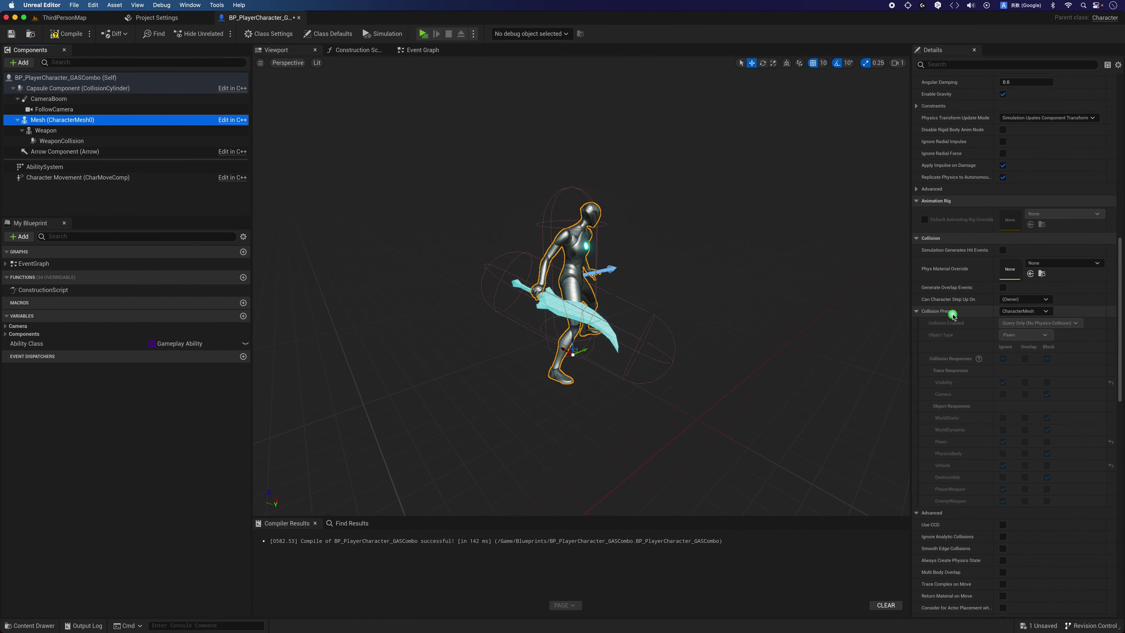
{"action": "left_click", "coordinate": [1041, 312]}
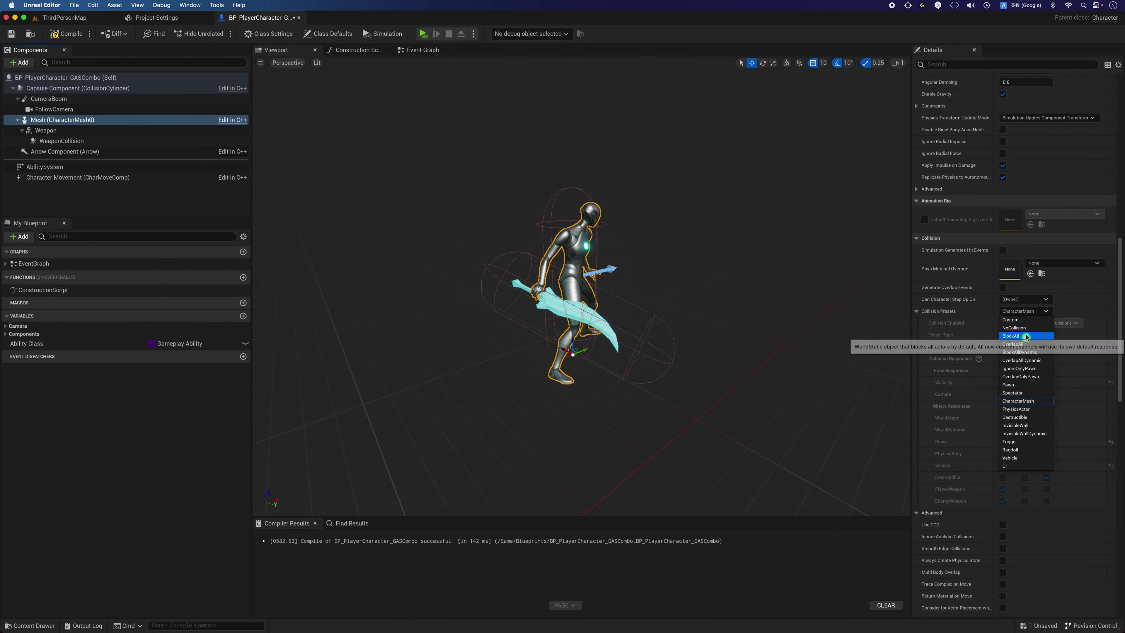
{"action": "scroll", "coordinate": [1019, 337], "scroll_direction": "up", "scroll_amount": 1}
{"action": "left_click", "coordinate": [1015, 319]}
{"action": "scroll", "coordinate": [959, 357], "scroll_direction": "down", "scroll_amount": 3}
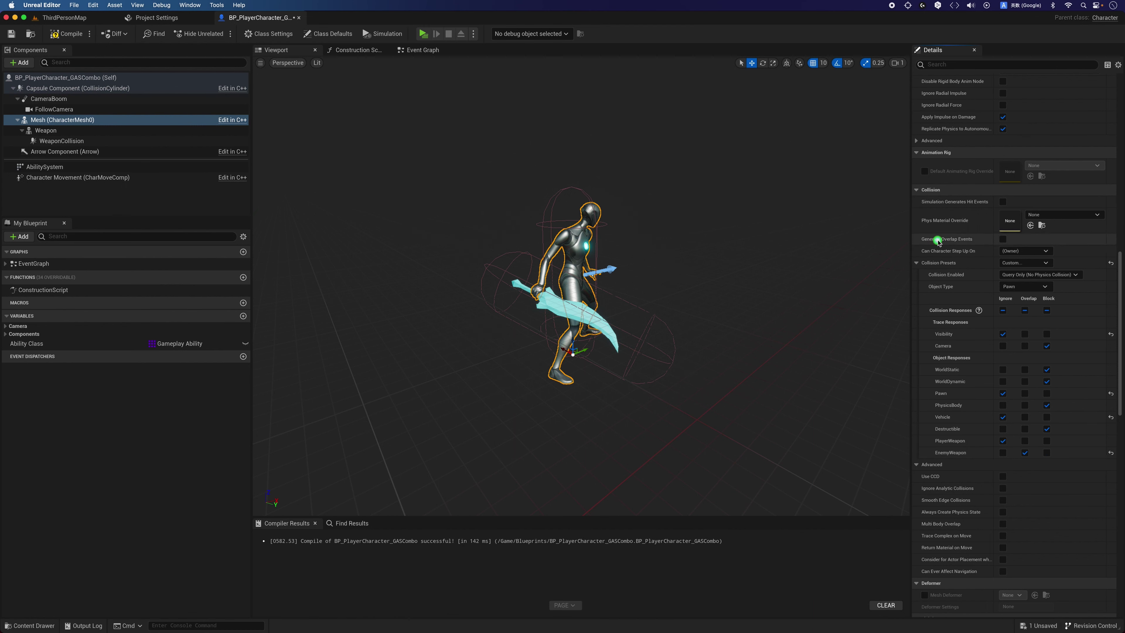
{"action": "left_click", "coordinate": [1004, 240]}
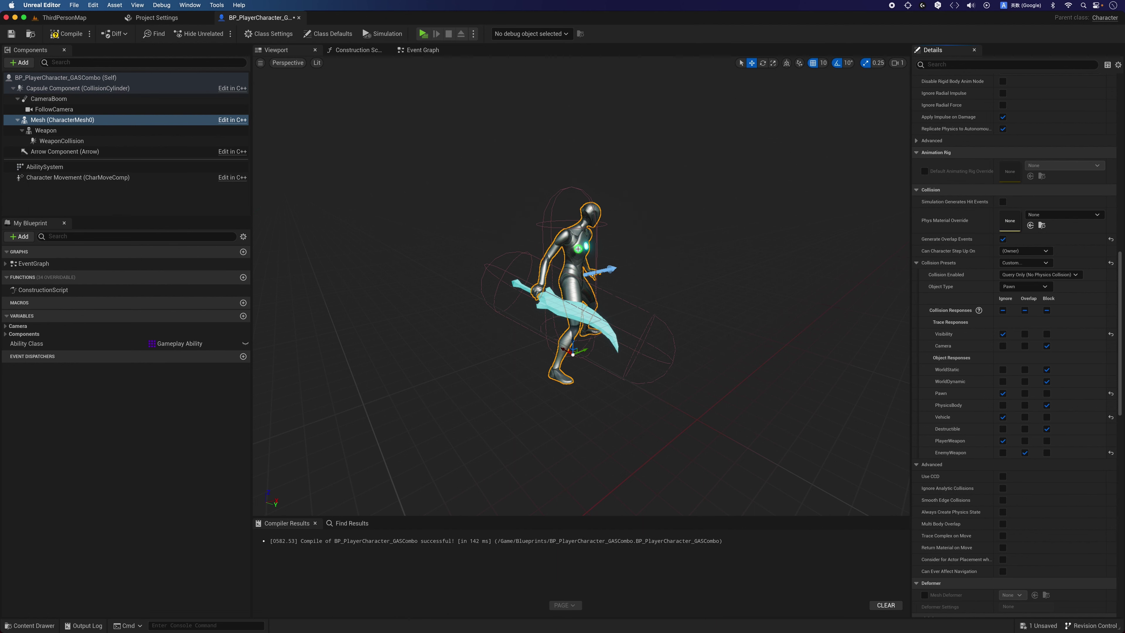
{"action": "left_click", "coordinate": [1023, 456]}
{"action": "left_click", "coordinate": [1027, 456]}
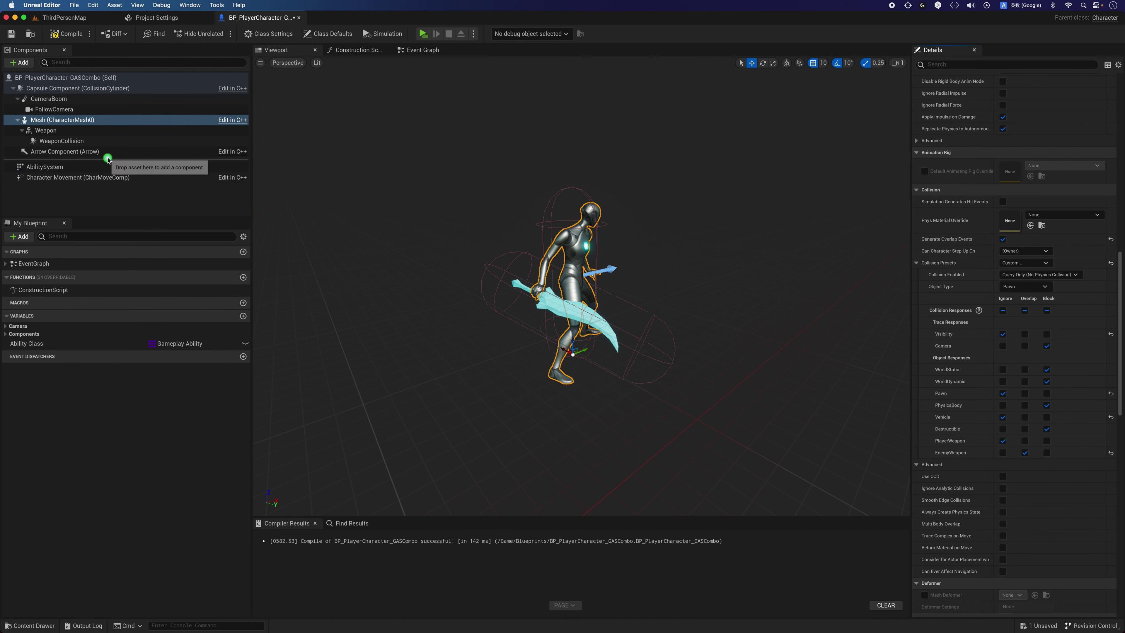
- Set WeaponCollision's Collision Enabled to No Collision, then compile and save BP_PlayerCharacter_GASCombo
{"action": "left_click", "coordinate": [103, 142]}
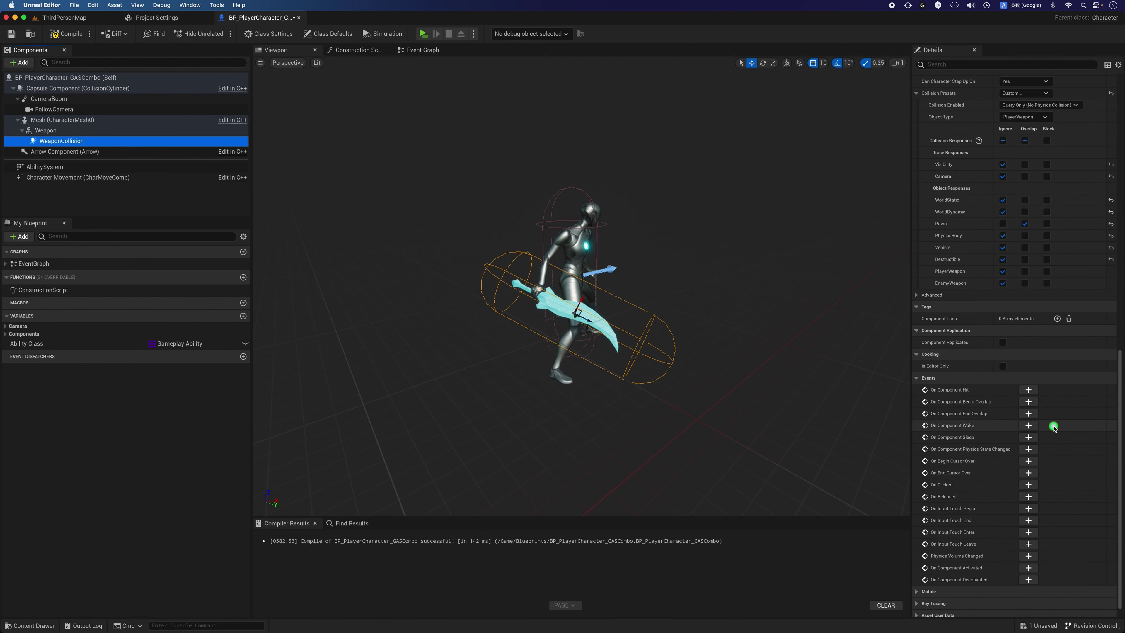
{"action": "scroll", "coordinate": [1007, 400], "scroll_direction": "up", "scroll_amount": 1}
{"action": "scroll", "coordinate": [1007, 400], "scroll_direction": "up", "scroll_amount": 5}
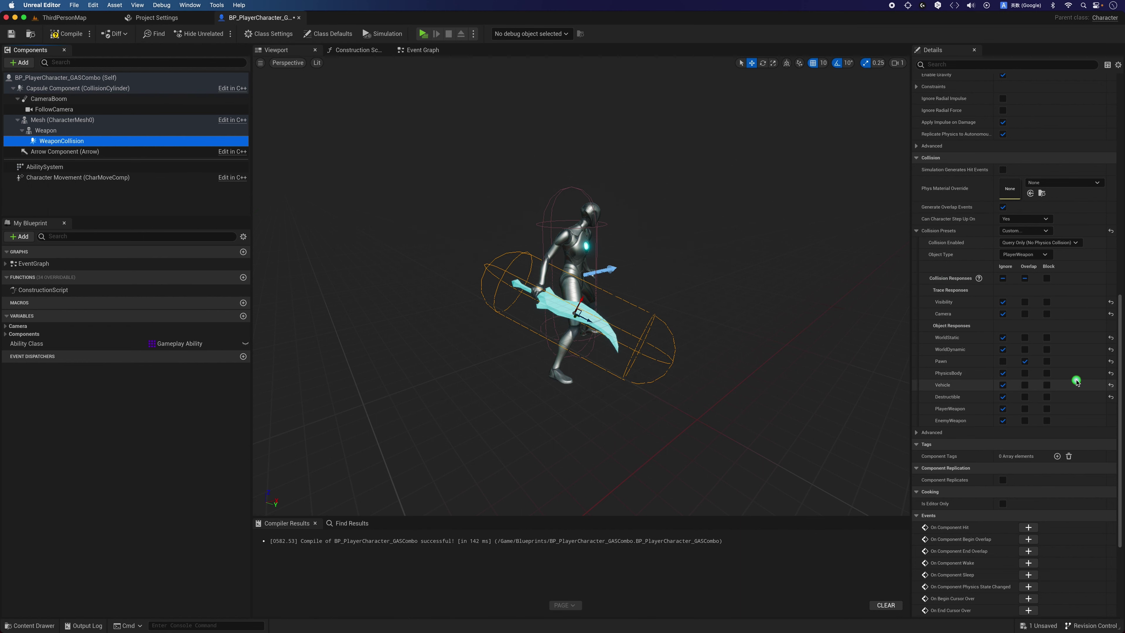
{"action": "left_click", "coordinate": [1023, 242]}
{"action": "left_click", "coordinate": [989, 251]}
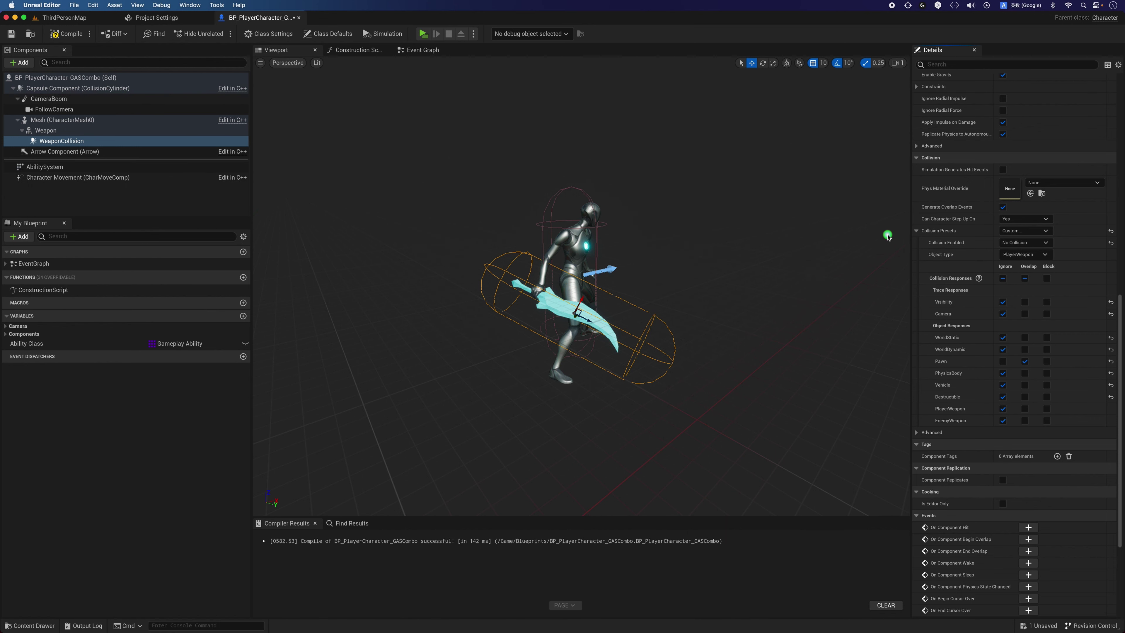
{"action": "left_click", "coordinate": [1021, 243]}
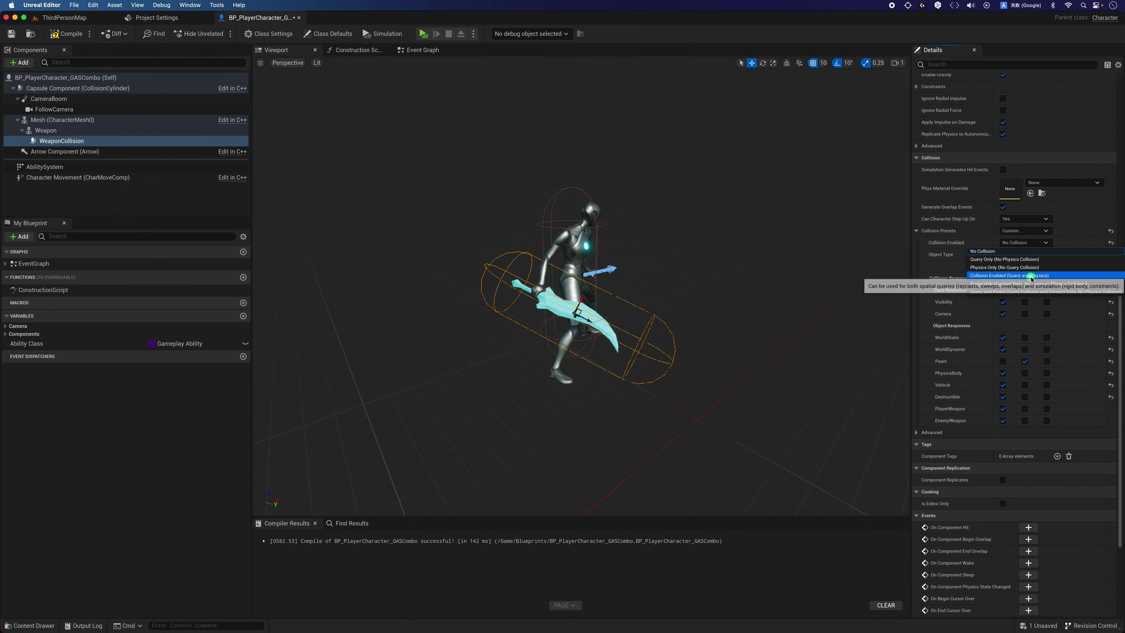
{"action": "left_click", "coordinate": [952, 207]}
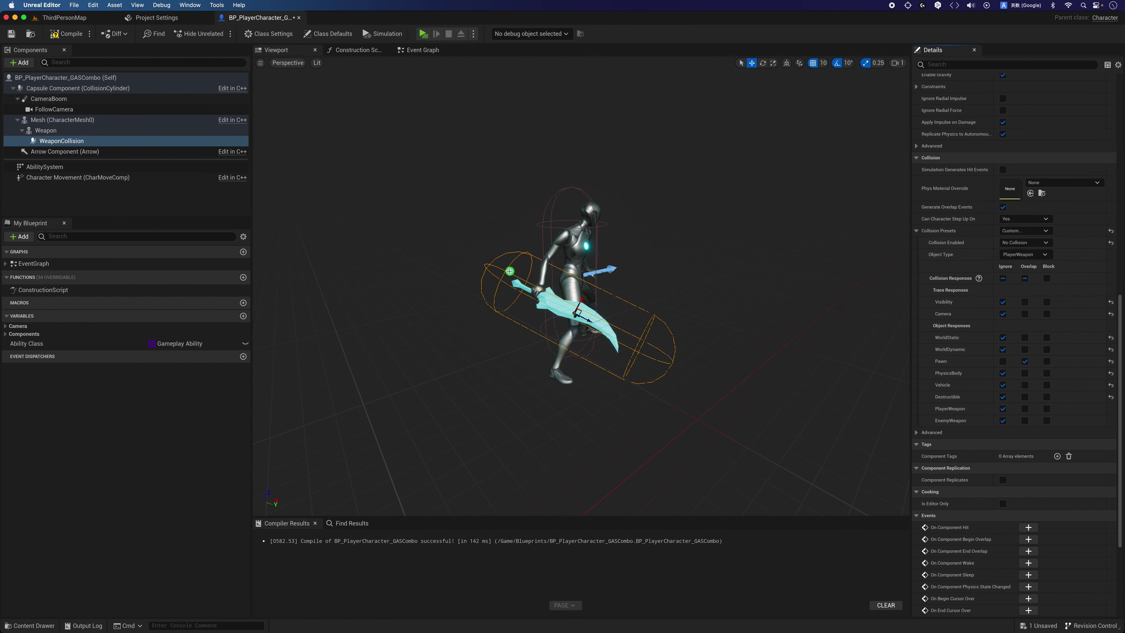
{"action": "left_click", "coordinate": [58, 34]}
{"action": "left_click", "coordinate": [11, 36]}
- Open BP_PlayerCharacter_GASCombo_Enemy_Test from the Content Drawer's Blueprints assets
{"action": "left_click", "coordinate": [47, 626]}
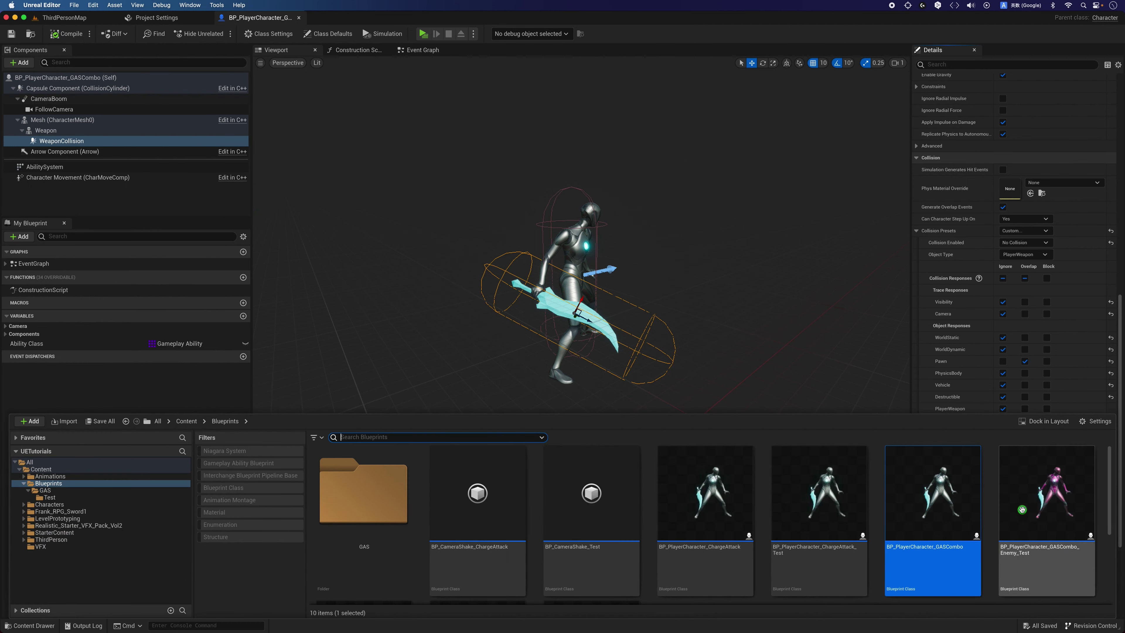
{"action": "scroll", "coordinate": [941, 514], "scroll_direction": "down", "scroll_amount": 3}
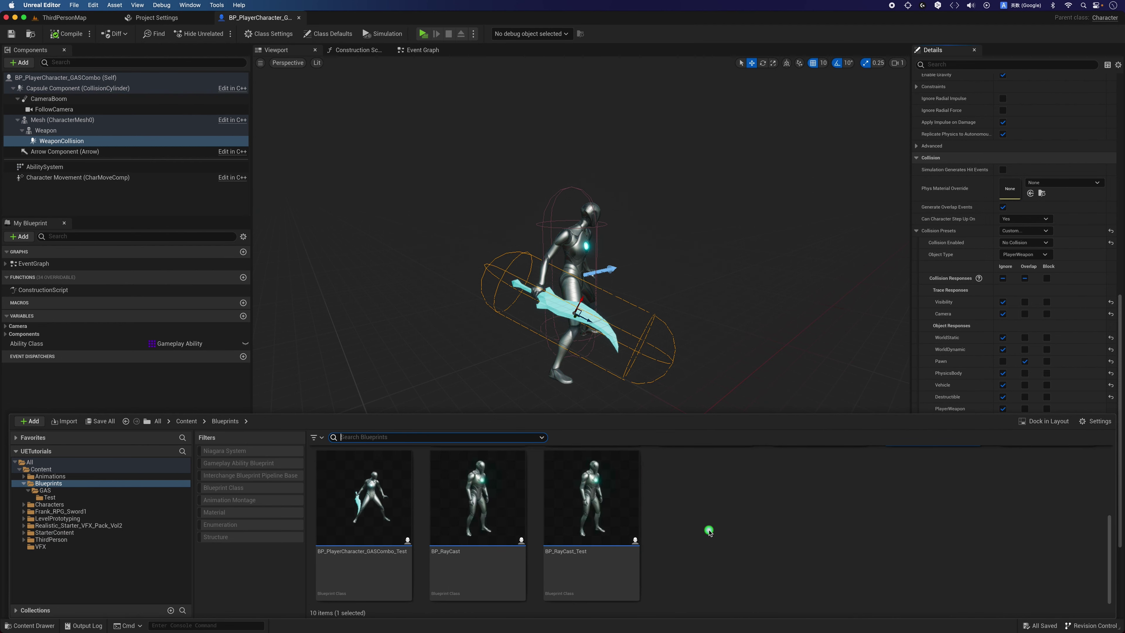
{"action": "scroll", "coordinate": [711, 527], "scroll_direction": "up", "scroll_amount": 2}
{"action": "scroll", "coordinate": [765, 541], "scroll_direction": "up", "scroll_amount": 2}
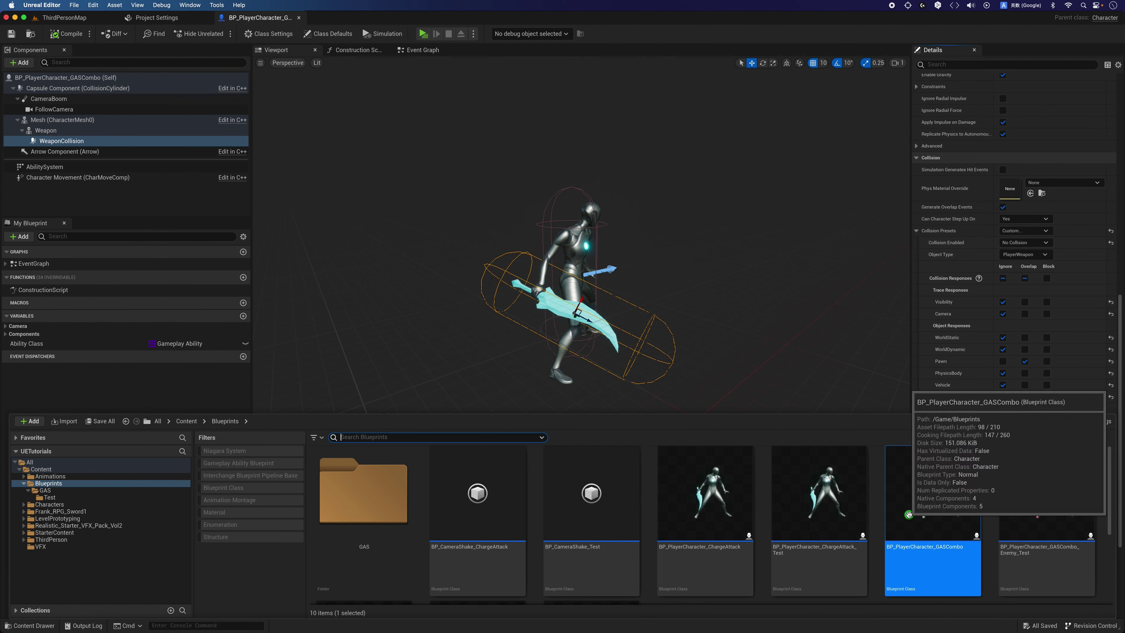
{"action": "double_click", "coordinate": [1038, 491]}
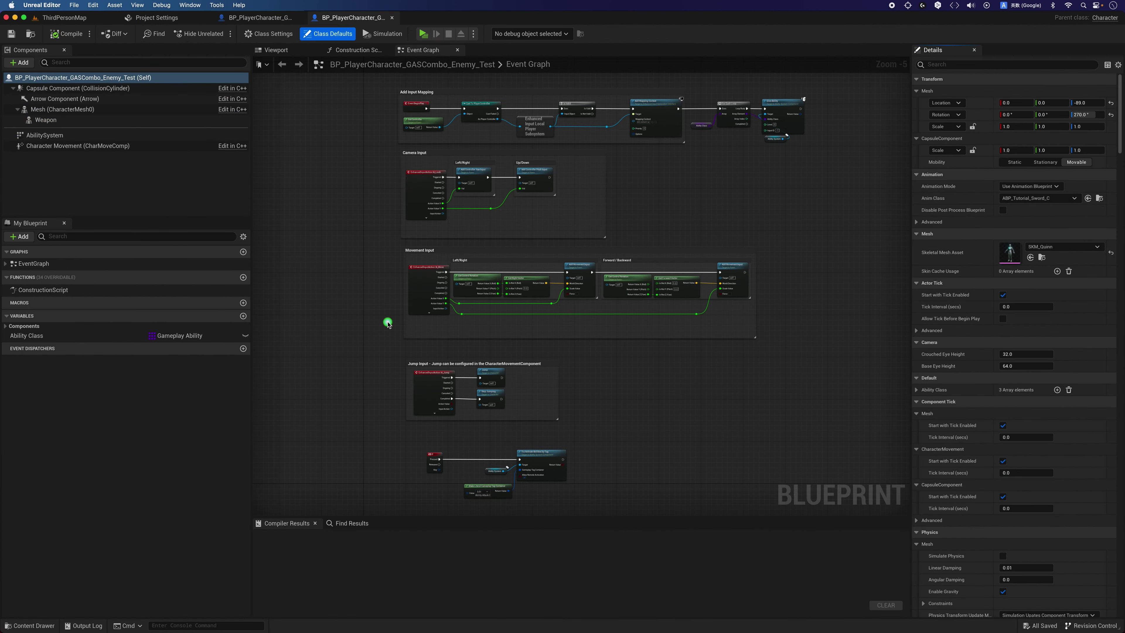
- Show the enemy in the Viewport and select its Weapon component to inspect its NoCollision preset
{"action": "scroll", "coordinate": [388, 323], "scroll_direction": "up", "scroll_amount": 2}
{"action": "scroll", "coordinate": [326, 307], "scroll_direction": "up", "scroll_amount": 1}
{"action": "scroll", "coordinate": [326, 307], "scroll_direction": "up", "scroll_amount": 2}
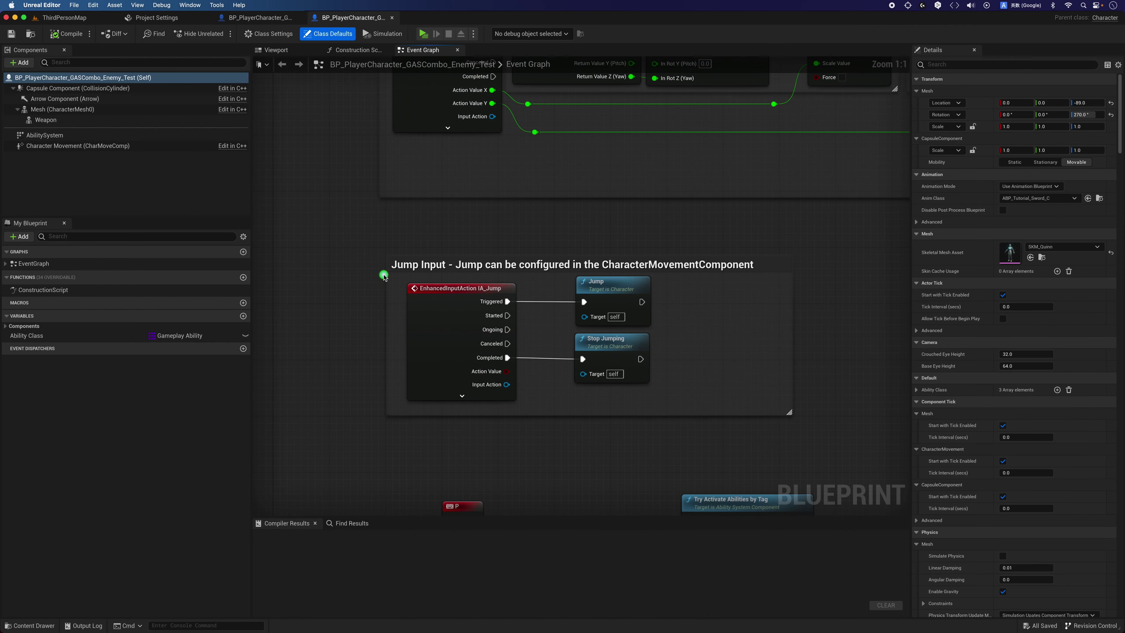
{"action": "left_click", "coordinate": [276, 49]}
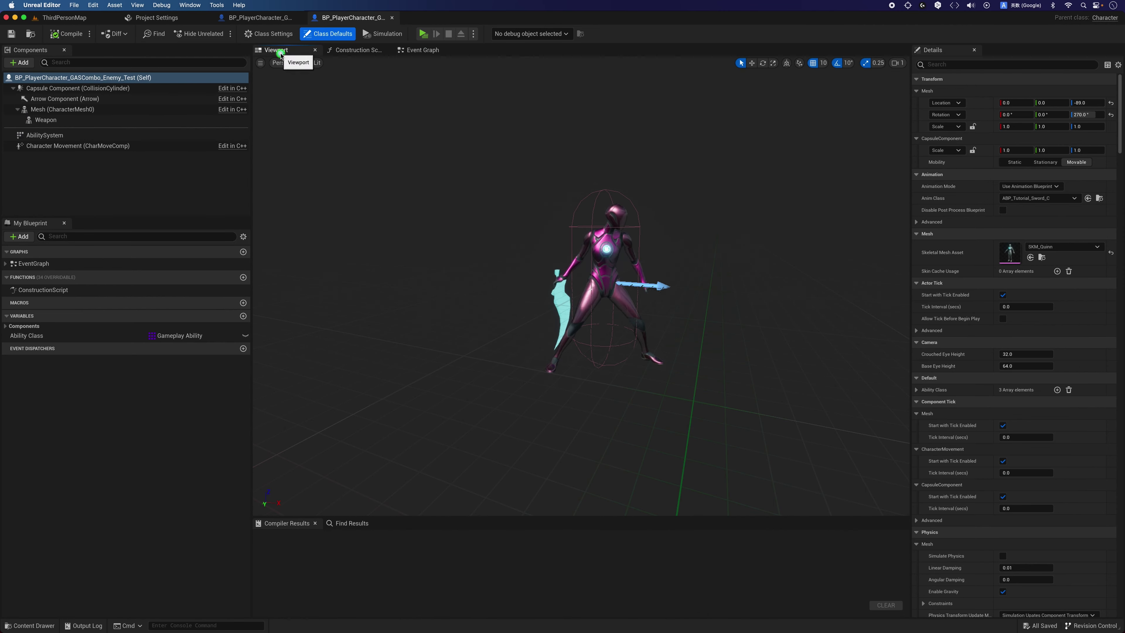
{"action": "left_click", "coordinate": [146, 121]}
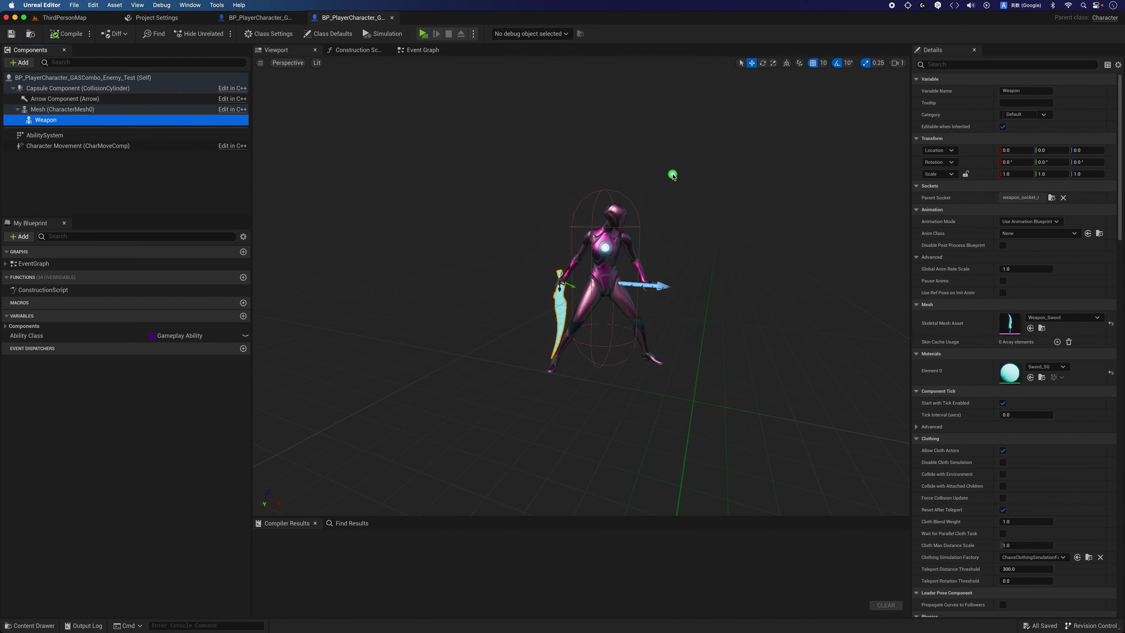
{"action": "scroll", "coordinate": [1000, 431], "scroll_direction": "down", "scroll_amount": 3}
{"action": "scroll", "coordinate": [1000, 431], "scroll_direction": "down", "scroll_amount": 3}
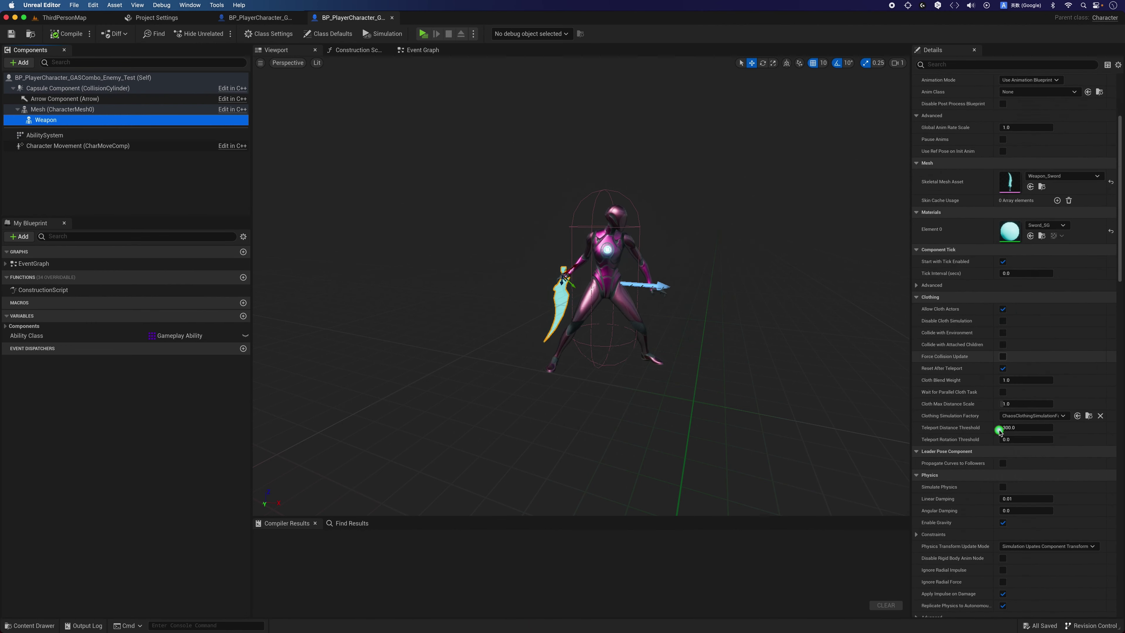
{"action": "scroll", "coordinate": [999, 431], "scroll_direction": "up", "scroll_amount": 5}
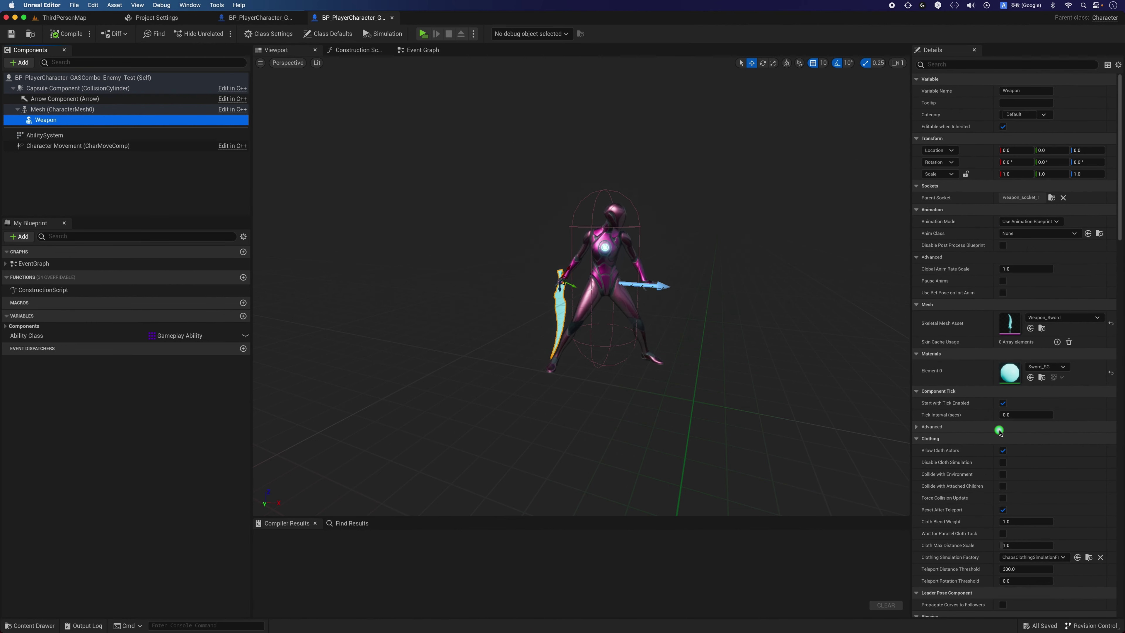
{"action": "scroll", "coordinate": [988, 371], "scroll_direction": "down", "scroll_amount": 4}
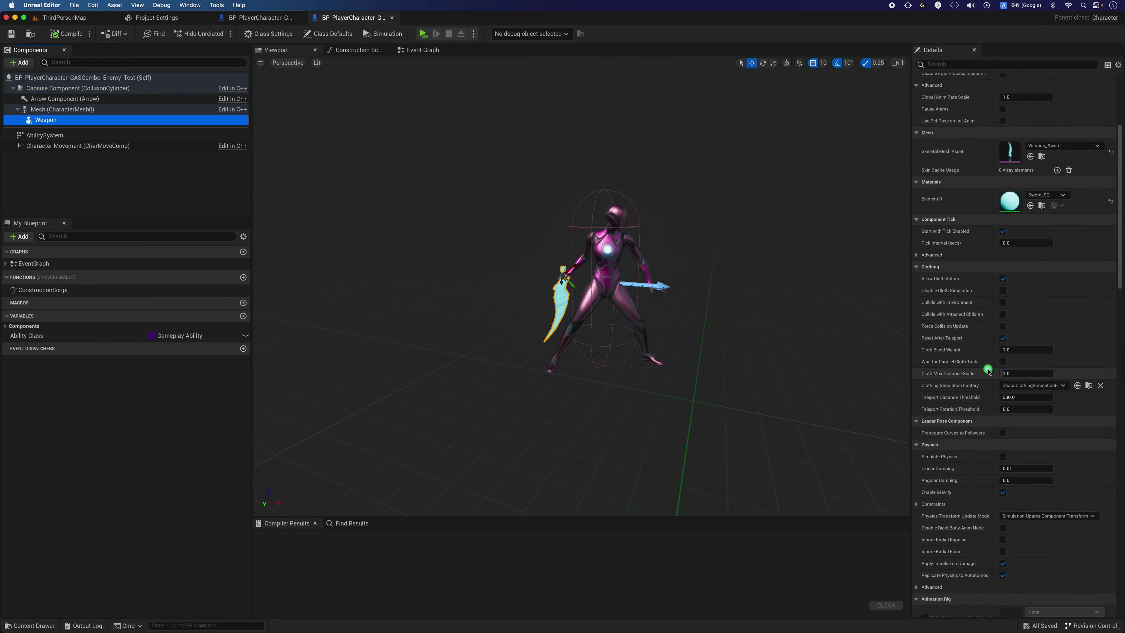
{"action": "scroll", "coordinate": [997, 386], "scroll_direction": "down", "scroll_amount": 3}
{"action": "scroll", "coordinate": [1005, 399], "scroll_direction": "down", "scroll_amount": 3}
{"action": "left_click_drag", "start_coordinate": [1018, 417], "coordinate": [6, 158]}
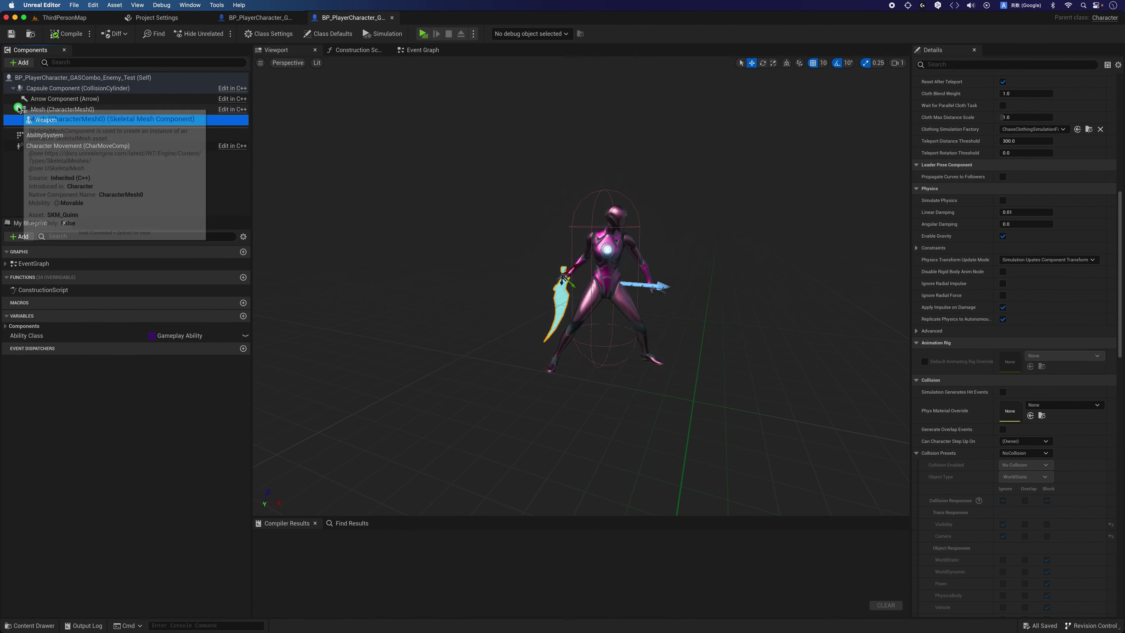
- Add a Capsule Collision under the enemy's Weapon and name it WeaponCollision
{"action": "left_click", "coordinate": [19, 62]}
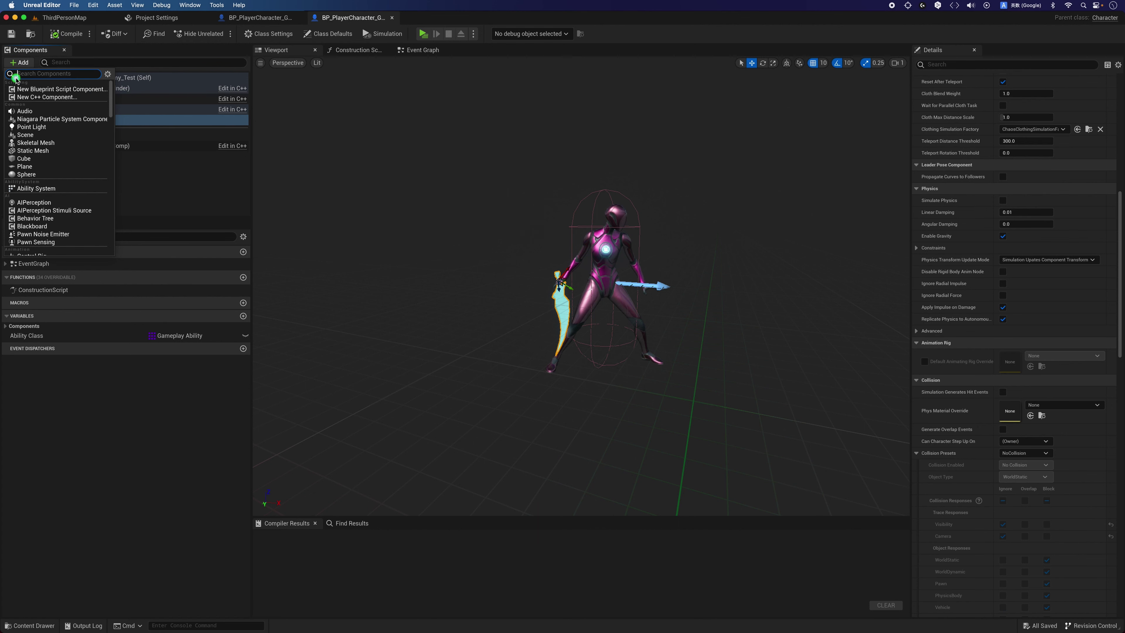
{"action": "type", "text": "coll"}
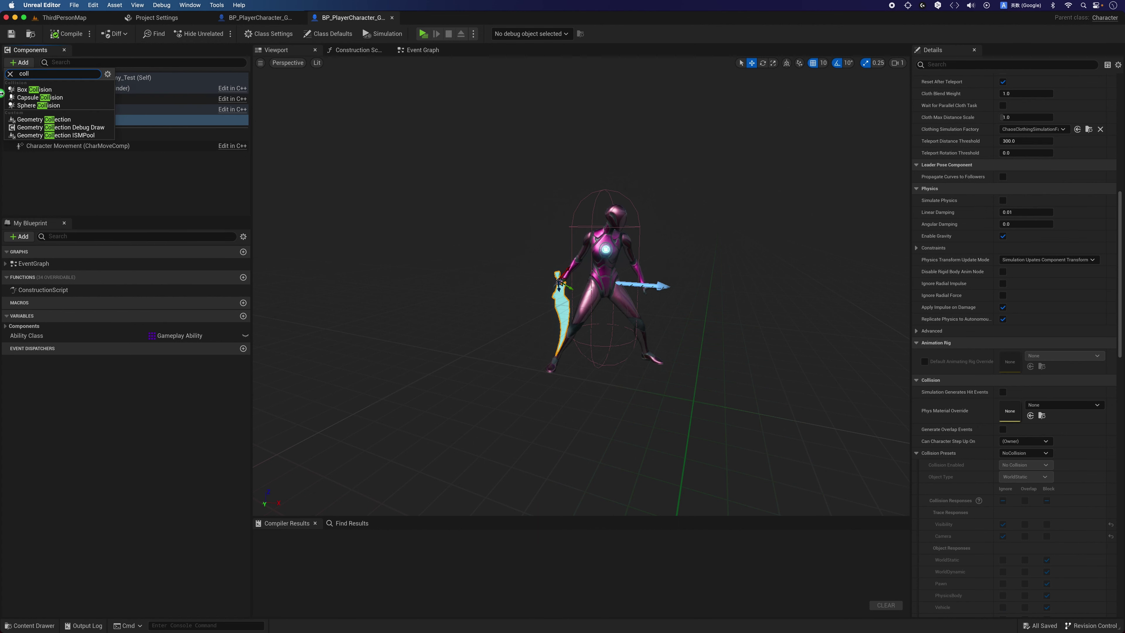
{"action": "left_click", "coordinate": [40, 97]}
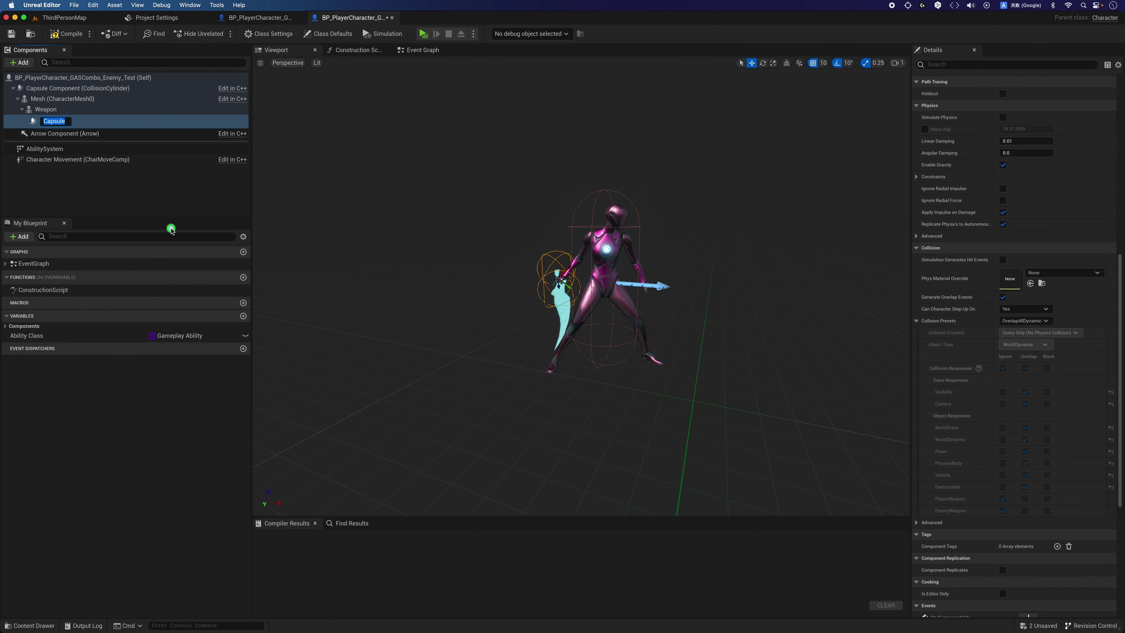
{"action": "type", "text": "Weap"}
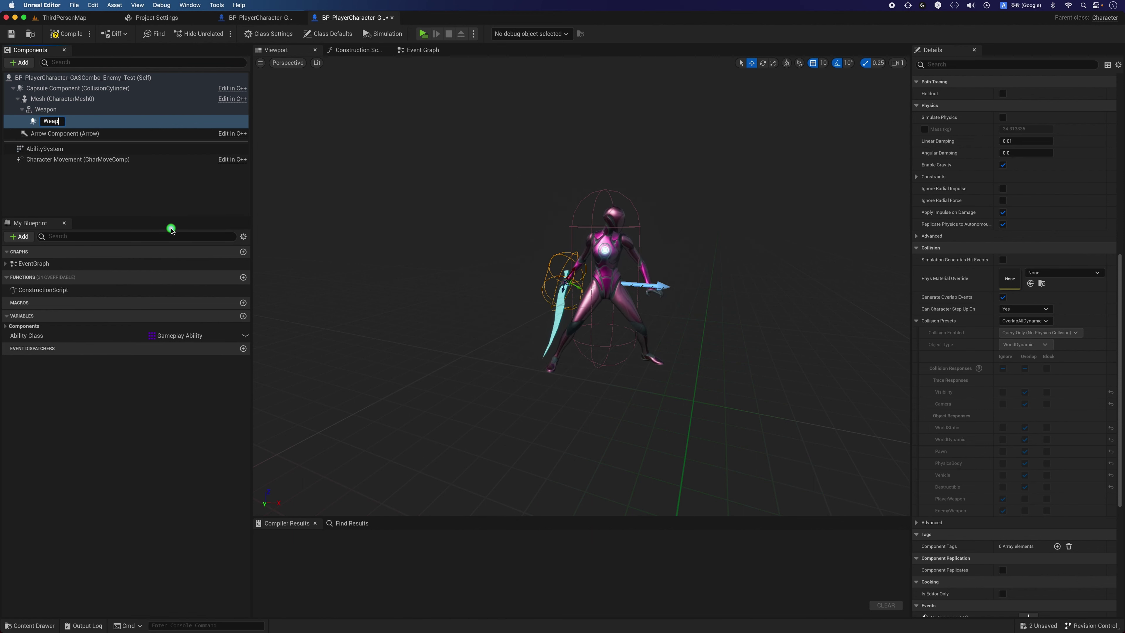
{"action": "type", "text": "onCollision"}
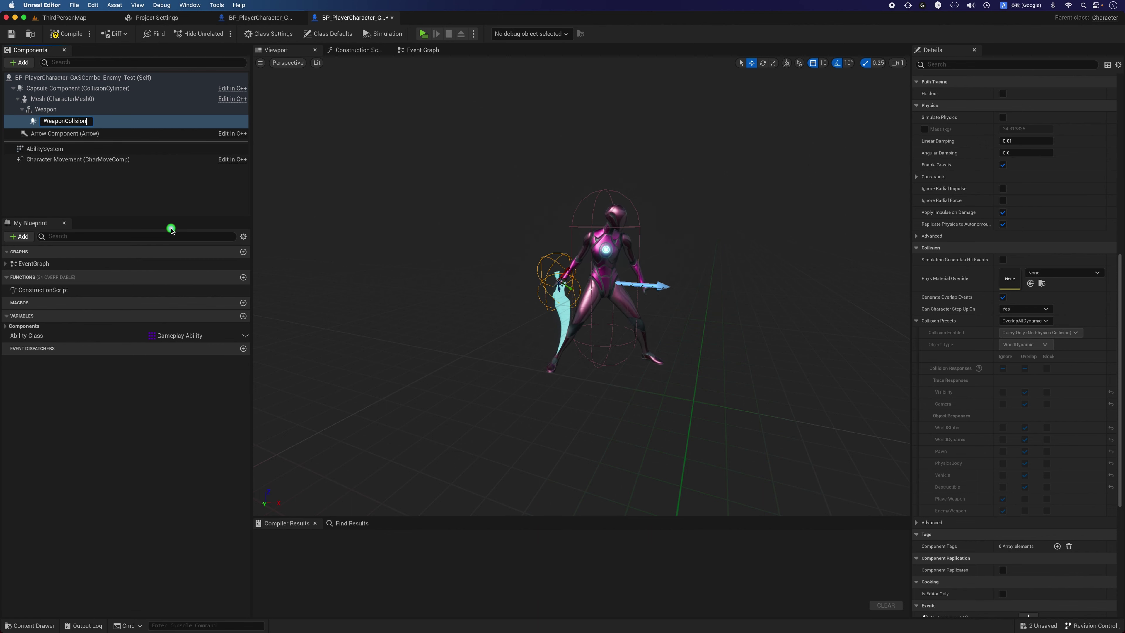
{"action": "key", "text": "Return"}
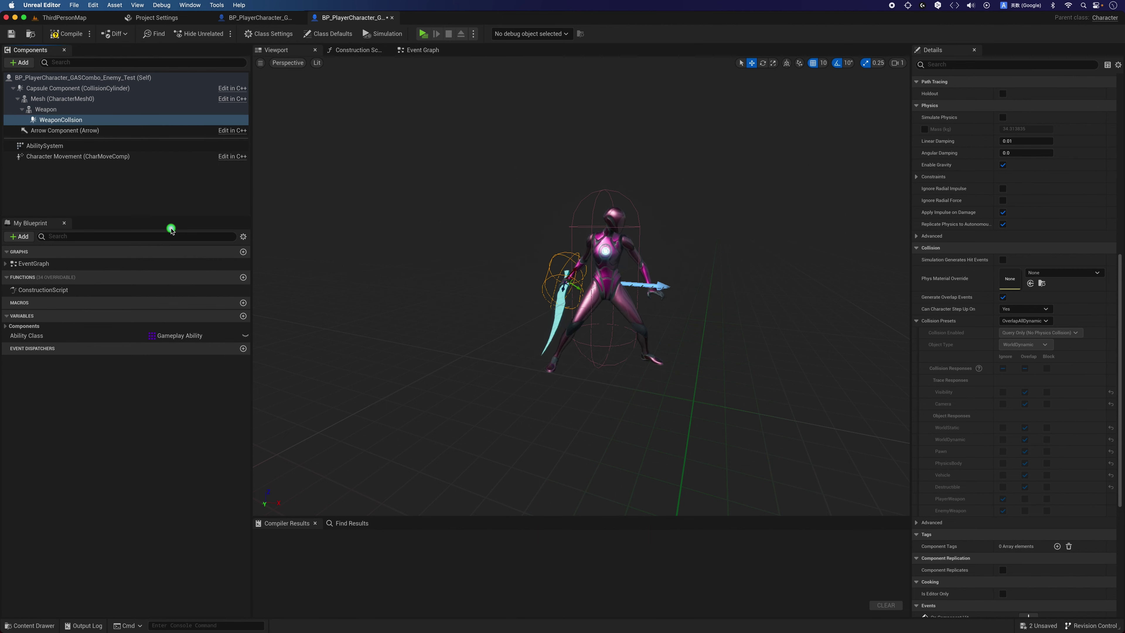
{"action": "left_click", "coordinate": [142, 120]}
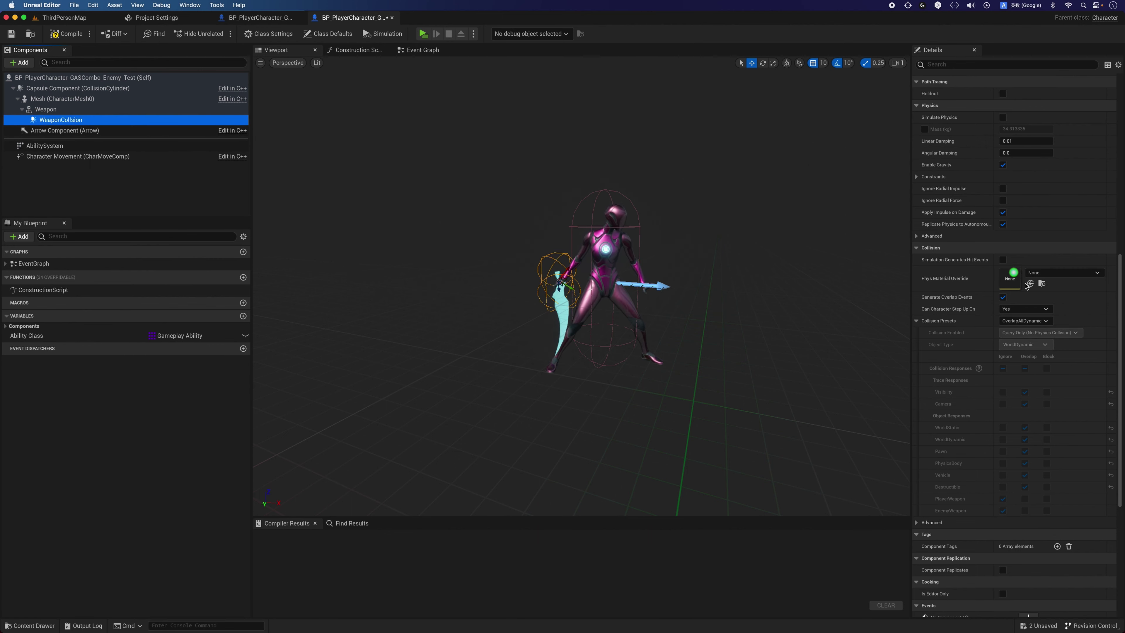
- Switch the enemy's WeaponCollision capsule to the Custom collision preset
{"action": "scroll", "coordinate": [995, 330], "scroll_direction": "down", "scroll_amount": 2}
{"action": "scroll", "coordinate": [996, 331], "scroll_direction": "down", "scroll_amount": 1}
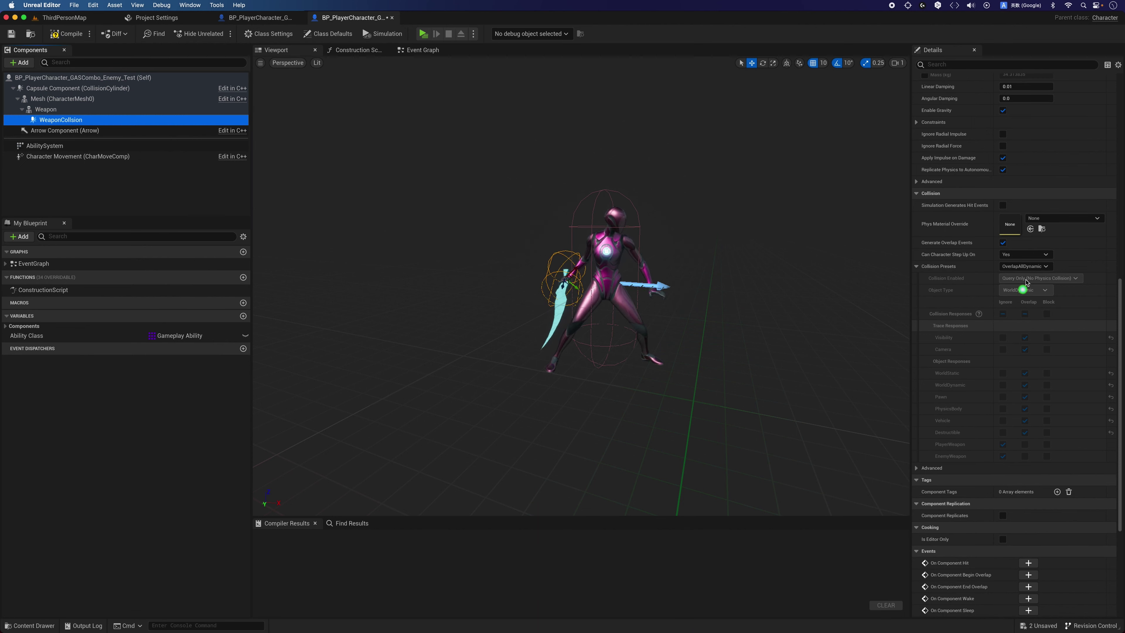
{"action": "left_click", "coordinate": [1025, 266]}
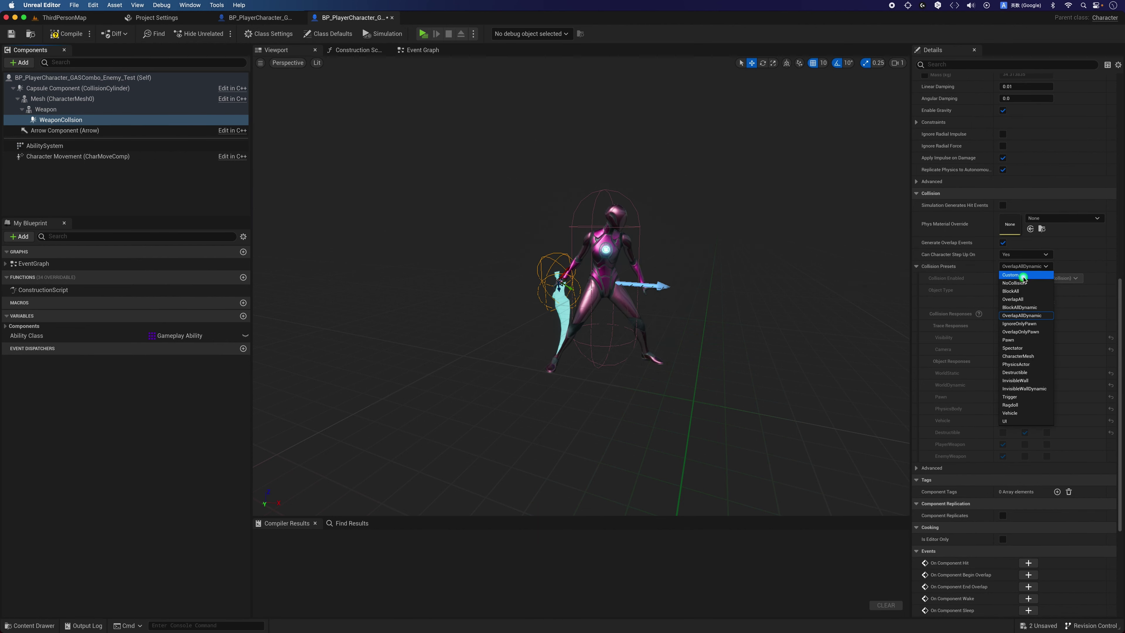
{"action": "left_click", "coordinate": [1023, 275]}
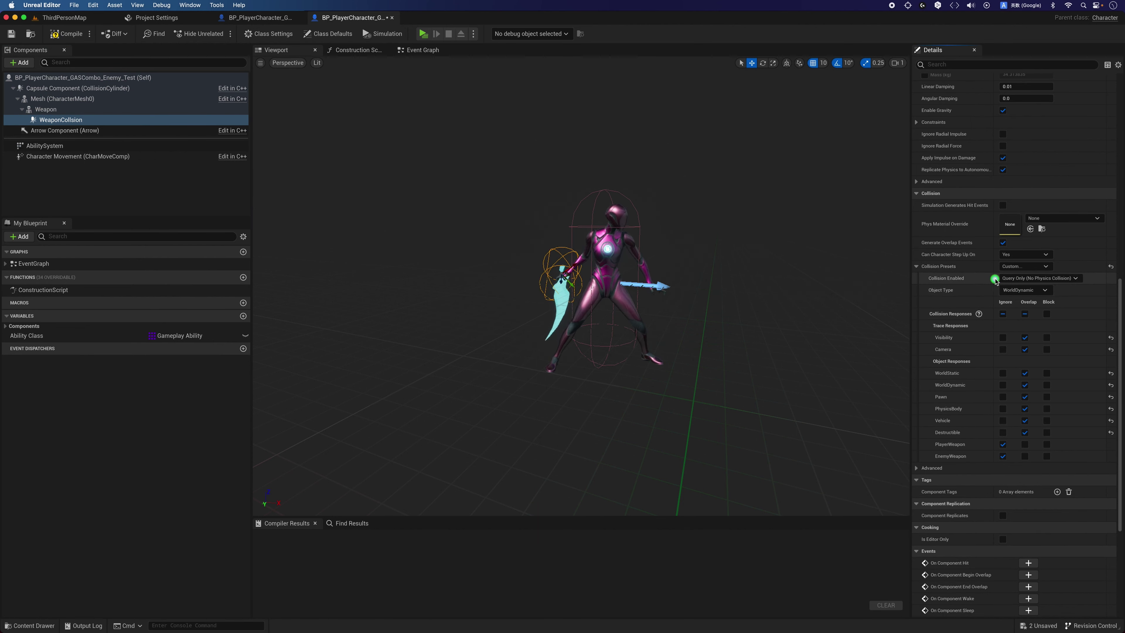
- Enlarge the capsule's radius and half height so it encloses the blade
{"action": "scroll", "coordinate": [982, 354], "scroll_direction": "down", "scroll_amount": 2}
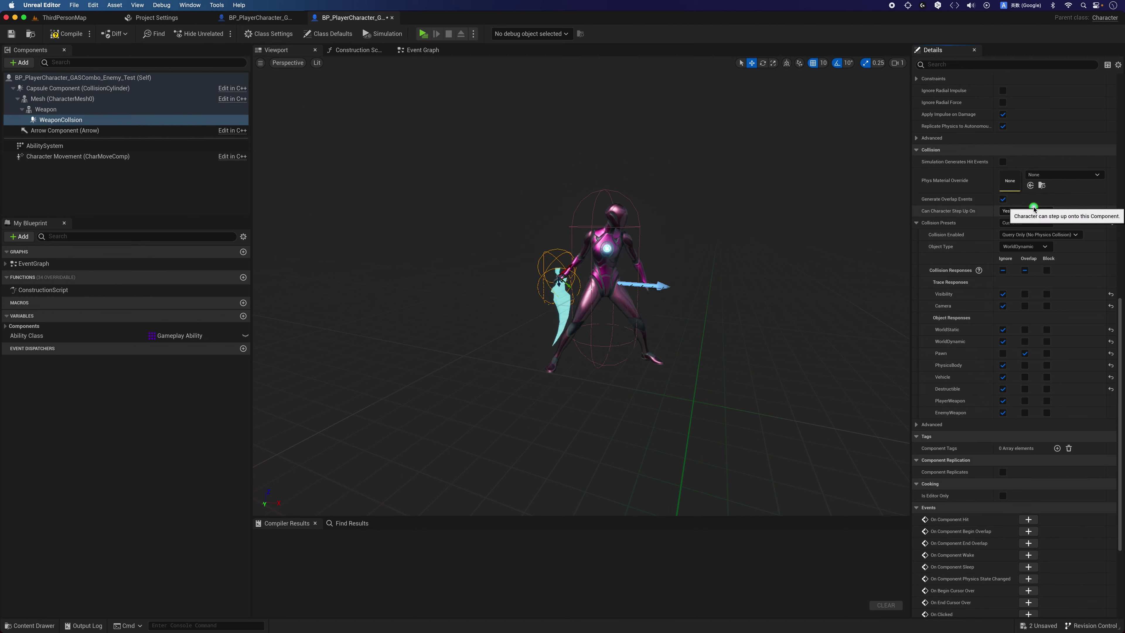
{"action": "scroll", "coordinate": [1033, 197], "scroll_direction": "up", "scroll_amount": 5}
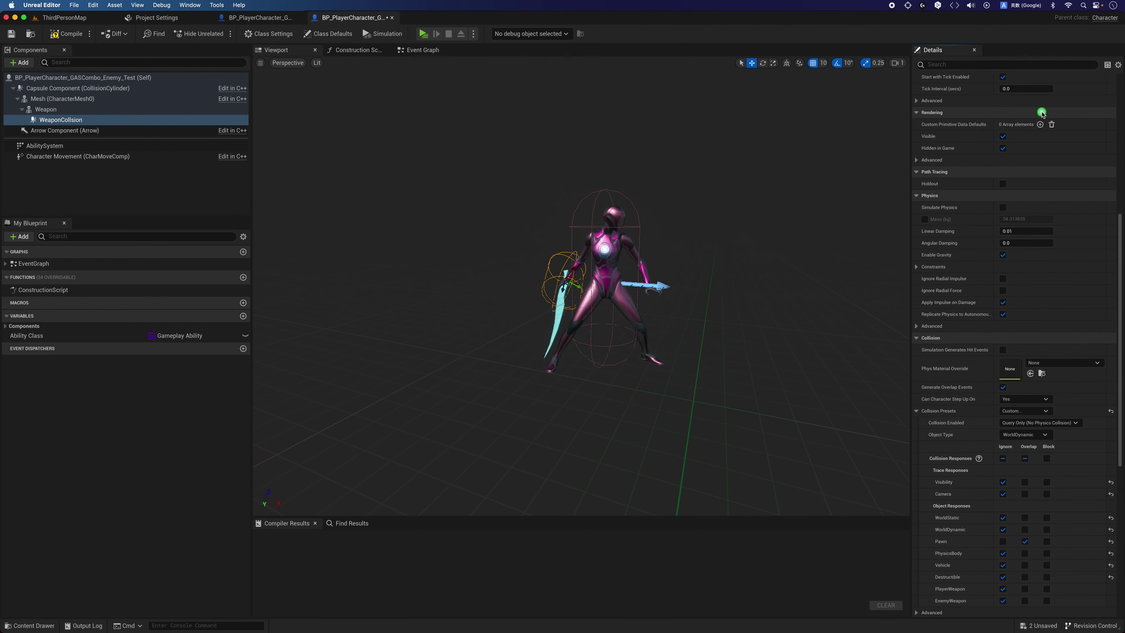
{"action": "scroll", "coordinate": [1023, 133], "scroll_direction": "up", "scroll_amount": 5}
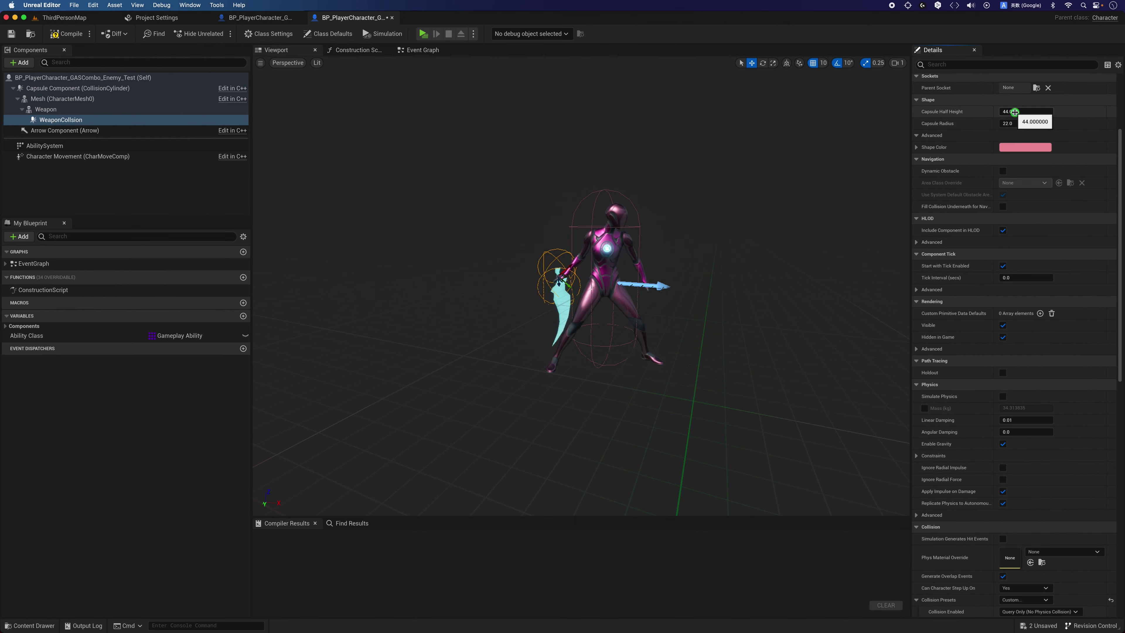
{"action": "left_click_drag", "start_coordinate": [1010, 124], "coordinate": [1032, 124]}
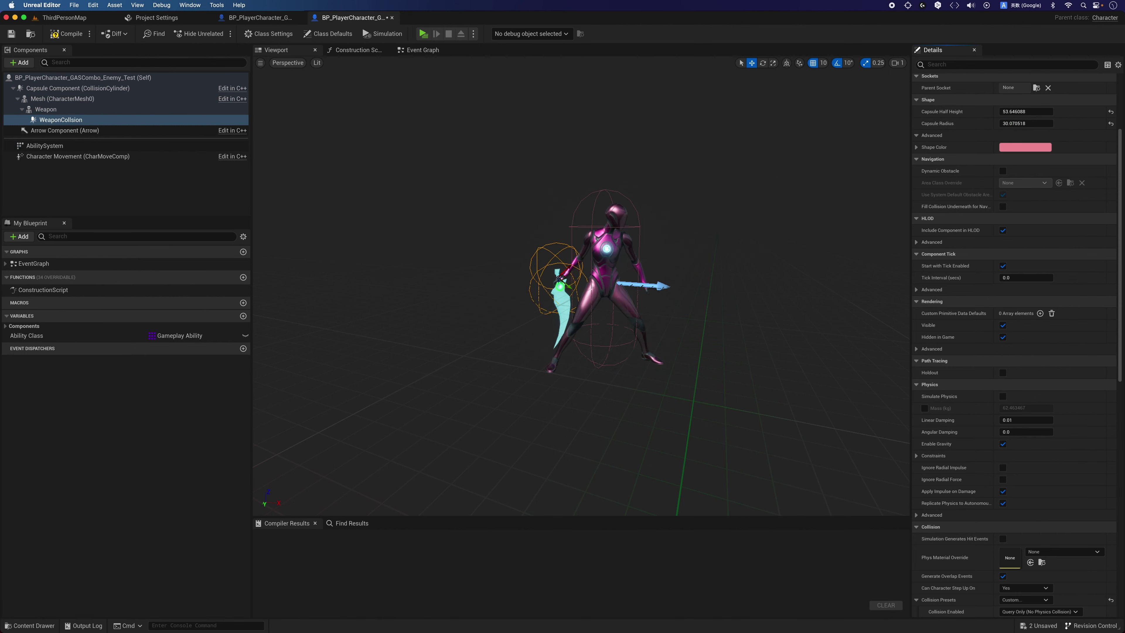
{"action": "left_click_drag", "start_coordinate": [571, 287], "coordinate": [559, 286], "text": "alt"}
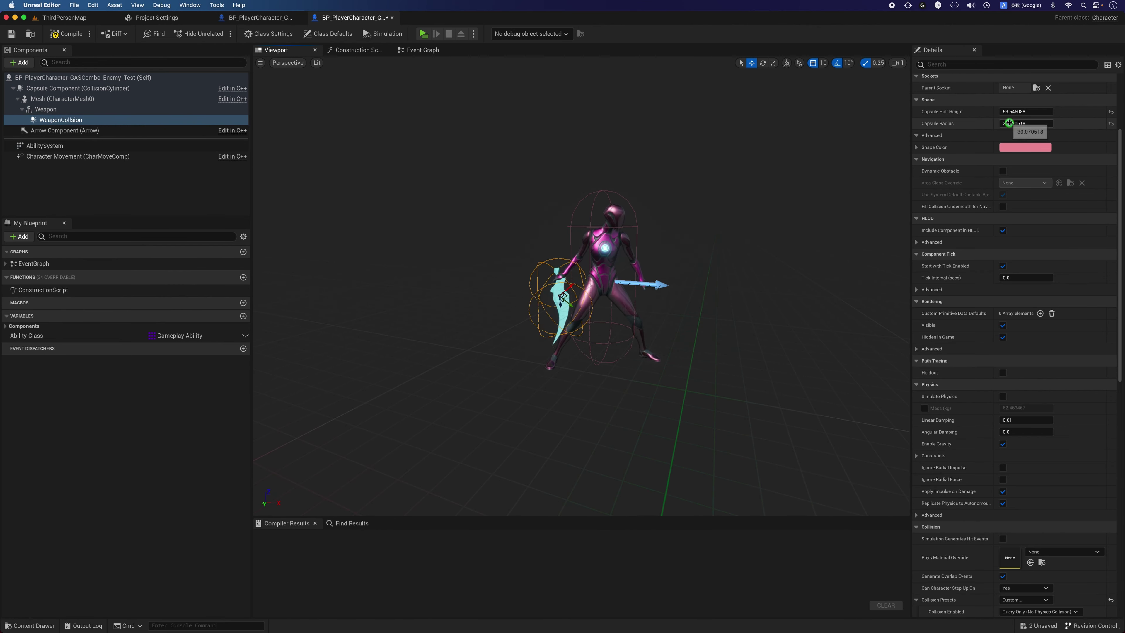
{"action": "left_click_drag", "start_coordinate": [1010, 111], "coordinate": [1011, 112]}
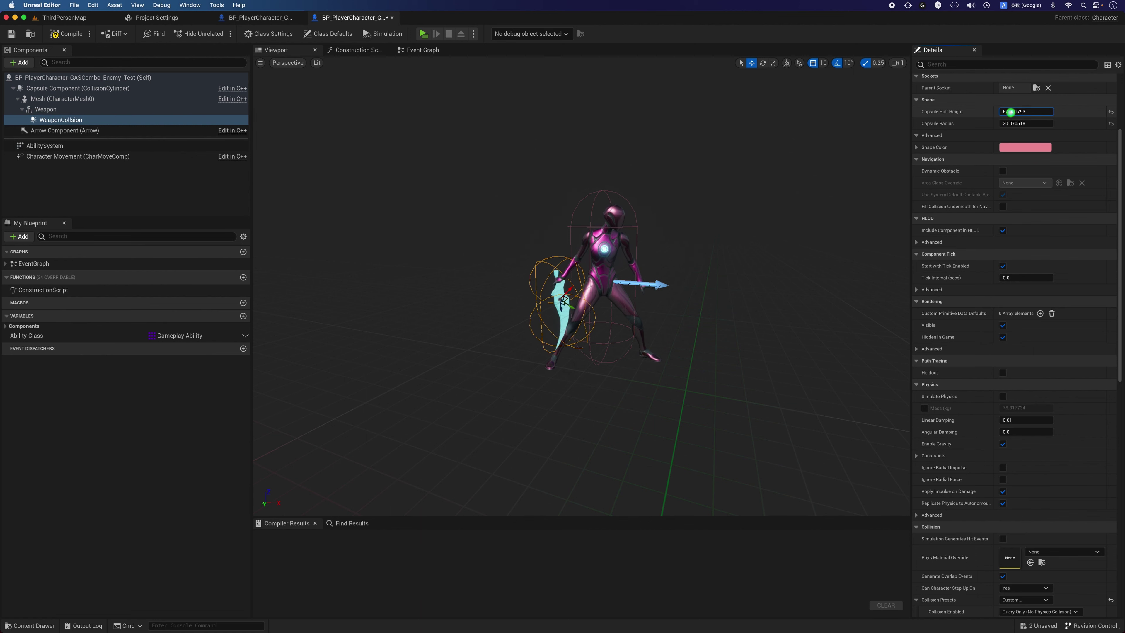
- Set the capsule's Collision Enabled to No Collision
{"action": "scroll", "coordinate": [1027, 248], "scroll_direction": "down", "scroll_amount": 3}
{"action": "scroll", "coordinate": [1029, 259], "scroll_direction": "down", "scroll_amount": 3}
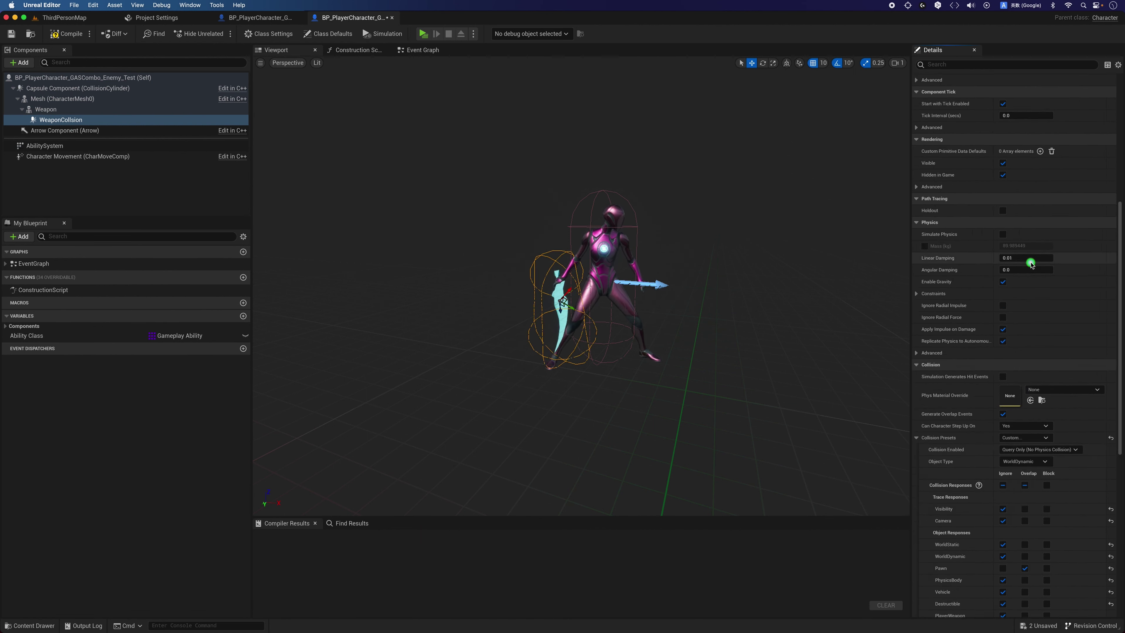
{"action": "scroll", "coordinate": [1036, 310], "scroll_direction": "down", "scroll_amount": 4}
{"action": "left_click", "coordinate": [1038, 265]}
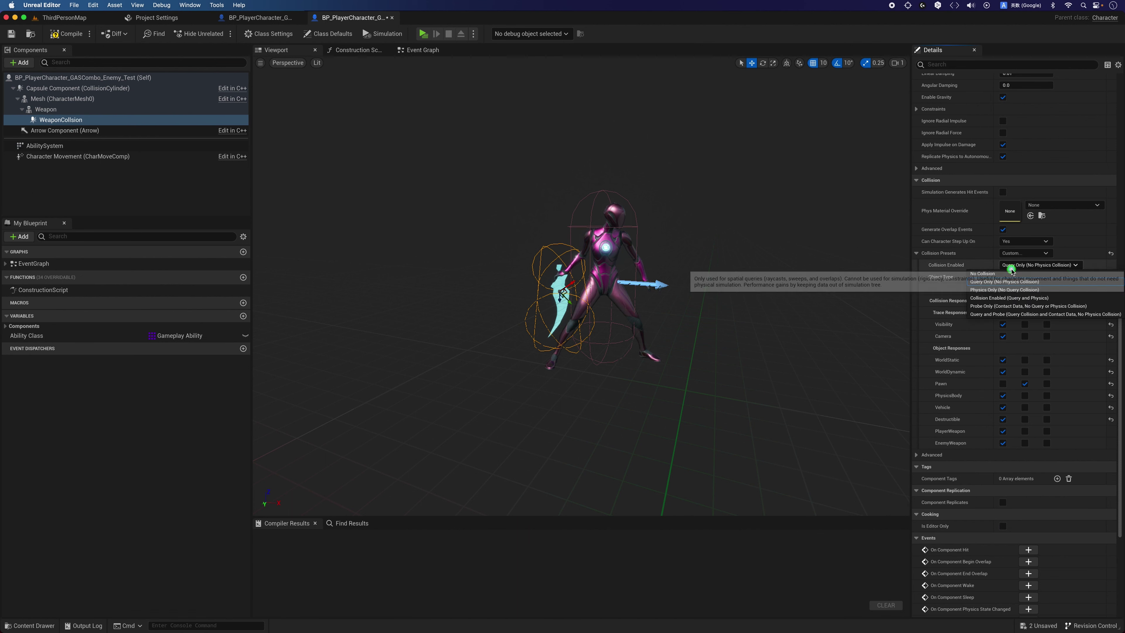
{"action": "left_click", "coordinate": [1011, 274]}
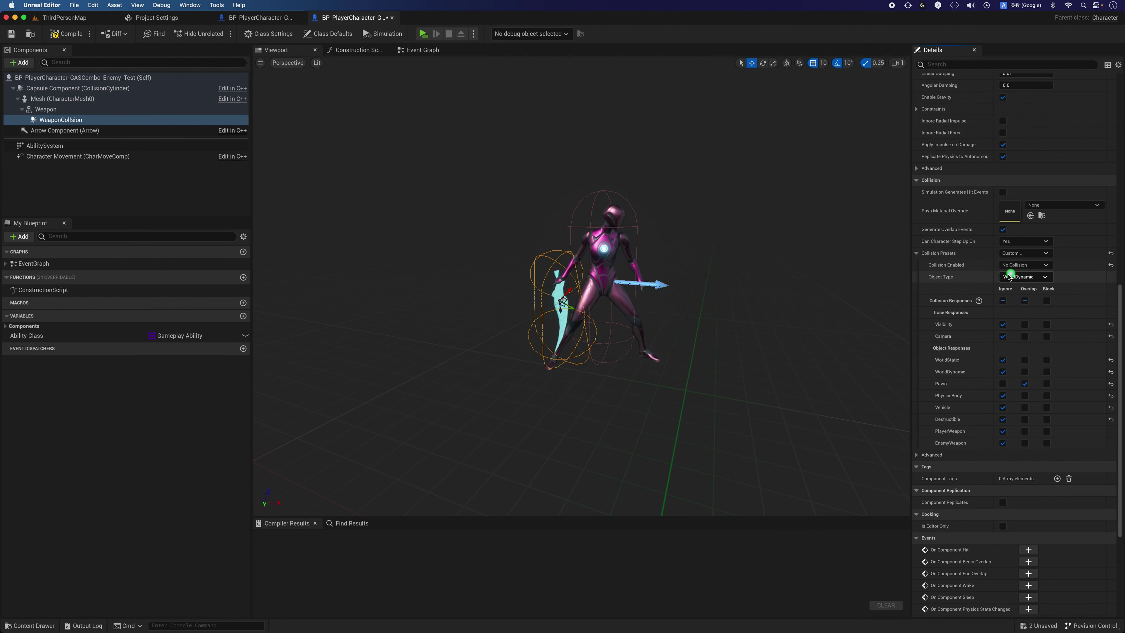
{"action": "left_click", "coordinate": [71, 102]}
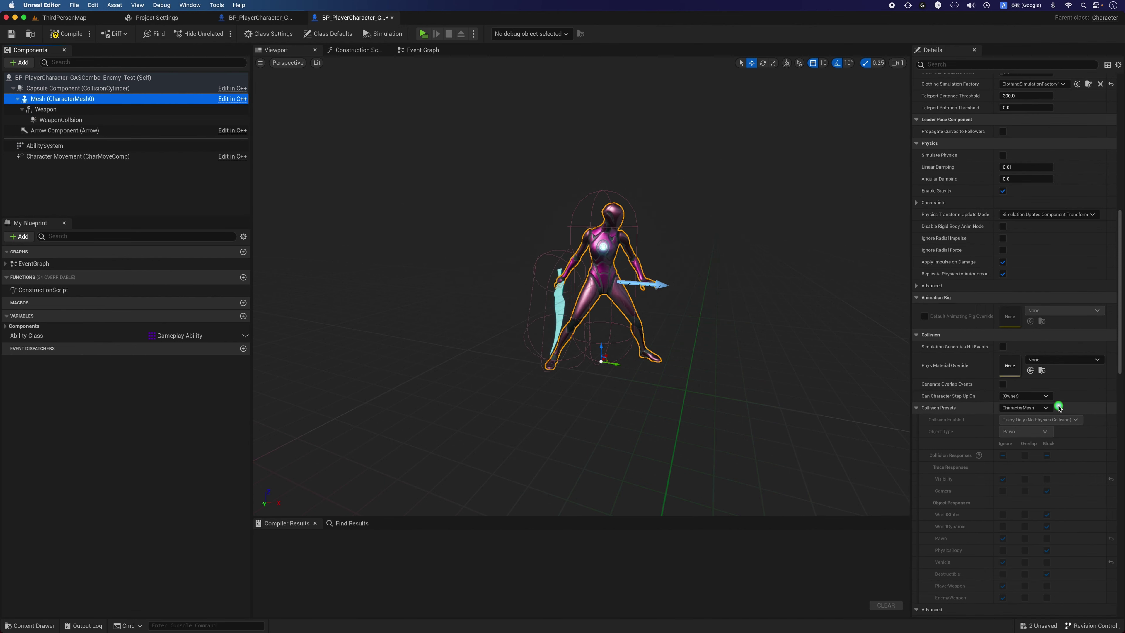
- Enable Generate Overlap Events on the enemy Mesh and switch it to a Custom collision preset
{"action": "scroll", "coordinate": [1059, 407], "scroll_direction": "down", "scroll_amount": 3}
{"action": "scroll", "coordinate": [1059, 407], "scroll_direction": "down", "scroll_amount": 1}
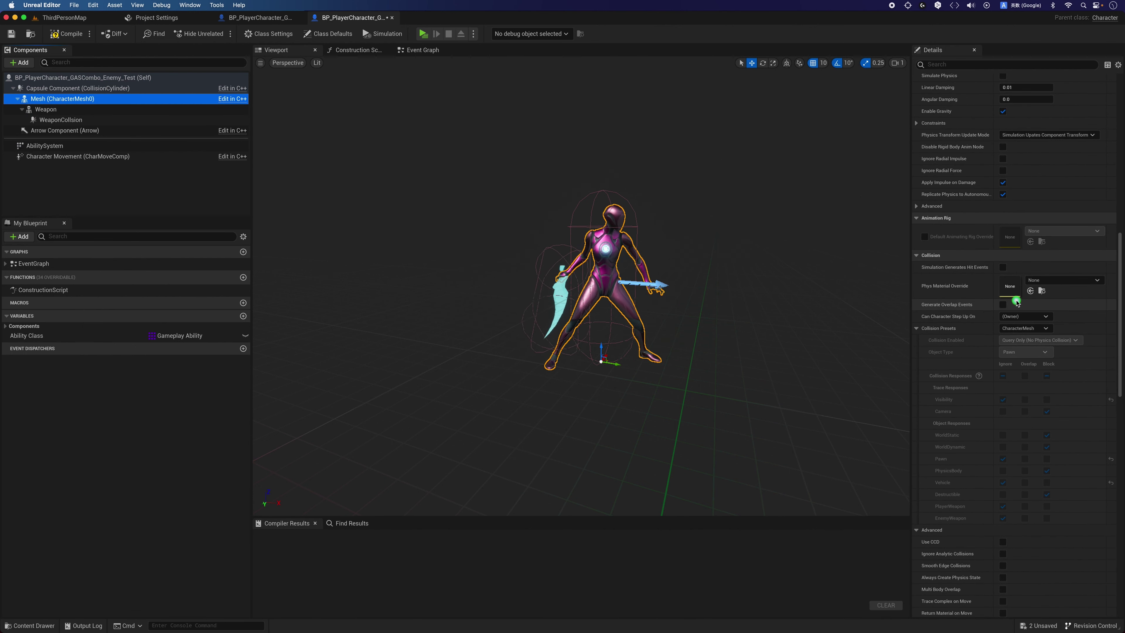
{"action": "left_click", "coordinate": [1004, 305]}
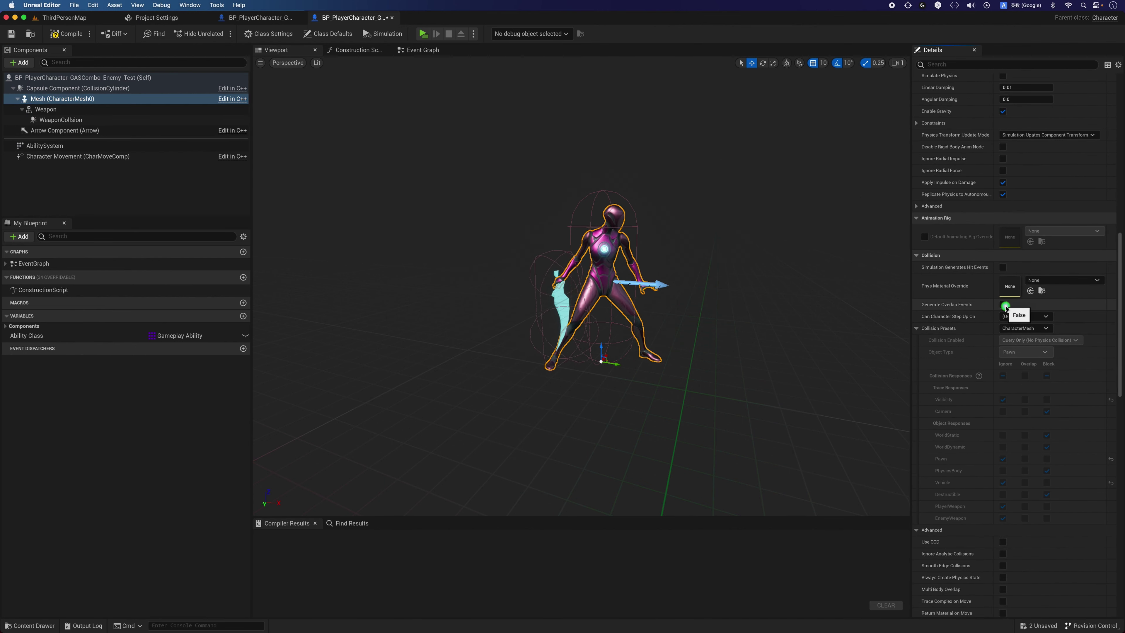
{"action": "left_click", "coordinate": [1019, 328]}
{"action": "left_click", "coordinate": [1016, 339]}
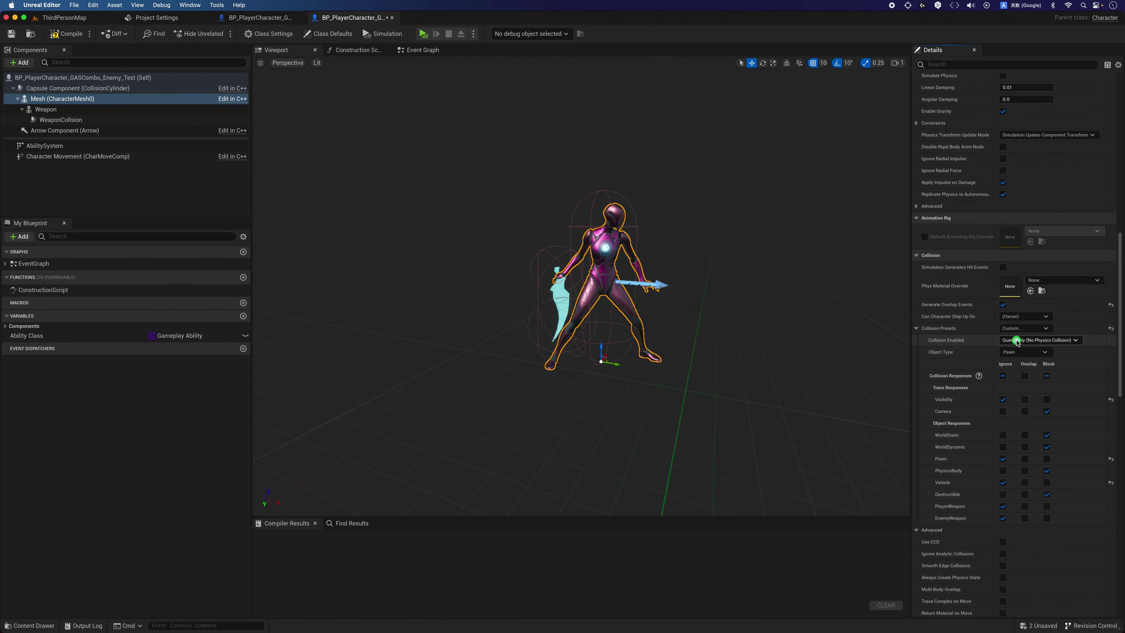
- Make the enemy Mesh overlap PlayerWeapon, then compile and save the enemy test blueprint
{"action": "scroll", "coordinate": [980, 424], "scroll_direction": "down", "scroll_amount": 1}
{"action": "scroll", "coordinate": [980, 424], "scroll_direction": "down", "scroll_amount": 1}
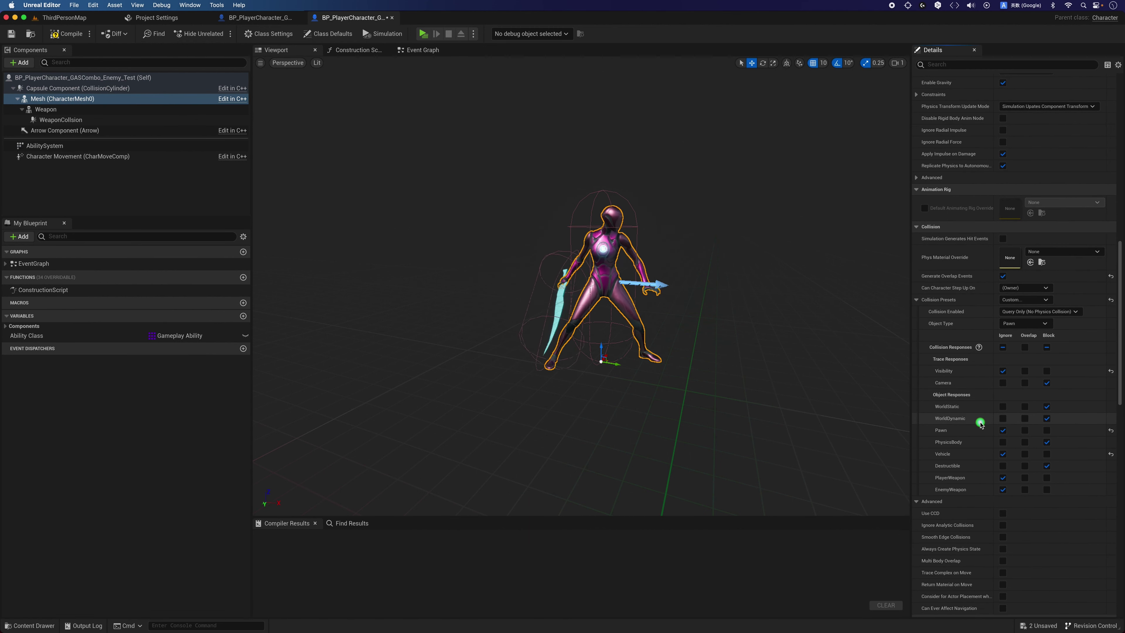
{"action": "scroll", "coordinate": [980, 424], "scroll_direction": "down", "scroll_amount": 1}
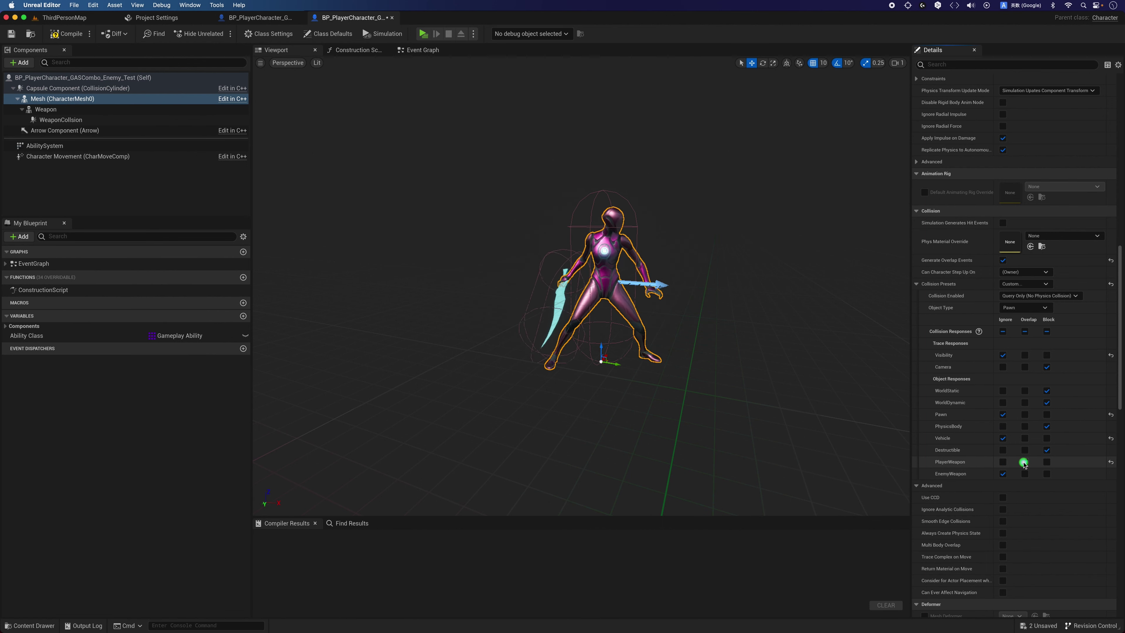
{"action": "left_click", "coordinate": [1024, 462]}
{"action": "left_click", "coordinate": [1040, 295]}
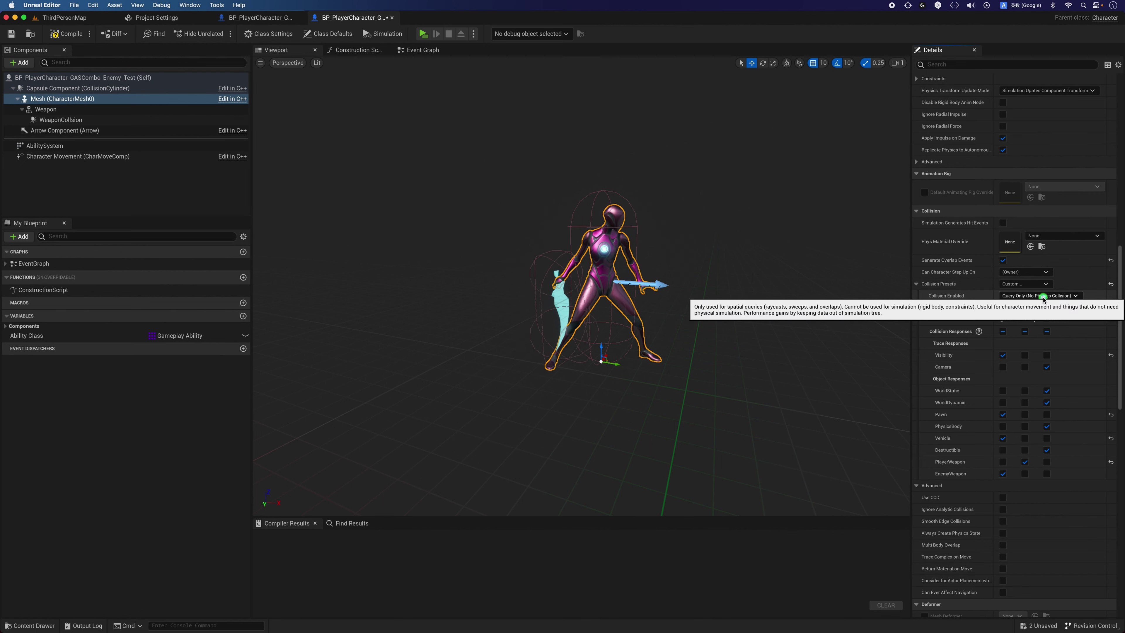
{"action": "left_click", "coordinate": [1043, 299]}
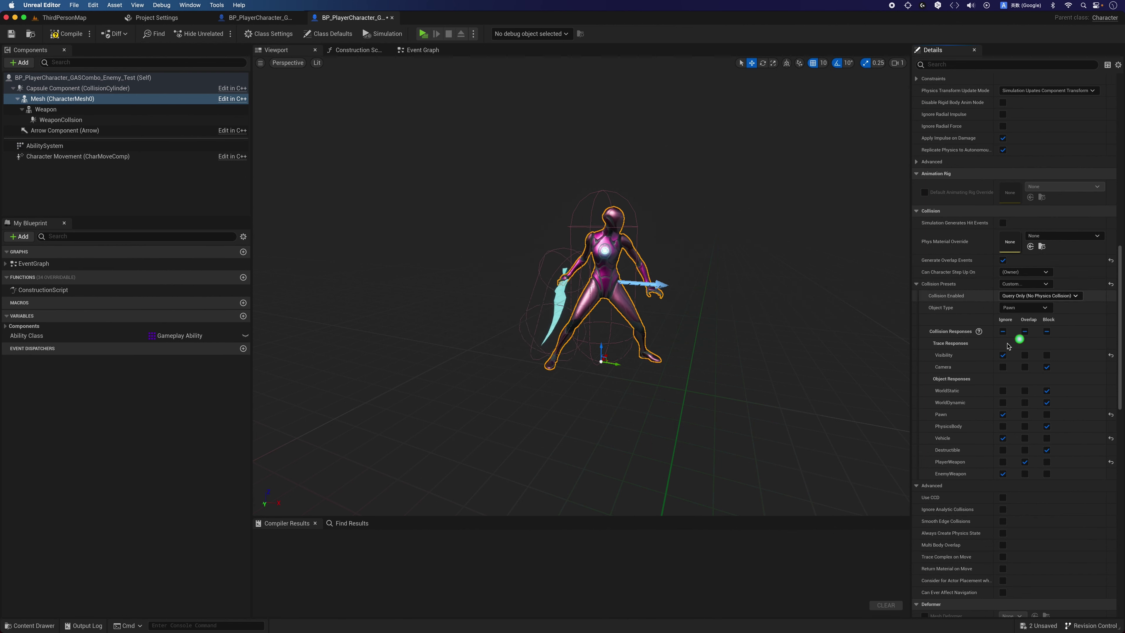
{"action": "left_click", "coordinate": [55, 38]}
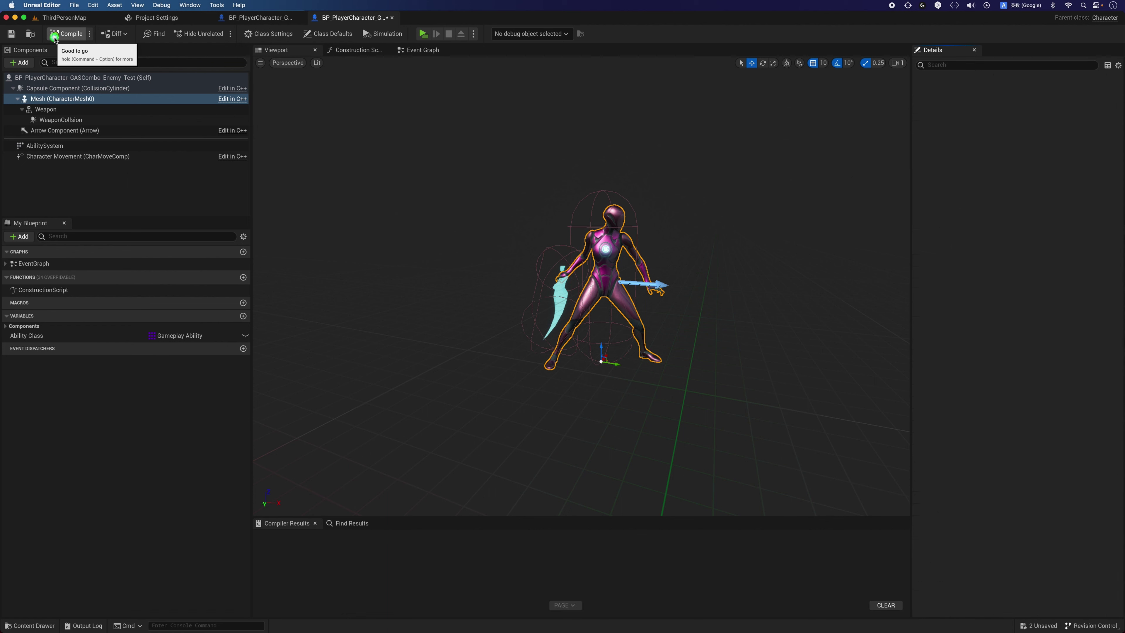
{"action": "left_click", "coordinate": [9, 38]}
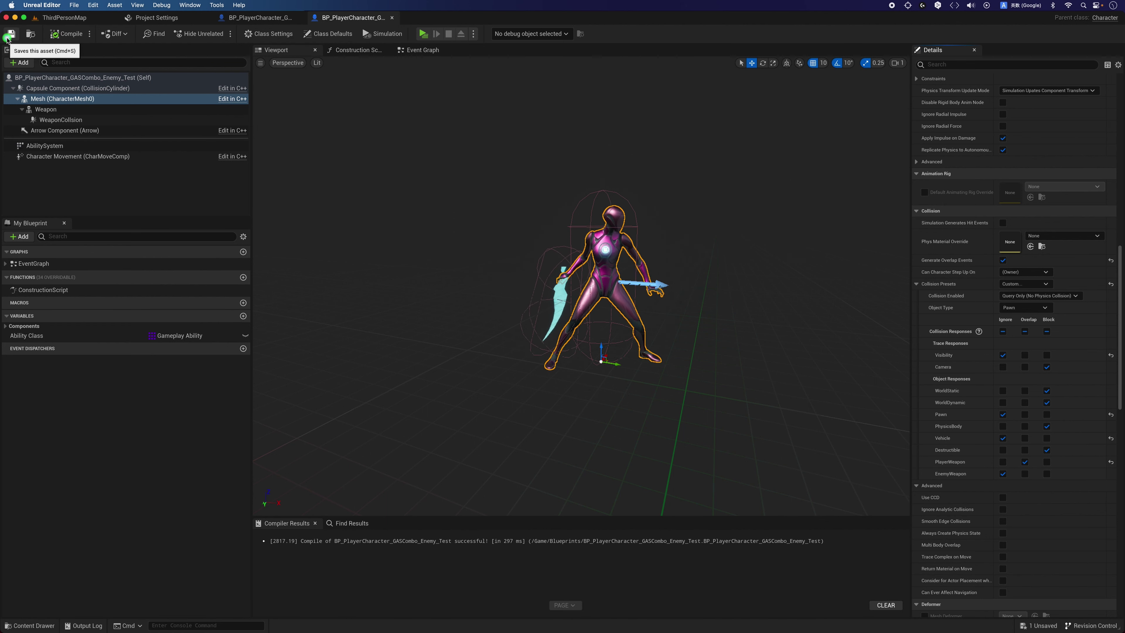
- Add an On Component Begin Overlap event for WeaponCollision in the player blueprint's Event Graph
{"action": "left_click", "coordinate": [260, 20]}
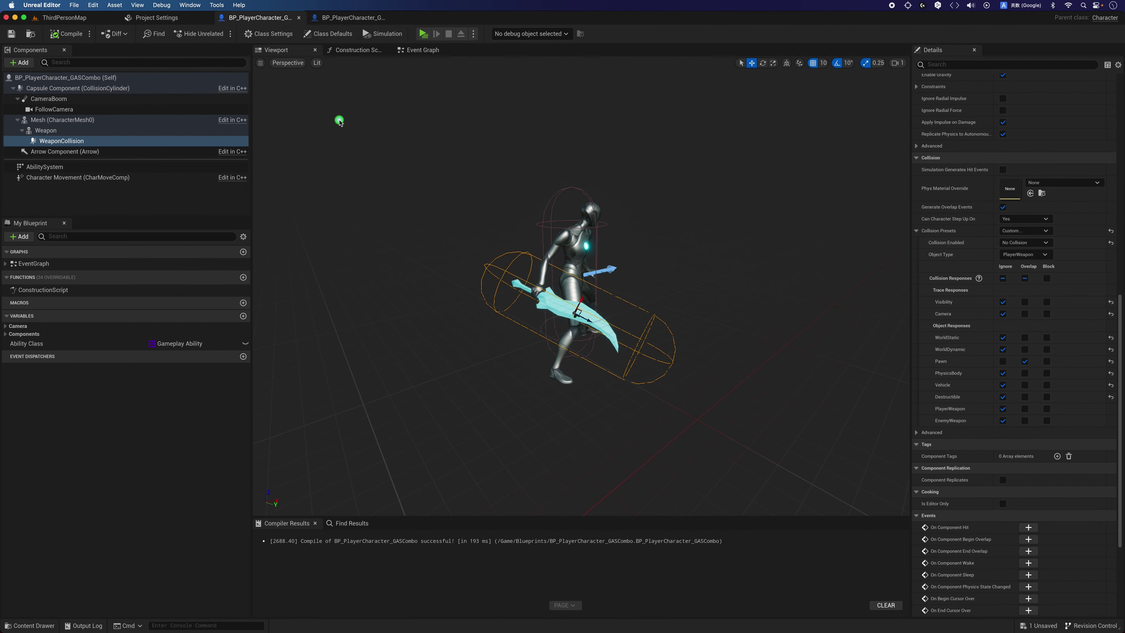
{"action": "left_click", "coordinate": [56, 142]}
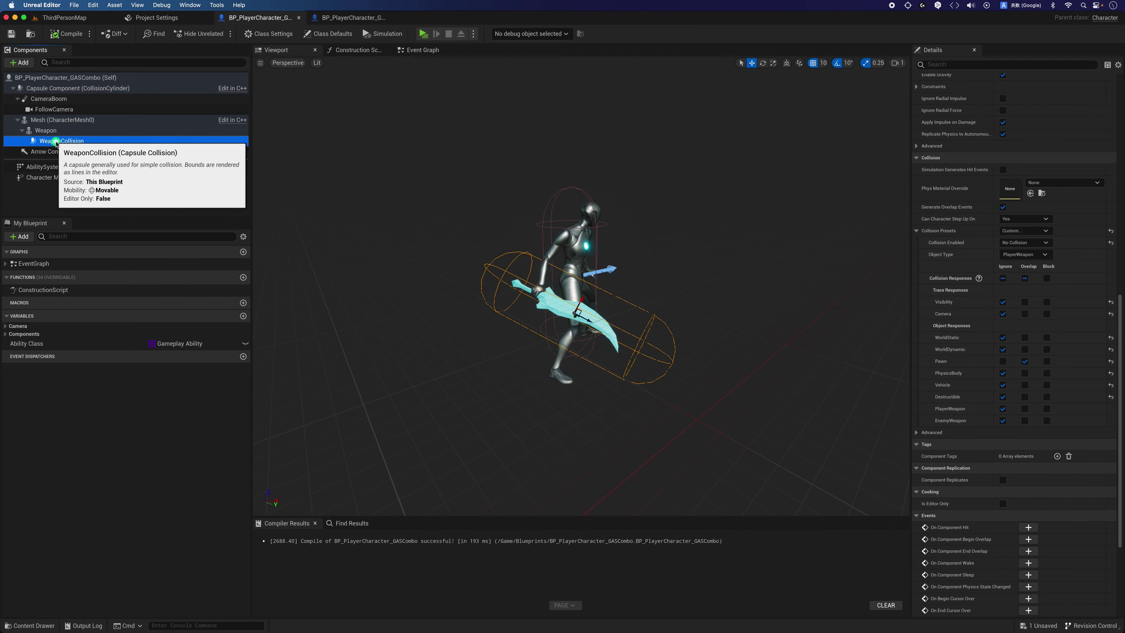
{"action": "right_click", "coordinate": [56, 143]}
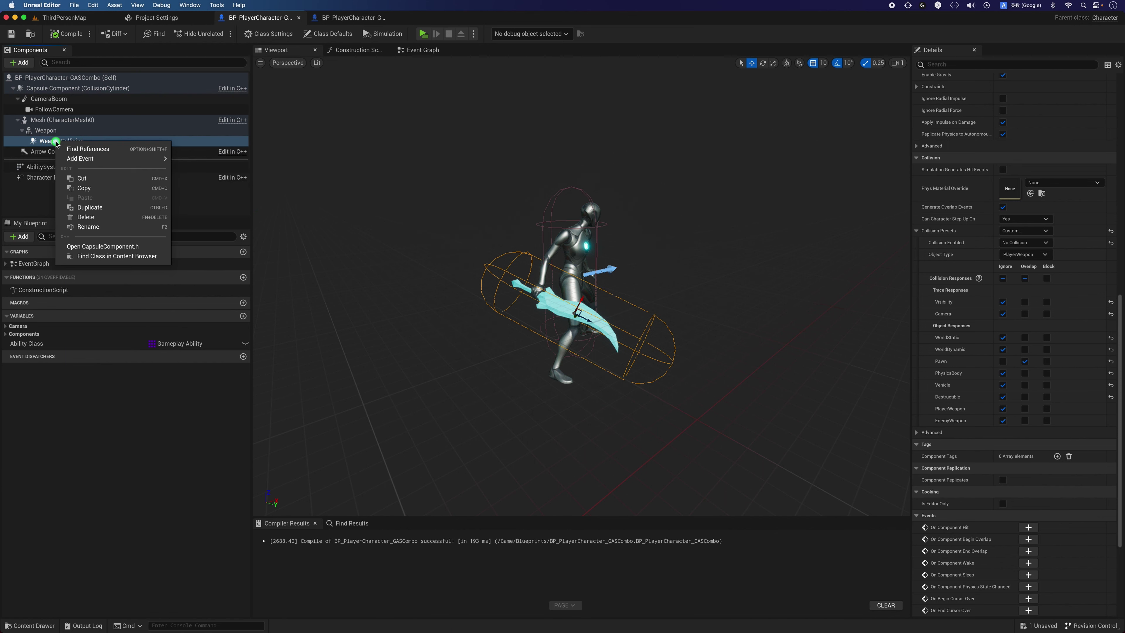
{"action": "mouse_move", "coordinate": [88, 158]}
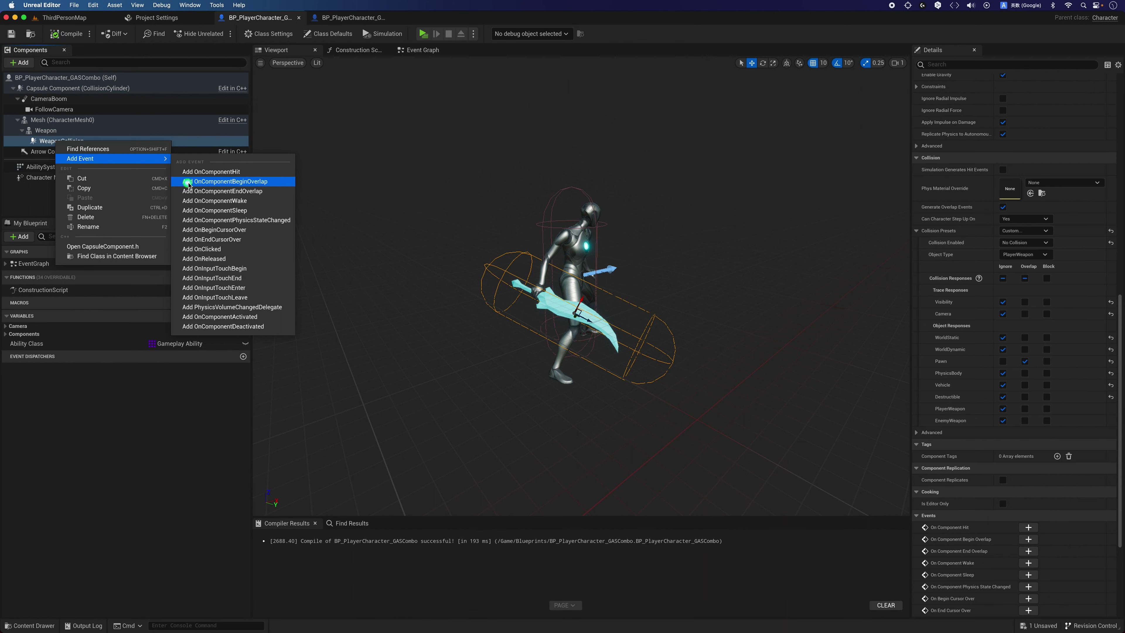
{"action": "left_click", "coordinate": [211, 182]}
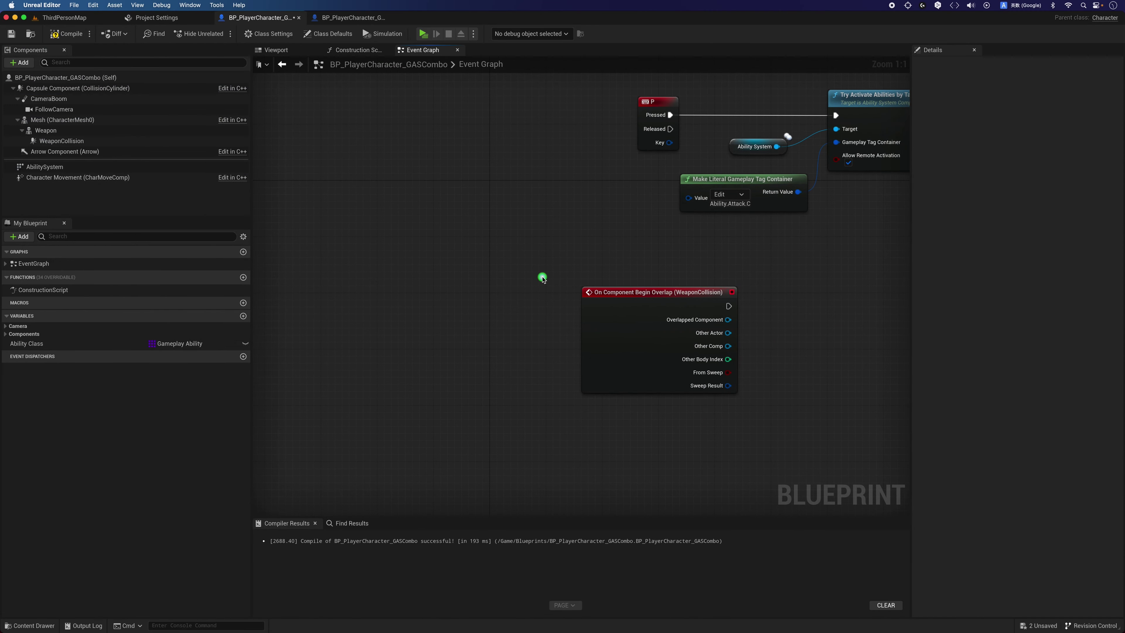
- Add an Apply Damage node to the right of the WeaponCollision overlap event
{"action": "right_click_drag", "start_coordinate": [542, 278], "coordinate": [345, 287]}
{"action": "left_click_drag", "start_coordinate": [404, 301], "coordinate": [460, 335]}
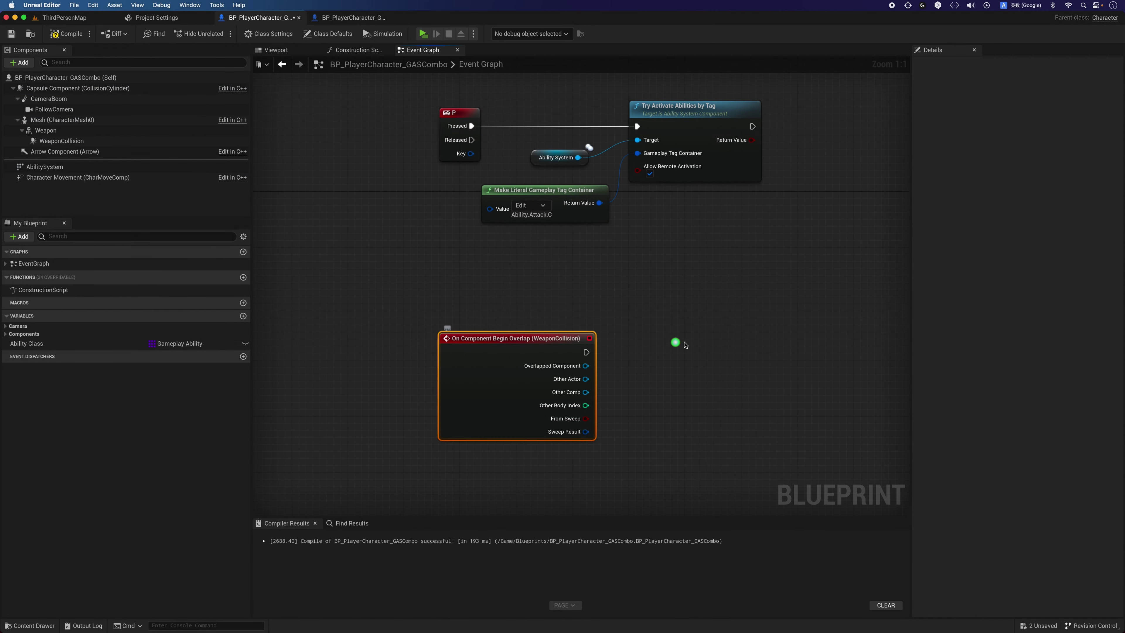
{"action": "left_click", "coordinate": [671, 348]}
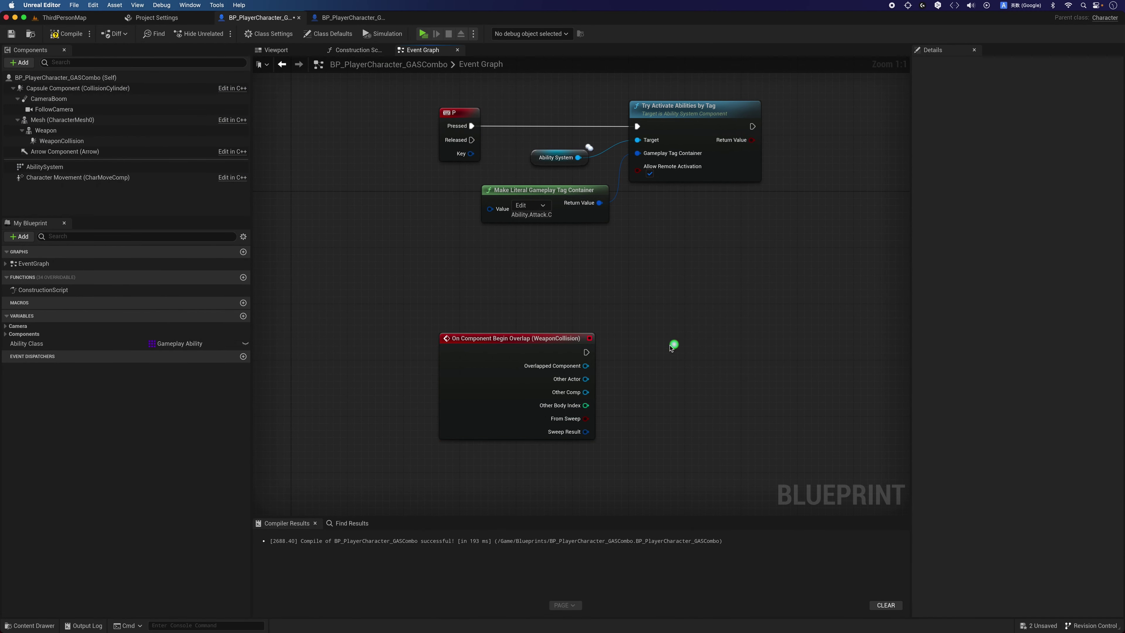
{"action": "right_click", "coordinate": [612, 350]}
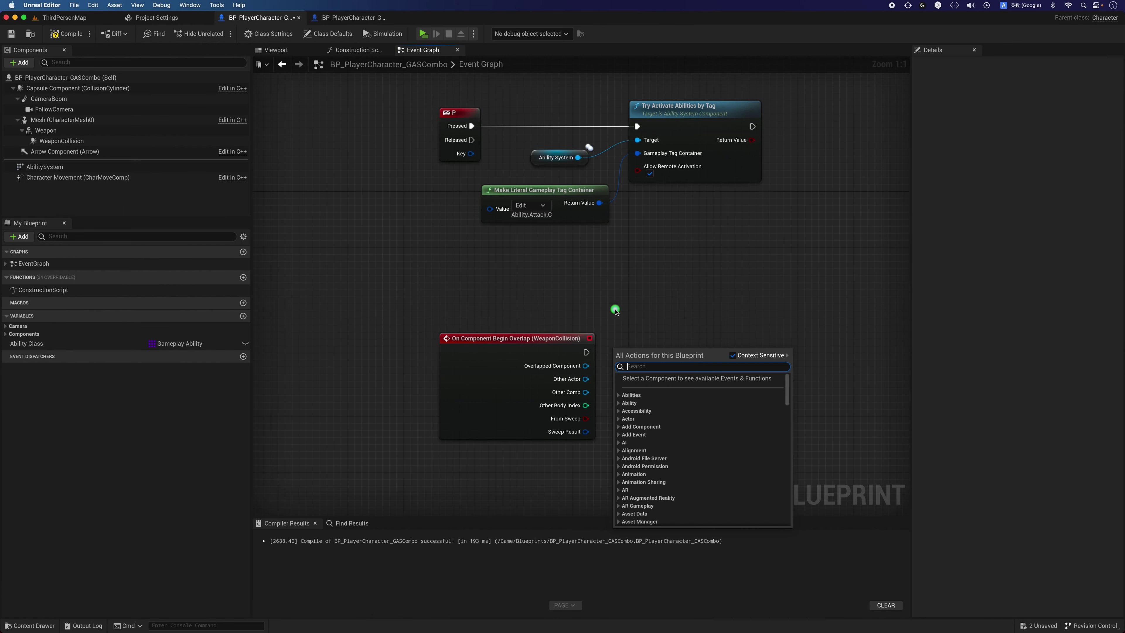
{"action": "type", "text": "any "}
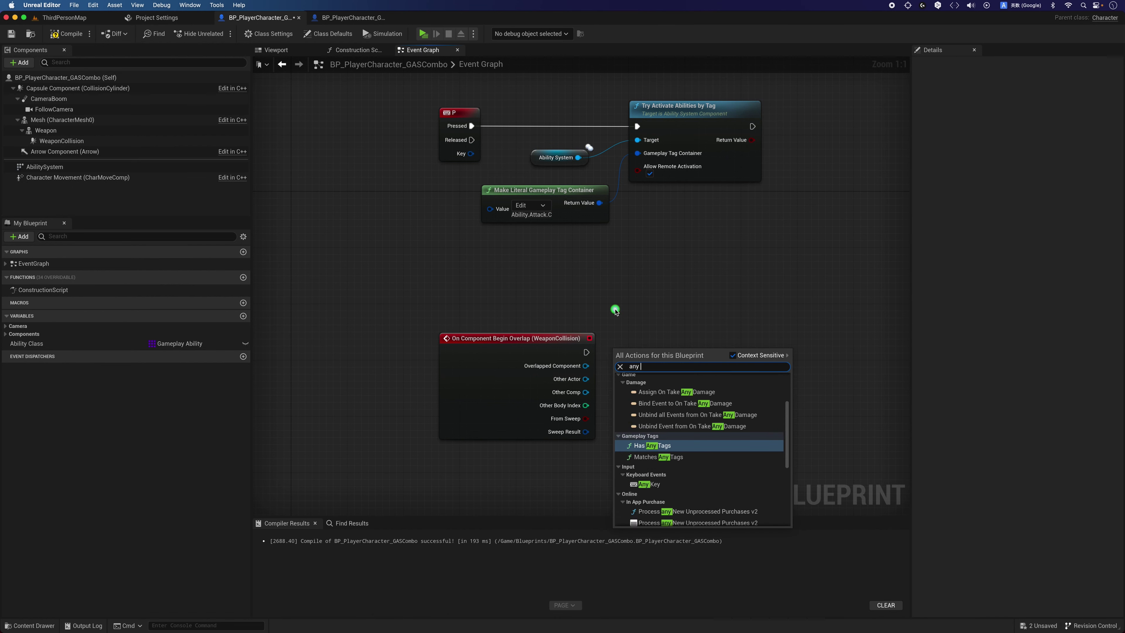
{"action": "type", "text": "dama"}
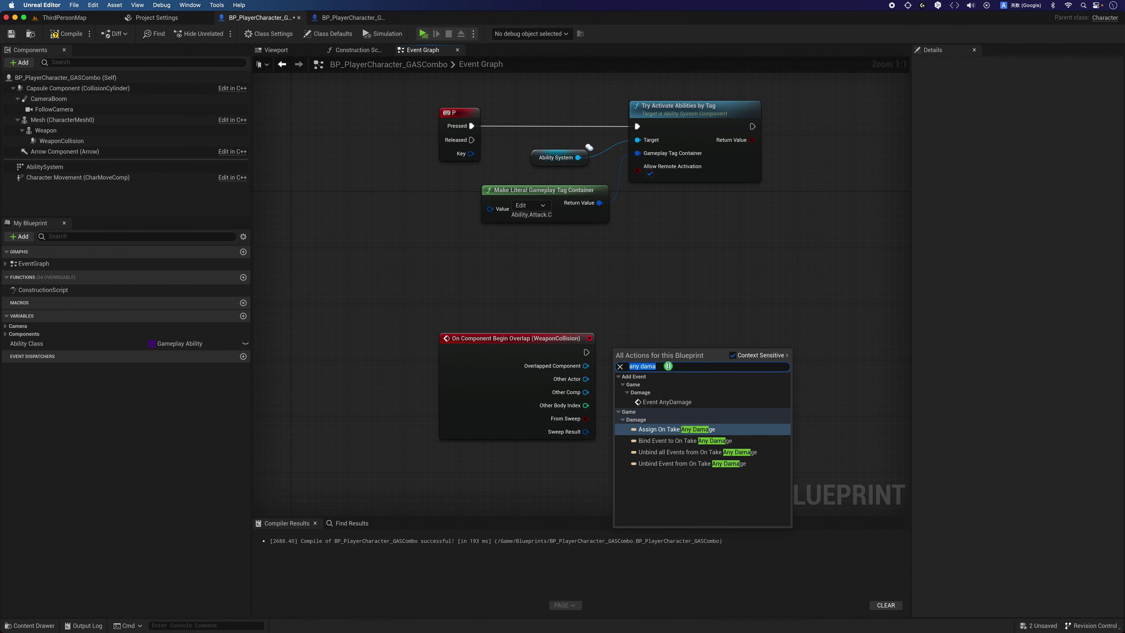
{"action": "left_click_drag", "start_coordinate": [653, 367], "coordinate": [627, 368]}
{"action": "type", "text": "appl"}
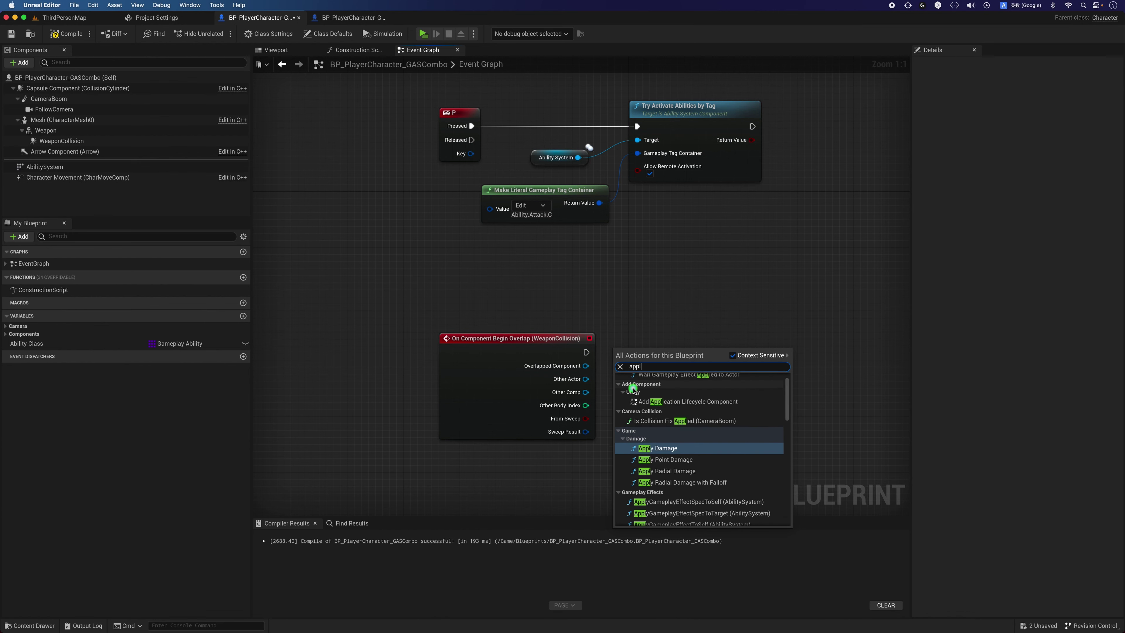
{"action": "type", "text": "uy"}
{"action": "key", "text": "BackSpace"}
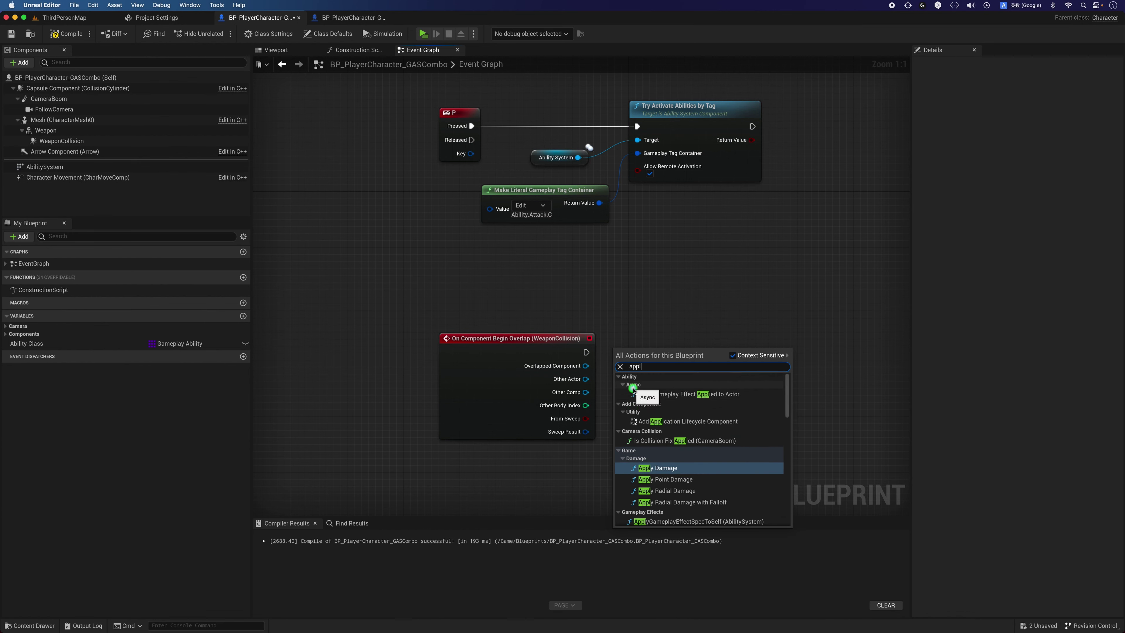
{"action": "type", "text": "y dama"}
{"action": "left_click", "coordinate": [634, 391]}
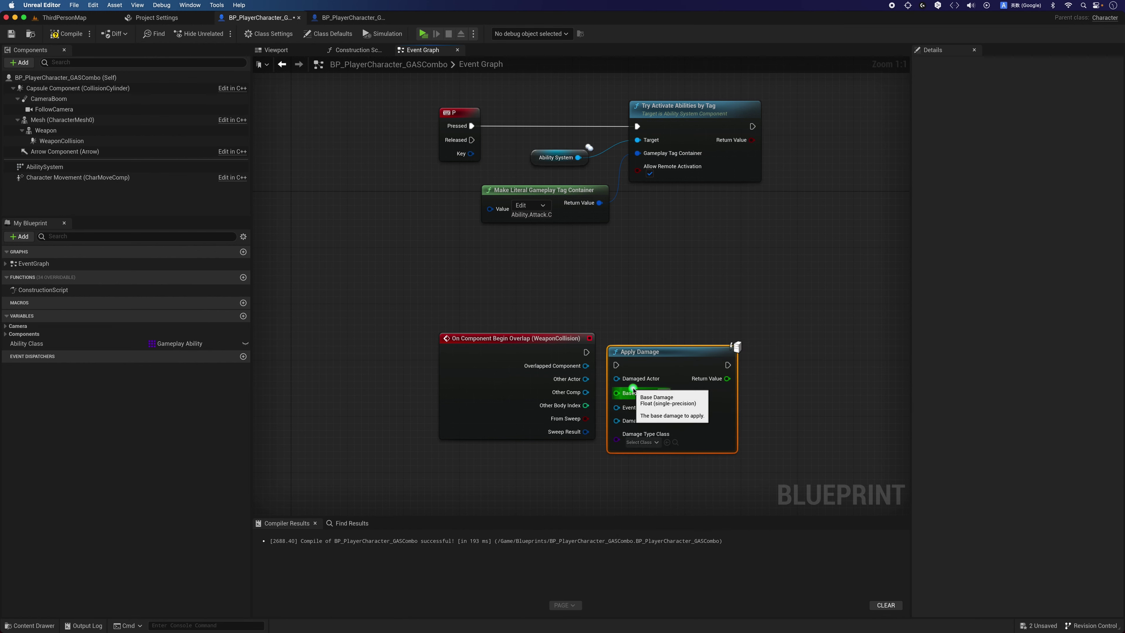
{"action": "mouse_move", "coordinate": [673, 357]}
{"action": "left_mouse_down"}
{"action": "mouse_move", "coordinate": [782, 312]}
{"action": "mouse_move", "coordinate": [817, 341]}
{"action": "left_mouse_up"}
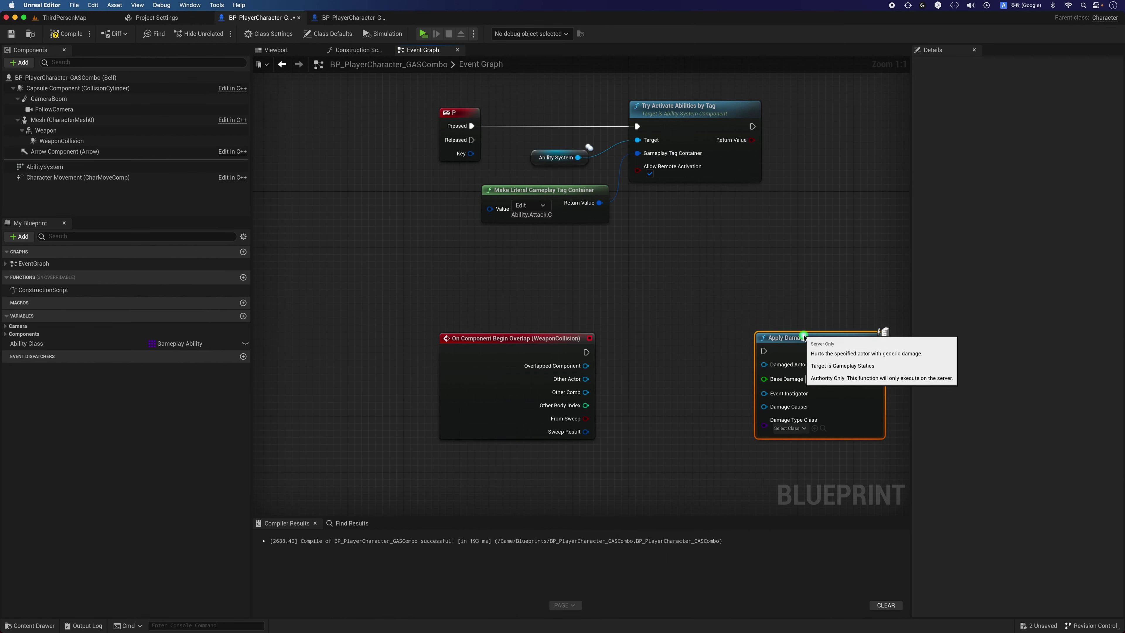
- Wire the overlap exec and Other Actor into Apply Damage, set Base Damage 10, and compile
{"action": "left_click_drag", "start_coordinate": [586, 352], "coordinate": [764, 351]}
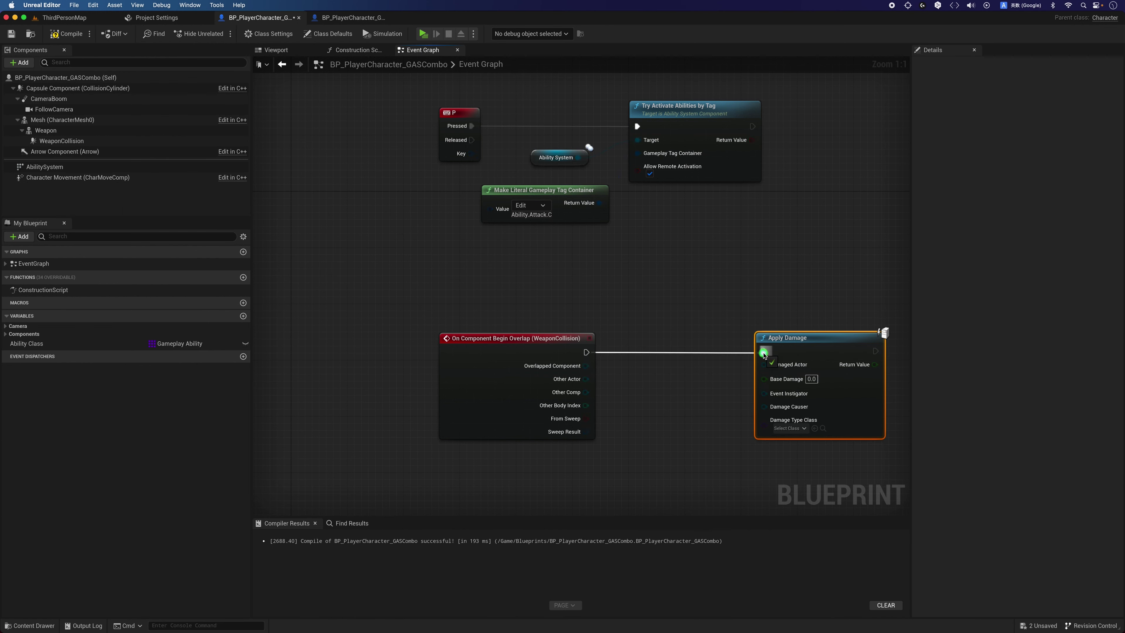
{"action": "left_click", "coordinate": [648, 387]}
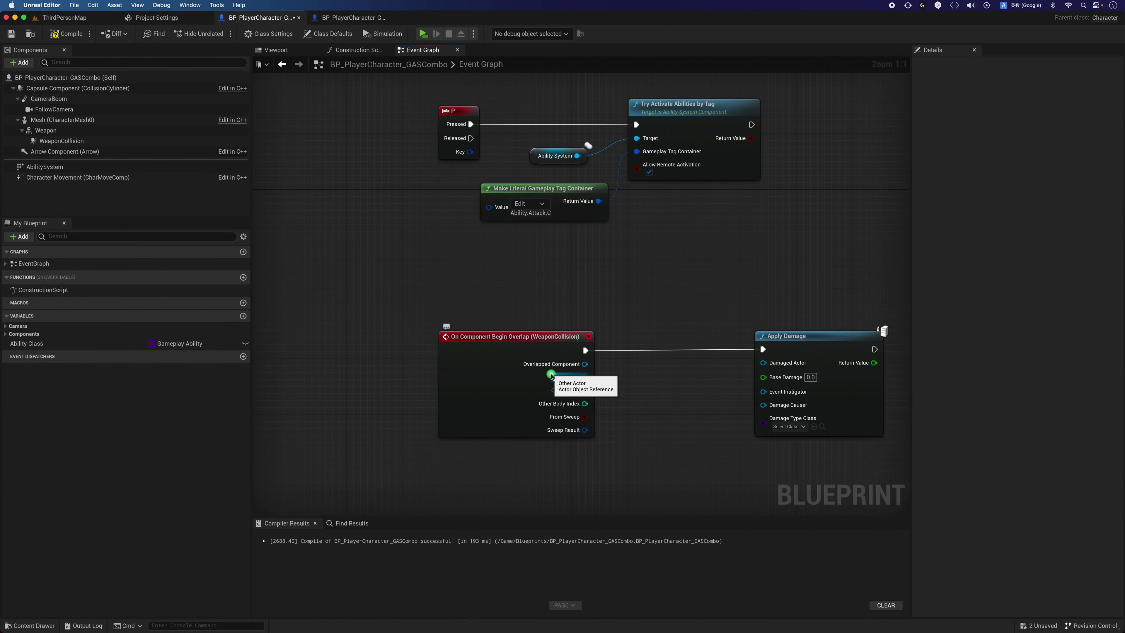
{"action": "left_click_drag", "start_coordinate": [585, 377], "coordinate": [786, 365]}
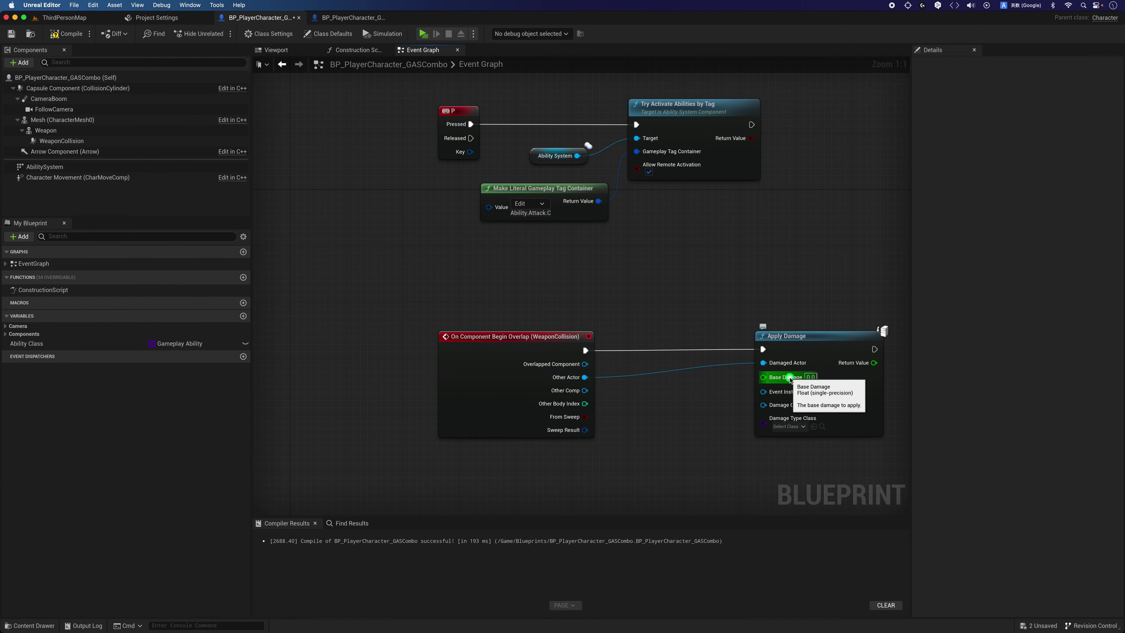
{"action": "left_click", "coordinate": [809, 378]}
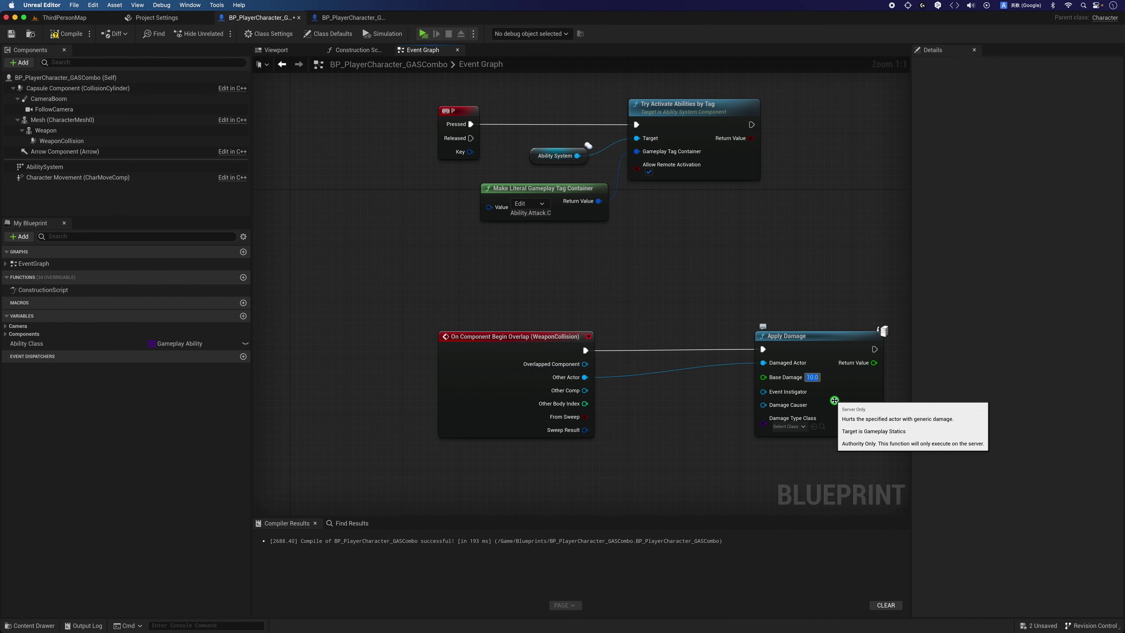
{"action": "mouse_move", "coordinate": [826, 336]}
{"action": "left_mouse_down"}
{"action": "mouse_move", "coordinate": [784, 343]}
{"action": "mouse_move", "coordinate": [791, 336]}
{"action": "left_mouse_up"}
{"action": "left_click", "coordinate": [778, 306]}
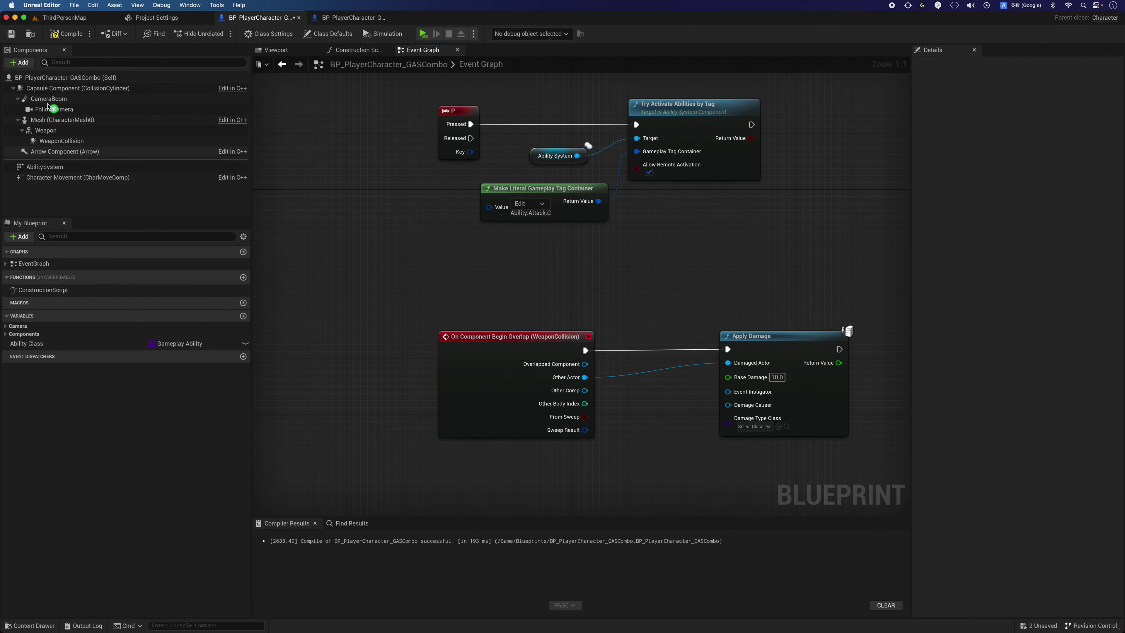
{"action": "left_click", "coordinate": [58, 34]}
{"action": "left_click", "coordinate": [10, 35]}
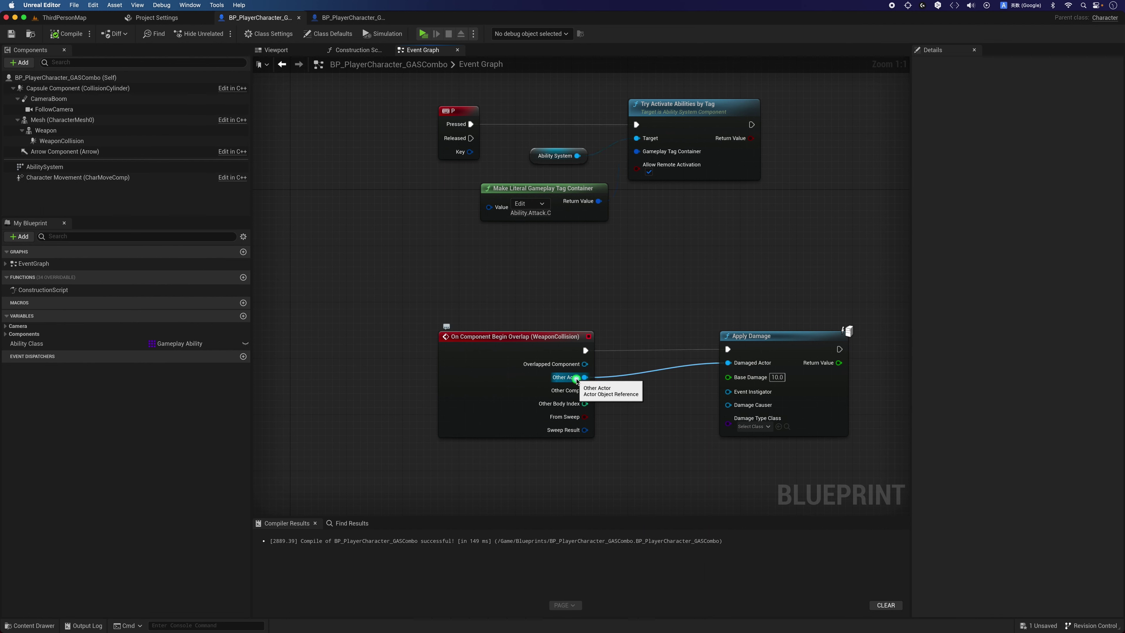
{"action": "left_click_drag", "start_coordinate": [577, 380], "coordinate": [710, 361]}
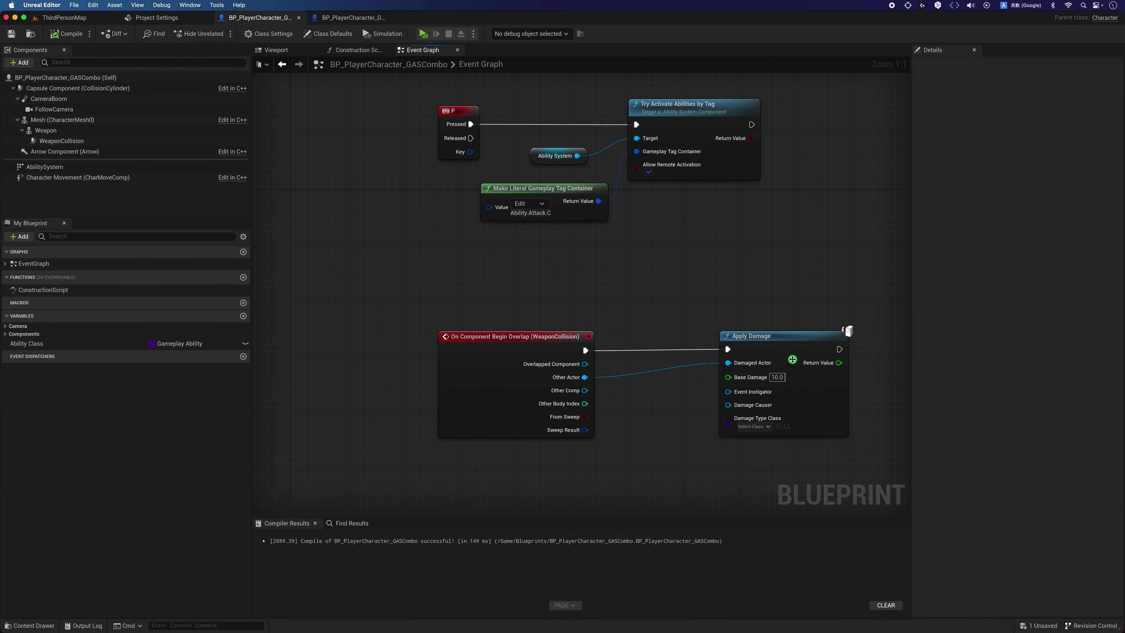
{"action": "left_click", "coordinate": [769, 350]}
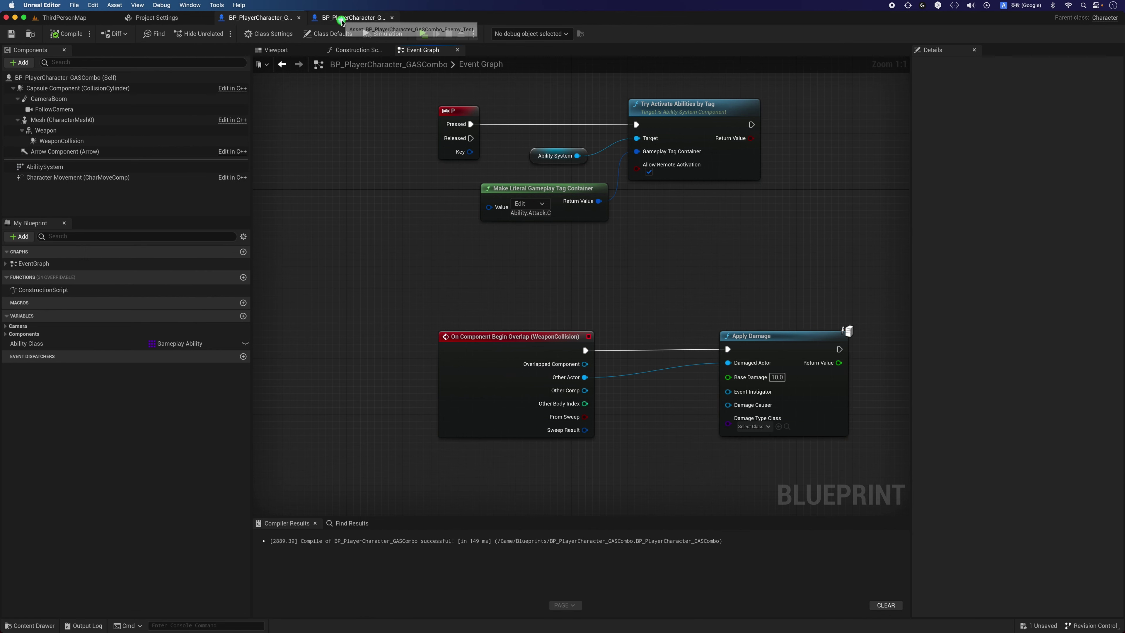
- Add an Event AnyDamage node to the Enemy_Test blueprint's Event Graph
{"action": "left_click", "coordinate": [350, 17]}
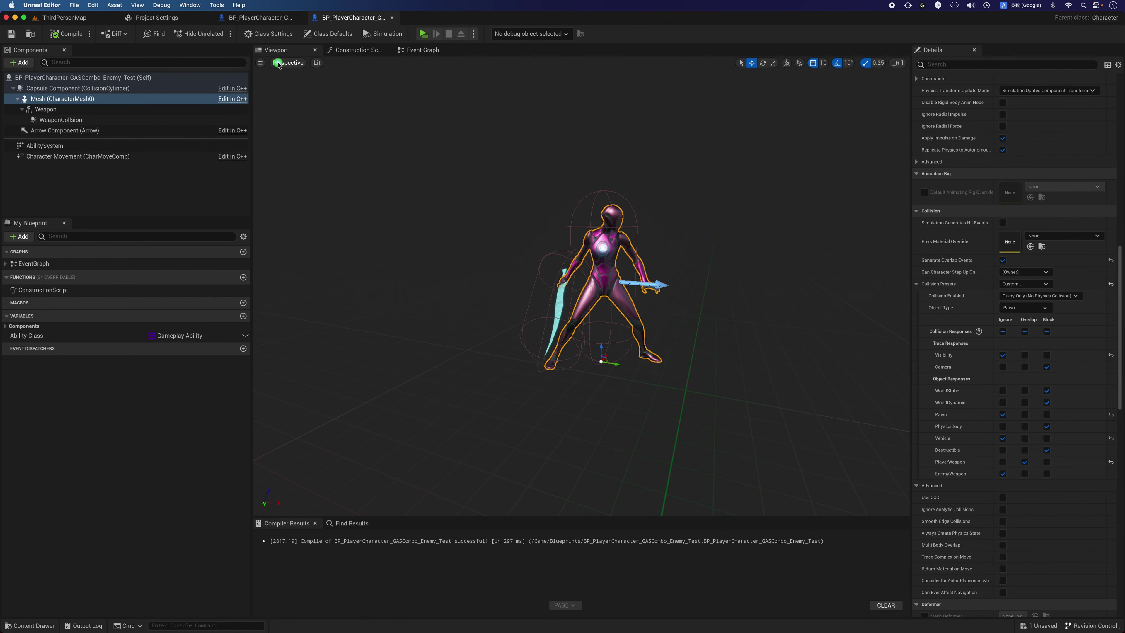
{"action": "left_click", "coordinate": [415, 53]}
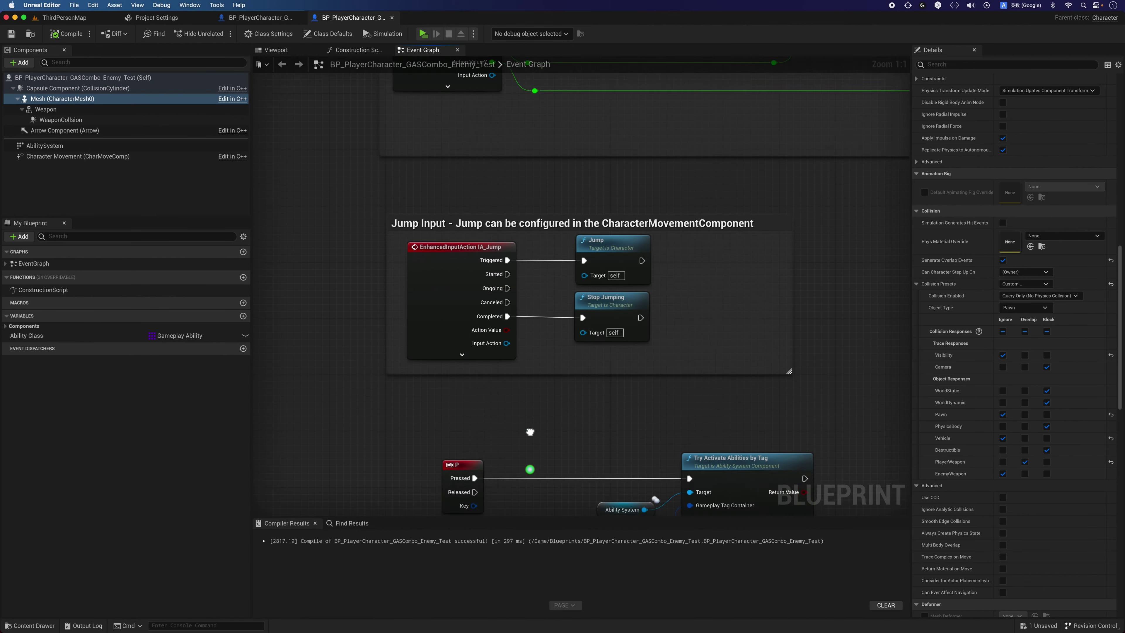
{"action": "scroll", "coordinate": [530, 467], "scroll_direction": "down", "scroll_amount": 10}
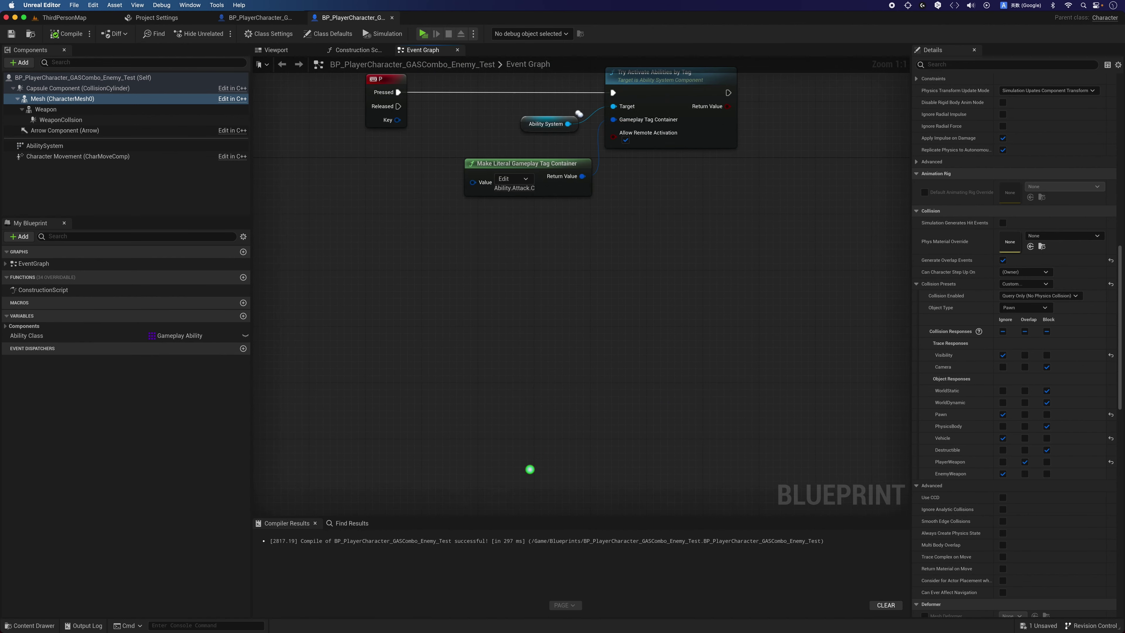
{"action": "right_click", "coordinate": [427, 271]}
{"action": "left_click", "coordinate": [382, 290]}
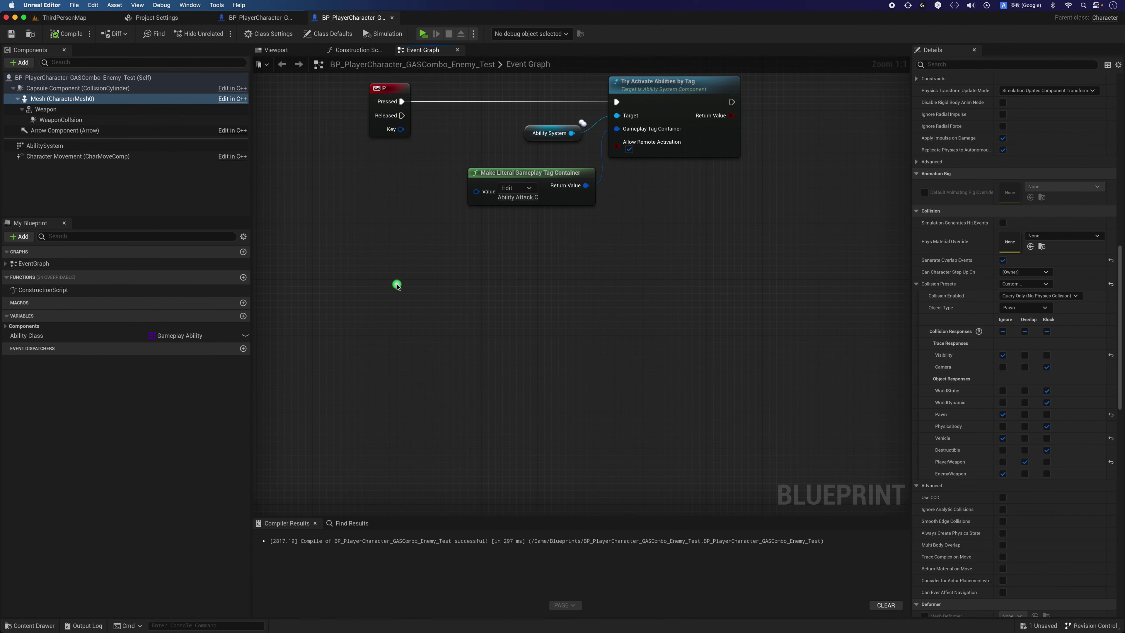
{"action": "right_click", "coordinate": [397, 285]}
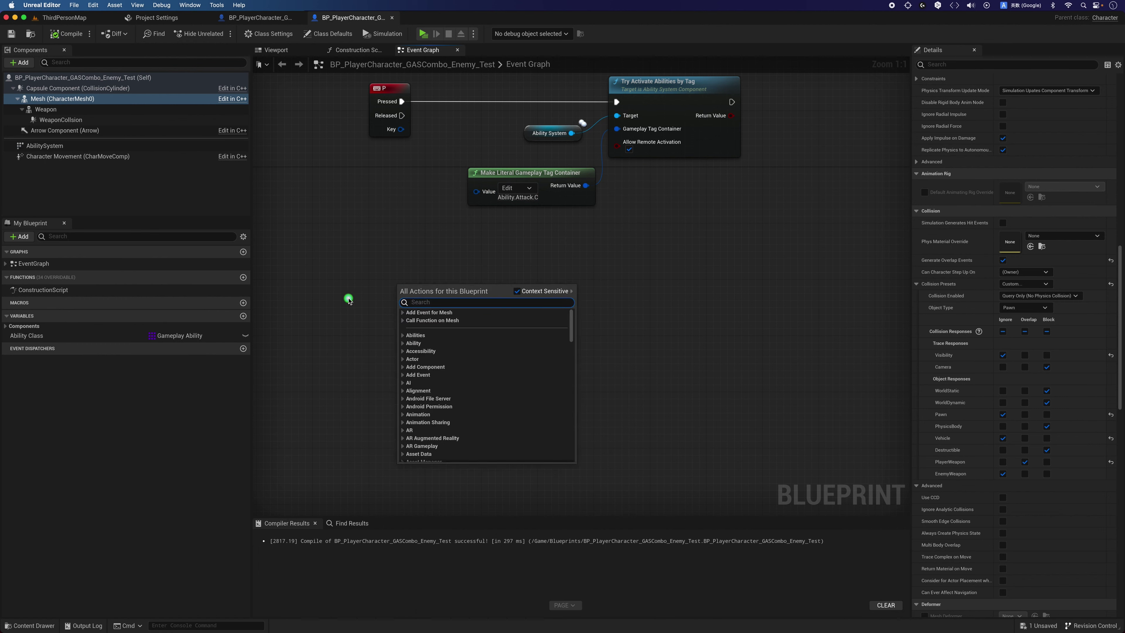
{"action": "type", "text": "any dama"}
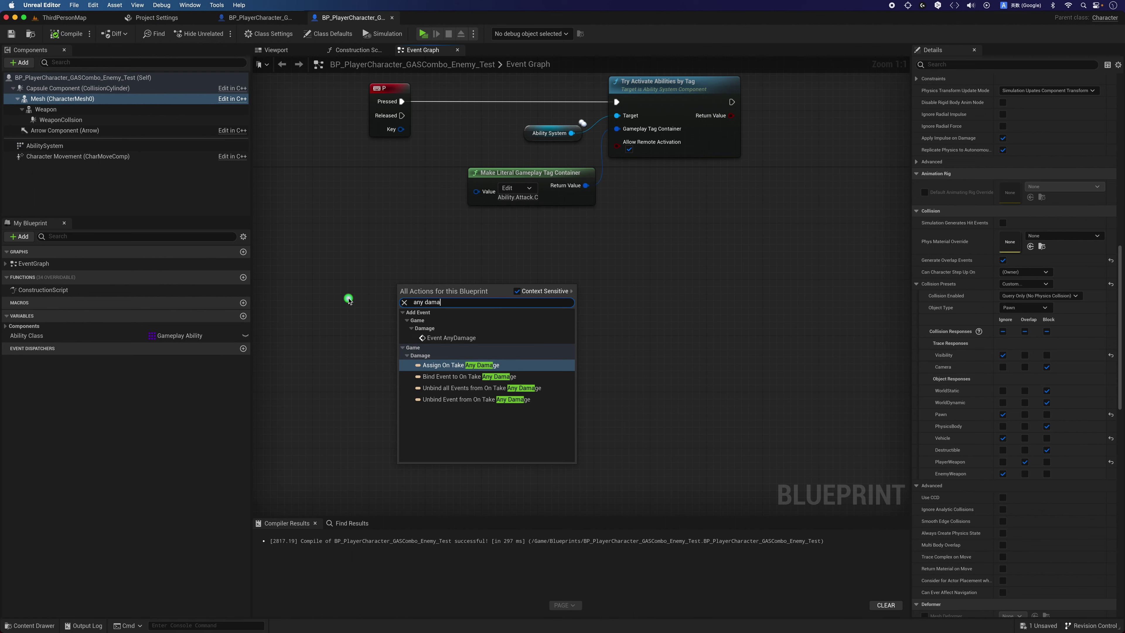
{"action": "key", "text": "Up"}
{"action": "key", "text": "Return"}
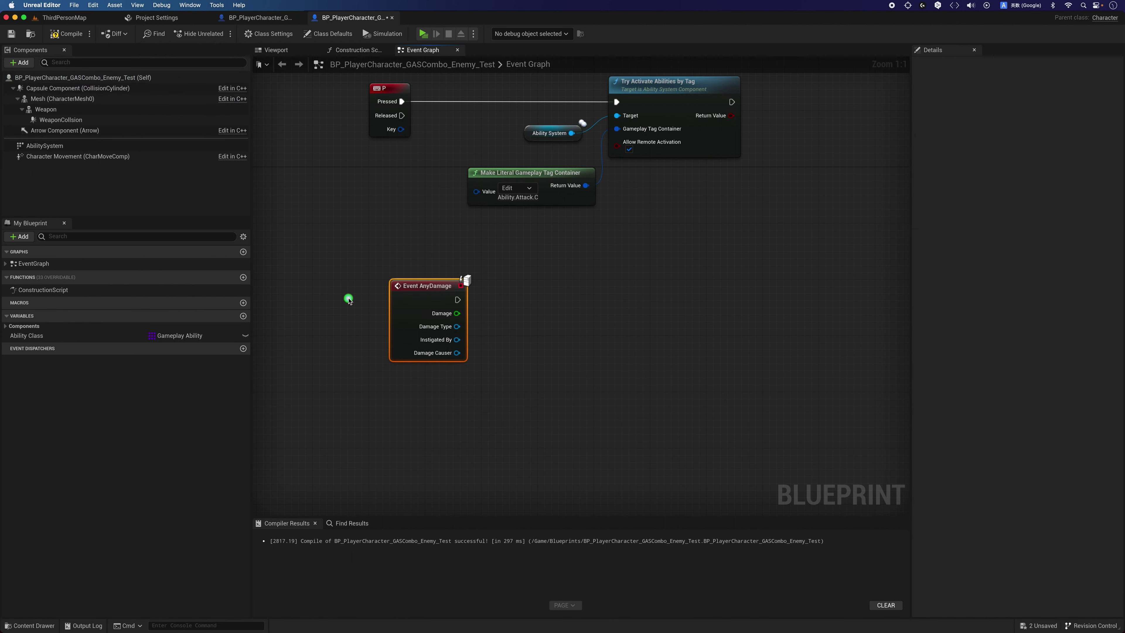
{"action": "left_click_drag", "start_coordinate": [394, 299], "coordinate": [373, 321]}
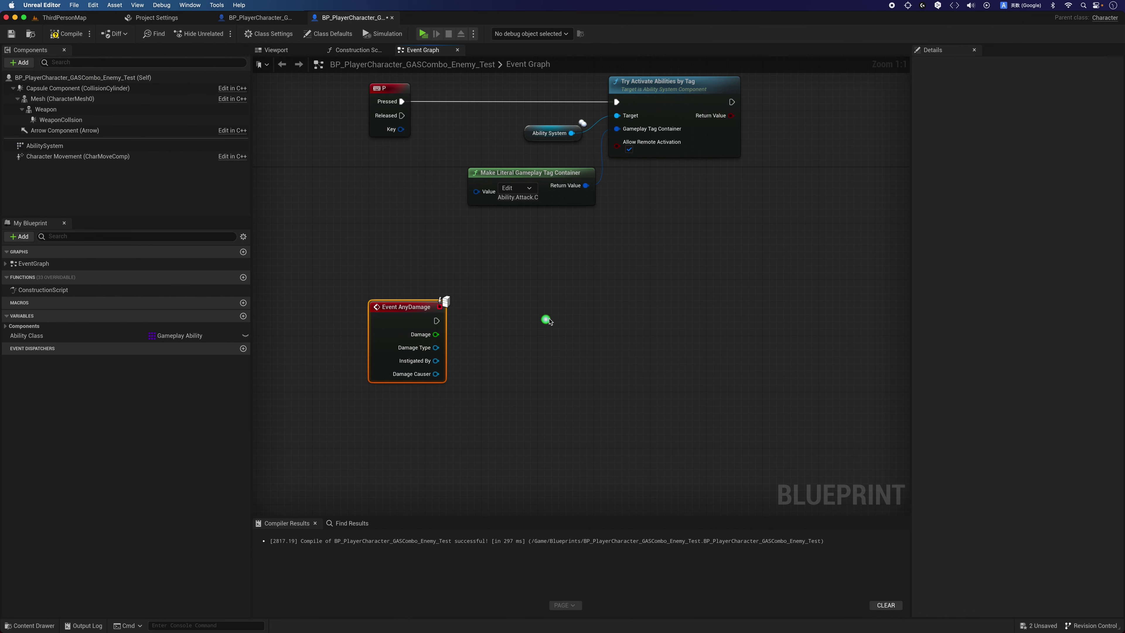
- Wire a Print String printing Hello after Event AnyDamage and compile the blueprint
{"action": "scroll", "coordinate": [543, 308], "scroll_direction": "up", "scroll_amount": 1}
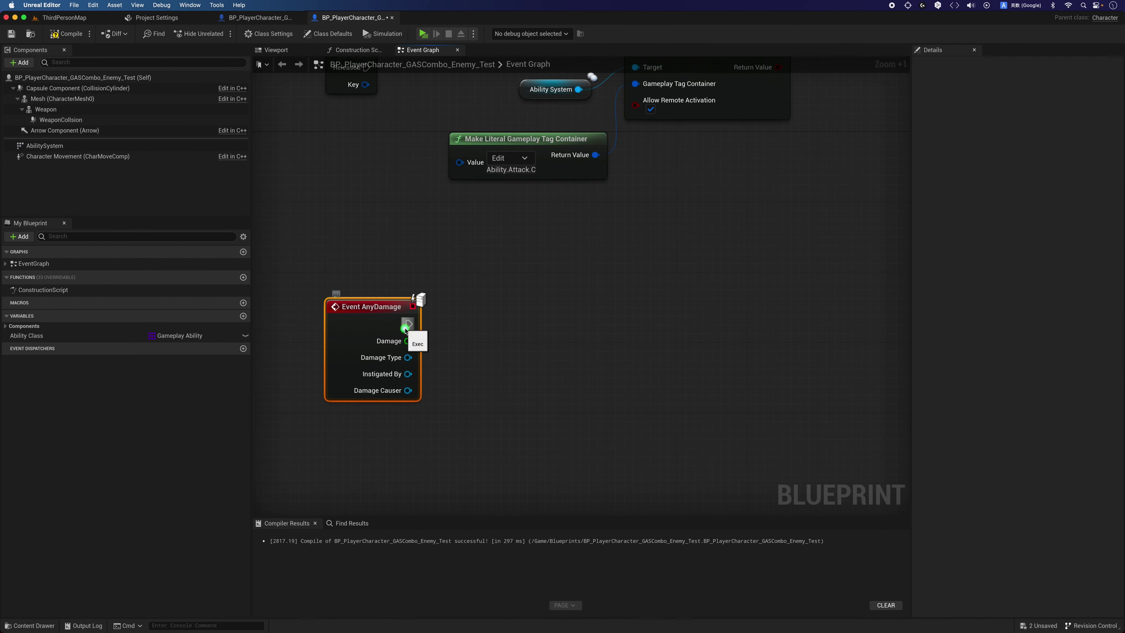
{"action": "left_click_drag", "start_coordinate": [408, 324], "coordinate": [518, 301]}
{"action": "type", "text": "prin"}
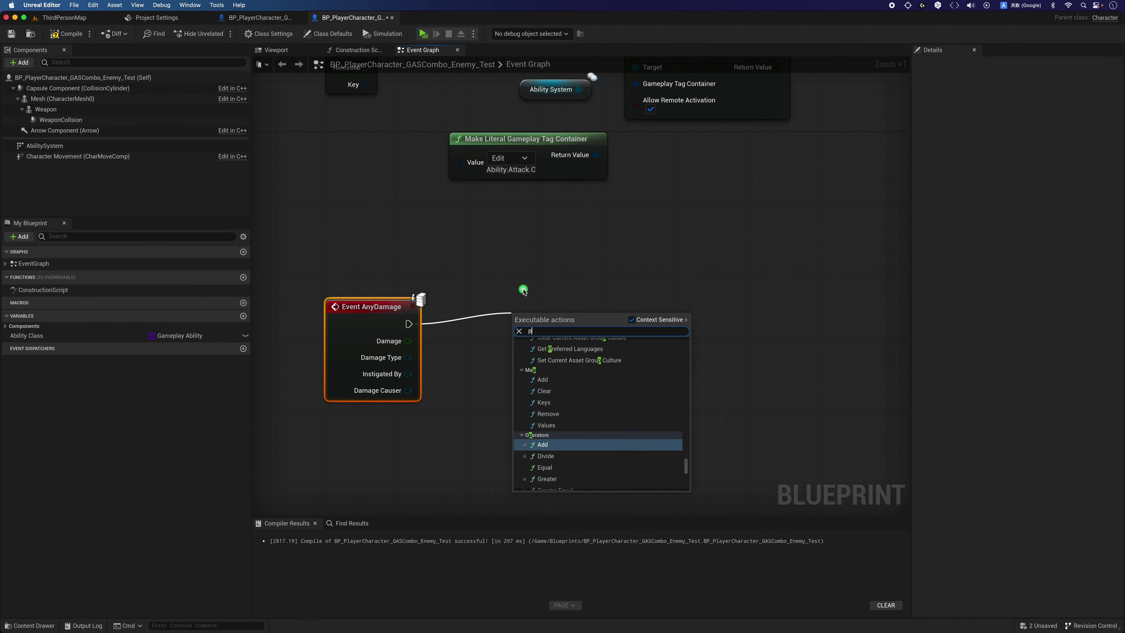
{"action": "key", "text": "Return"}
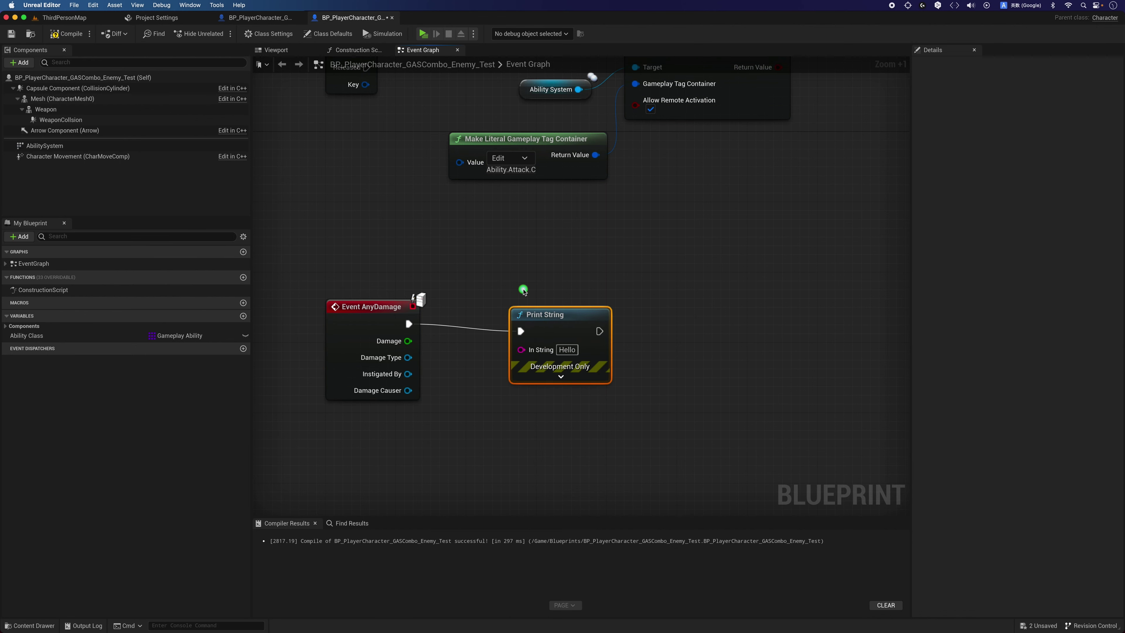
{"action": "left_click", "coordinate": [489, 293]}
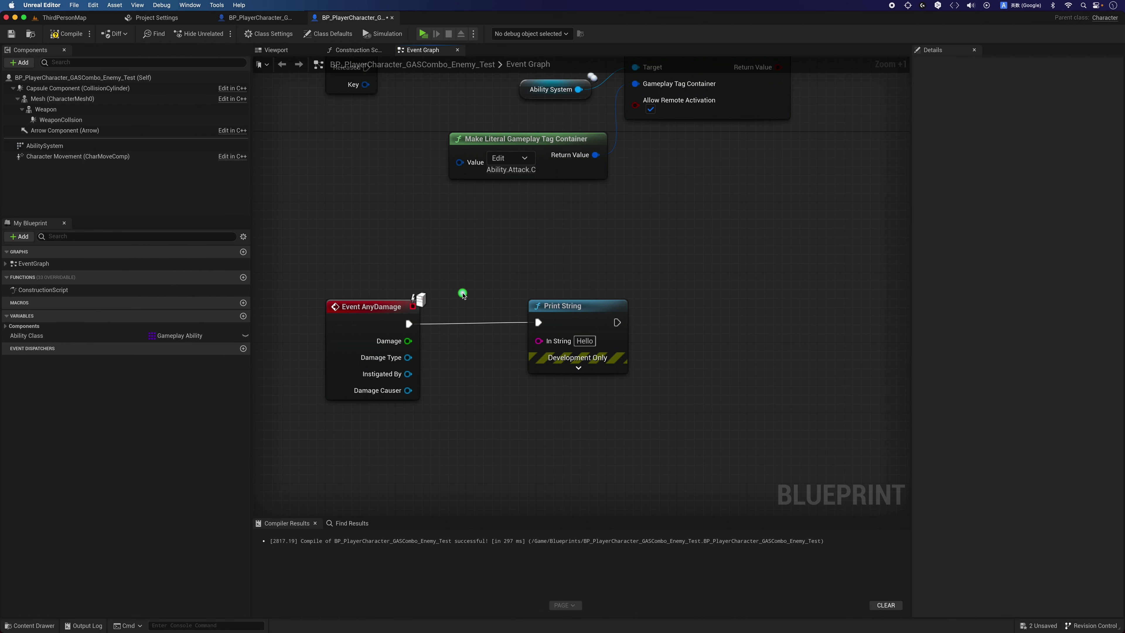
{"action": "left_click", "coordinate": [59, 34]}
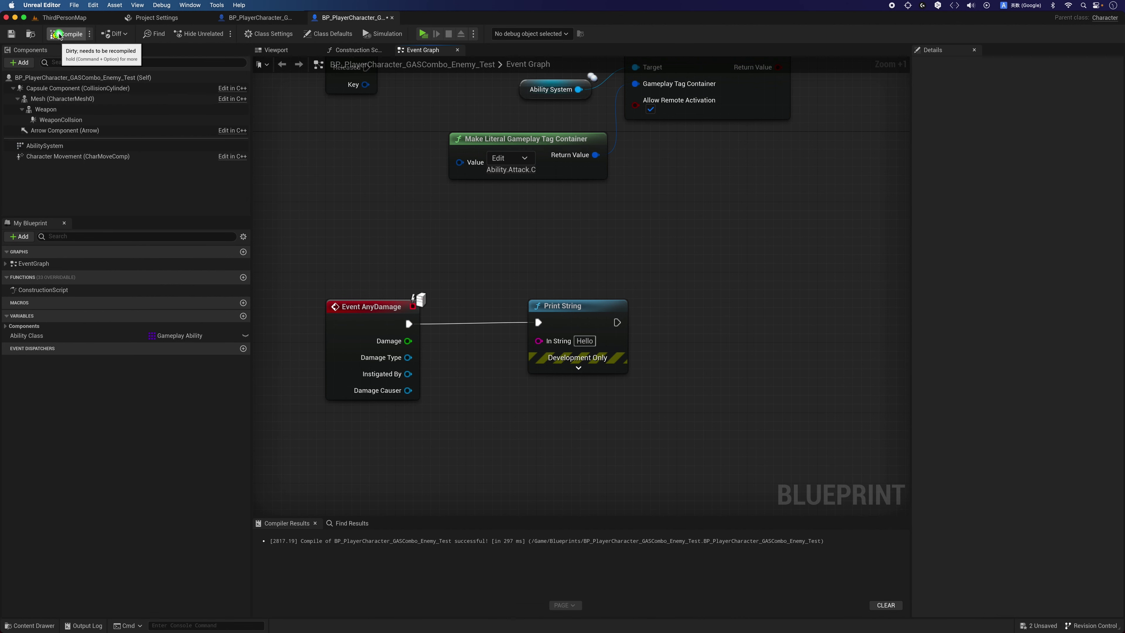
{"action": "left_click", "coordinate": [322, 149]}
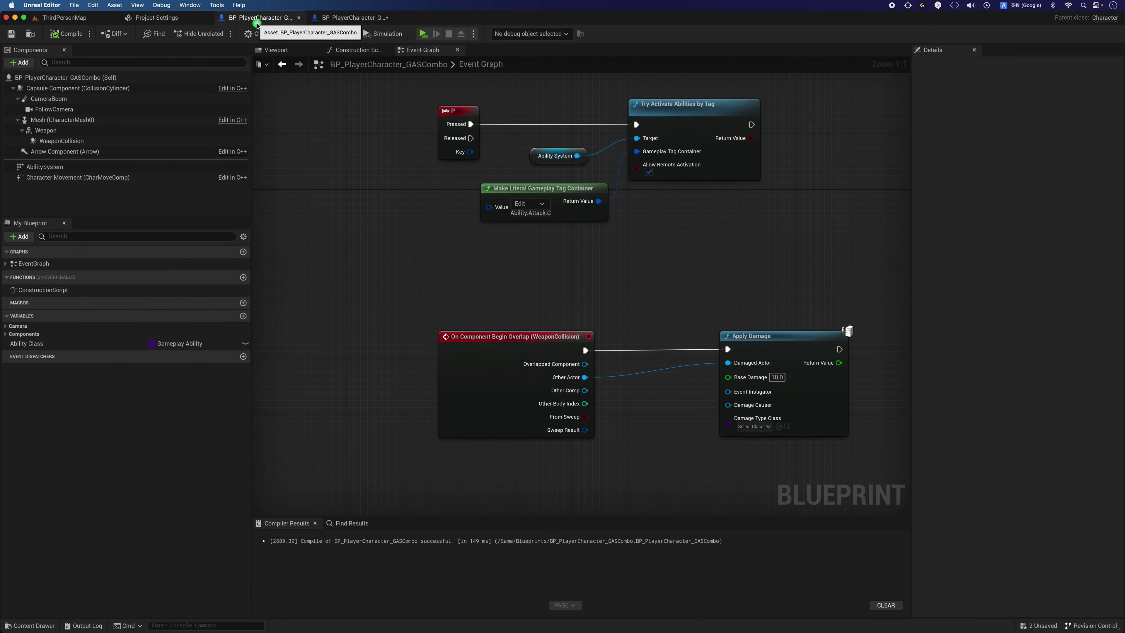
- Rearrange the weapon overlap and Apply Damage nodes in the player blueprint's graph
{"action": "left_click", "coordinate": [259, 18]}
{"action": "right_click_drag", "start_coordinate": [474, 287], "coordinate": [420, 248]}
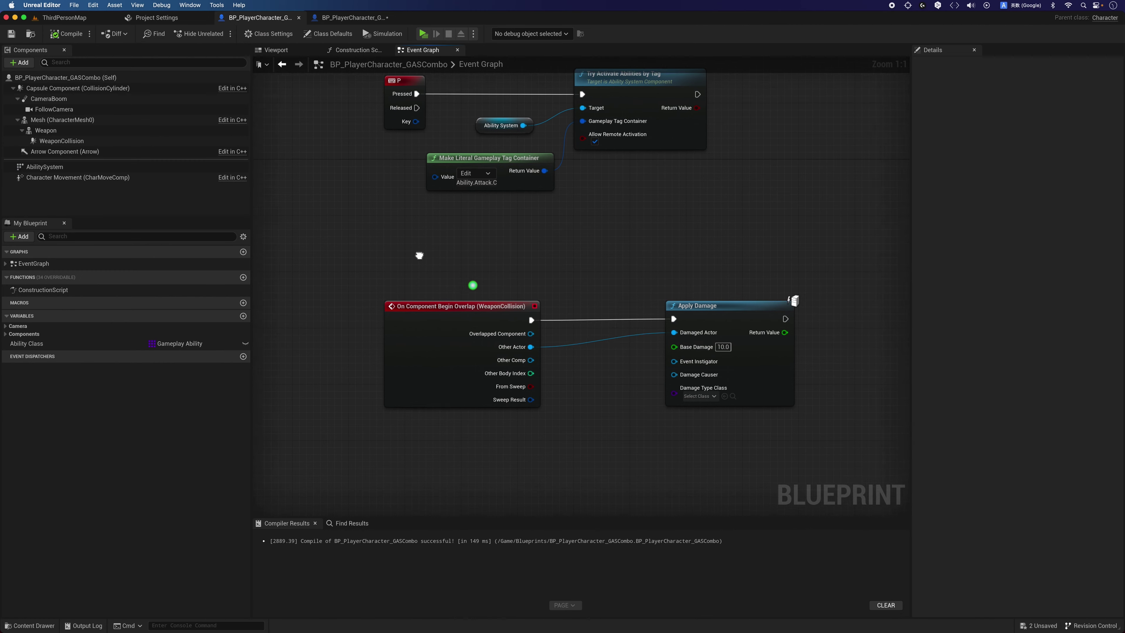
{"action": "mouse_move", "coordinate": [426, 237]}
{"action": "left_mouse_down"}
{"action": "mouse_move", "coordinate": [673, 306]}
{"action": "mouse_move", "coordinate": [687, 339]}
{"action": "left_mouse_up"}
{"action": "left_click", "coordinate": [687, 304]}
{"action": "mouse_move", "coordinate": [438, 303]}
{"action": "left_mouse_down"}
{"action": "mouse_move", "coordinate": [460, 309]}
{"action": "mouse_move", "coordinate": [470, 359]}
{"action": "left_mouse_up"}
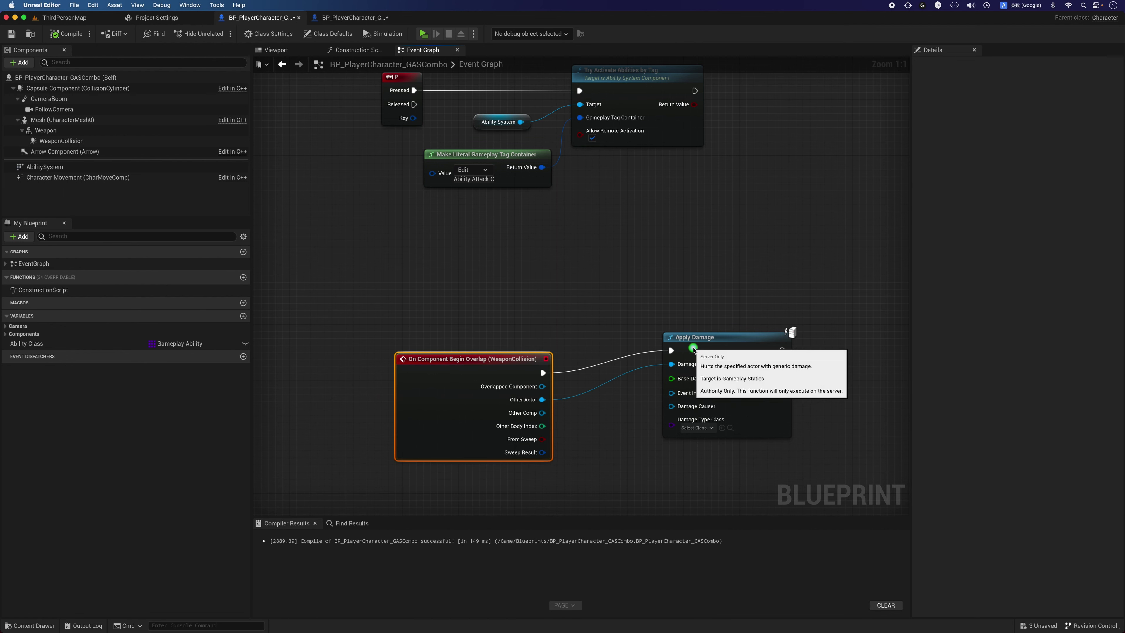
{"action": "left_click_drag", "start_coordinate": [690, 348], "coordinate": [697, 361]}
{"action": "left_click", "coordinate": [620, 301]}
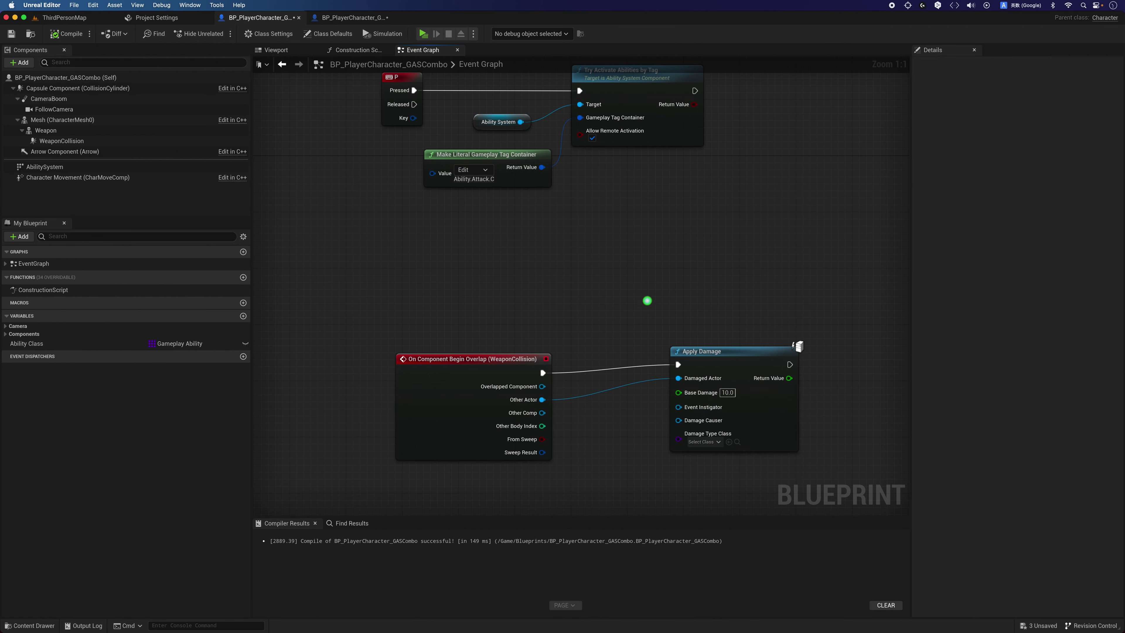
{"action": "right_click_drag", "start_coordinate": [647, 301], "coordinate": [519, 294]}
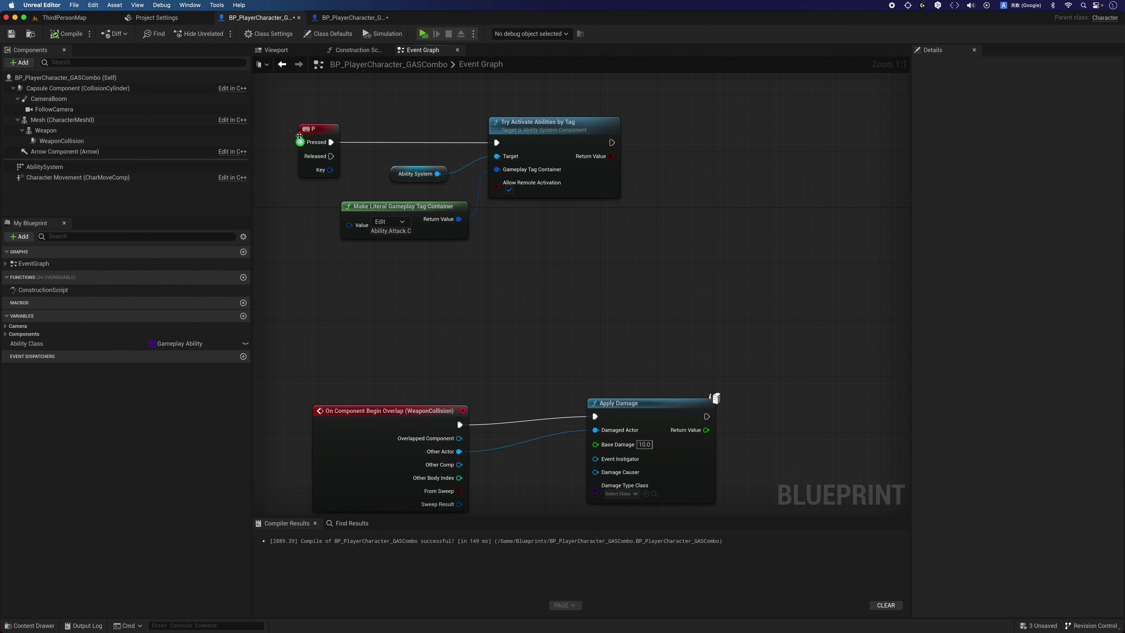
{"action": "left_click", "coordinate": [328, 233]}
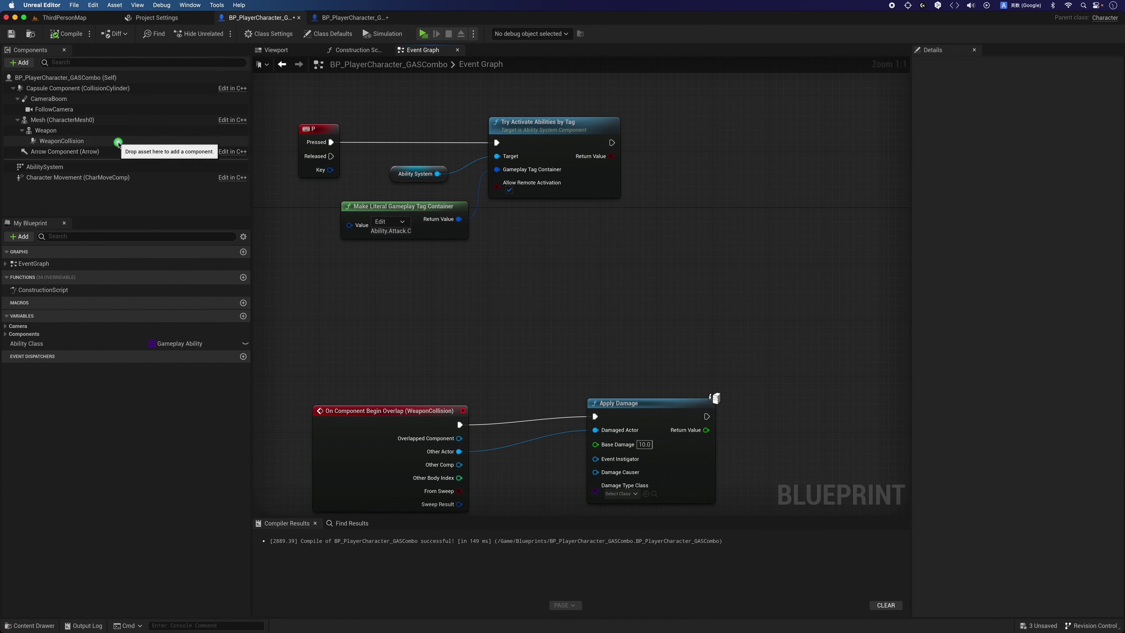
- Place a Weapon Collision component reference node in the player blueprint's graph
{"action": "left_click", "coordinate": [118, 142]}
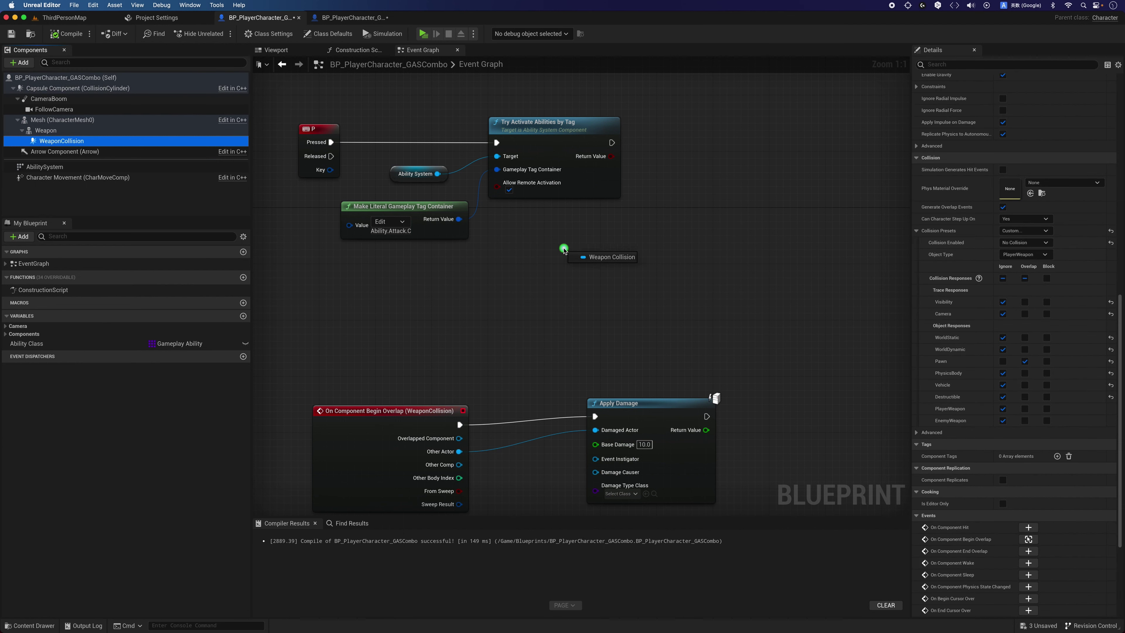
{"action": "left_click_drag", "start_coordinate": [118, 142], "coordinate": [563, 251]}
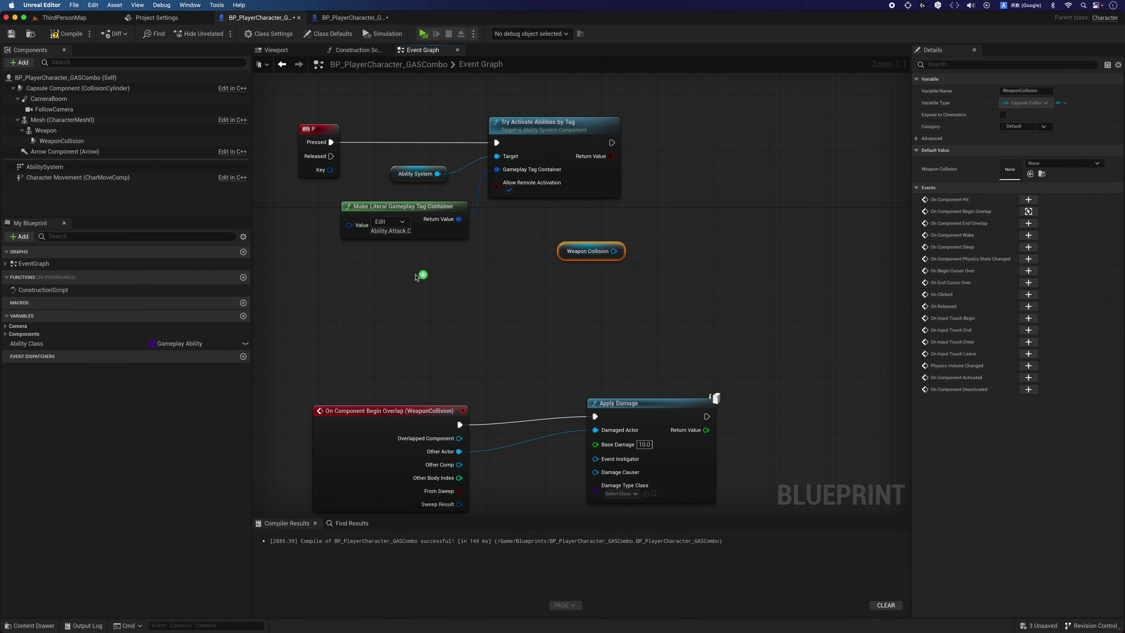
{"action": "left_click_drag", "start_coordinate": [614, 251], "coordinate": [665, 220]}
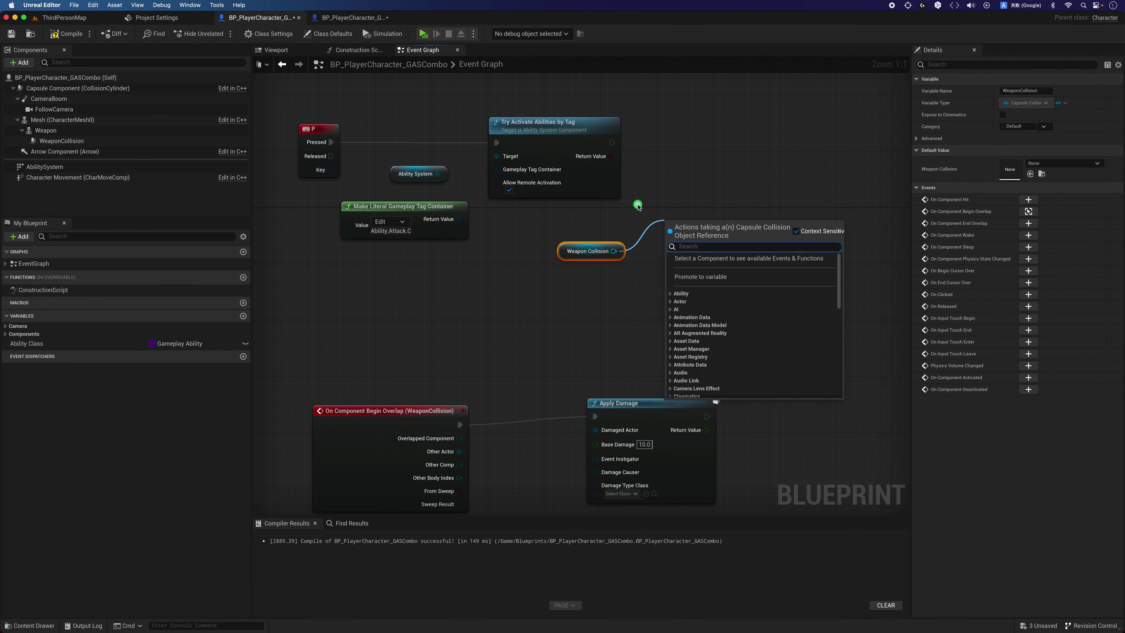
{"action": "type", "text": "col"}
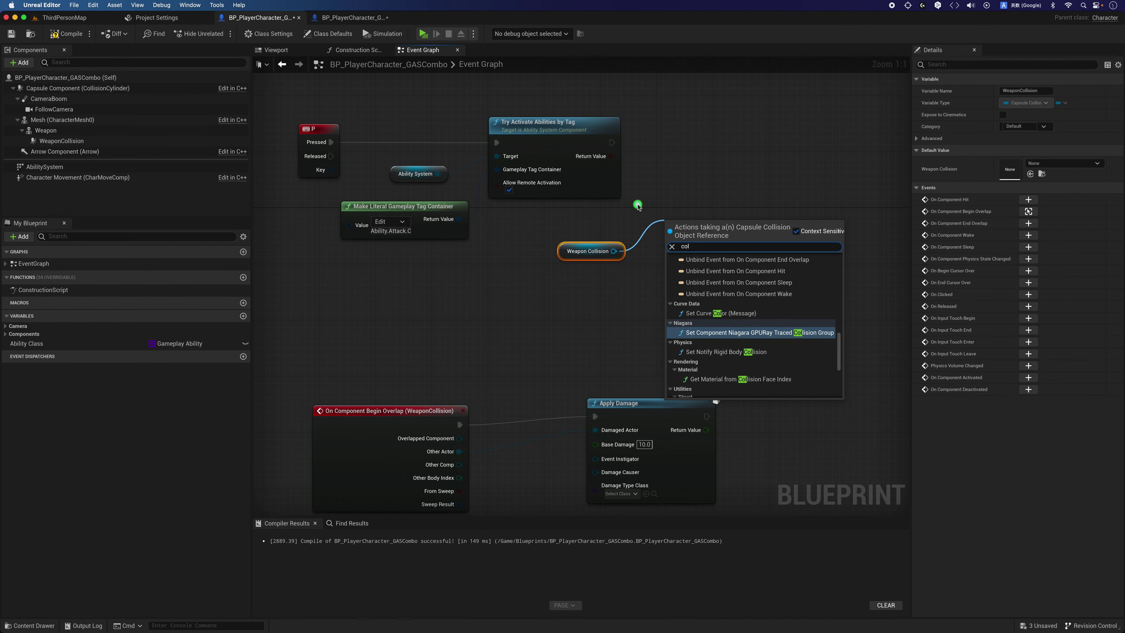
{"action": "type", "text": "lsio"}
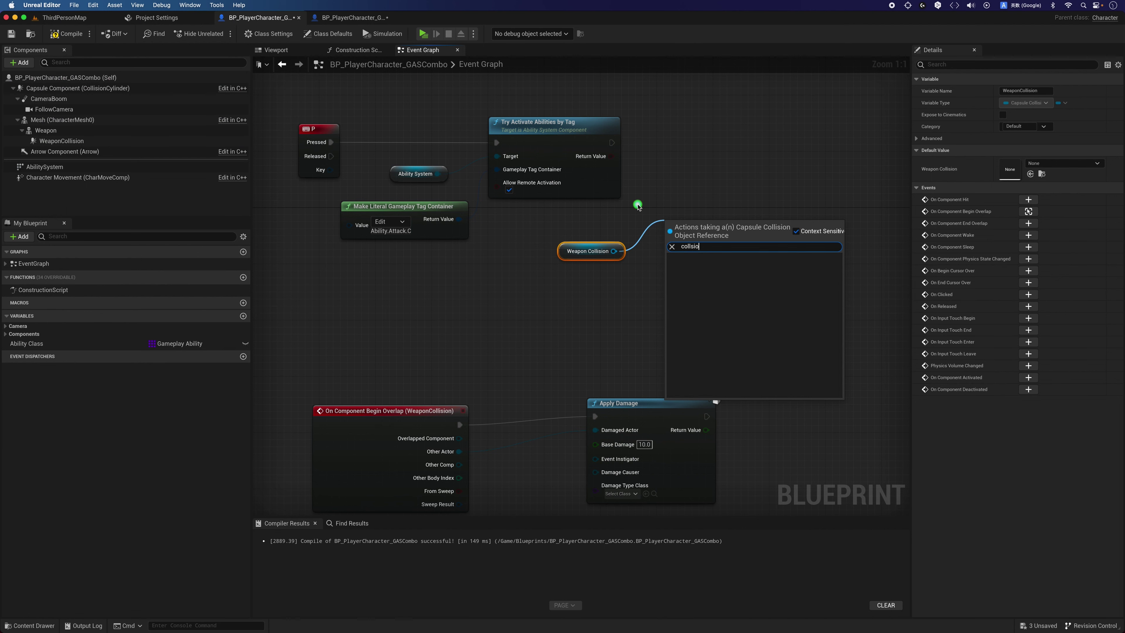
{"action": "key", "text": "BackSpace"}
{"action": "key", "text": "BackSpace"}
{"action": "key", "text": "BackSpace"}
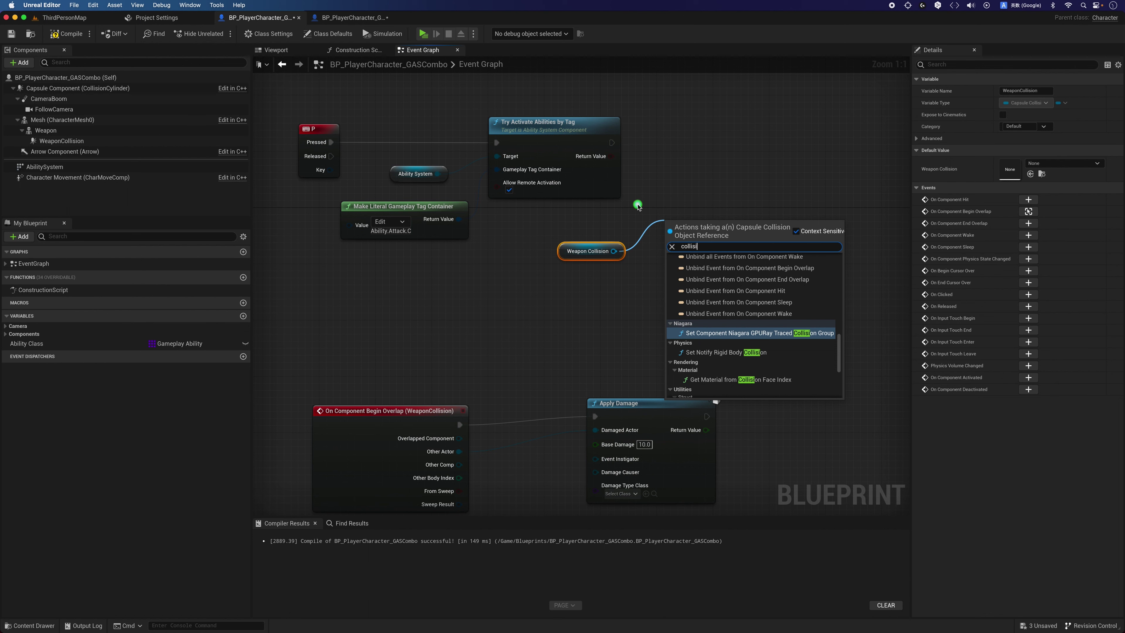
{"action": "type", "text": "on"}
{"action": "scroll", "coordinate": [772, 336], "scroll_direction": "up", "scroll_amount": 5}
{"action": "scroll", "coordinate": [777, 338], "scroll_direction": "up", "scroll_amount": 5}
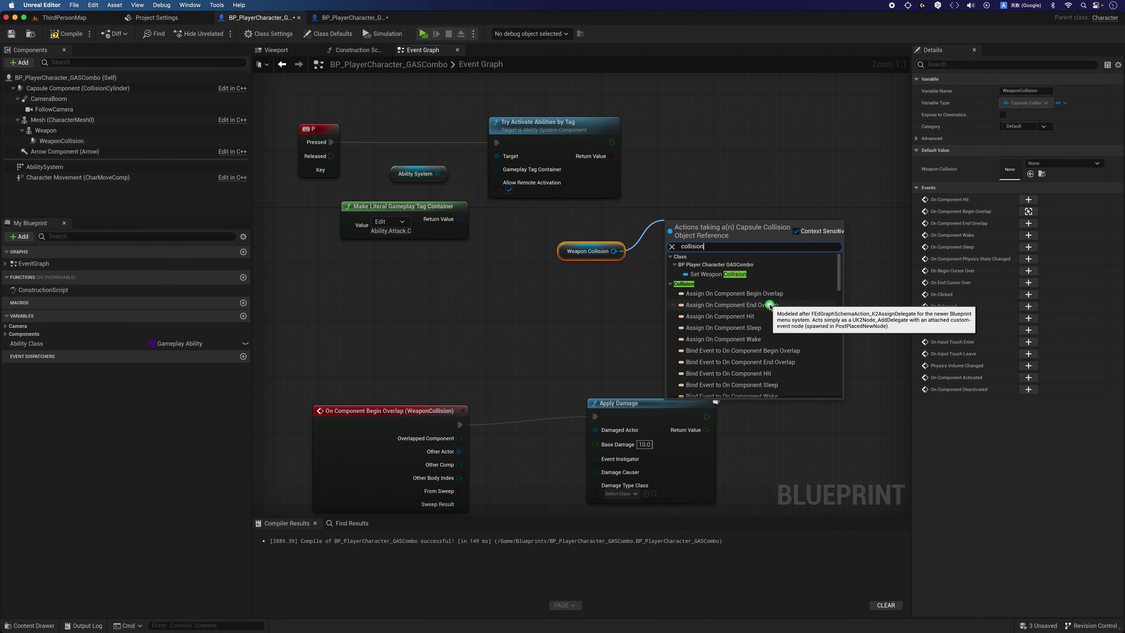
{"action": "scroll", "coordinate": [770, 306], "scroll_direction": "down", "scroll_amount": 2}
{"action": "scroll", "coordinate": [769, 305], "scroll_direction": "down", "scroll_amount": 2}
{"action": "scroll", "coordinate": [769, 306], "scroll_direction": "down", "scroll_amount": 1}
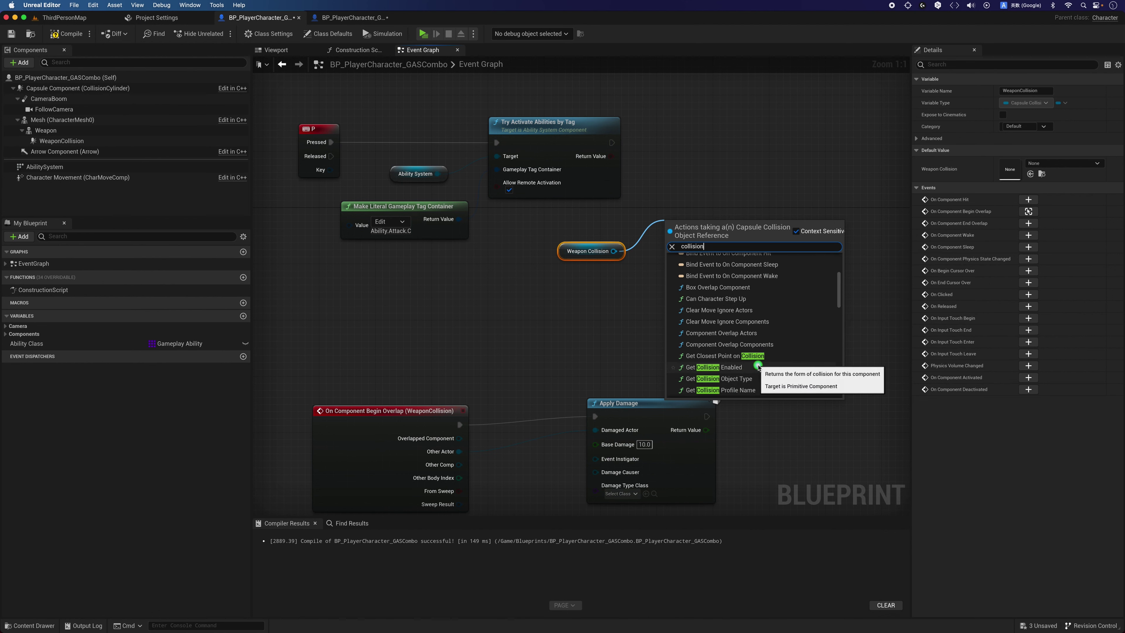
{"action": "scroll", "coordinate": [757, 355], "scroll_direction": "up", "scroll_amount": 5}
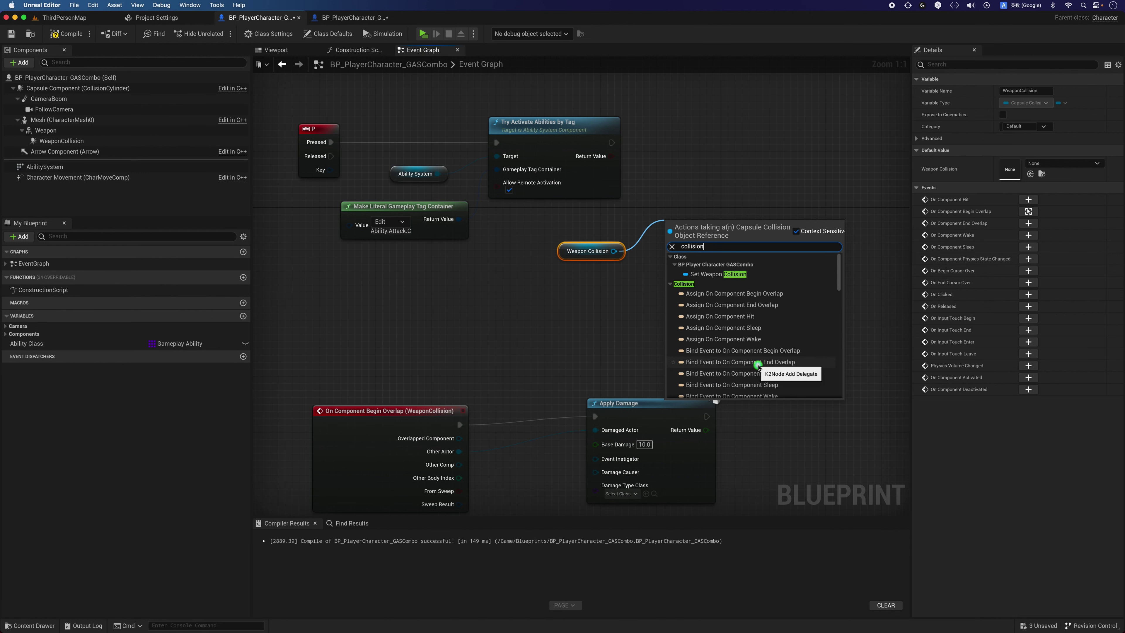
{"action": "left_click", "coordinate": [751, 276]}
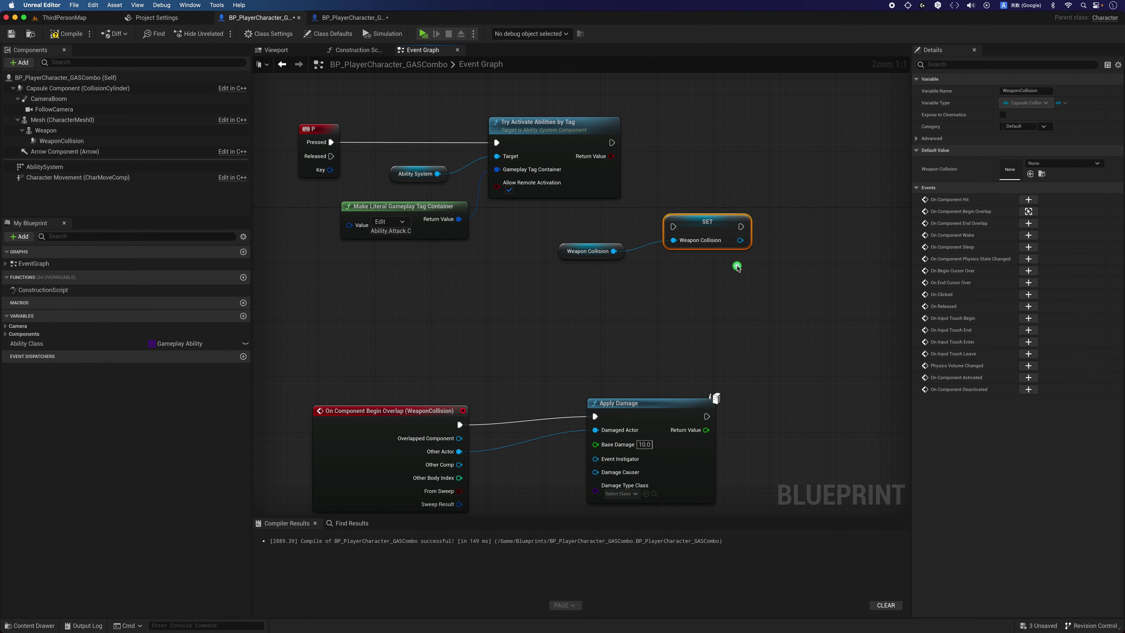
{"action": "key", "text": "Delete"}
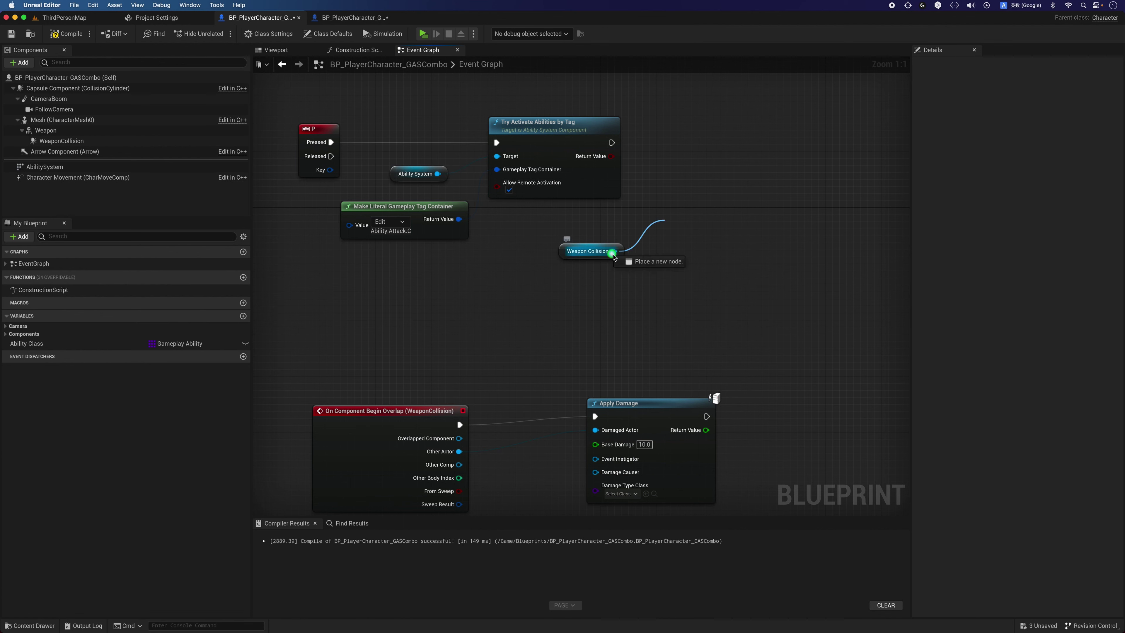
- Run Set Collision Enabled (Query and Physics) on Weapon Collision after Try Activate, then play-test
{"action": "left_click_drag", "start_coordinate": [622, 258], "coordinate": [644, 275]}
{"action": "type", "text": "set co"}
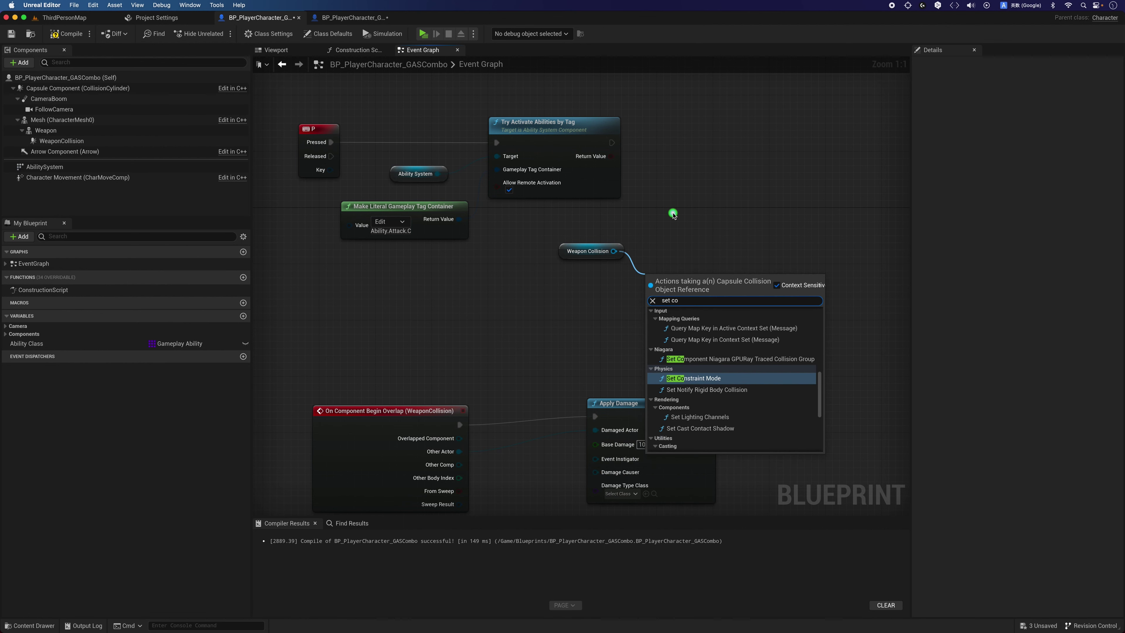
{"action": "type", "text": "ll"}
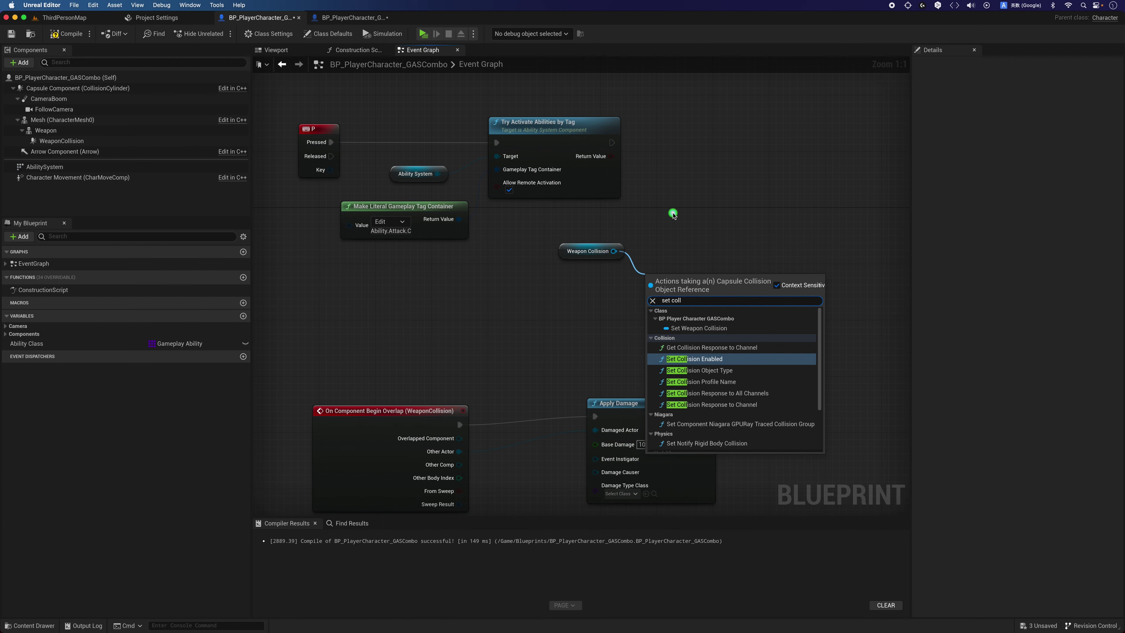
{"action": "left_click", "coordinate": [745, 359]}
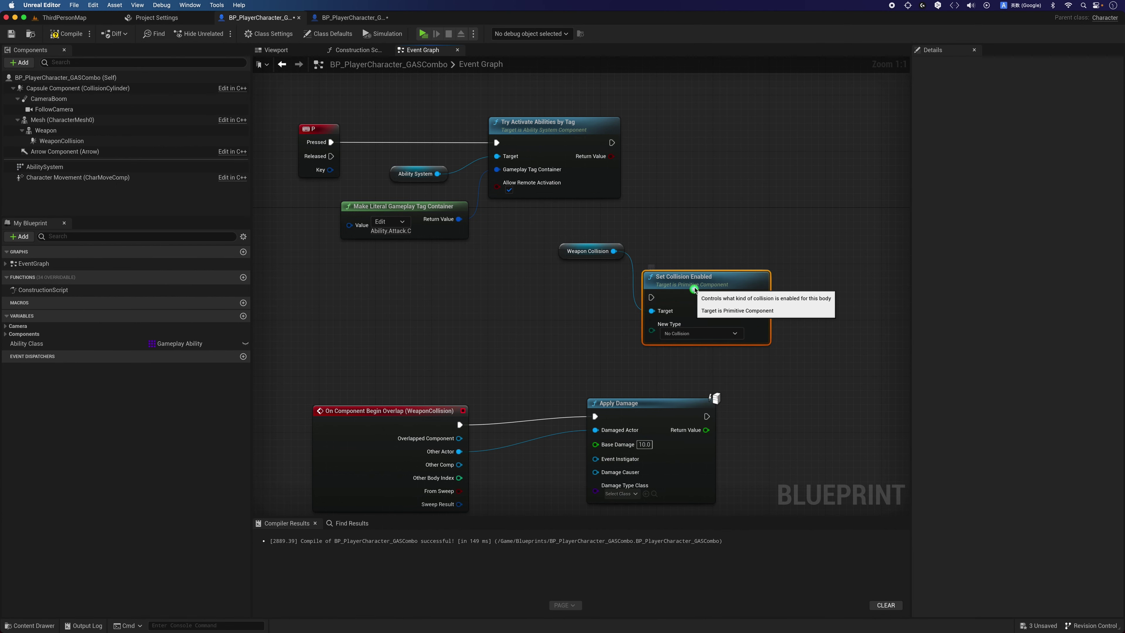
{"action": "mouse_move", "coordinate": [684, 273]}
{"action": "left_mouse_down"}
{"action": "mouse_move", "coordinate": [707, 123]}
{"action": "mouse_move", "coordinate": [610, 148]}
{"action": "mouse_move", "coordinate": [665, 143]}
{"action": "left_mouse_up"}
{"action": "key", "text": "Escape"}
{"action": "left_click", "coordinate": [721, 182]}
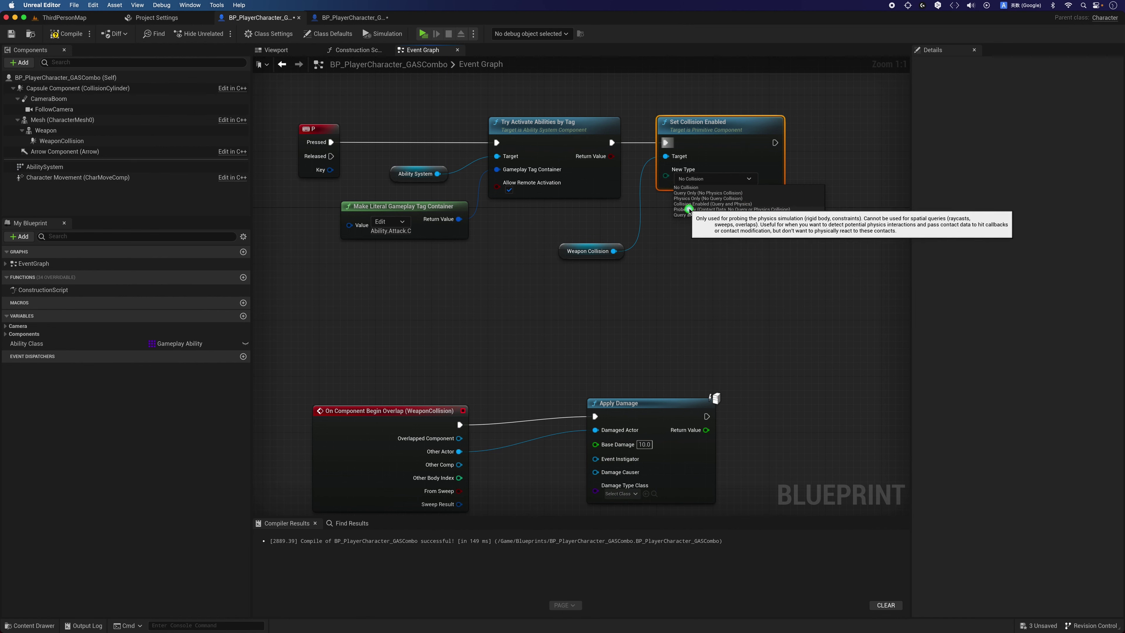
{"action": "left_click", "coordinate": [747, 204]}
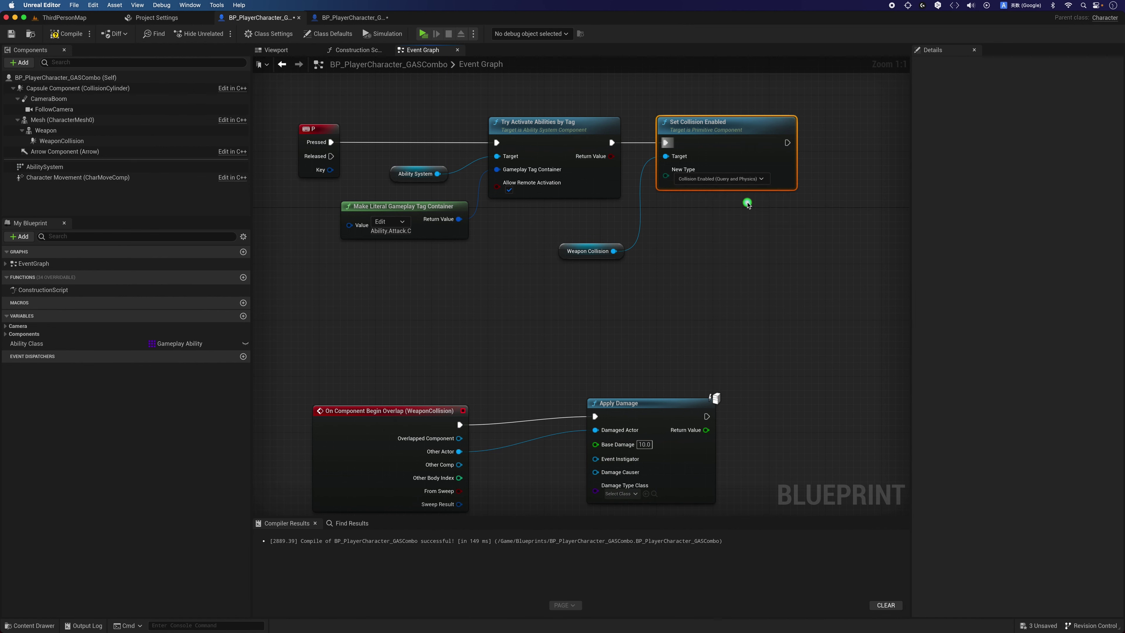
{"action": "left_click", "coordinate": [736, 234]}
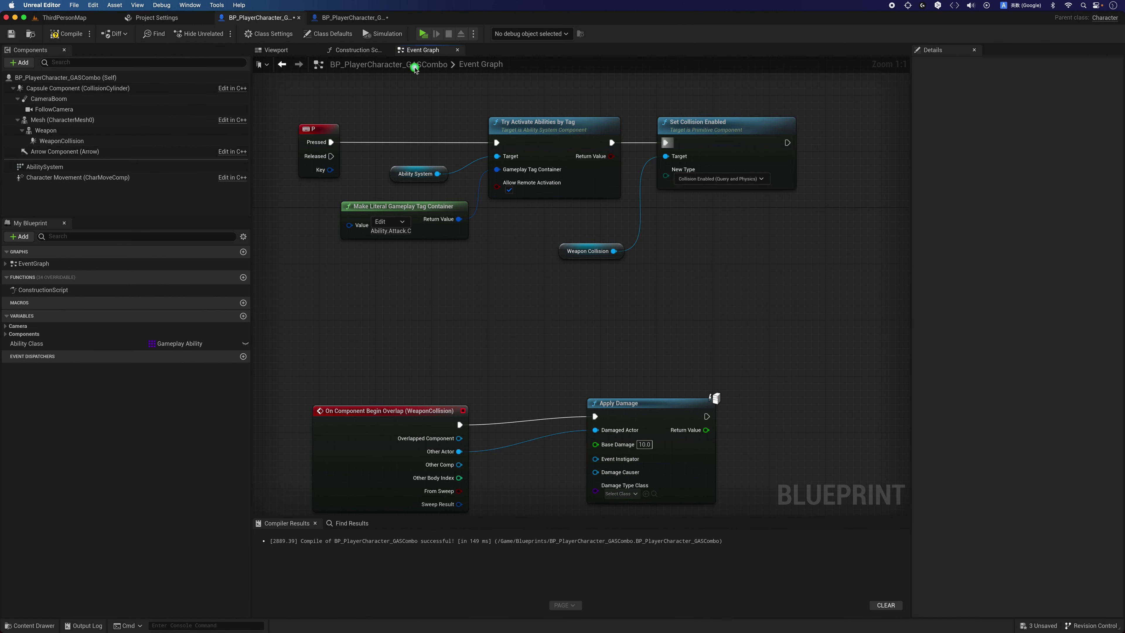
{"action": "left_click", "coordinate": [422, 34]}
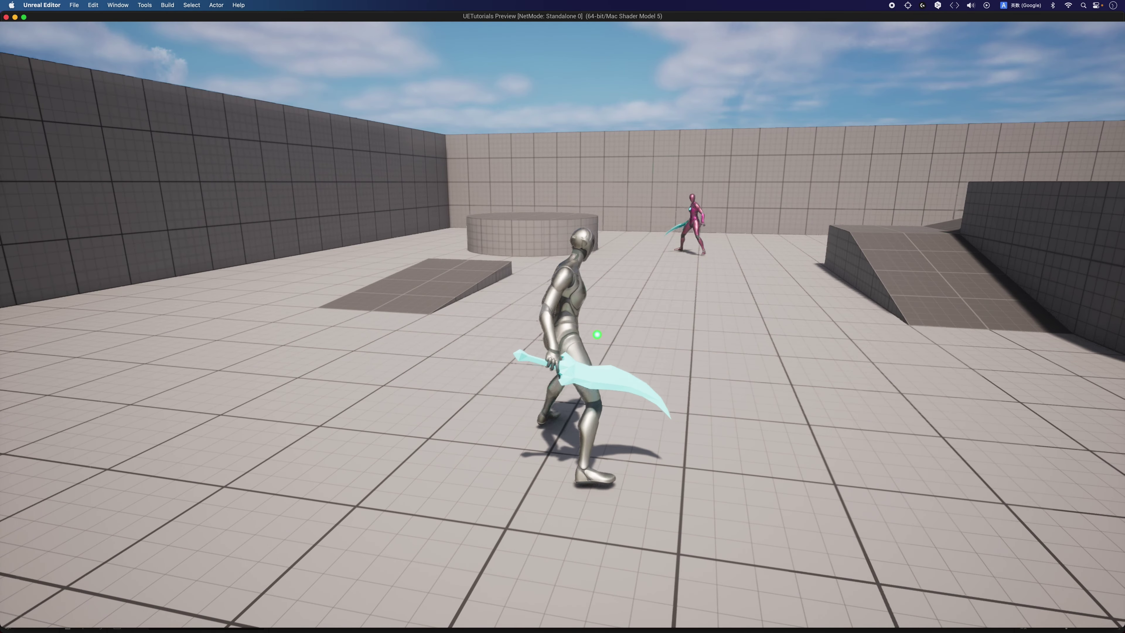
- Stop the play test and untick Pause Anims on the character Mesh
{"action": "key", "text": "Escape"}
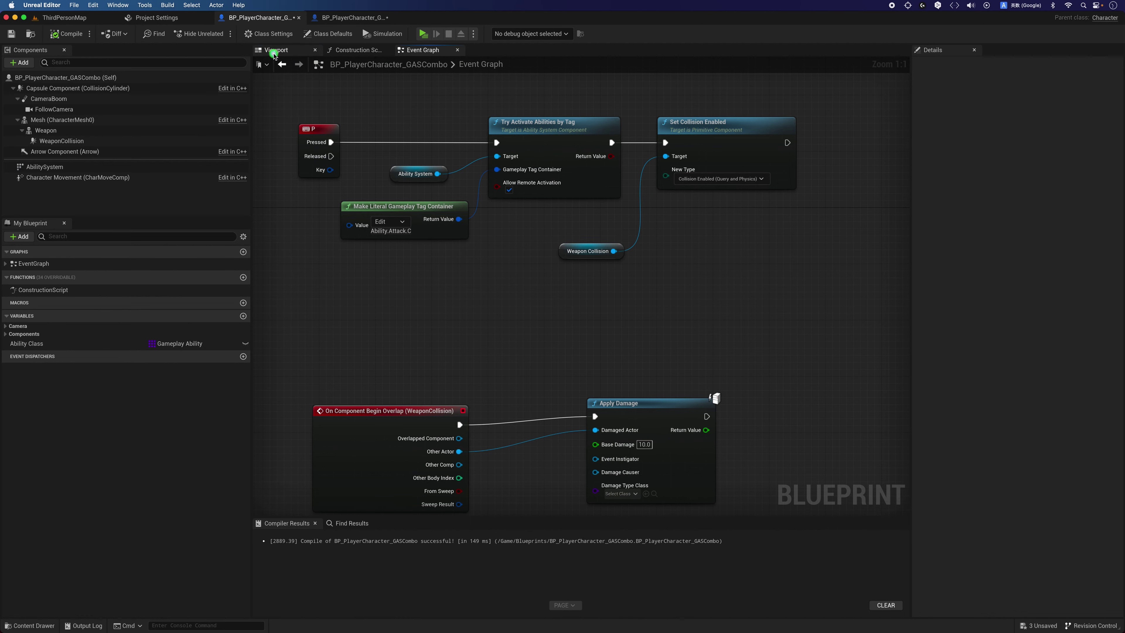
{"action": "left_click", "coordinate": [274, 51]}
{"action": "left_click", "coordinate": [567, 244]}
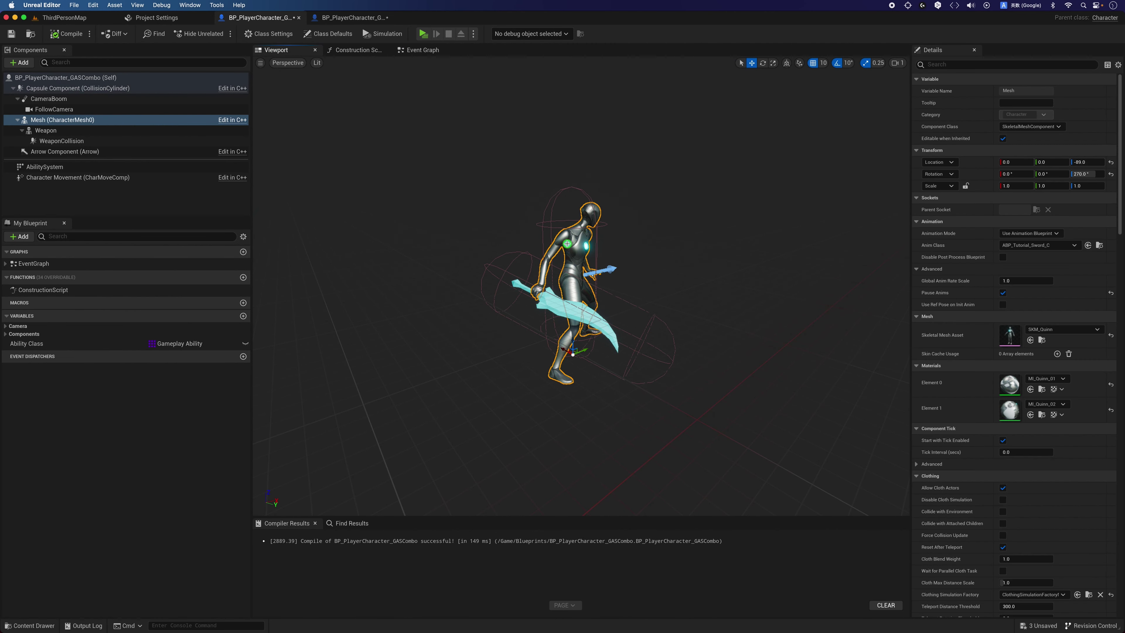
{"action": "left_click", "coordinate": [1003, 293]}
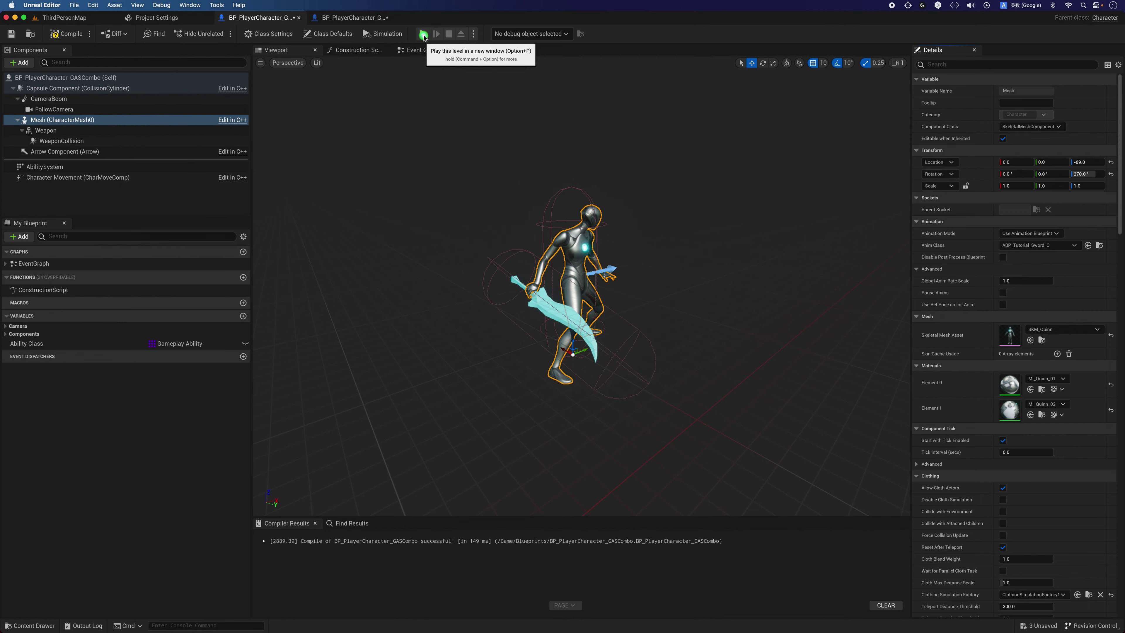
- Play-test by running to the pink enemy and striking it three times with the sword
{"action": "left_click", "coordinate": [423, 34]}
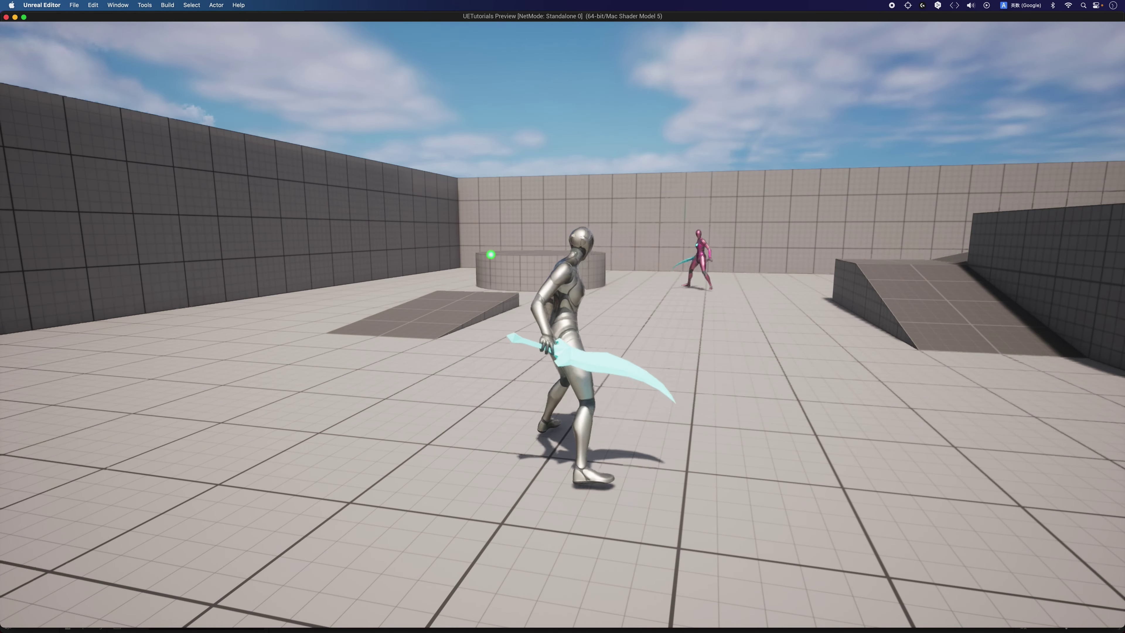
{"action": "key", "text": "w"}
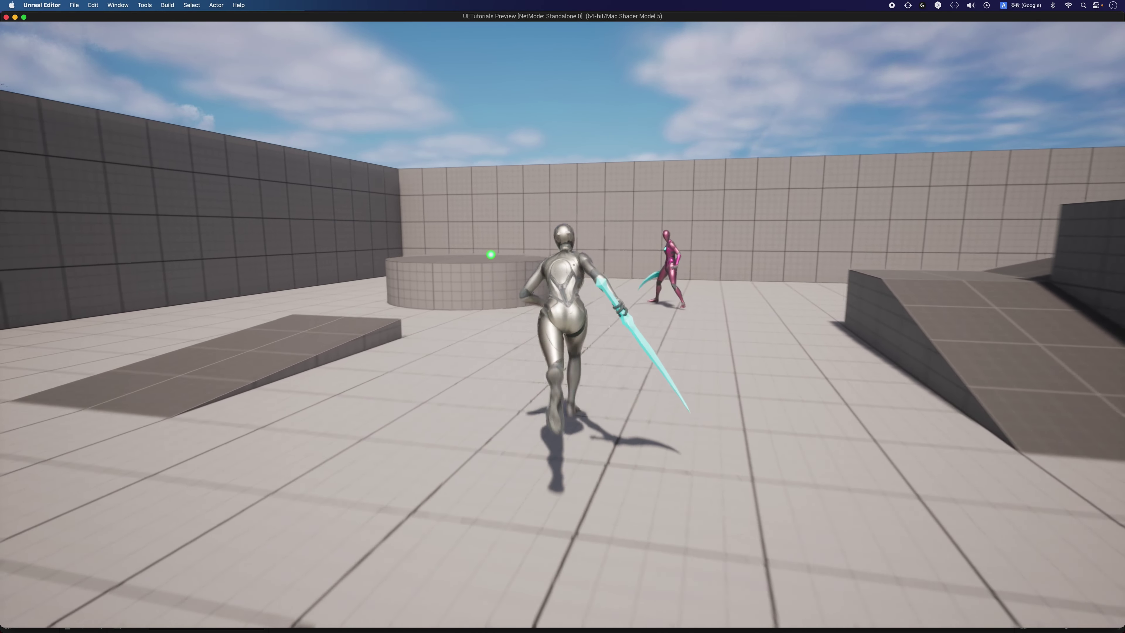
{"action": "left_click", "coordinate": [563, 317]}
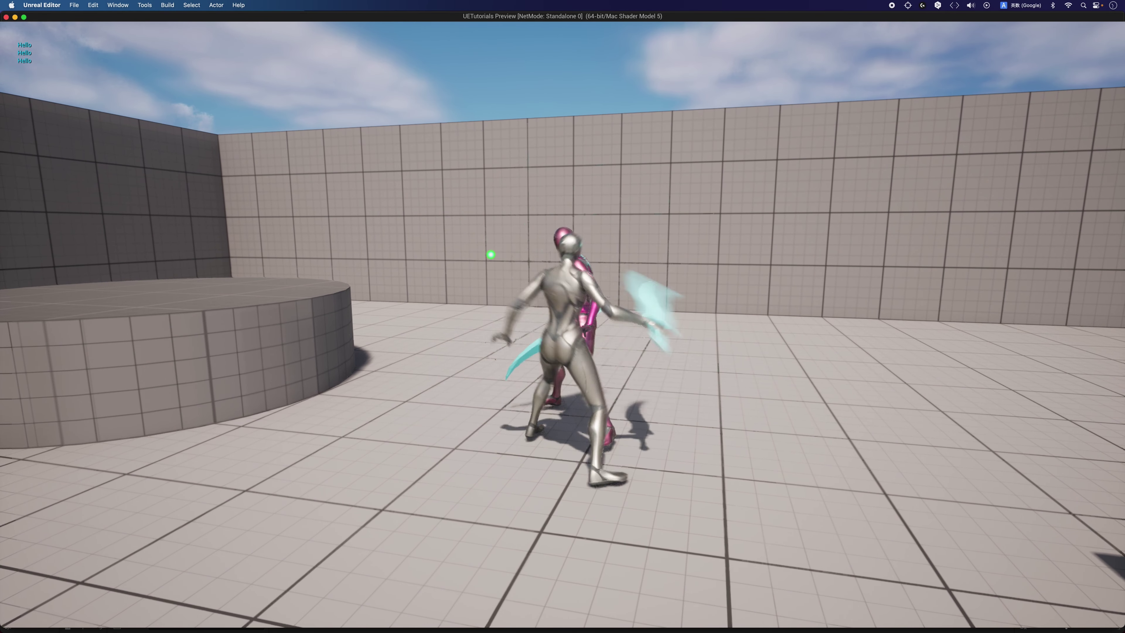
{"action": "left_click", "coordinate": [562, 316]}
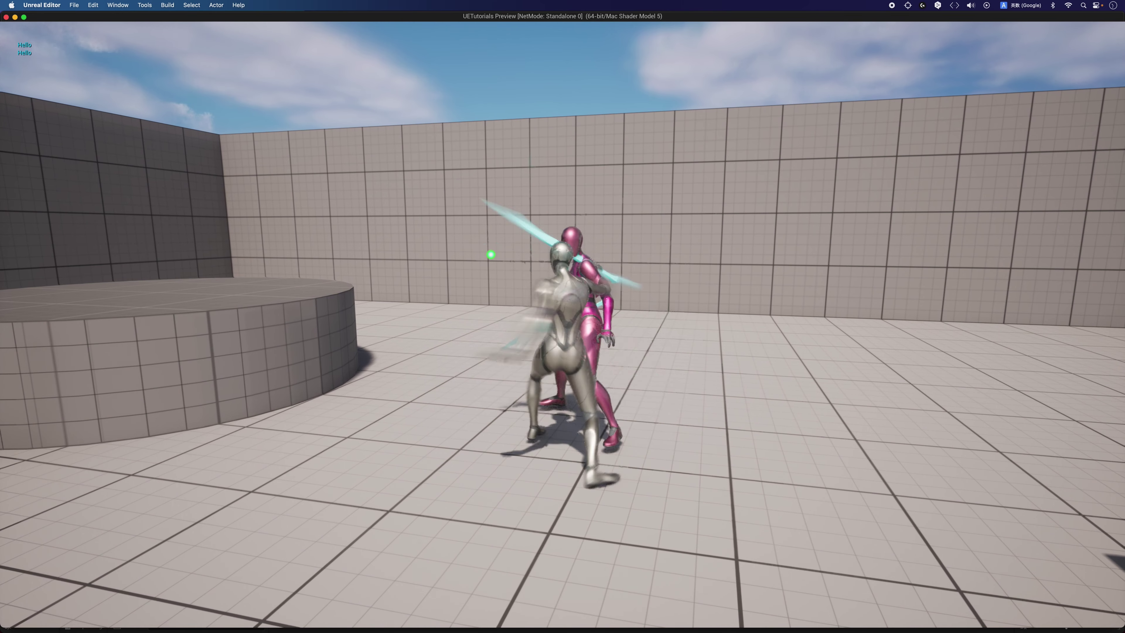
{"action": "left_click", "coordinate": [563, 316]}
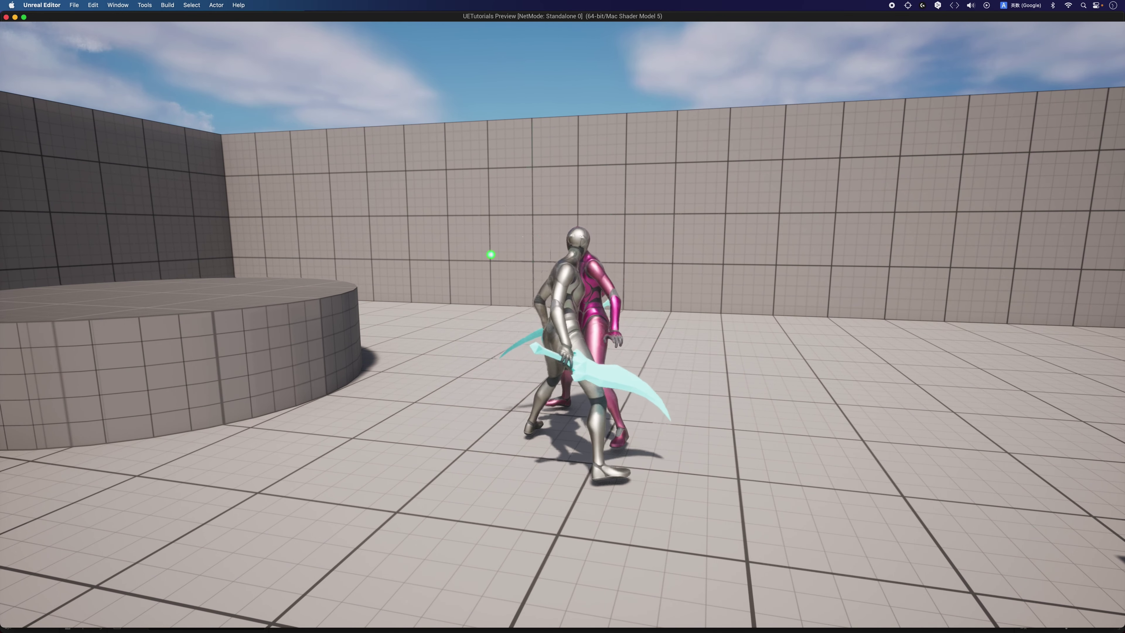
{"action": "key", "text": "Escape"}
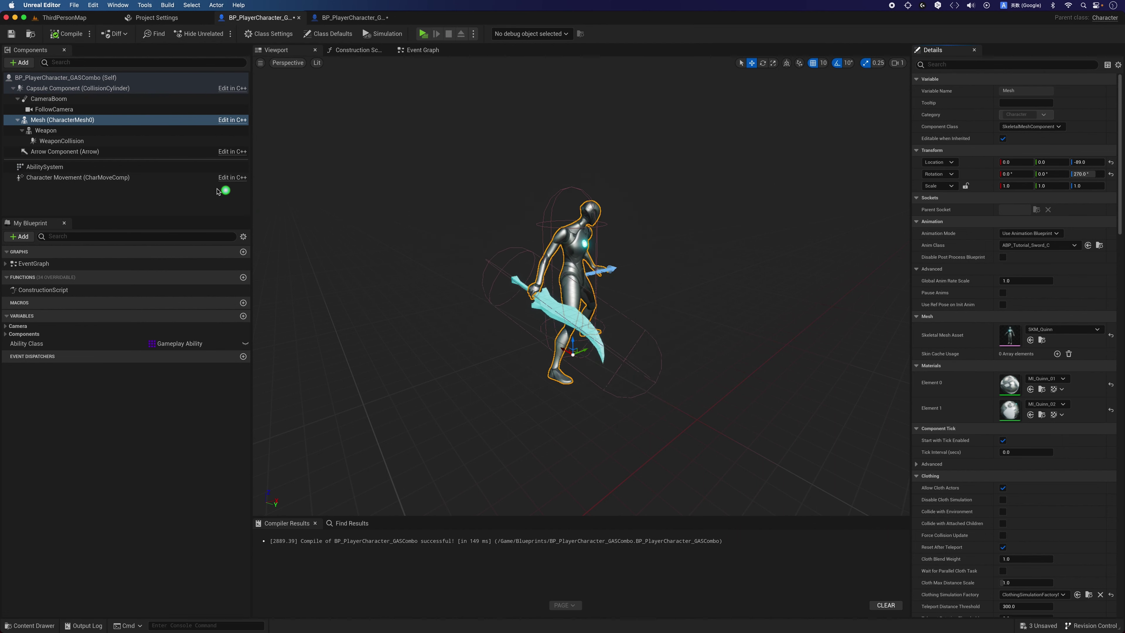
{"action": "left_click", "coordinate": [124, 141]}
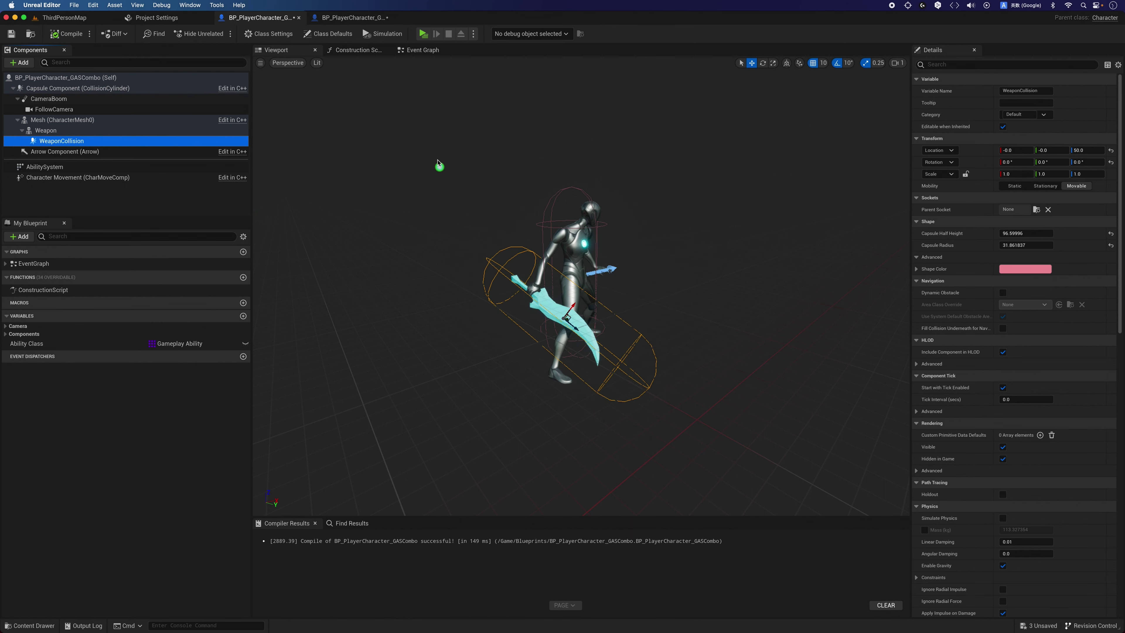
{"action": "left_click", "coordinate": [416, 57]}
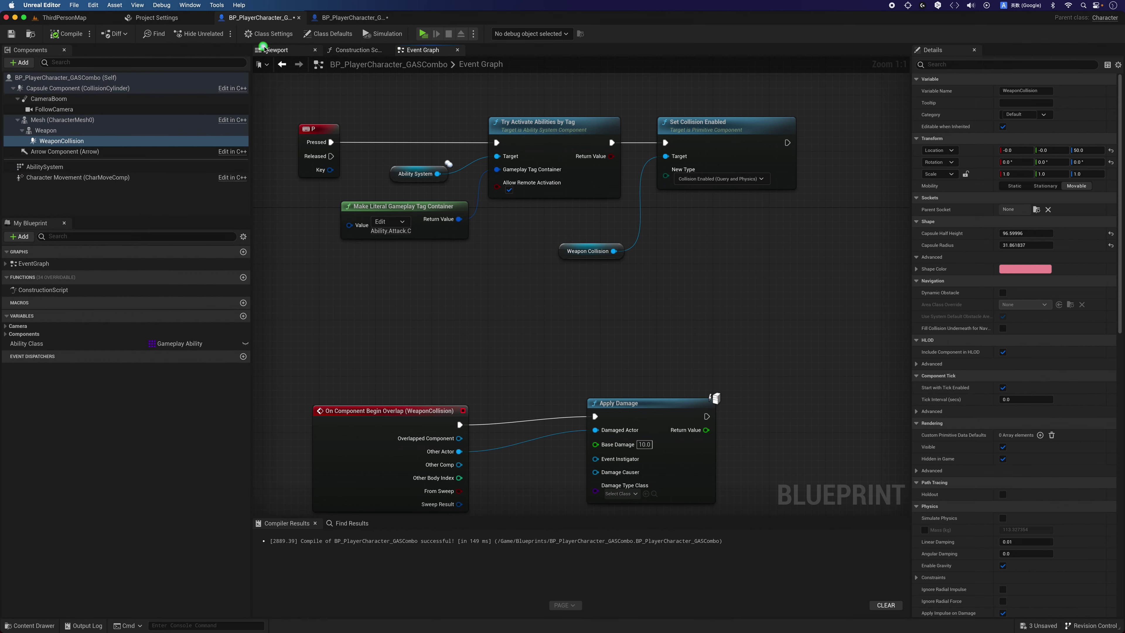
{"action": "left_click", "coordinate": [271, 54]}
{"action": "scroll", "coordinate": [998, 374], "scroll_direction": "down", "scroll_amount": 5}
{"action": "scroll", "coordinate": [998, 375], "scroll_direction": "down", "scroll_amount": 5}
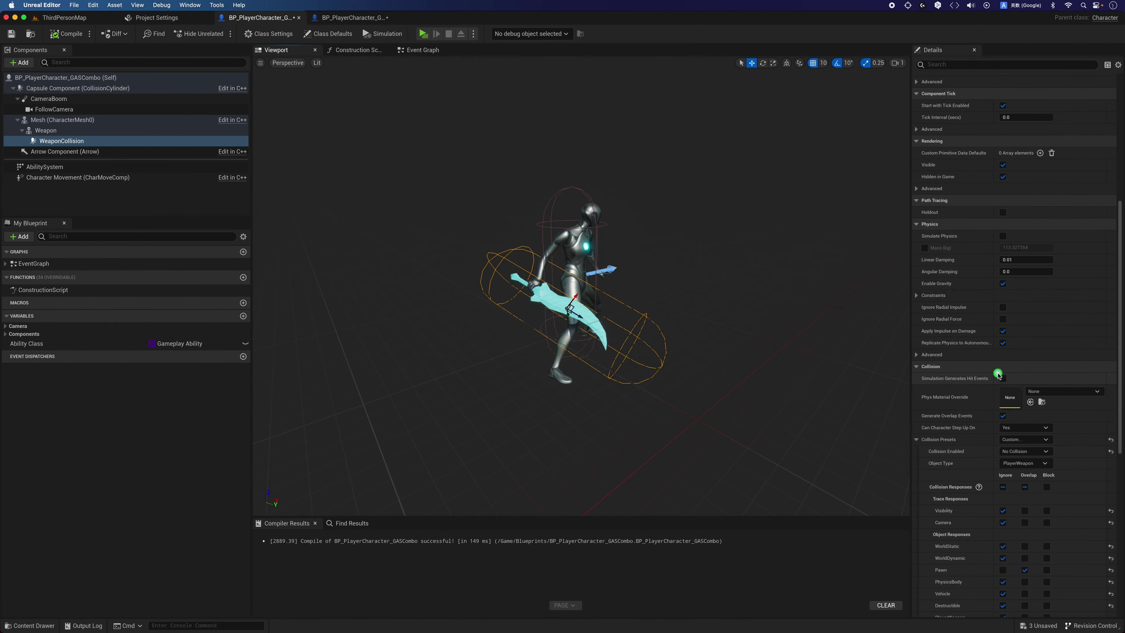
{"action": "scroll", "coordinate": [998, 375], "scroll_direction": "down", "scroll_amount": 5}
{"action": "scroll", "coordinate": [998, 375], "scroll_direction": "down", "scroll_amount": 3}
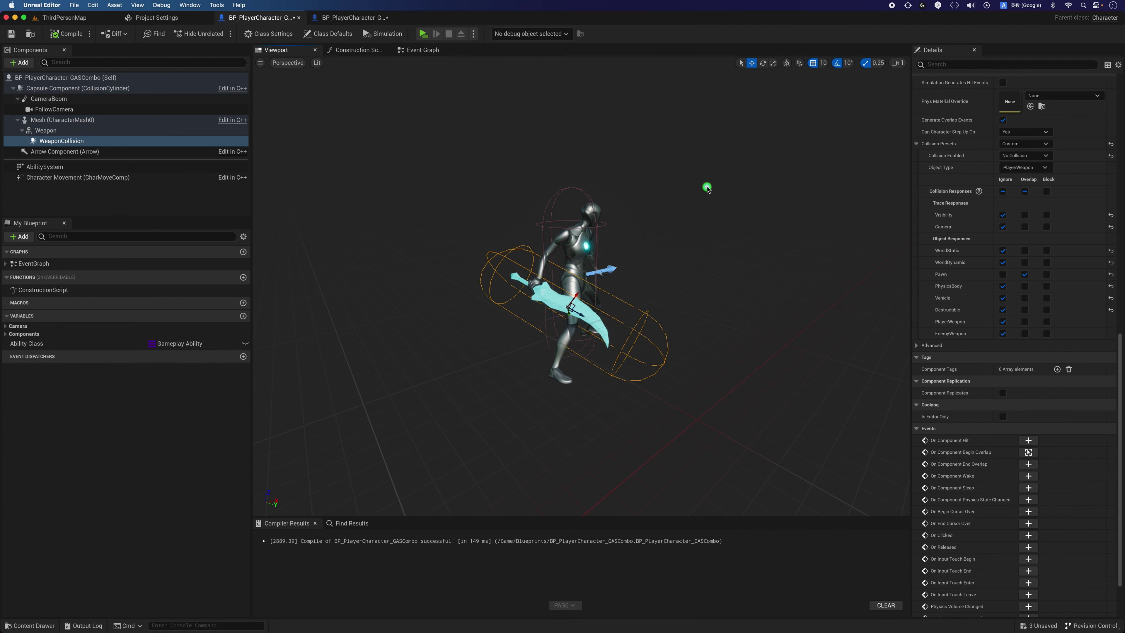
{"action": "left_click", "coordinate": [62, 119]}
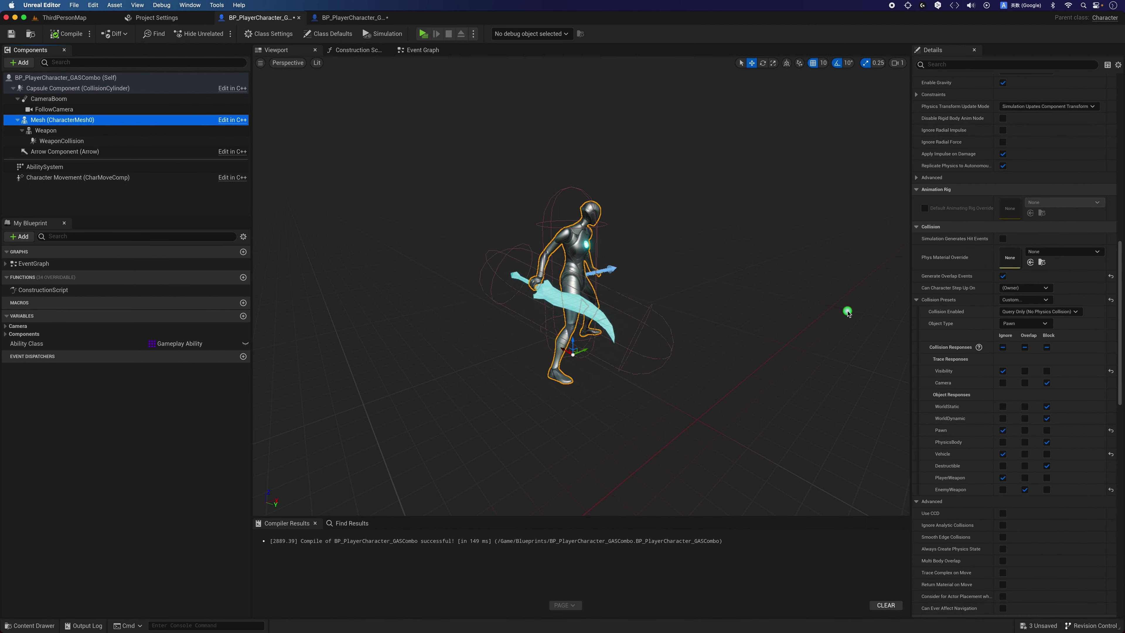
{"action": "scroll", "coordinate": [1021, 397], "scroll_direction": "down", "scroll_amount": 1}
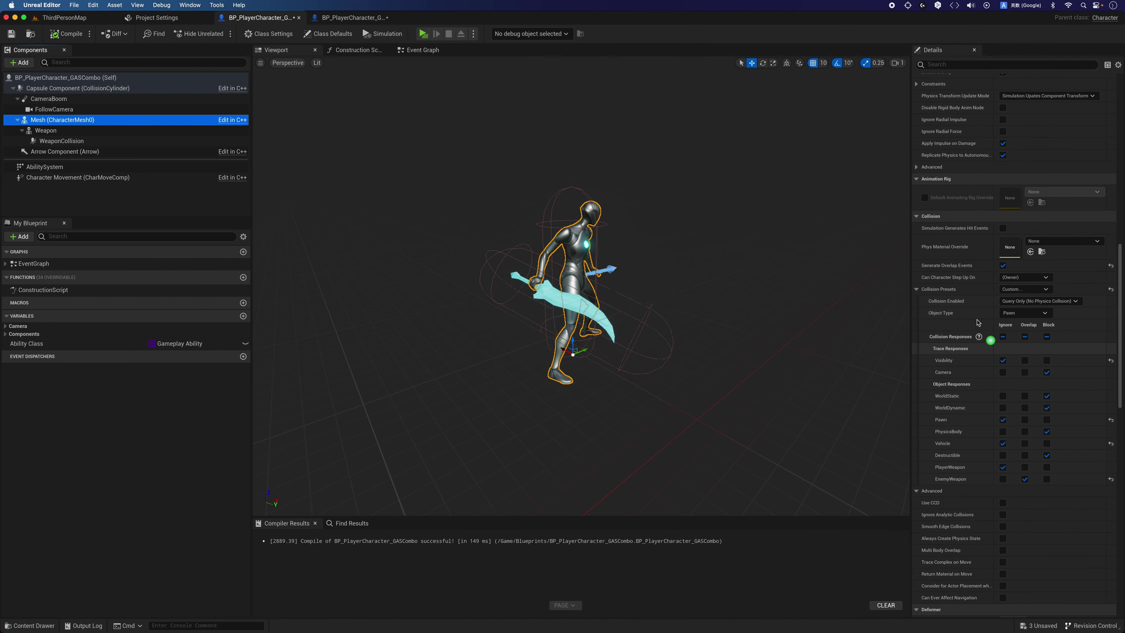
{"action": "scroll", "coordinate": [1017, 357], "scroll_direction": "down", "scroll_amount": 5}
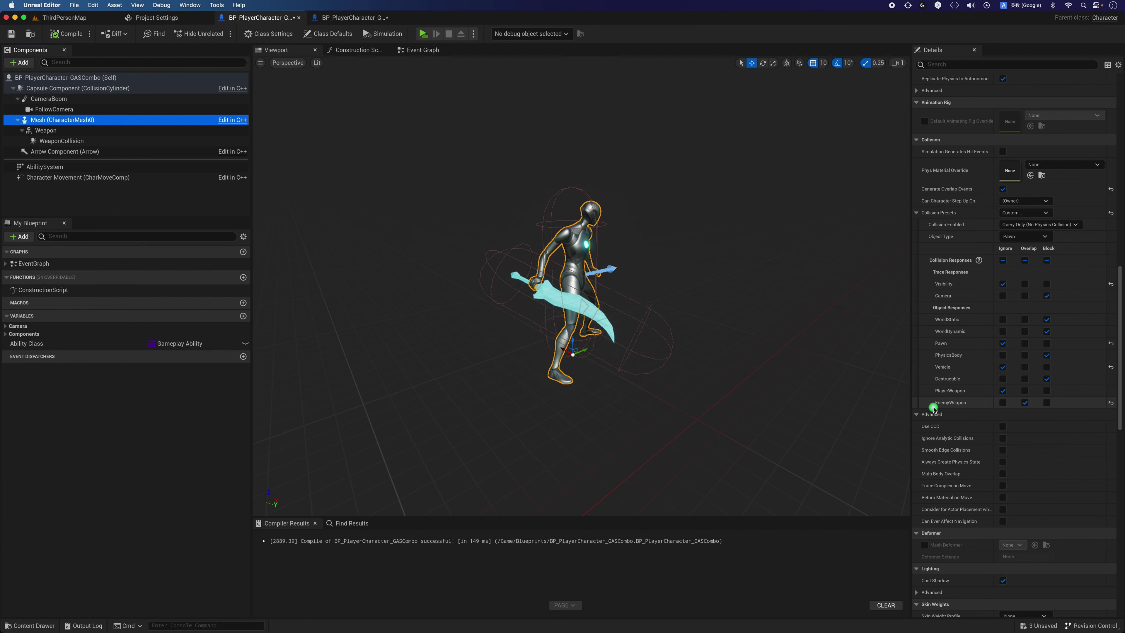
{"action": "left_click", "coordinate": [935, 391]}
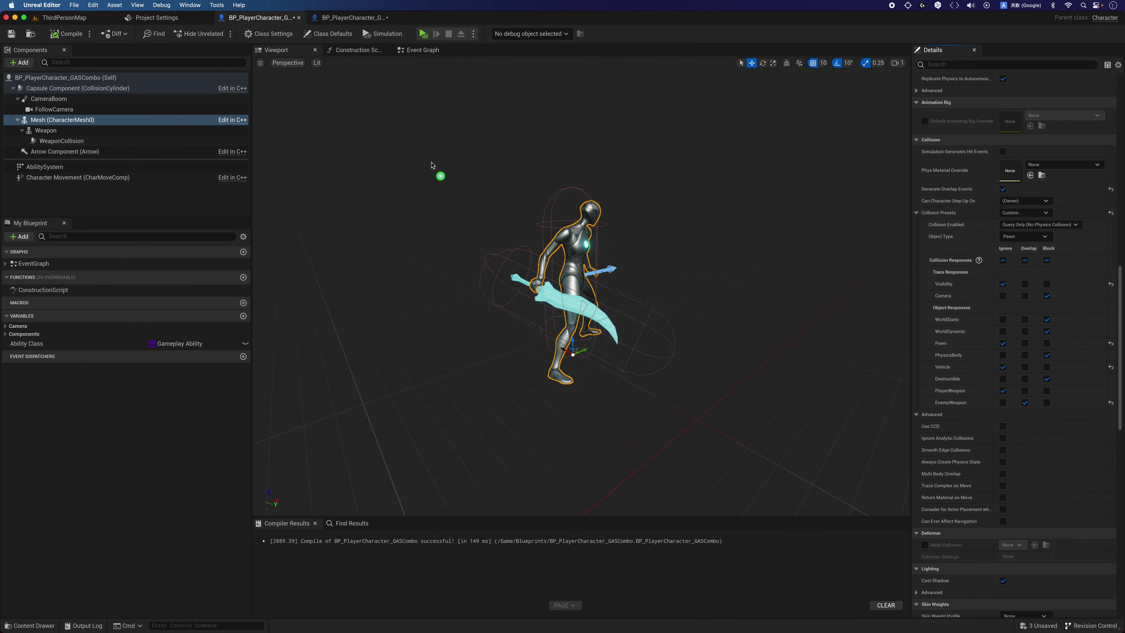
- Make the enemy test character's Mesh block PhysicsBody in its Collision Responses
{"action": "left_click", "coordinate": [348, 18]}
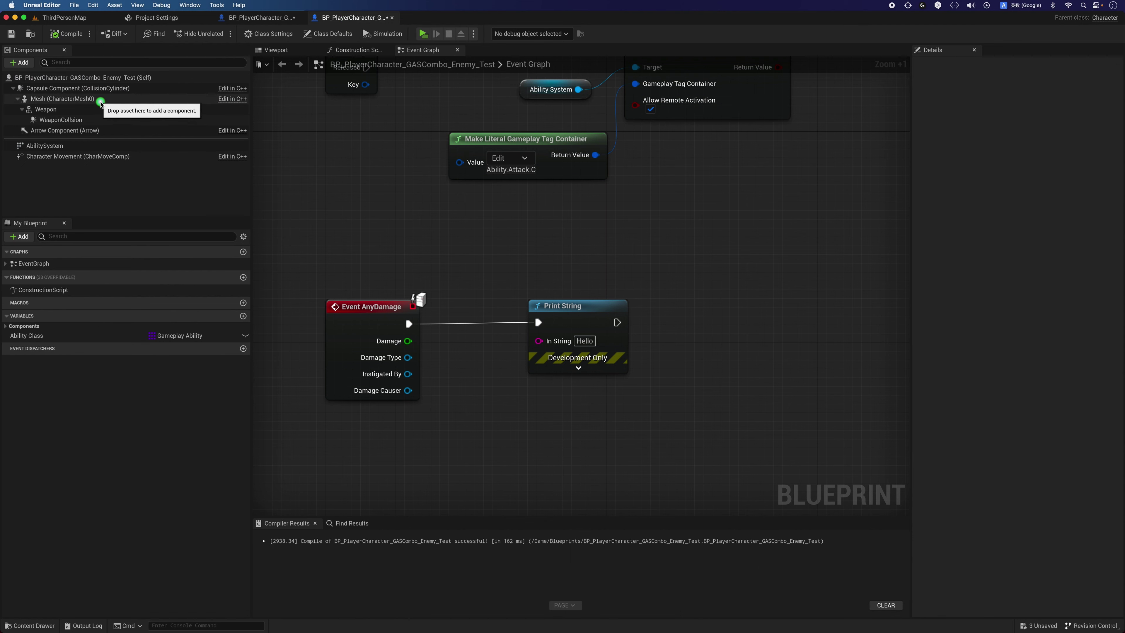
{"action": "left_click", "coordinate": [80, 101]}
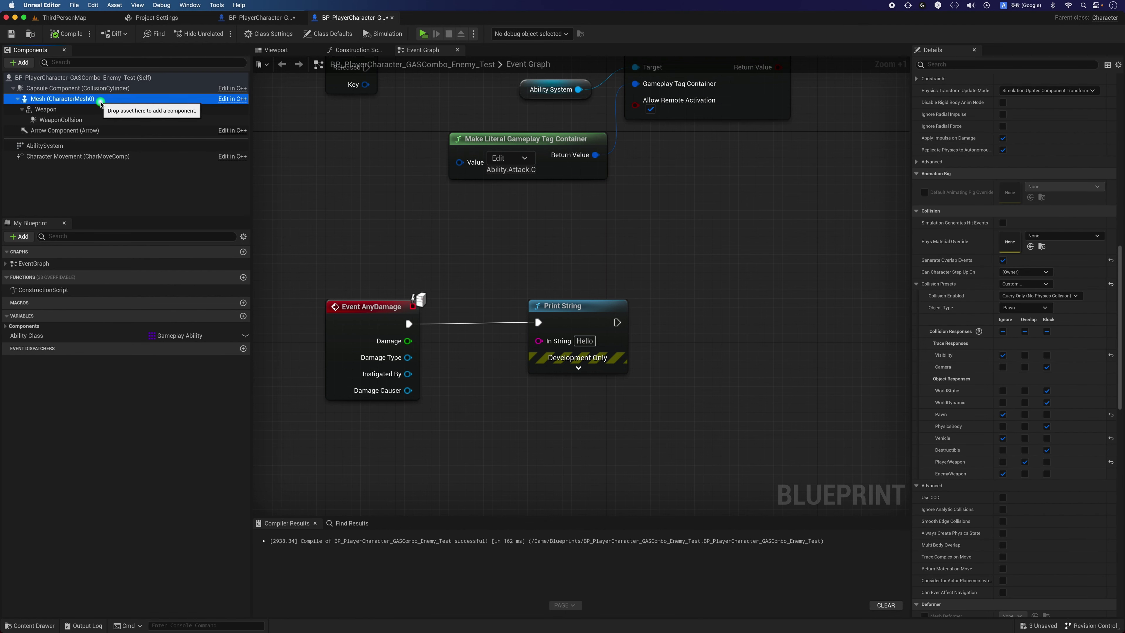
{"action": "left_click", "coordinate": [1046, 425]}
{"action": "scroll", "coordinate": [1047, 428], "scroll_direction": "down", "scroll_amount": 1}
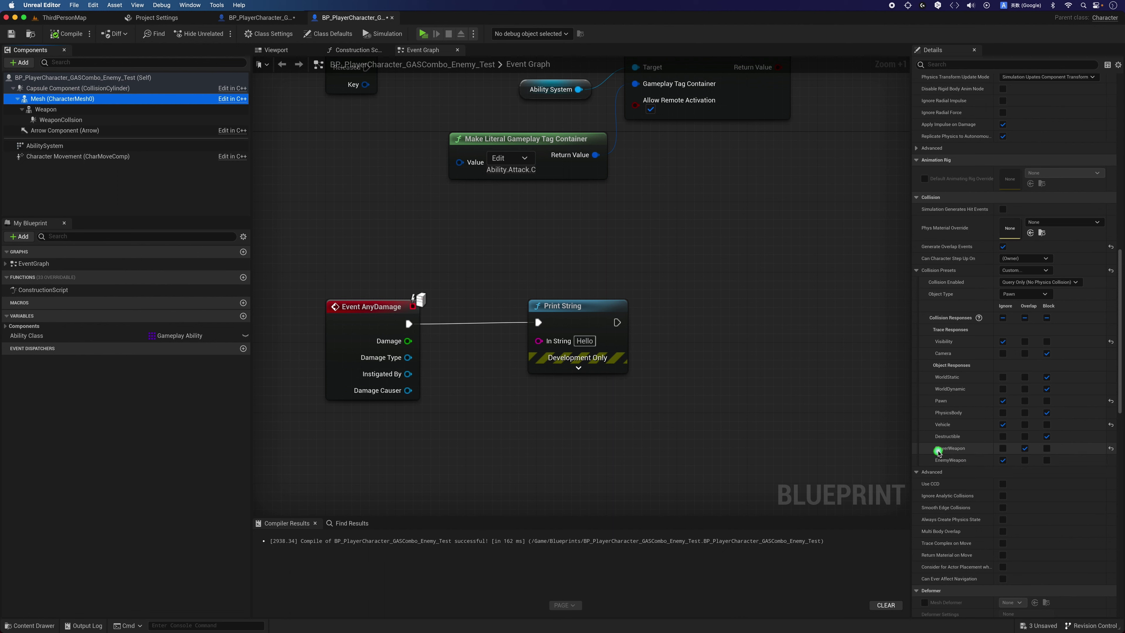
{"action": "left_click", "coordinate": [938, 451]}
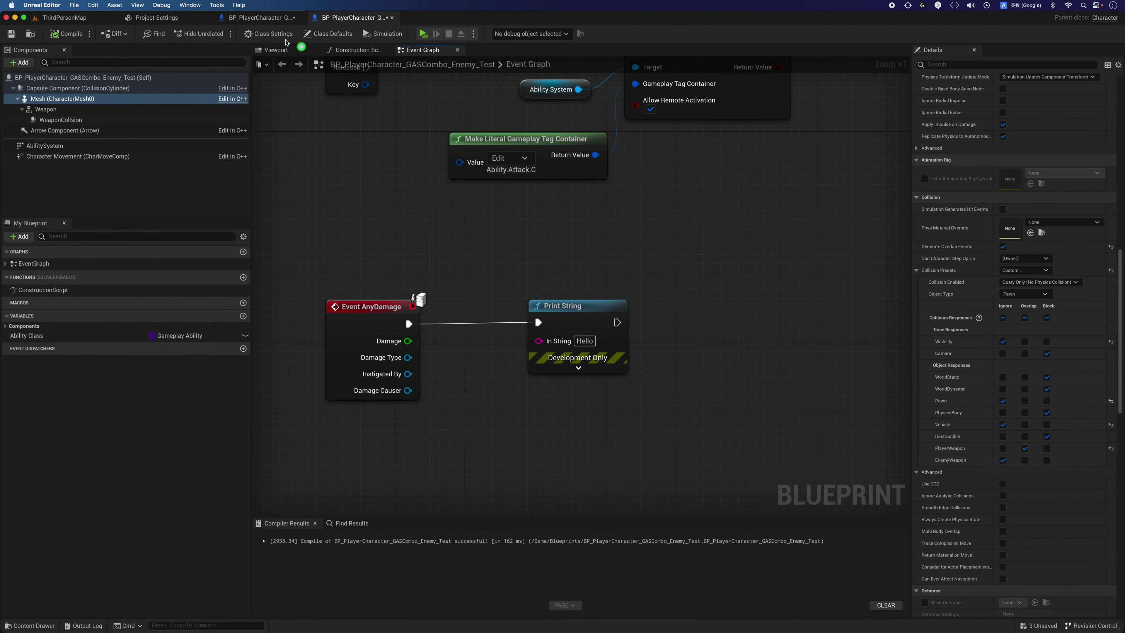
{"action": "left_click", "coordinate": [257, 17]}
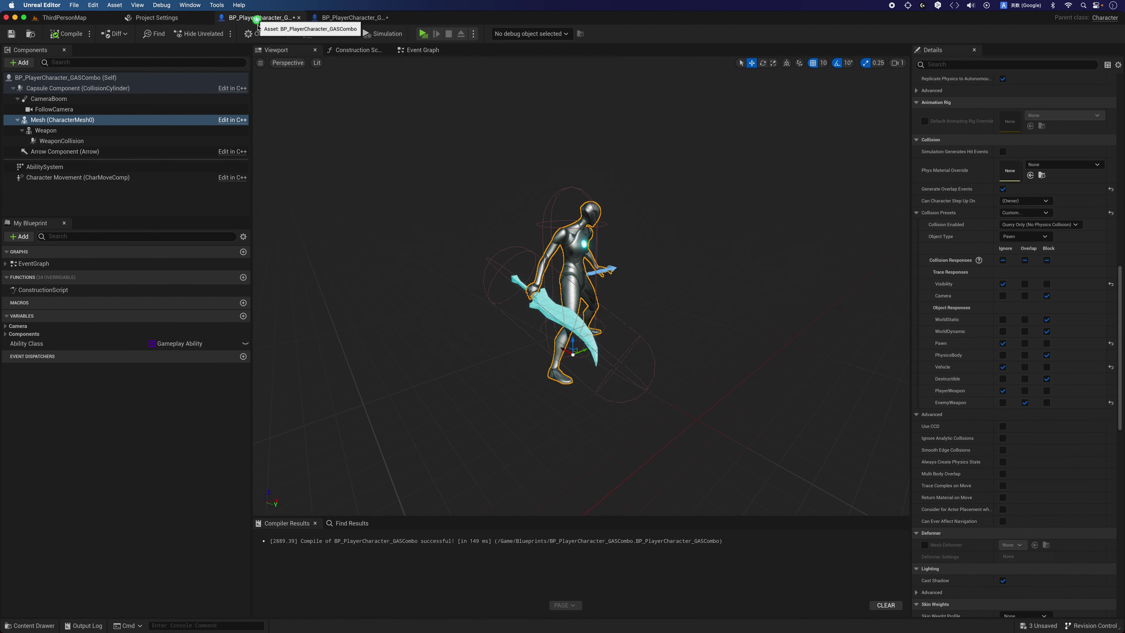
- Connect the overlap event's Other Actor to Apply Damage's Damaged Actor in the GASCombo graph
{"action": "left_click", "coordinate": [419, 54]}
{"action": "scroll", "coordinate": [487, 287], "scroll_direction": "down", "scroll_amount": 3}
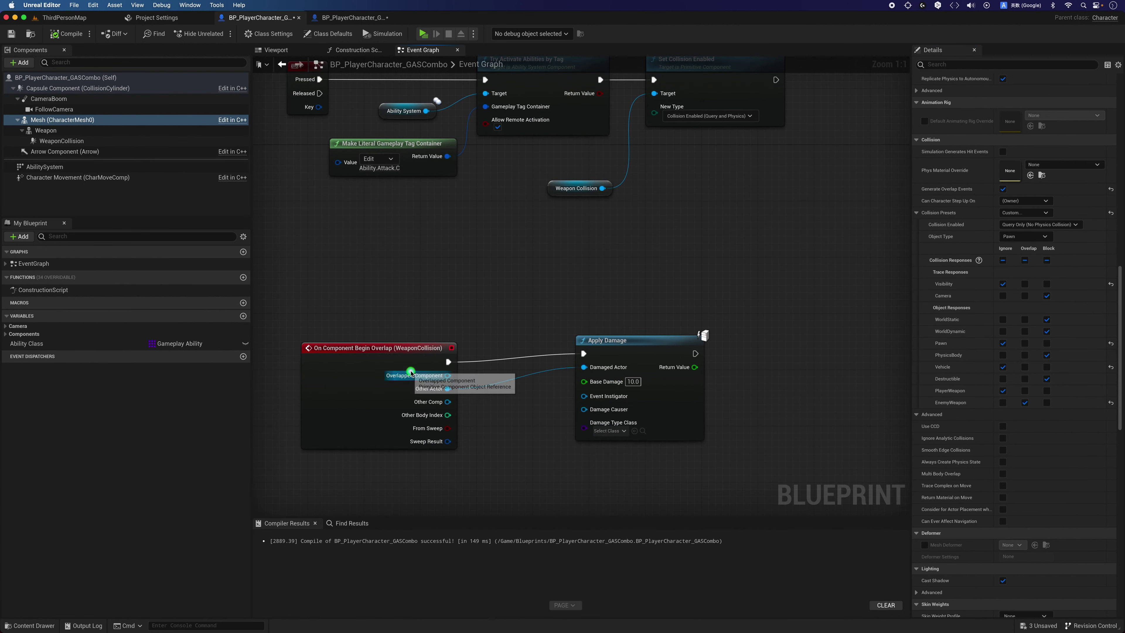
{"action": "left_click", "coordinate": [401, 362]}
{"action": "left_click_drag", "start_coordinate": [587, 348], "coordinate": [579, 355]}
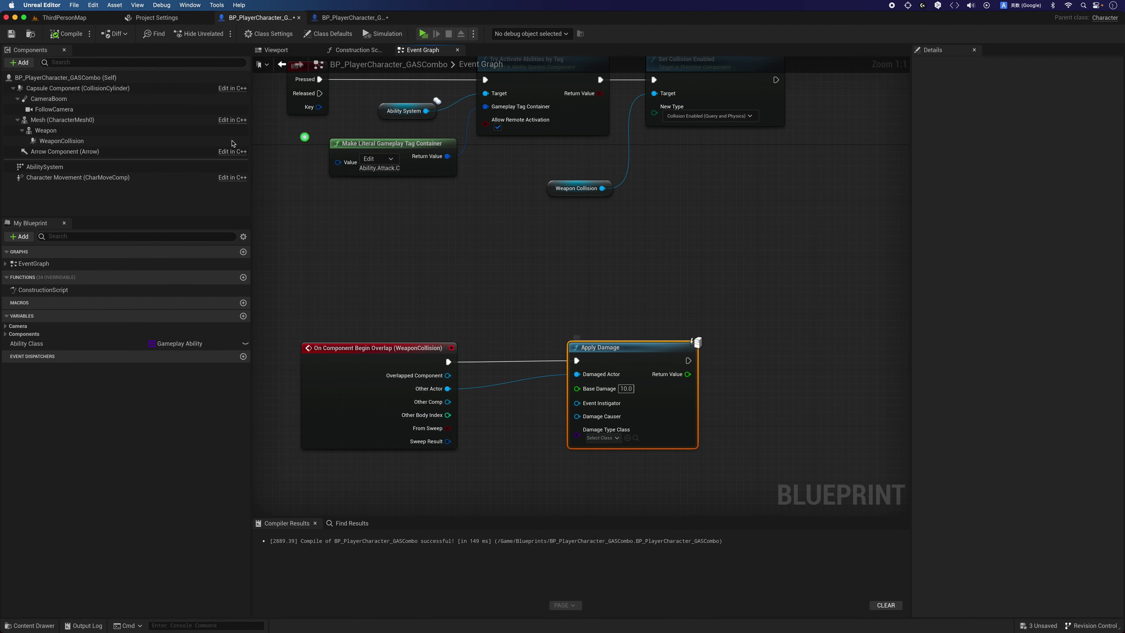
- Check the Event AnyDamage node in the enemy test blueprint and start a play test
{"action": "left_click", "coordinate": [352, 18]}
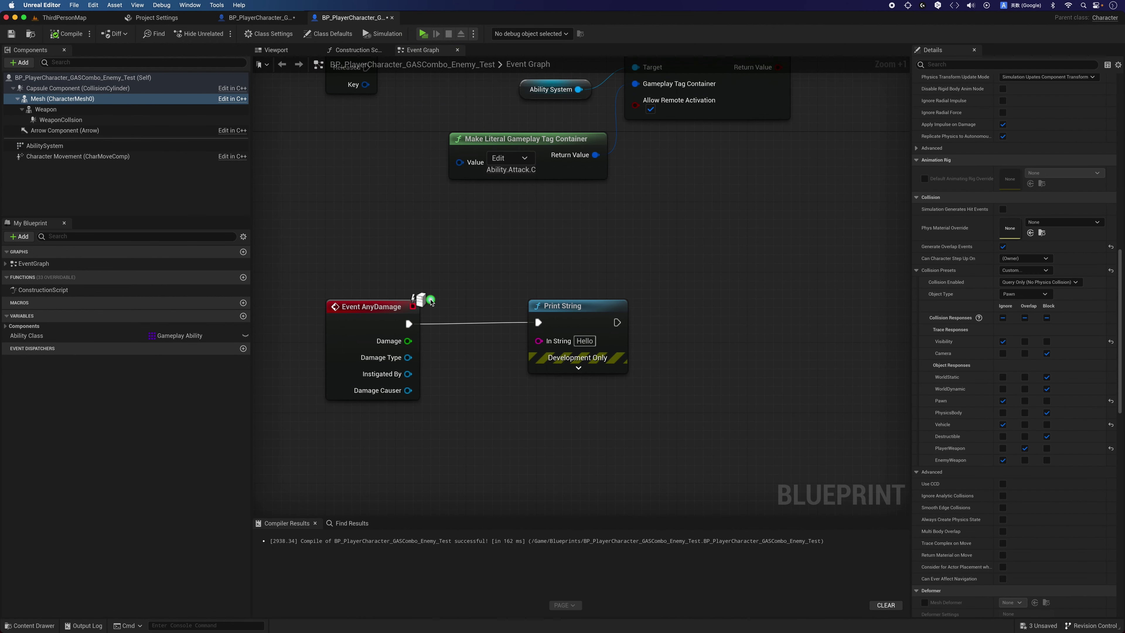
{"action": "left_click", "coordinate": [365, 331]}
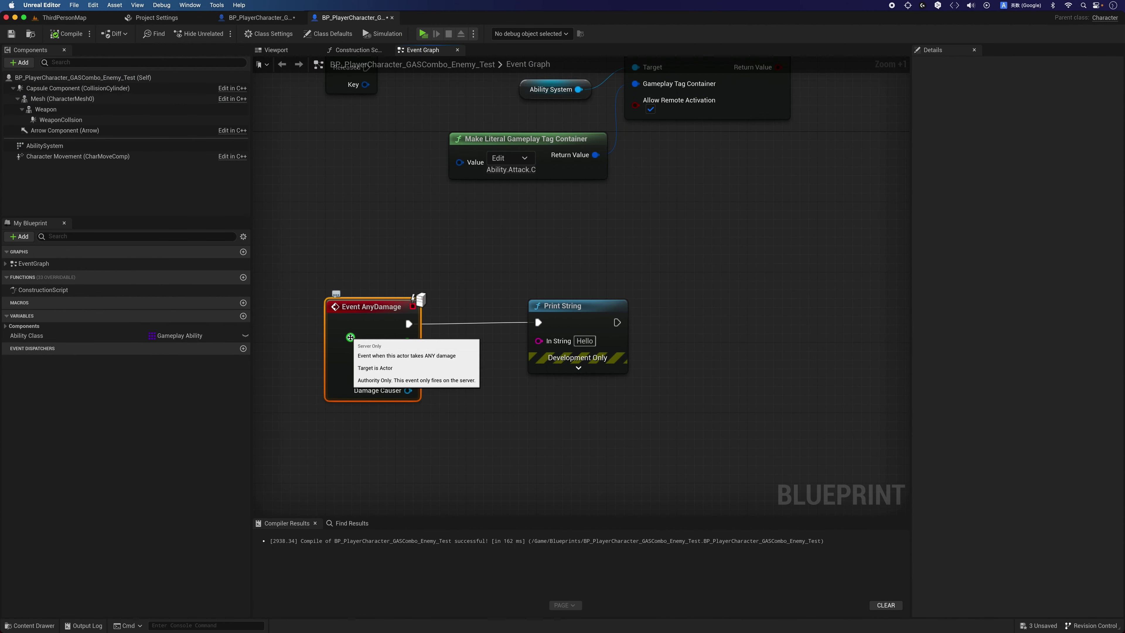
{"action": "left_click", "coordinate": [544, 306]}
{"action": "left_click", "coordinate": [428, 207]}
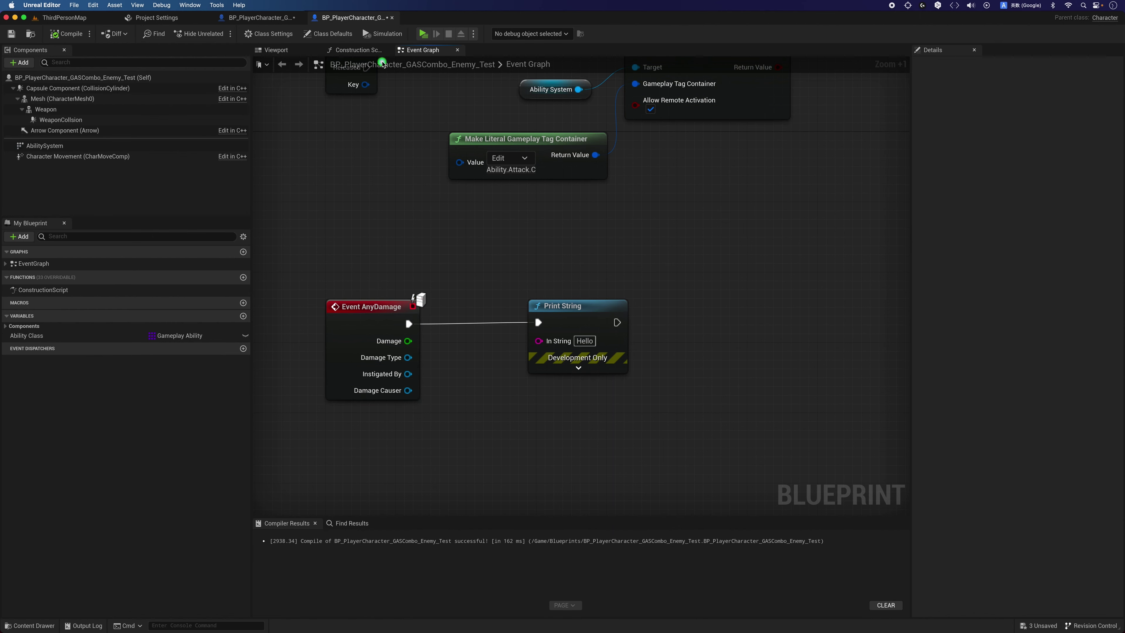
{"action": "left_click", "coordinate": [423, 34]}
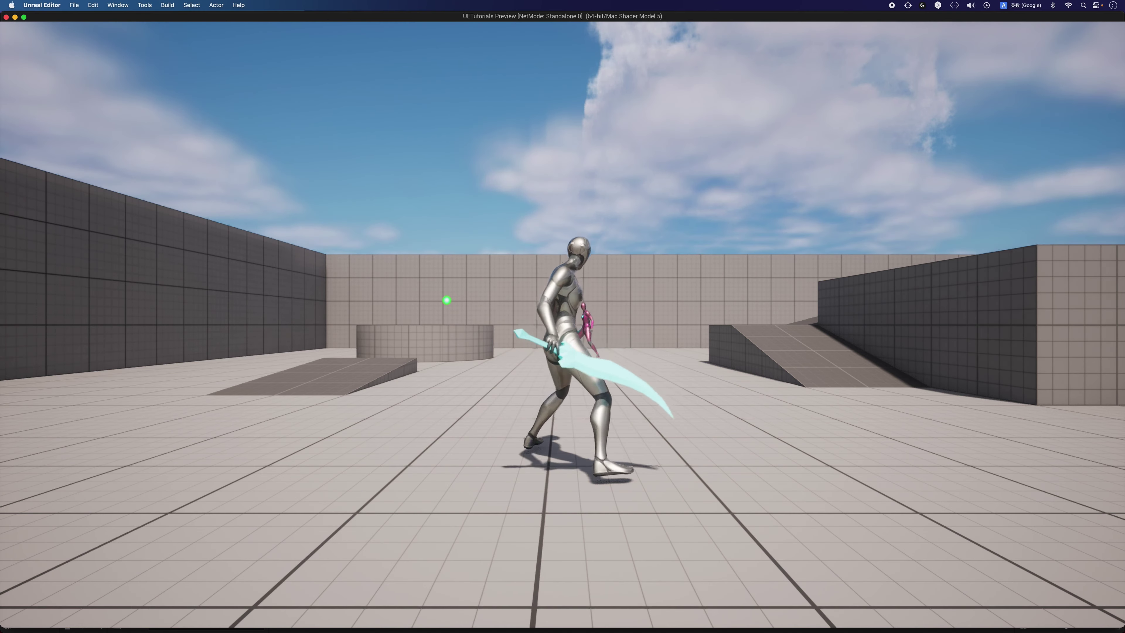
- Run to the pink enemy and hit it with three sword swings to print Hello
{"action": "key", "text": "w"}
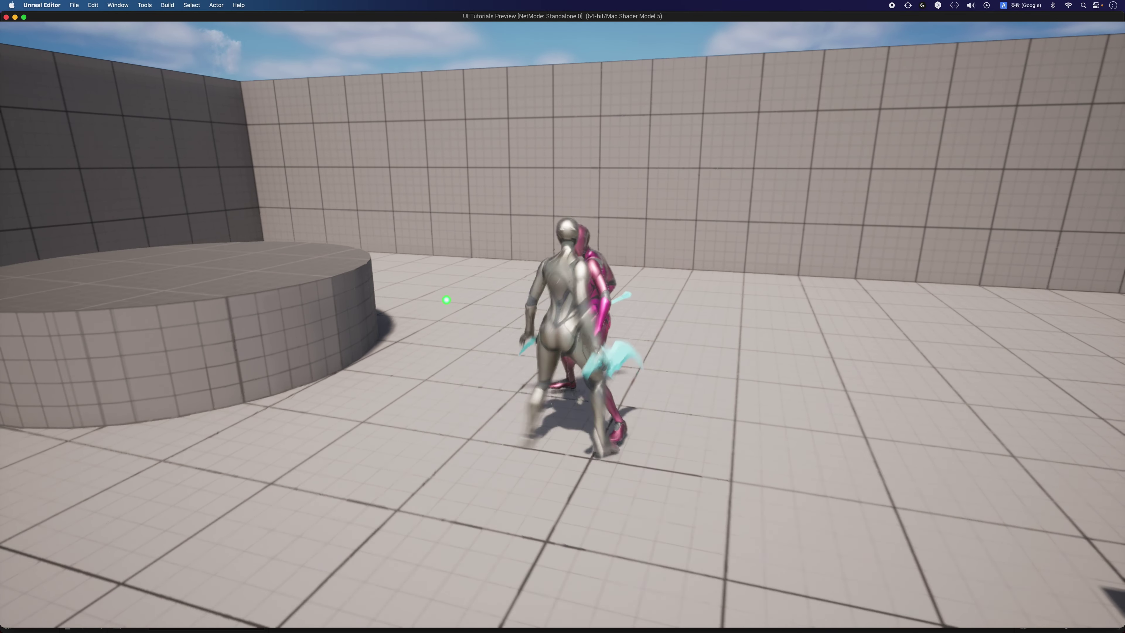
{"action": "left_click", "coordinate": [446, 300]}
{"action": "left_click", "coordinate": [447, 300]}
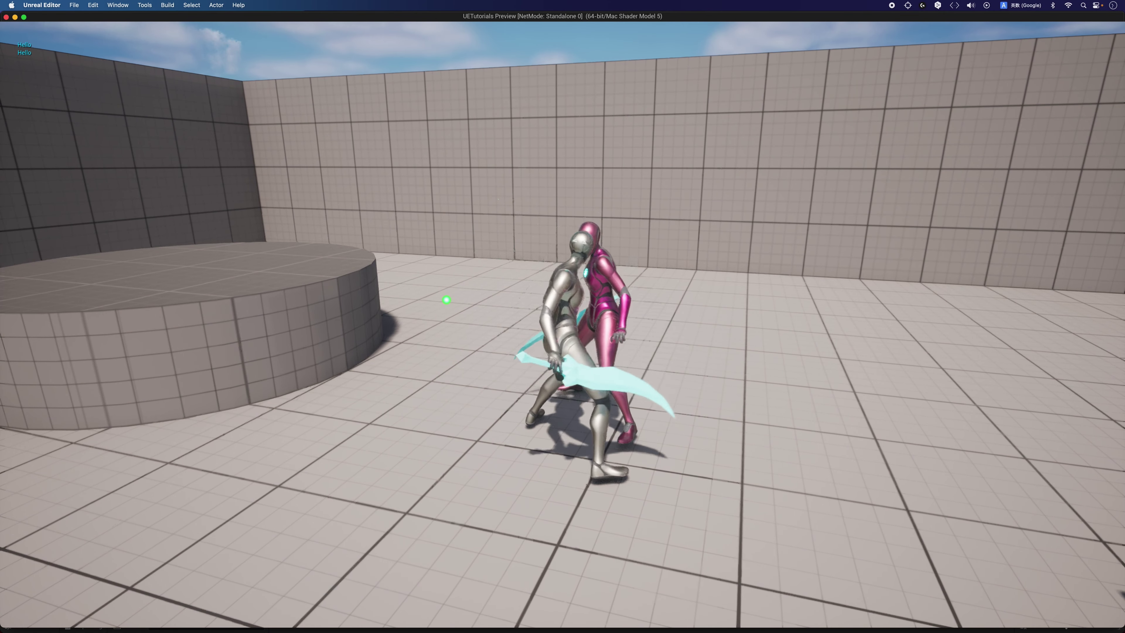
{"action": "left_click", "coordinate": [447, 300]}
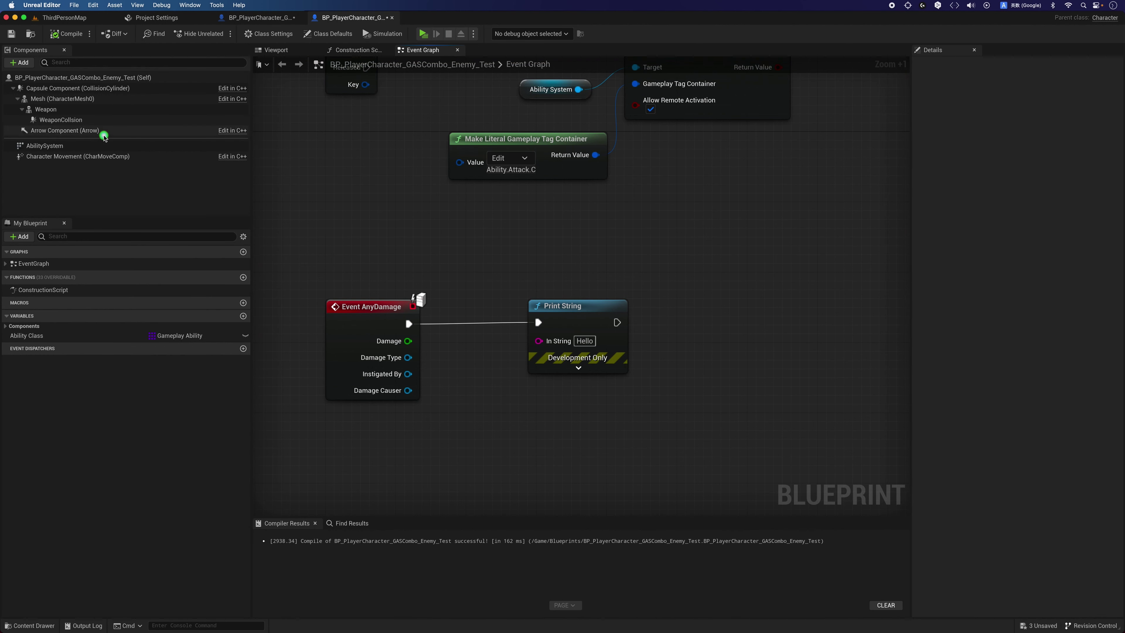
- Compile and save the enemy test blueprint, then move GASCombo's Weapon Collision node beneath Set Collision Enabled
{"action": "left_click", "coordinate": [66, 33]}
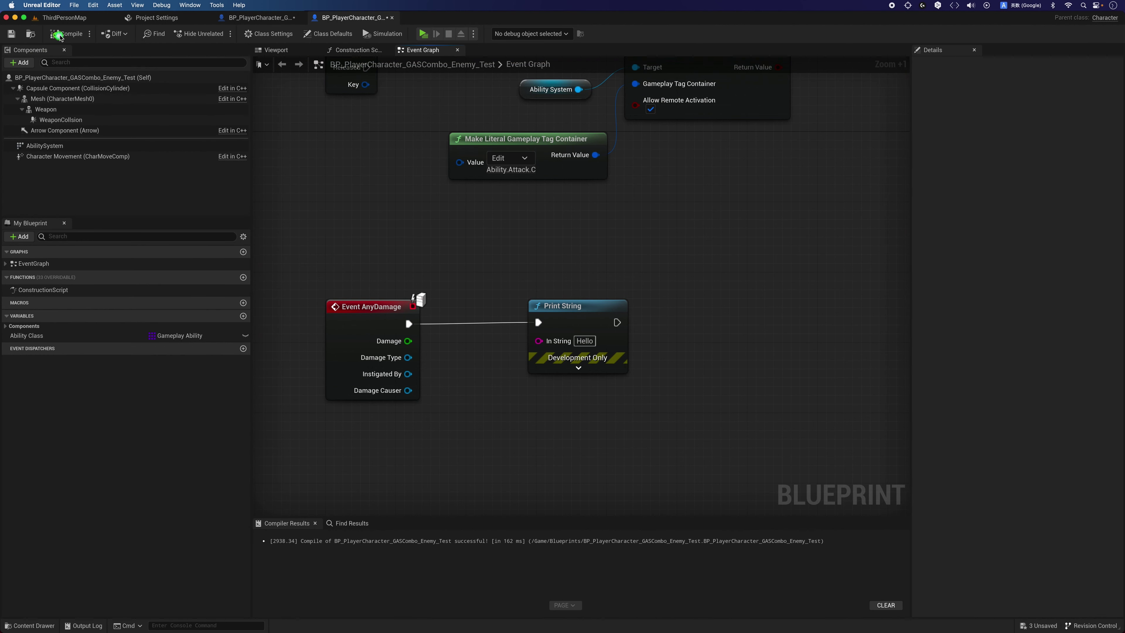
{"action": "left_click", "coordinate": [12, 38]}
{"action": "left_click", "coordinate": [259, 17]}
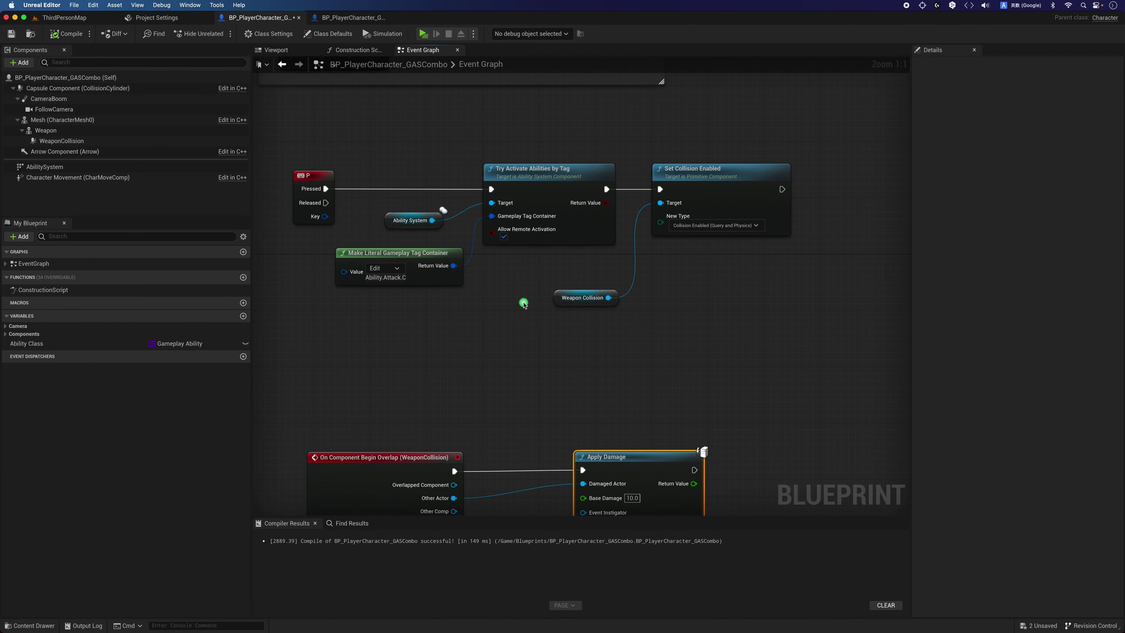
{"action": "left_click", "coordinate": [582, 294]}
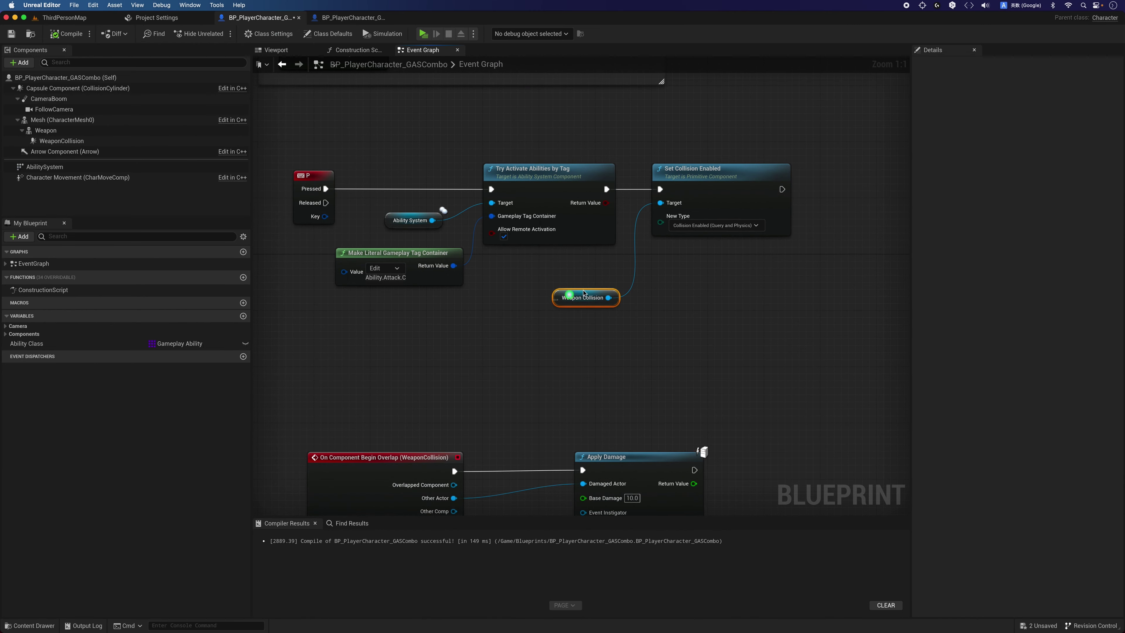
{"action": "left_click_drag", "start_coordinate": [553, 300], "coordinate": [652, 250]}
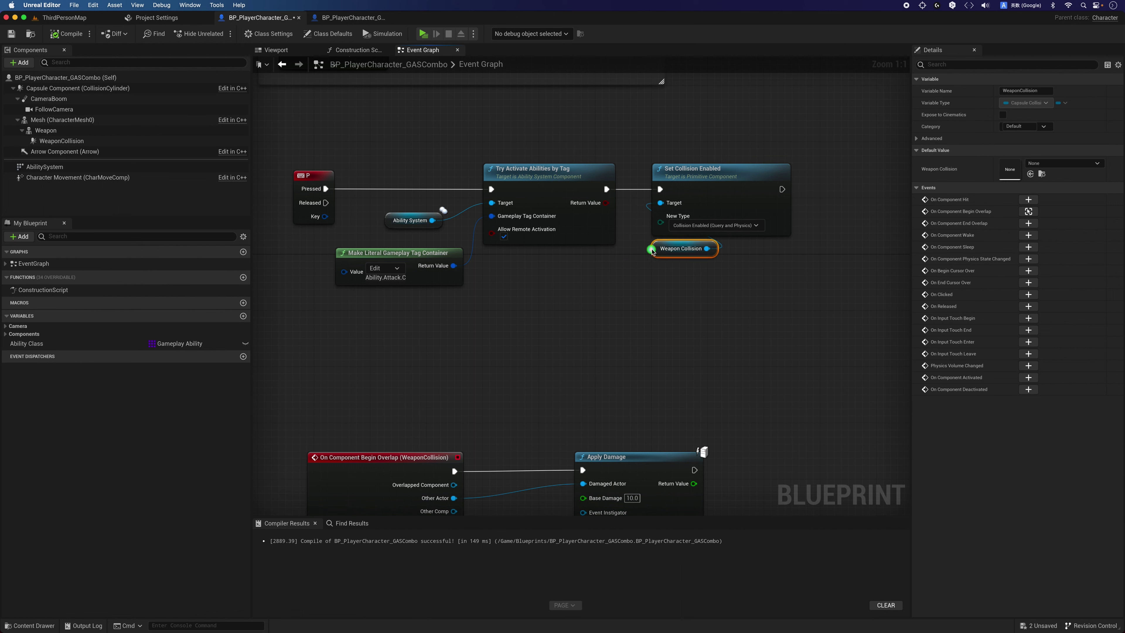
{"action": "left_click", "coordinate": [609, 300]}
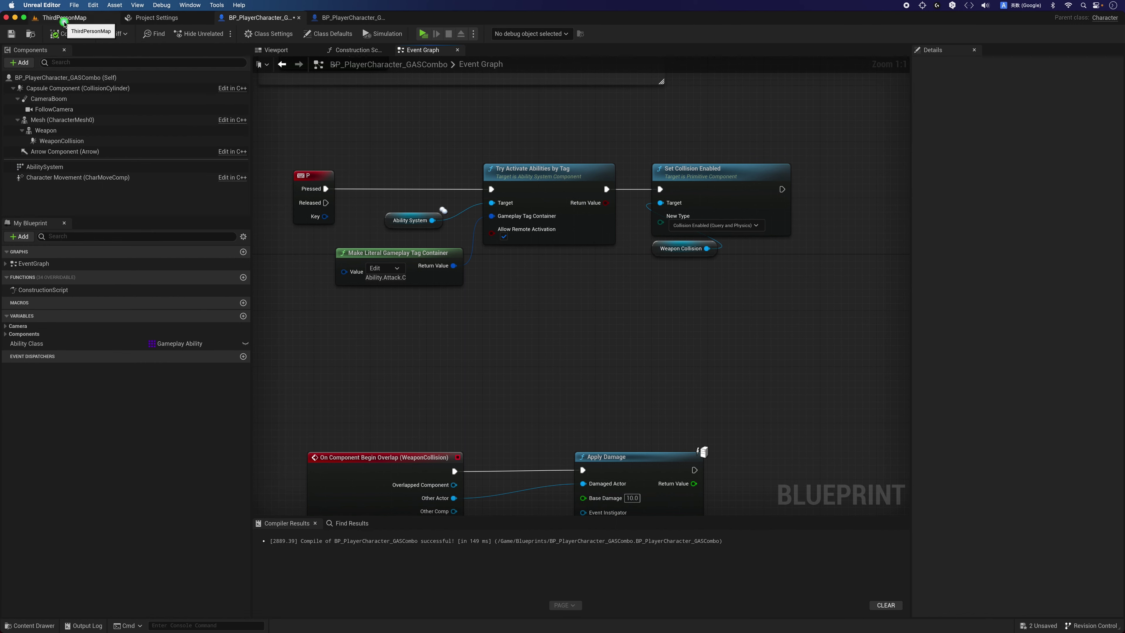
- On the ThirdPersonMap level, browse the Content Drawer's Blueprints folder and bring up its create-asset menu
{"action": "left_click", "coordinate": [64, 20]}
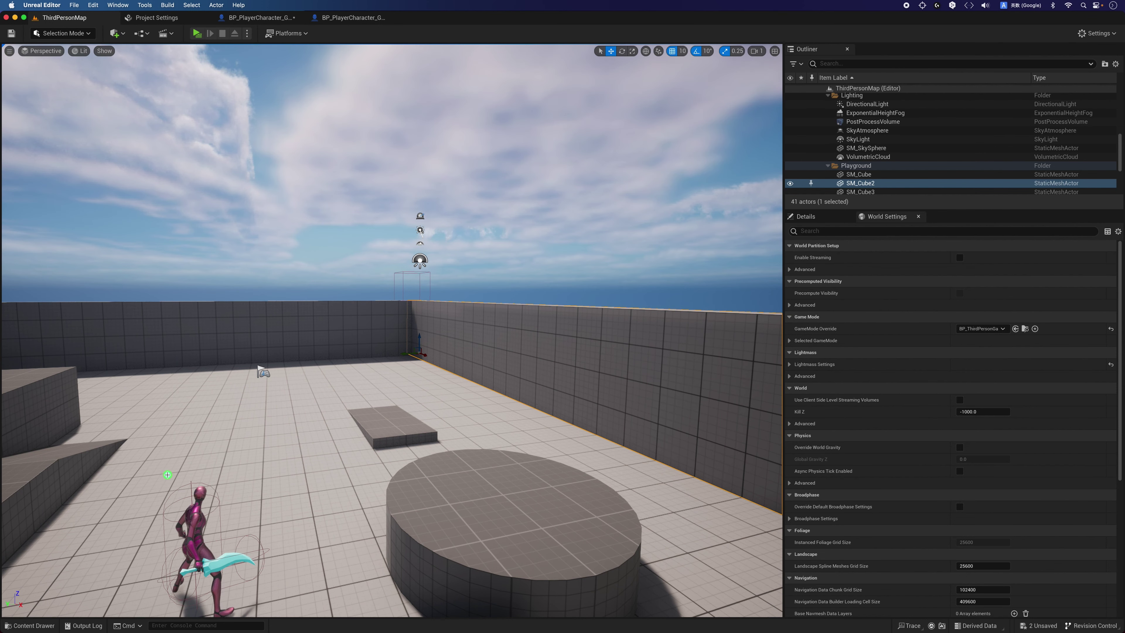
{"action": "left_click", "coordinate": [29, 625]}
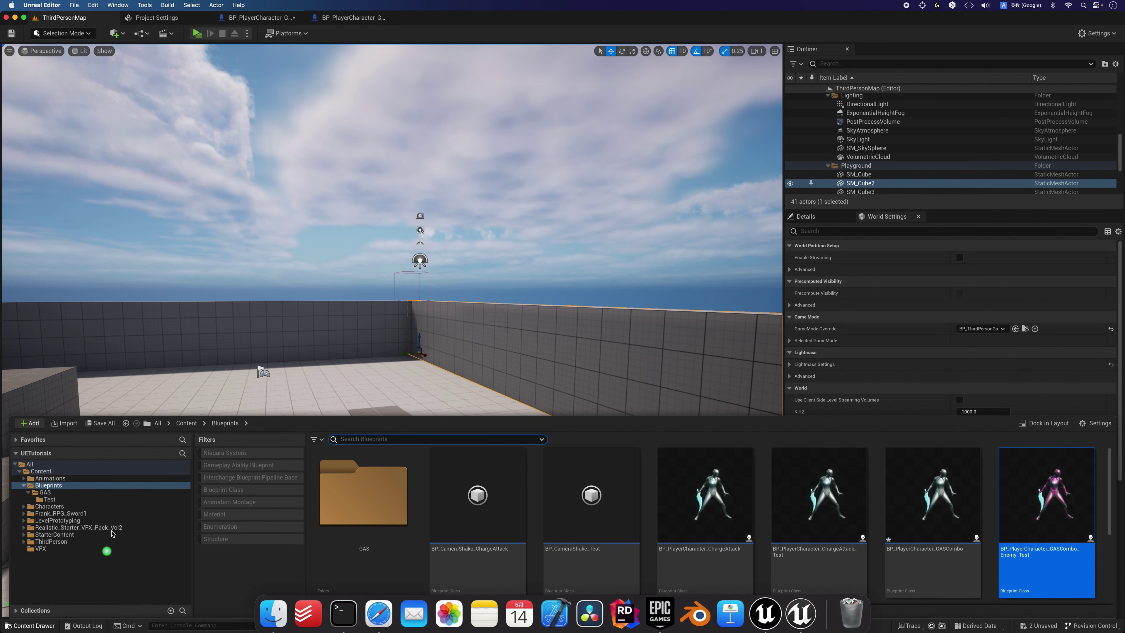
{"action": "left_click", "coordinate": [101, 491]}
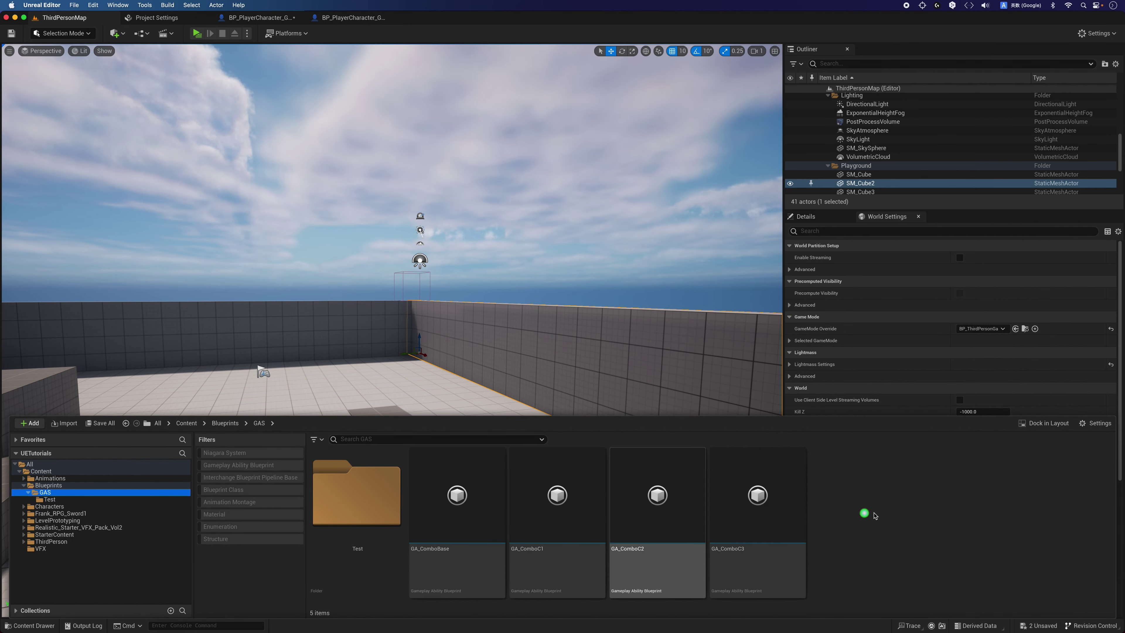
{"action": "left_click", "coordinate": [49, 485]}
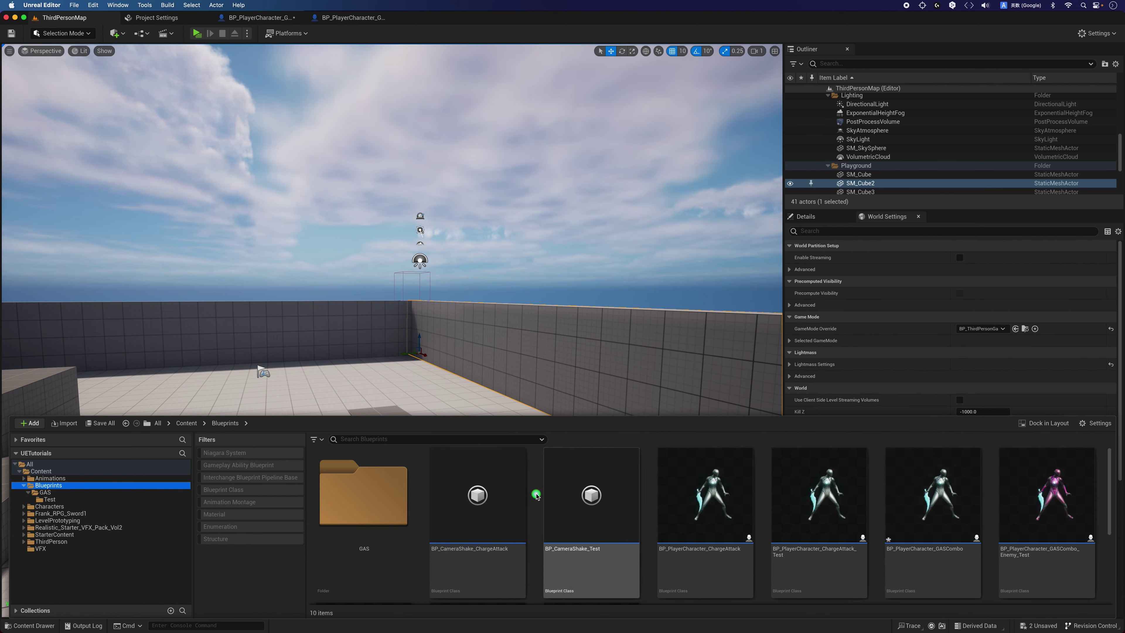
{"action": "scroll", "coordinate": [536, 492], "scroll_direction": "down", "scroll_amount": 3}
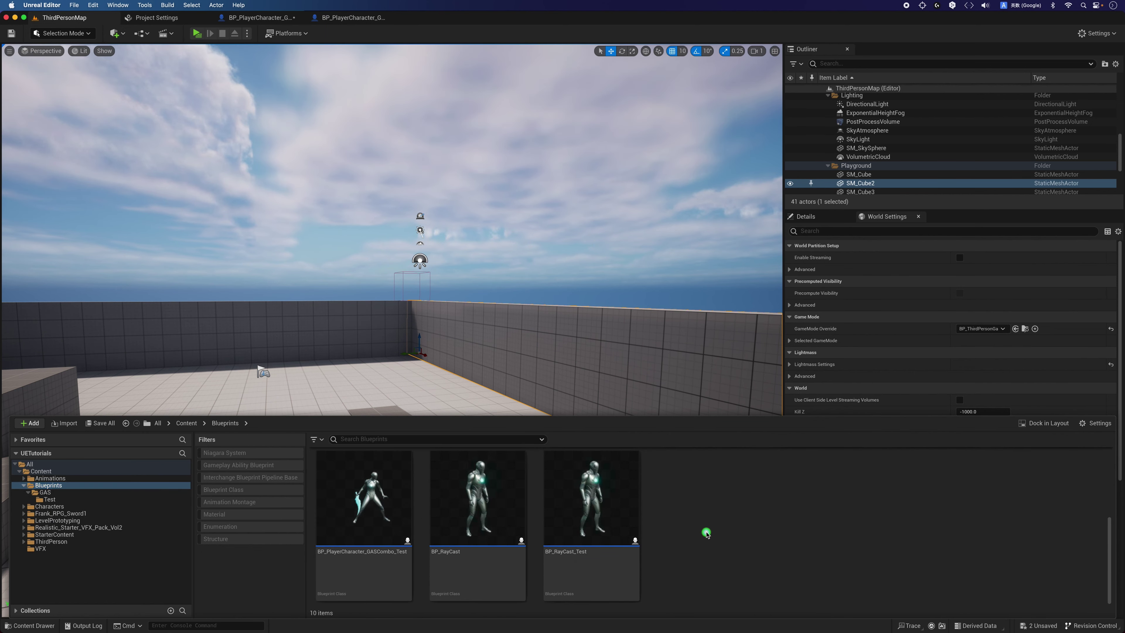
{"action": "right_click", "coordinate": [704, 529]}
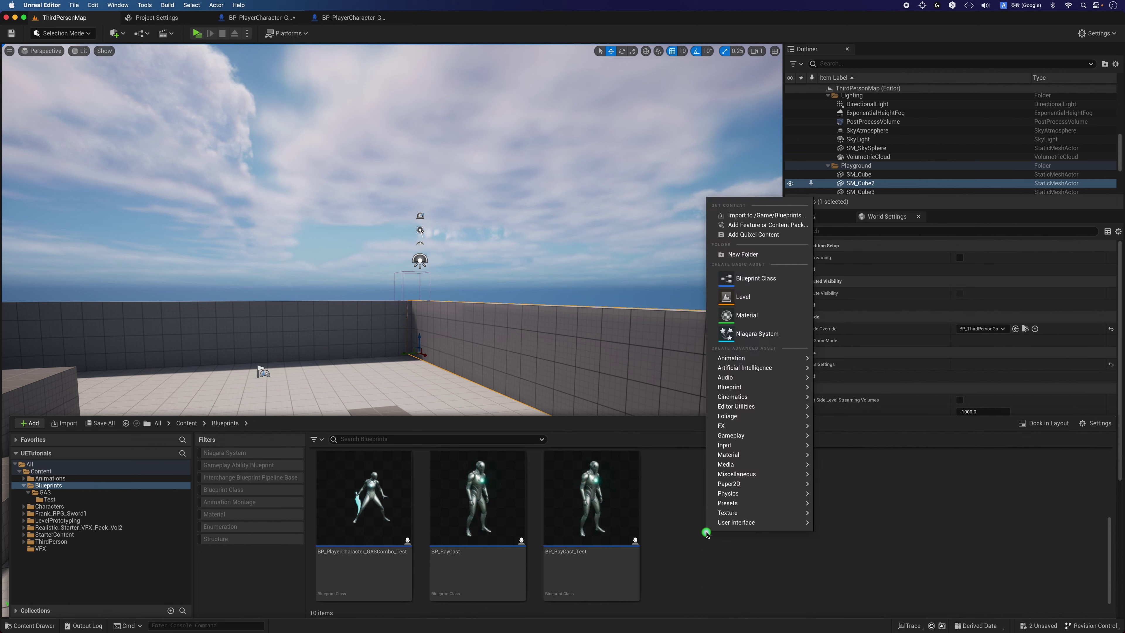
- Create a new Blueprint class with AnimNotifyState, found in All Classes, as its parent
{"action": "left_click", "coordinate": [744, 279]}
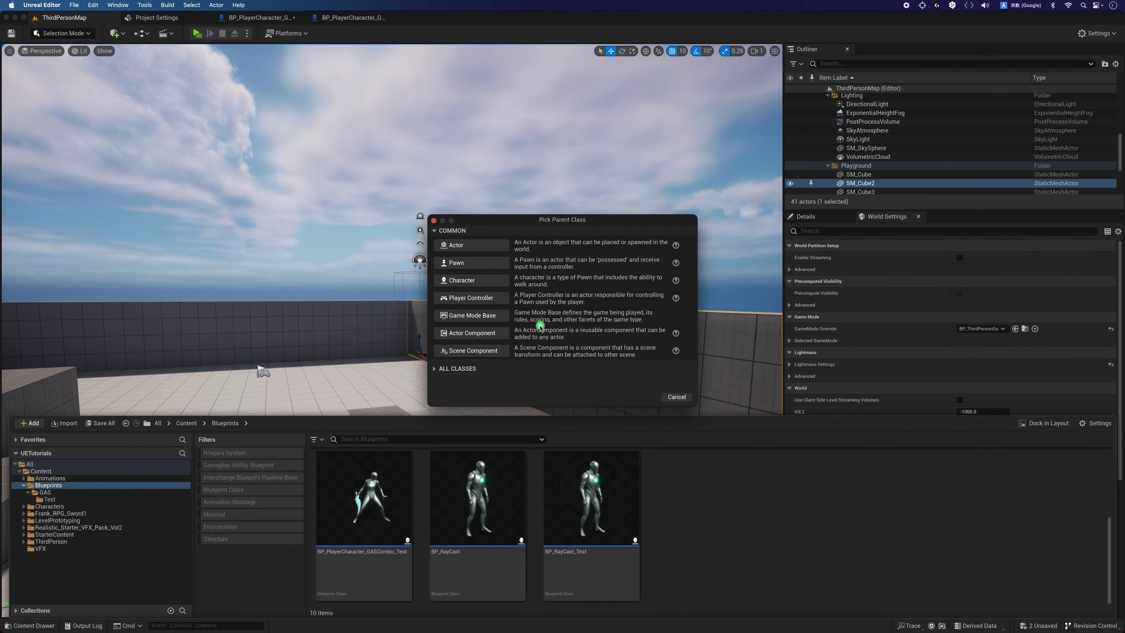
{"action": "left_click", "coordinate": [433, 370]}
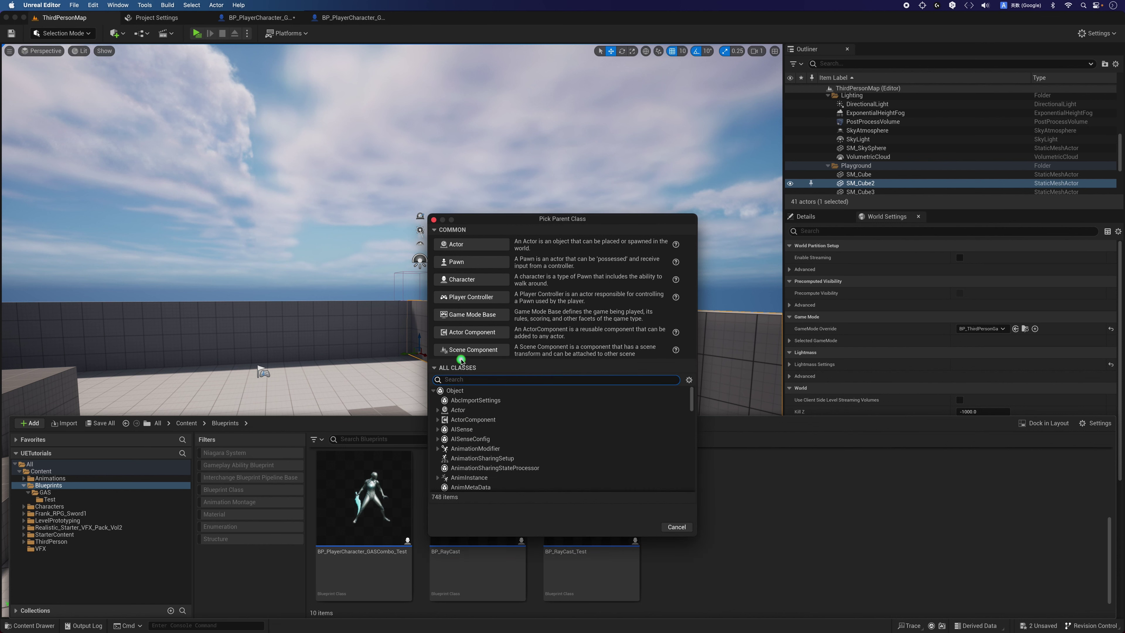
{"action": "type", "text": "otify "}
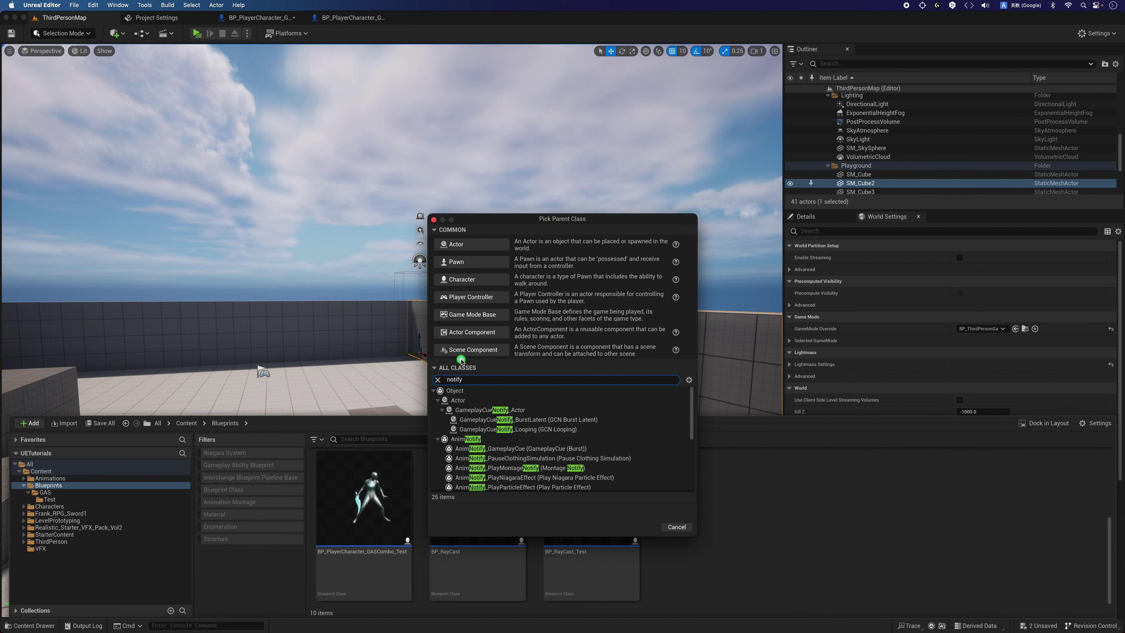
{"action": "type", "text": "anim"}
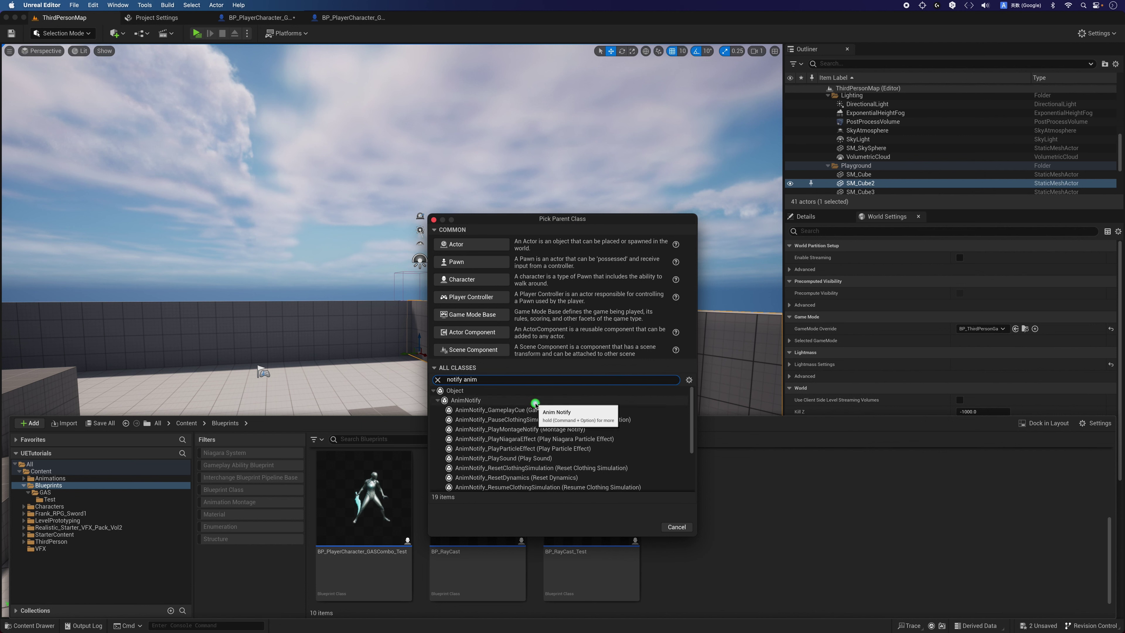
{"action": "type", "text": "state"}
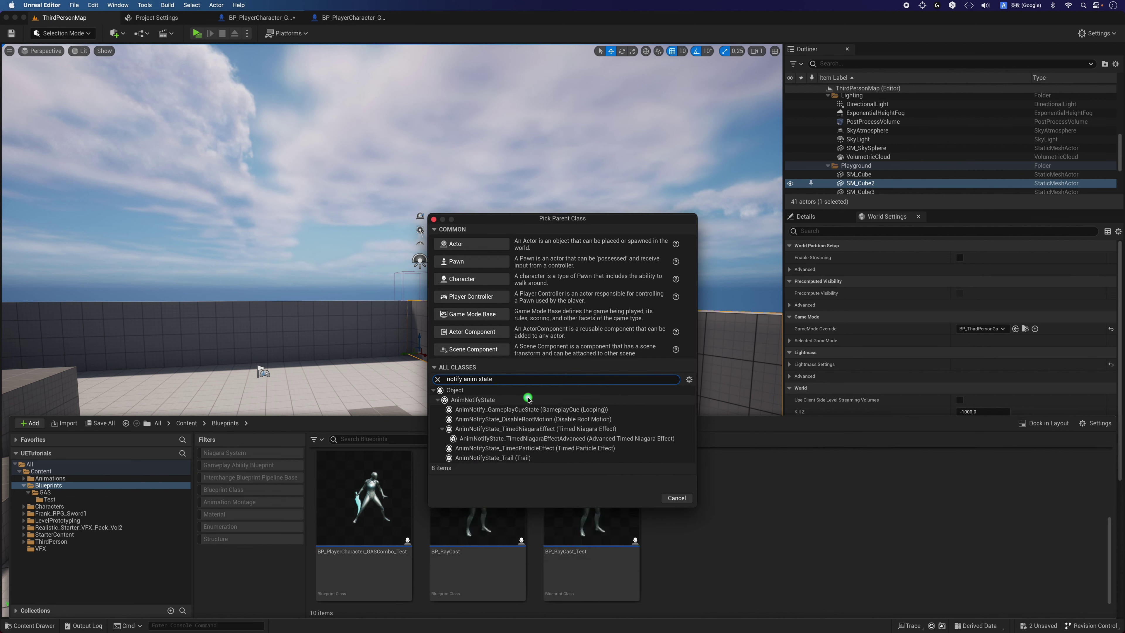
{"action": "left_click", "coordinate": [458, 400]}
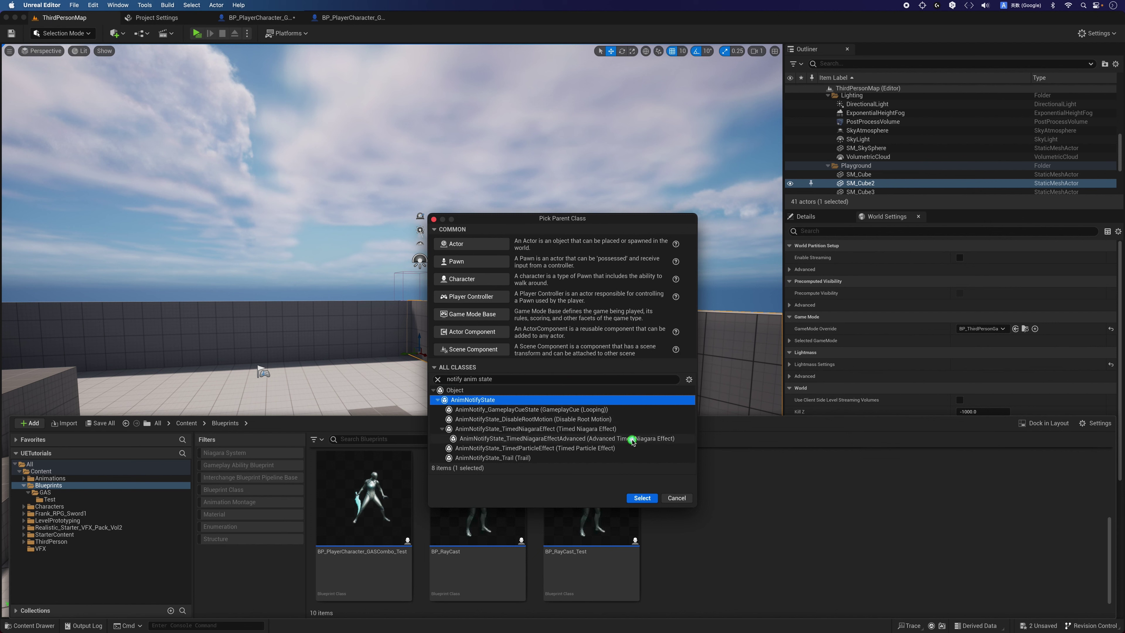
{"action": "left_click", "coordinate": [642, 498]}
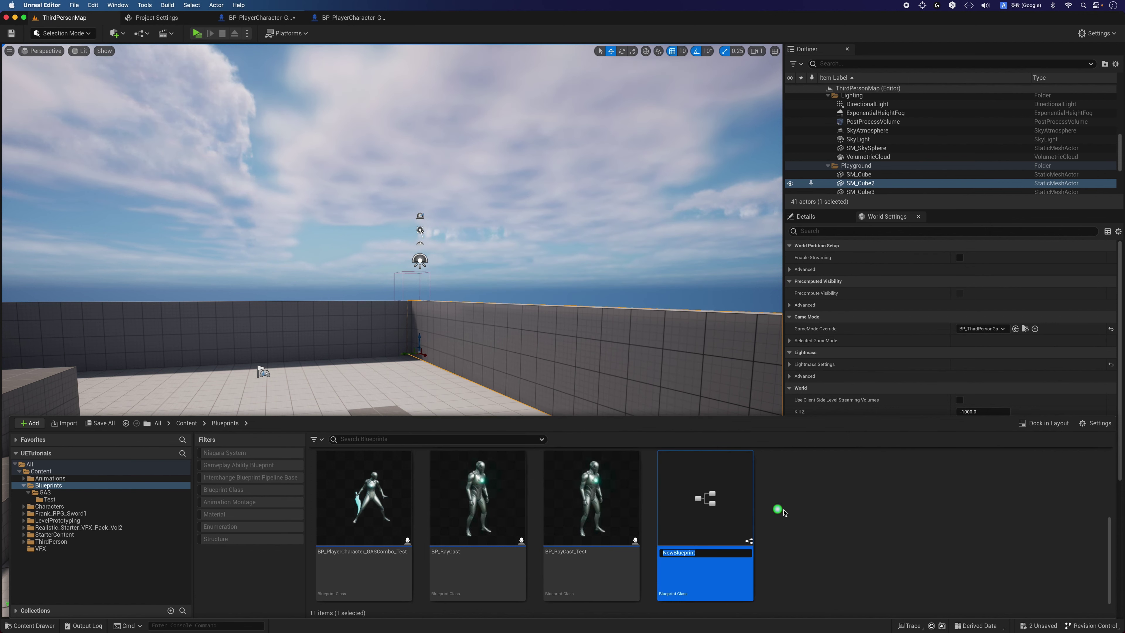
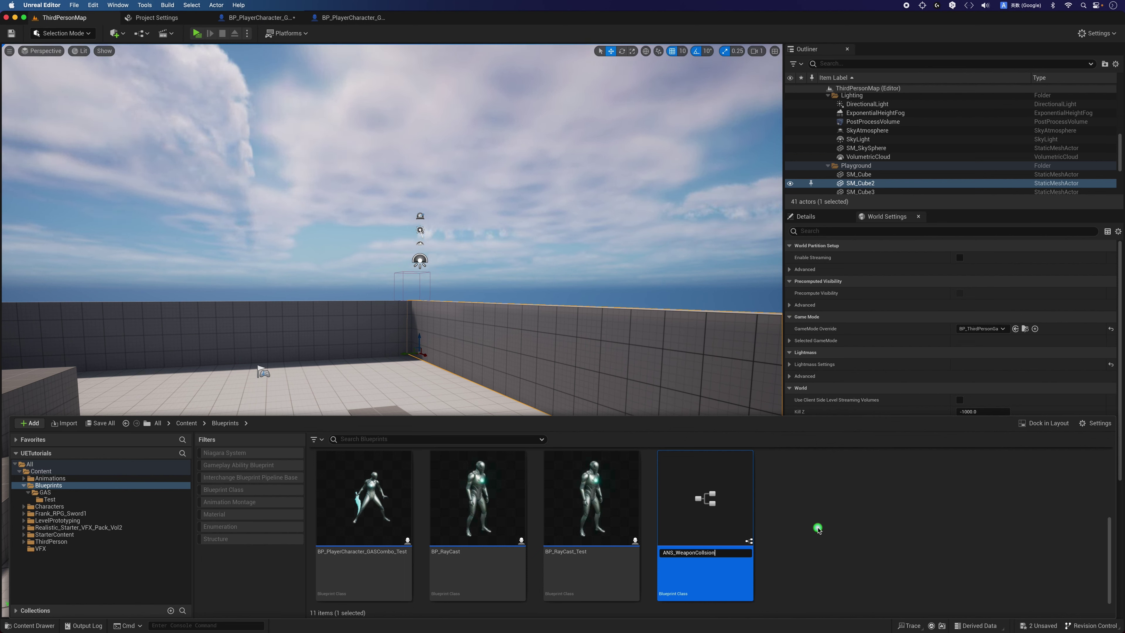
- Commit the ANS_WeaponCollision name, open the blueprint, and override Received Notify Begin
{"action": "key", "text": "Return"}
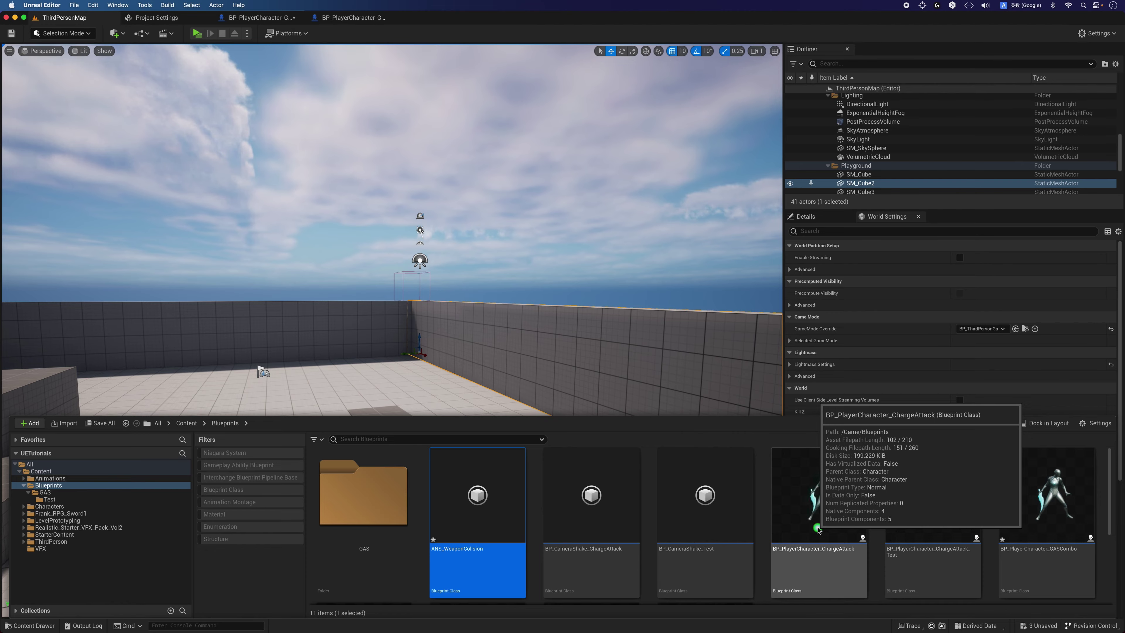
{"action": "key", "text": "Return"}
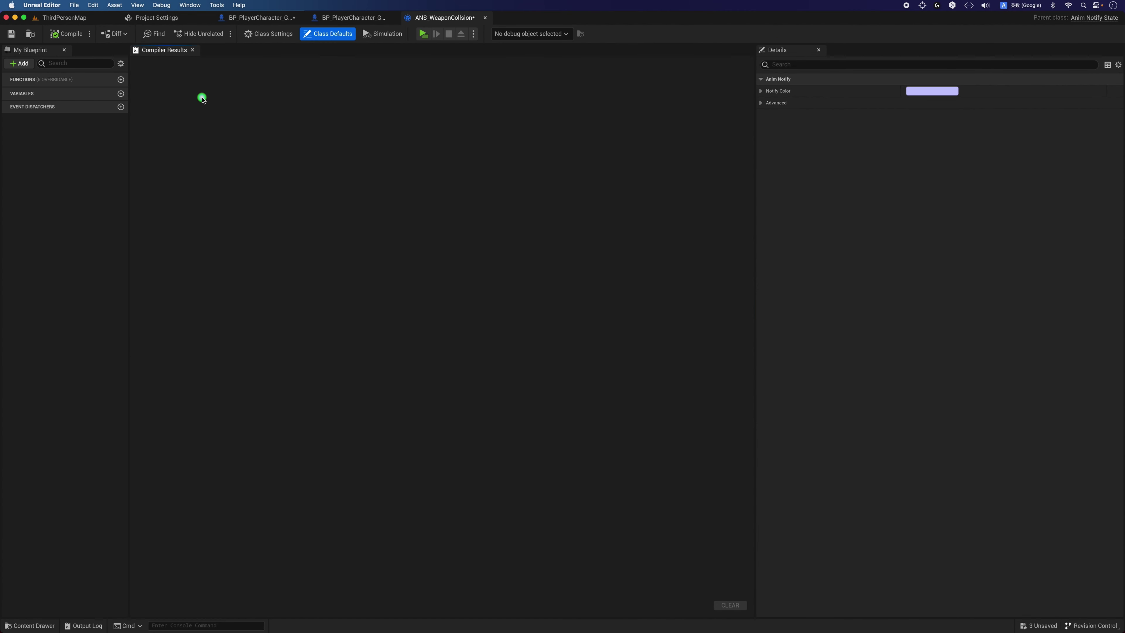
{"action": "left_click", "coordinate": [92, 80]}
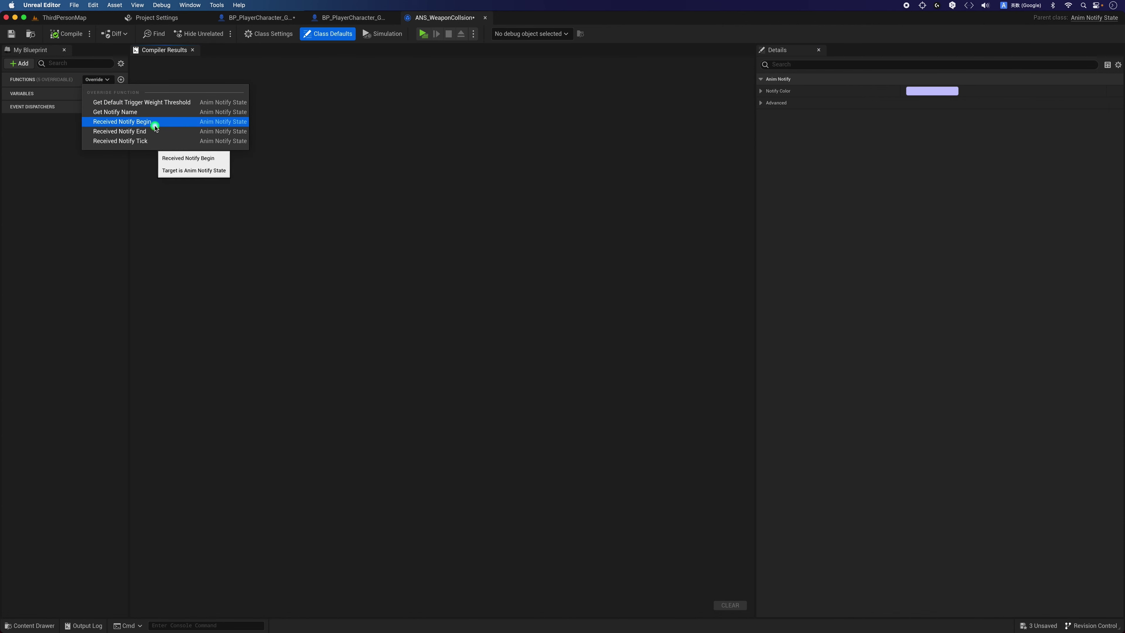
{"action": "left_click", "coordinate": [33, 84]}
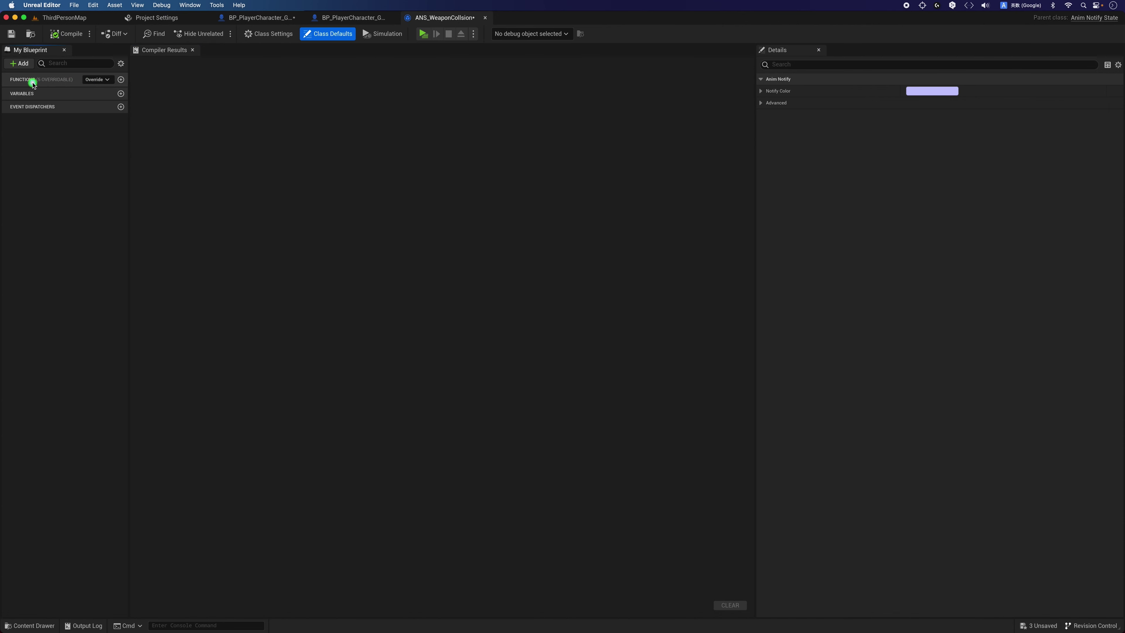
{"action": "left_click", "coordinate": [105, 81]}
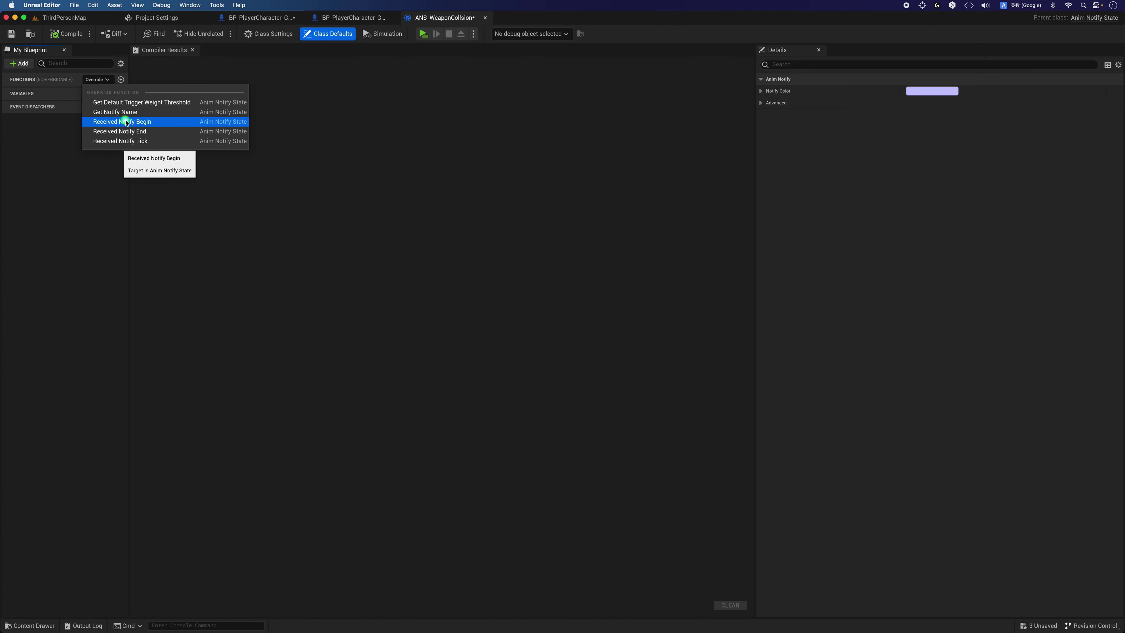
{"action": "left_click", "coordinate": [158, 122]}
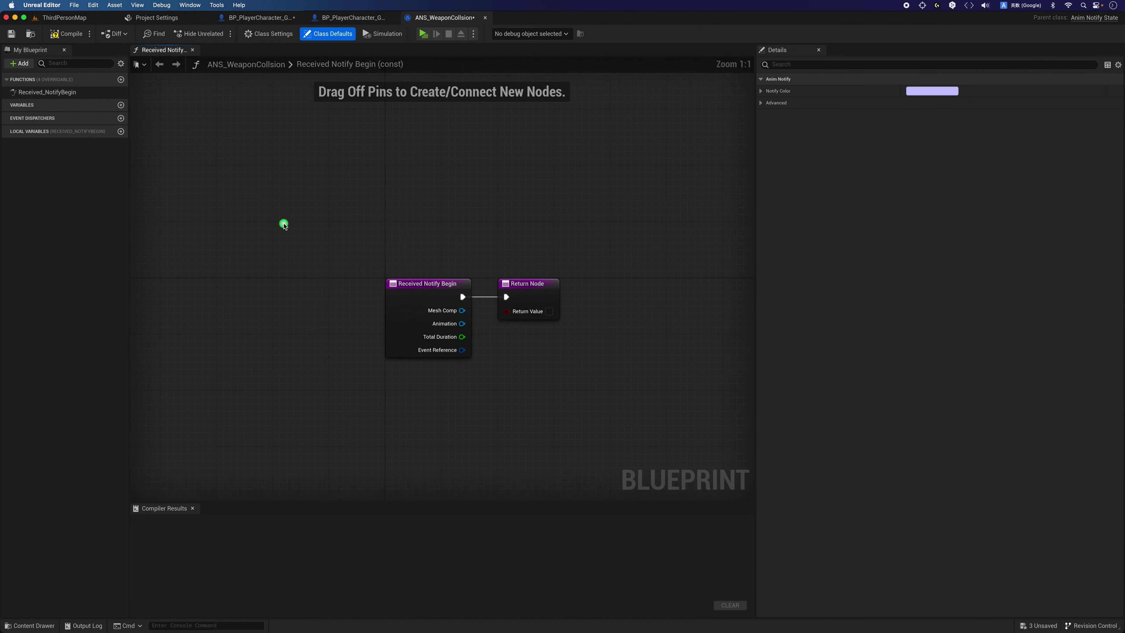
- Arrange the event and Return nodes, then add a Get Owner node fed by Mesh Comp
{"action": "left_click_drag", "start_coordinate": [422, 297], "coordinate": [232, 297]}
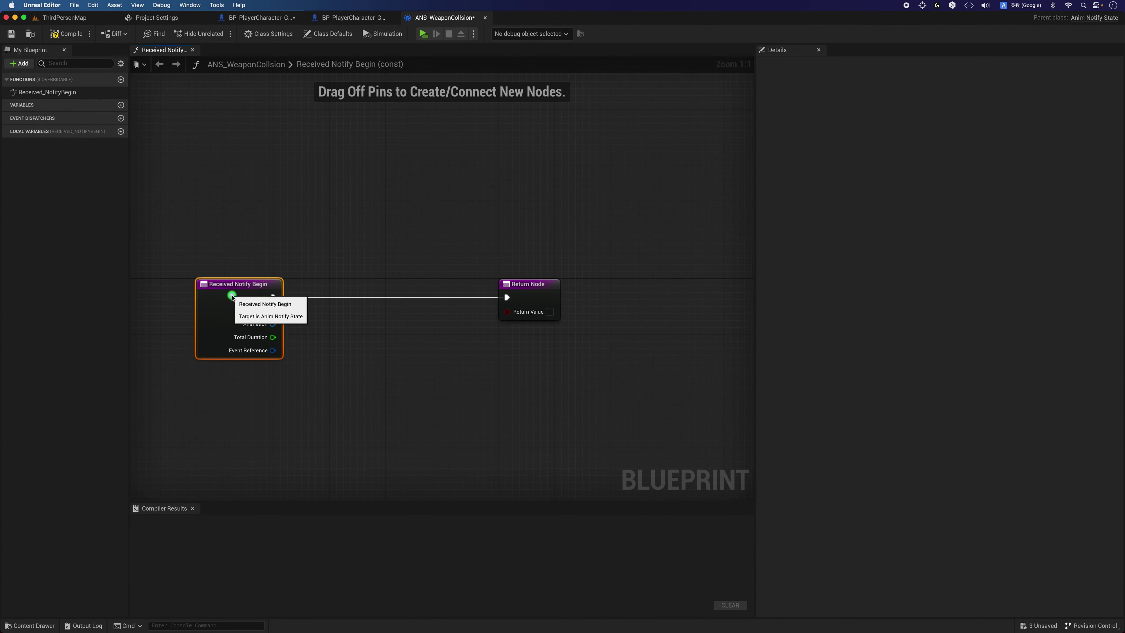
{"action": "left_click_drag", "start_coordinate": [495, 284], "coordinate": [502, 284]}
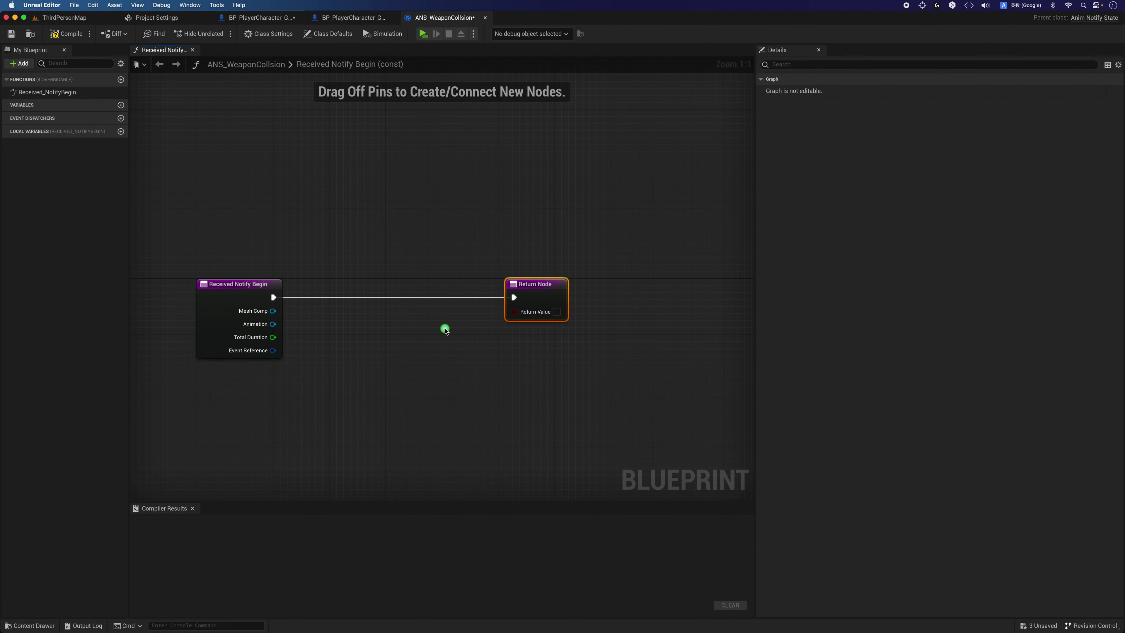
{"action": "left_click", "coordinate": [387, 346]}
{"action": "right_click_drag", "start_coordinate": [386, 345], "coordinate": [468, 311]}
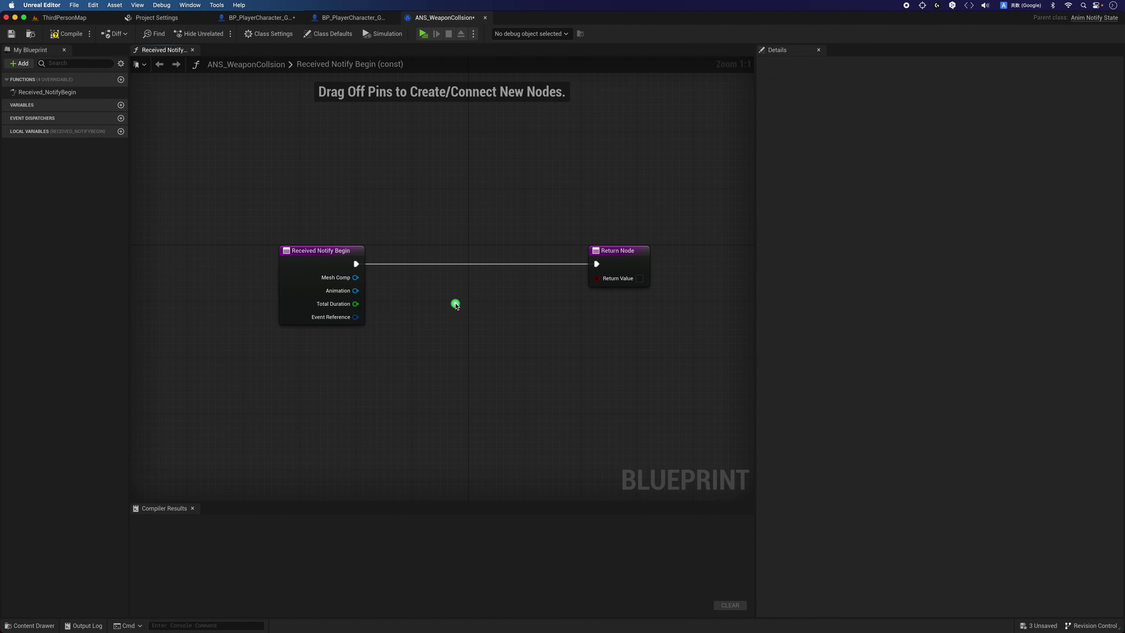
{"action": "scroll", "coordinate": [456, 305], "scroll_direction": "up", "scroll_amount": 2}
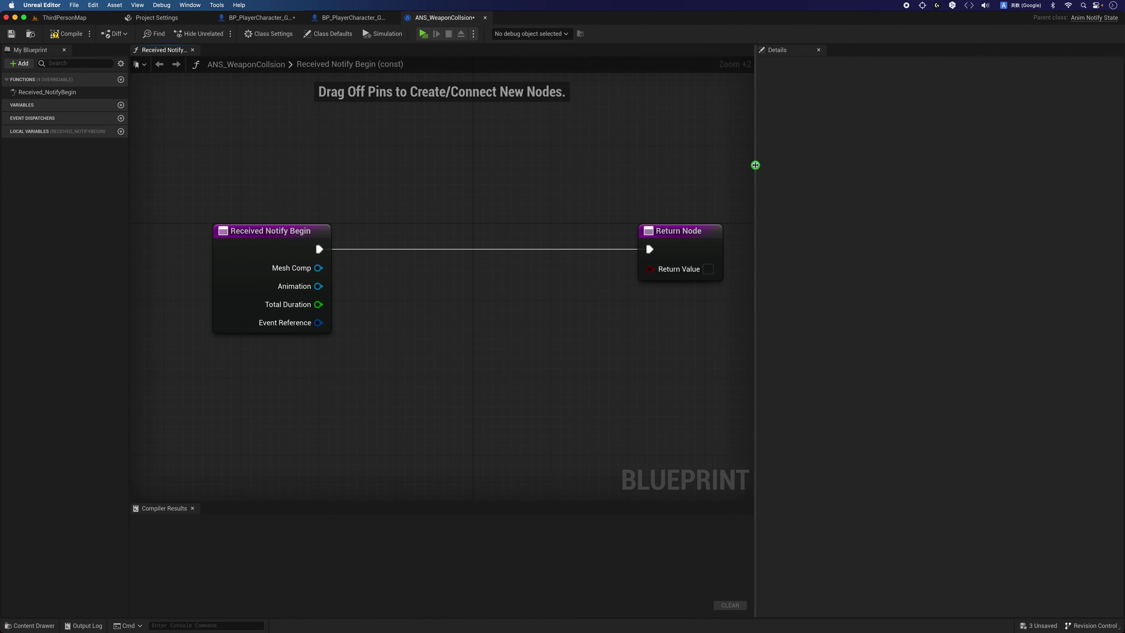
{"action": "left_click_drag", "start_coordinate": [757, 165], "coordinate": [917, 142]}
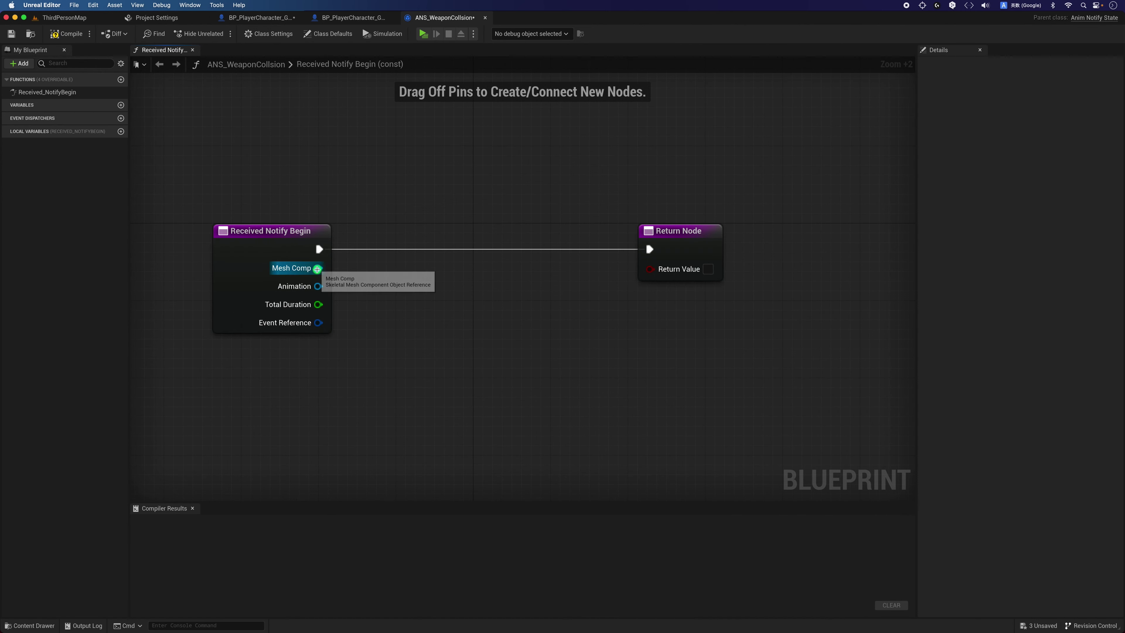
{"action": "left_click_drag", "start_coordinate": [318, 268], "coordinate": [384, 322]}
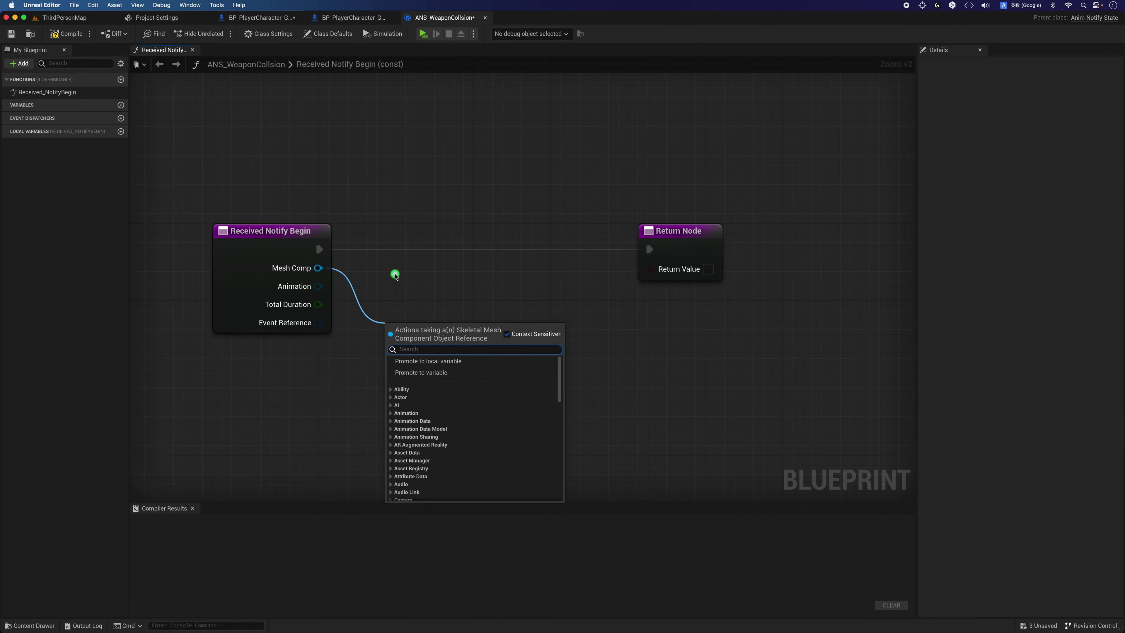
{"action": "type", "text": "get "}
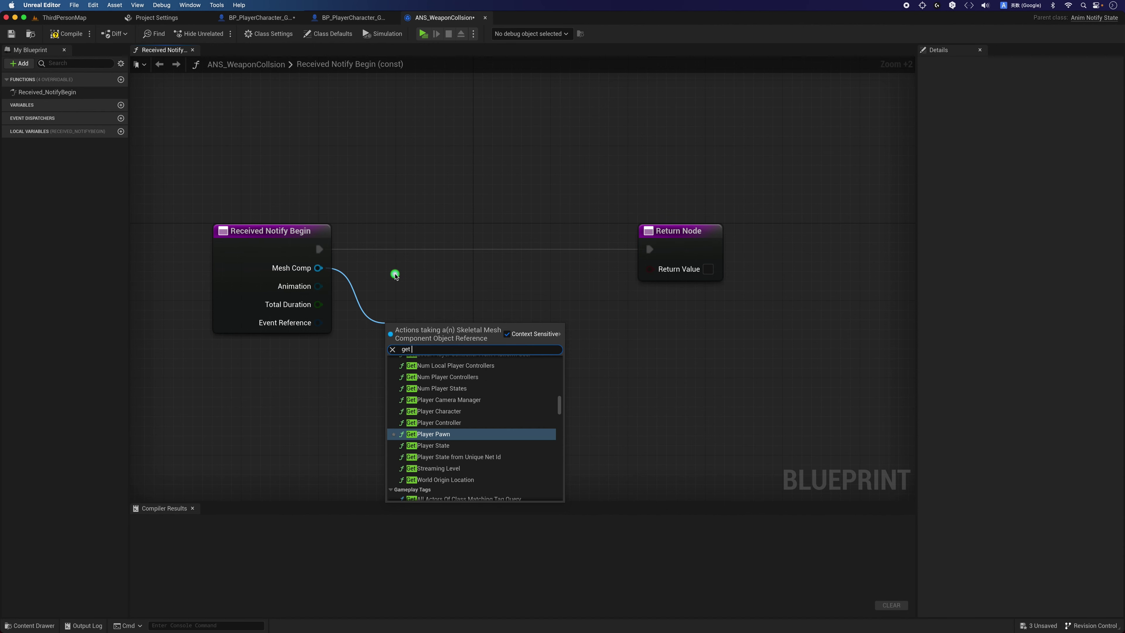
{"action": "type", "text": "ow"}
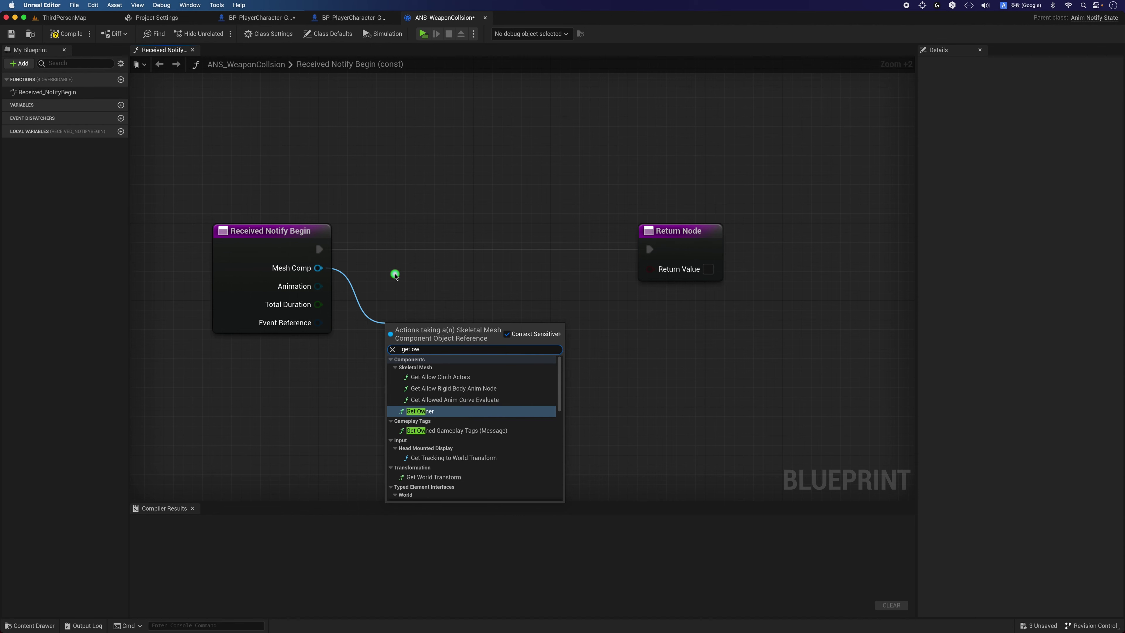
{"action": "key", "text": "Return"}
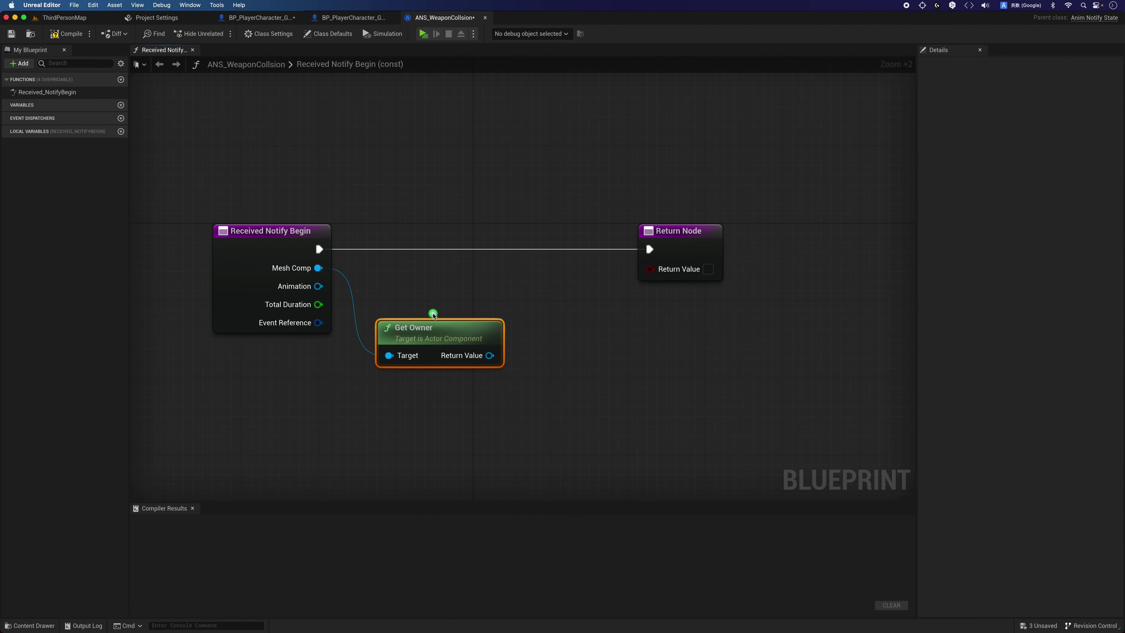
{"action": "left_click_drag", "start_coordinate": [434, 328], "coordinate": [424, 280]}
{"action": "left_click", "coordinate": [564, 289]}
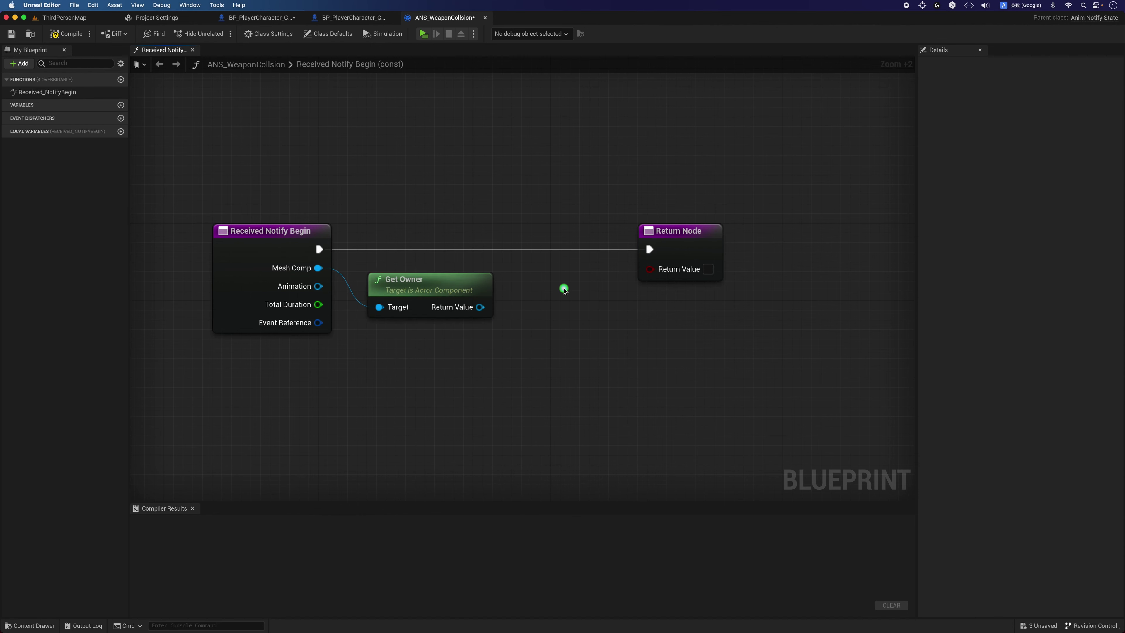
- Cast Get Owner's result to BP_PlayerCharacter_GASCombo, wired between Received Notify Begin and Return Node
{"action": "left_click_drag", "start_coordinate": [678, 235], "coordinate": [774, 235]}
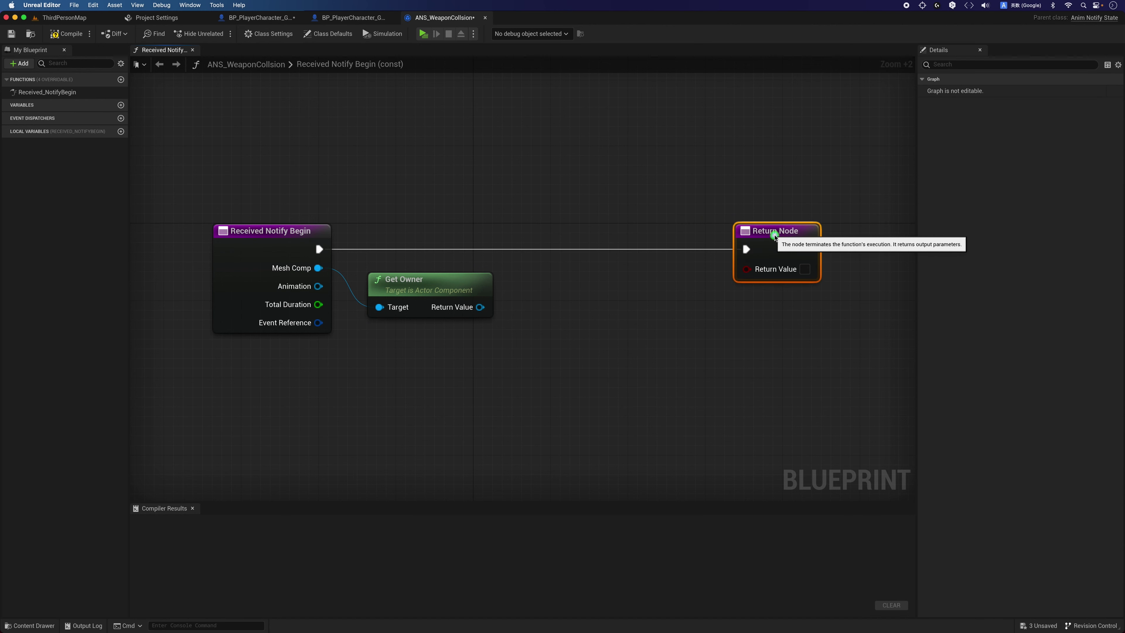
{"action": "left_click", "coordinate": [517, 321]}
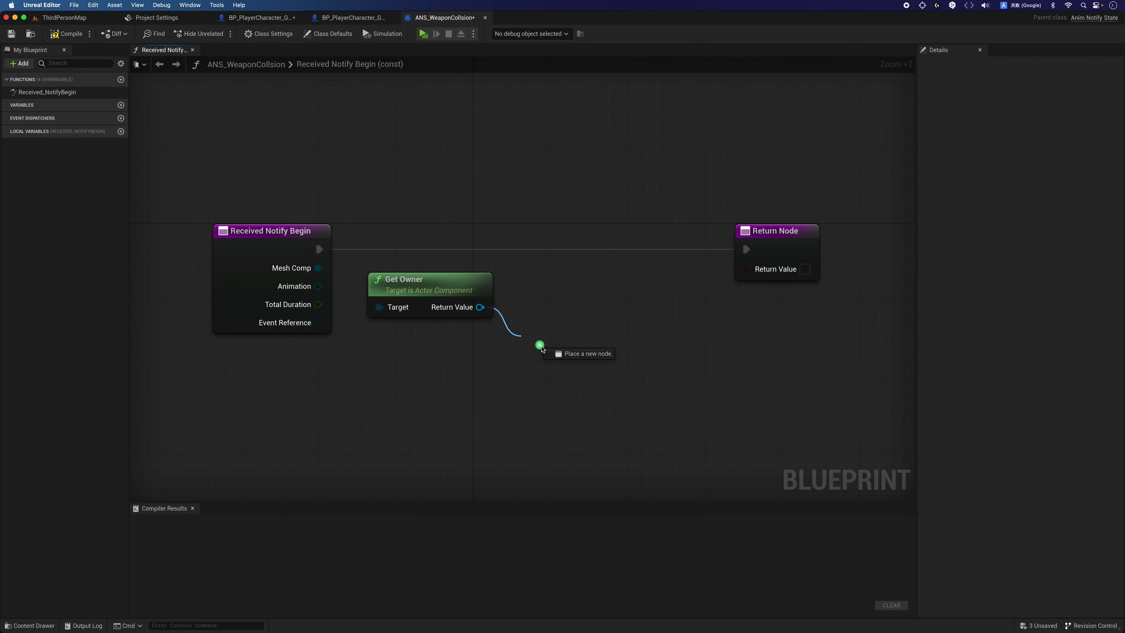
{"action": "left_click_drag", "start_coordinate": [478, 310], "coordinate": [540, 343]}
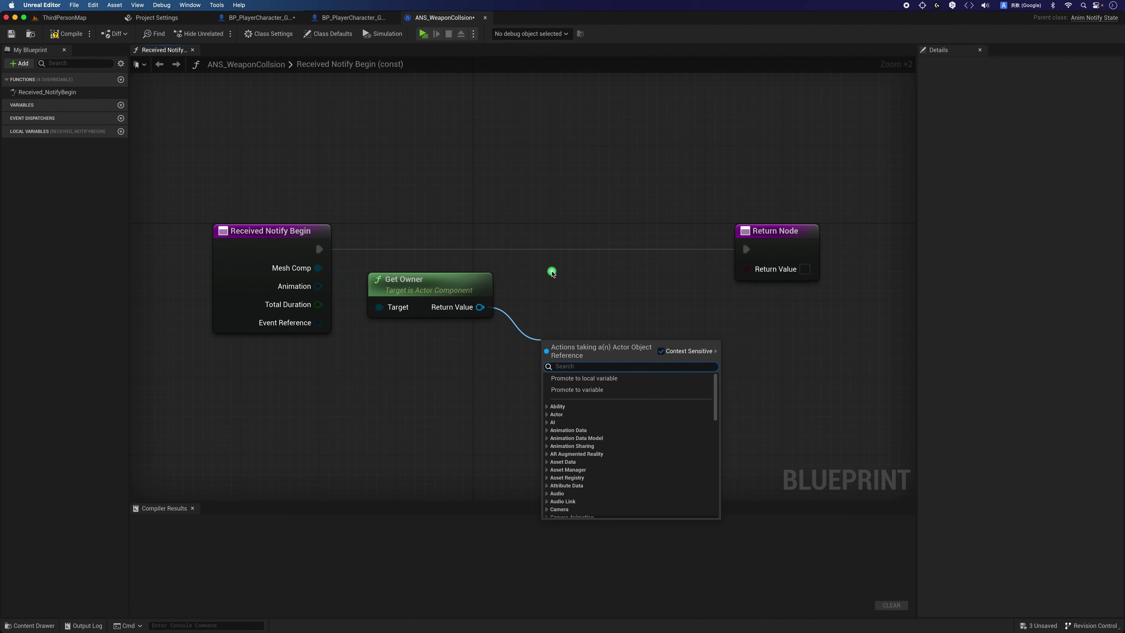
{"action": "type", "text": "cast to "}
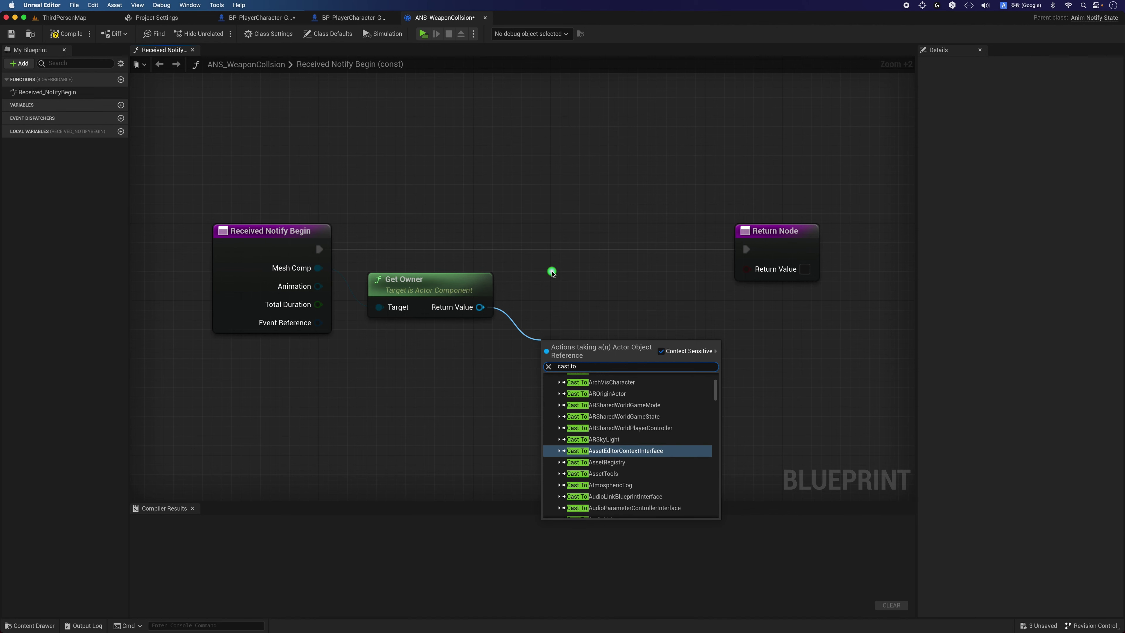
{"action": "type", "text": "player"}
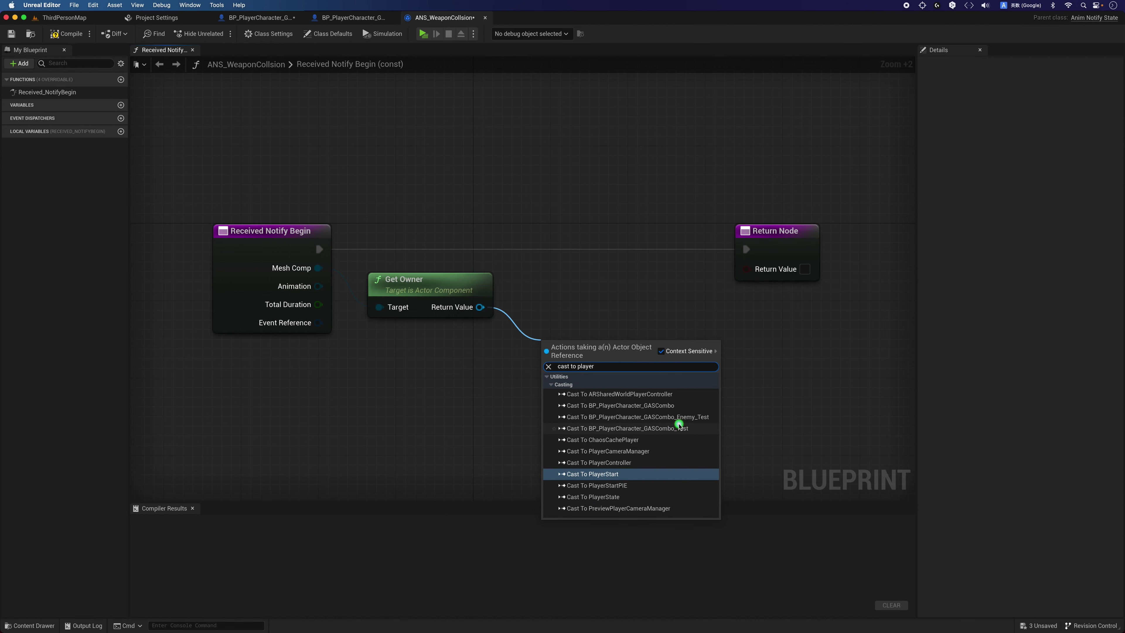
{"action": "left_click", "coordinate": [671, 405]}
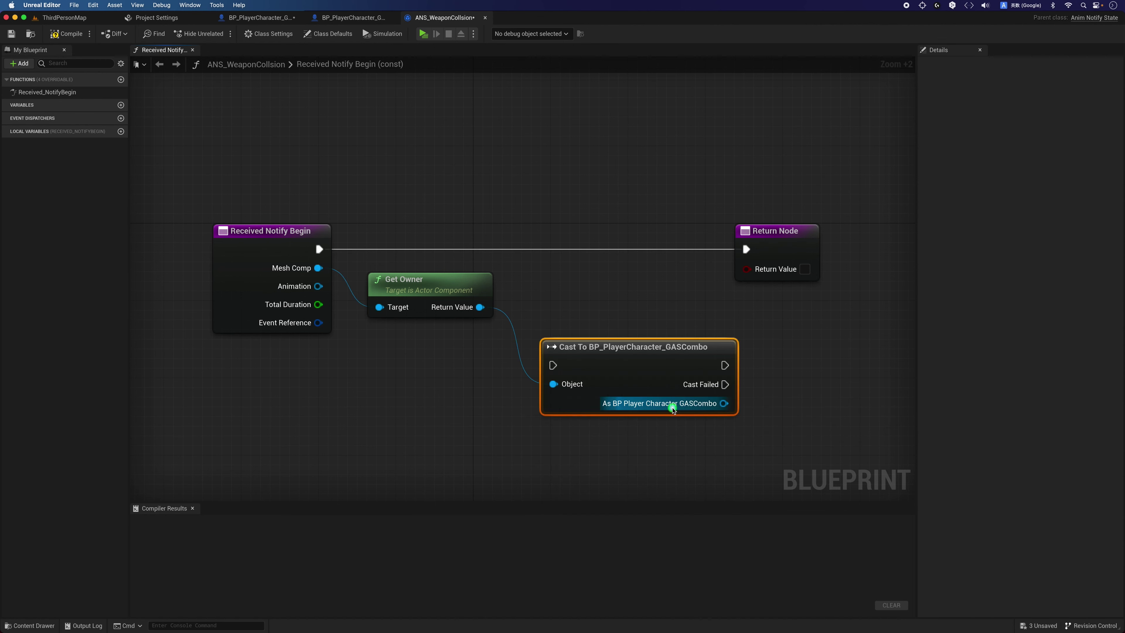
{"action": "left_click_drag", "start_coordinate": [596, 360], "coordinate": [578, 244]}
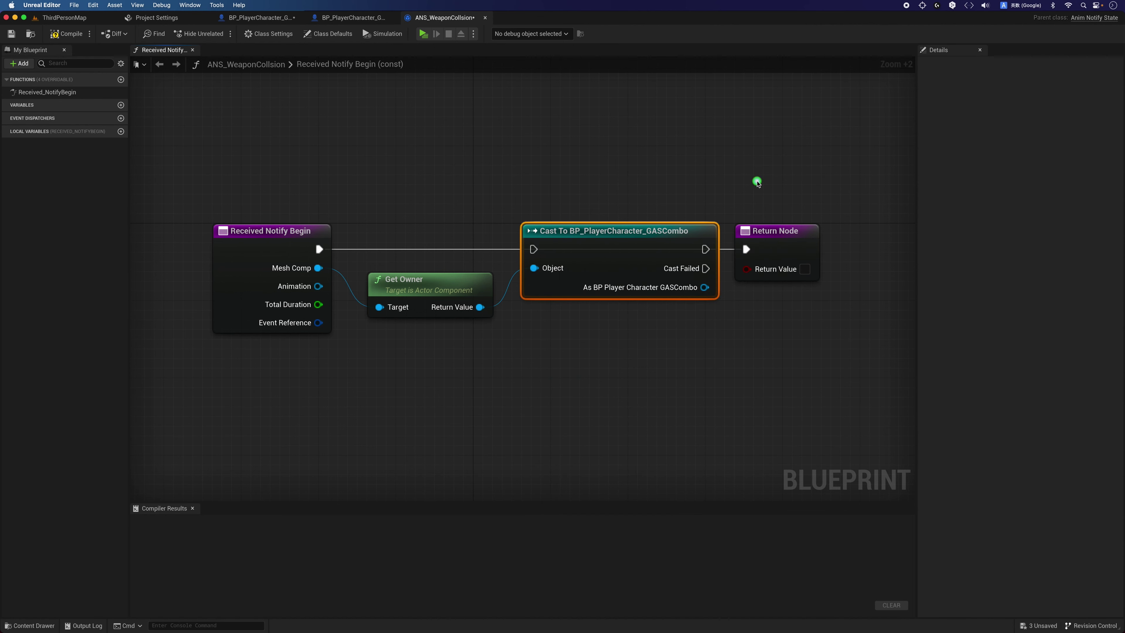
{"action": "left_click_drag", "start_coordinate": [769, 243], "coordinate": [835, 249]}
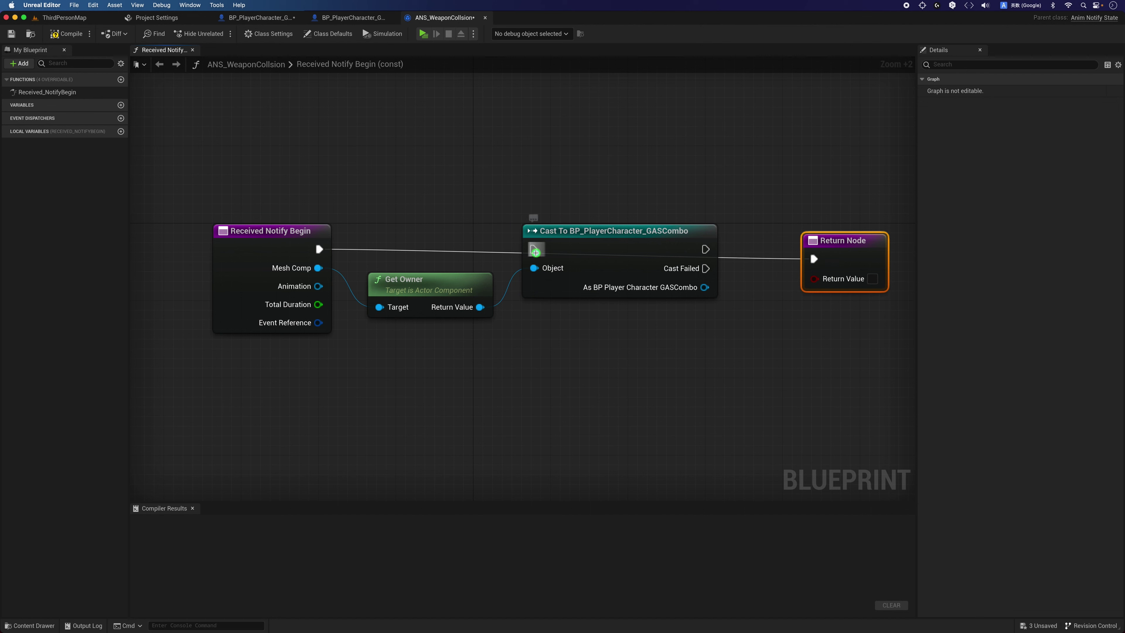
{"action": "mouse_move", "coordinate": [534, 249]}
{"action": "left_mouse_down"}
{"action": "mouse_move", "coordinate": [501, 263]}
{"action": "mouse_move", "coordinate": [319, 249]}
{"action": "left_mouse_up"}
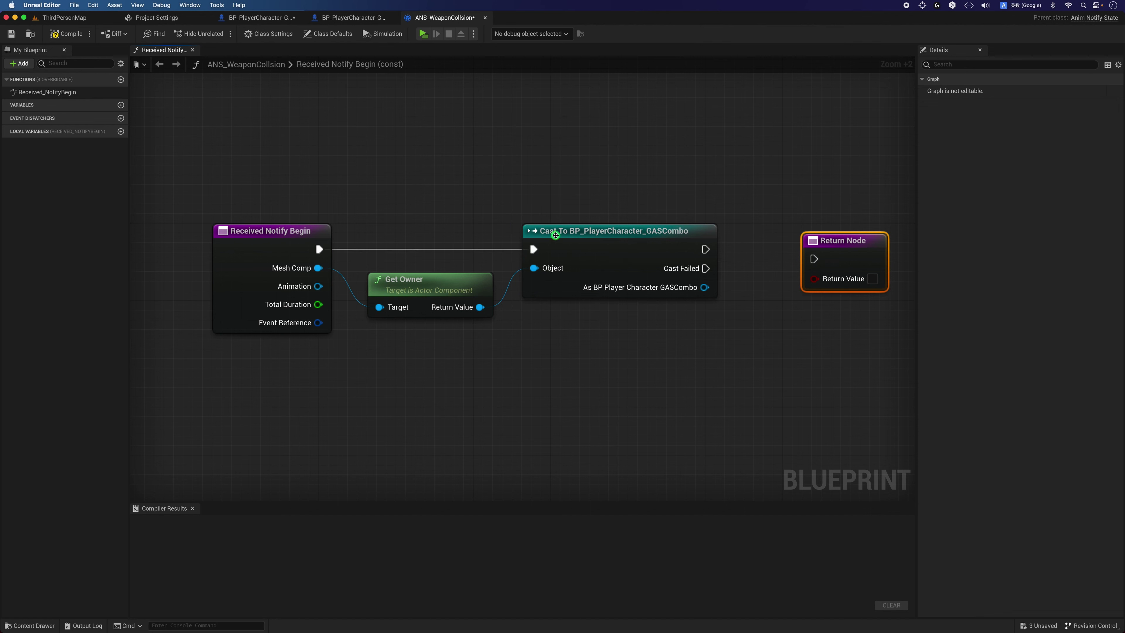
{"action": "mouse_move", "coordinate": [557, 232]}
{"action": "left_mouse_down"}
{"action": "mouse_move", "coordinate": [547, 242]}
{"action": "mouse_move", "coordinate": [548, 232]}
{"action": "left_mouse_up"}
{"action": "left_click_drag", "start_coordinate": [696, 249], "coordinate": [827, 253]}
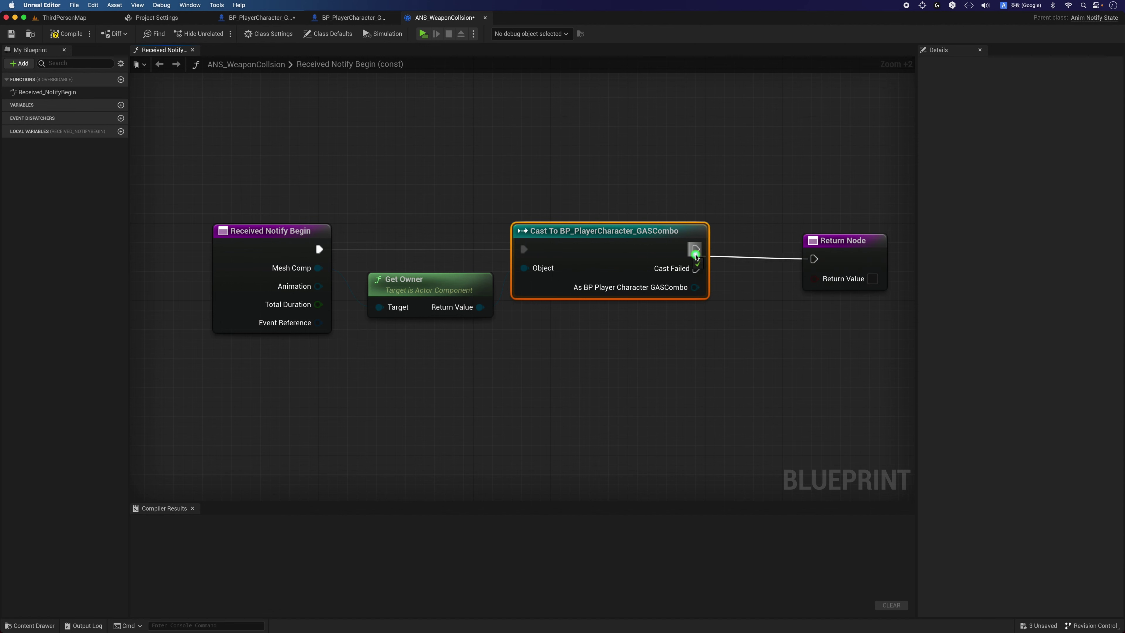
{"action": "mouse_move", "coordinate": [696, 249]}
{"action": "left_mouse_down"}
{"action": "mouse_move", "coordinate": [813, 257]}
{"action": "mouse_move", "coordinate": [855, 239]}
{"action": "left_mouse_up"}
{"action": "left_click", "coordinate": [755, 293]}
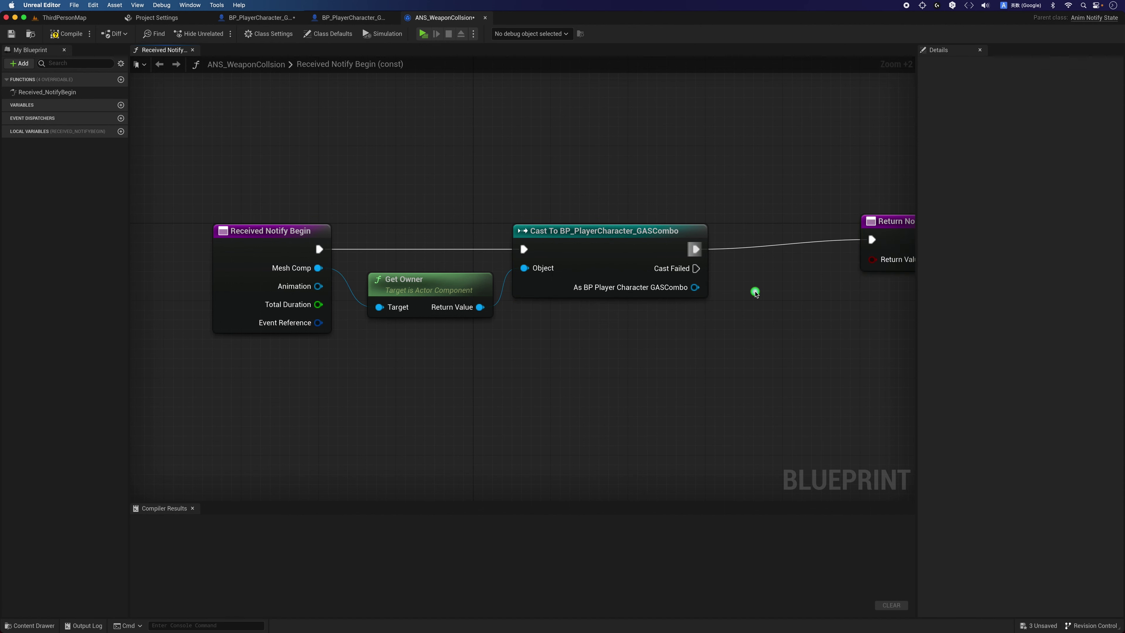
{"action": "right_click_drag", "start_coordinate": [755, 292], "coordinate": [667, 305]}
- Get the cast character's Weapon Collision and add a Set Collision Enabled node for it
{"action": "left_click_drag", "start_coordinate": [608, 299], "coordinate": [577, 382]}
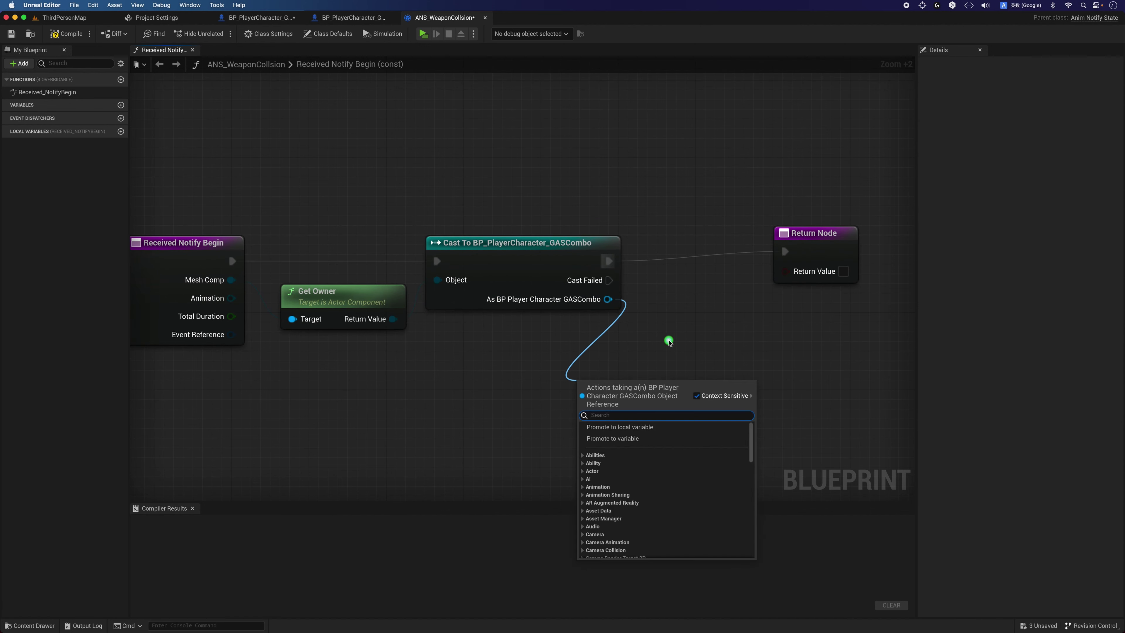
{"action": "type", "text": "wea"}
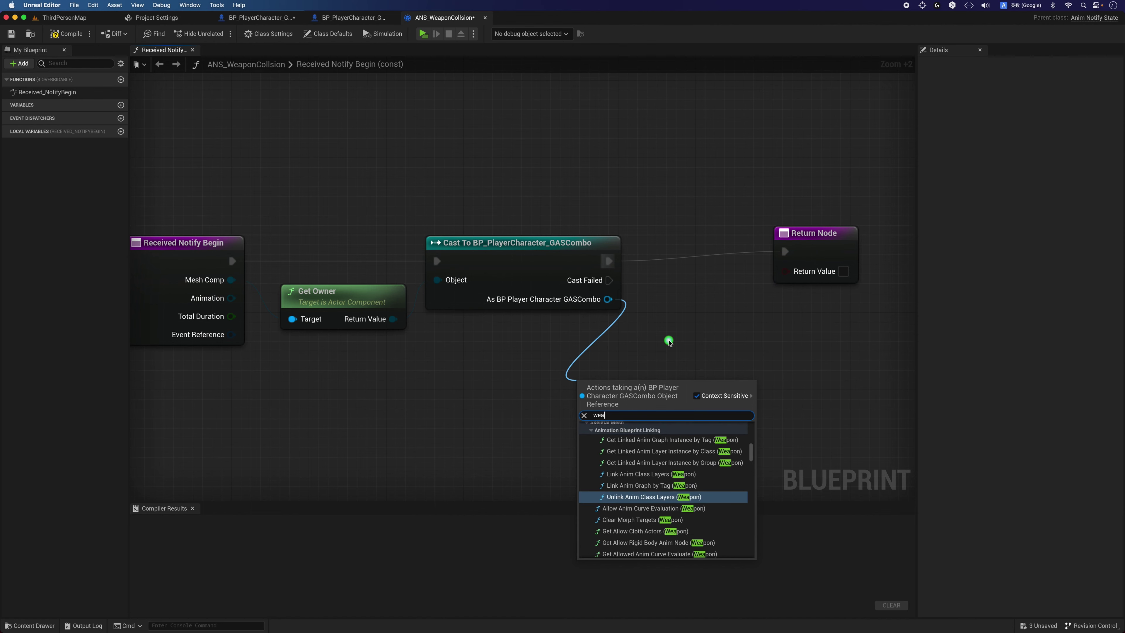
{"action": "type", "text": "pon co"}
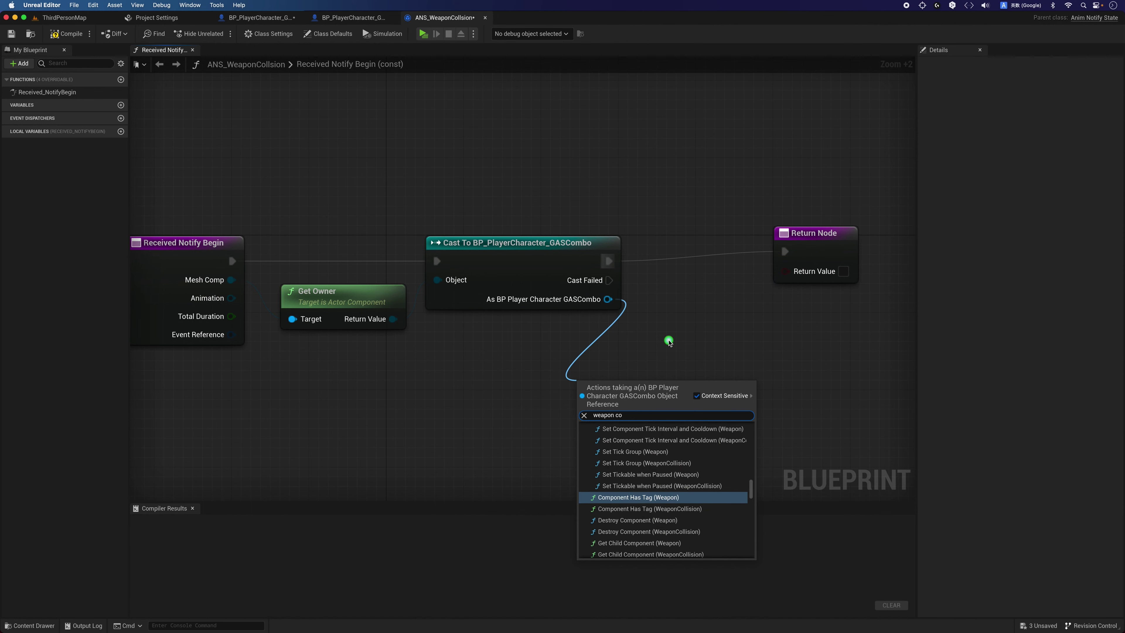
{"action": "type", "text": "ll"}
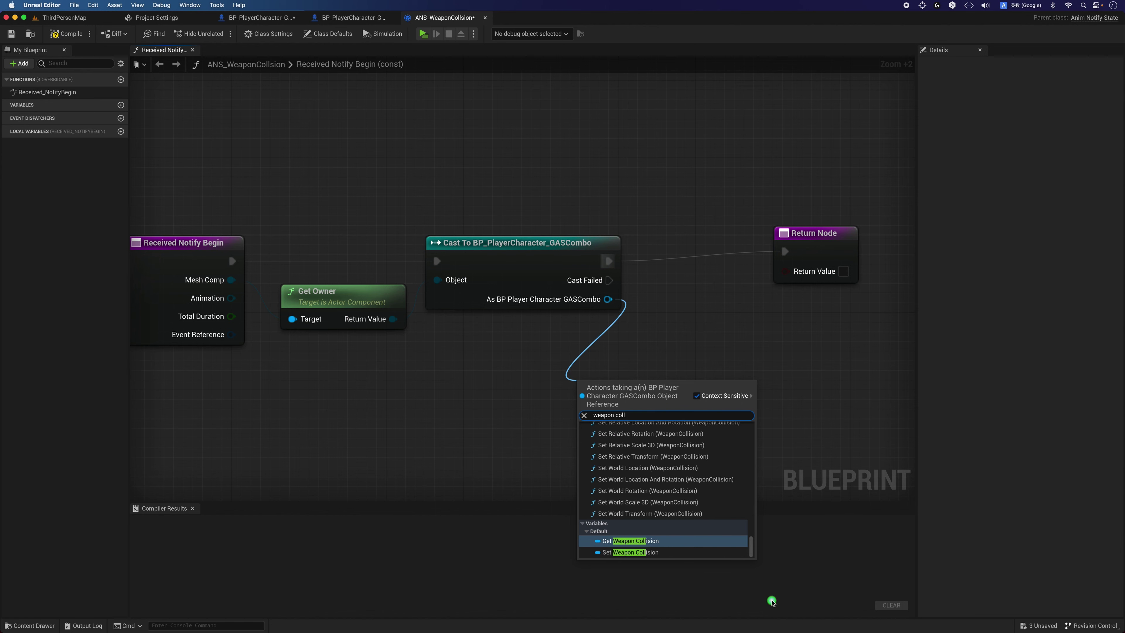
{"action": "left_click", "coordinate": [687, 541]}
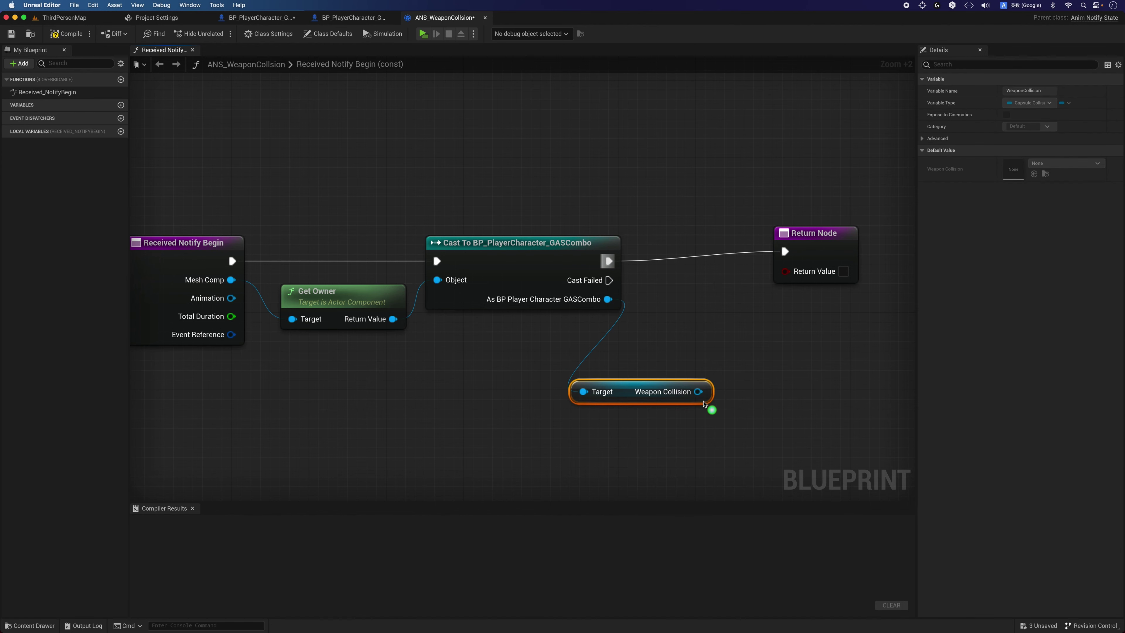
{"action": "left_click_drag", "start_coordinate": [699, 391], "coordinate": [723, 444]}
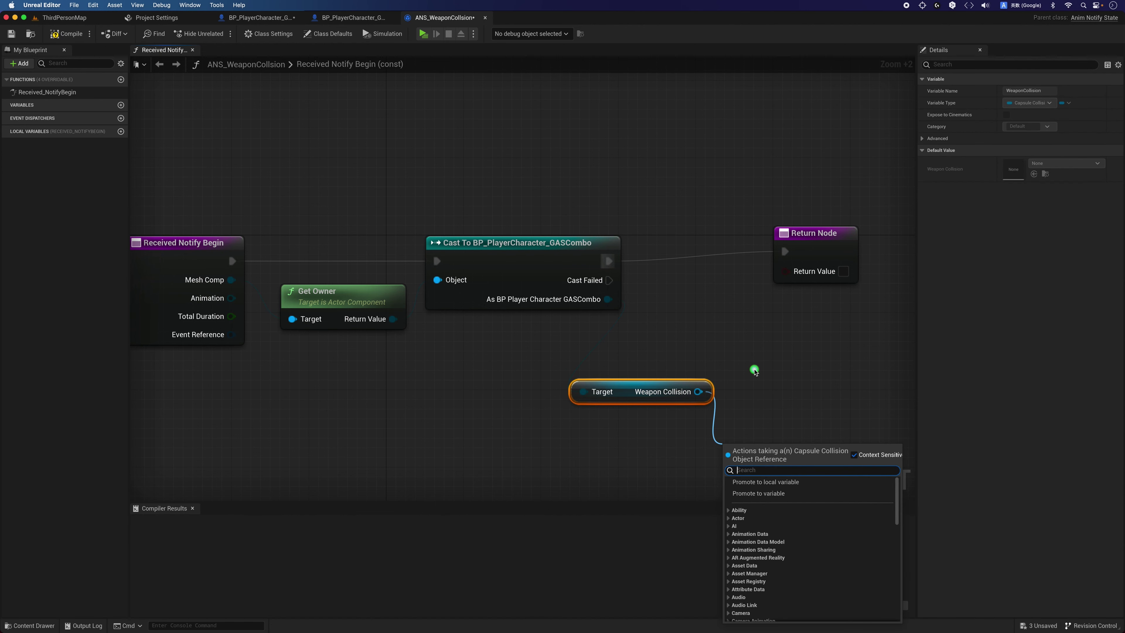
{"action": "type", "text": "se"}
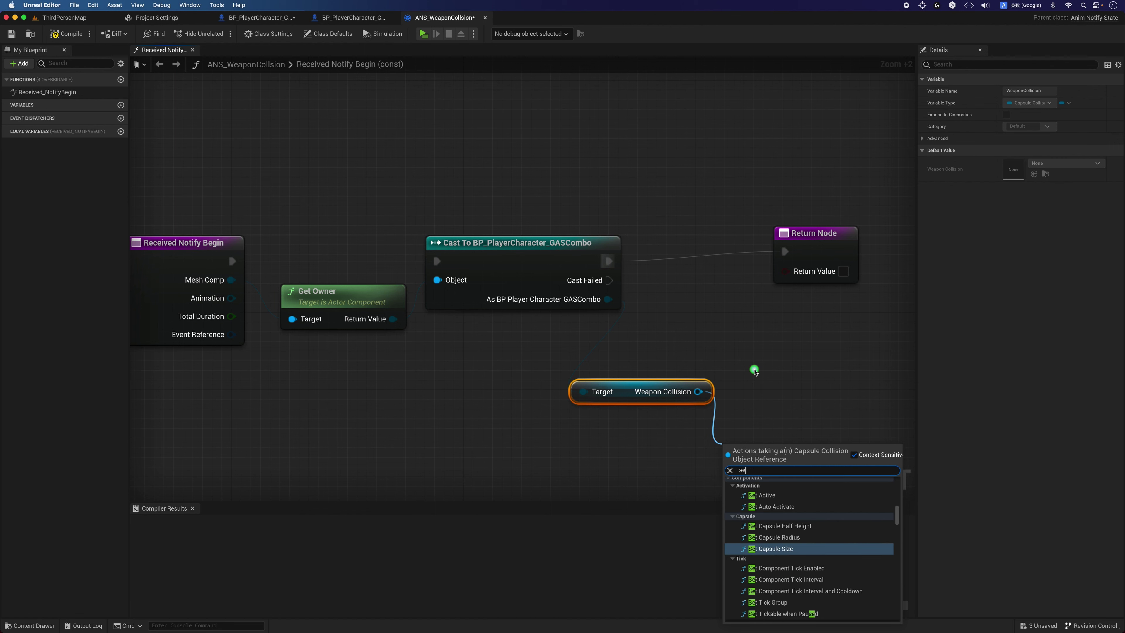
{"action": "type", "text": "t collsio"}
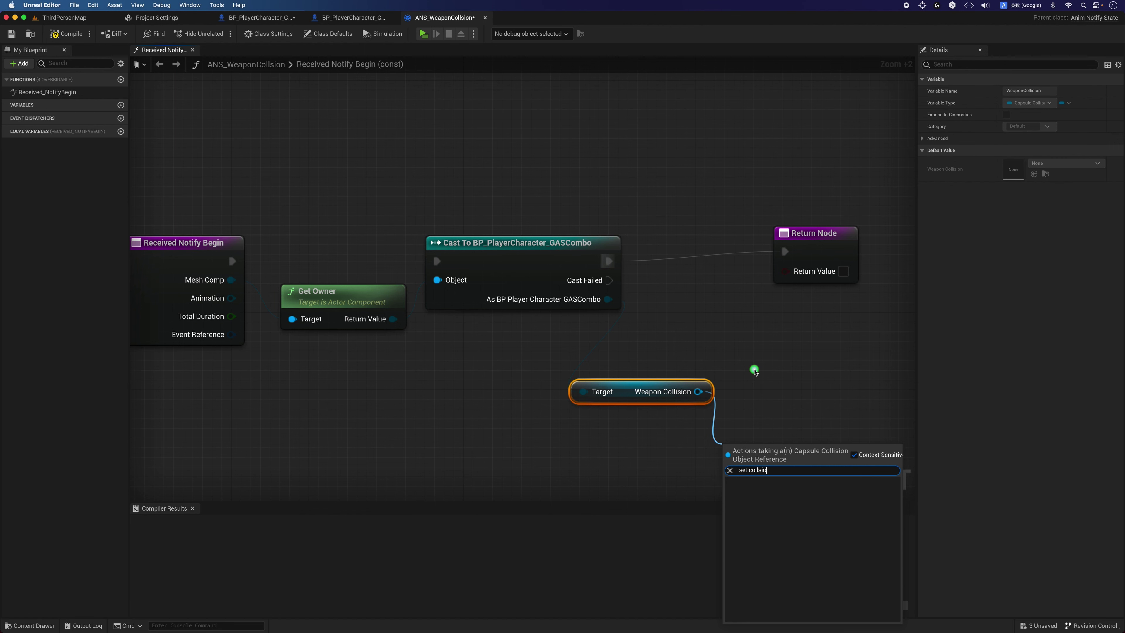
{"action": "key", "text": "BackSpace"}
{"action": "key", "text": "BackSpace"}
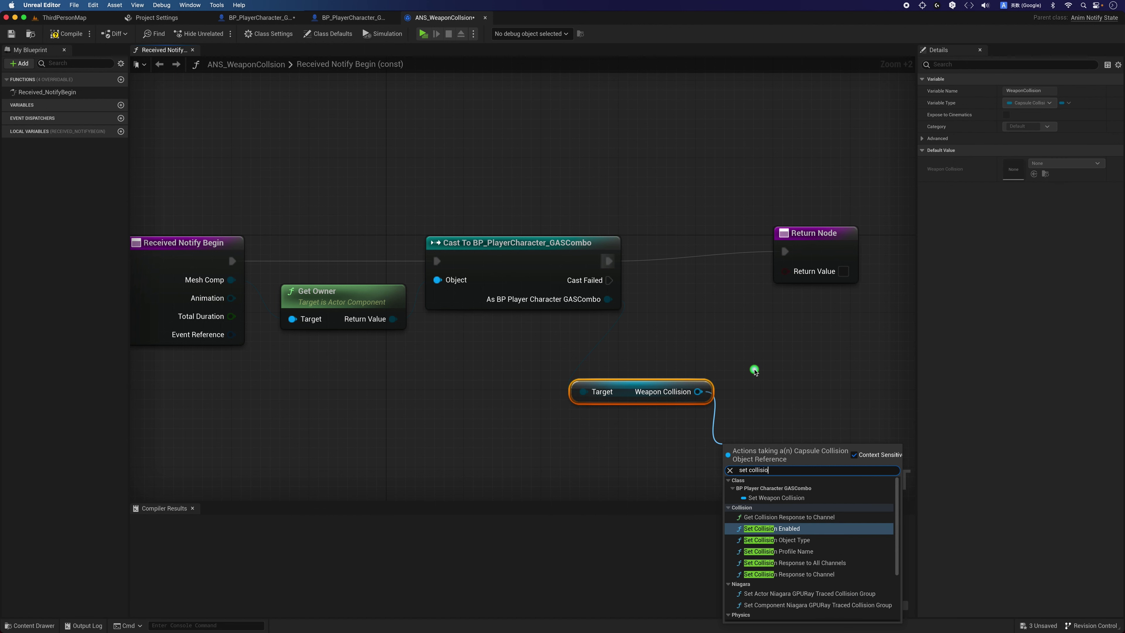
{"action": "left_click", "coordinate": [815, 528]}
- Wire Set Collision Enabled into Return Node with New Type Collision Enabled (Query and Physics)
{"action": "mouse_move", "coordinate": [779, 469]}
{"action": "left_mouse_down"}
{"action": "mouse_move", "coordinate": [800, 326]}
{"action": "mouse_move", "coordinate": [608, 261]}
{"action": "left_mouse_up"}
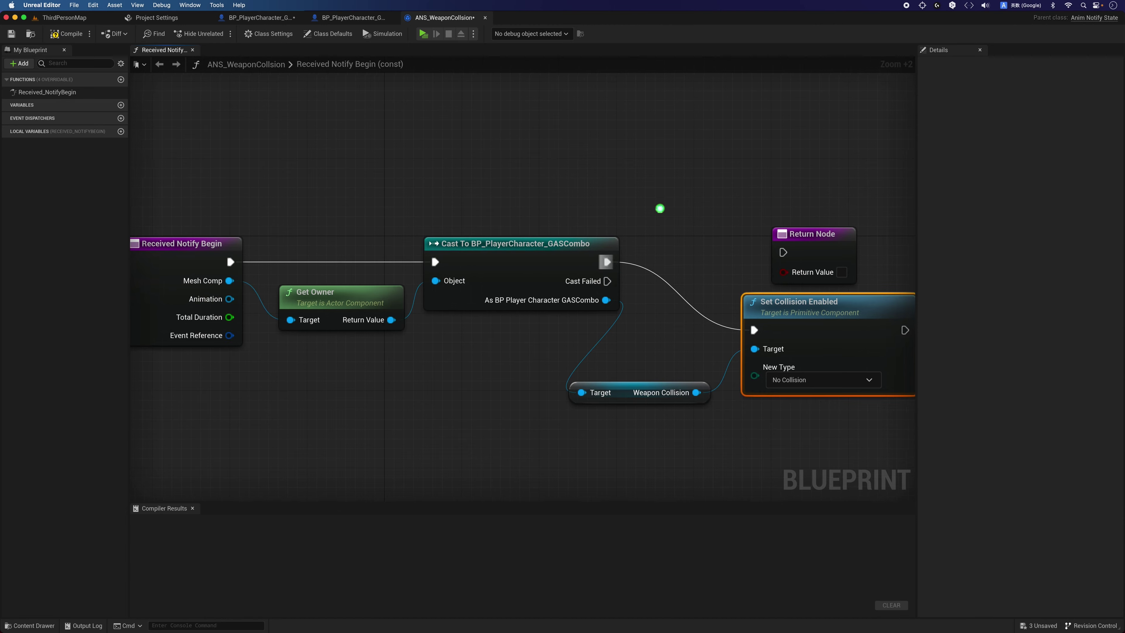
{"action": "right_click_drag", "start_coordinate": [660, 208], "coordinate": [526, 217]}
{"action": "left_click_drag", "start_coordinate": [647, 244], "coordinate": [830, 244]}
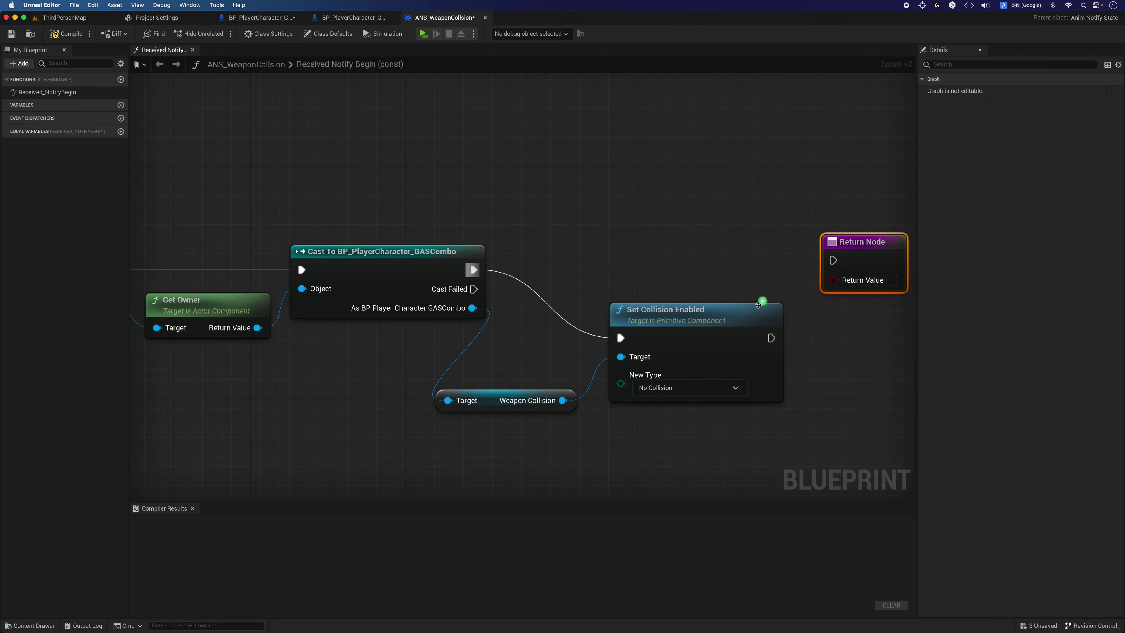
{"action": "mouse_move", "coordinate": [759, 305]}
{"action": "left_mouse_down"}
{"action": "mouse_move", "coordinate": [749, 237]}
{"action": "mouse_move", "coordinate": [829, 265]}
{"action": "left_mouse_up"}
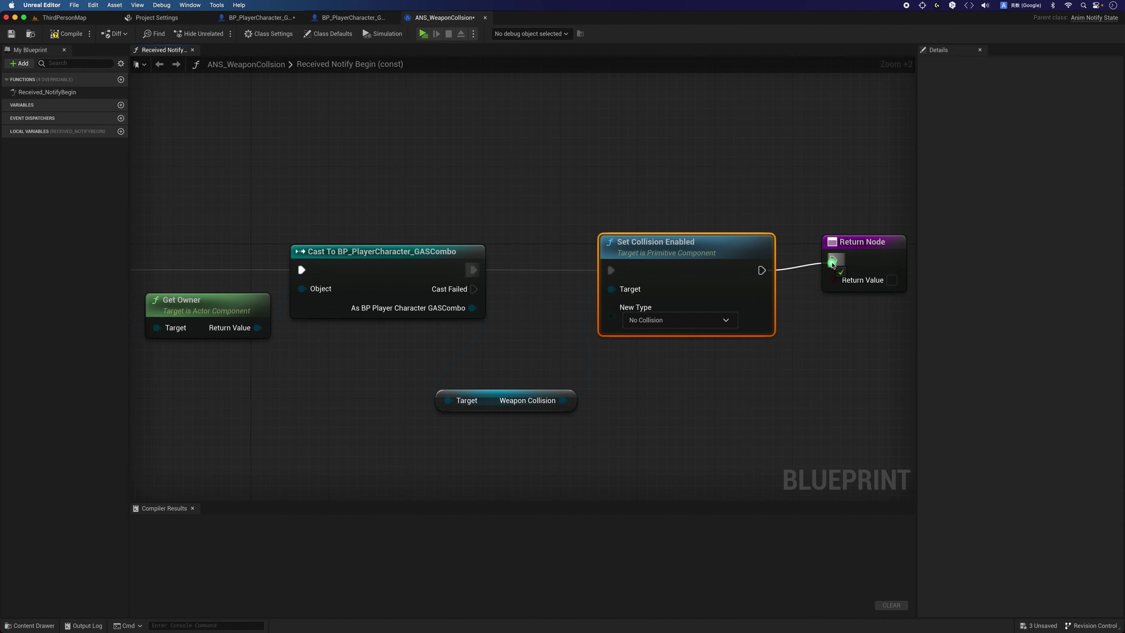
{"action": "left_click", "coordinate": [678, 371]}
{"action": "left_click", "coordinate": [649, 319]}
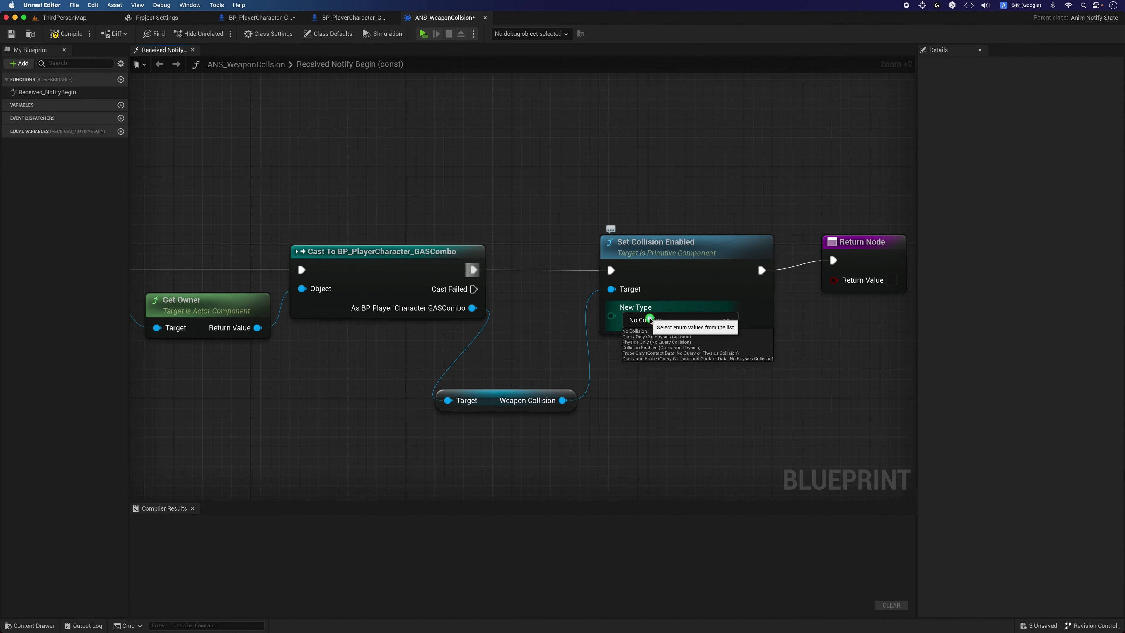
{"action": "left_click", "coordinate": [646, 349]}
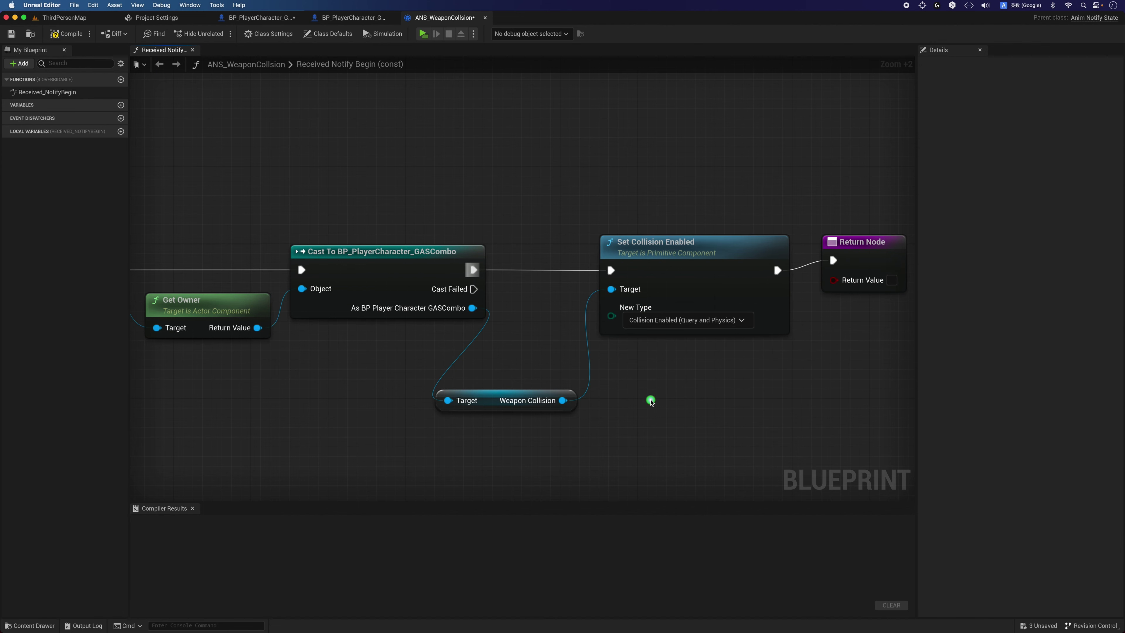
- Compile ANS_WeaponCollision, frame the graph, and box-select the collision logic nodes for copying
{"action": "left_click", "coordinate": [65, 33]}
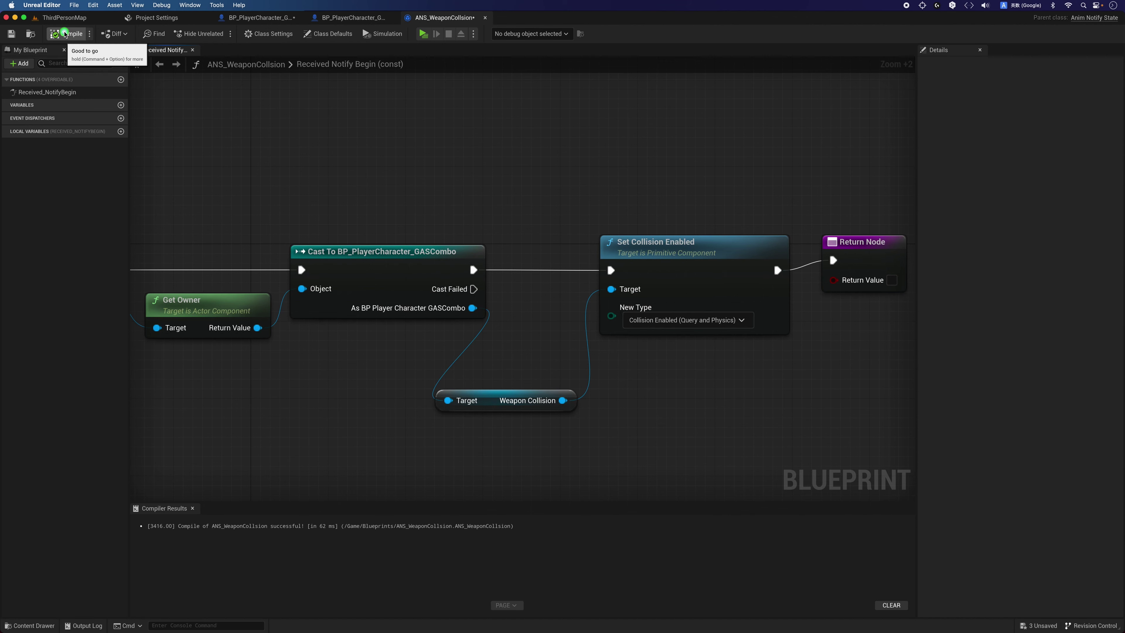
{"action": "key", "text": "Home"}
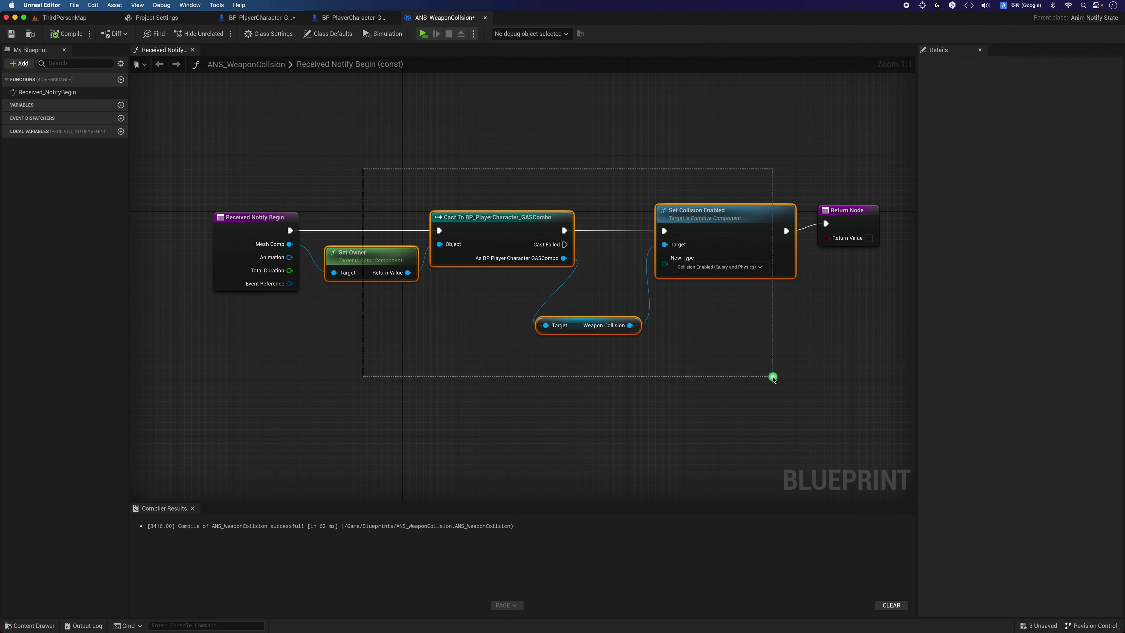
{"action": "left_click_drag", "start_coordinate": [363, 171], "coordinate": [770, 379]}
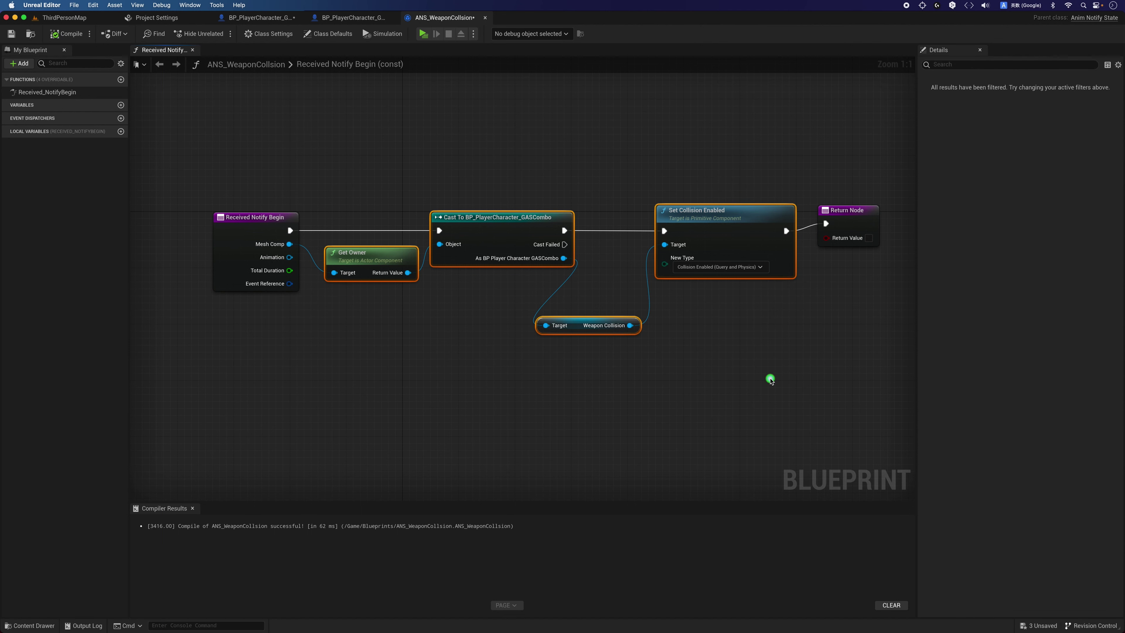
{"action": "left_click", "coordinate": [652, 399]}
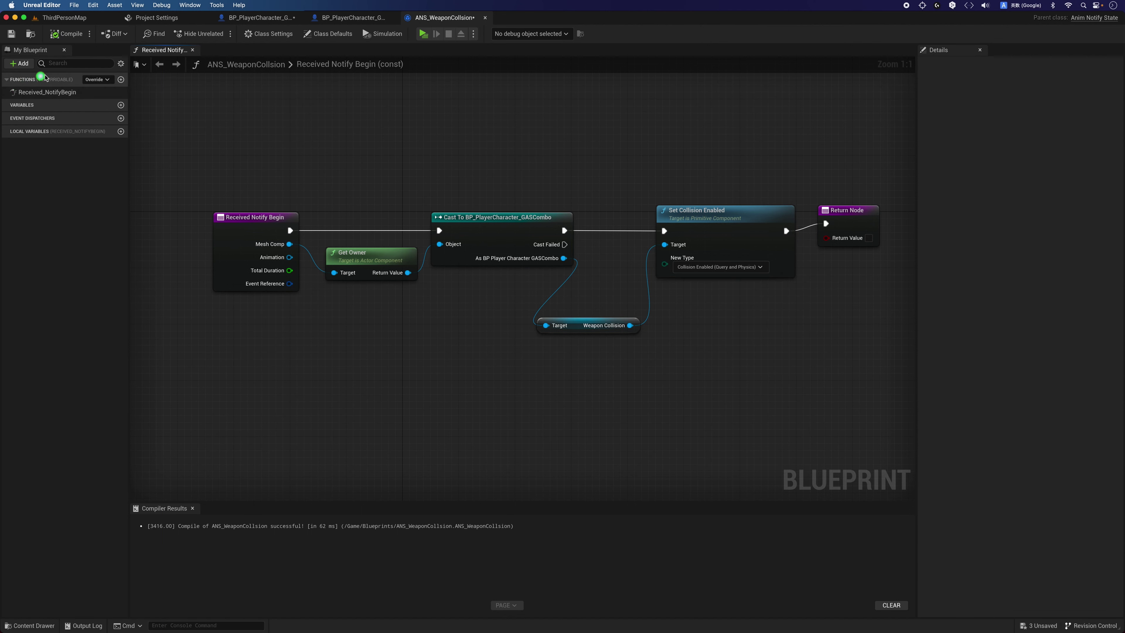
- Add a Received Notify End override function and move its event node aside
{"action": "left_click", "coordinate": [97, 79]}
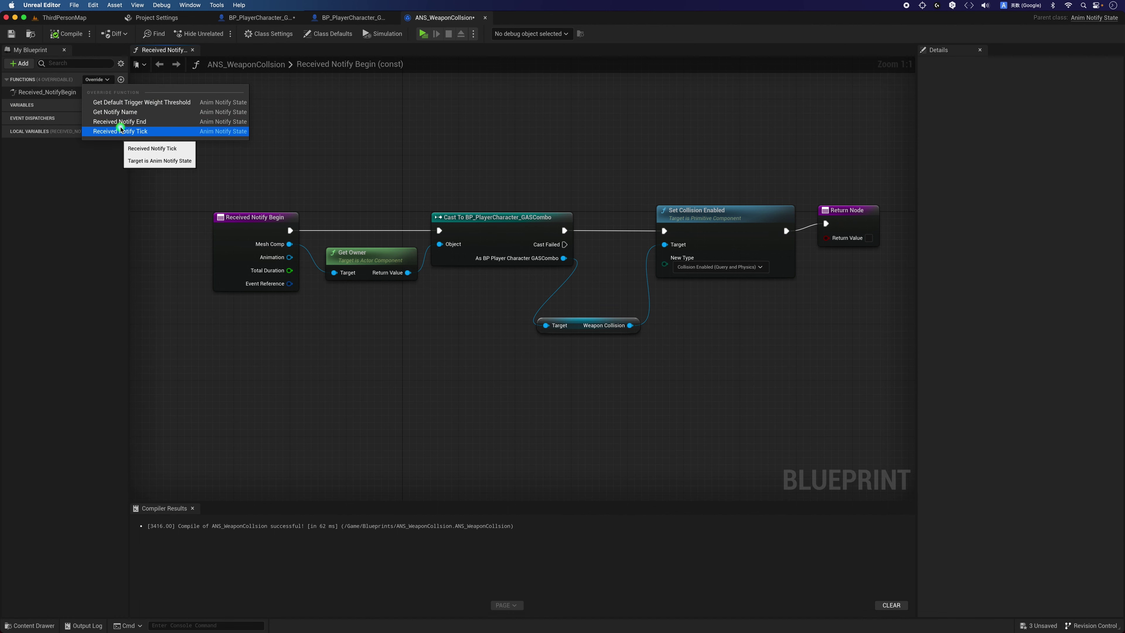
{"action": "left_click", "coordinate": [149, 122]}
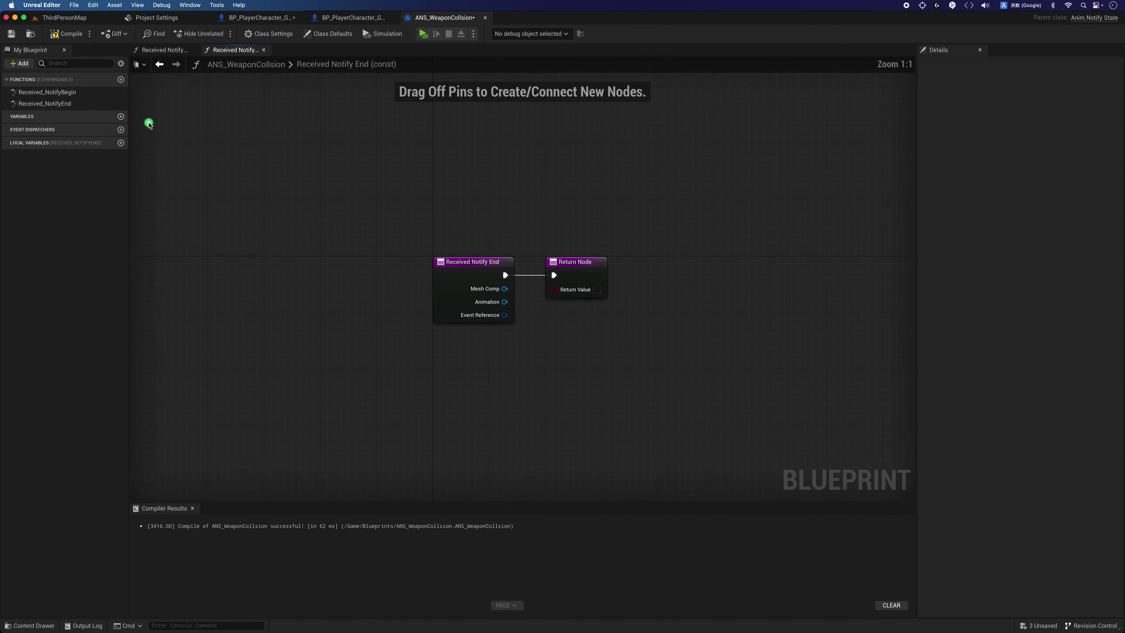
{"action": "mouse_move", "coordinate": [456, 287]}
{"action": "left_mouse_down"}
{"action": "mouse_move", "coordinate": [217, 296]}
{"action": "mouse_move", "coordinate": [177, 284]}
{"action": "left_mouse_up"}
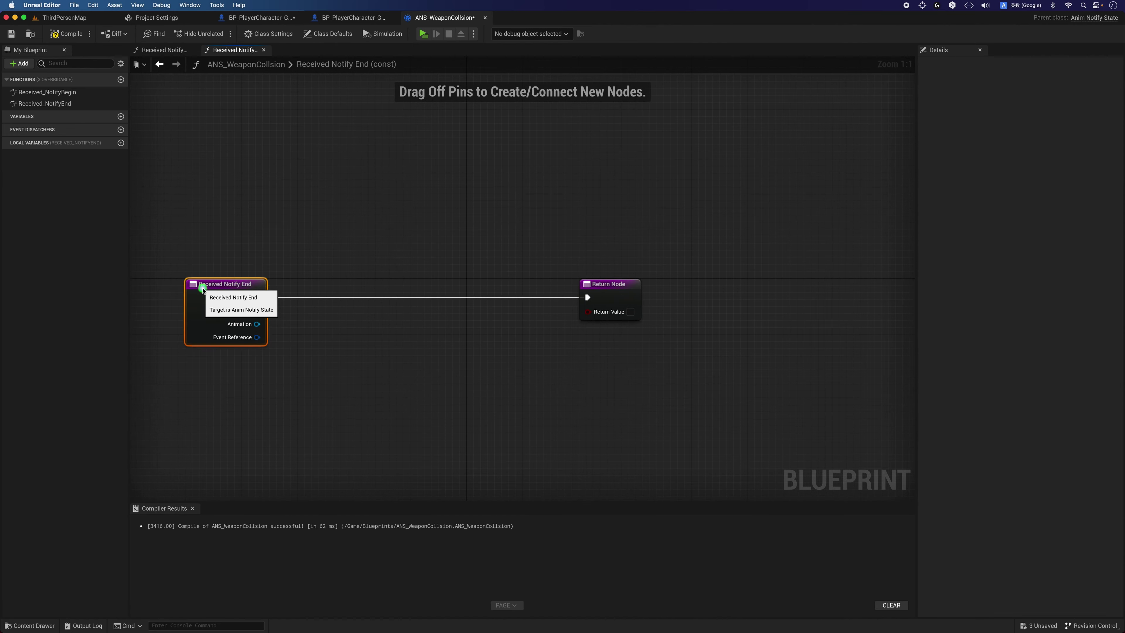
{"action": "left_click", "coordinate": [333, 272]}
- Paste the collision nodes and rewire execution, Mesh Comp to Get Owner, and Get Owner to the Cast
{"action": "key", "text": "super+v"}
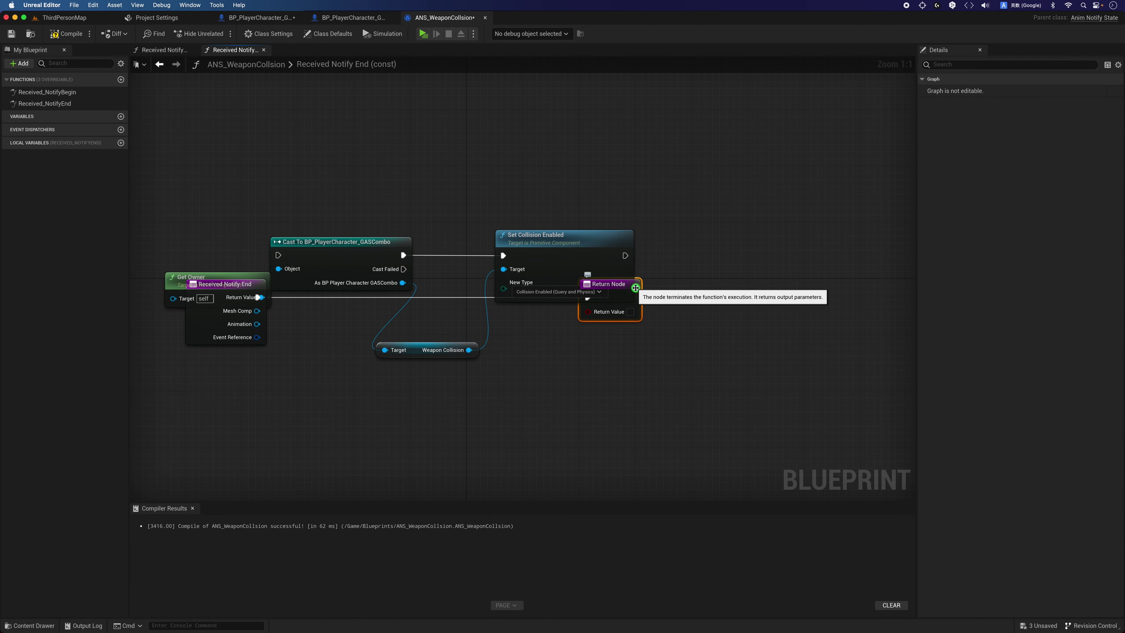
{"action": "mouse_move", "coordinate": [593, 306]}
{"action": "left_mouse_down"}
{"action": "mouse_move", "coordinate": [709, 271]}
{"action": "mouse_move", "coordinate": [625, 256]}
{"action": "left_mouse_up"}
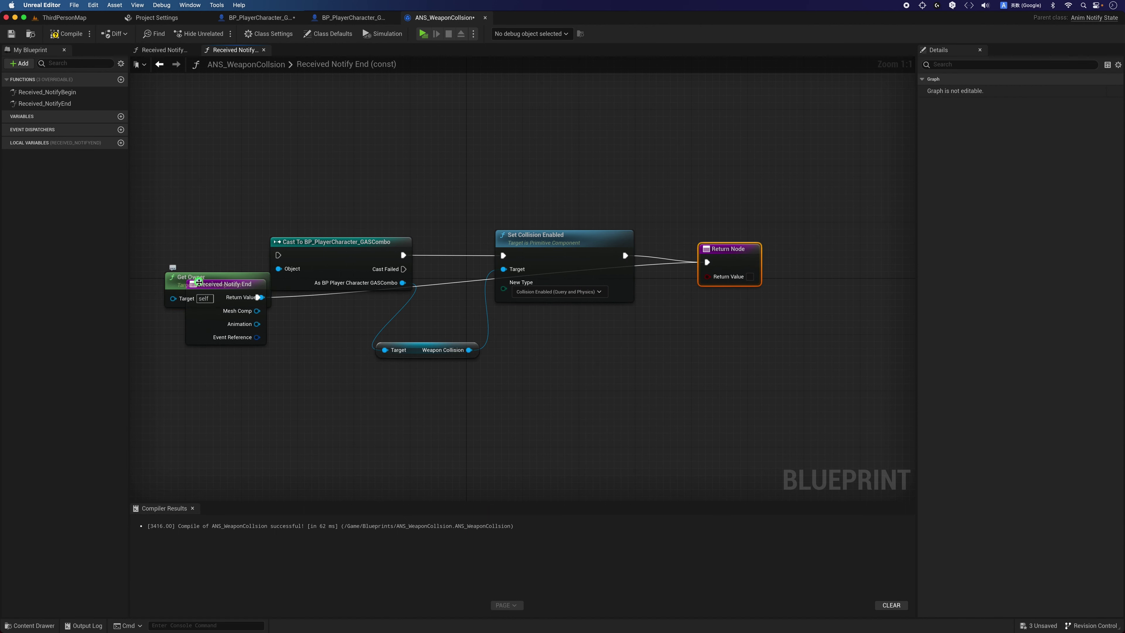
{"action": "left_click_drag", "start_coordinate": [199, 282], "coordinate": [243, 252]}
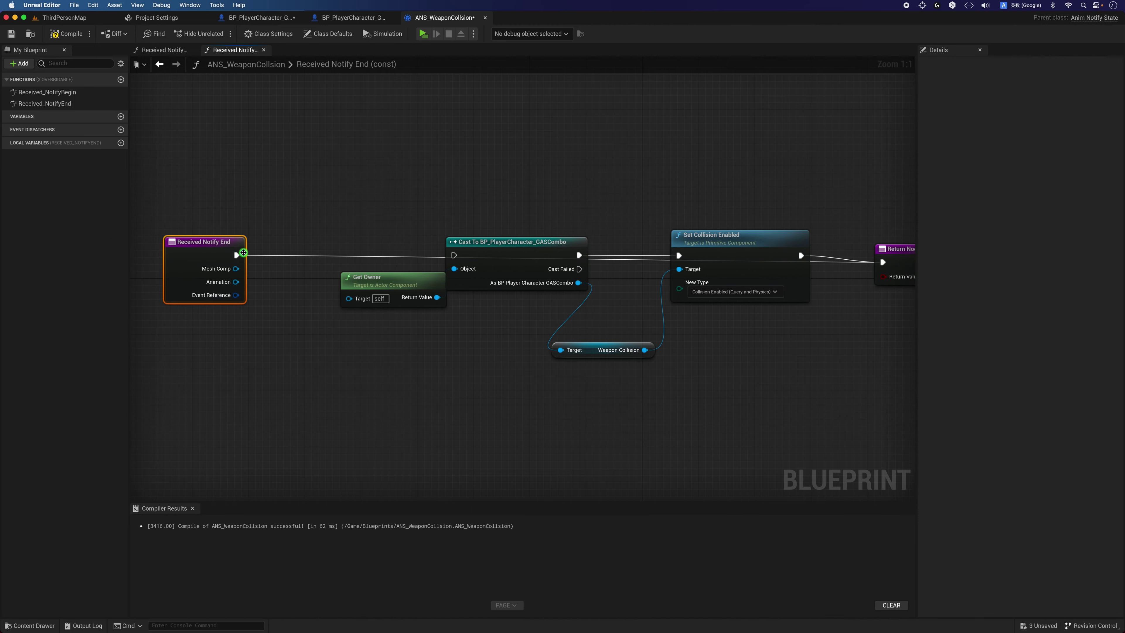
{"action": "left_click_drag", "start_coordinate": [243, 253], "coordinate": [454, 255]}
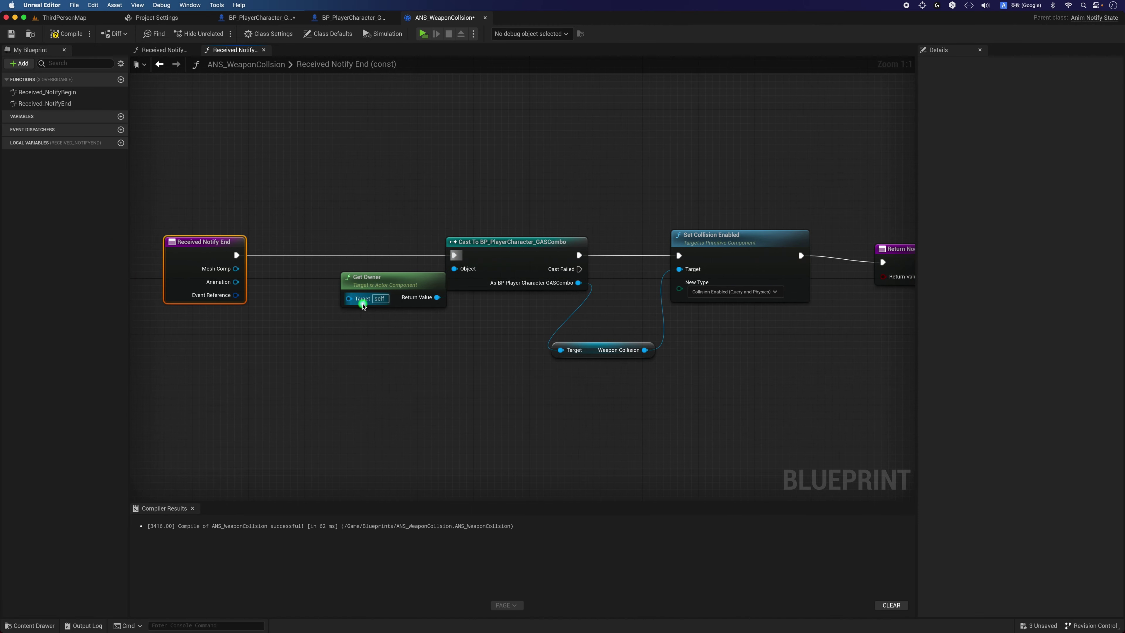
{"action": "left_click_drag", "start_coordinate": [362, 304], "coordinate": [235, 269]}
{"action": "left_click_drag", "start_coordinate": [423, 297], "coordinate": [454, 269]}
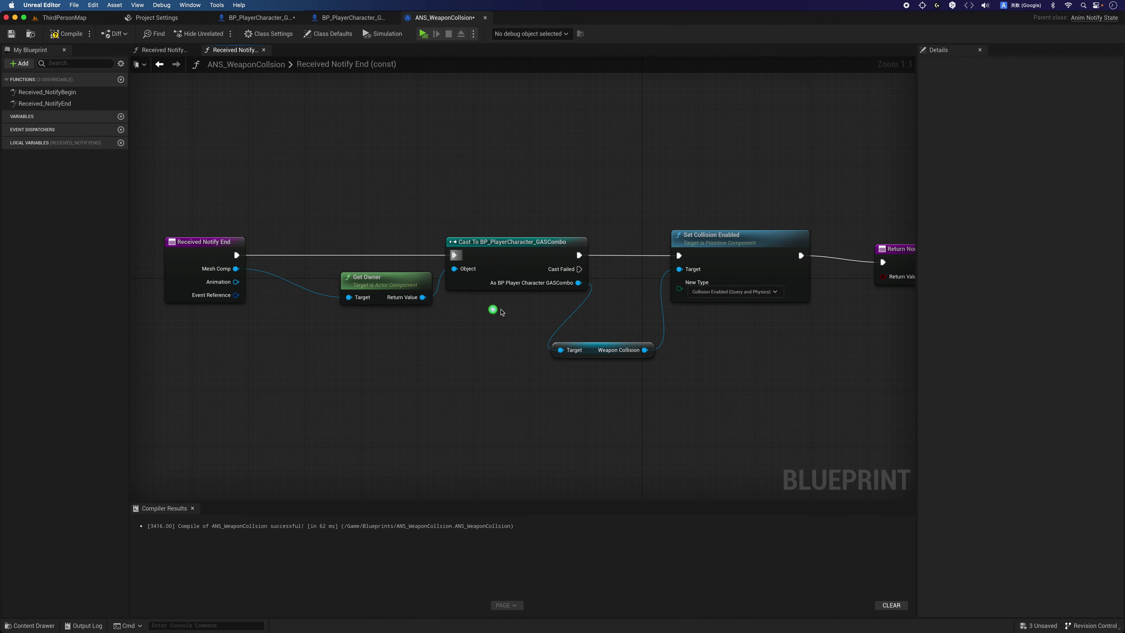
- Set New Type to No Collision, then compile and save the notify state blueprint
{"action": "left_click", "coordinate": [732, 291]}
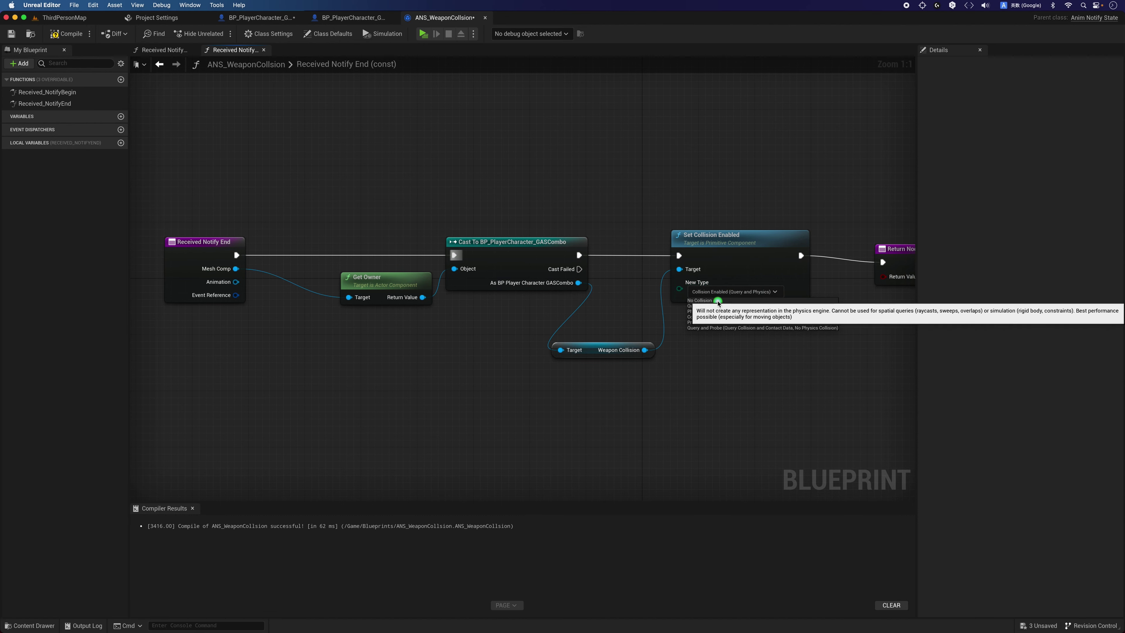
{"action": "left_click", "coordinate": [708, 300]}
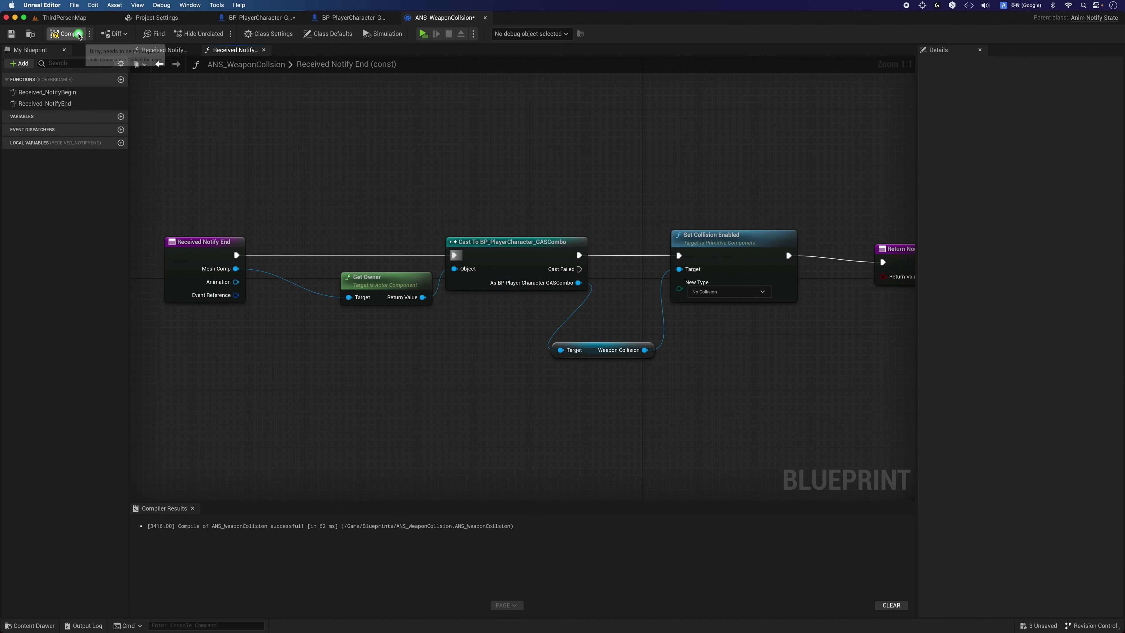
{"action": "left_click", "coordinate": [68, 34]}
{"action": "left_click", "coordinate": [142, 106]}
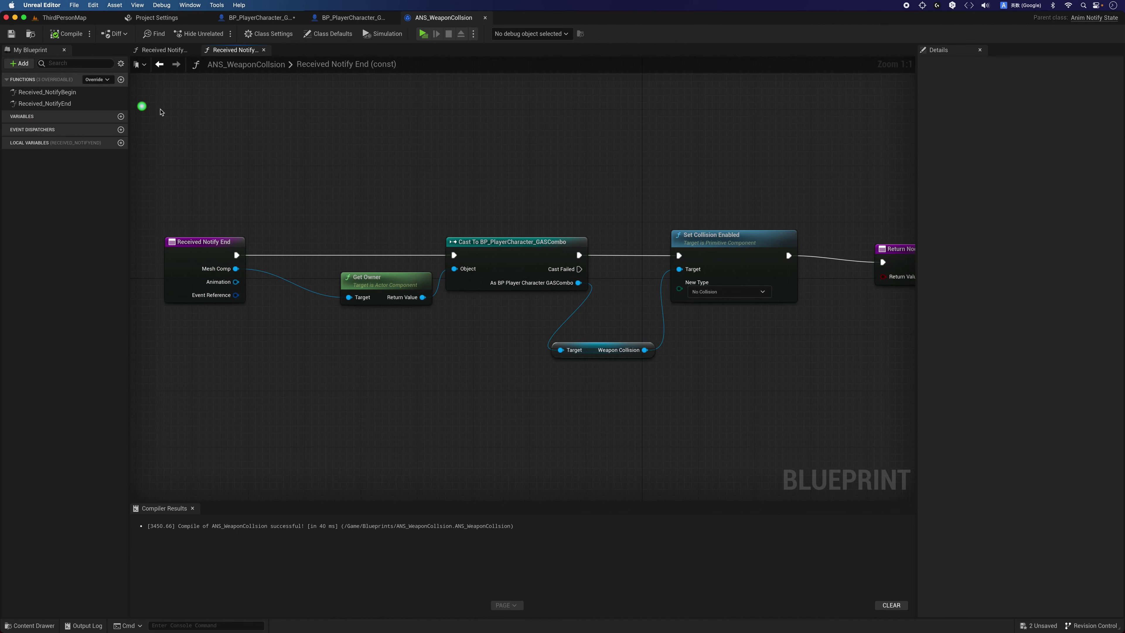
{"action": "left_click", "coordinate": [62, 18]}
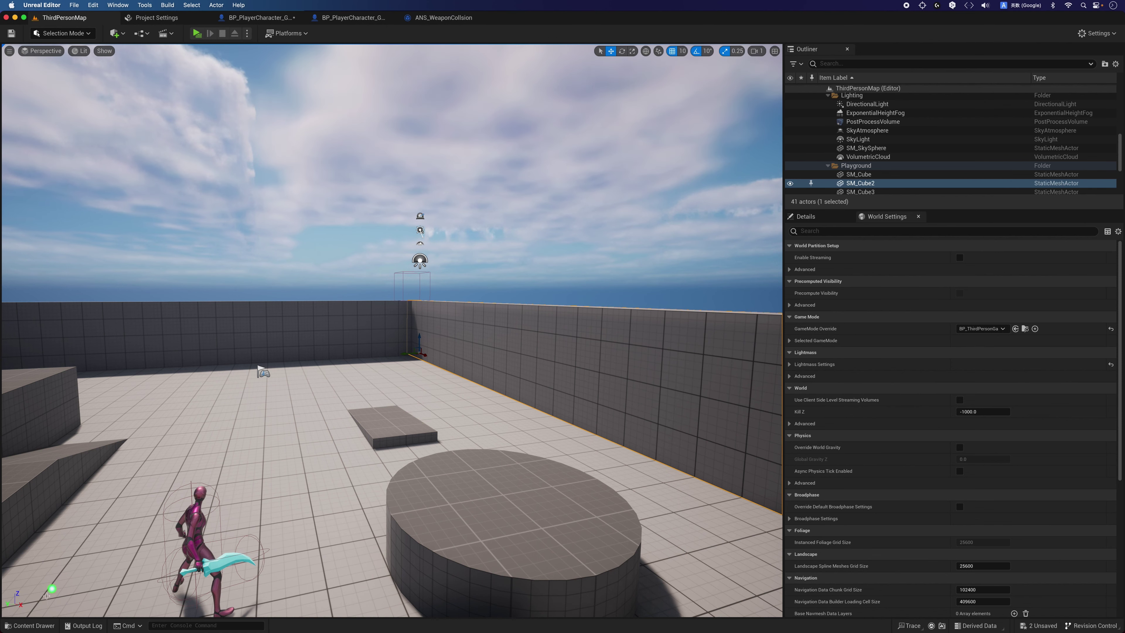
- Open GA_ComboC1 from the GAS folder and its 47_Frank_ActionRPG_Sword_Combo_A1_retarget_Montage
{"action": "left_click", "coordinate": [30, 625]}
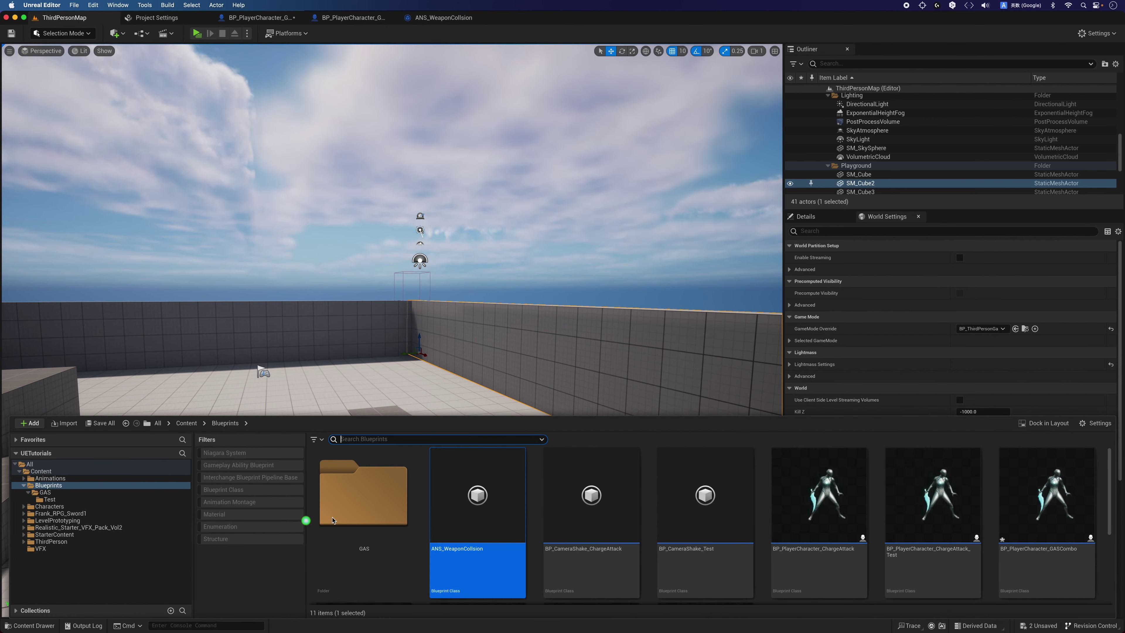
{"action": "double_click", "coordinate": [392, 512]}
{"action": "double_click", "coordinate": [572, 510]}
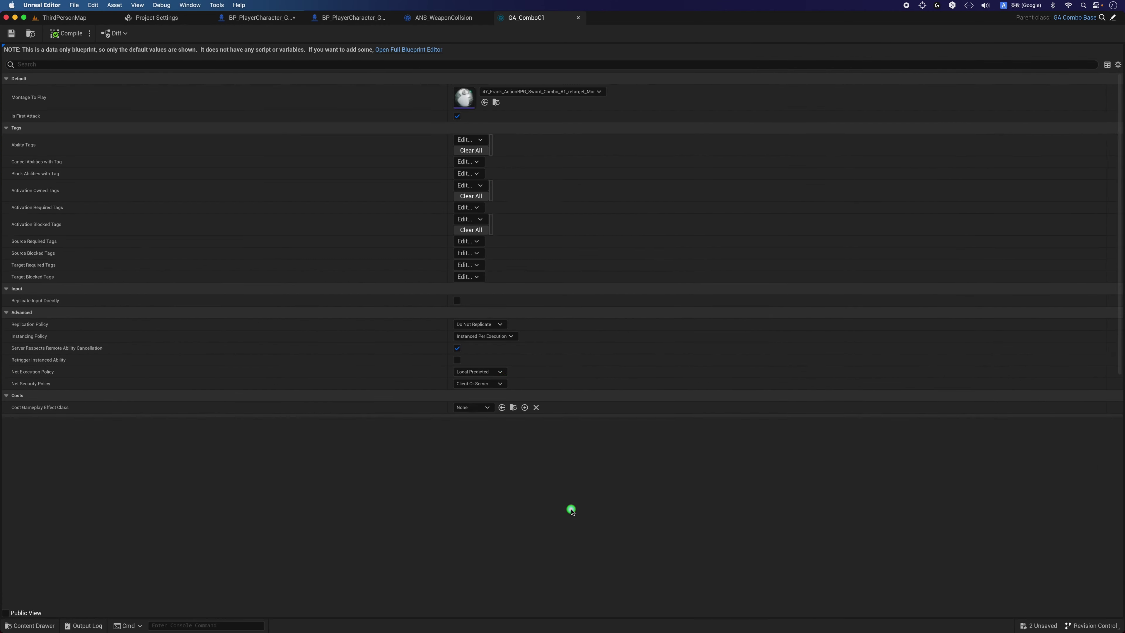
{"action": "left_click", "coordinate": [496, 102]}
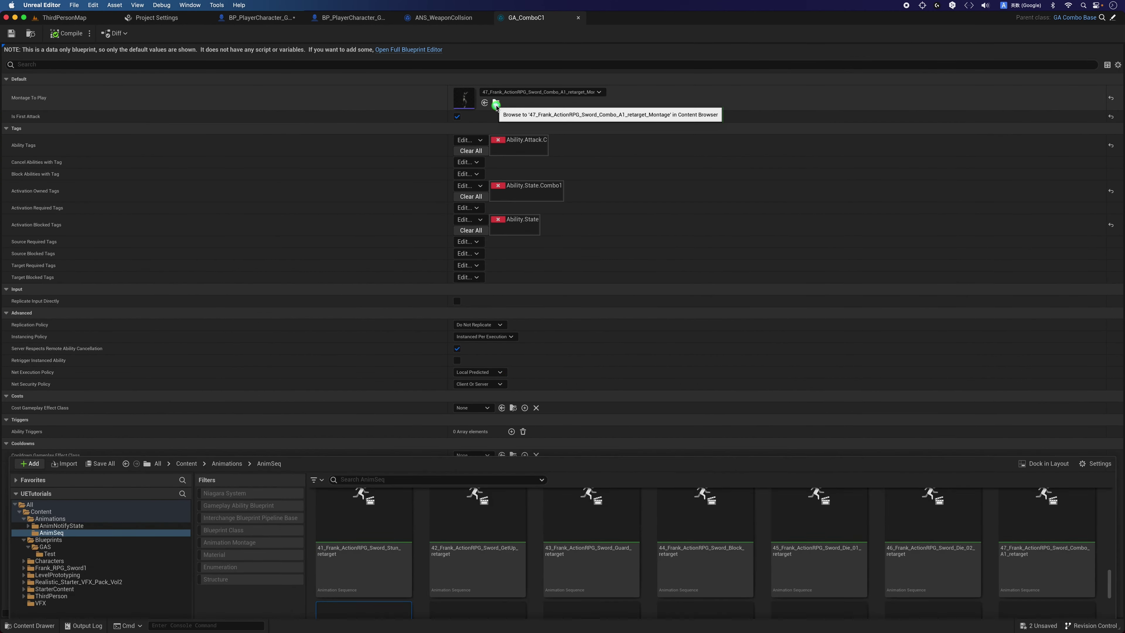
{"action": "scroll", "coordinate": [443, 523], "scroll_direction": "down", "scroll_amount": 1}
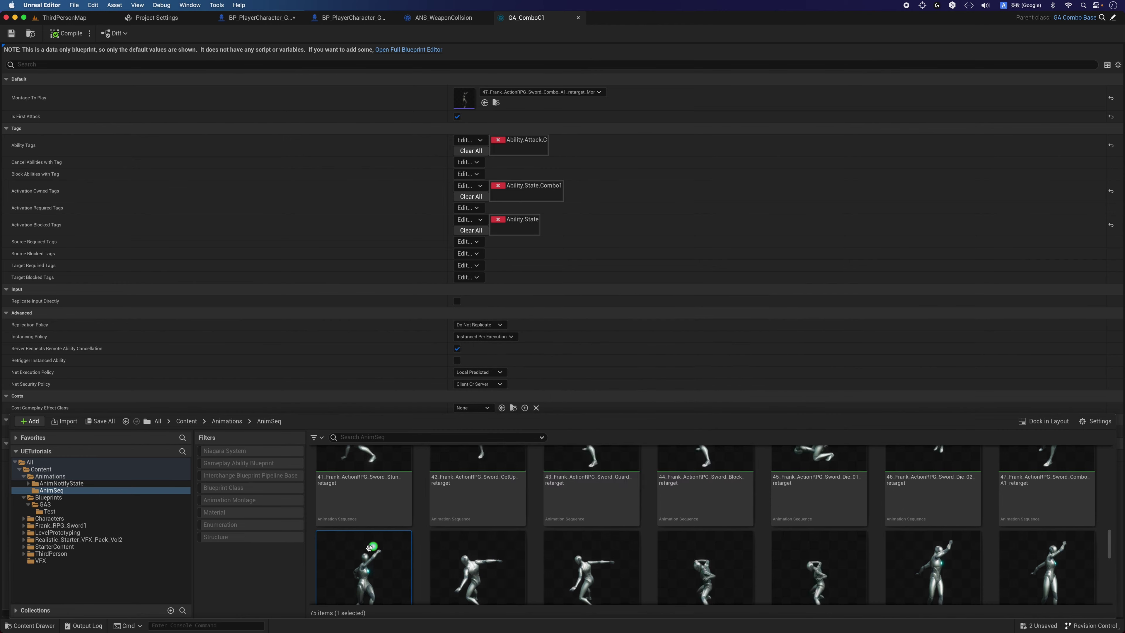
{"action": "double_click", "coordinate": [366, 552]}
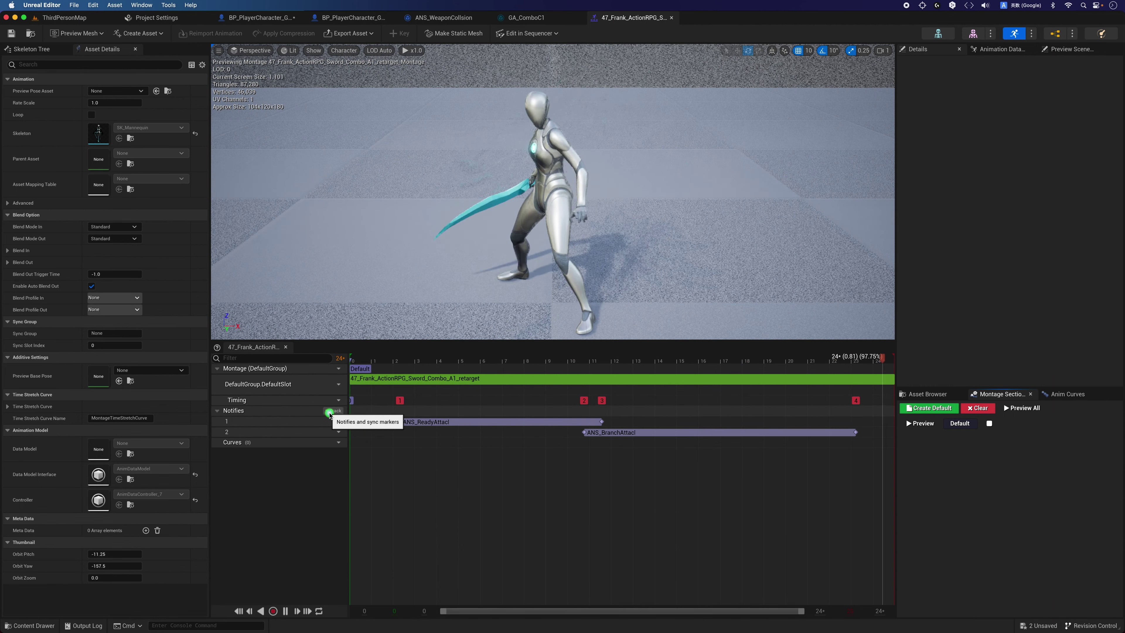
- Add a third notify track and place an ANS_WeaponCollision notify state on it
{"action": "left_click", "coordinate": [332, 410]}
{"action": "left_click", "coordinate": [342, 433]}
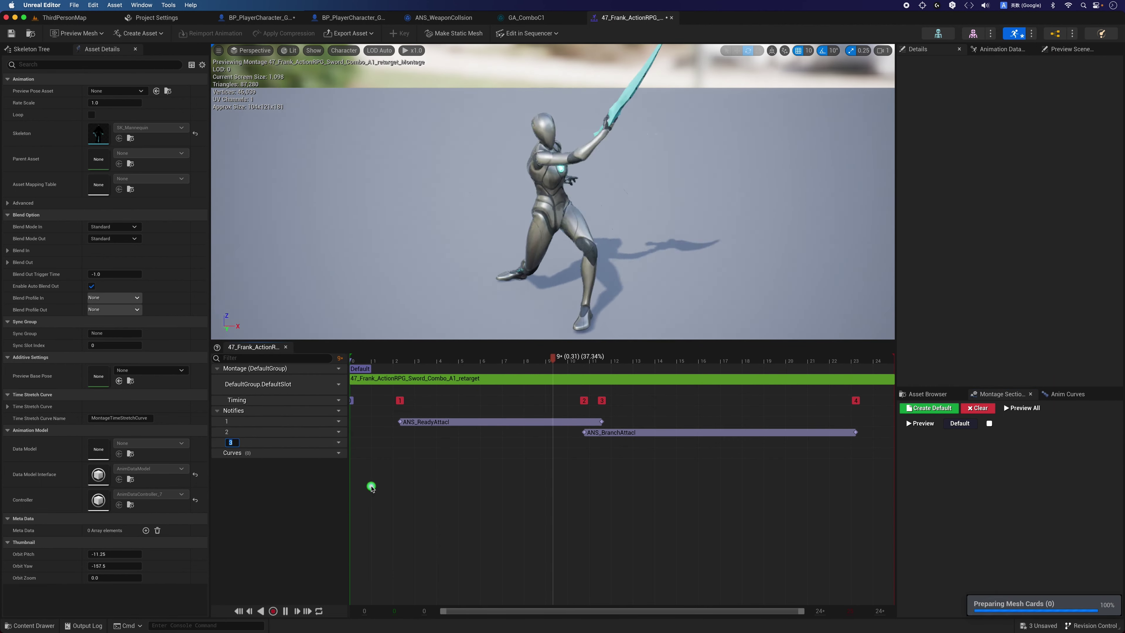
{"action": "right_click", "coordinate": [391, 442]}
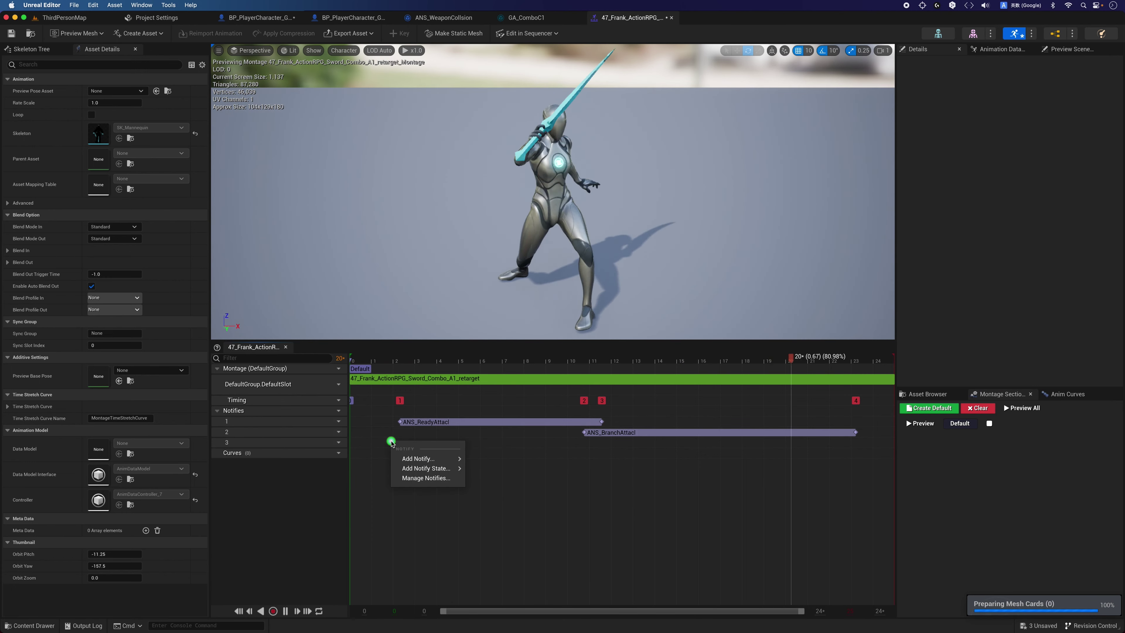
{"action": "mouse_move", "coordinate": [406, 459]}
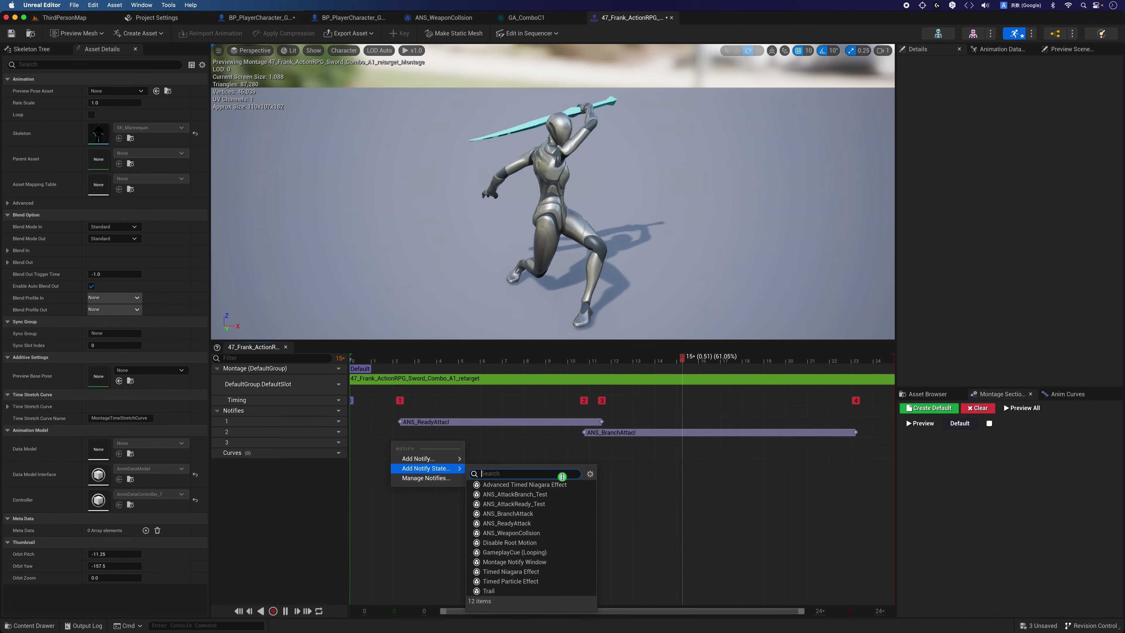
{"action": "left_click", "coordinate": [536, 533]}
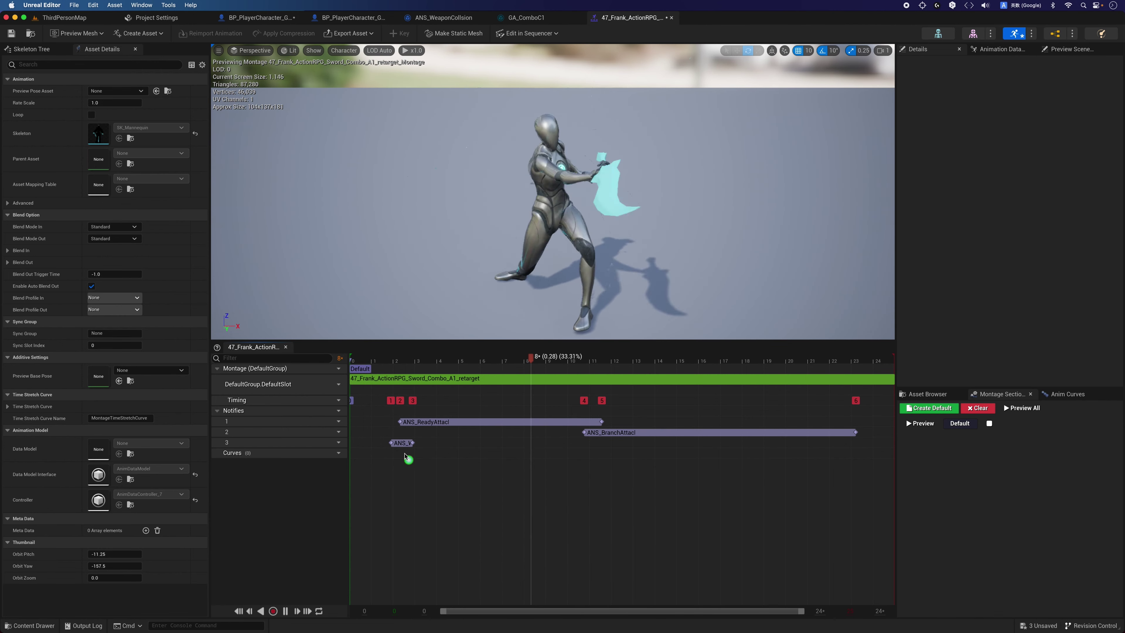
- Position the collision notify to span about frames 6 to 9 (0.209 sec, 0.099 sec long)
{"action": "left_click_drag", "start_coordinate": [401, 443], "coordinate": [438, 442]}
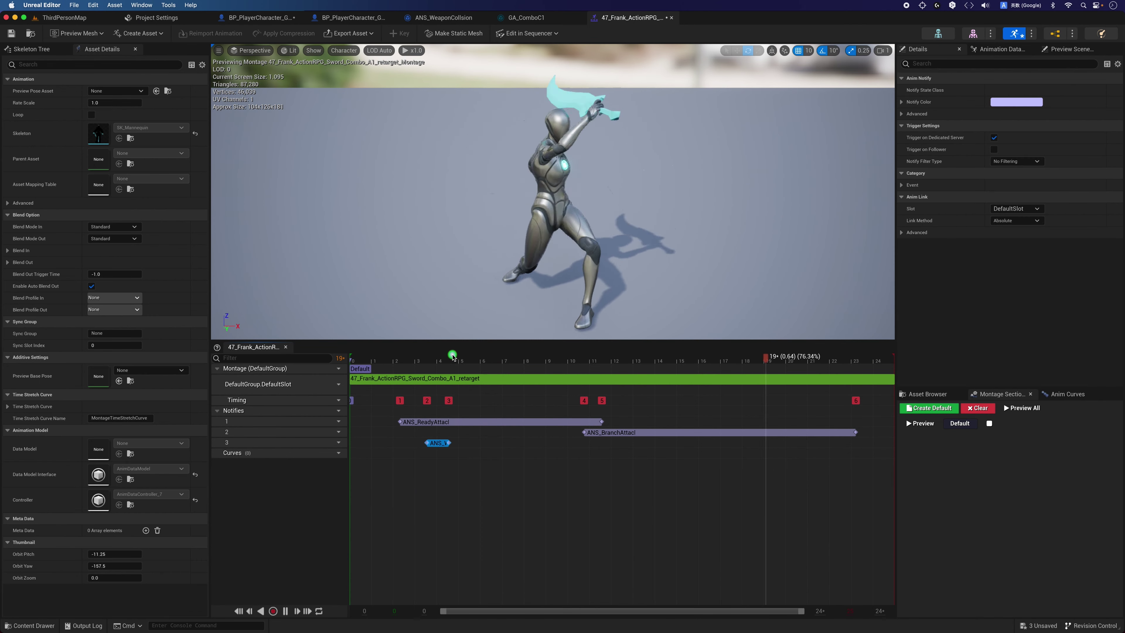
{"action": "mouse_move", "coordinate": [414, 358]}
{"action": "left_mouse_down"}
{"action": "mouse_move", "coordinate": [344, 369]}
{"action": "mouse_move", "coordinate": [486, 334]}
{"action": "left_mouse_up"}
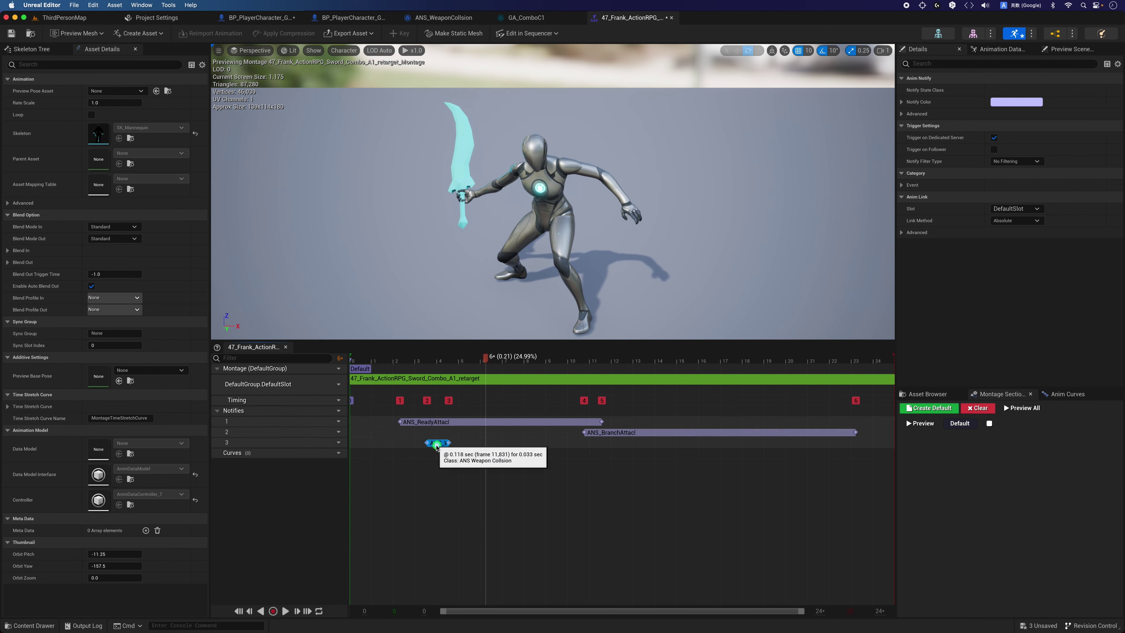
{"action": "left_click_drag", "start_coordinate": [438, 443], "coordinate": [497, 442]}
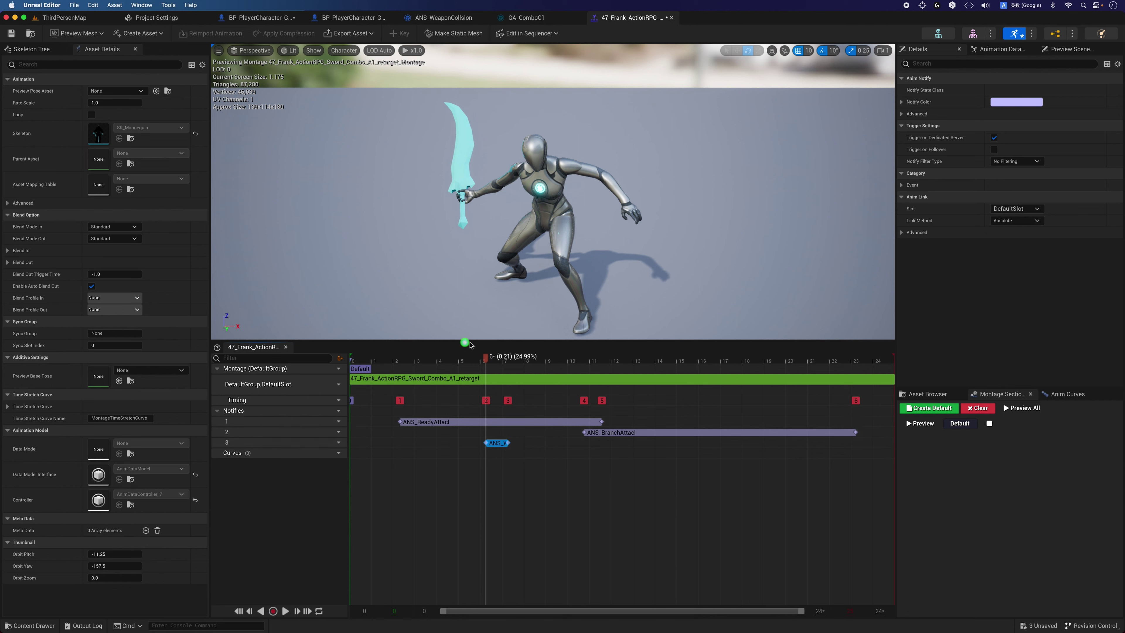
{"action": "left_click_drag", "start_coordinate": [489, 360], "coordinate": [550, 353]}
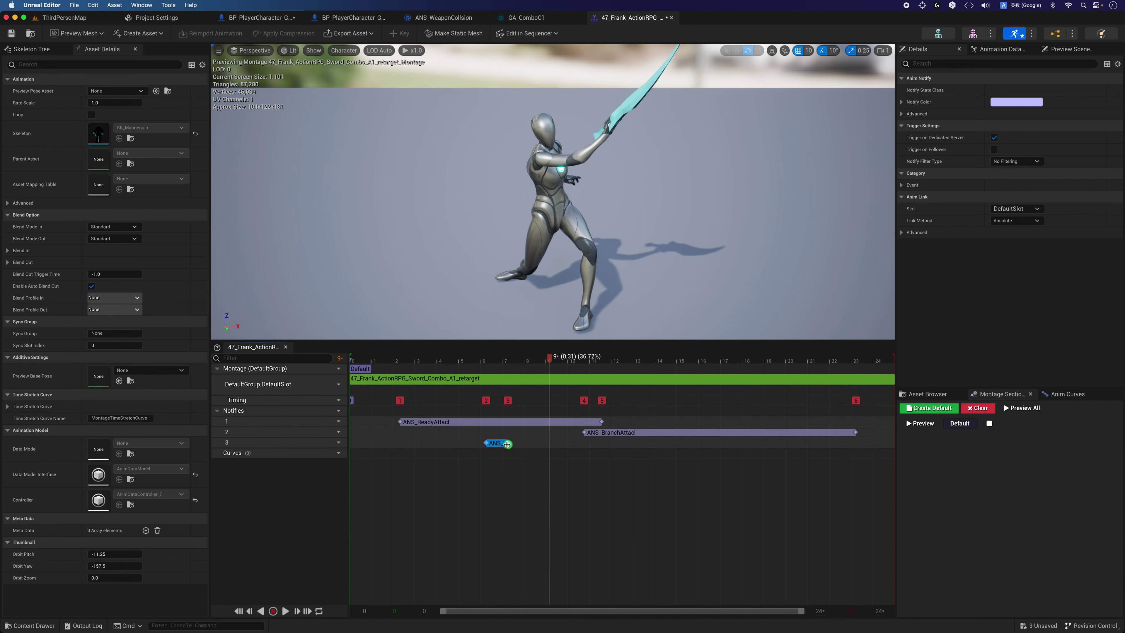
{"action": "left_click_drag", "start_coordinate": [507, 444], "coordinate": [537, 441]}
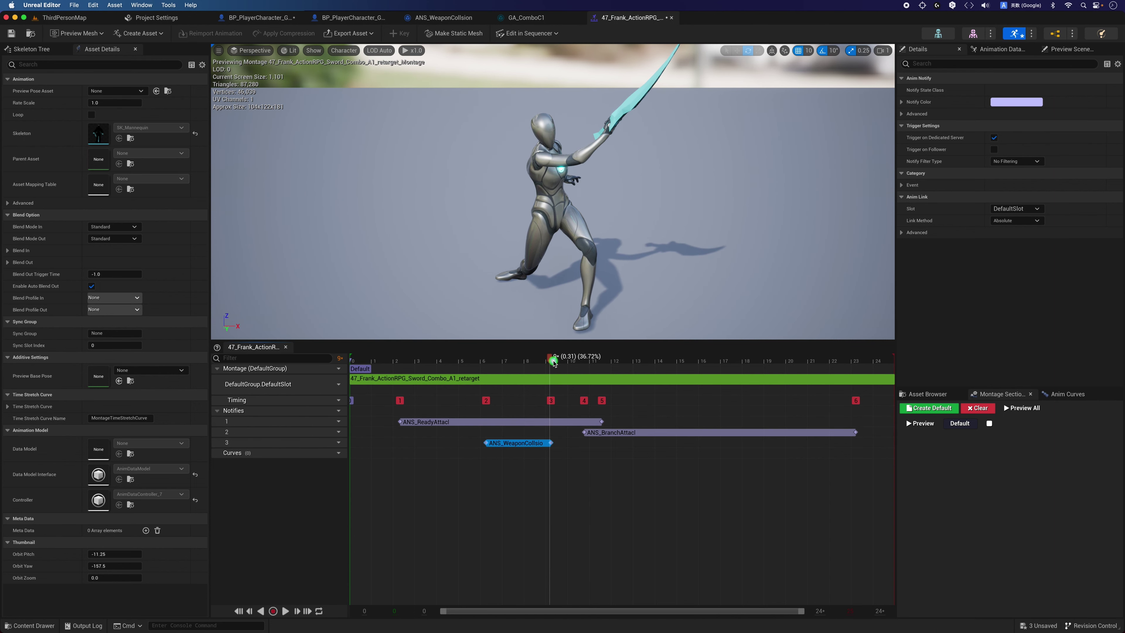
{"action": "mouse_move", "coordinate": [552, 362]}
{"action": "left_mouse_down"}
{"action": "mouse_move", "coordinate": [403, 370]}
{"action": "mouse_move", "coordinate": [486, 360]}
{"action": "left_mouse_up"}
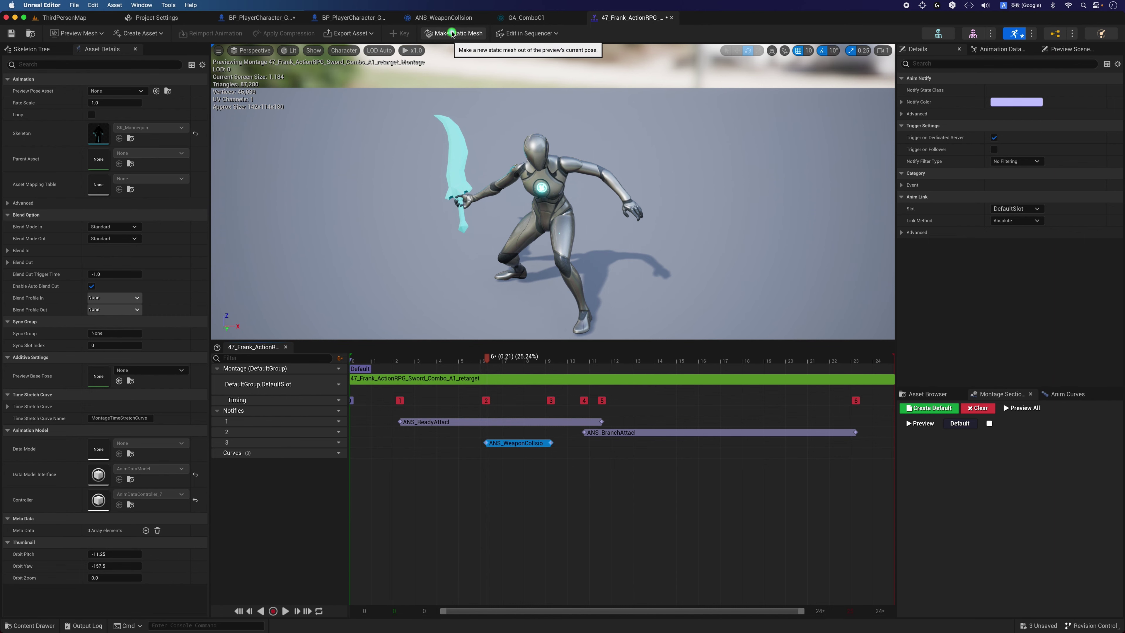
{"action": "left_click", "coordinate": [442, 17]}
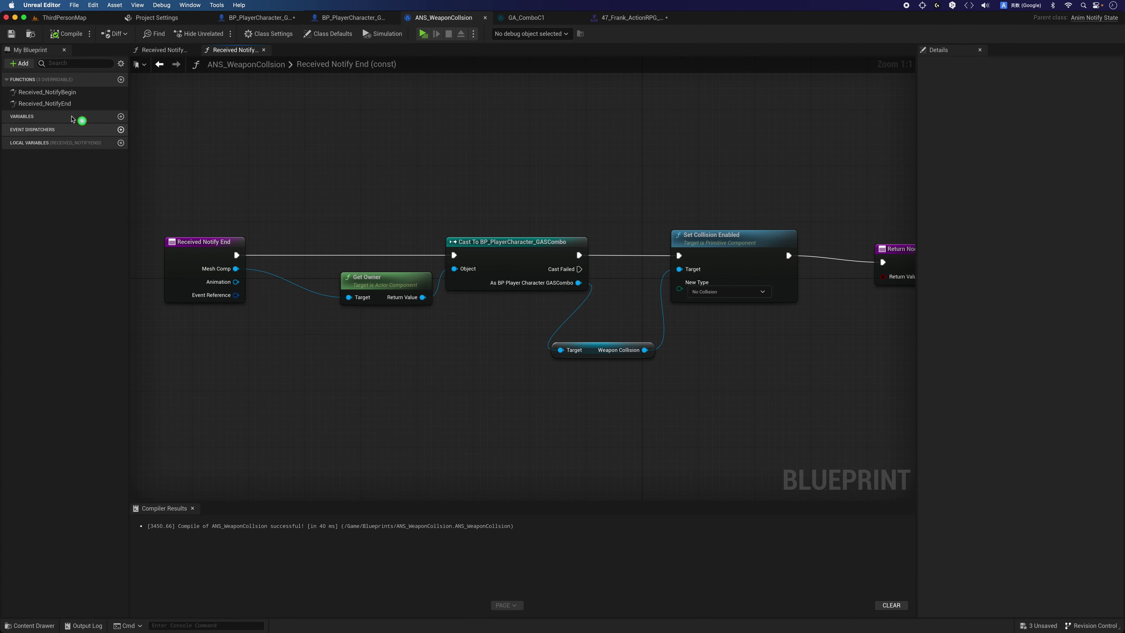
{"action": "double_click", "coordinate": [47, 92]}
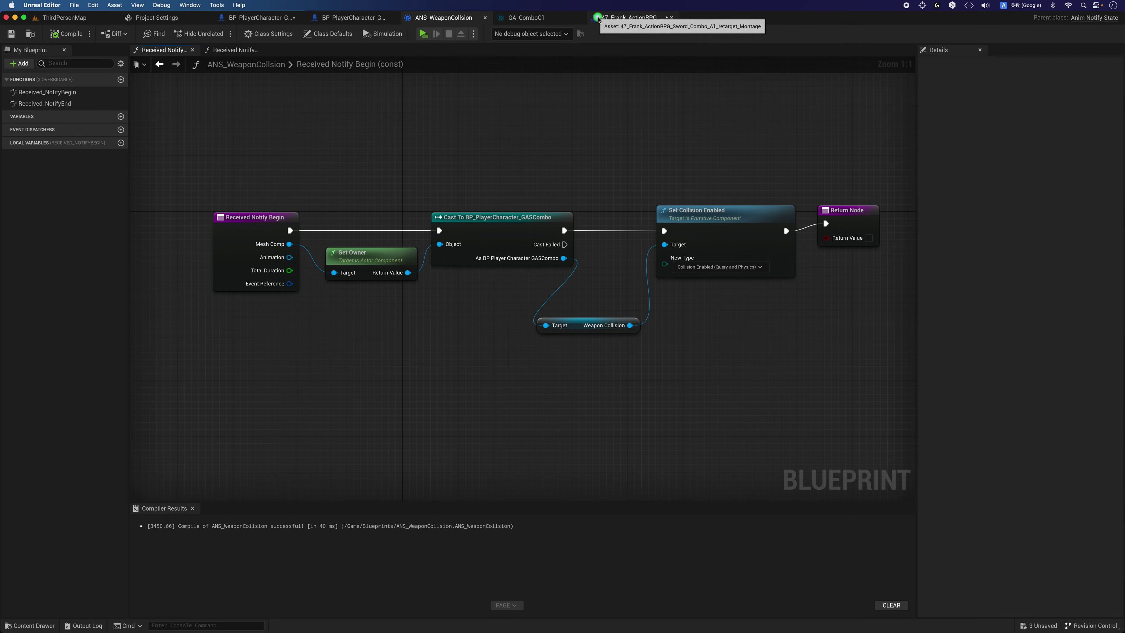
{"action": "left_click", "coordinate": [598, 19]}
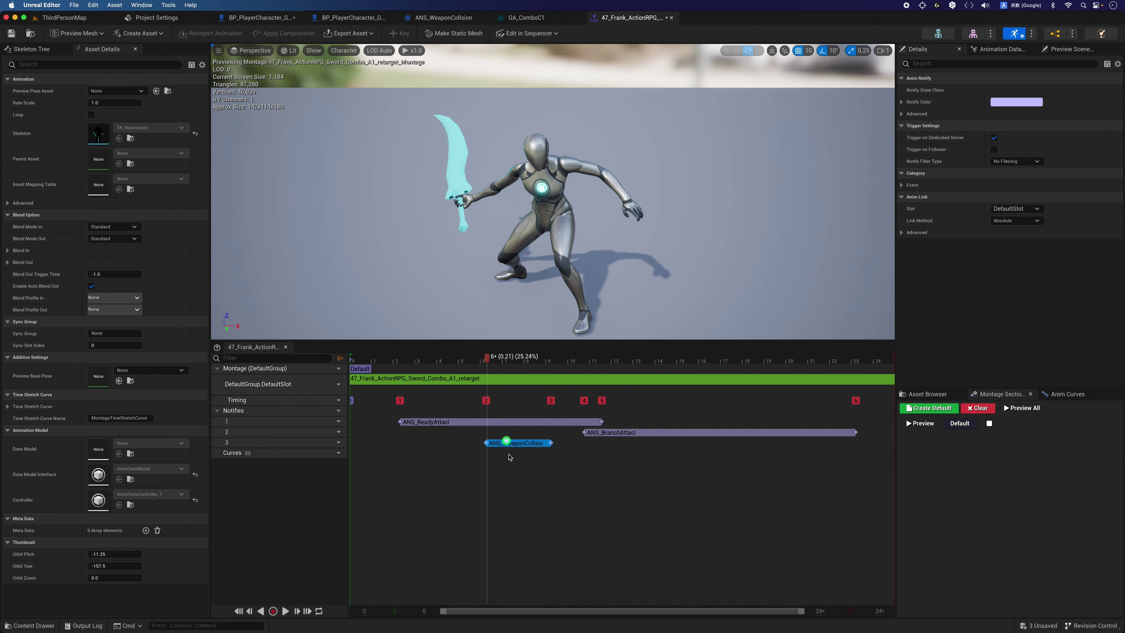
{"action": "left_click", "coordinate": [490, 354]}
{"action": "left_click_drag", "start_coordinate": [491, 360], "coordinate": [557, 358]}
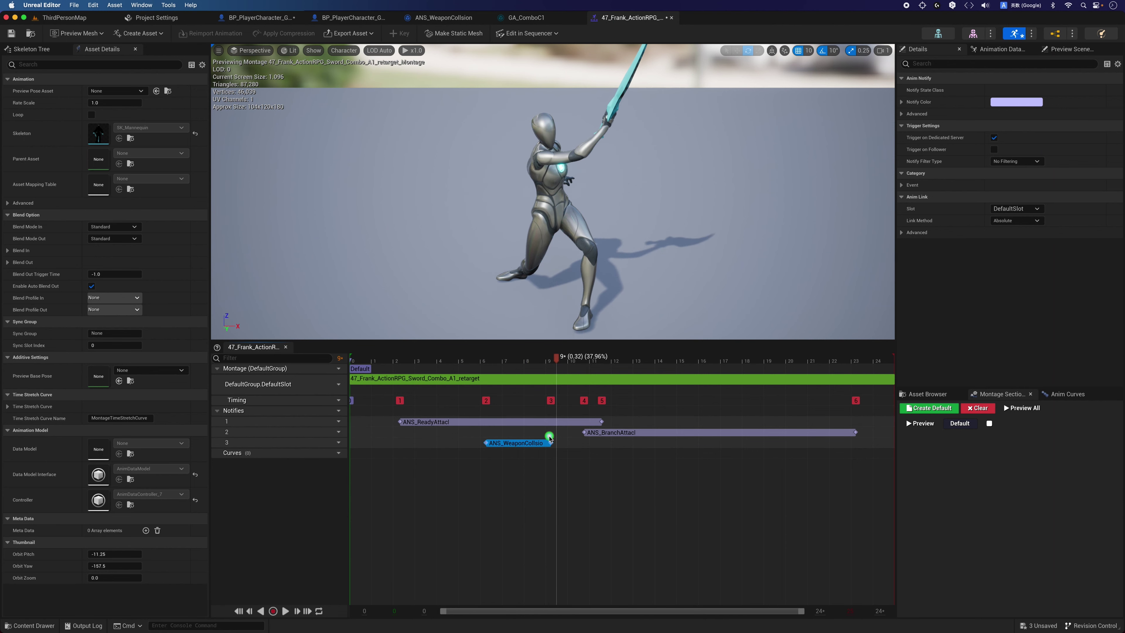
{"action": "left_click", "coordinate": [479, 127]}
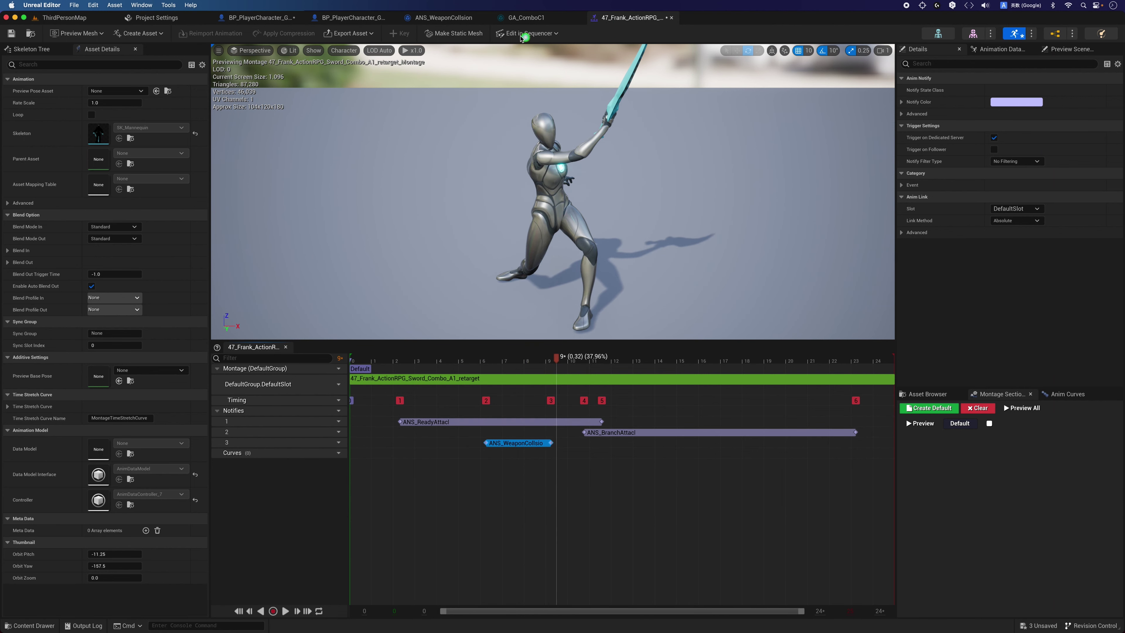
{"action": "left_click", "coordinate": [454, 19]}
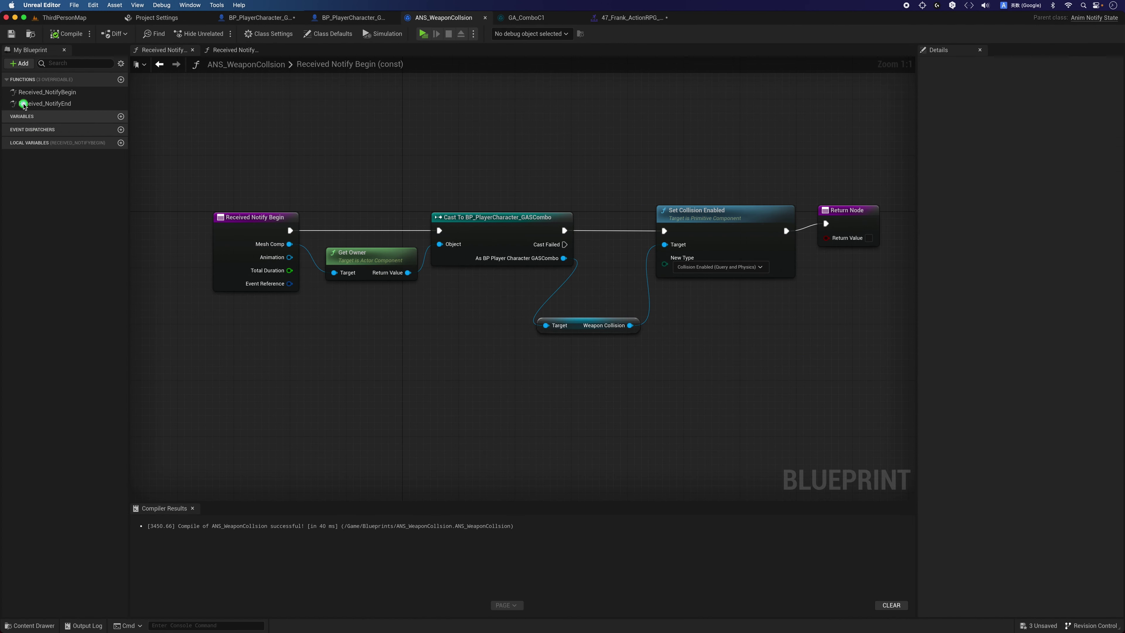
{"action": "double_click", "coordinate": [23, 106]}
{"action": "left_click", "coordinate": [68, 151]}
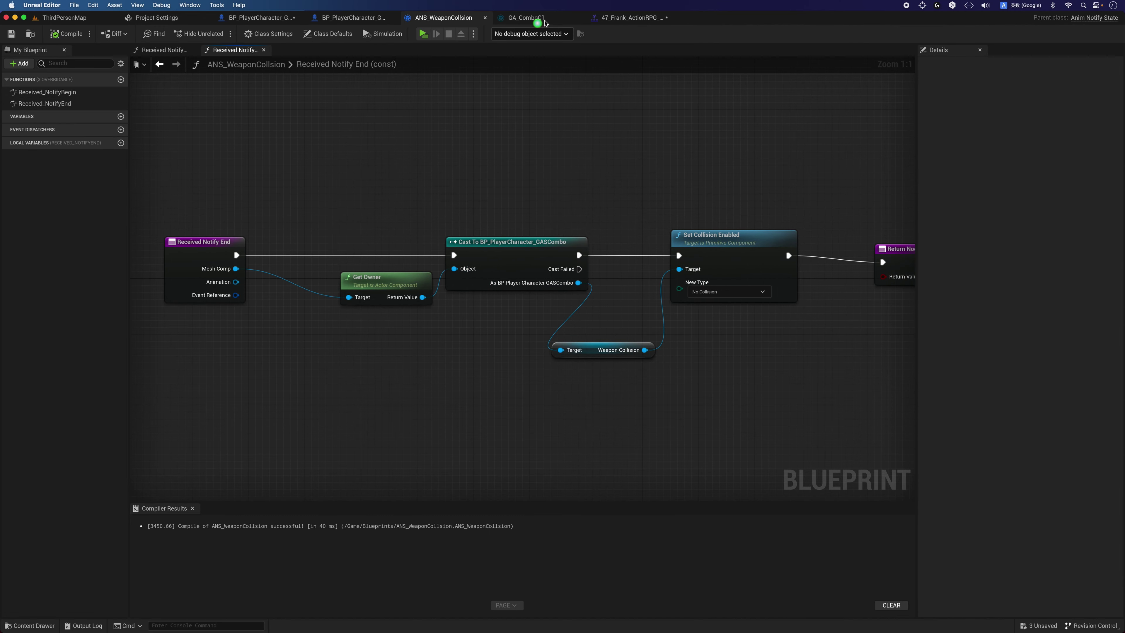
{"action": "left_click", "coordinate": [620, 18]}
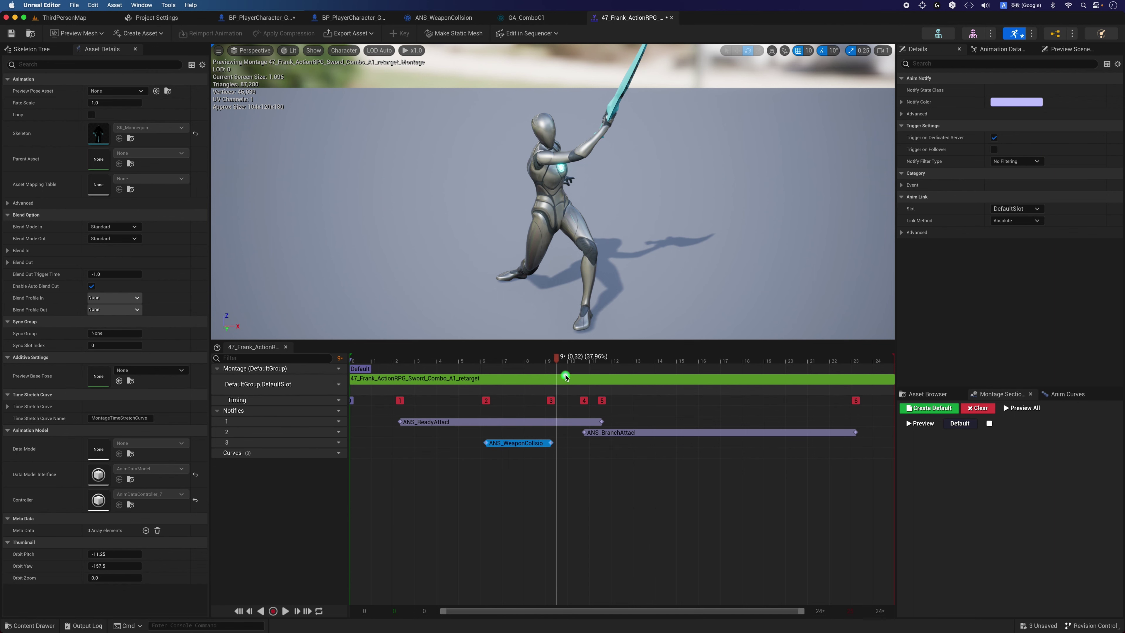
{"action": "left_click_drag", "start_coordinate": [566, 377], "coordinate": [699, 360]}
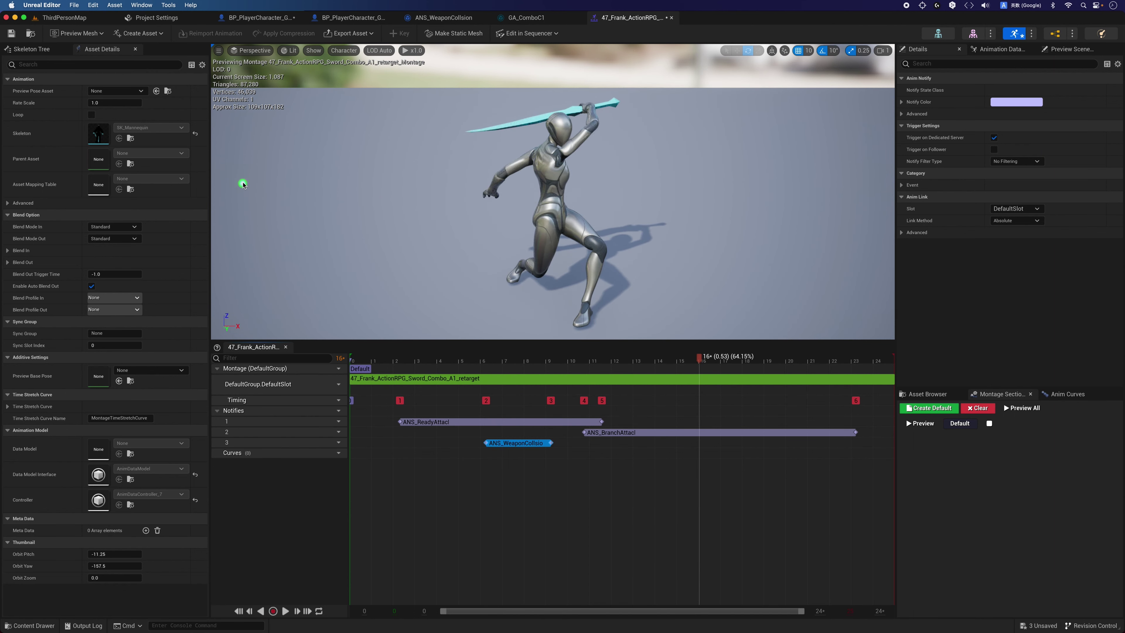
{"action": "left_click", "coordinate": [31, 625]}
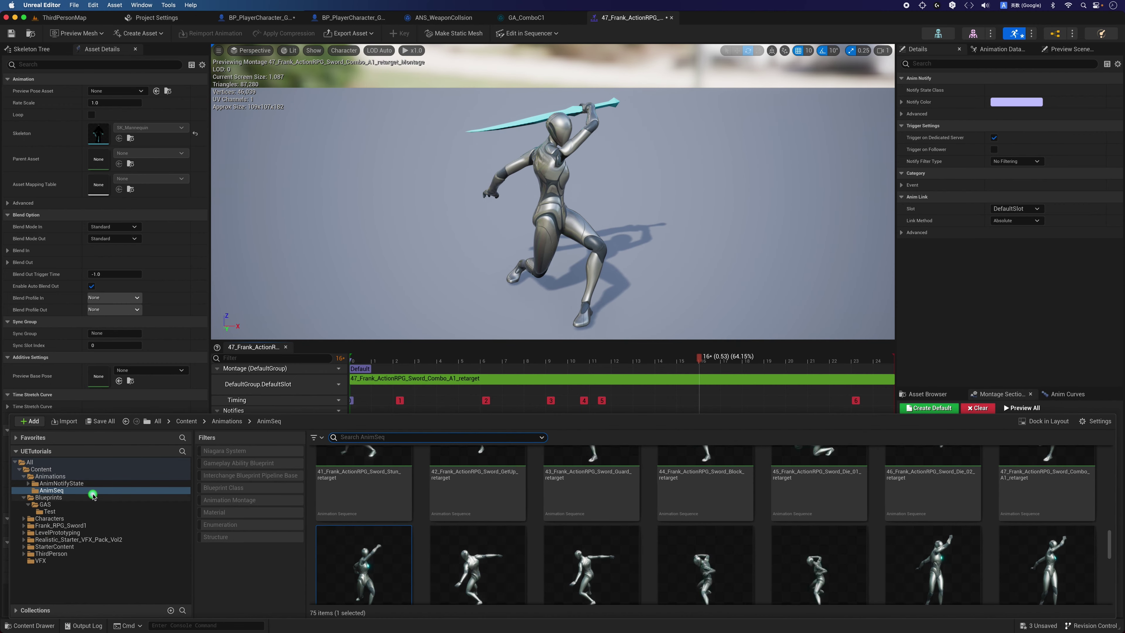
- Open GA_ComboC2 and its 48_Frank Combo_A2 montage
{"action": "left_click", "coordinate": [44, 504]}
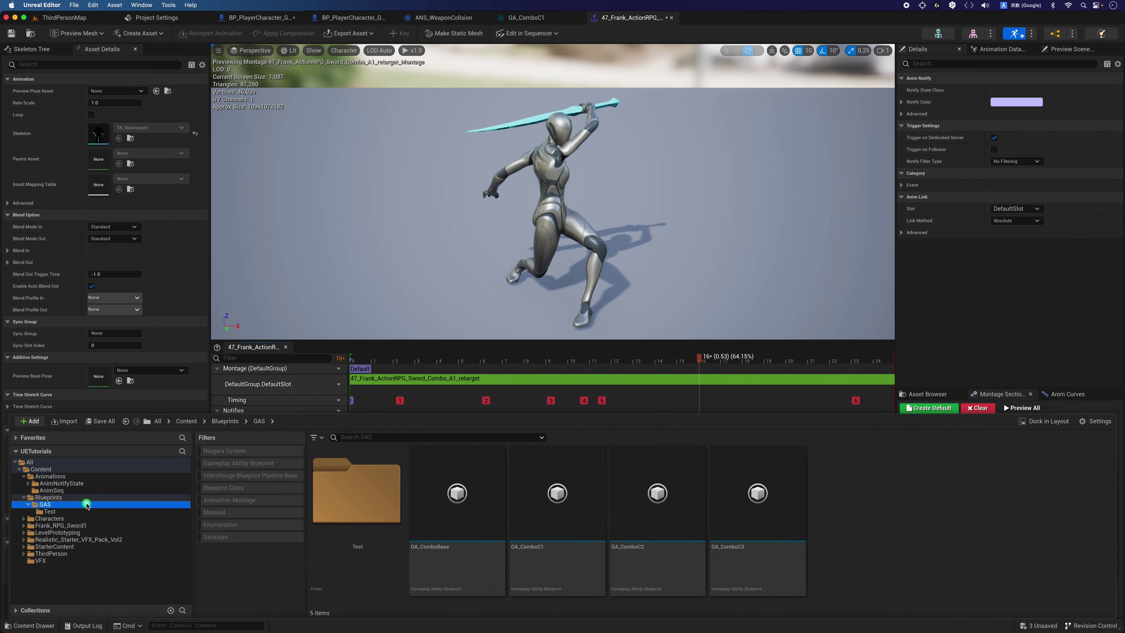
{"action": "double_click", "coordinate": [682, 500]}
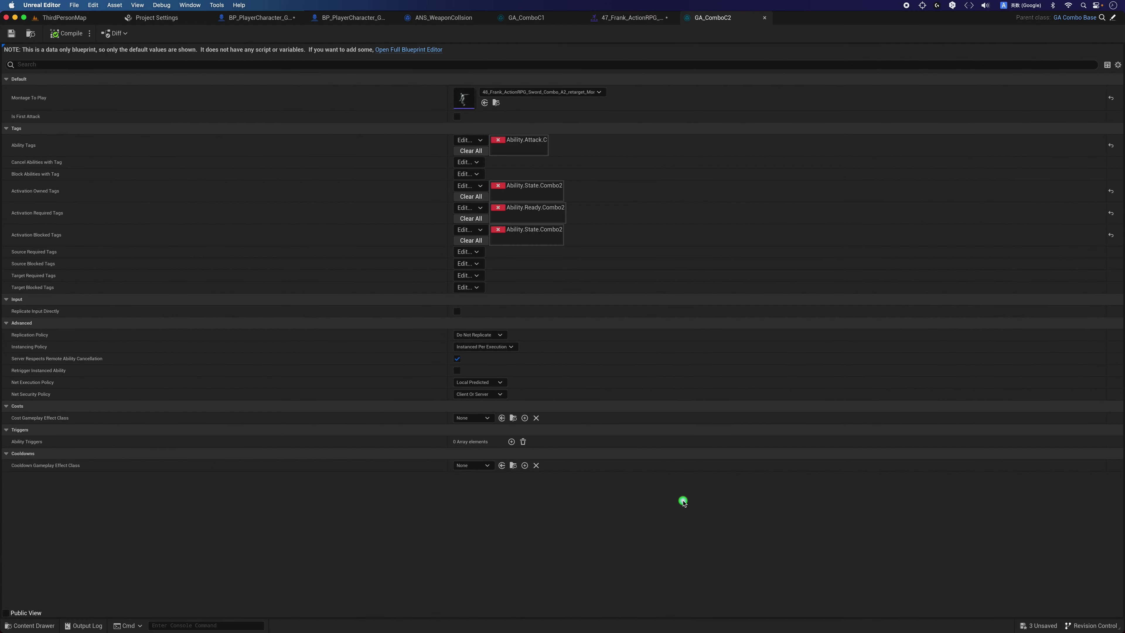
{"action": "left_click", "coordinate": [497, 102]}
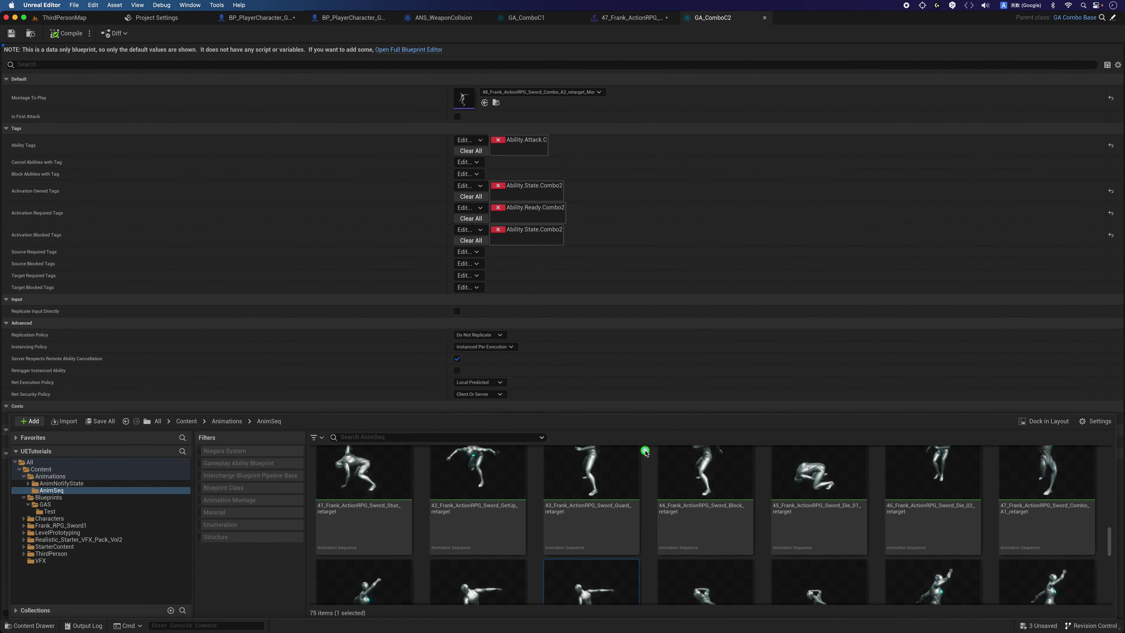
{"action": "double_click", "coordinate": [645, 452]}
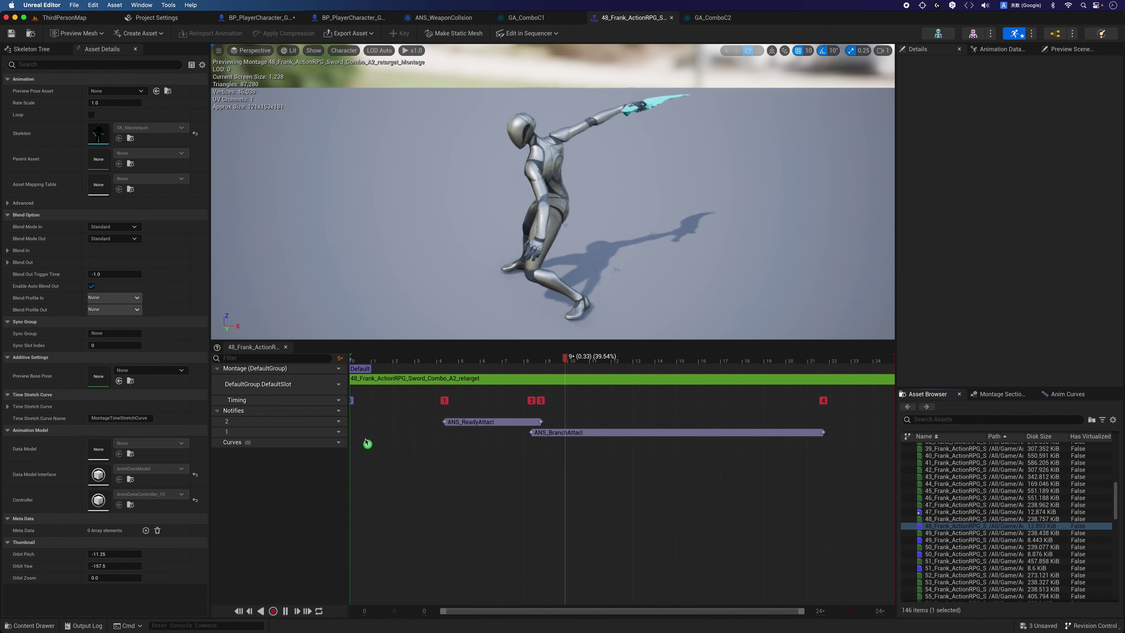
- Add a third notify track holding an ANS_WeaponCollision notify state
{"action": "left_click", "coordinate": [334, 410]}
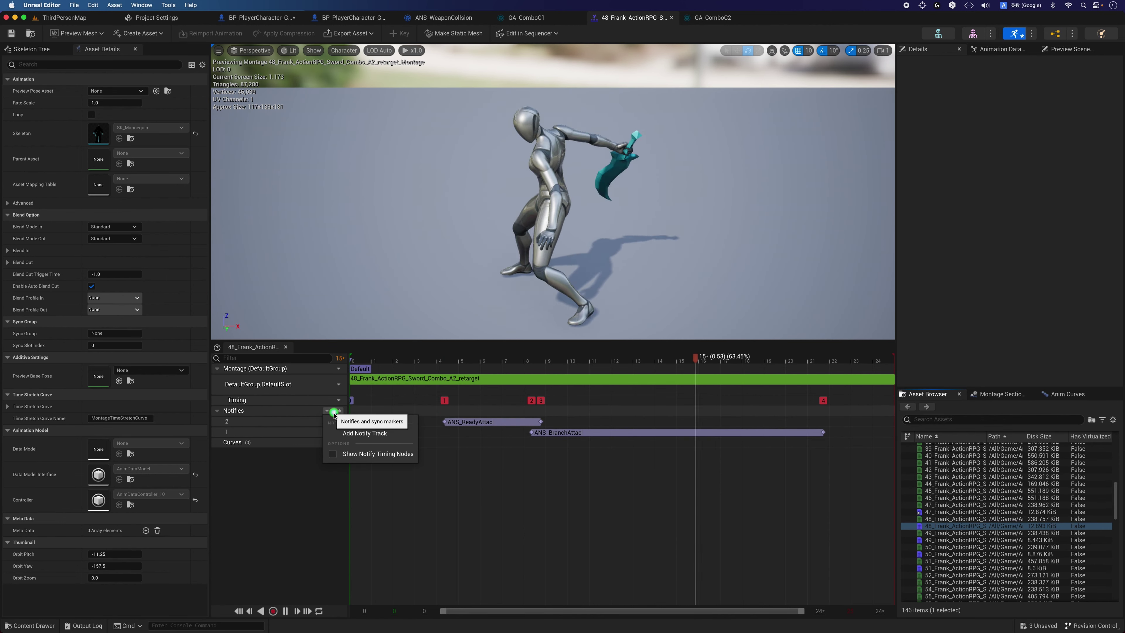
{"action": "left_click", "coordinate": [345, 433]}
{"action": "right_click", "coordinate": [412, 446]}
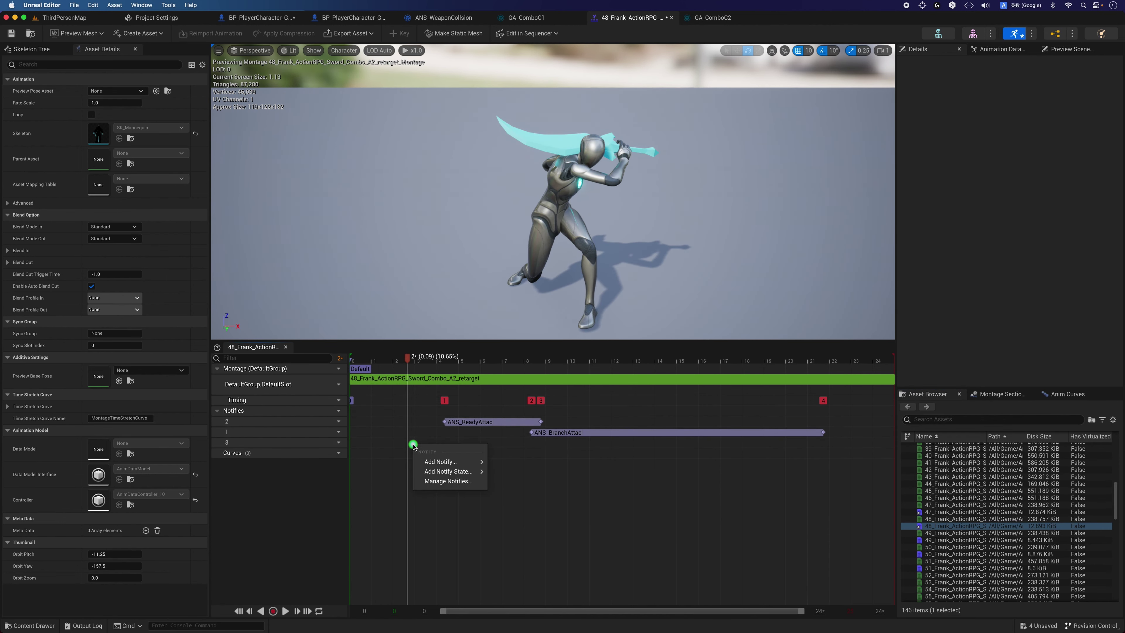
{"action": "mouse_move", "coordinate": [444, 473]}
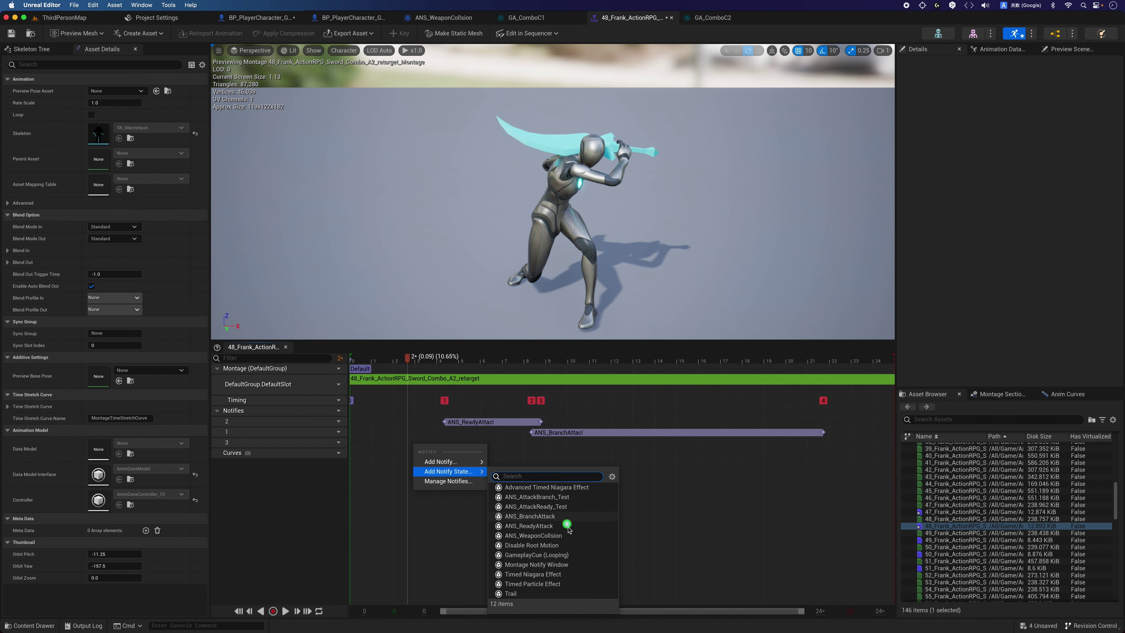
{"action": "left_click", "coordinate": [571, 536]}
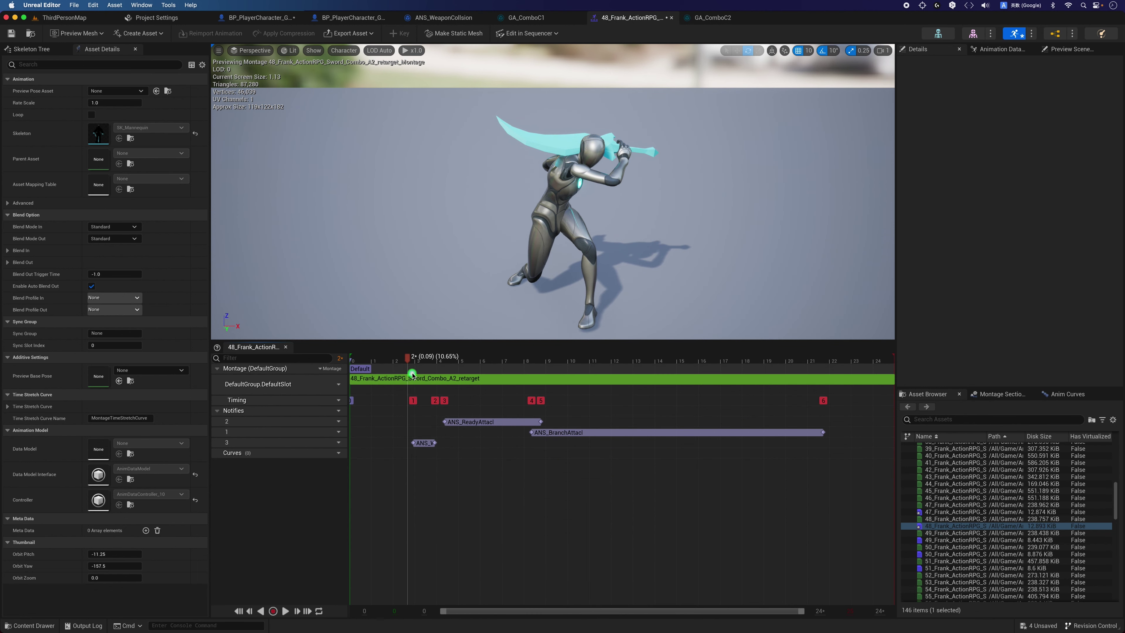
- Move the collision notify to start near frame 4.5 and extend it to frame 7
{"action": "left_click_drag", "start_coordinate": [406, 362], "coordinate": [459, 360]}
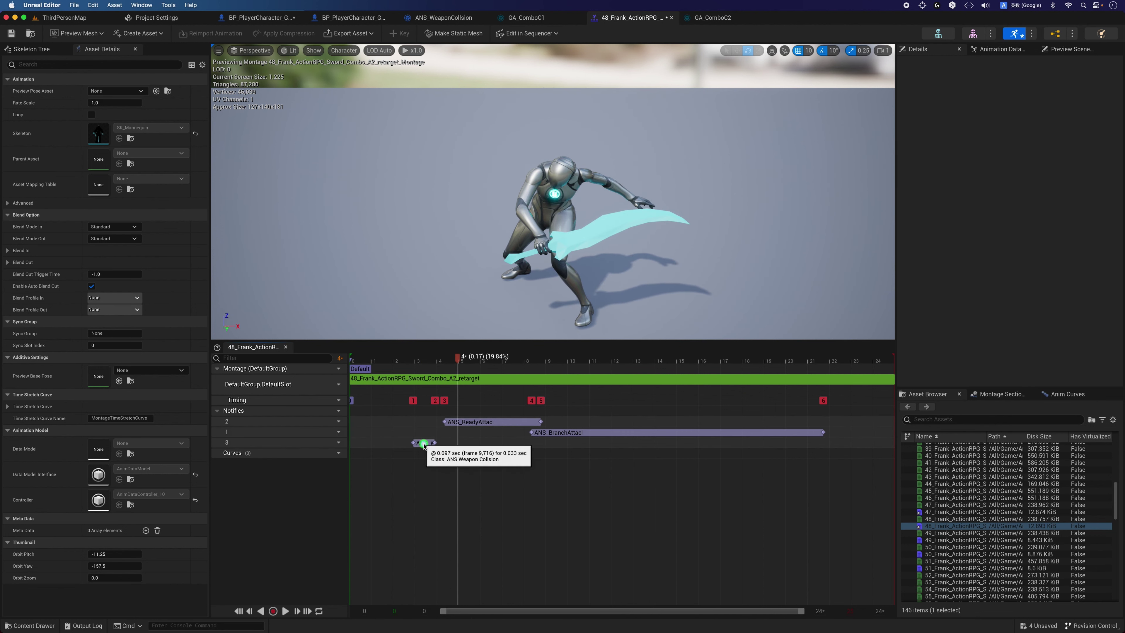
{"action": "left_click_drag", "start_coordinate": [433, 442], "coordinate": [470, 438]}
{"action": "left_click", "coordinate": [480, 438]}
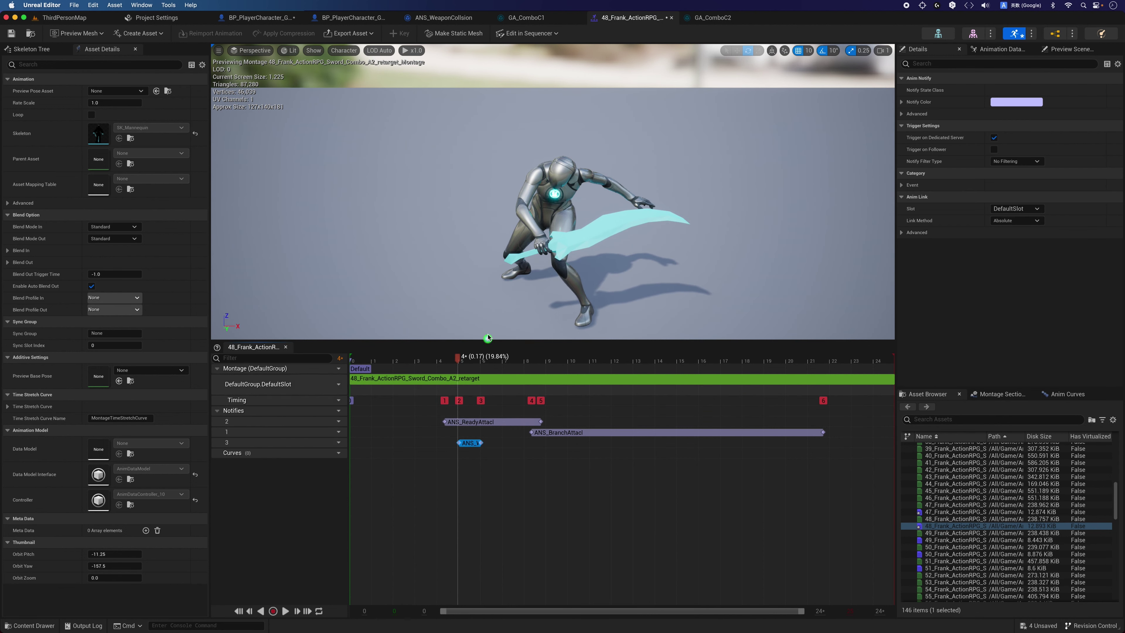
{"action": "left_click", "coordinate": [463, 358]}
{"action": "left_click_drag", "start_coordinate": [459, 360], "coordinate": [510, 355]}
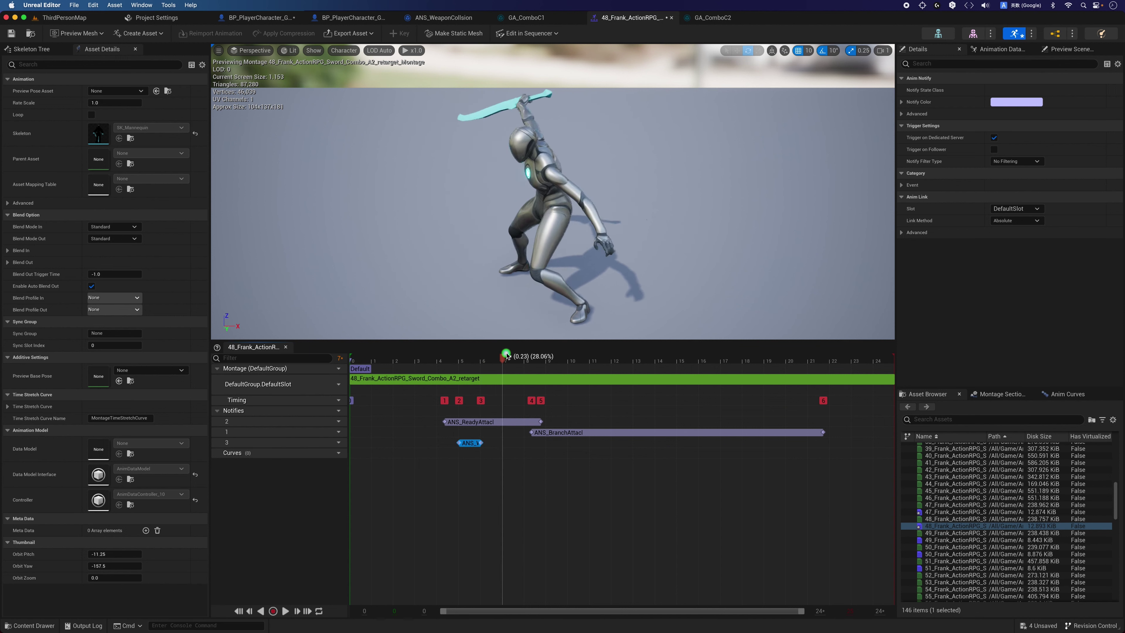
{"action": "left_click_drag", "start_coordinate": [482, 443], "coordinate": [511, 441]}
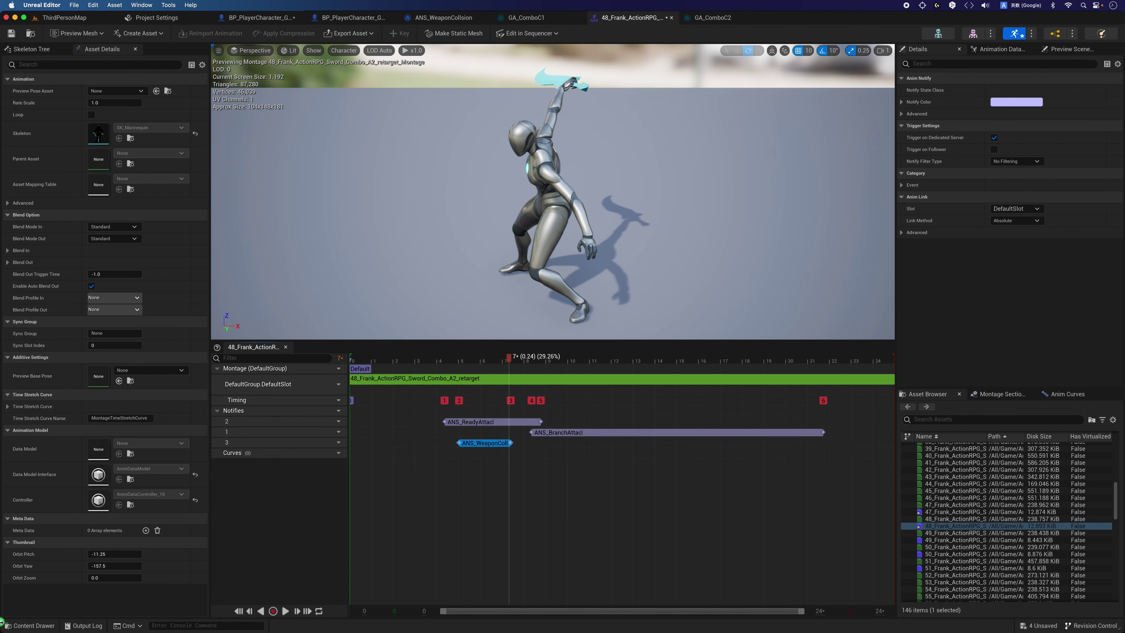
{"action": "left_click", "coordinate": [38, 626]}
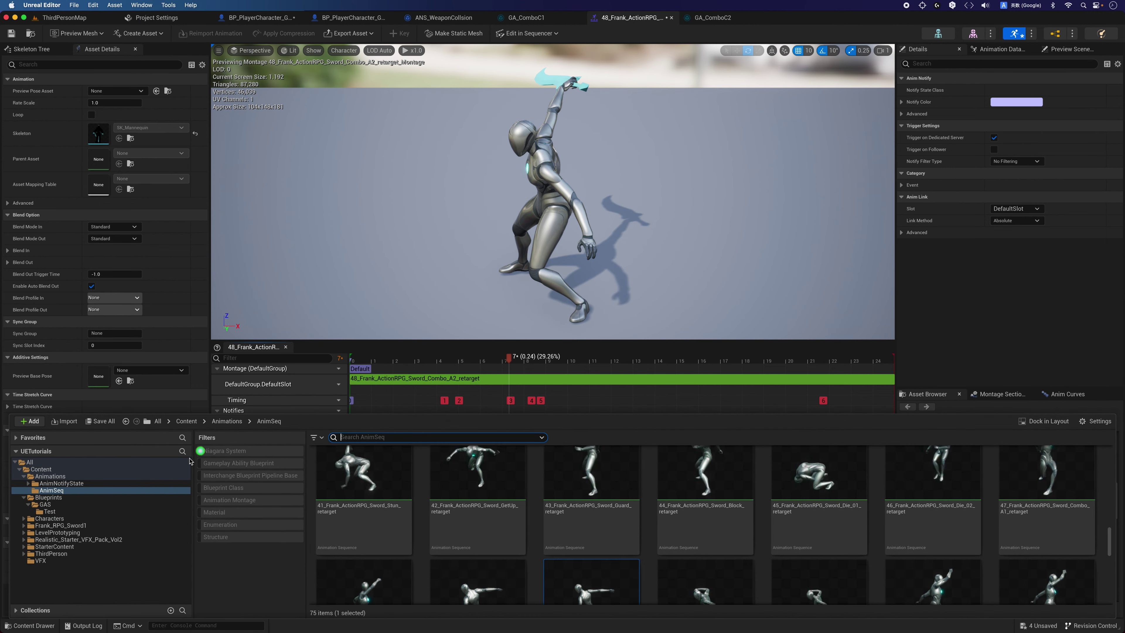
- Open GA_ComboC3 and its 50_Frank_ActionRPG_Sword_Combo_A4_retarget_Montage
{"action": "left_click", "coordinate": [97, 498]}
{"action": "left_click", "coordinate": [96, 504]}
{"action": "left_click", "coordinate": [742, 492]}
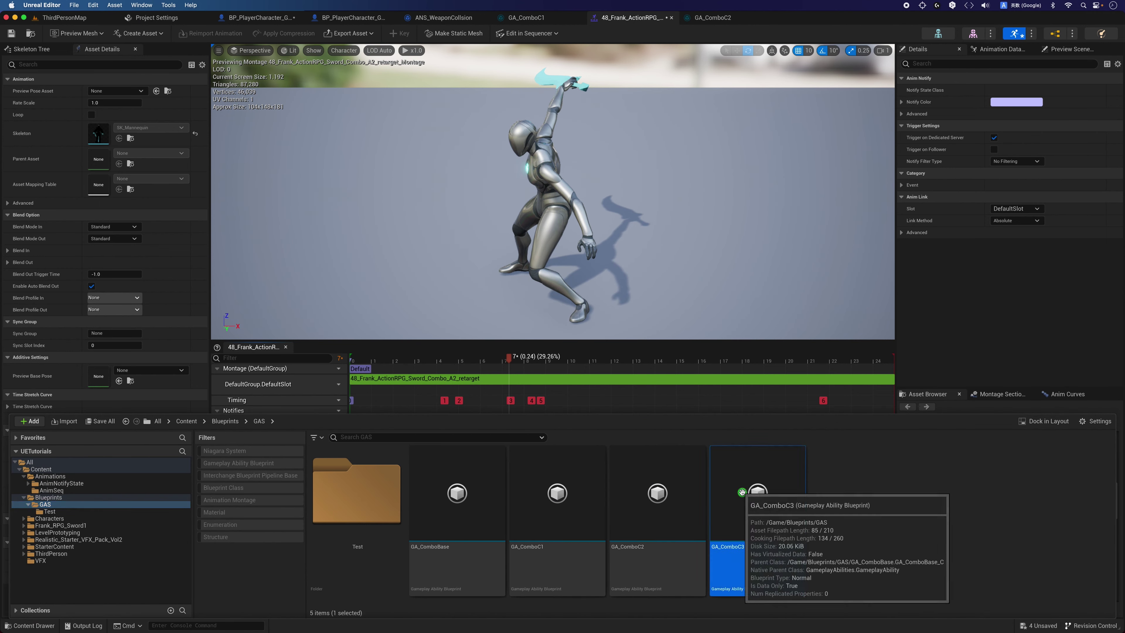
{"action": "double_click", "coordinate": [742, 492]}
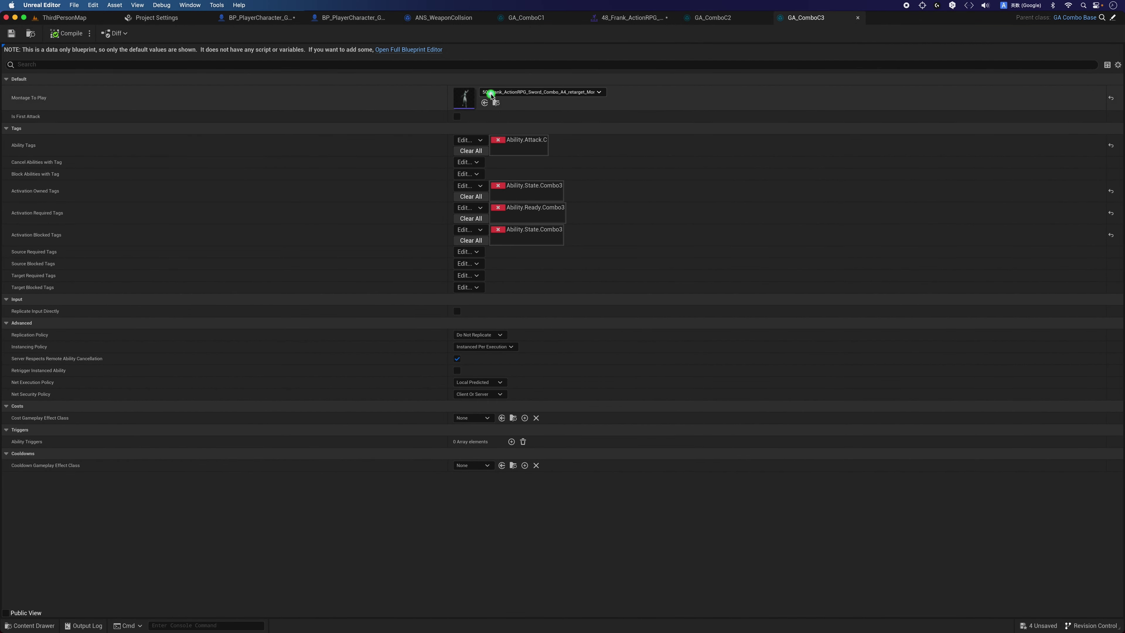
{"action": "left_click", "coordinate": [496, 102]}
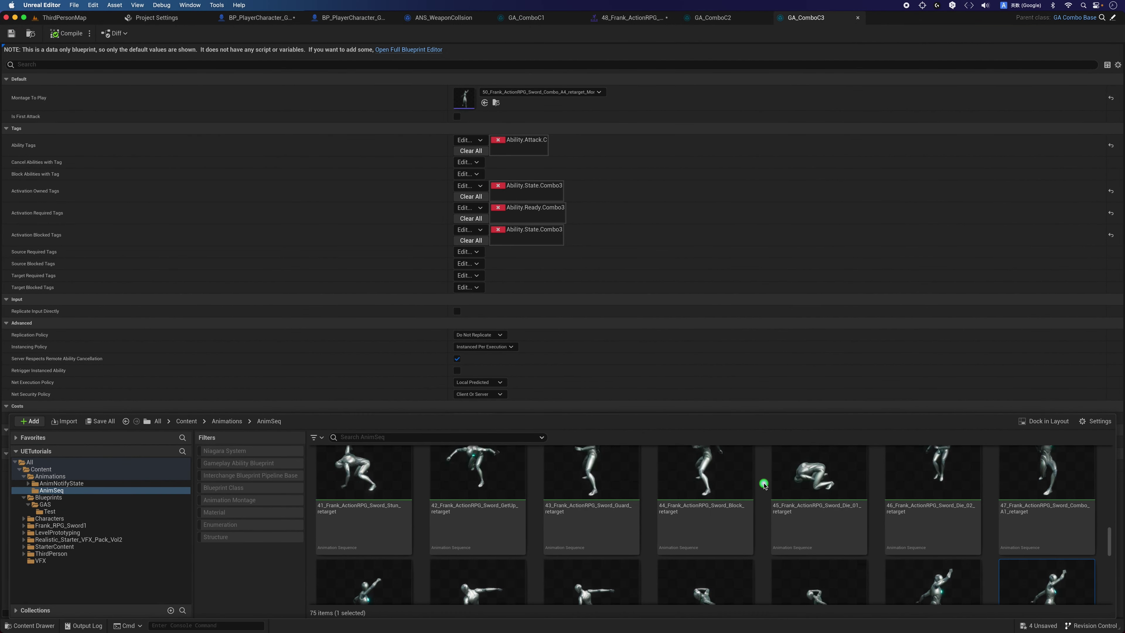
{"action": "double_click", "coordinate": [1033, 505]}
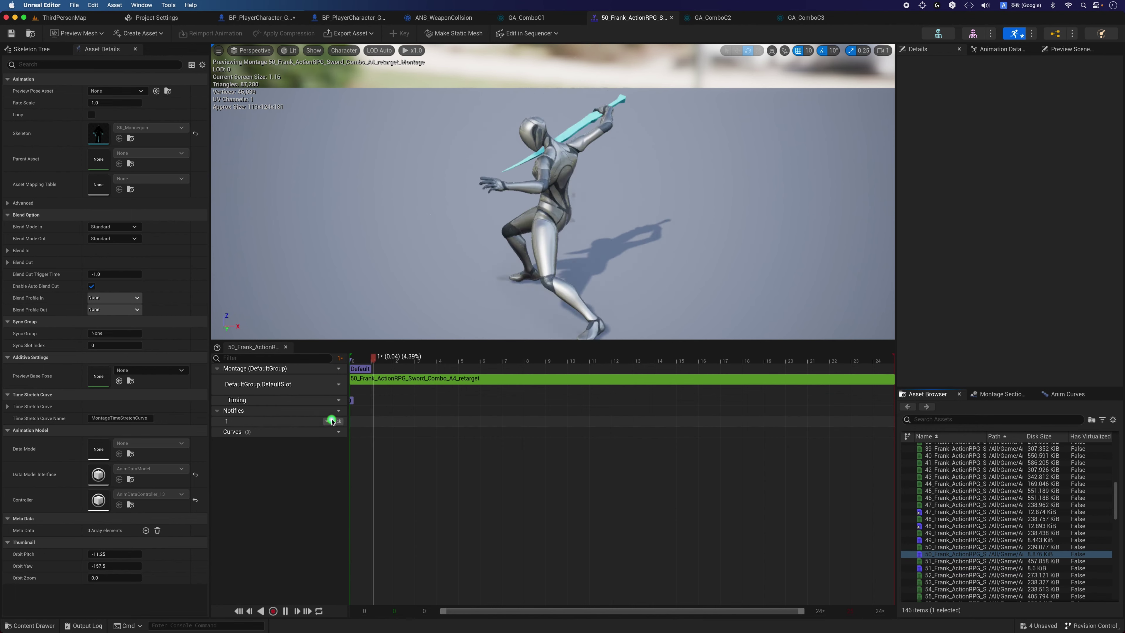
- Add an ANS_WeaponCollision notify state spanning frames 7 to 10 of the swing
{"action": "right_click", "coordinate": [380, 423]}
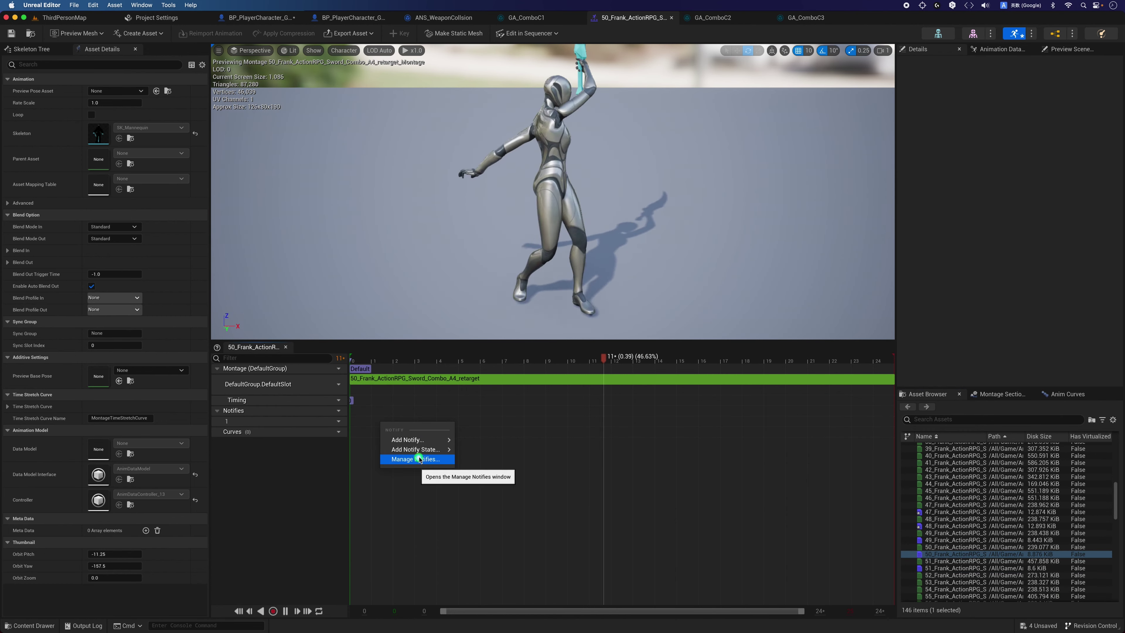
{"action": "mouse_move", "coordinate": [425, 450]}
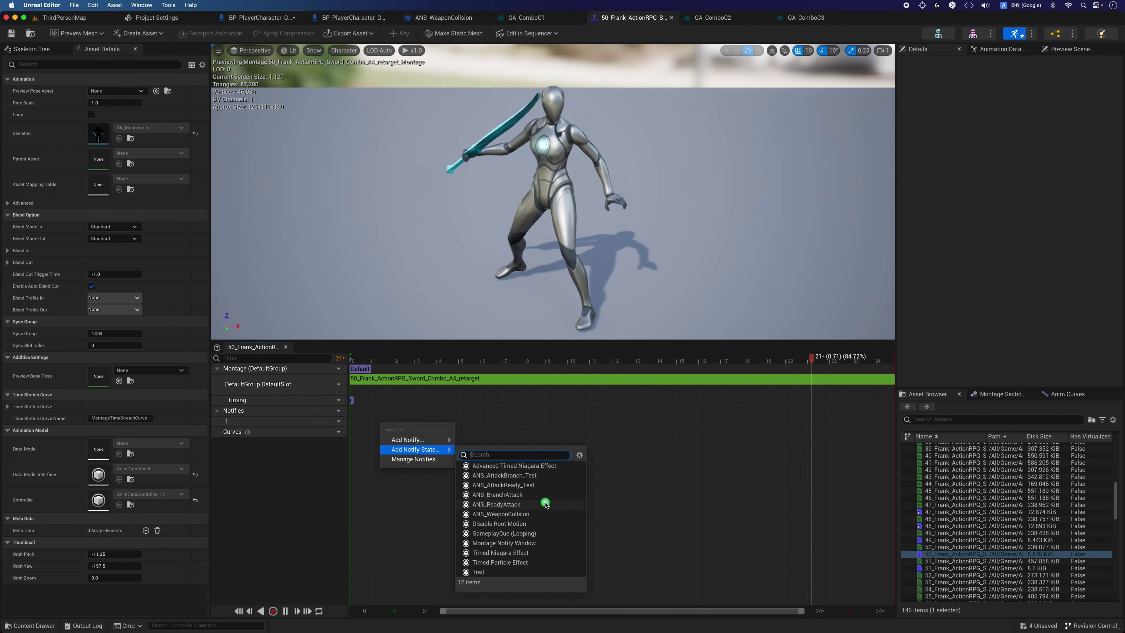
{"action": "left_click", "coordinate": [546, 514]}
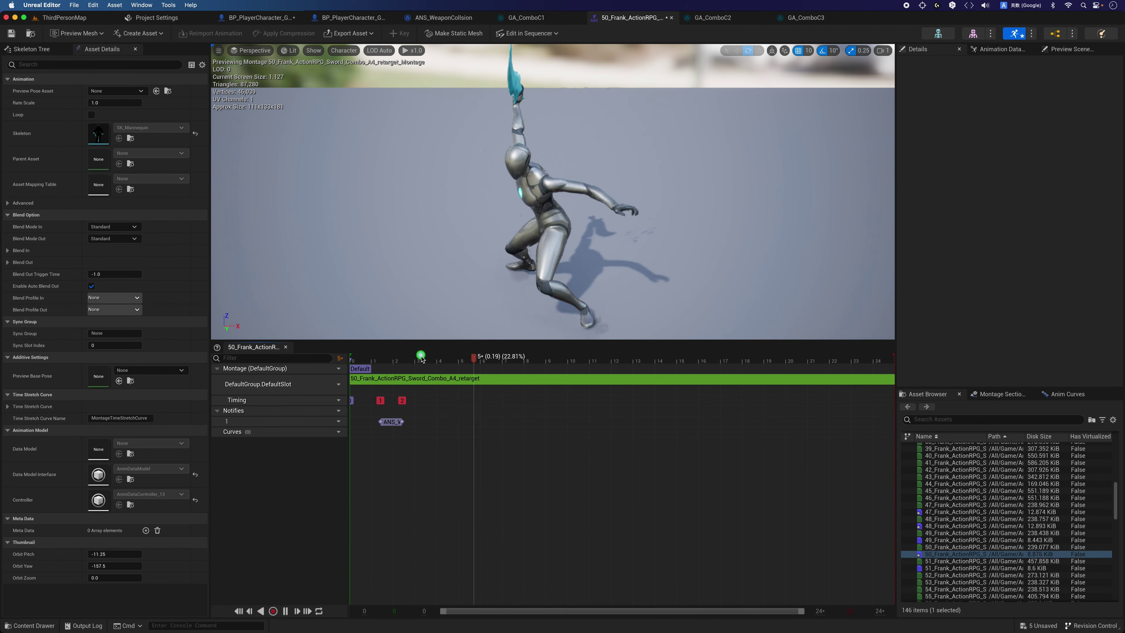
{"action": "left_click_drag", "start_coordinate": [421, 358], "coordinate": [524, 366]}
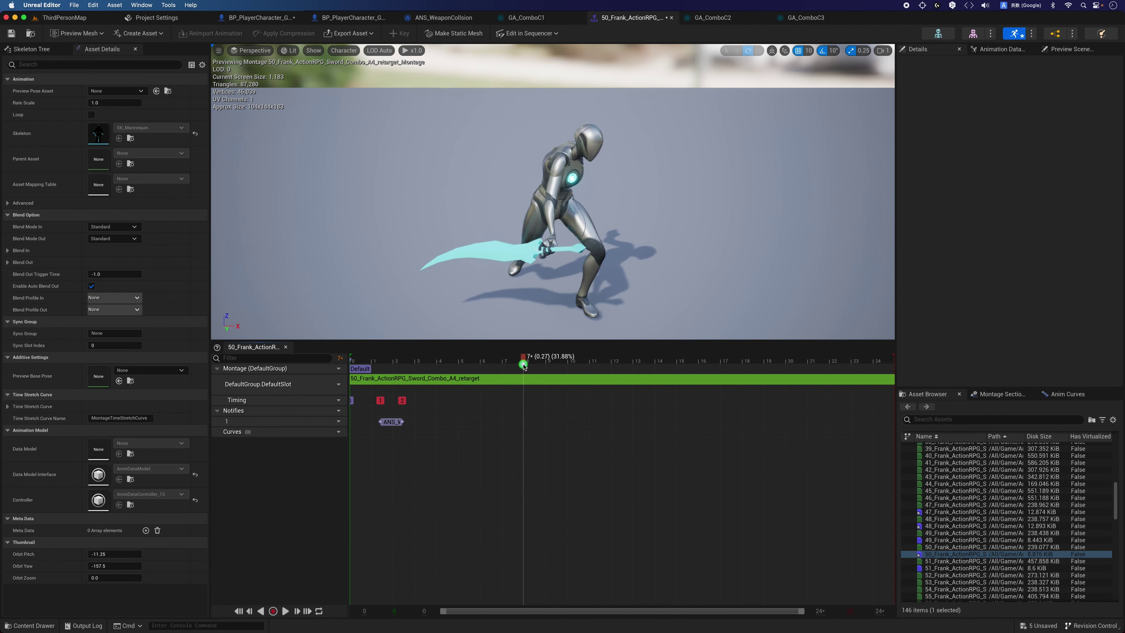
{"action": "left_click_drag", "start_coordinate": [401, 419], "coordinate": [535, 418]}
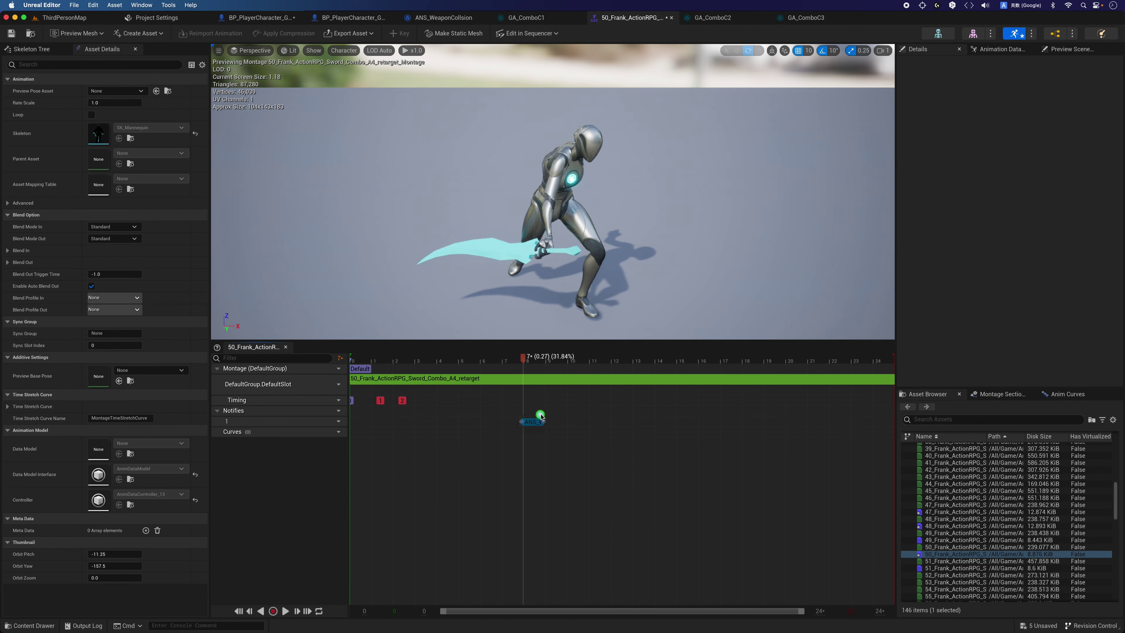
{"action": "left_click_drag", "start_coordinate": [525, 360], "coordinate": [572, 359]}
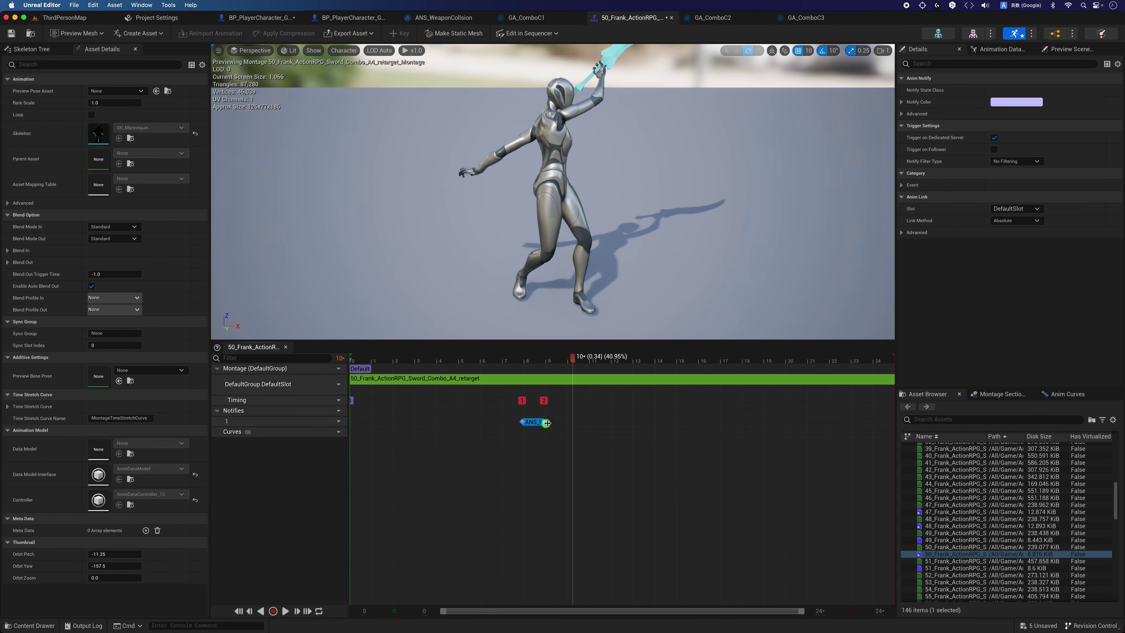
{"action": "left_click_drag", "start_coordinate": [547, 423], "coordinate": [564, 421]}
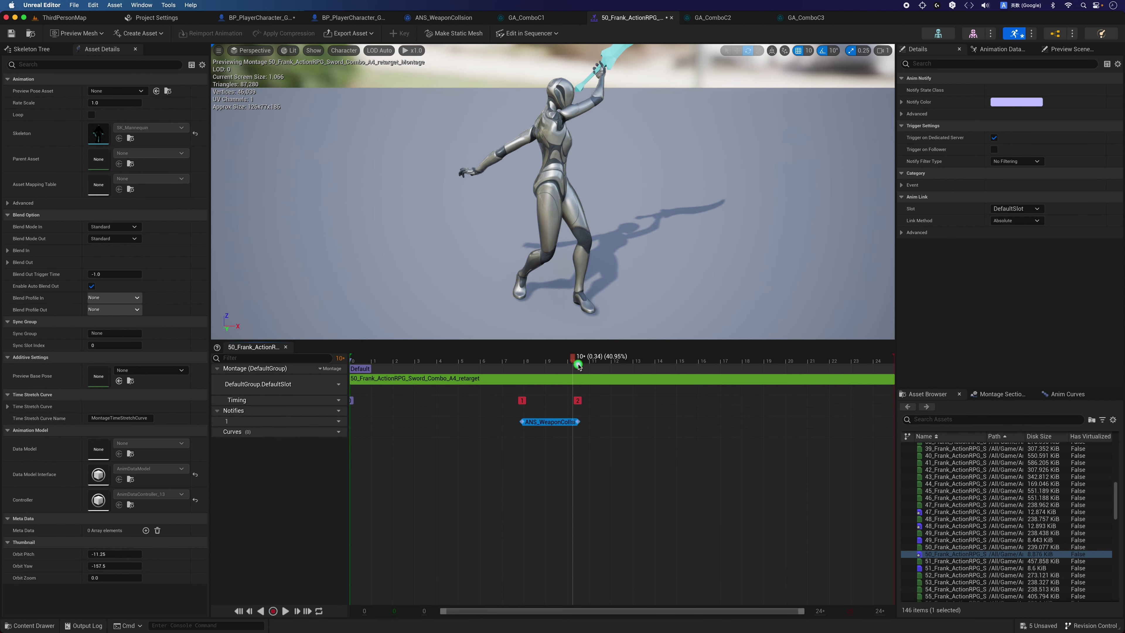
{"action": "left_click_drag", "start_coordinate": [573, 359], "coordinate": [539, 373]}
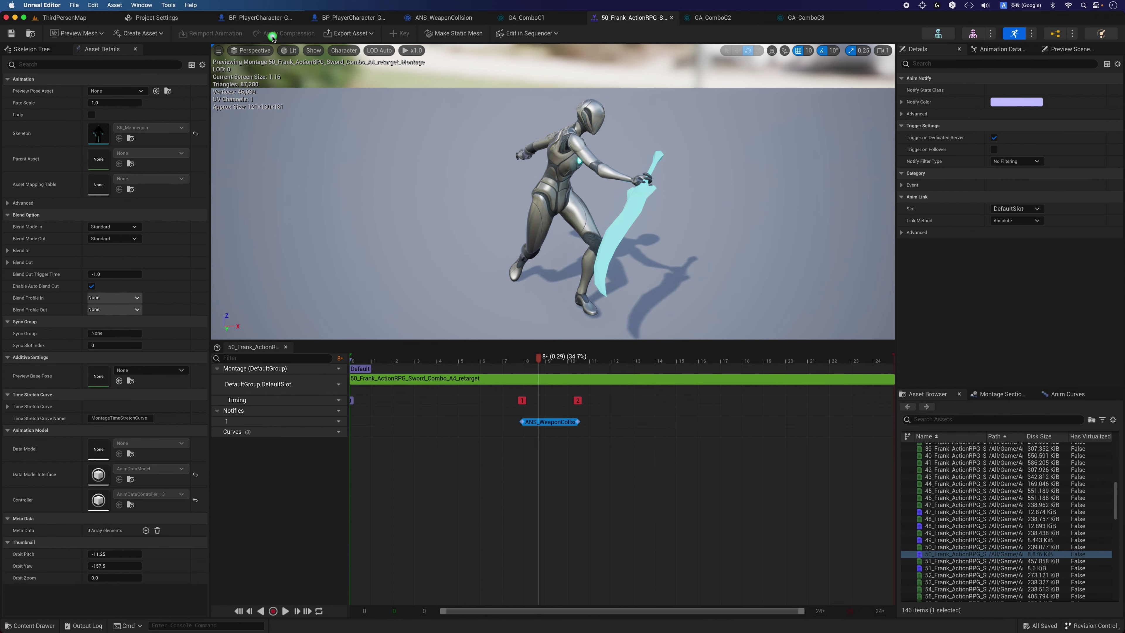
- Delete the Set Collision Enabled and Weapon Collision nodes from BP_PlayerCharacter_GASCombo
{"action": "left_click", "coordinate": [262, 18]}
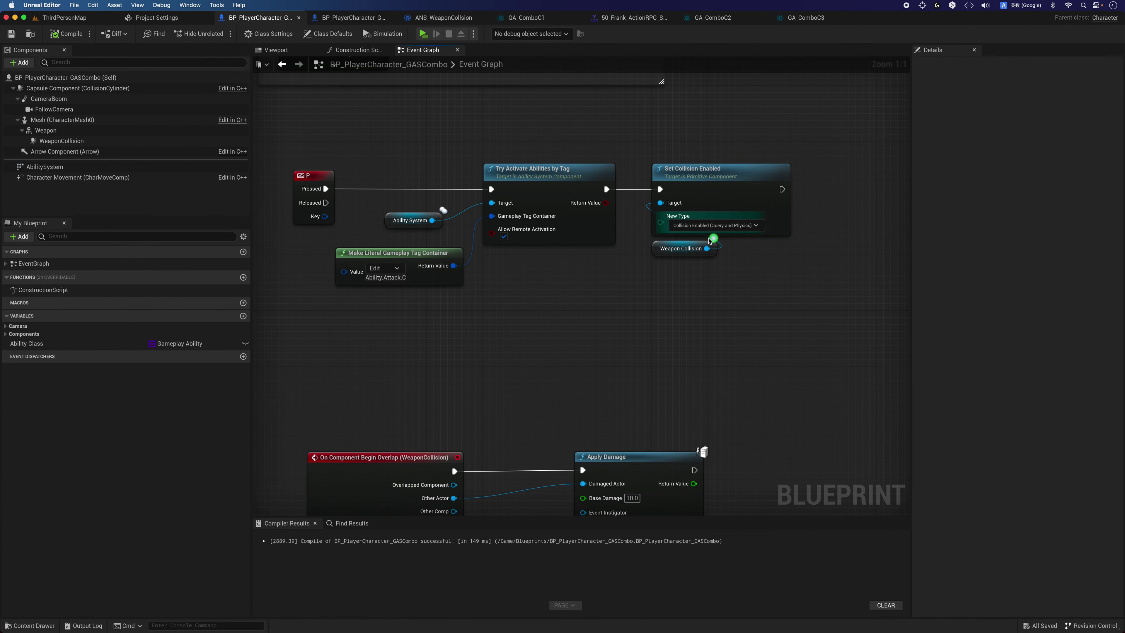
{"action": "left_click_drag", "start_coordinate": [686, 282], "coordinate": [728, 206]}
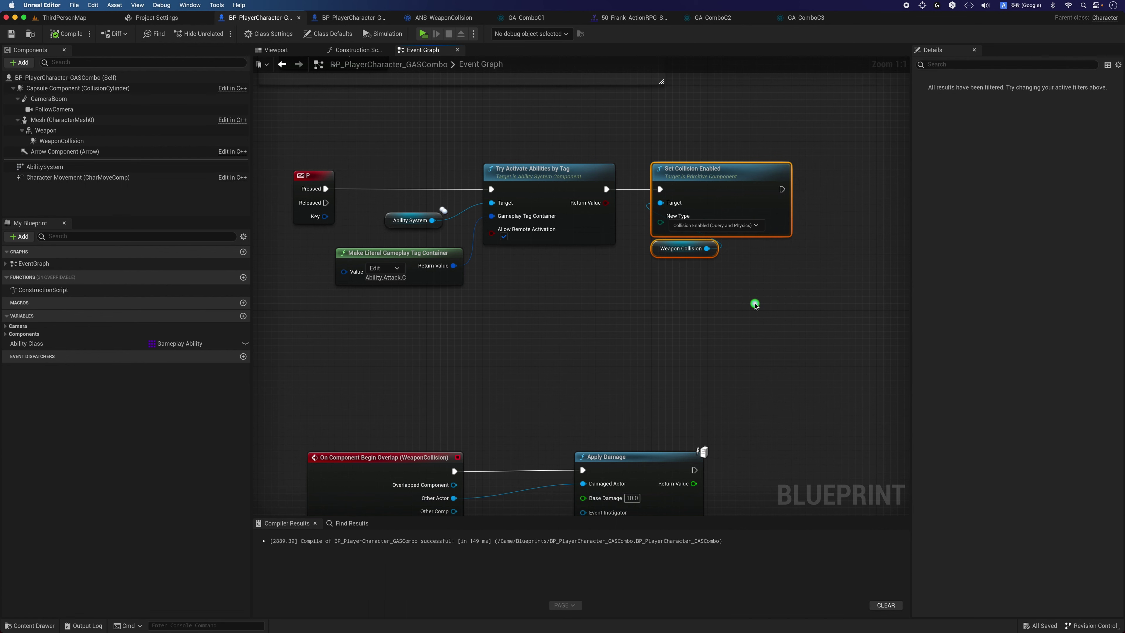
{"action": "key", "text": "Delete"}
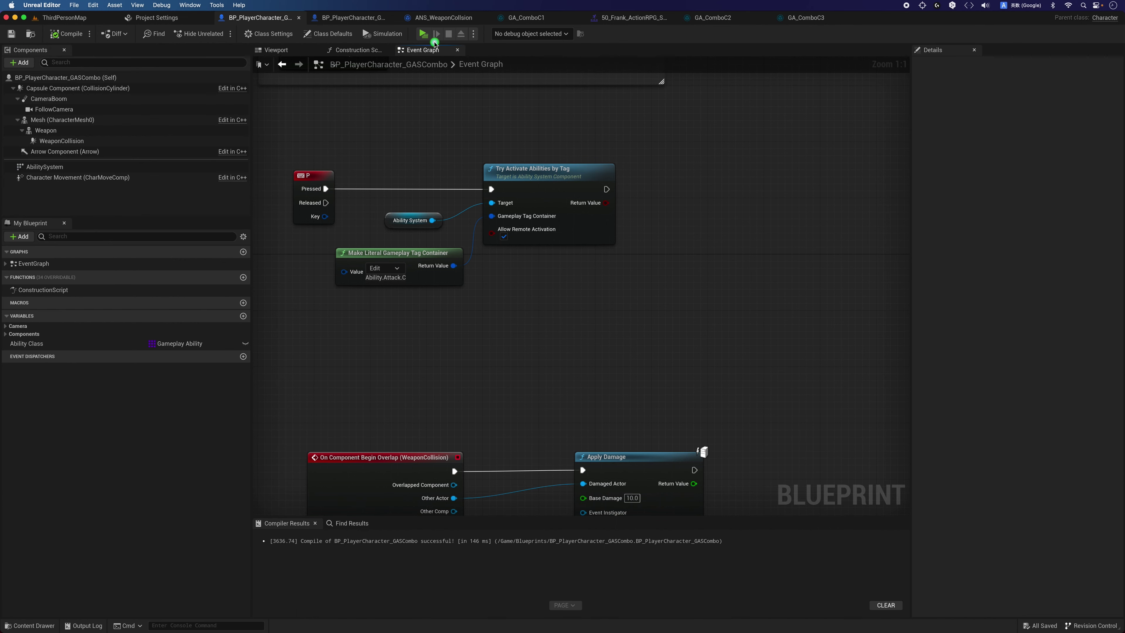
{"action": "left_click", "coordinate": [423, 34]}
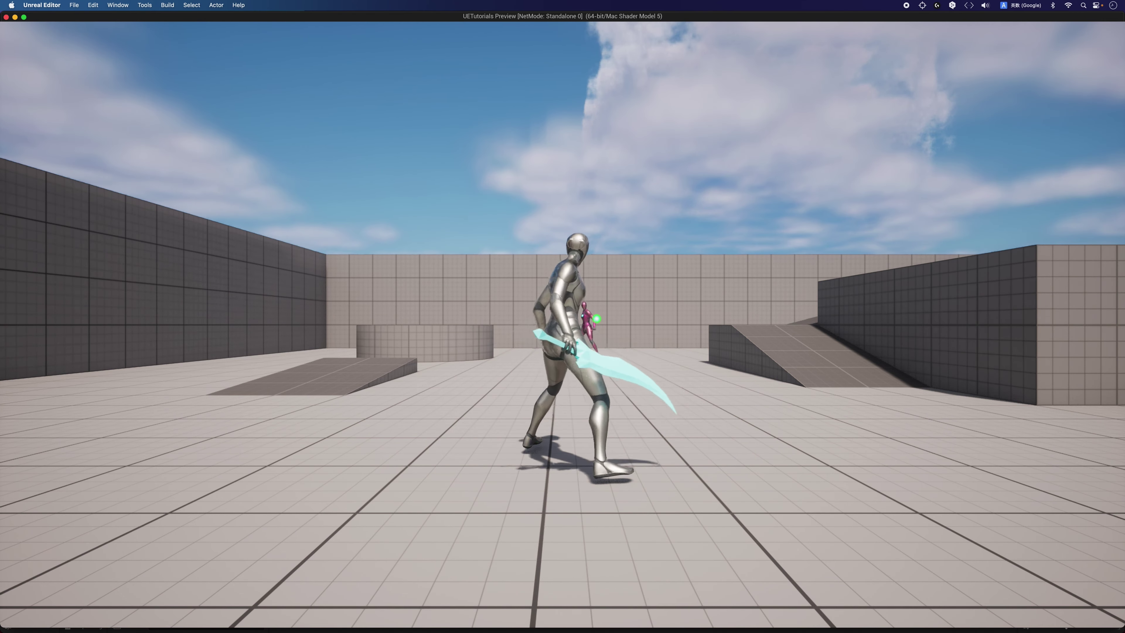
{"action": "key", "text": "w"}
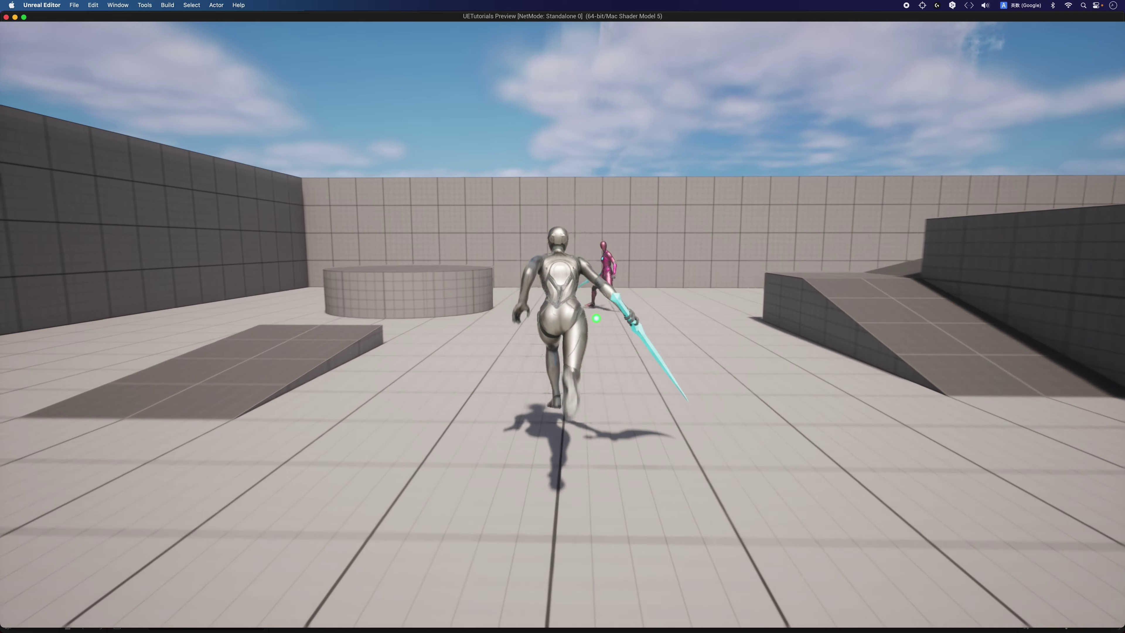
{"action": "left_click", "coordinate": [562, 317]}
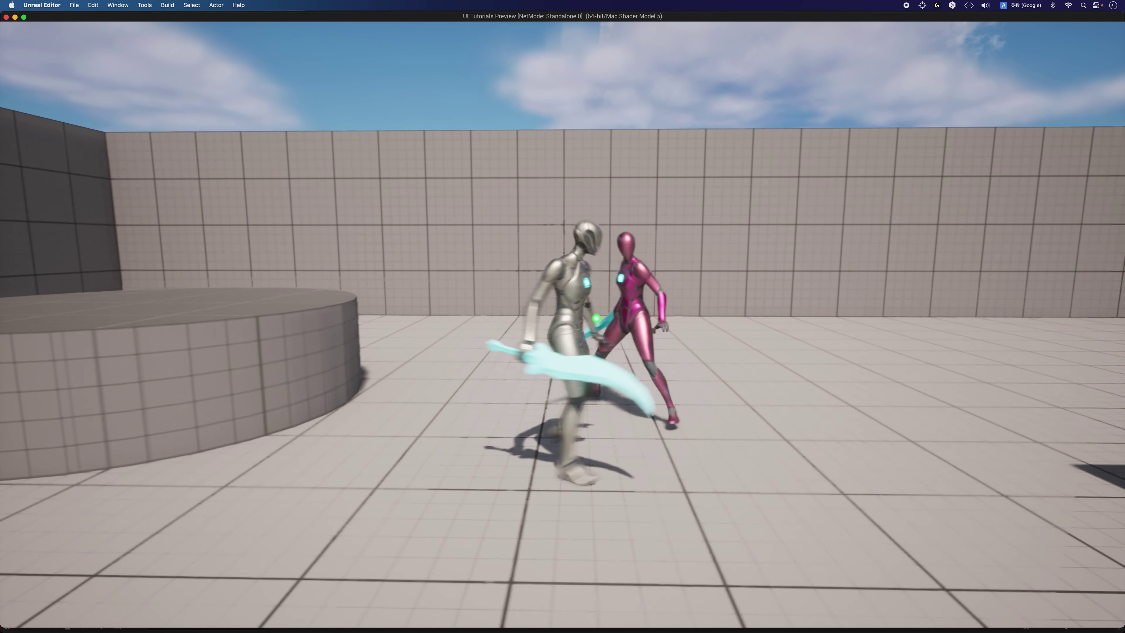
{"action": "left_click", "coordinate": [597, 318]}
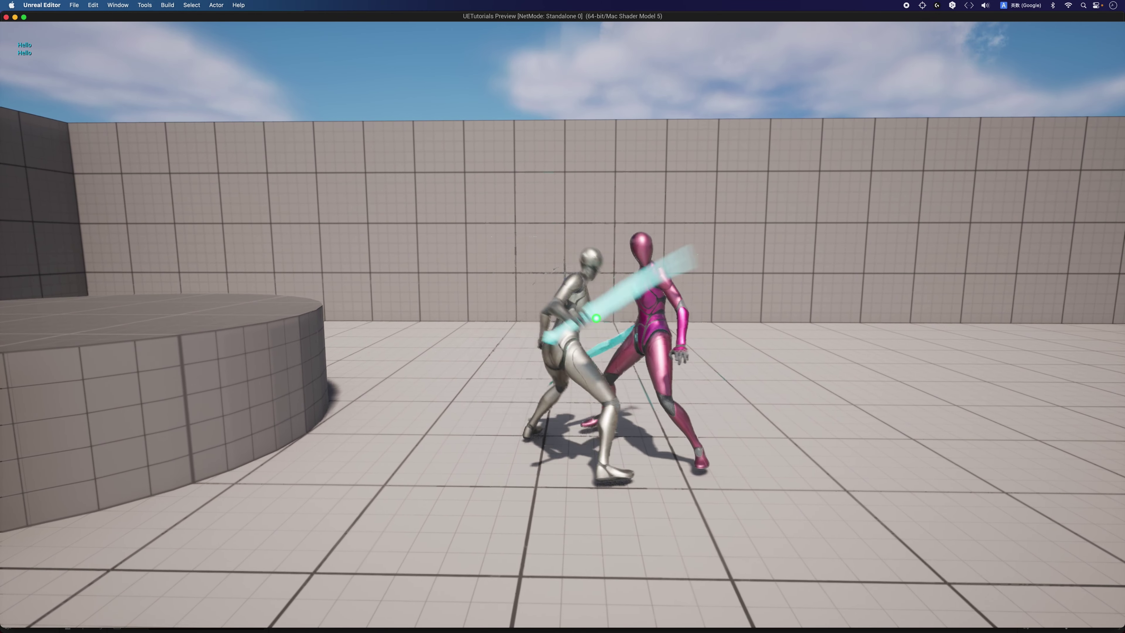
{"action": "left_click", "coordinate": [596, 318]}
{"action": "left_click", "coordinate": [596, 318]}
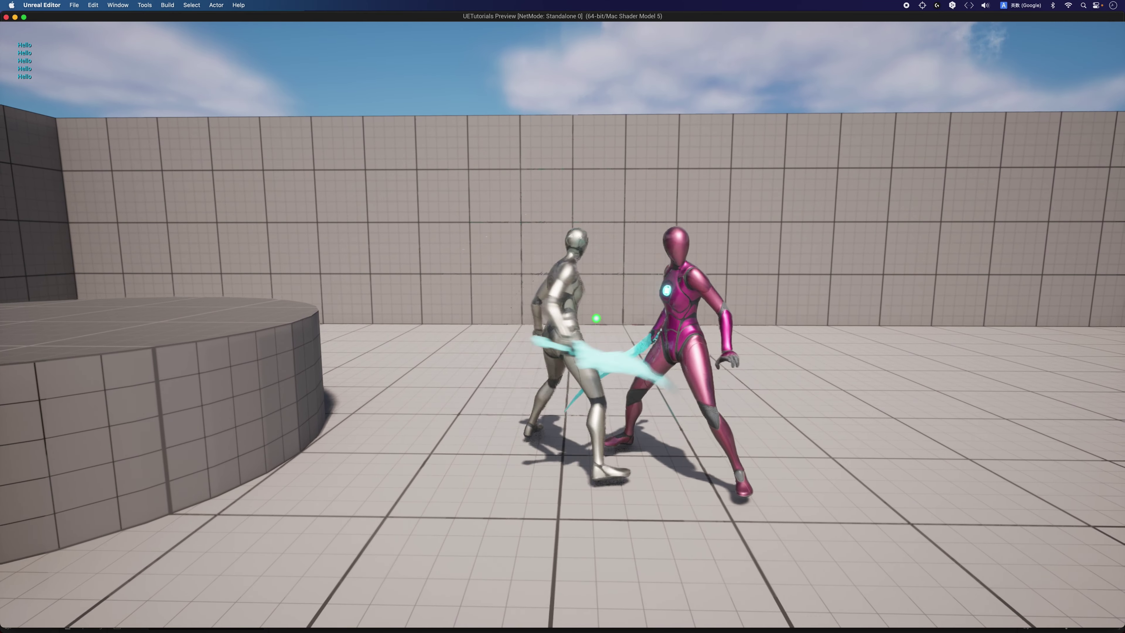
{"action": "key", "text": "s"}
{"action": "key", "text": "w"}
{"action": "left_click", "coordinate": [596, 318]}
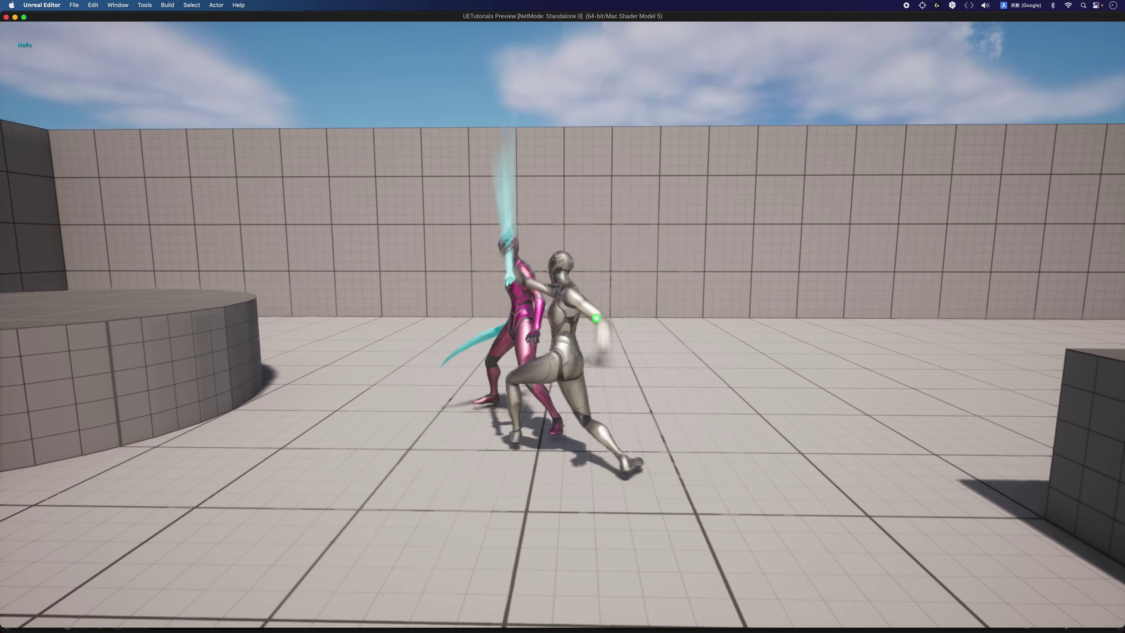
{"action": "left_click", "coordinate": [597, 318]}
{"action": "left_click", "coordinate": [596, 319]}
{"action": "left_click", "coordinate": [596, 318]}
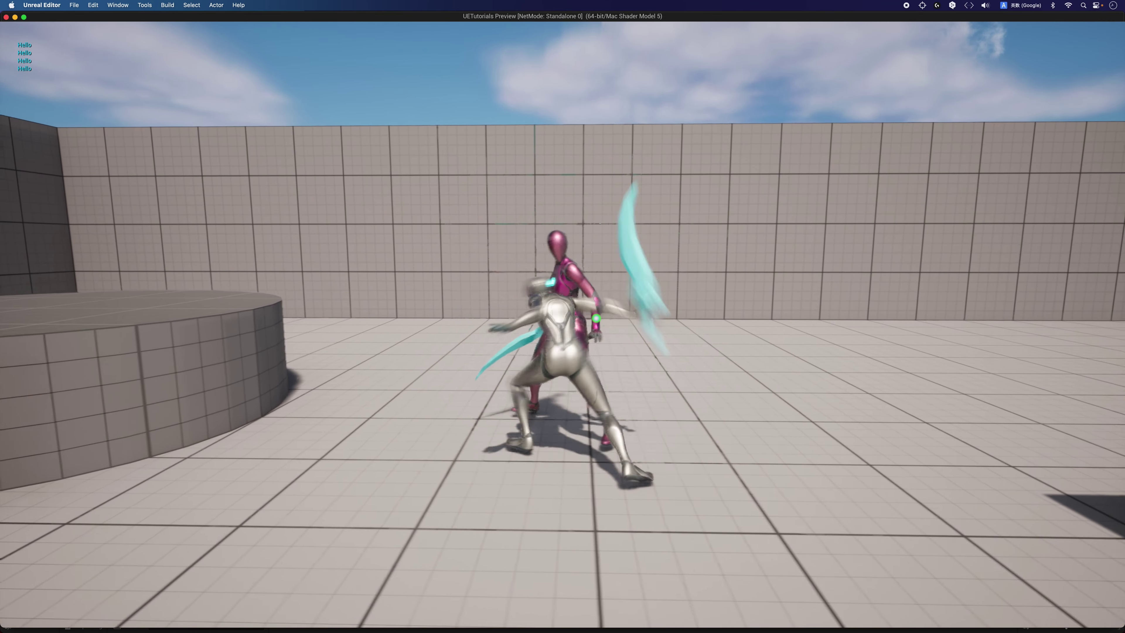
{"action": "left_click", "coordinate": [596, 318]}
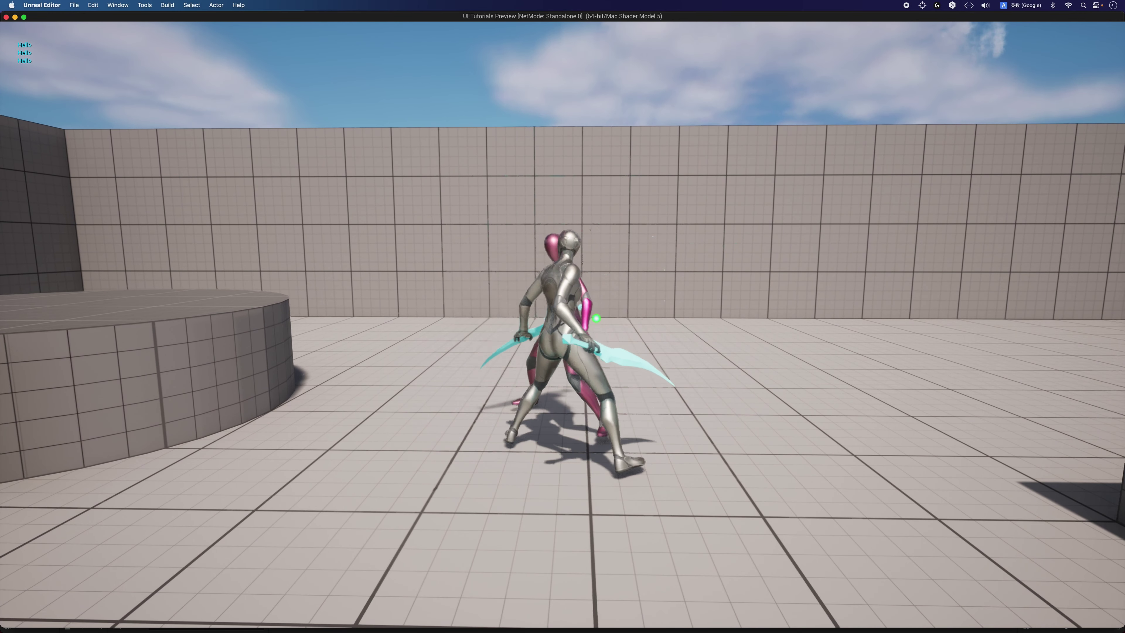
{"action": "left_click", "coordinate": [596, 318]}
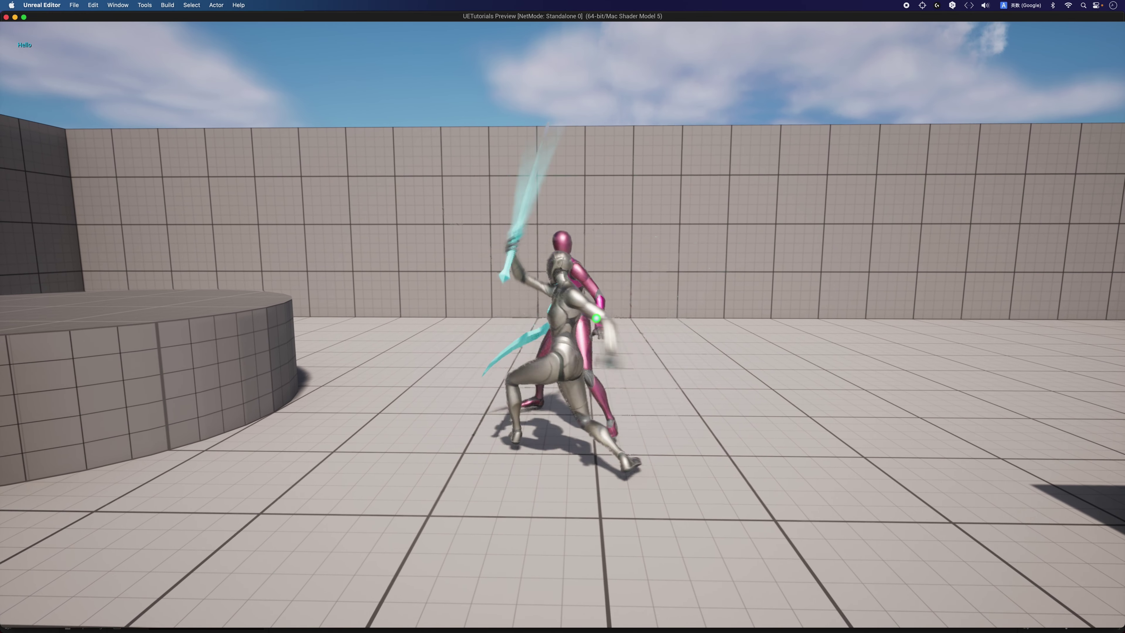
{"action": "key", "text": "Escape"}
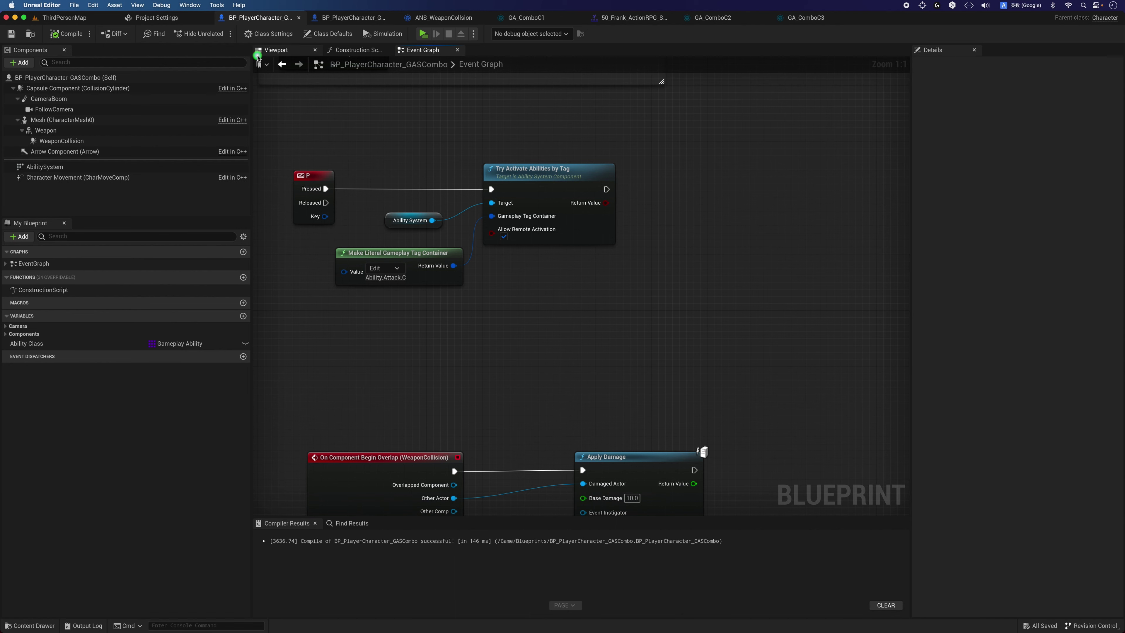
- Look over the player character's viewport and event graph, then bring up GA_ComboC1's class defaults
{"action": "left_click", "coordinate": [277, 53]}
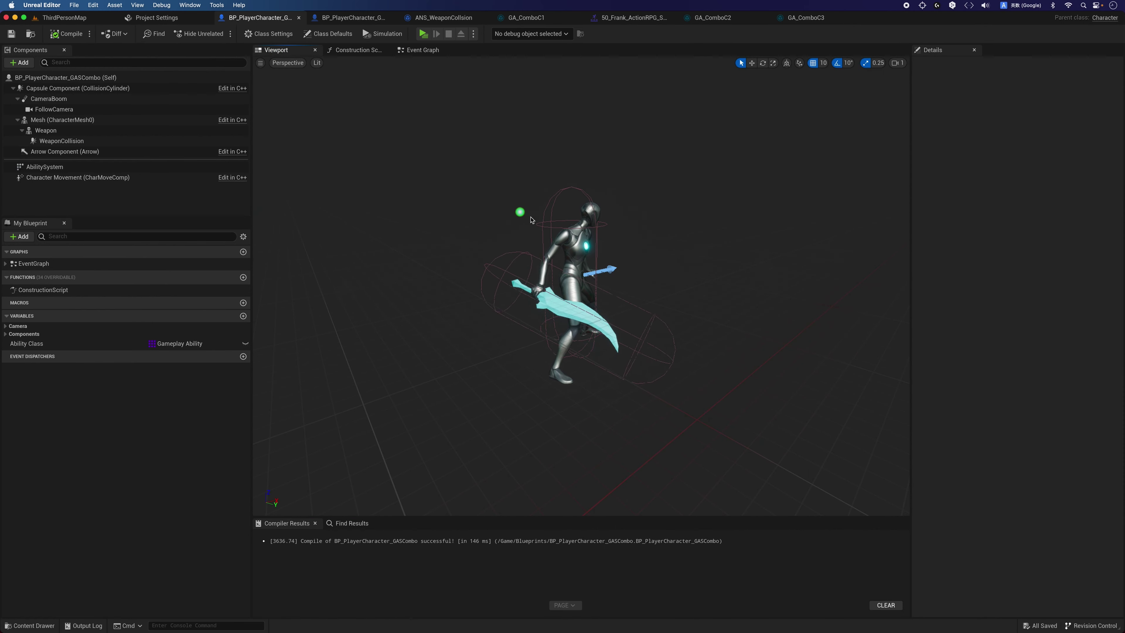
{"action": "left_click", "coordinate": [421, 48]}
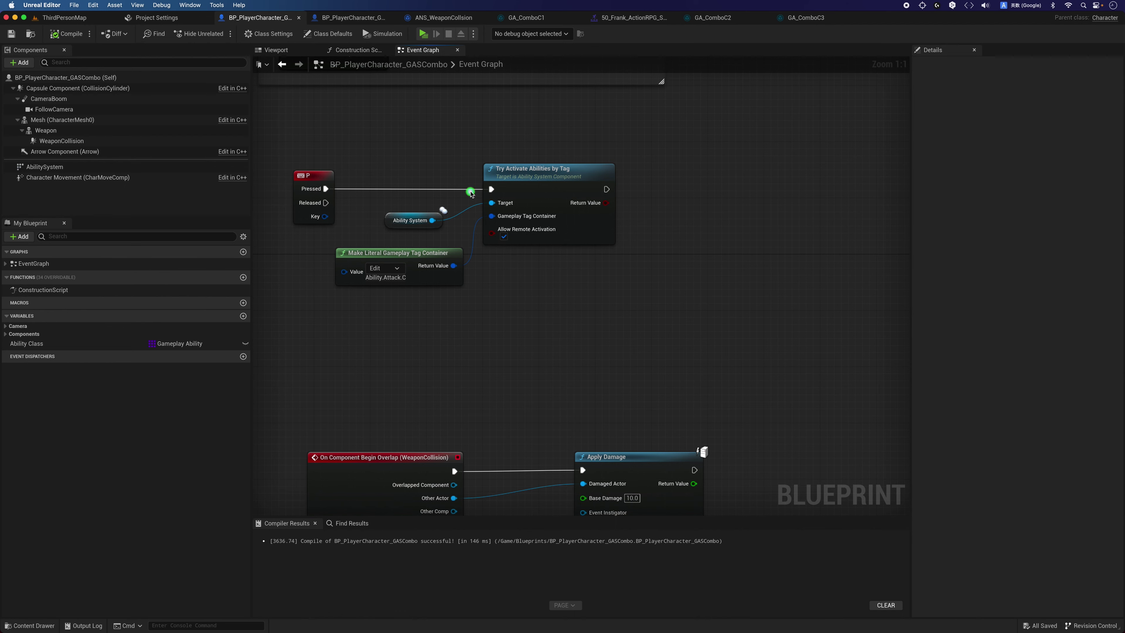
{"action": "scroll", "coordinate": [448, 394], "scroll_direction": "down", "scroll_amount": 3}
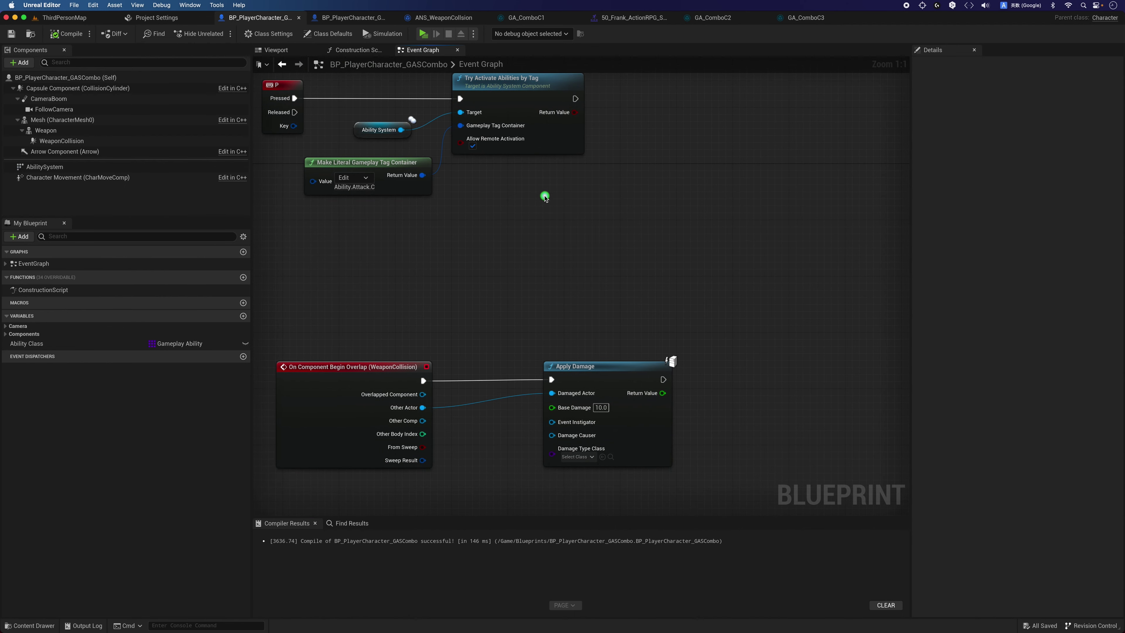
{"action": "scroll", "coordinate": [545, 197], "scroll_direction": "up", "scroll_amount": 2}
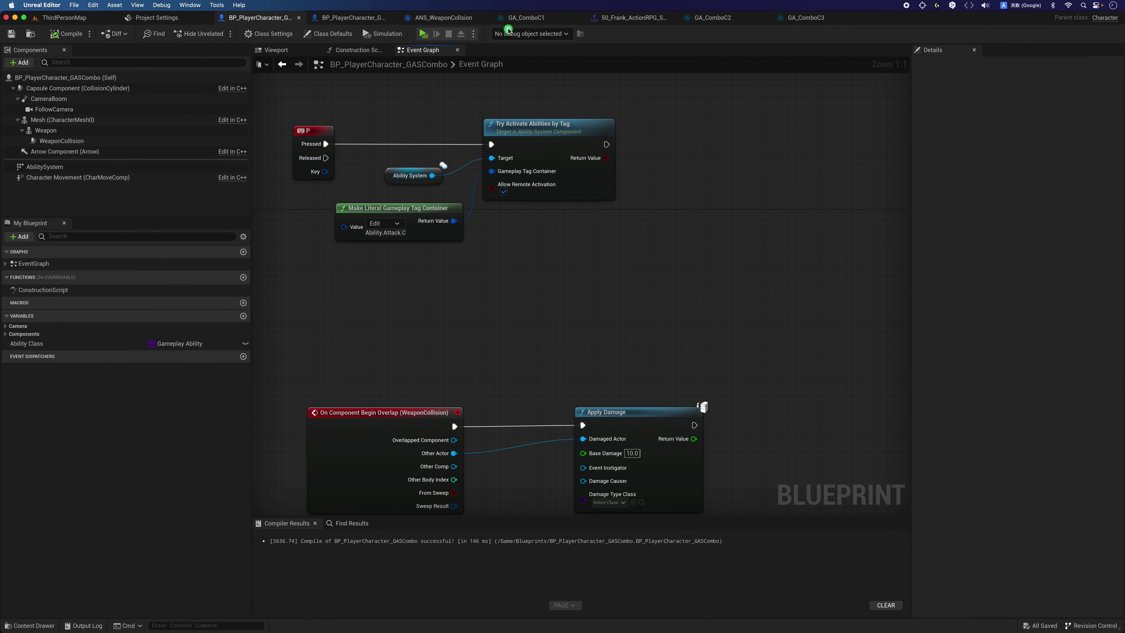
{"action": "left_click", "coordinate": [525, 18]}
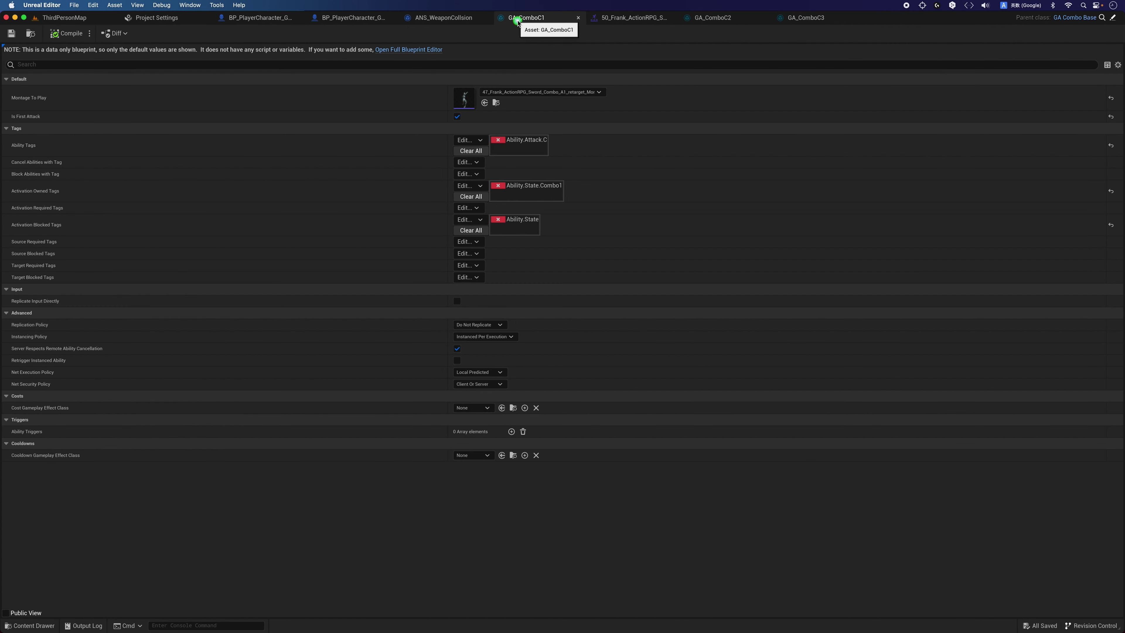
- Open GA_ComboC1's assigned Combo_A1 montage and scrub its preview back toward the start
{"action": "left_click", "coordinate": [496, 102]}
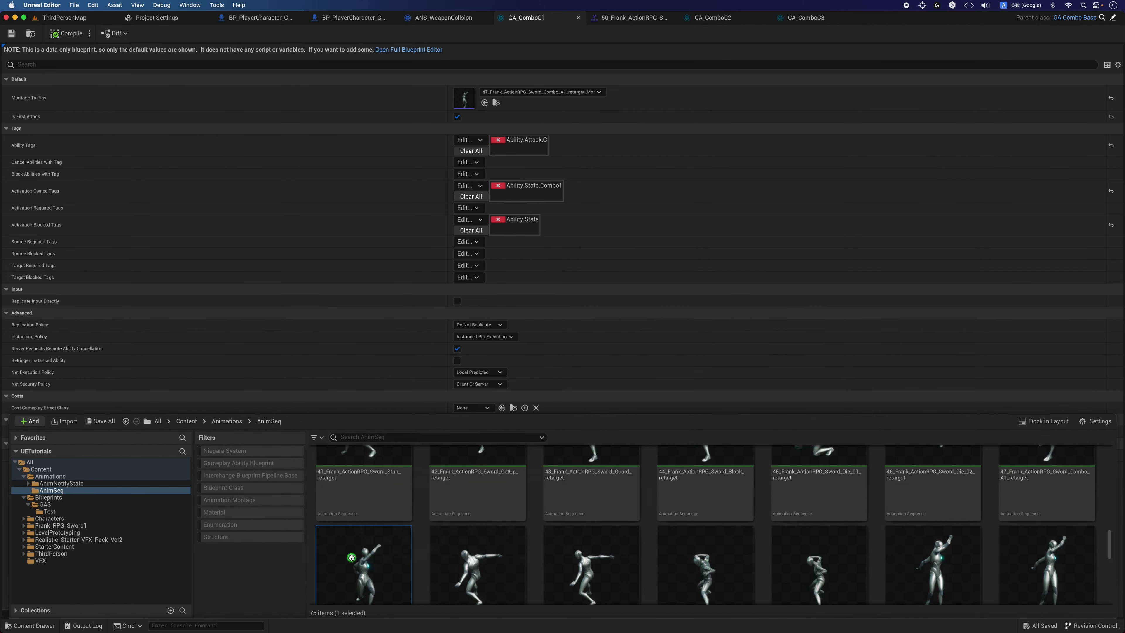
{"action": "double_click", "coordinate": [339, 570]}
{"action": "mouse_move", "coordinate": [485, 387]}
{"action": "left_mouse_down"}
{"action": "mouse_move", "coordinate": [358, 368]}
{"action": "mouse_move", "coordinate": [501, 354]}
{"action": "mouse_move", "coordinate": [517, 359]}
{"action": "mouse_move", "coordinate": [509, 369]}
{"action": "left_mouse_up"}
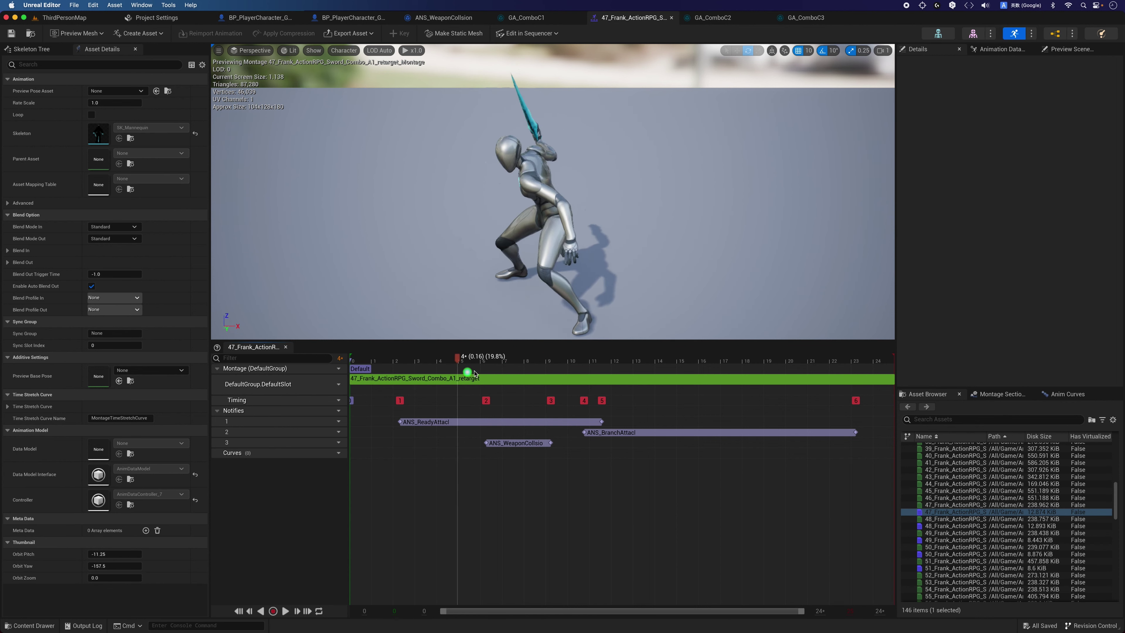
{"action": "left_click_drag", "start_coordinate": [508, 364], "coordinate": [494, 363]}
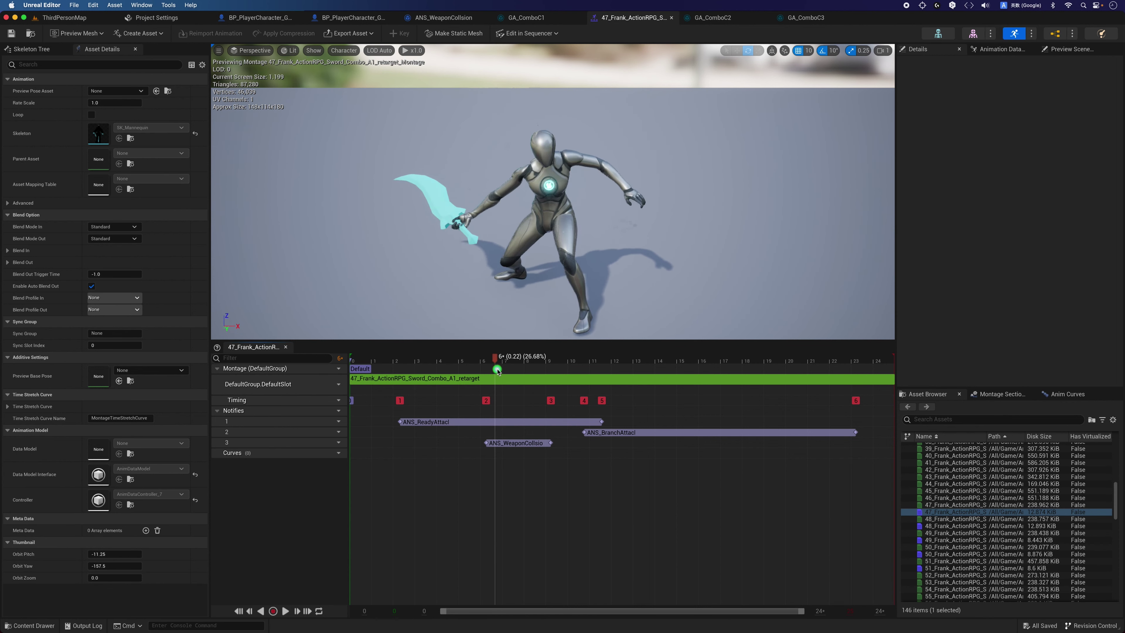
- Check the player character's 3D viewport and event graph, then return to GA_ComboC1's defaults
{"action": "left_click", "coordinate": [257, 18]}
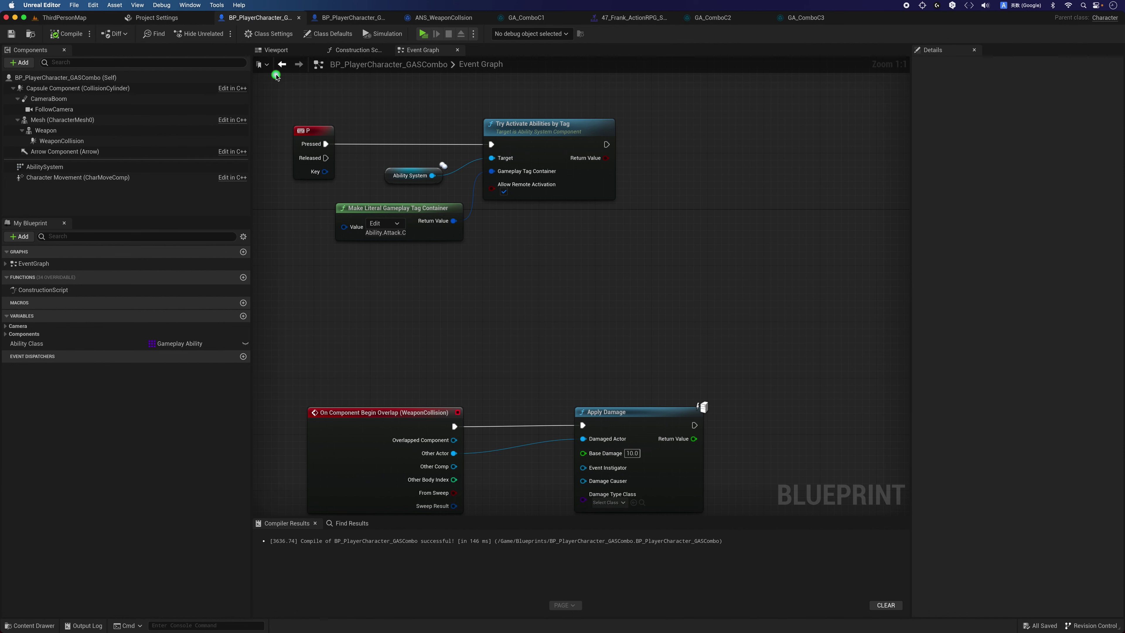
{"action": "left_click", "coordinate": [270, 49]}
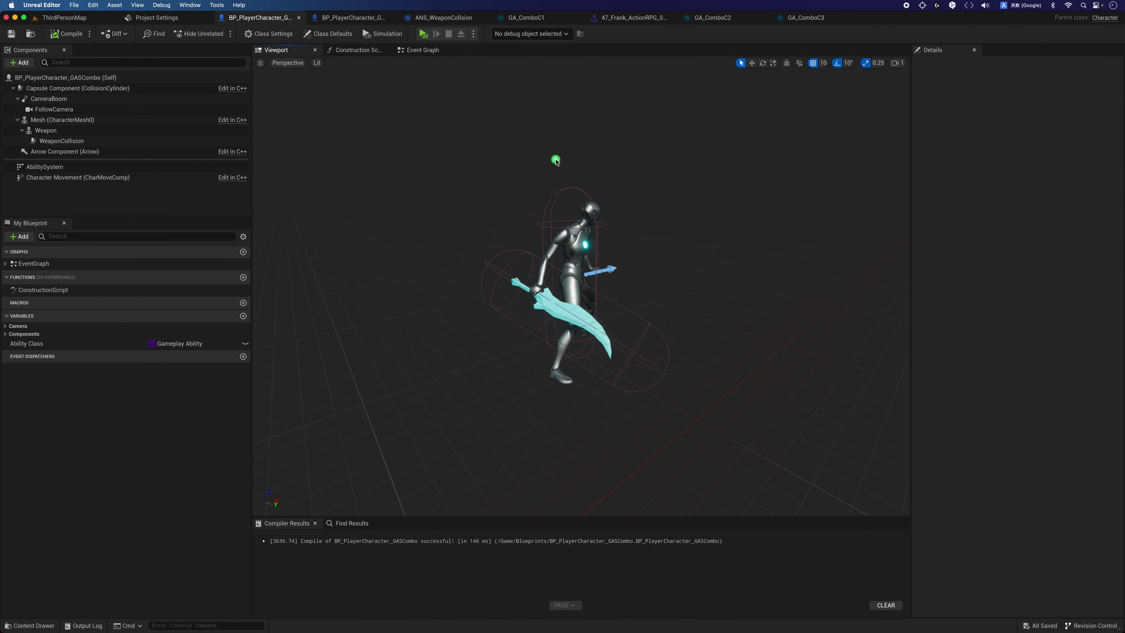
{"action": "left_click", "coordinate": [412, 50]}
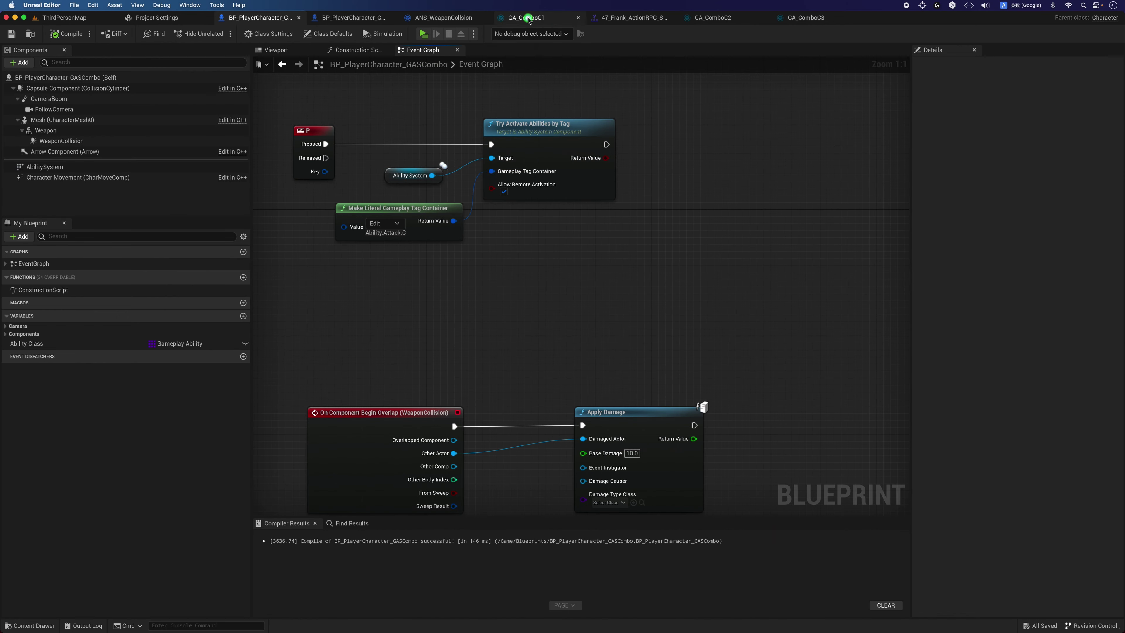
{"action": "left_click", "coordinate": [526, 18]}
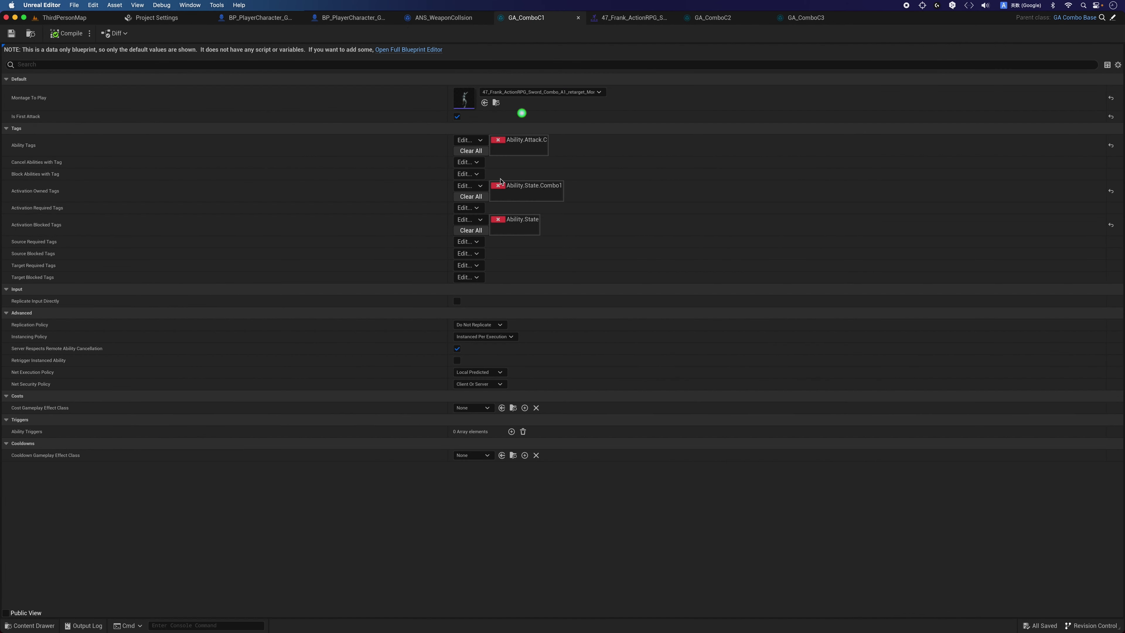
- Reopen the Combo_A1 montage, scrub it forward, and go back to the character's Event Graph
{"action": "left_click", "coordinate": [496, 102]}
{"action": "double_click", "coordinate": [334, 547]}
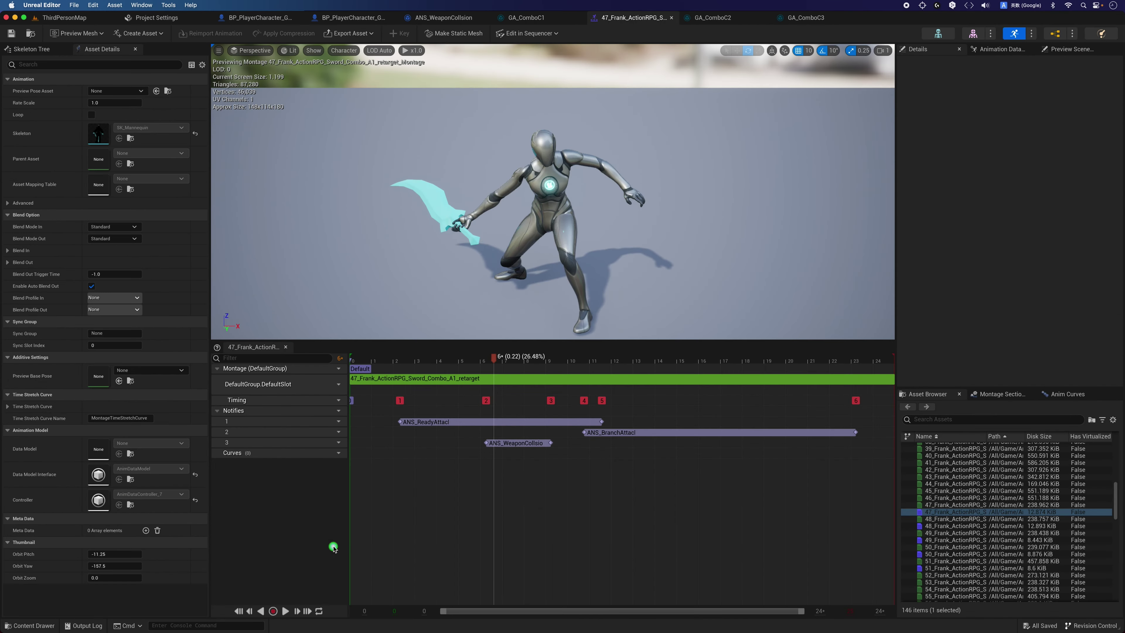
{"action": "left_click_drag", "start_coordinate": [515, 361], "coordinate": [533, 357]}
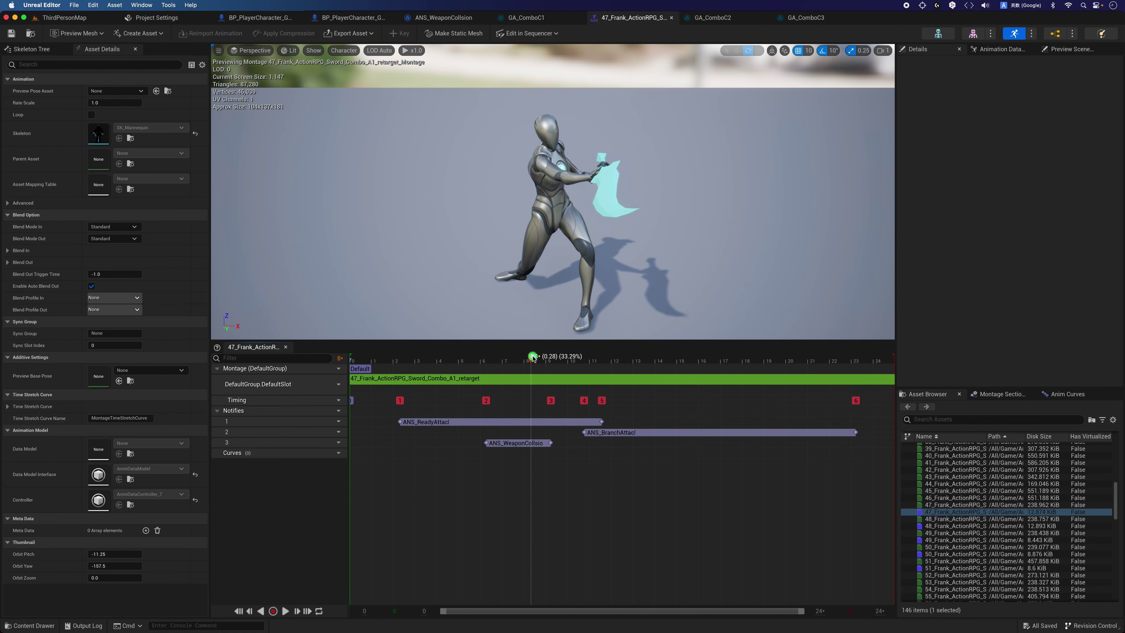
{"action": "left_click", "coordinate": [259, 18]}
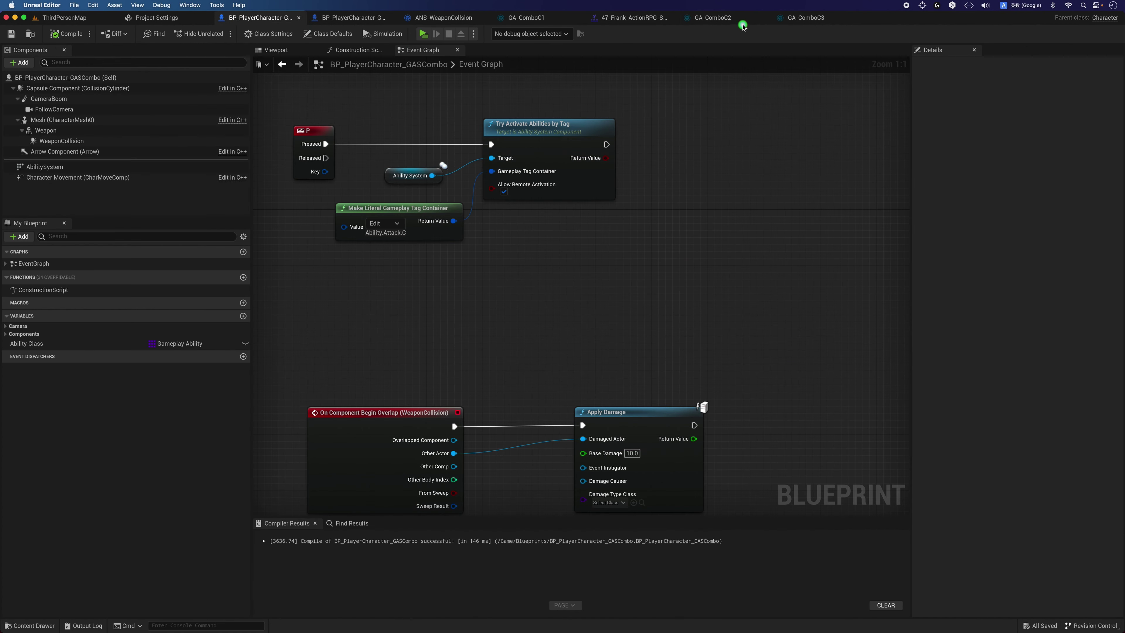
- Create a GameplayAbility-based Gameplay Ability Blueprint named GAS_HitReactionBase in the GAS folder
{"action": "key", "text": "ctrl+space"}
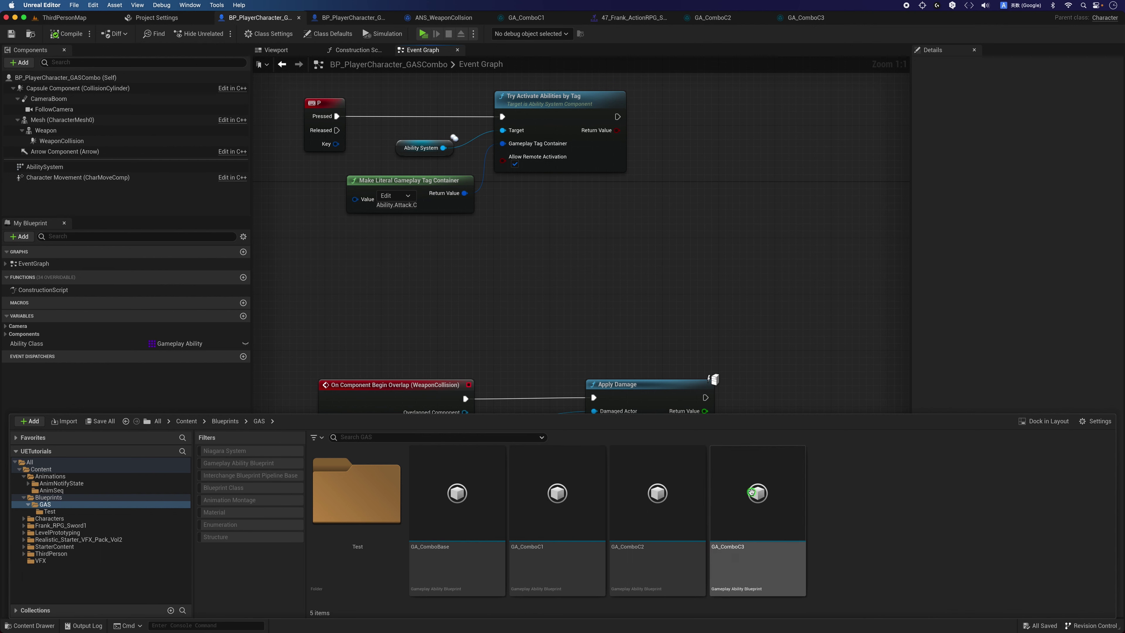
{"action": "right_click", "coordinate": [841, 480]}
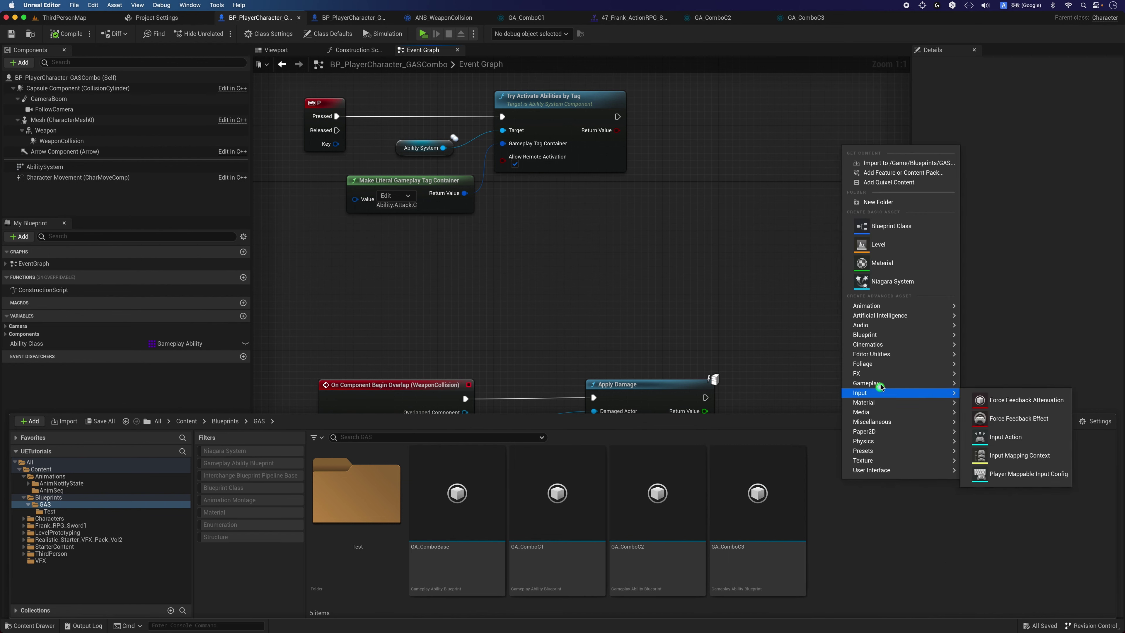
{"action": "mouse_move", "coordinate": [882, 382]}
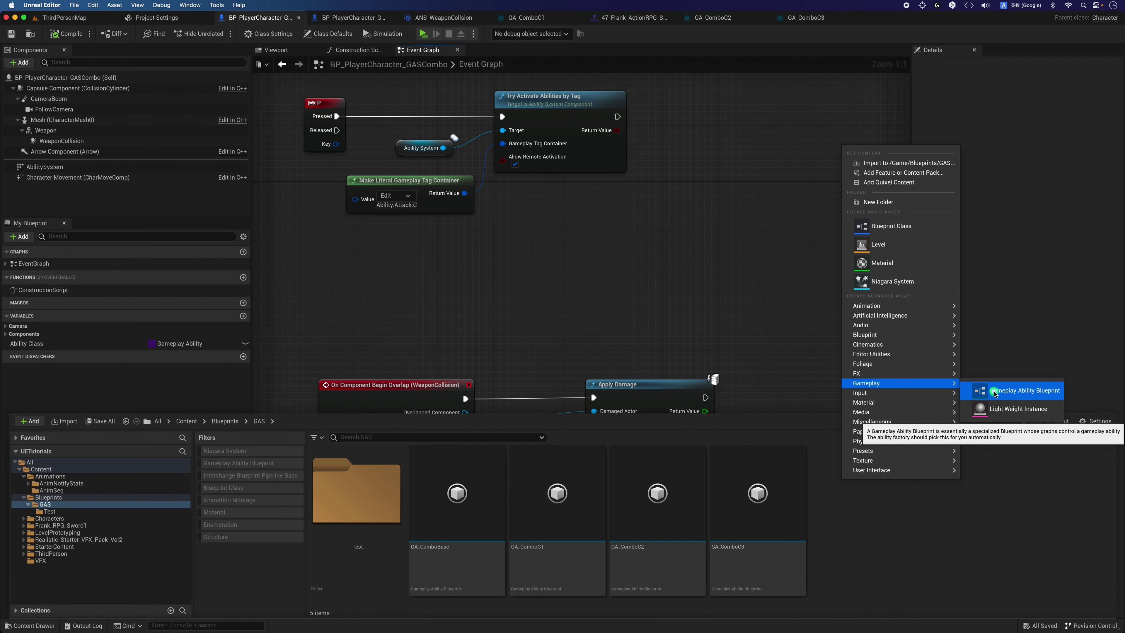
{"action": "left_click", "coordinate": [994, 393]}
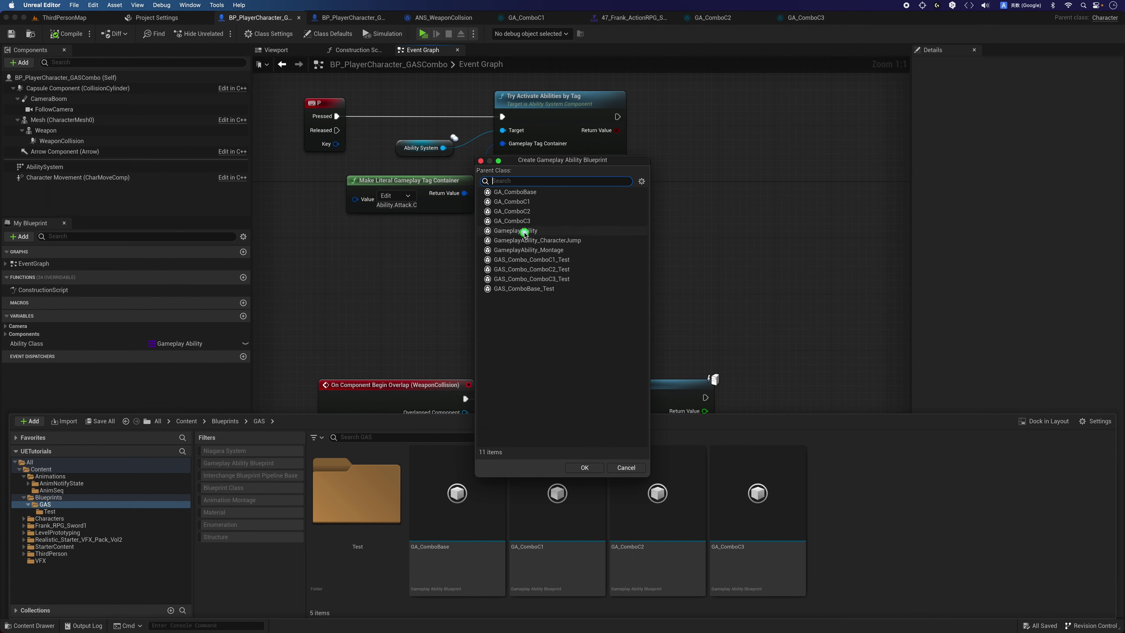
{"action": "left_click", "coordinate": [525, 232]}
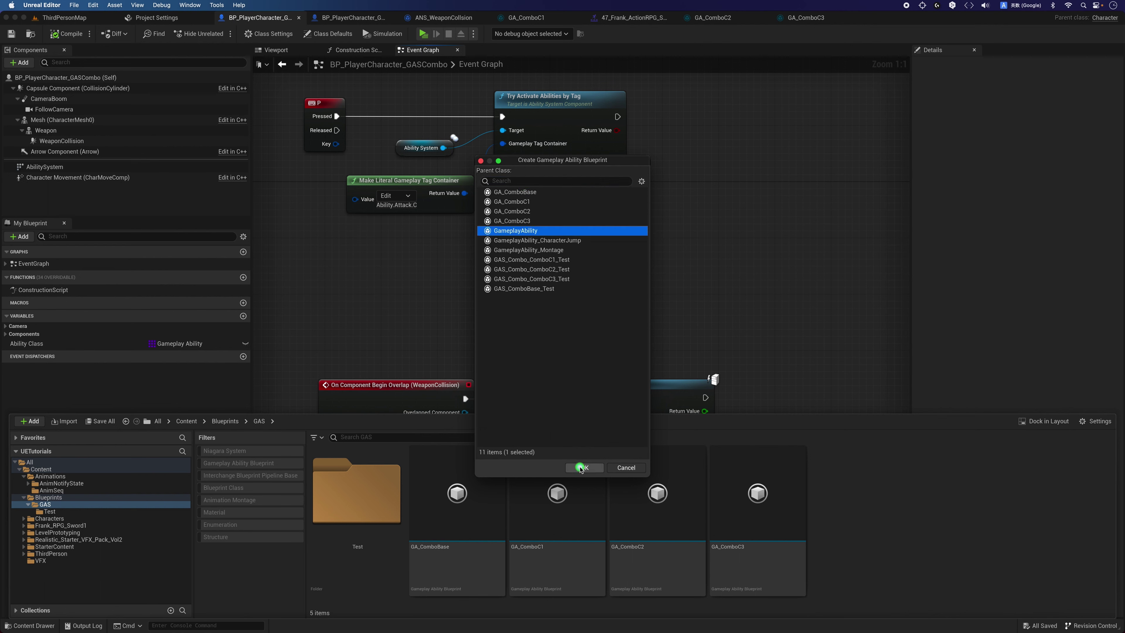
{"action": "left_click", "coordinate": [582, 468]}
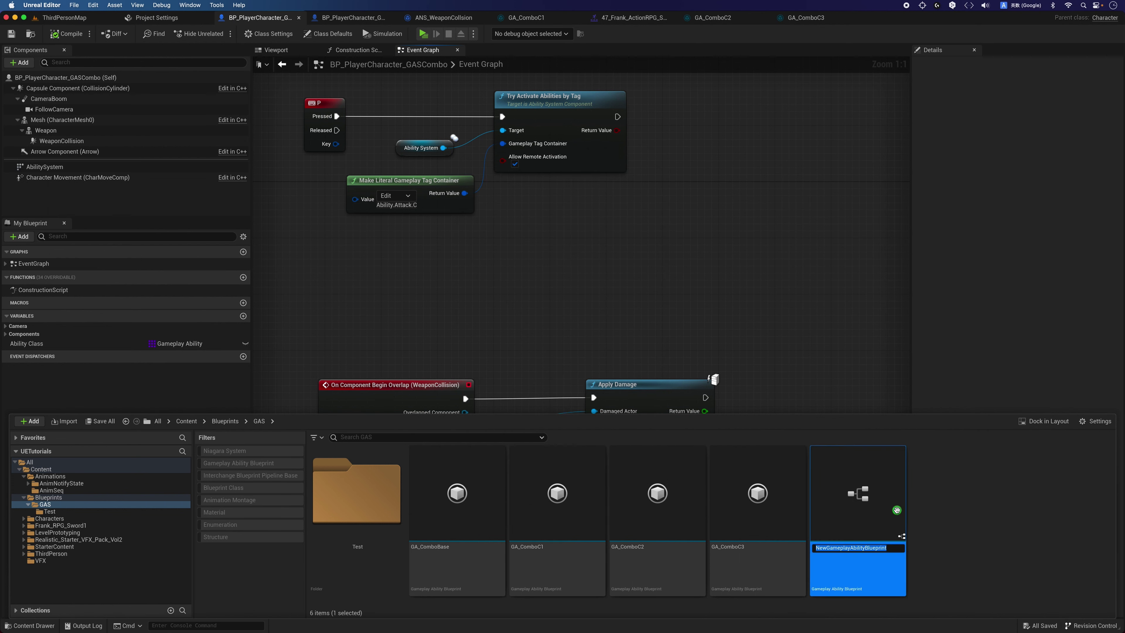
{"action": "type", "text": "GAS_HitReactionBase"}
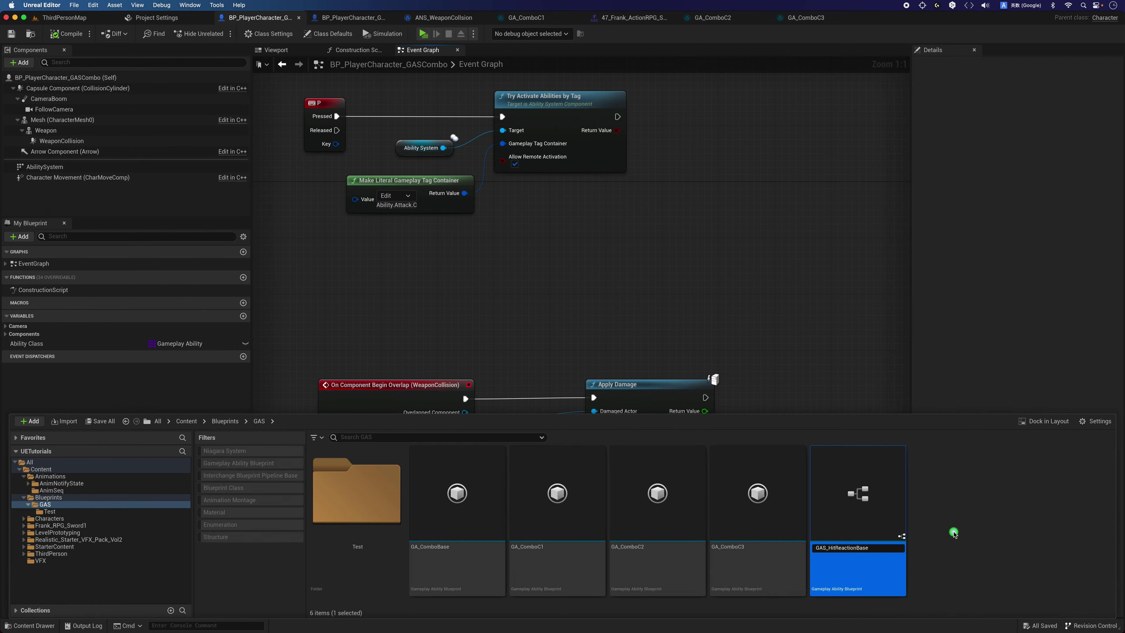
{"action": "key", "text": "Return"}
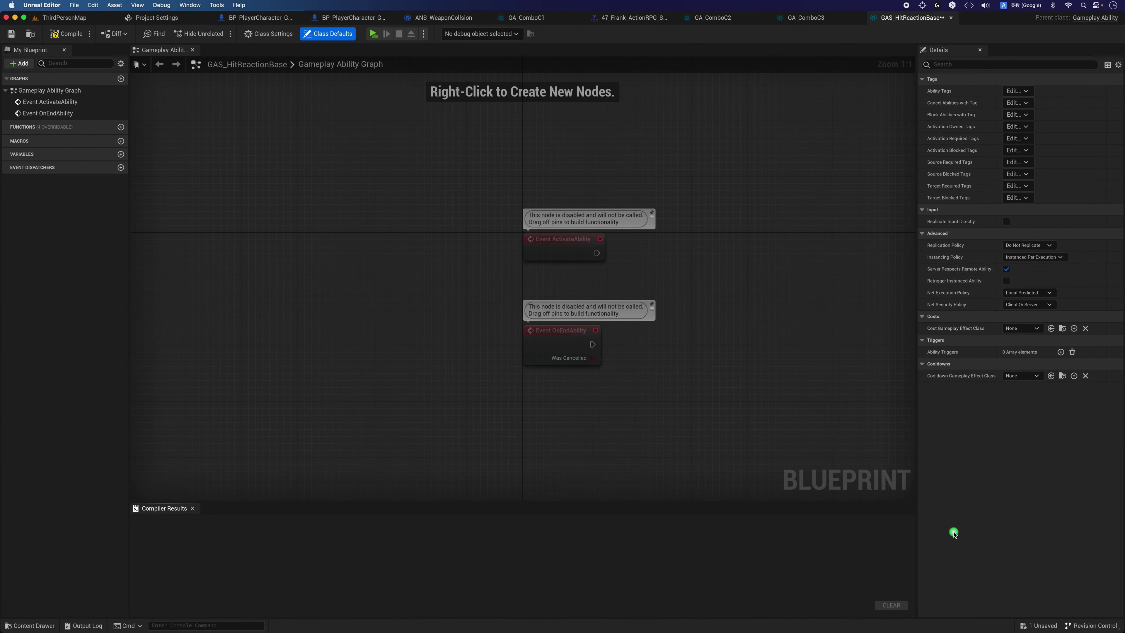
- Wire a Wait Gameplay Event node, found by searching 'wait gameplay', after Event ActivateAbility
{"action": "right_click_drag", "start_coordinate": [532, 292], "coordinate": [346, 281]}
{"action": "left_click", "coordinate": [396, 320]}
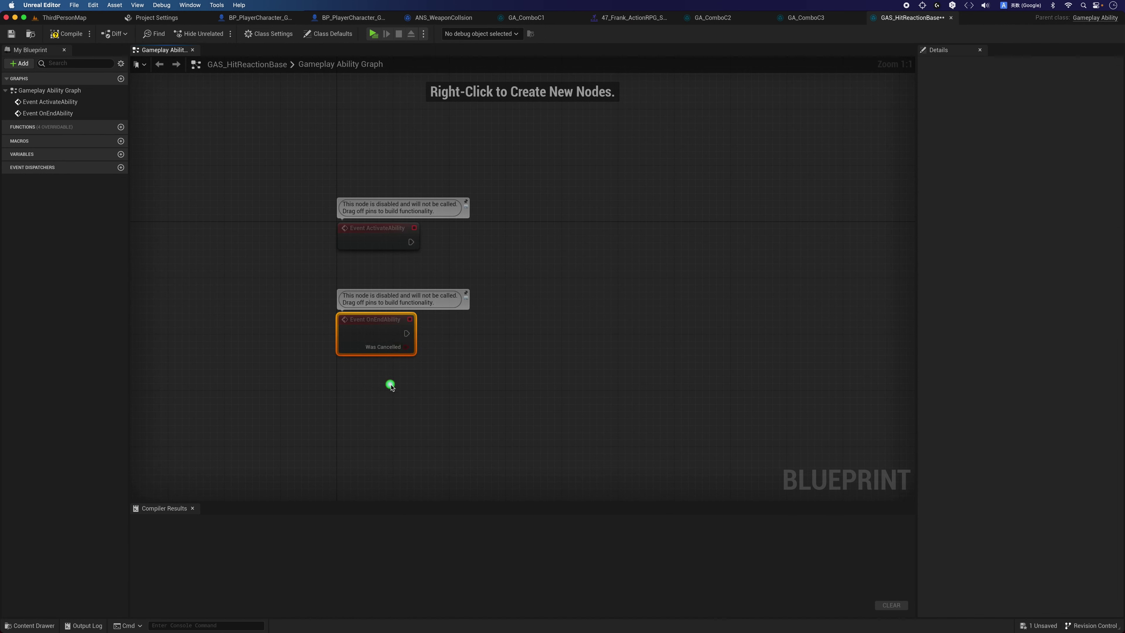
{"action": "left_click", "coordinate": [440, 279]}
{"action": "scroll", "coordinate": [468, 255], "scroll_direction": "up", "scroll_amount": 2}
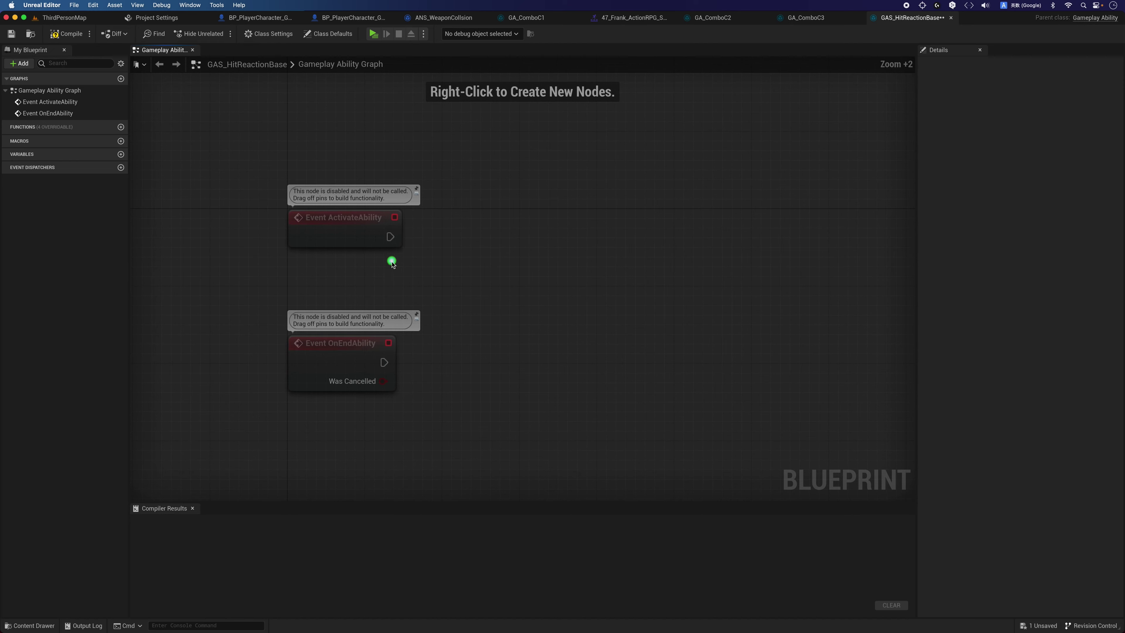
{"action": "left_click_drag", "start_coordinate": [390, 237], "coordinate": [455, 258]}
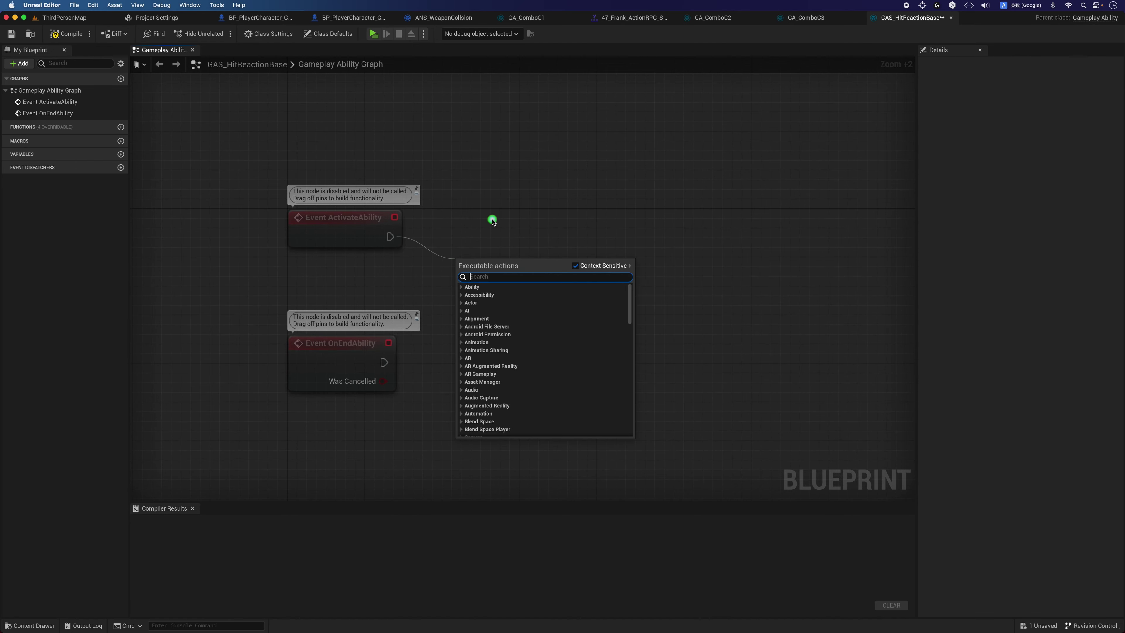
{"action": "type", "text": "wait"}
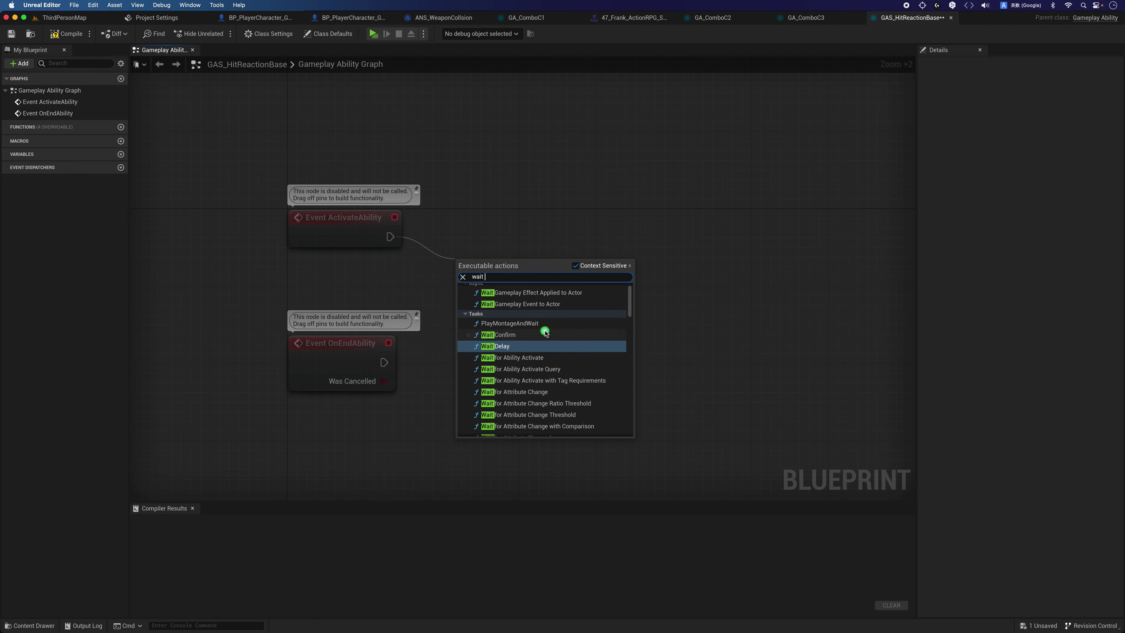
{"action": "scroll", "coordinate": [545, 333], "scroll_direction": "up", "scroll_amount": 1}
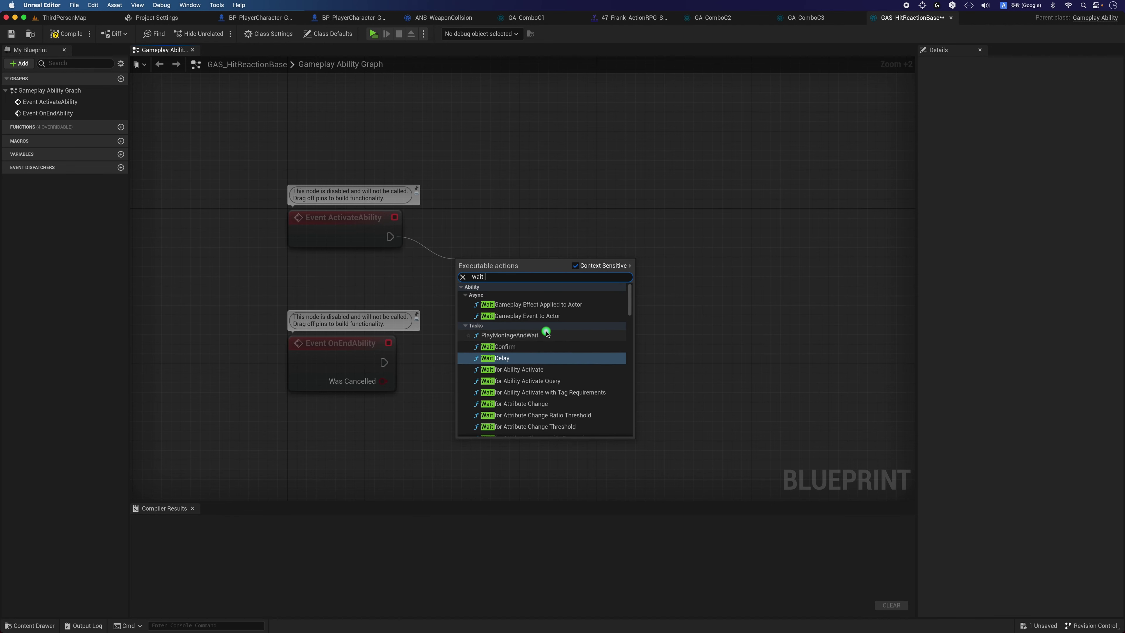
{"action": "type", "text": "game"}
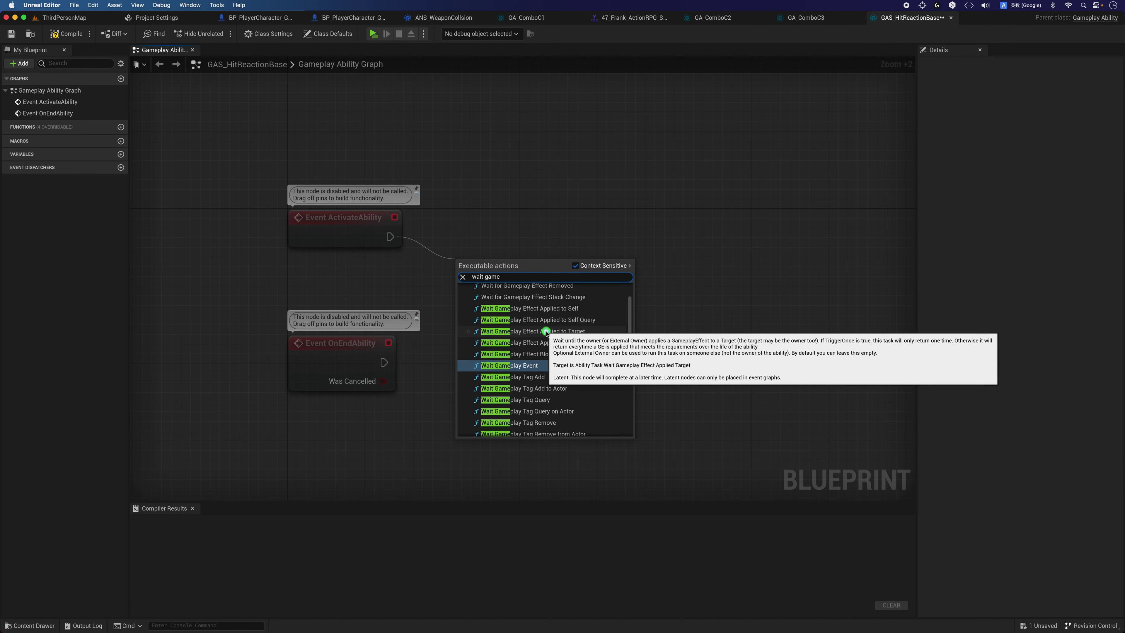
{"action": "type", "text": "play"}
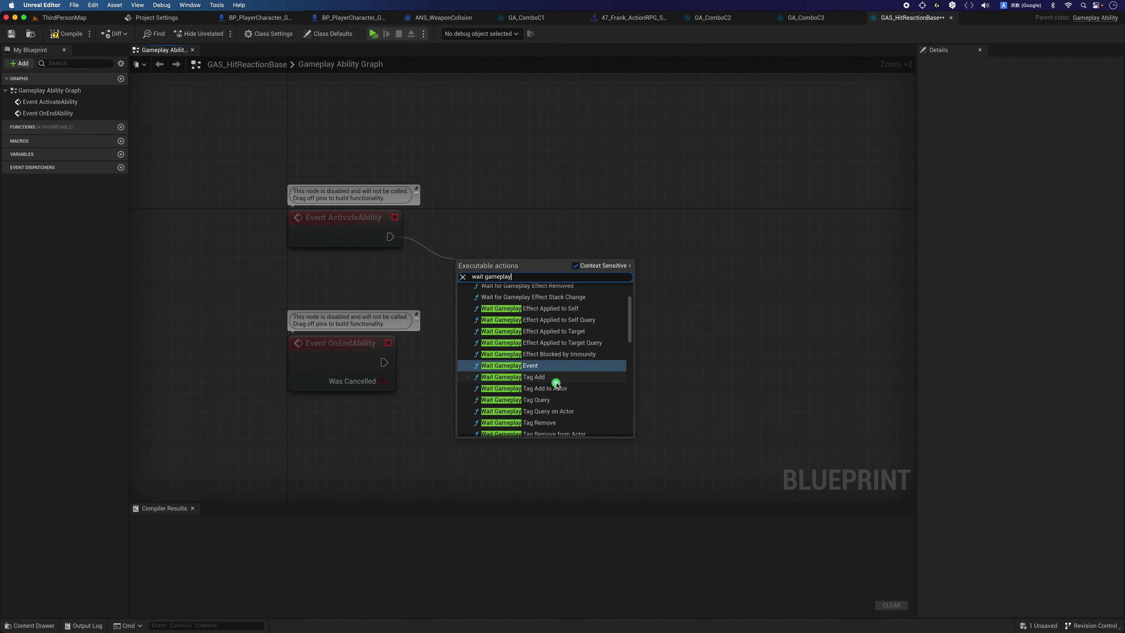
{"action": "left_click", "coordinate": [569, 366]}
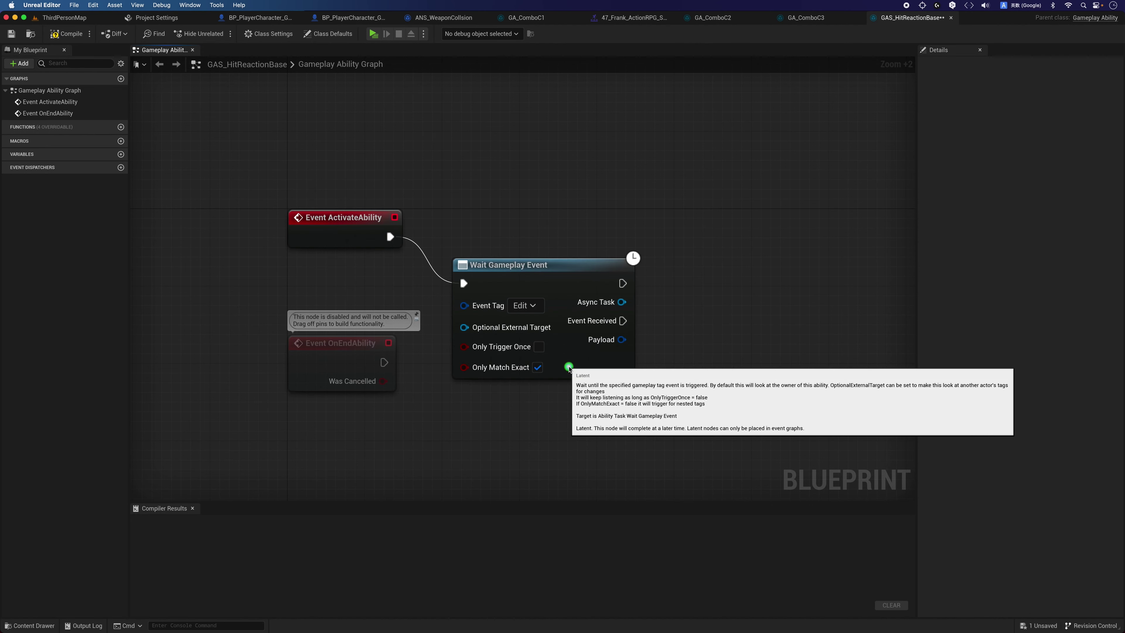
{"action": "left_click_drag", "start_coordinate": [555, 278], "coordinate": [556, 231]}
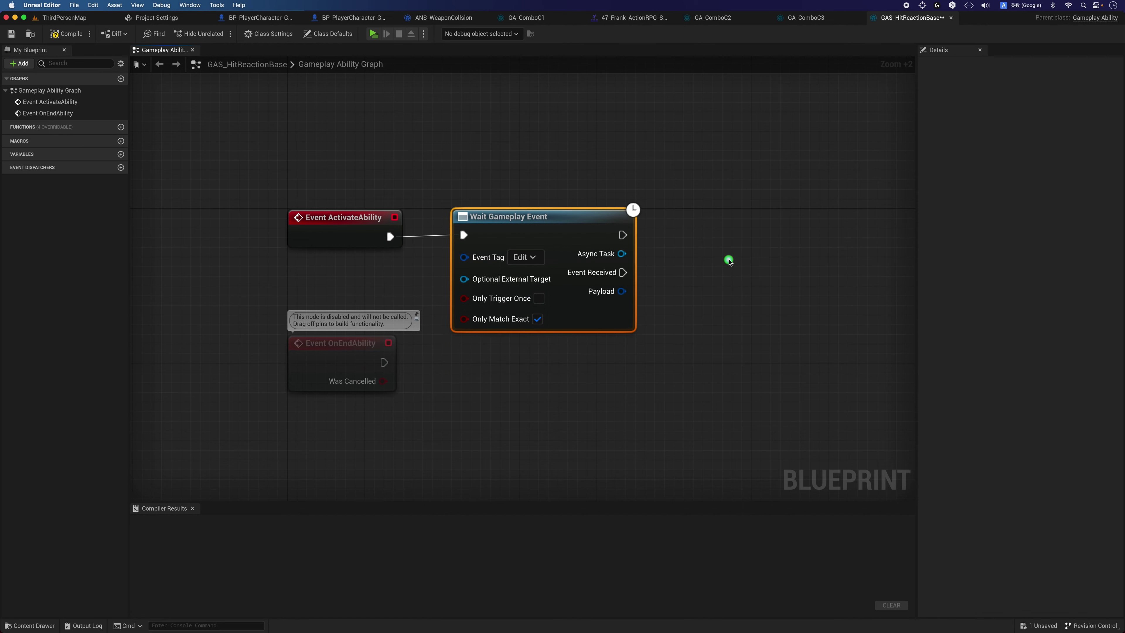
{"action": "left_click", "coordinate": [728, 259]}
- Add a PlayMontageAndWait node after Event Received by searching 'wait monta'
{"action": "right_click_drag", "start_coordinate": [728, 258], "coordinate": [558, 274]}
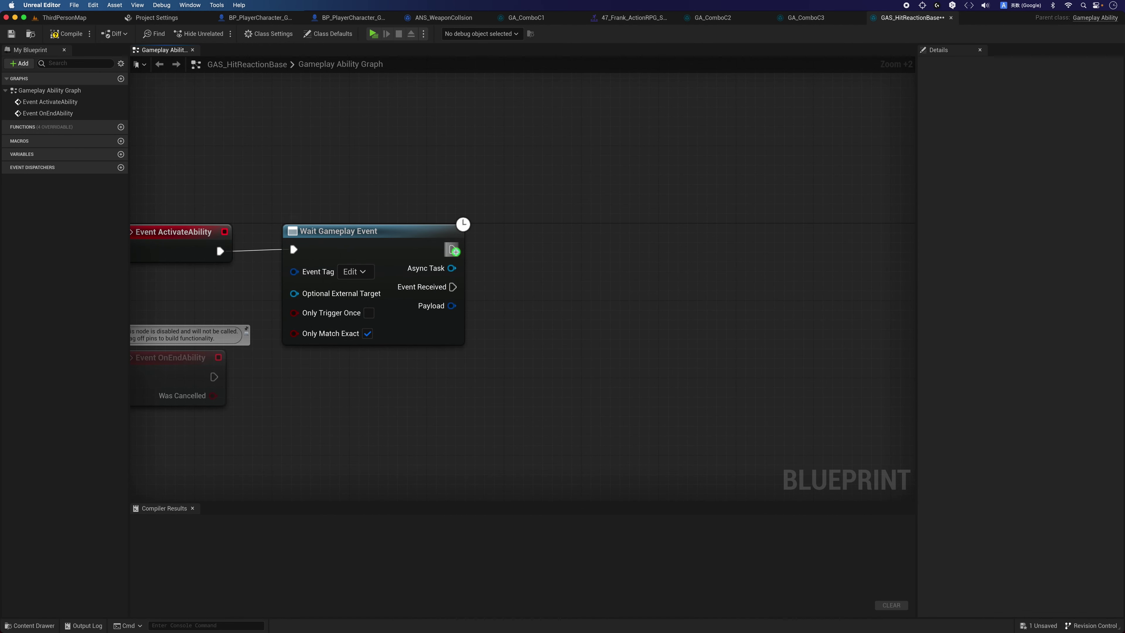
{"action": "left_click_drag", "start_coordinate": [454, 287], "coordinate": [500, 279]}
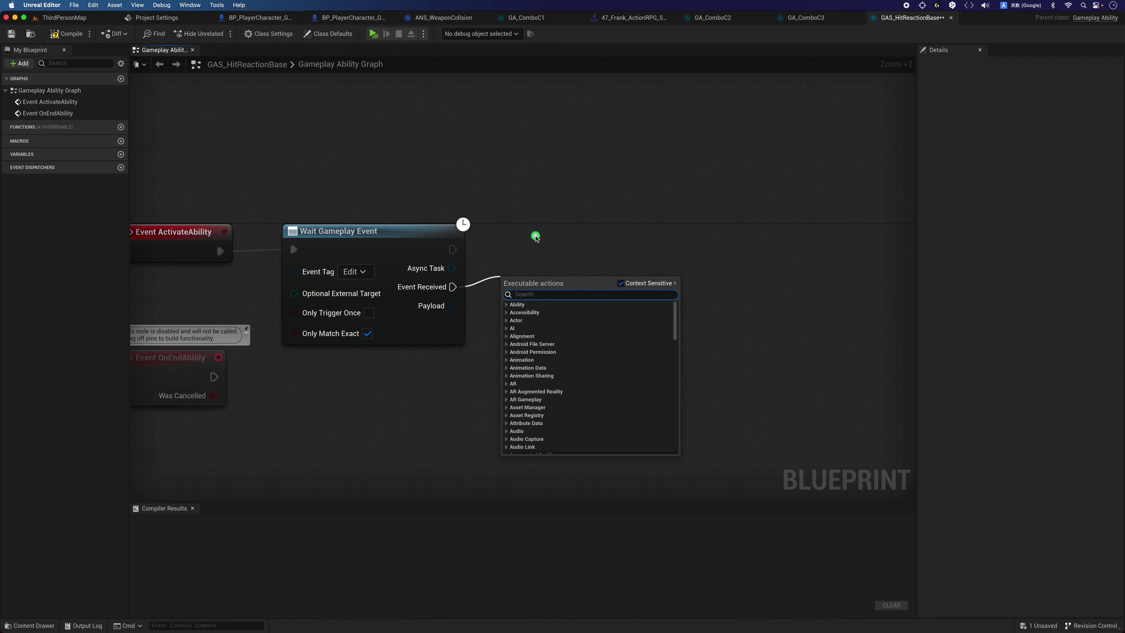
{"action": "type", "text": "wa"}
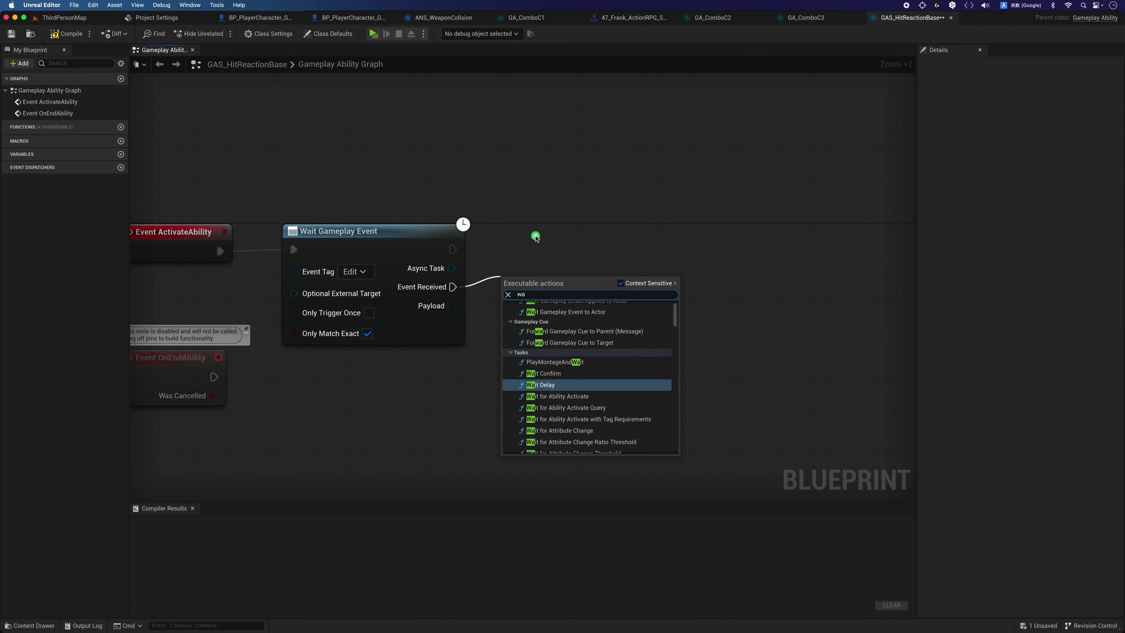
{"action": "type", "text": "it m"}
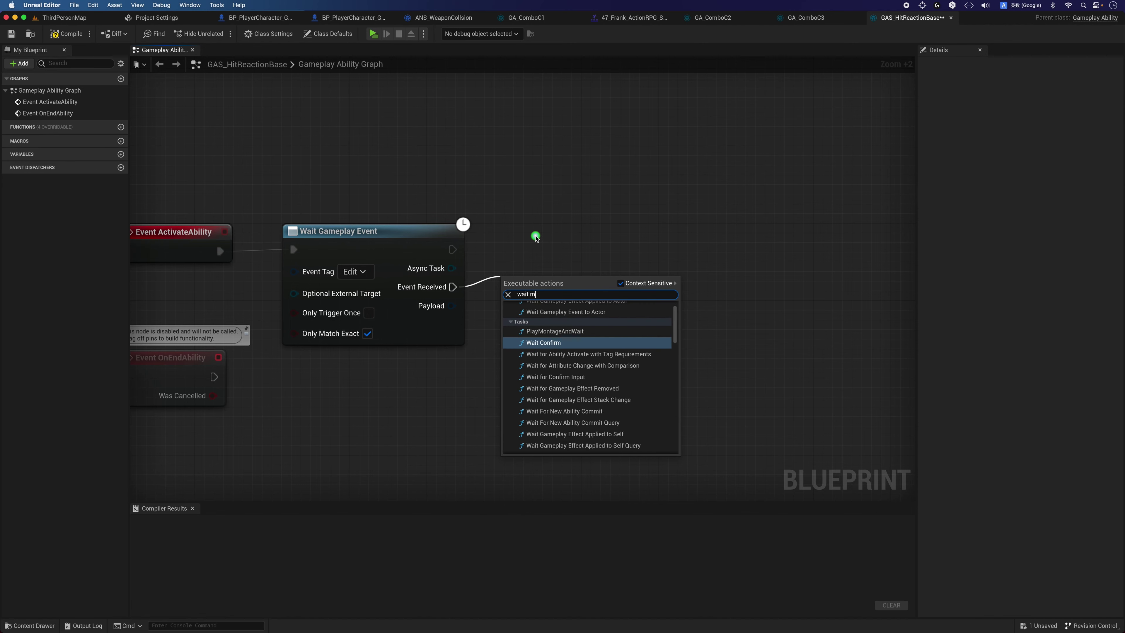
{"action": "type", "text": "onta"}
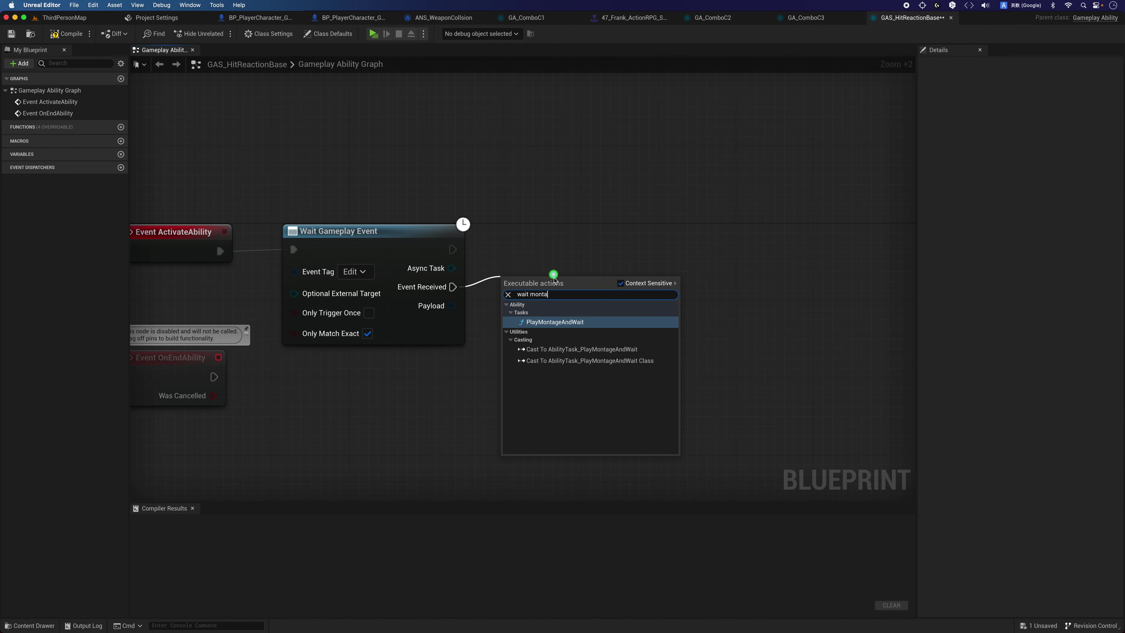
{"action": "left_click", "coordinate": [563, 322]}
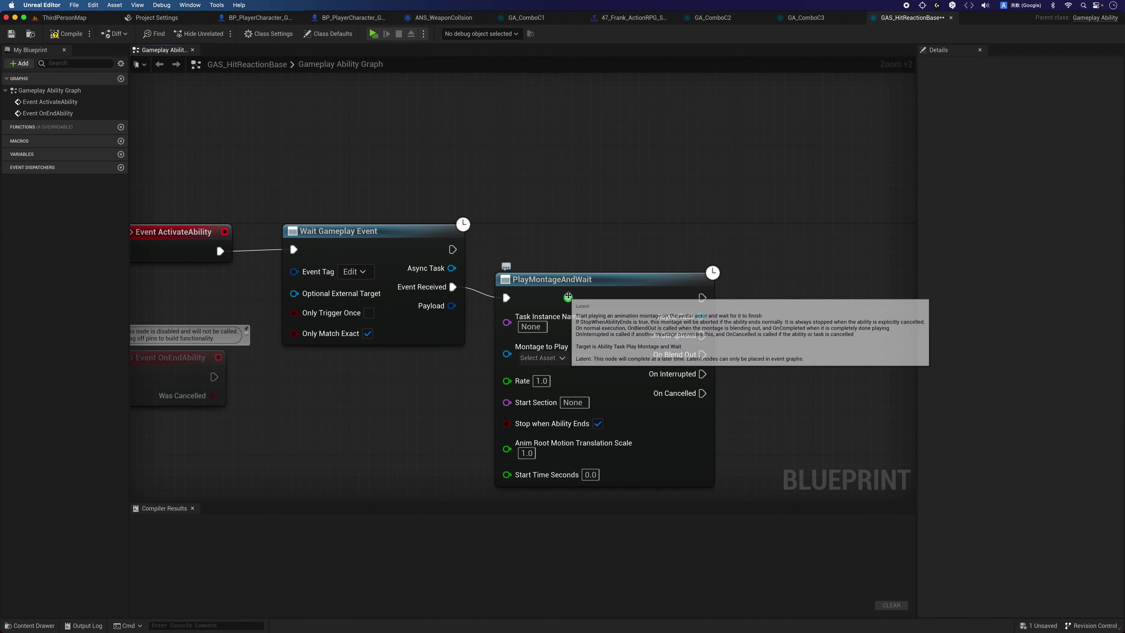
{"action": "mouse_move", "coordinate": [574, 297]}
{"action": "left_mouse_down"}
{"action": "mouse_move", "coordinate": [690, 277]}
{"action": "mouse_move", "coordinate": [689, 287]}
{"action": "left_mouse_up"}
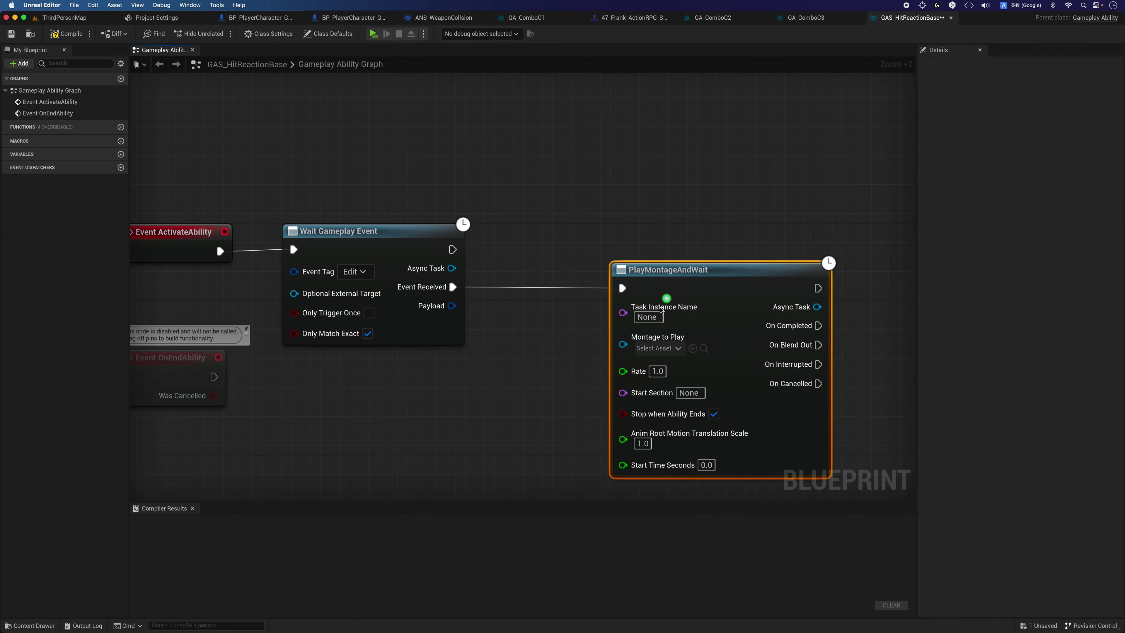
- Promote the node's Montage to Play input to a new Montage To Play variable
{"action": "left_click_drag", "start_coordinate": [623, 344], "coordinate": [544, 364]}
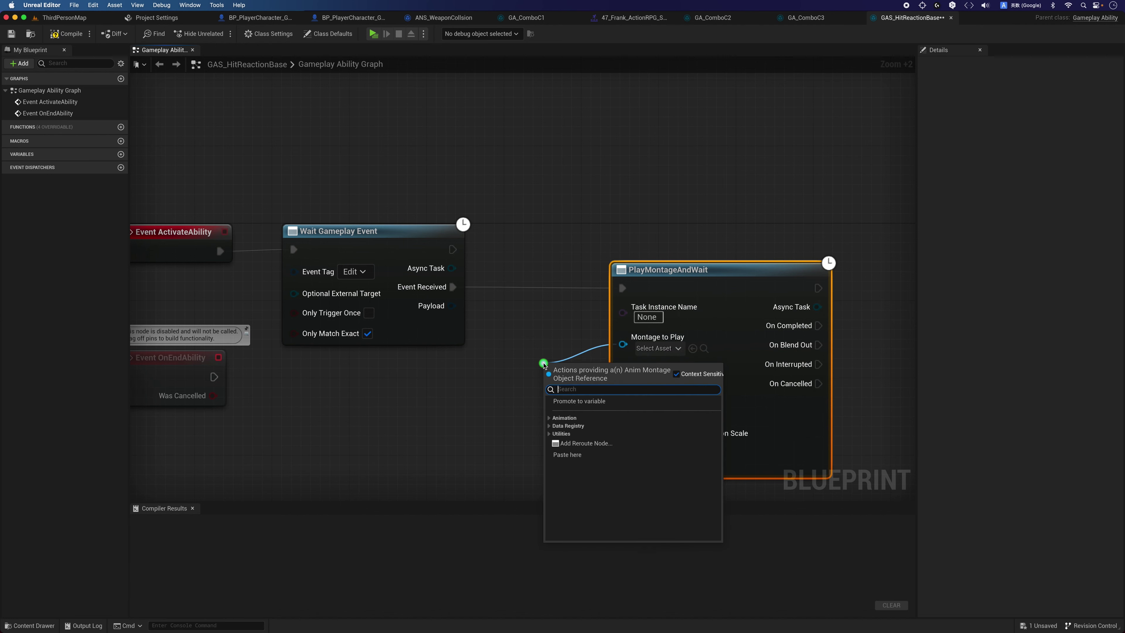
{"action": "left_click", "coordinate": [580, 401]}
{"action": "left_click_drag", "start_coordinate": [545, 375], "coordinate": [477, 393]}
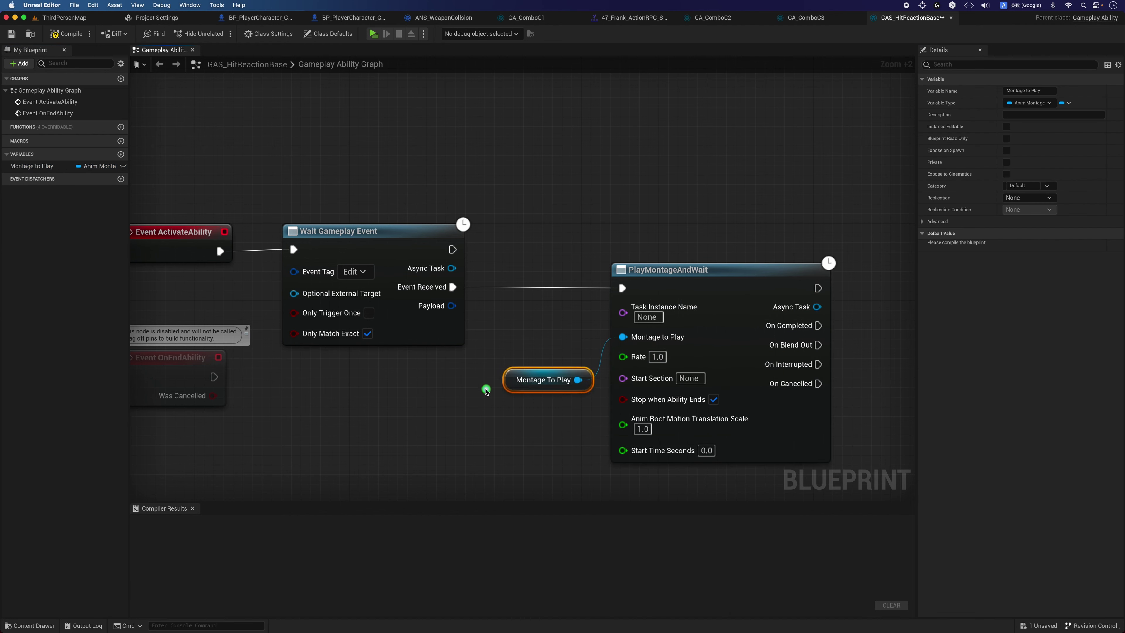
{"action": "left_click", "coordinate": [477, 443]}
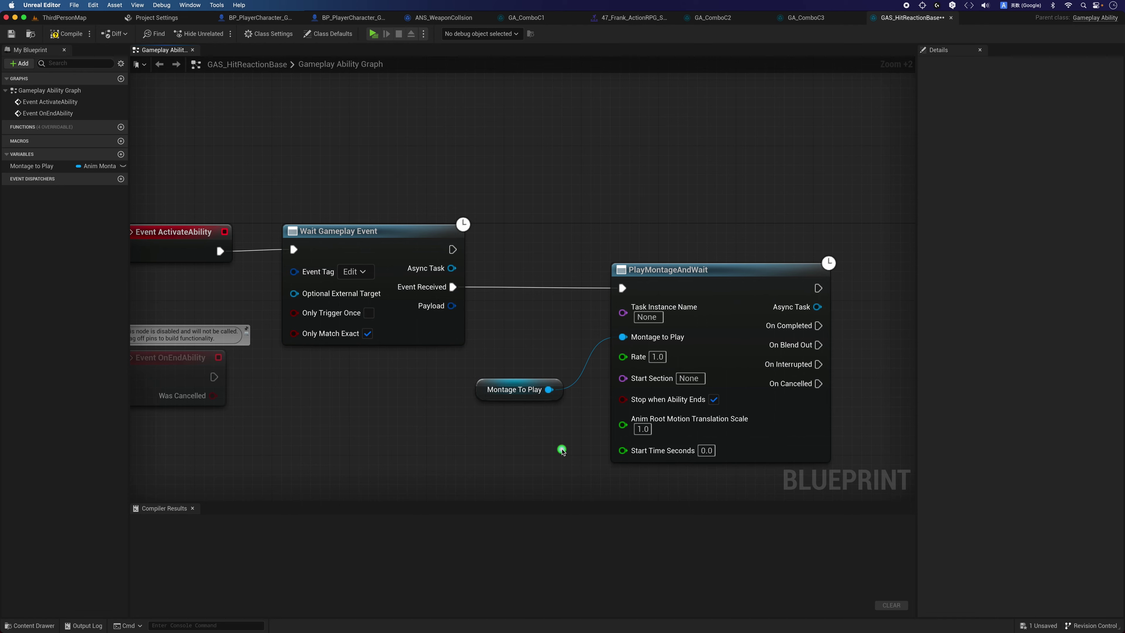
{"action": "right_click_drag", "start_coordinate": [561, 450], "coordinate": [515, 432]}
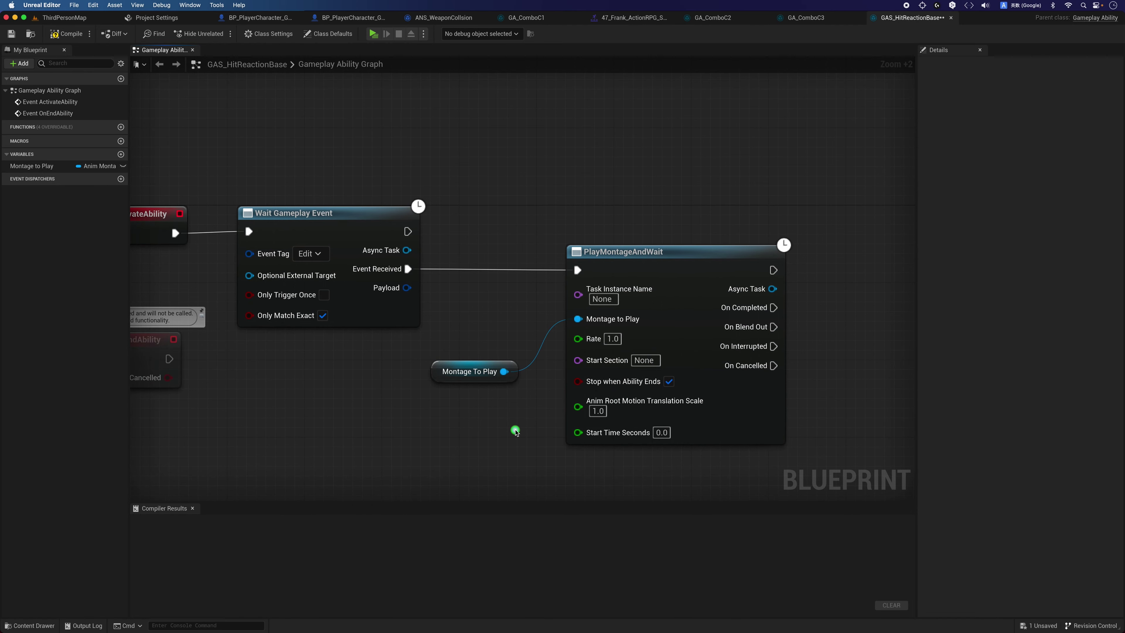
- Add an End Ability node fed by On Completed, On Blend Out, On Interrupted and On Cancelled
{"action": "left_click_drag", "start_coordinate": [751, 256], "coordinate": [720, 255]}
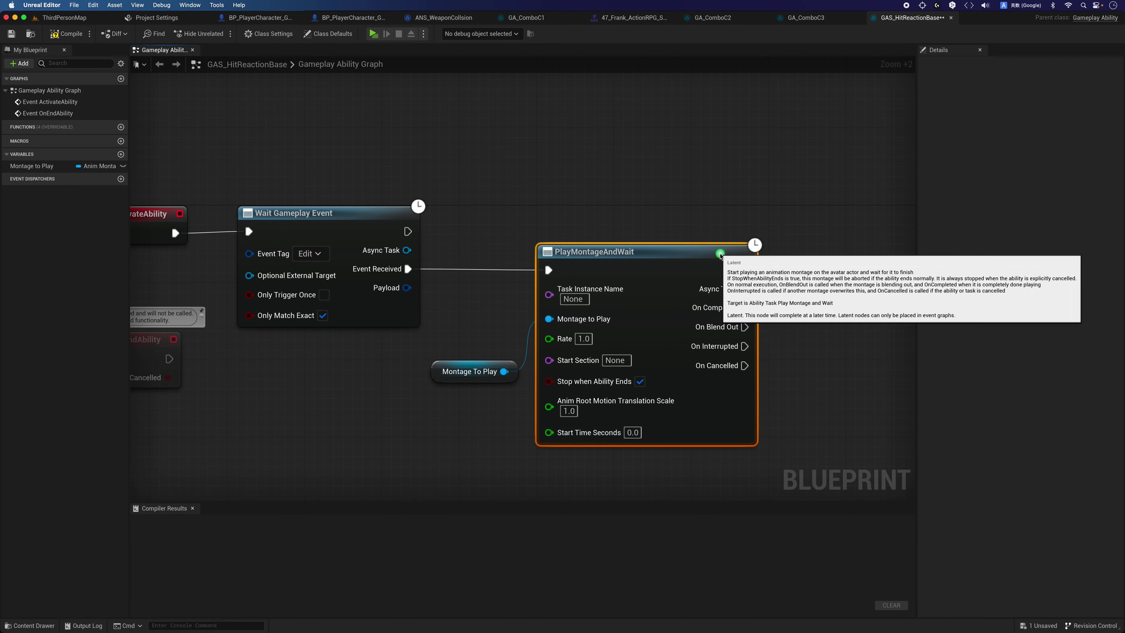
{"action": "left_click", "coordinate": [849, 243]}
{"action": "left_click_drag", "start_coordinate": [745, 308], "coordinate": [792, 319]}
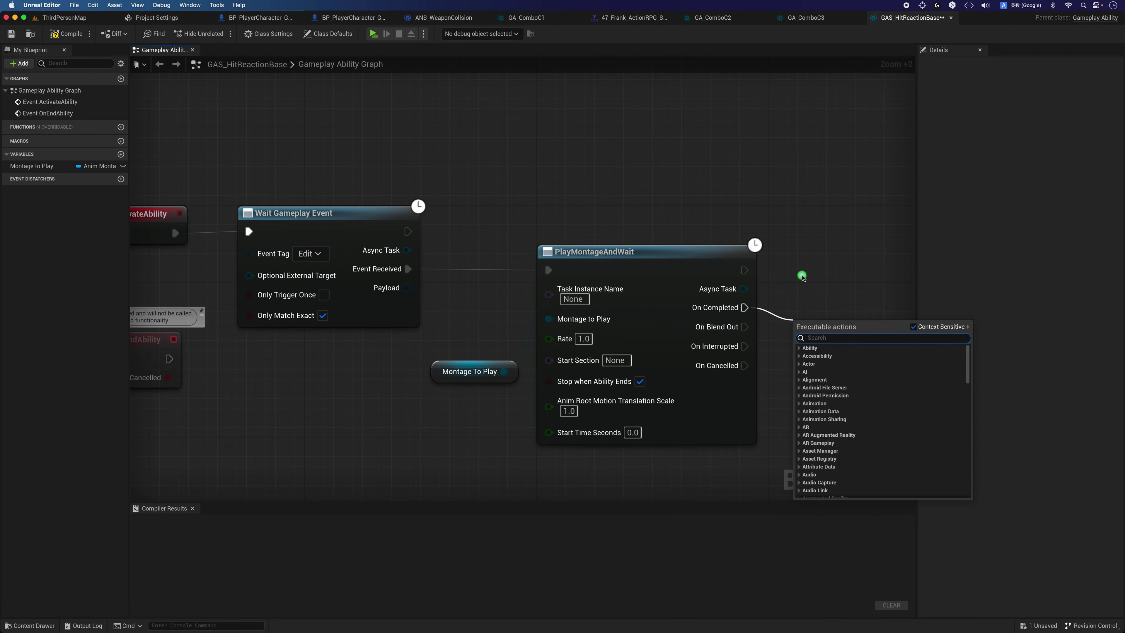
{"action": "type", "text": "end abi"}
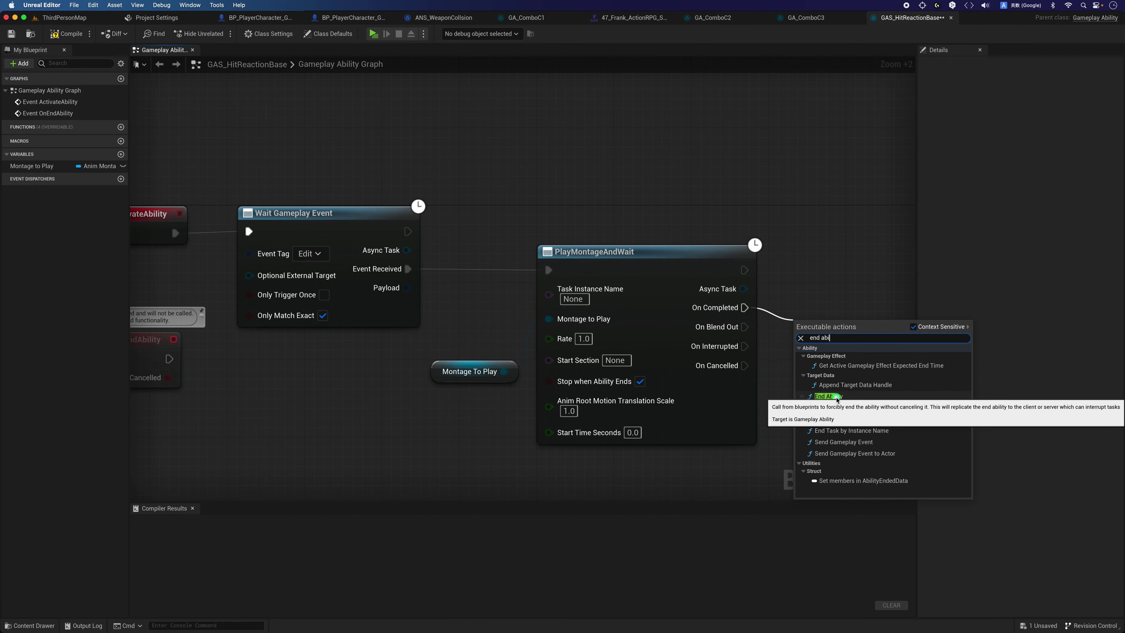
{"action": "left_click", "coordinate": [824, 396]}
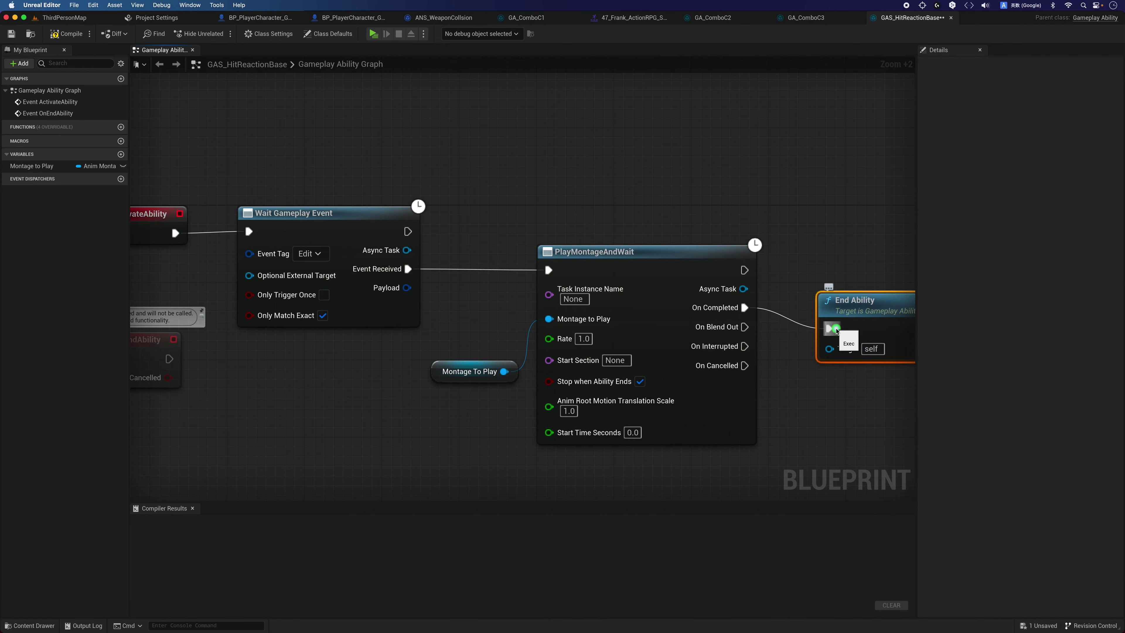
{"action": "left_click_drag", "start_coordinate": [828, 328], "coordinate": [746, 328]}
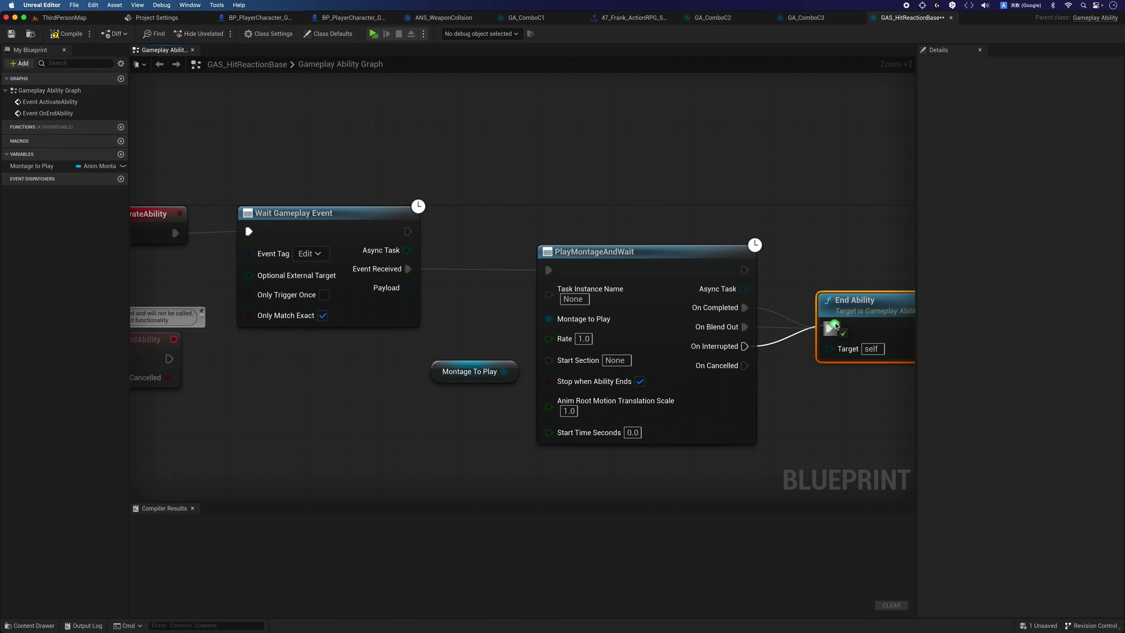
{"action": "mouse_move", "coordinate": [829, 328]}
{"action": "left_mouse_down"}
{"action": "mouse_move", "coordinate": [745, 346]}
{"action": "mouse_move", "coordinate": [762, 365]}
{"action": "mouse_move", "coordinate": [745, 365]}
{"action": "left_mouse_up"}
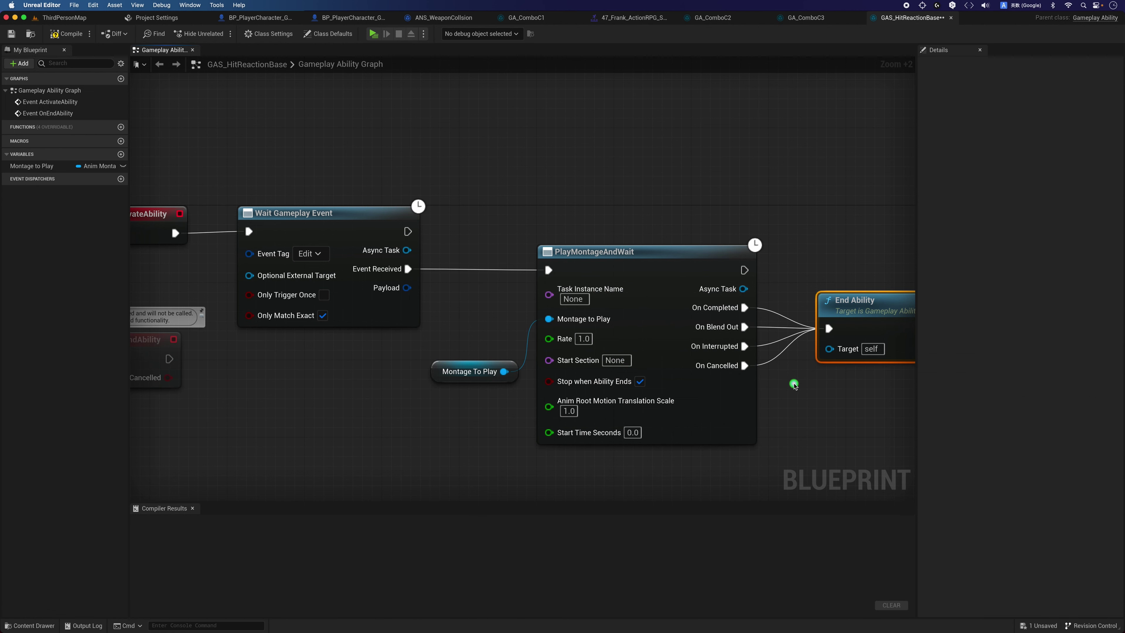
{"action": "left_click_drag", "start_coordinate": [916, 361], "coordinate": [1037, 361]}
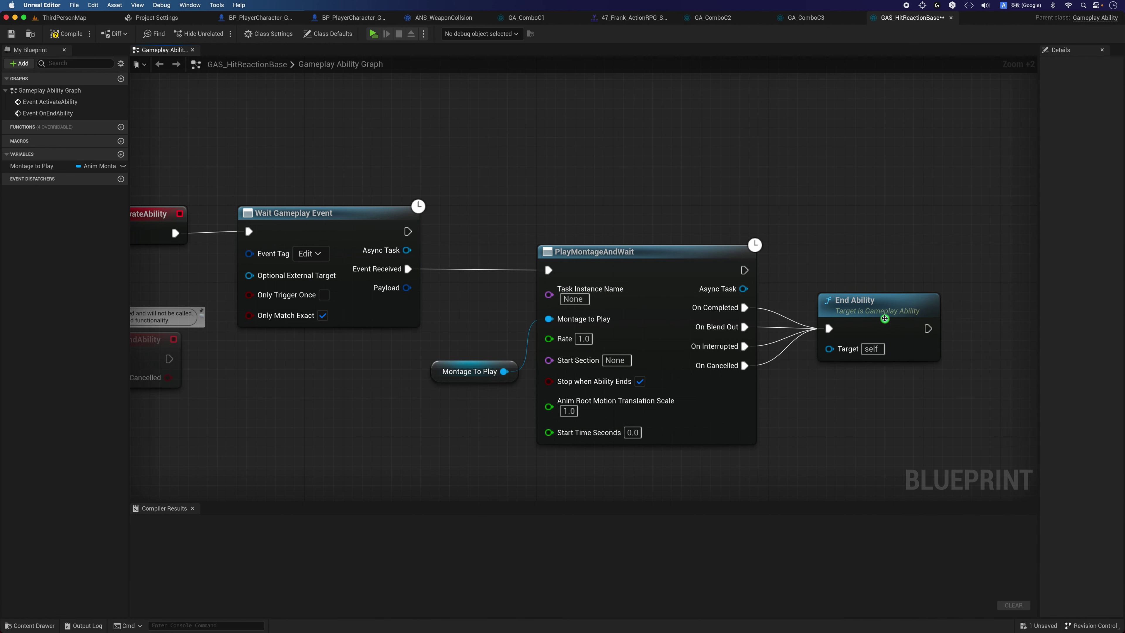
{"action": "left_click", "coordinate": [869, 312]}
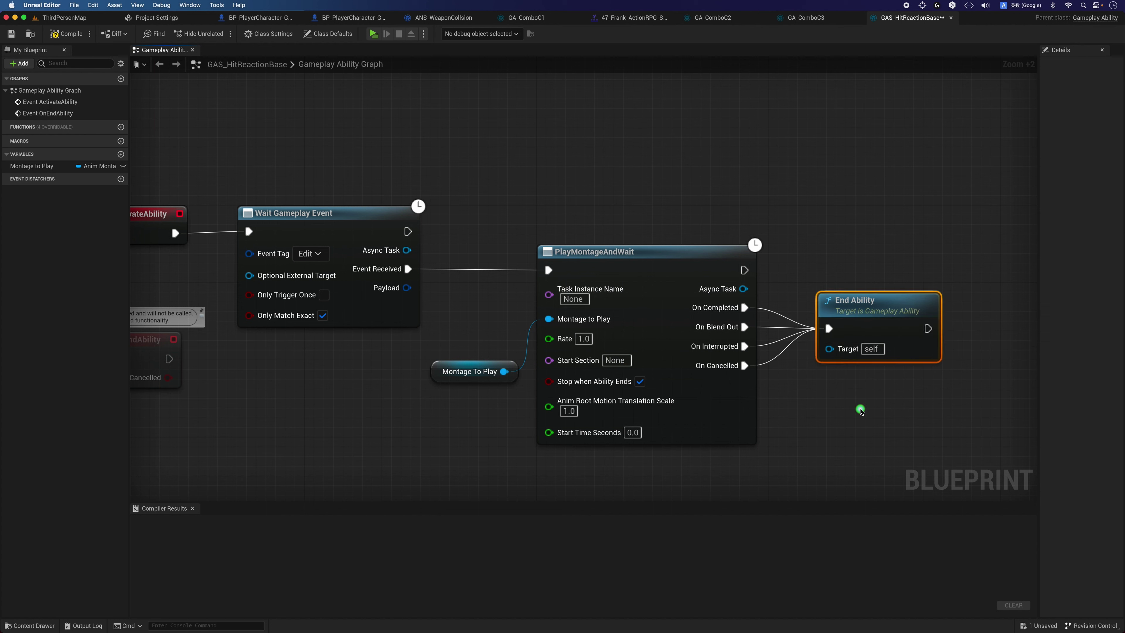
{"action": "left_click", "coordinate": [859, 410]}
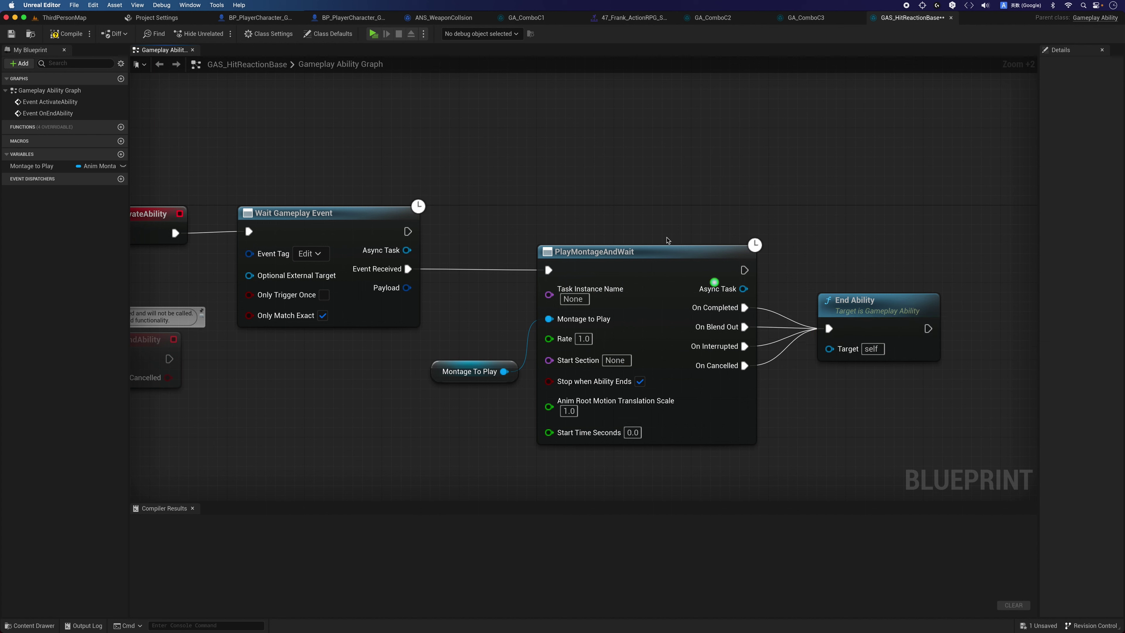
- In the class defaults, browse the Ability Tags picker and tick the Ability tag
{"action": "left_click", "coordinate": [324, 35]}
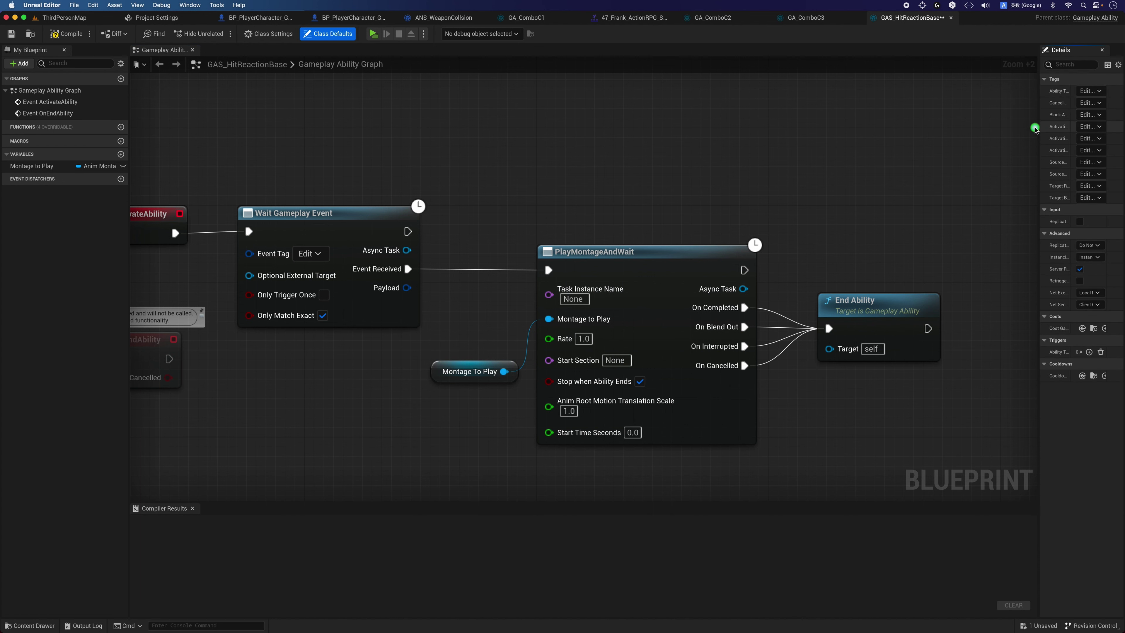
{"action": "left_click_drag", "start_coordinate": [1038, 127], "coordinate": [802, 192]}
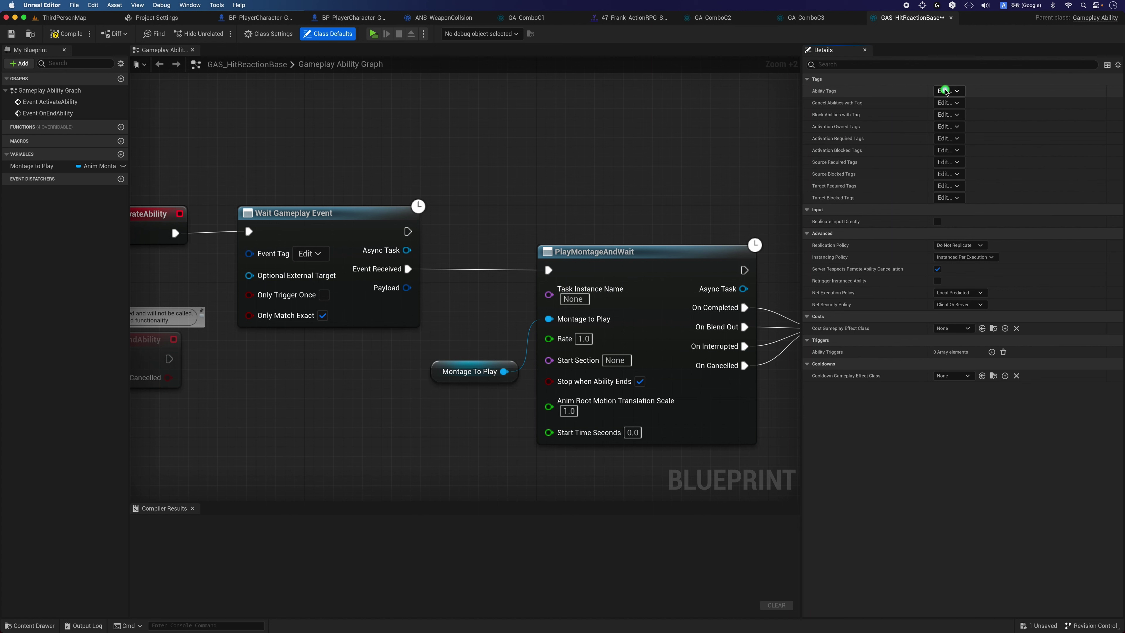
{"action": "left_click", "coordinate": [946, 90]}
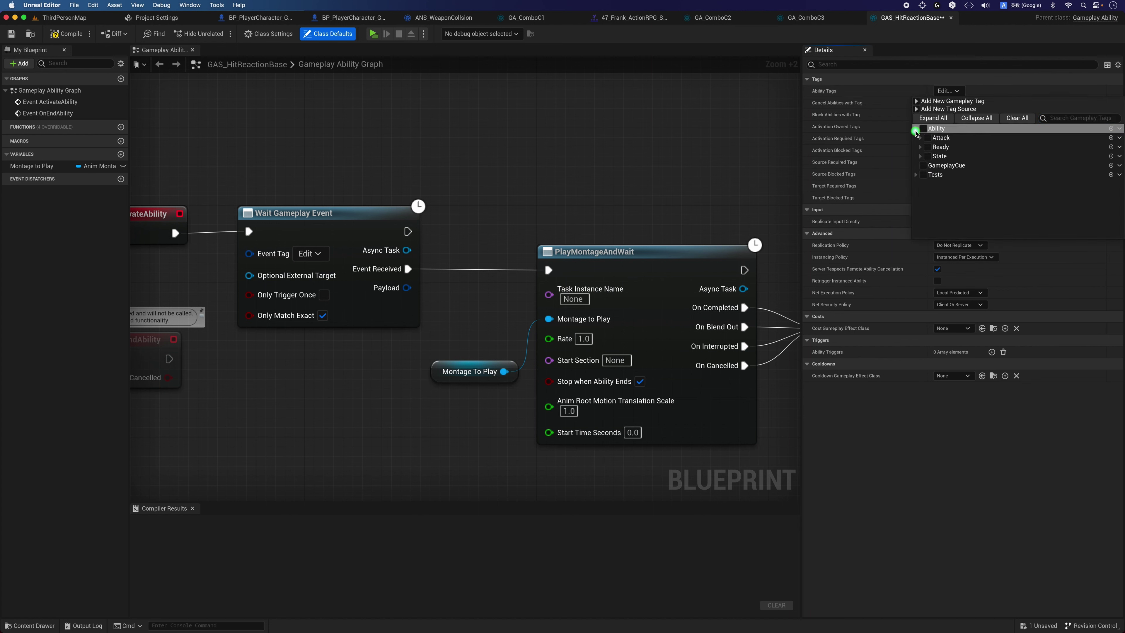
{"action": "left_click", "coordinate": [915, 129]}
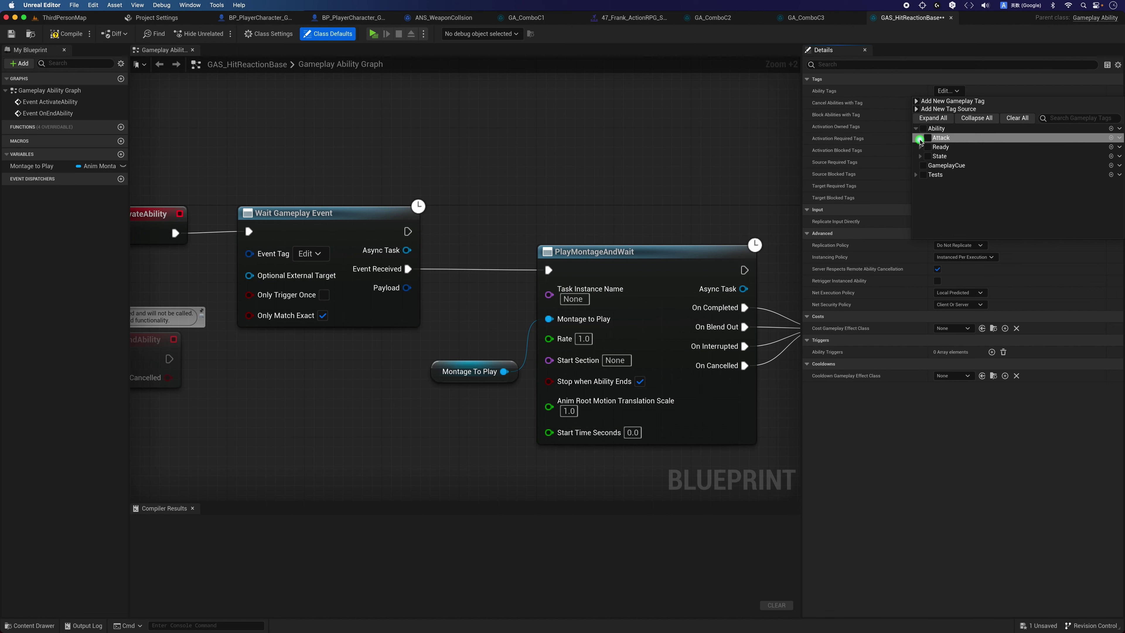
{"action": "left_click", "coordinate": [920, 139]}
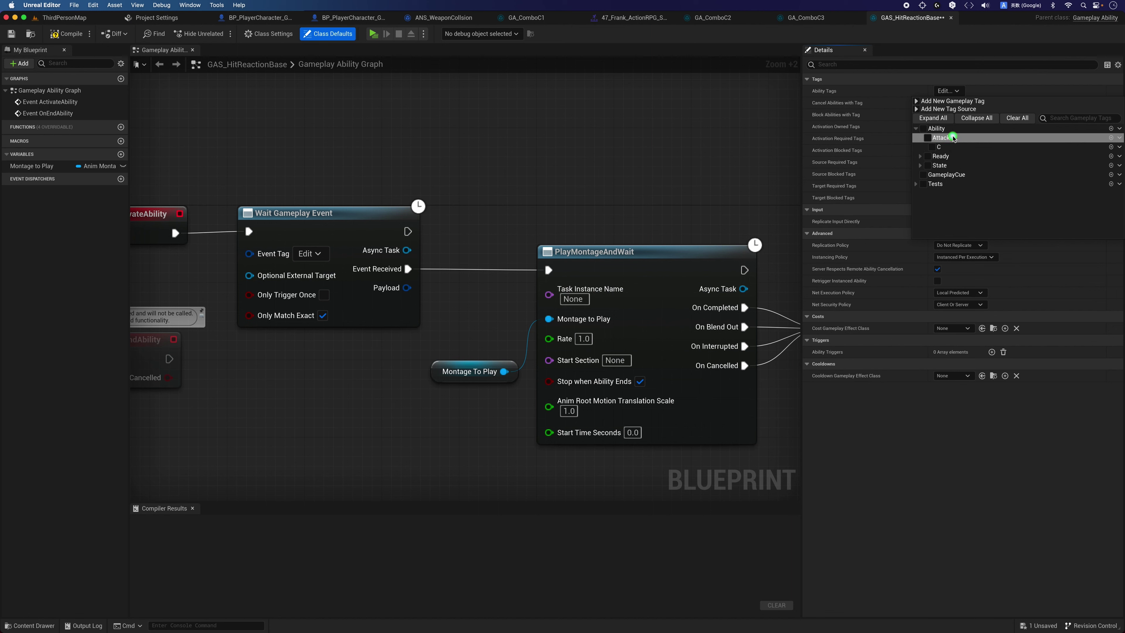
{"action": "left_click", "coordinate": [919, 138]}
{"action": "left_click", "coordinate": [916, 128]}
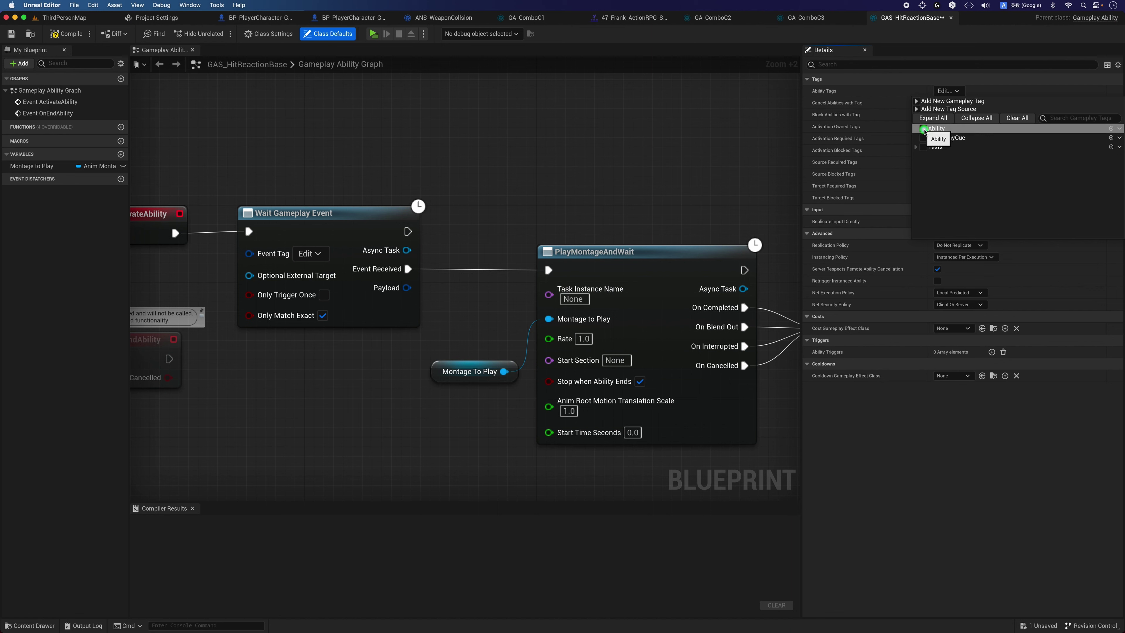
{"action": "left_click", "coordinate": [943, 129]}
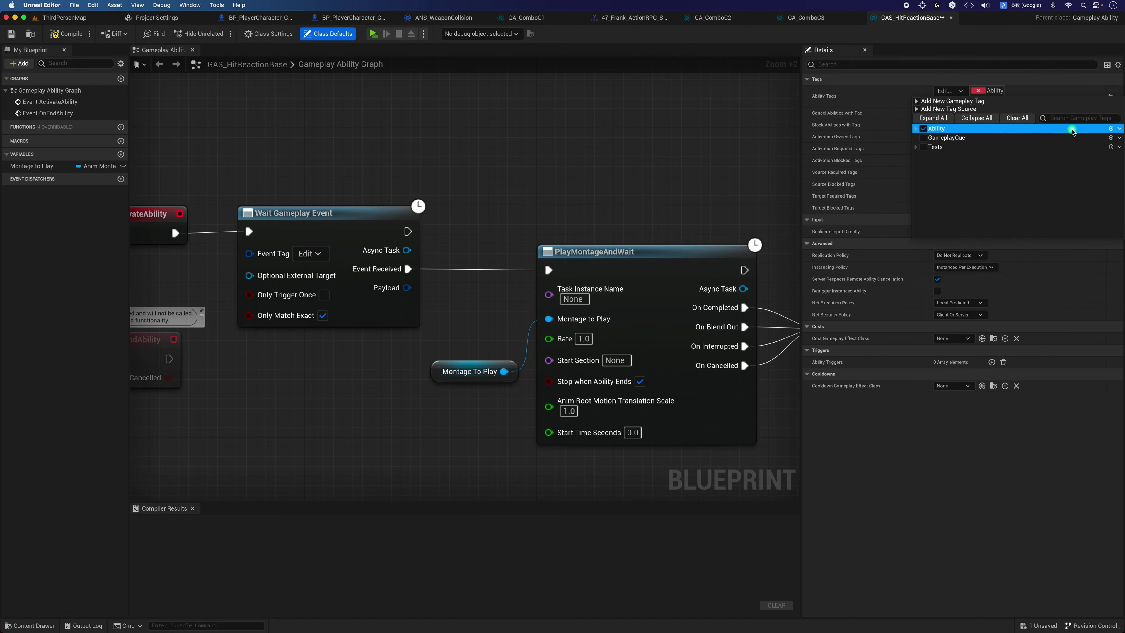
- Create the new Ability.HitReaction gameplay tag and close the picker
{"action": "left_click", "coordinate": [1119, 129]}
{"action": "left_click", "coordinate": [1103, 136]}
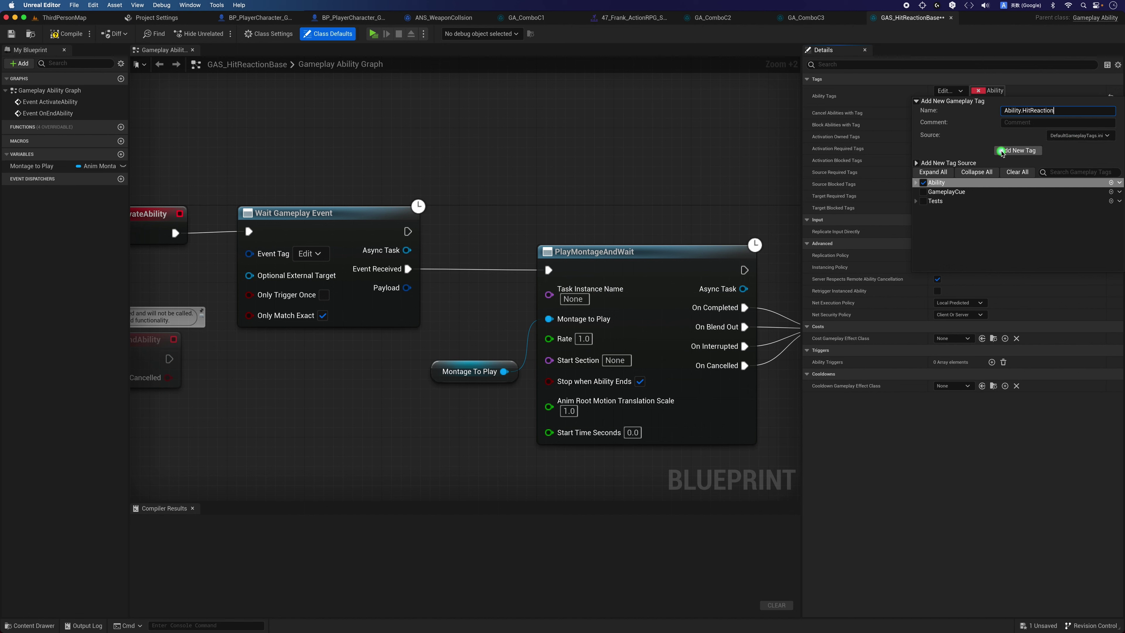
{"action": "left_click", "coordinate": [1003, 151]}
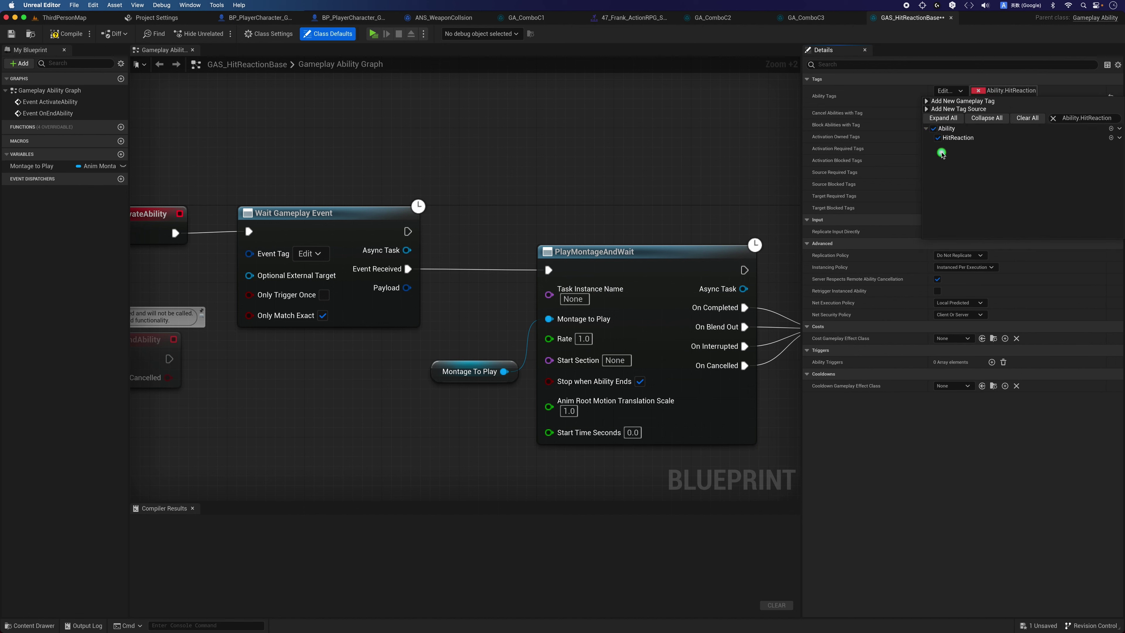
{"action": "left_click", "coordinate": [669, 150]}
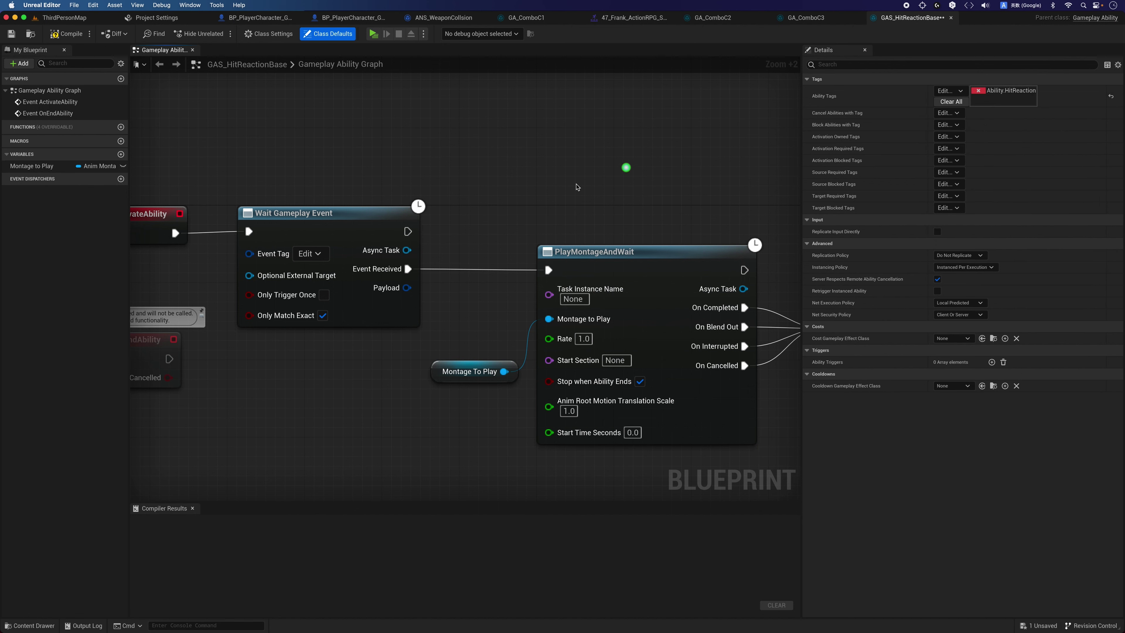
{"action": "right_click_drag", "start_coordinate": [627, 169], "coordinate": [864, 147]}
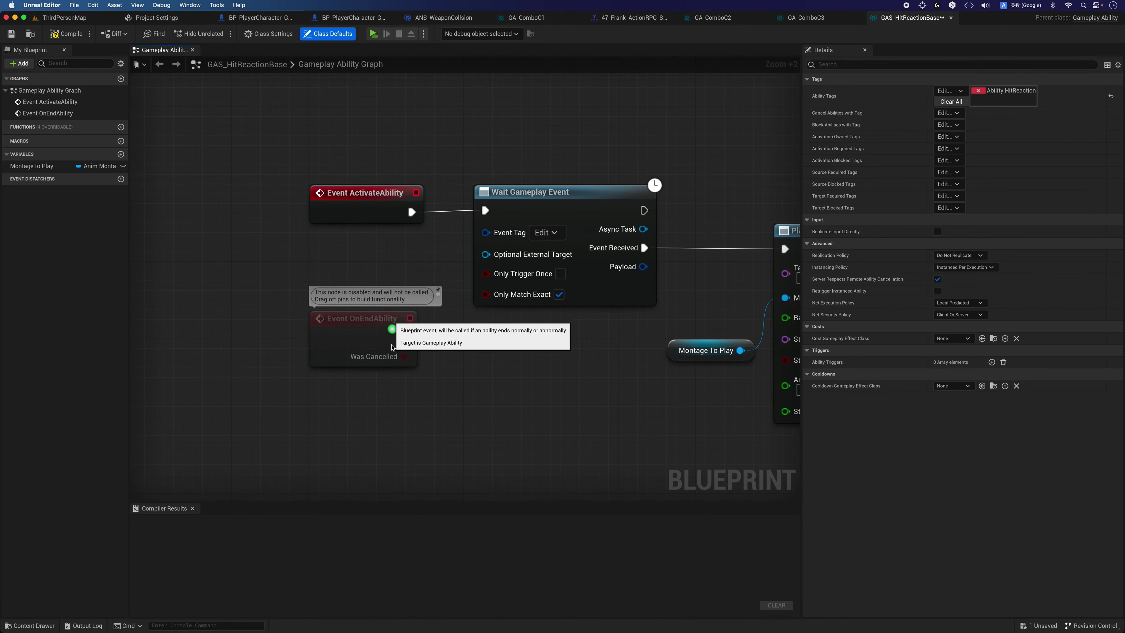
- Promote Wait Gameplay Event's Event Tag input to a variable, then compile and save
{"action": "left_click_drag", "start_coordinate": [400, 311], "coordinate": [400, 350]}
{"action": "left_click", "coordinate": [441, 245]}
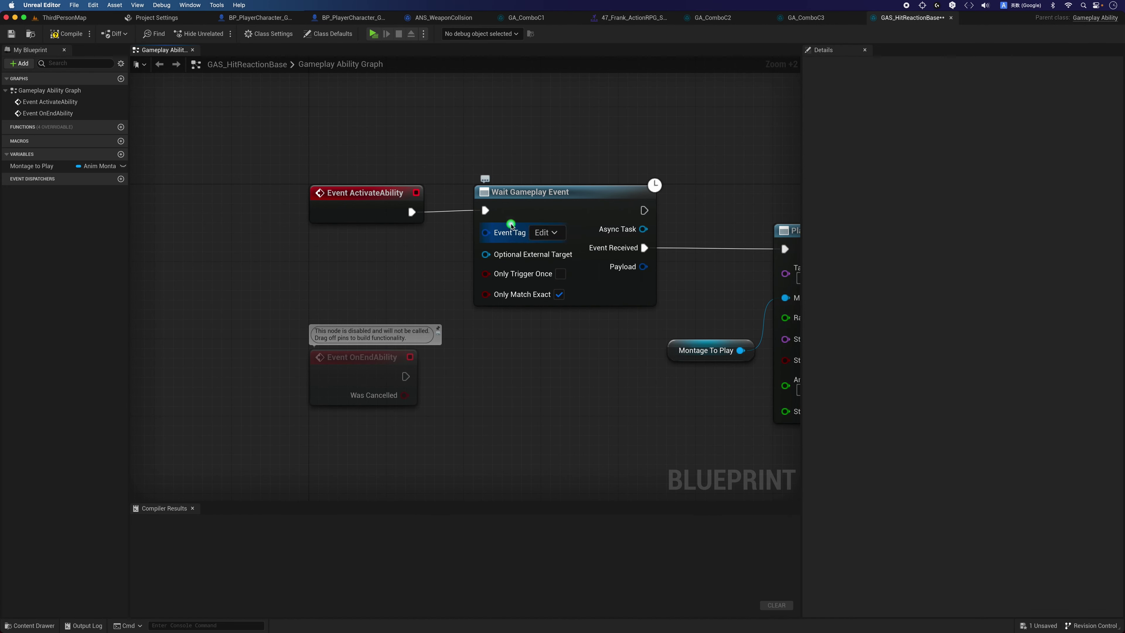
{"action": "left_click_drag", "start_coordinate": [486, 232], "coordinate": [414, 259]}
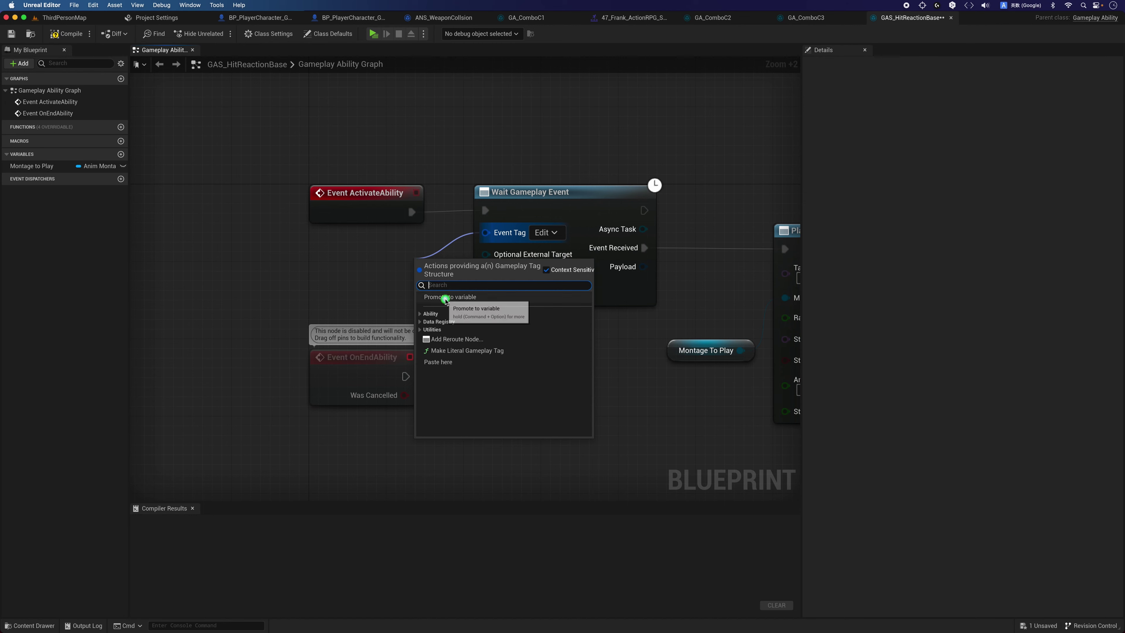
{"action": "left_click", "coordinate": [445, 297]}
{"action": "left_click_drag", "start_coordinate": [421, 271], "coordinate": [392, 272]}
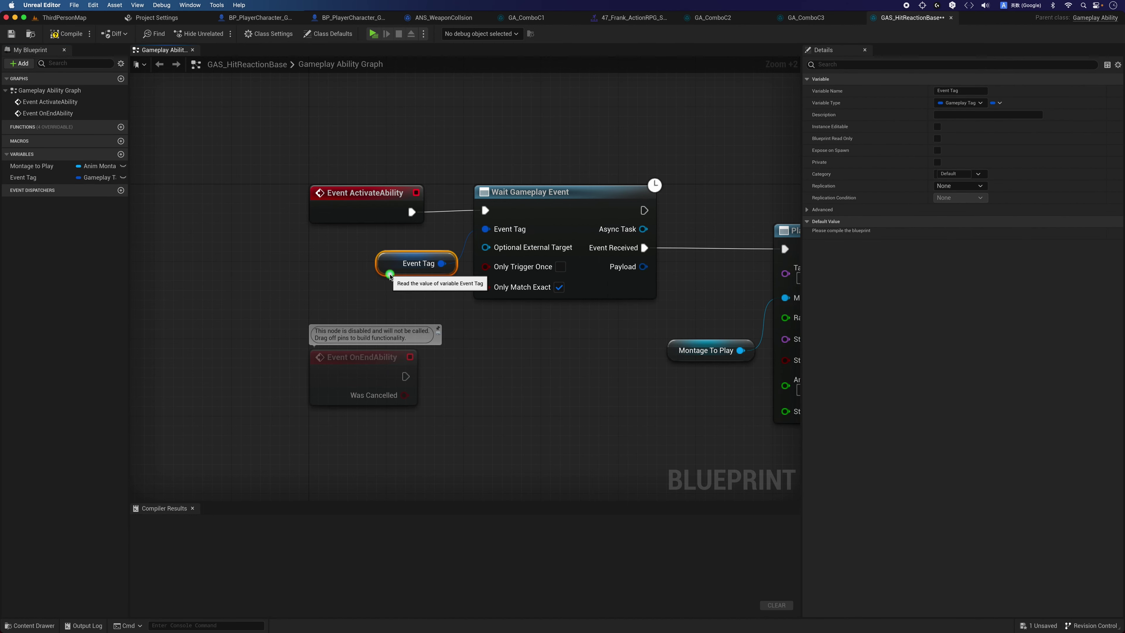
{"action": "left_click", "coordinate": [381, 297]}
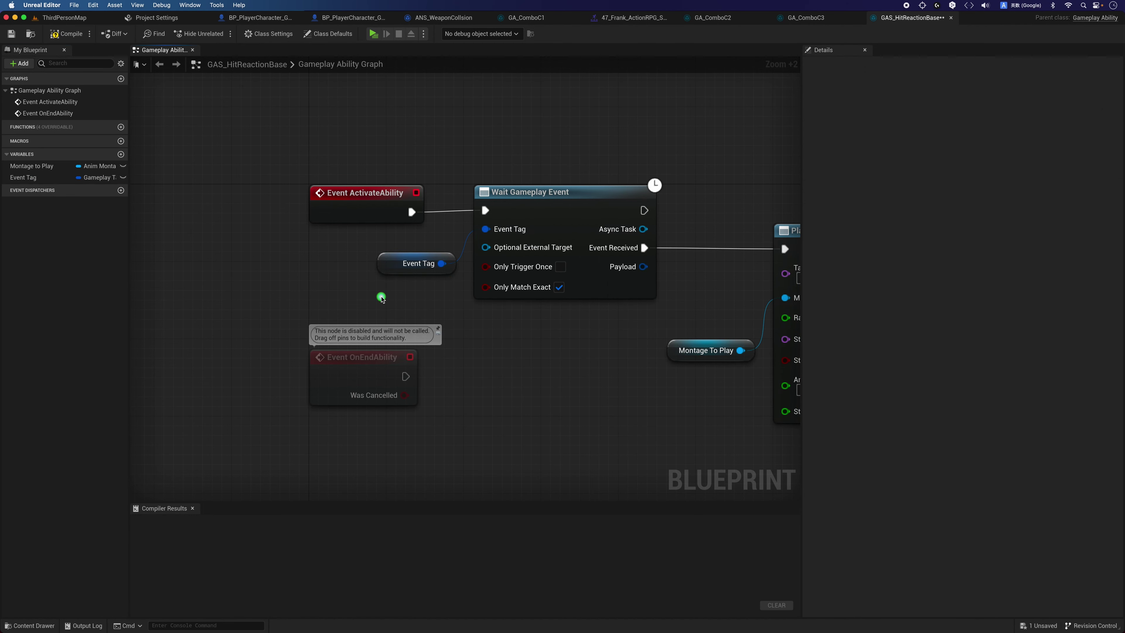
{"action": "left_click", "coordinate": [67, 33]}
{"action": "left_click", "coordinate": [11, 34]}
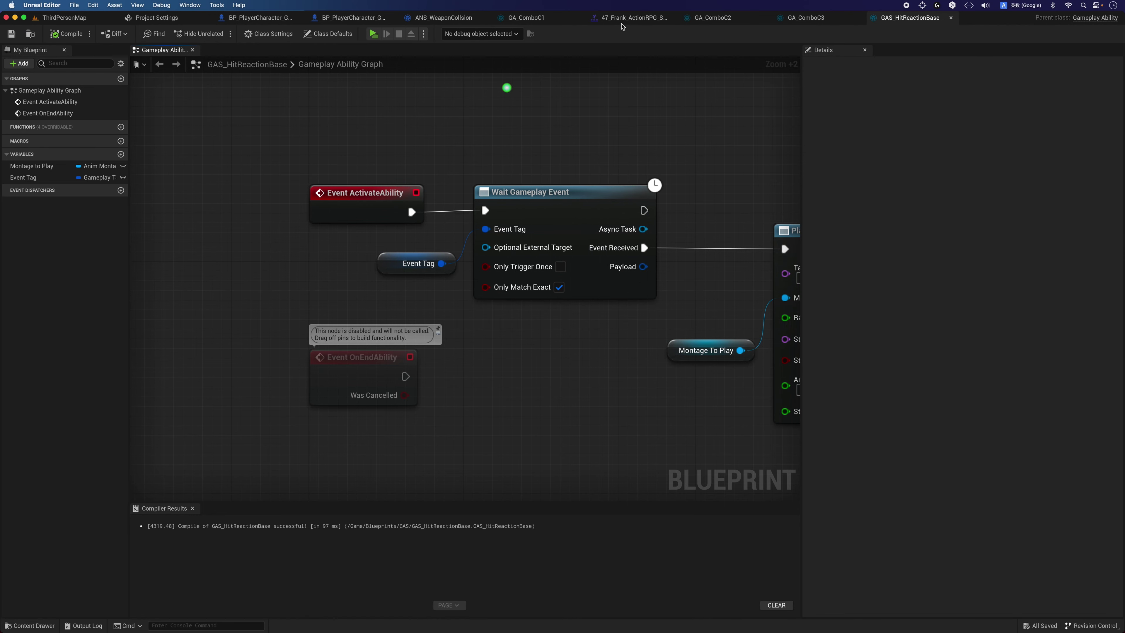
- Rename the Event Tag variable to HitDirectionTag, then recompile and save
{"action": "left_click", "coordinate": [385, 266]}
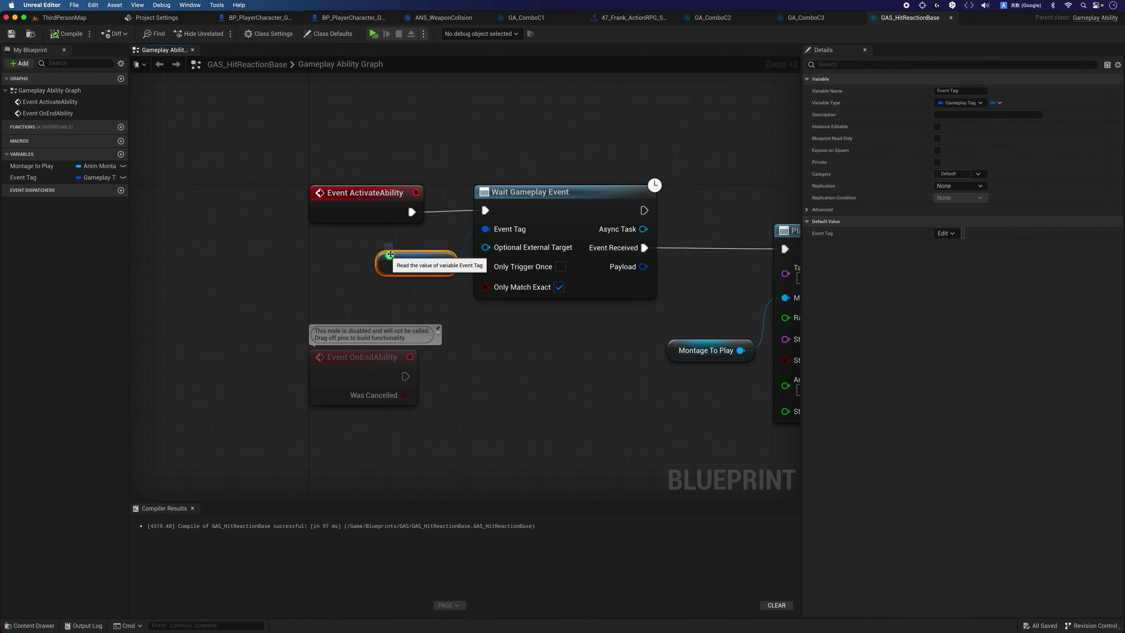
{"action": "left_click", "coordinate": [11, 179]}
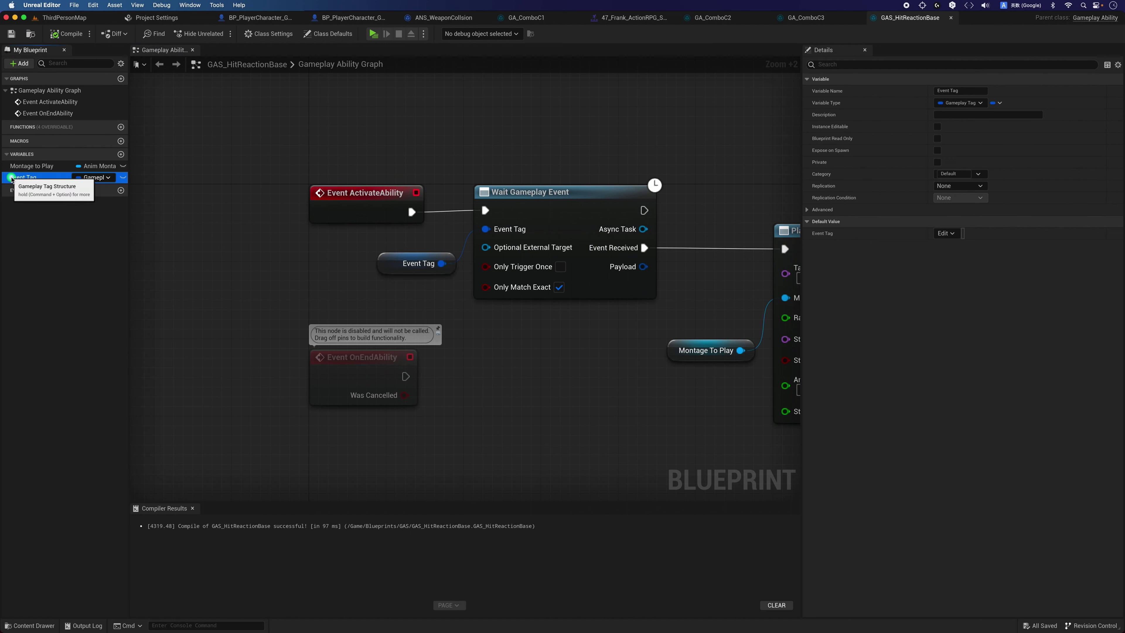
{"action": "left_click", "coordinate": [17, 180]}
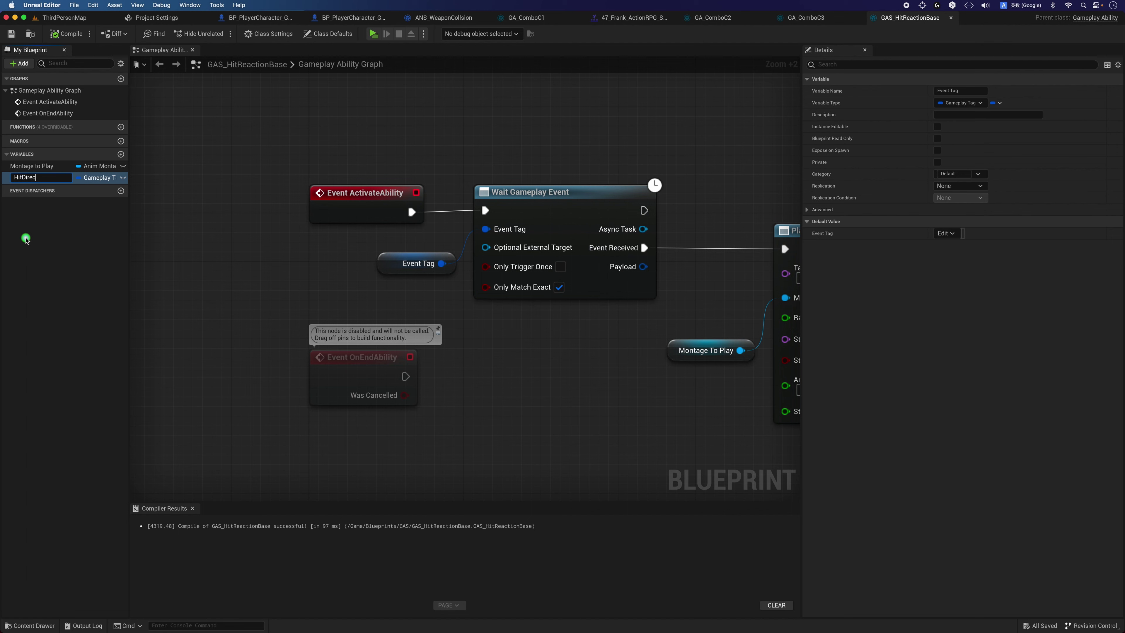
{"action": "key", "text": "Return"}
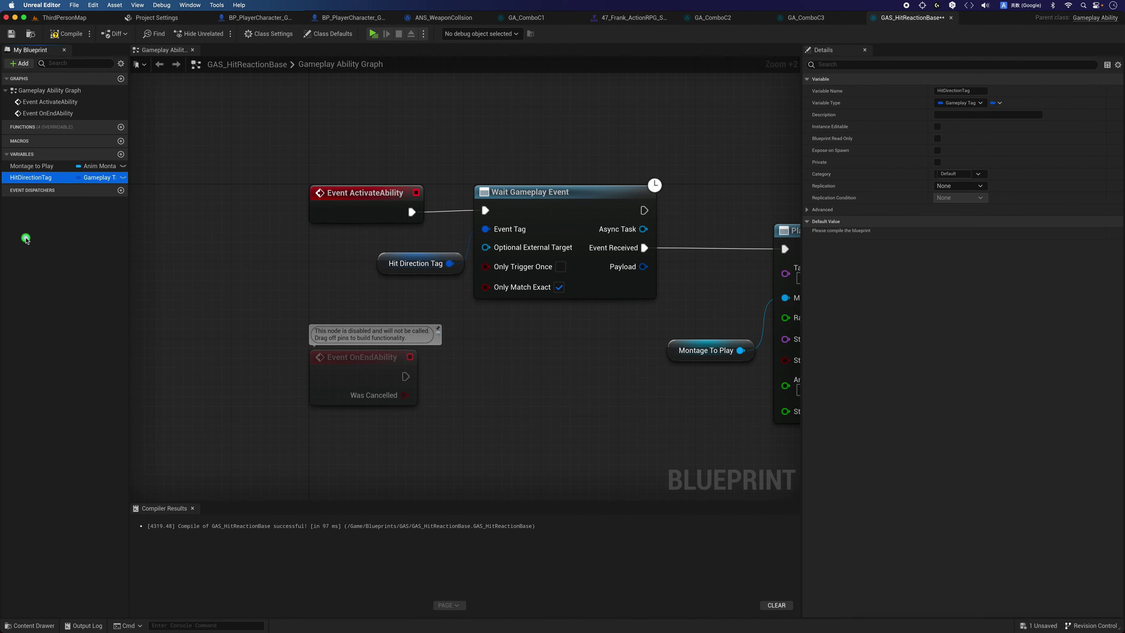
{"action": "left_click", "coordinate": [65, 34]}
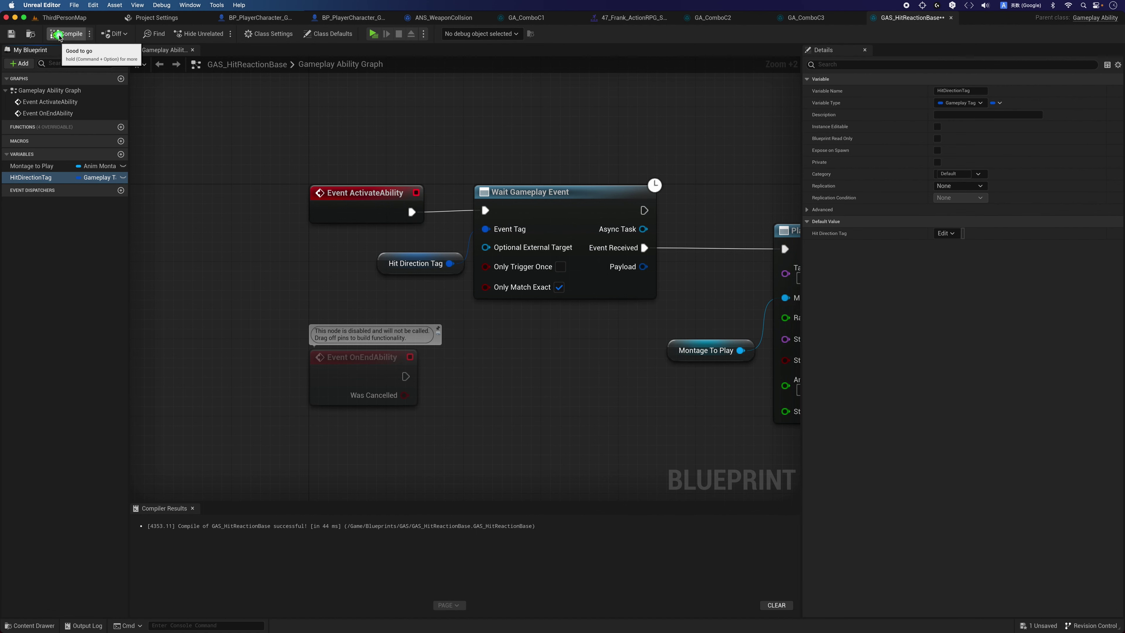
{"action": "left_click", "coordinate": [11, 34]}
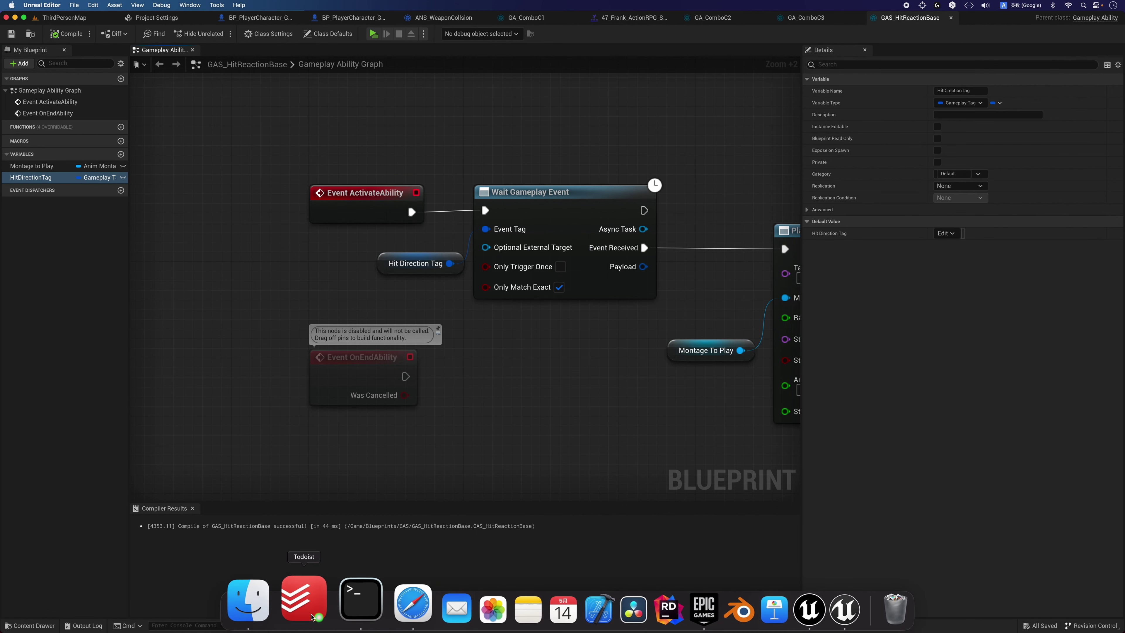
- Create a child blueprint class of GAS_HitReactionBase named GAS_HitReaction_Right
{"action": "left_click", "coordinate": [32, 626]}
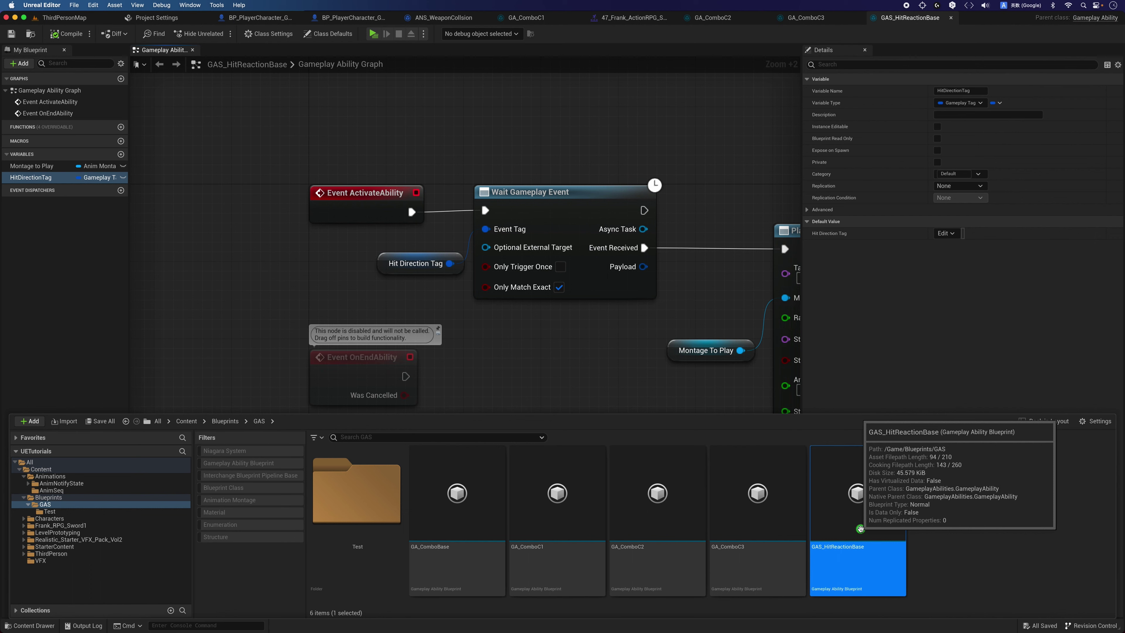
{"action": "right_click", "coordinate": [860, 528]}
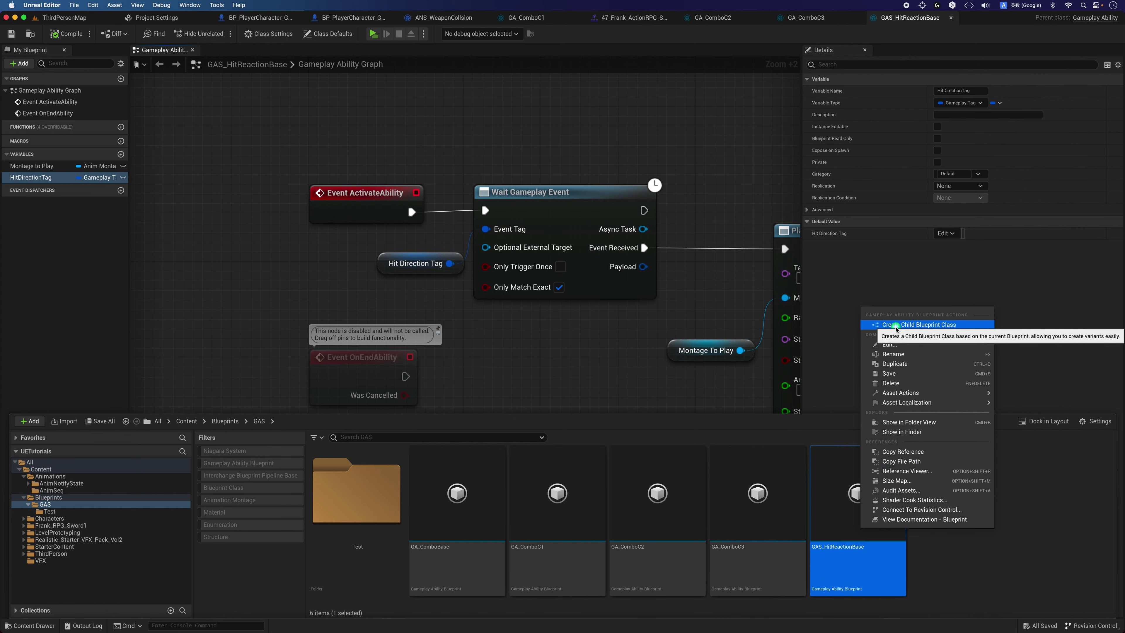
{"action": "left_click", "coordinate": [936, 325]}
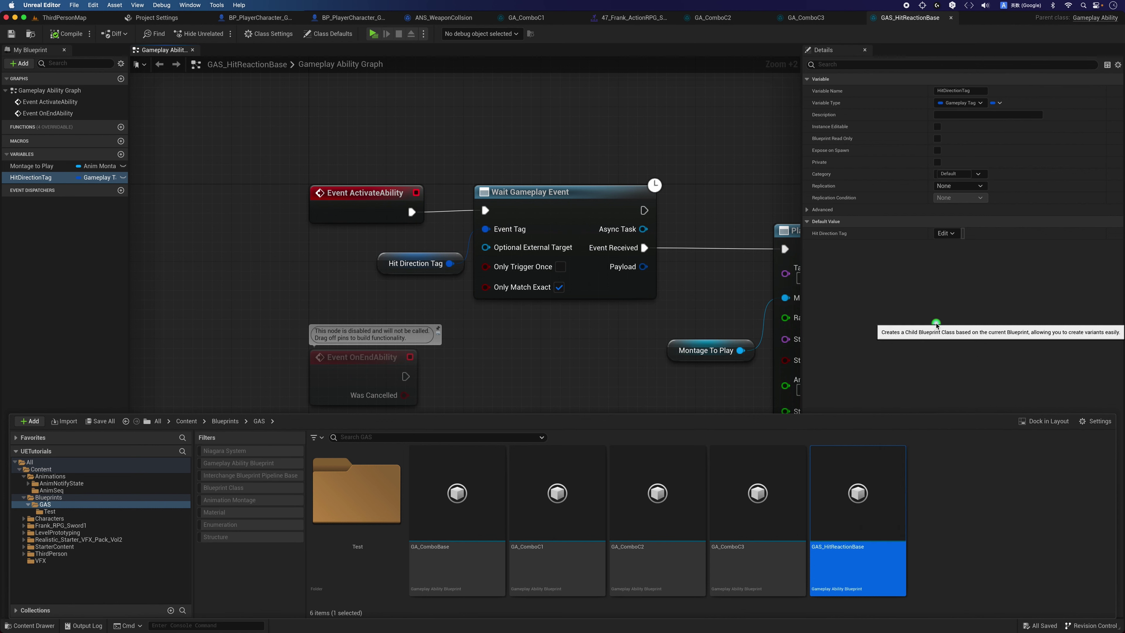
{"action": "left_click", "coordinate": [992, 549]}
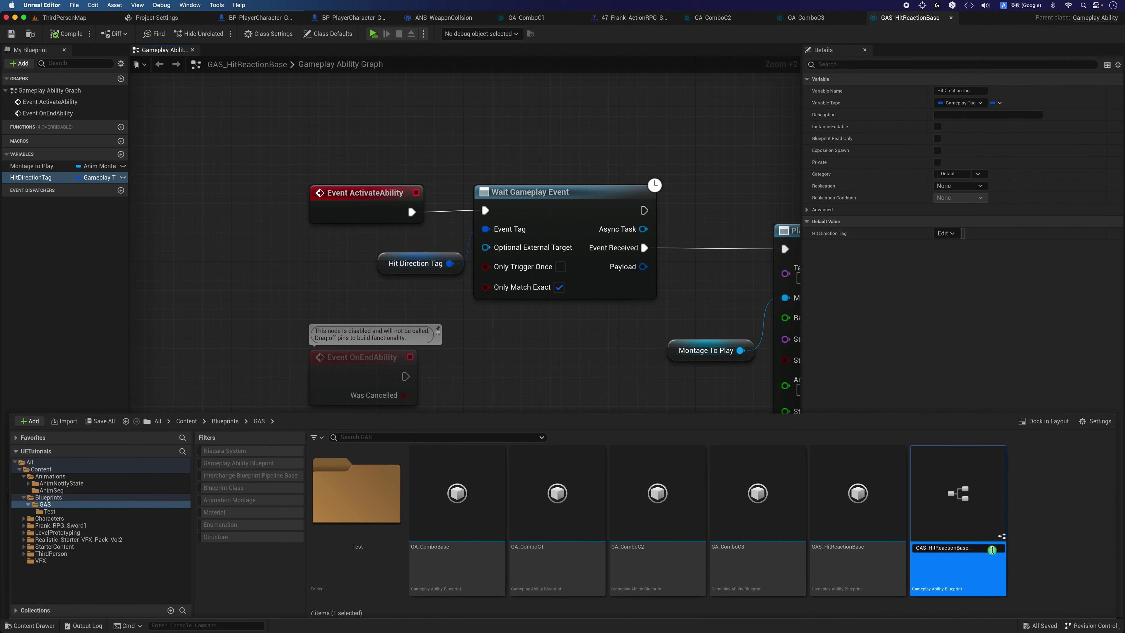
{"action": "key", "text": "BackSpace"}
{"action": "key", "text": "BackSpace"}
{"action": "key", "text": "BackSpace"}
{"action": "key", "text": "BackSpace"}
{"action": "key", "text": "Return"}
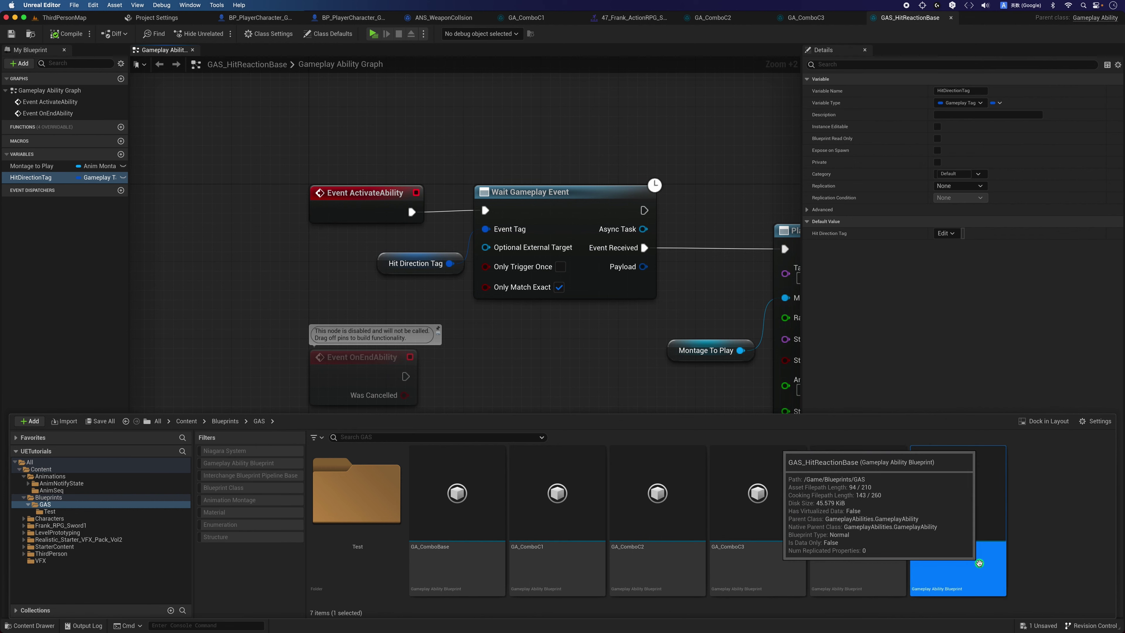
- Open GAS_HitReaction_Right, delete its four disabled inherited event nodes, and view its class defaults
{"action": "double_click", "coordinate": [860, 514]}
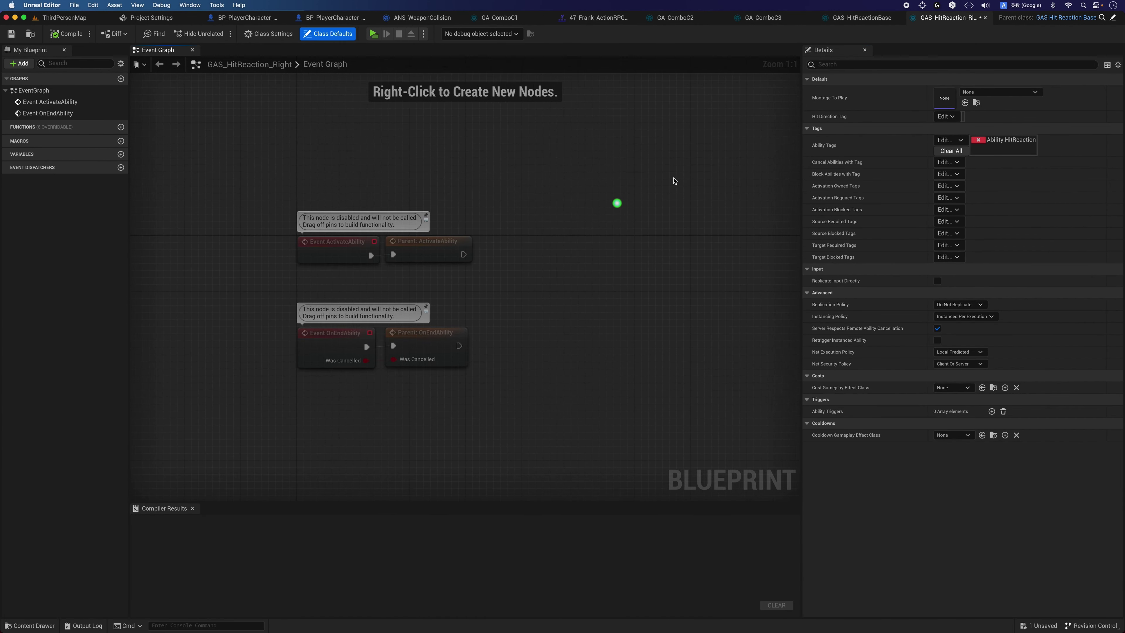
{"action": "left_click_drag", "start_coordinate": [802, 171], "coordinate": [571, 226]}
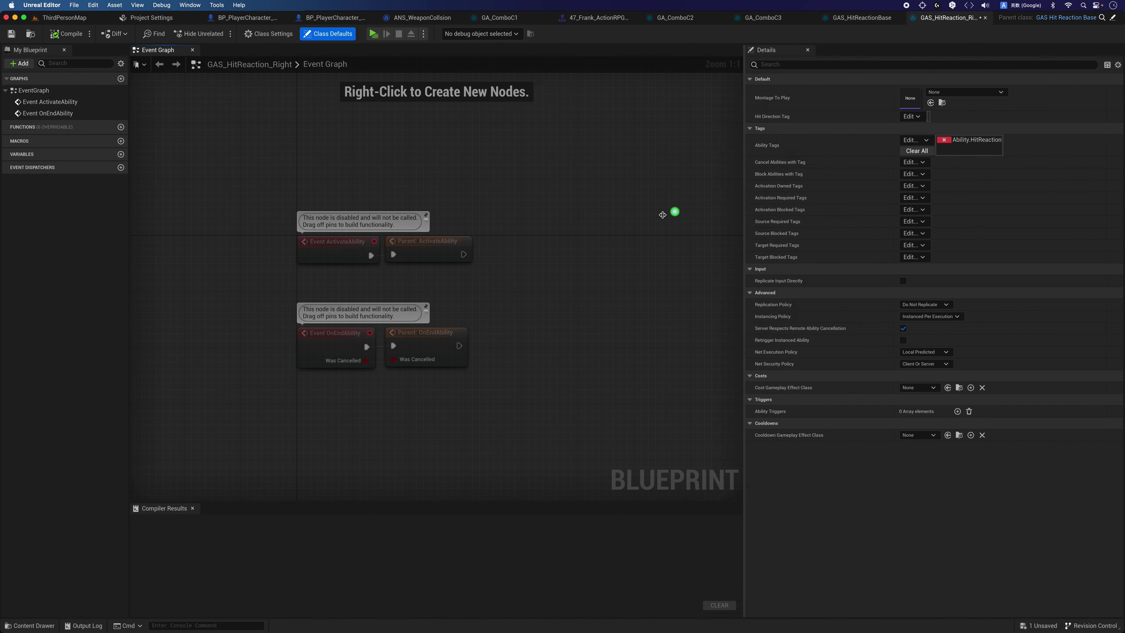
{"action": "left_click_drag", "start_coordinate": [285, 249], "coordinate": [482, 377]}
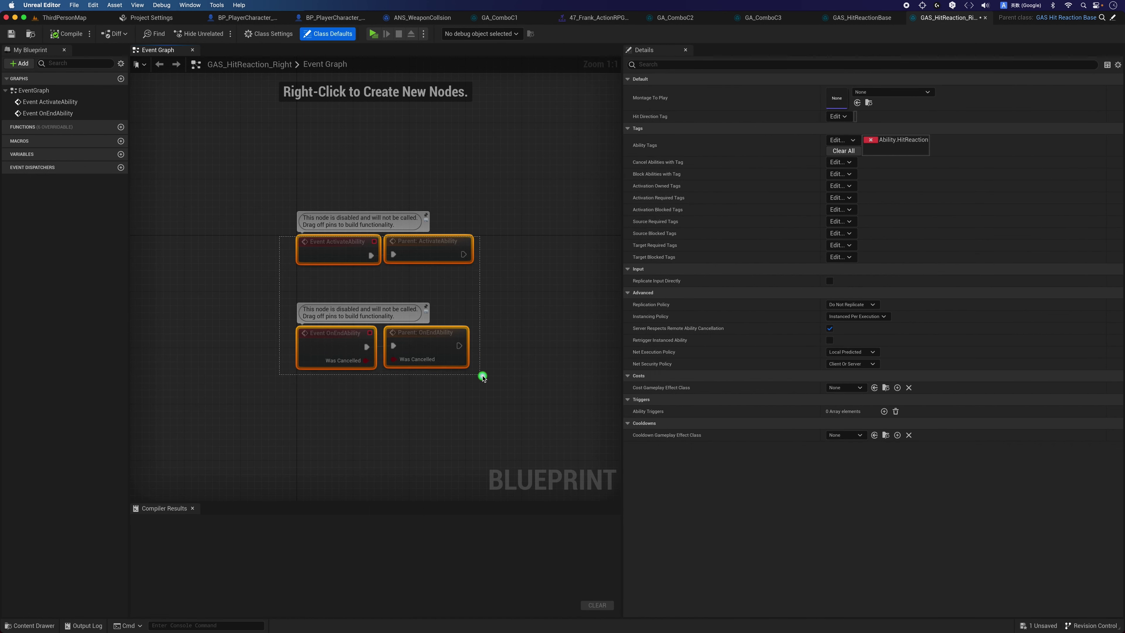
{"action": "key", "text": "Delete"}
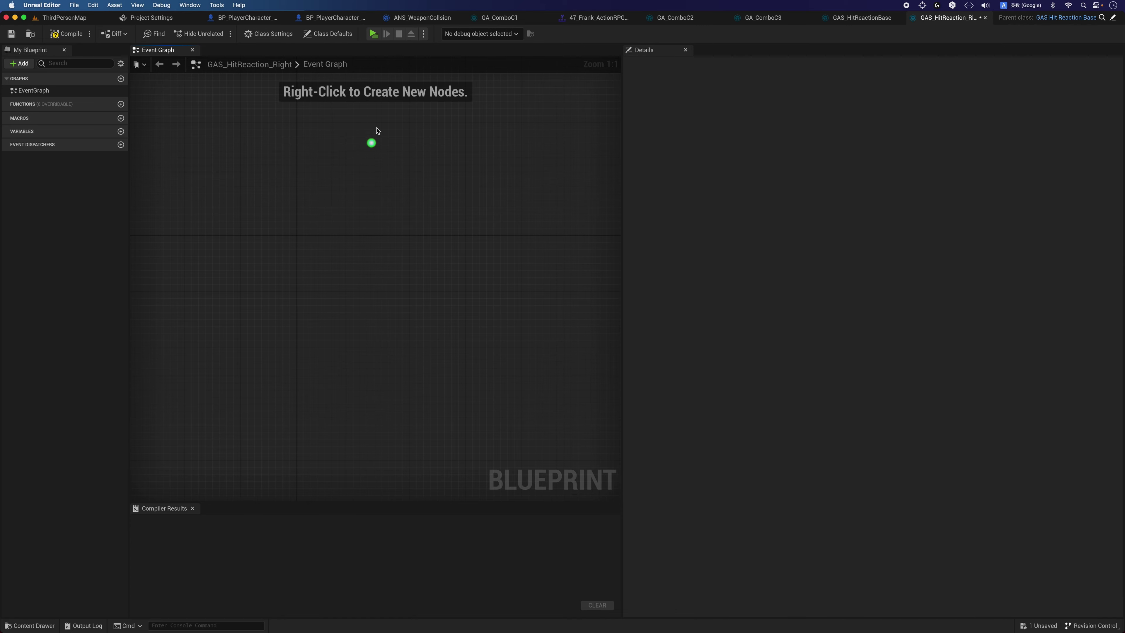
{"action": "left_click", "coordinate": [325, 39]}
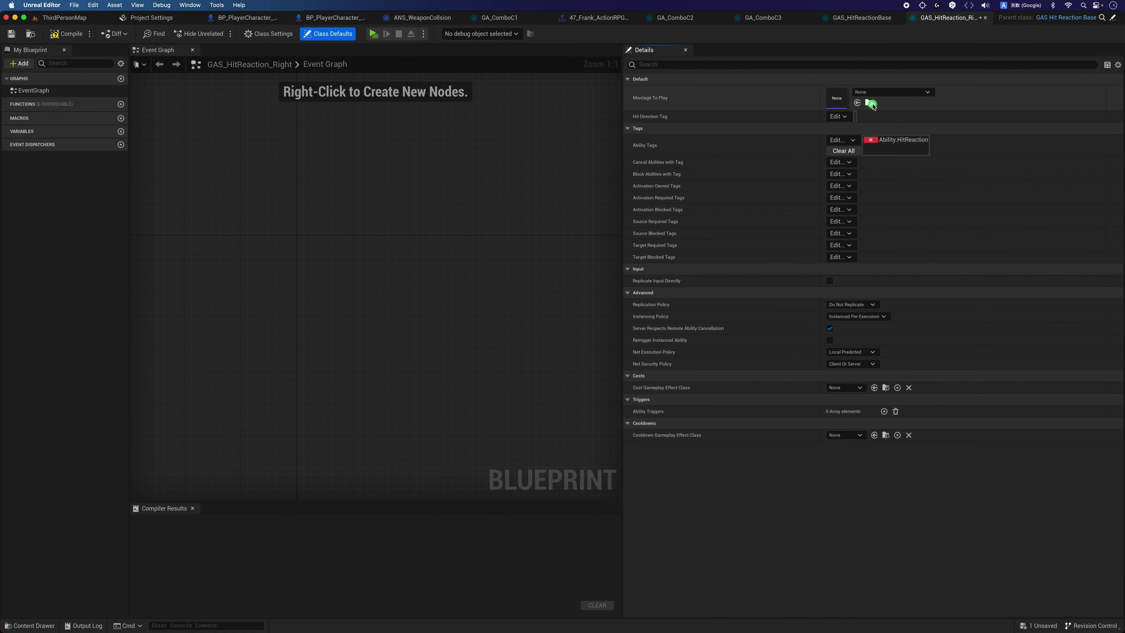
{"action": "left_click", "coordinate": [868, 103]}
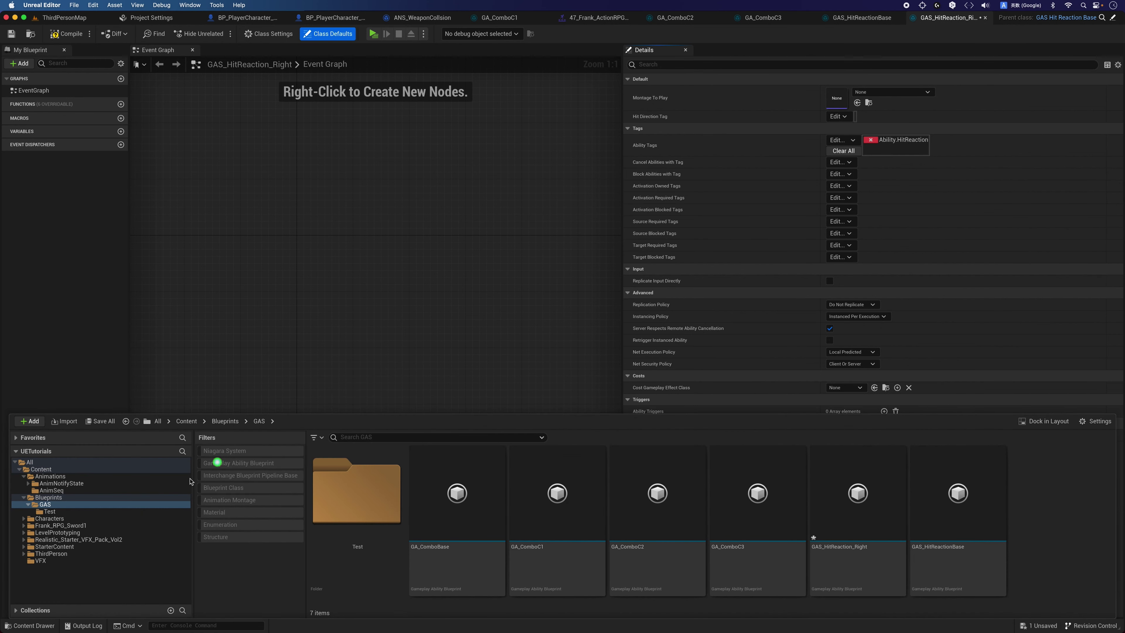
- Filter the AnimSeq folder by 'hit' to list five Hit sequences, and select Hit_01
{"action": "left_click", "coordinate": [84, 491]}
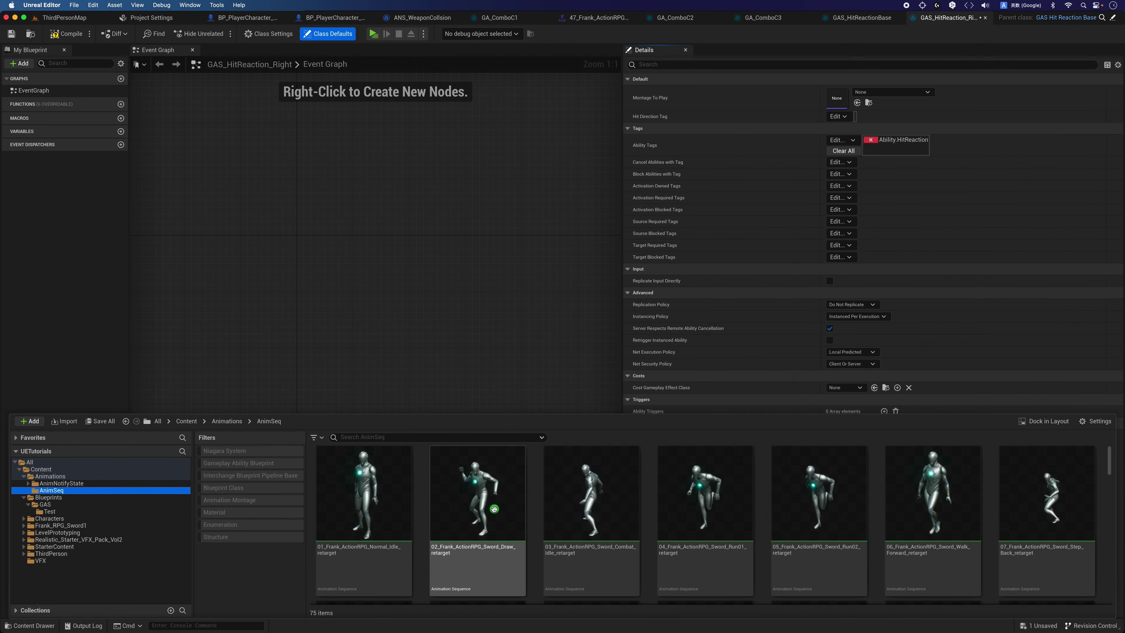
{"action": "scroll", "coordinate": [468, 517], "scroll_direction": "down", "scroll_amount": 1}
{"action": "scroll", "coordinate": [468, 517], "scroll_direction": "down", "scroll_amount": 2}
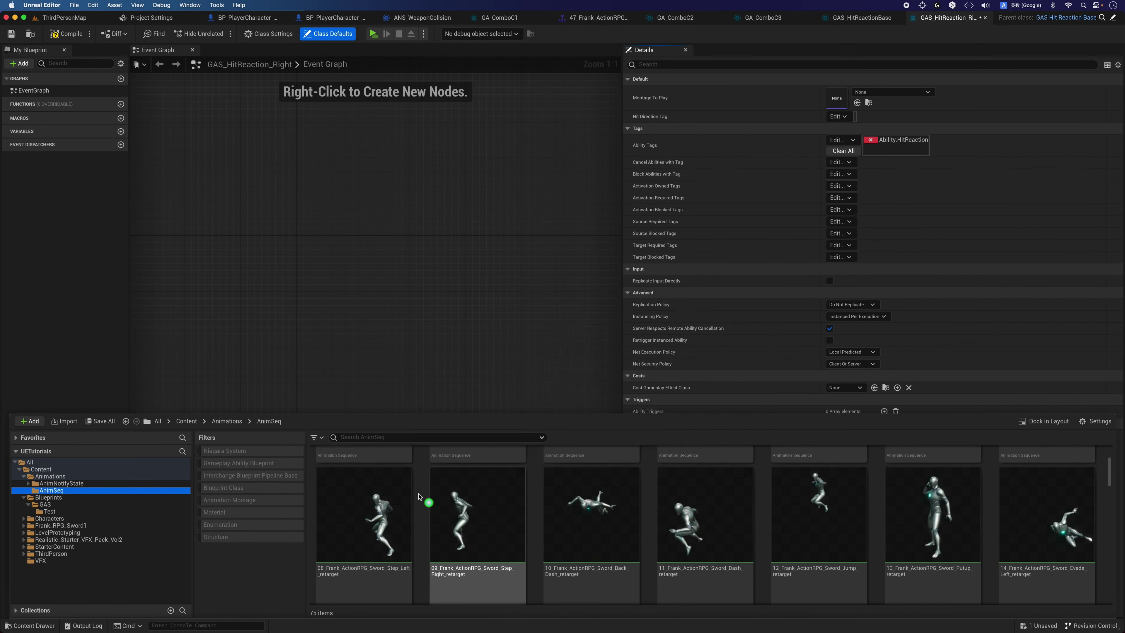
{"action": "left_click", "coordinate": [373, 438]}
{"action": "type", "text": "hi"}
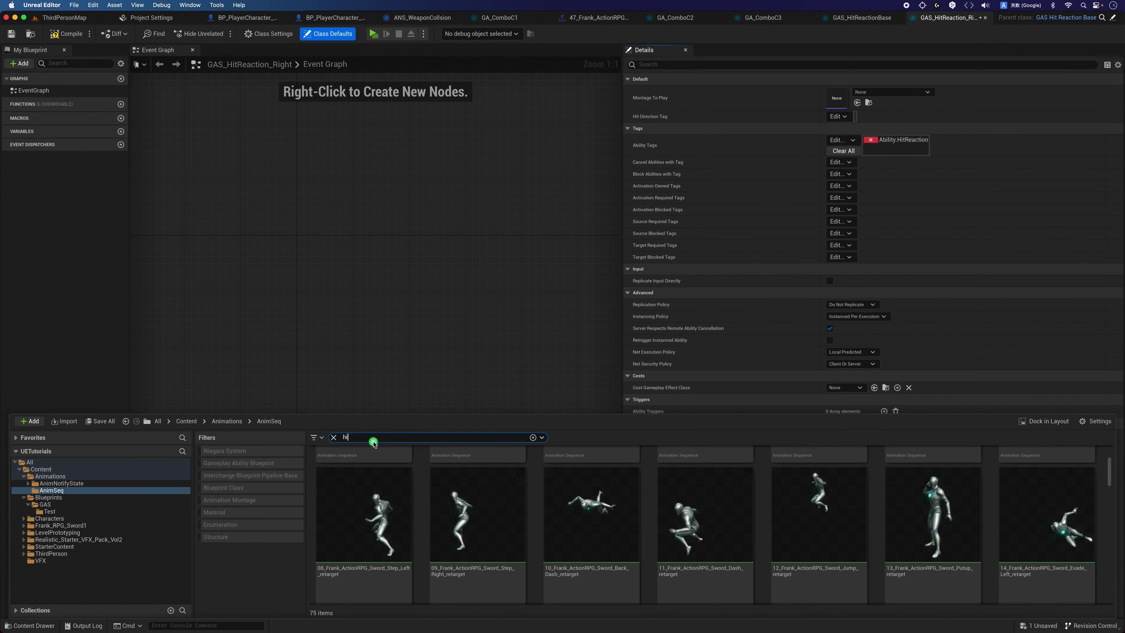
{"action": "type", "text": "t"}
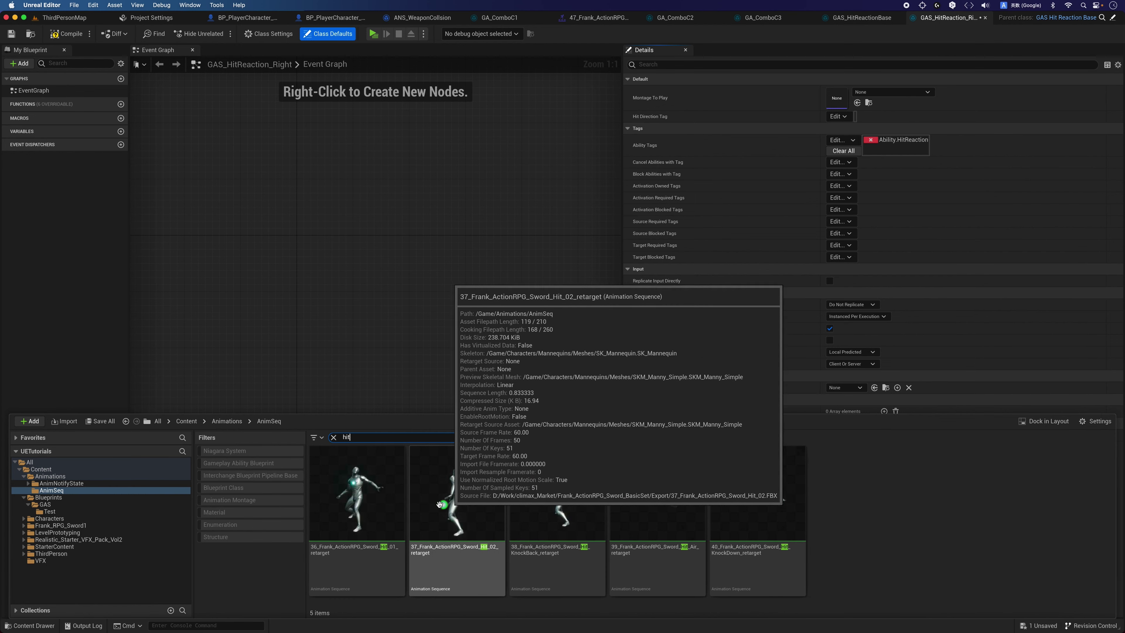
{"action": "left_click", "coordinate": [365, 485]}
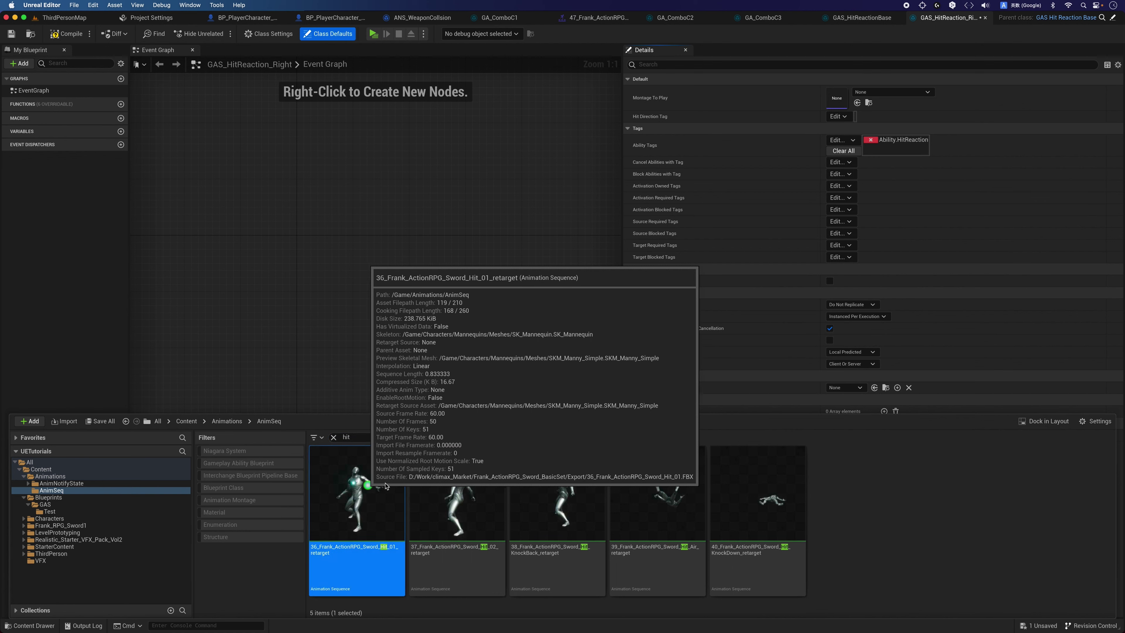
{"action": "left_click", "coordinate": [448, 472]}
{"action": "left_click", "coordinate": [367, 491]}
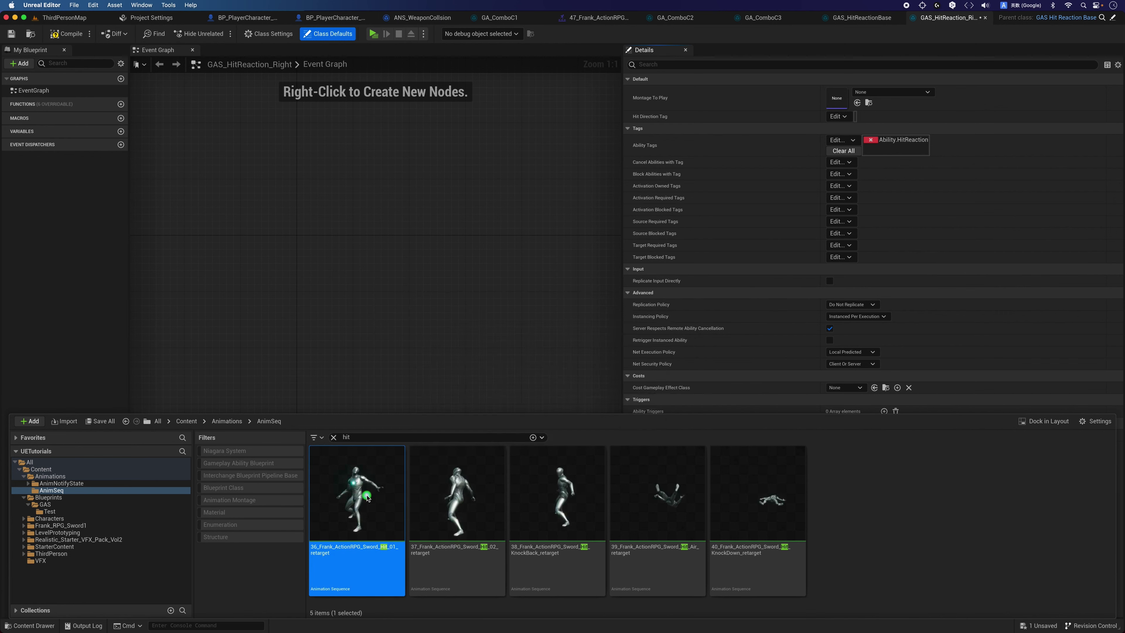
- Preview the Hit_01 animation, scrubbing through frames 10, 23 and 28, then back to the start
{"action": "double_click", "coordinate": [367, 497]}
{"action": "left_click_drag", "start_coordinate": [401, 359], "coordinate": [602, 356]}
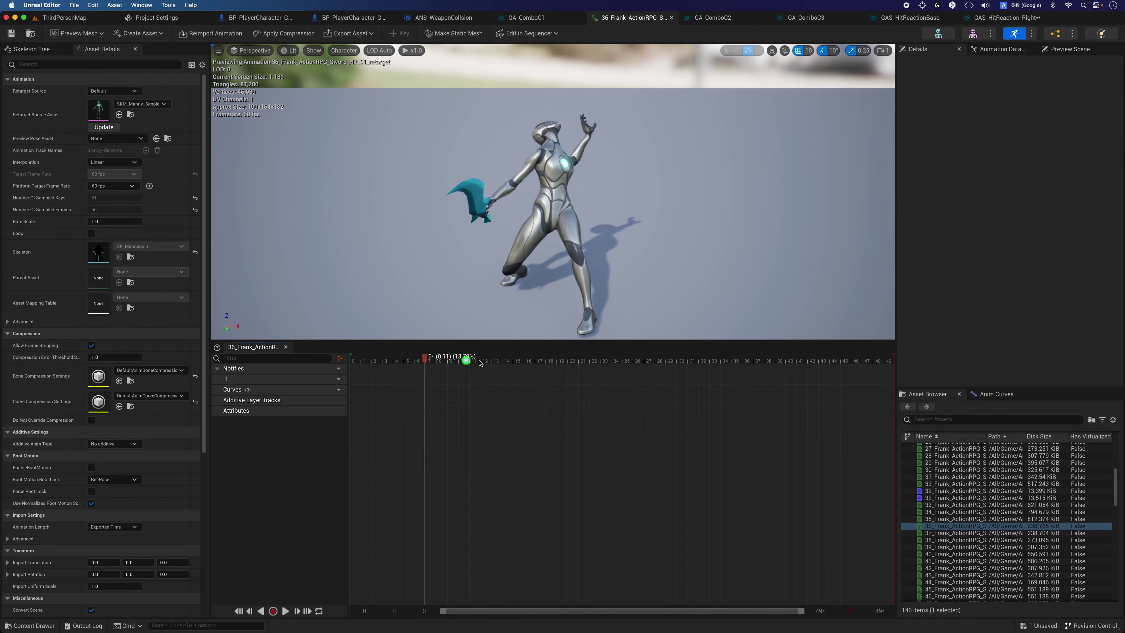
{"action": "left_click_drag", "start_coordinate": [603, 356], "coordinate": [660, 356]}
{"action": "left_click", "coordinate": [468, 359]}
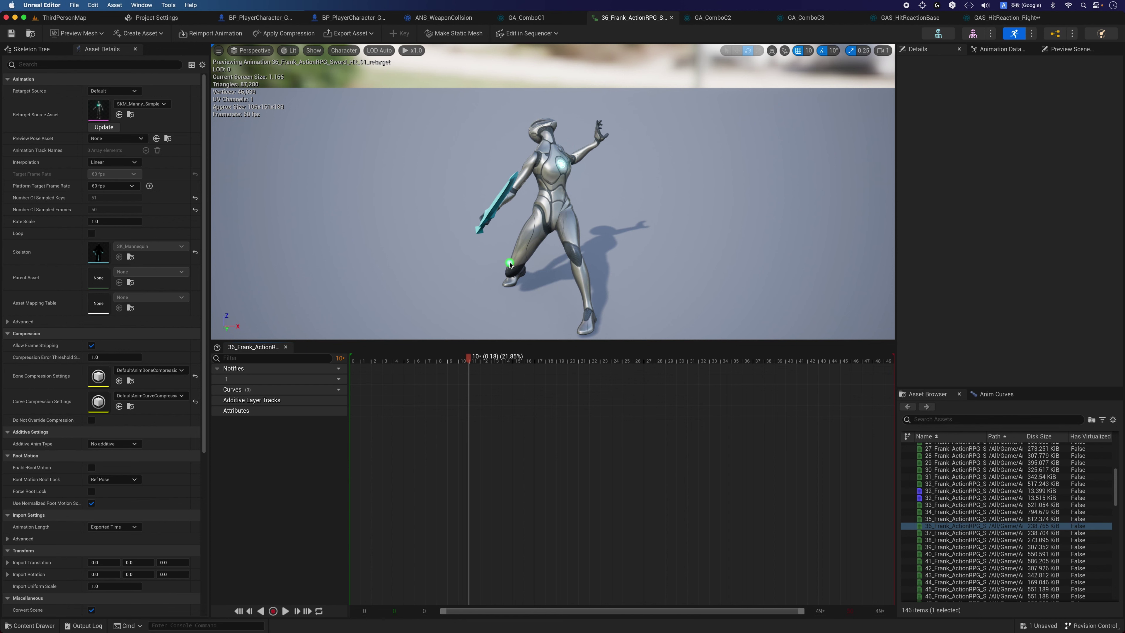
{"action": "left_click_drag", "start_coordinate": [469, 361], "coordinate": [348, 361]}
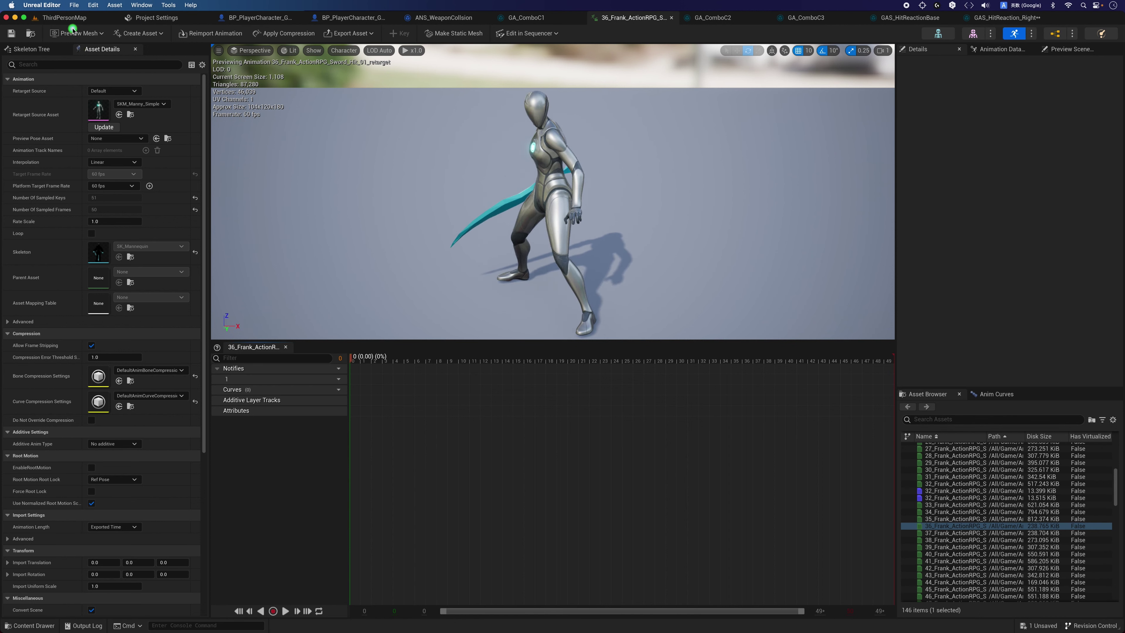
- Return to ThirdPersonMap and list all seven GAS folder assets without the hit filter
{"action": "left_click", "coordinate": [66, 18]}
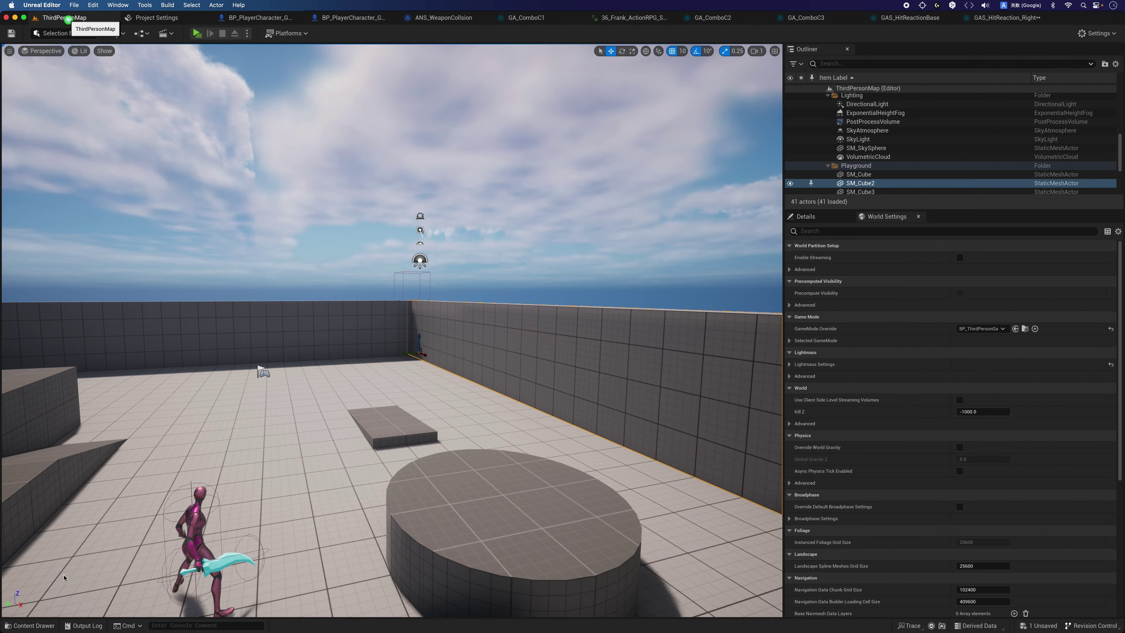
{"action": "left_click", "coordinate": [31, 625]}
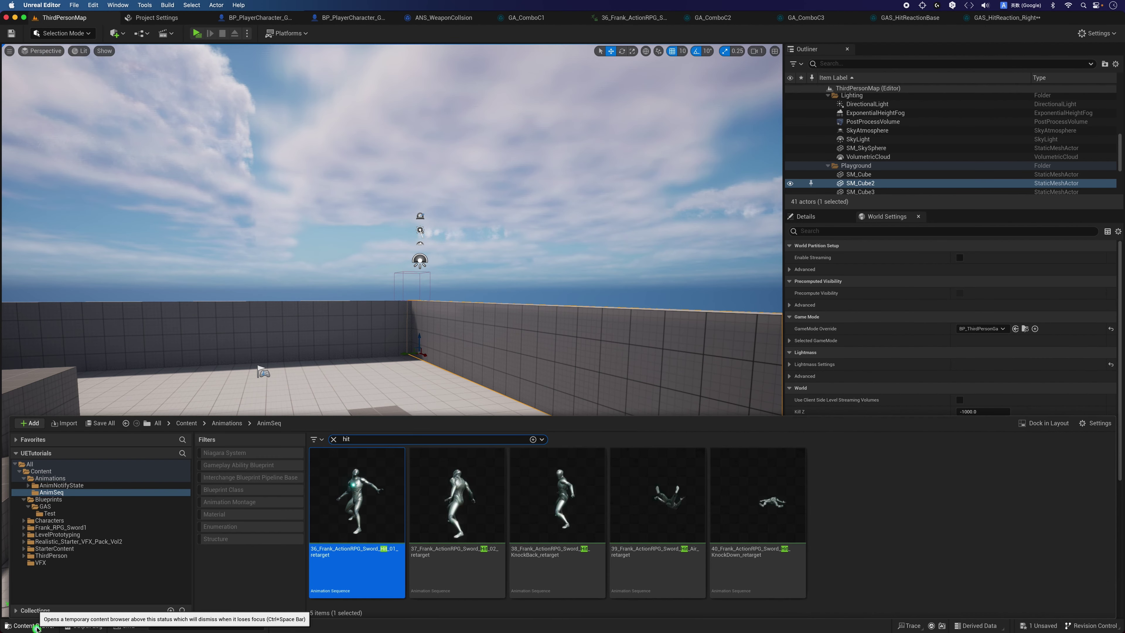
{"action": "left_click", "coordinate": [62, 509]}
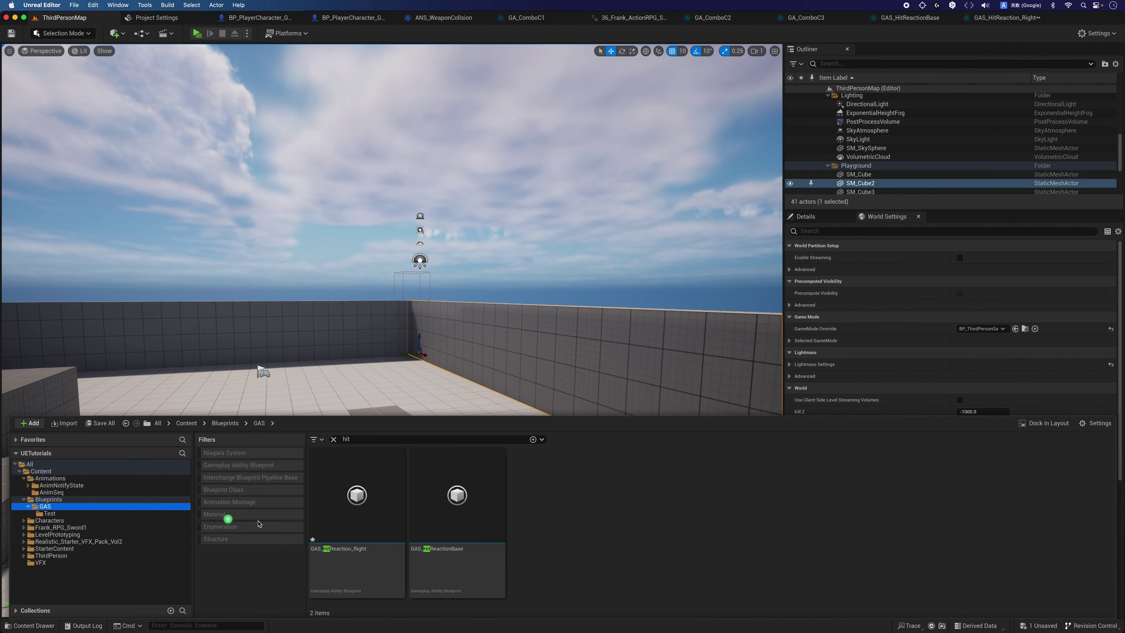
{"action": "left_click", "coordinate": [334, 441]}
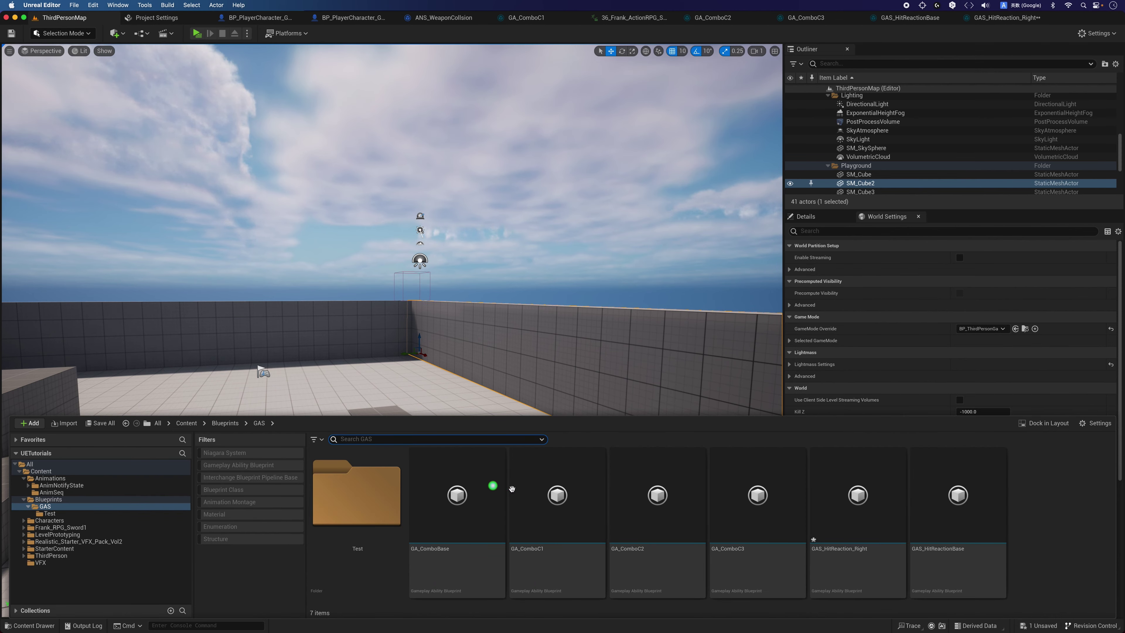
- Preview GA_ComboC1's Combo_A1 montage, pausing and scrubbing it, then show the AnimSeq animations
{"action": "double_click", "coordinate": [560, 493]}
{"action": "left_click", "coordinate": [495, 103]}
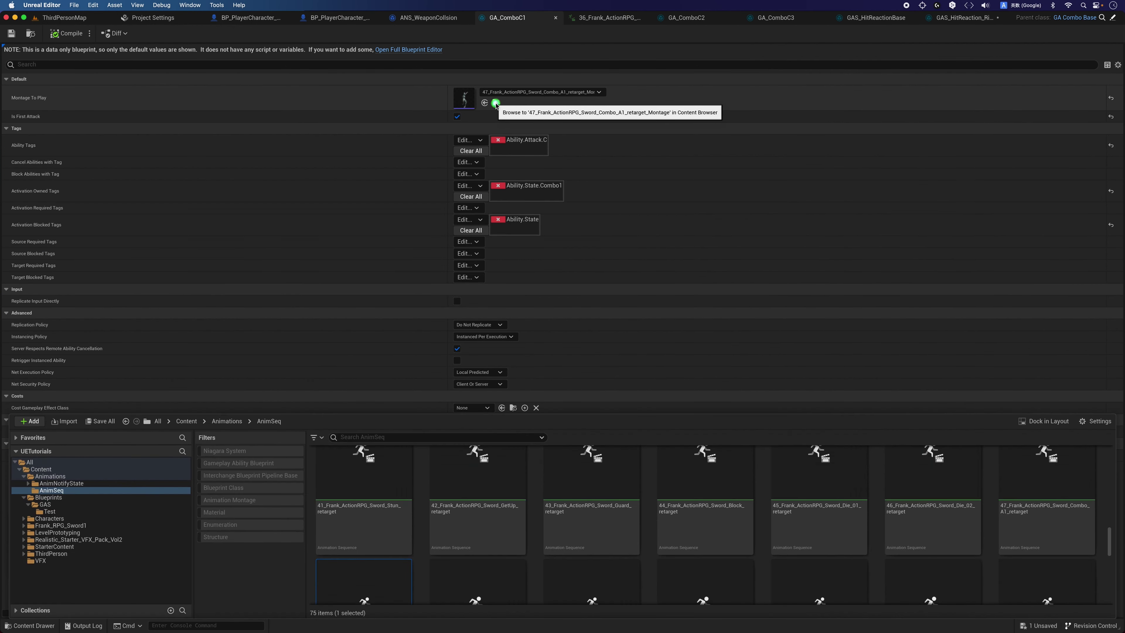
{"action": "double_click", "coordinate": [401, 566]}
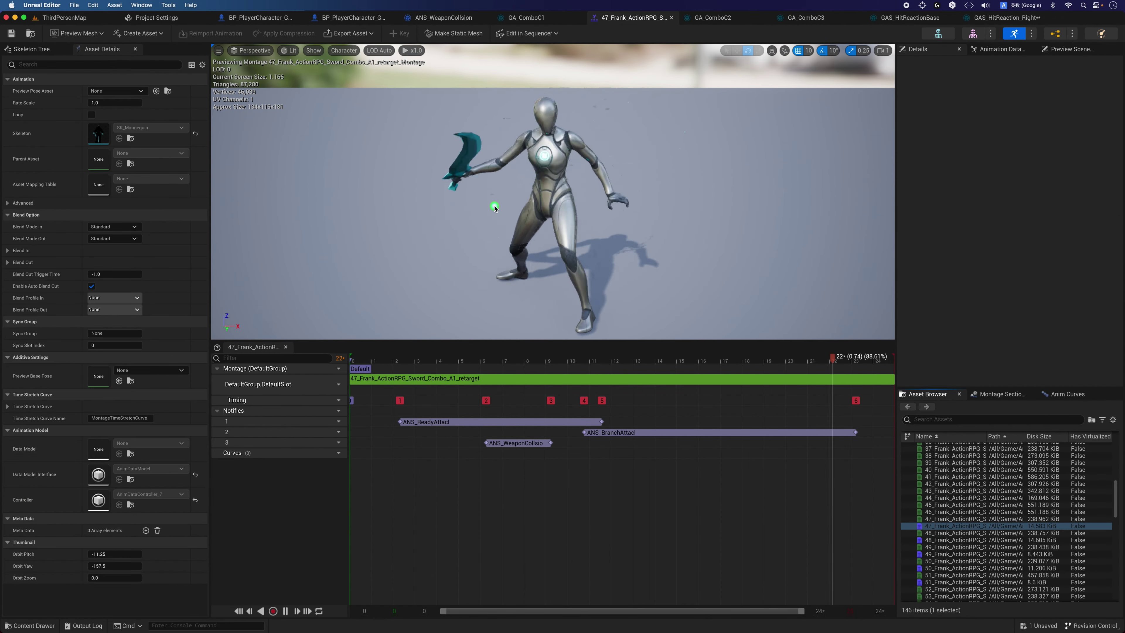
{"action": "left_click_drag", "start_coordinate": [494, 208], "coordinate": [494, 206]}
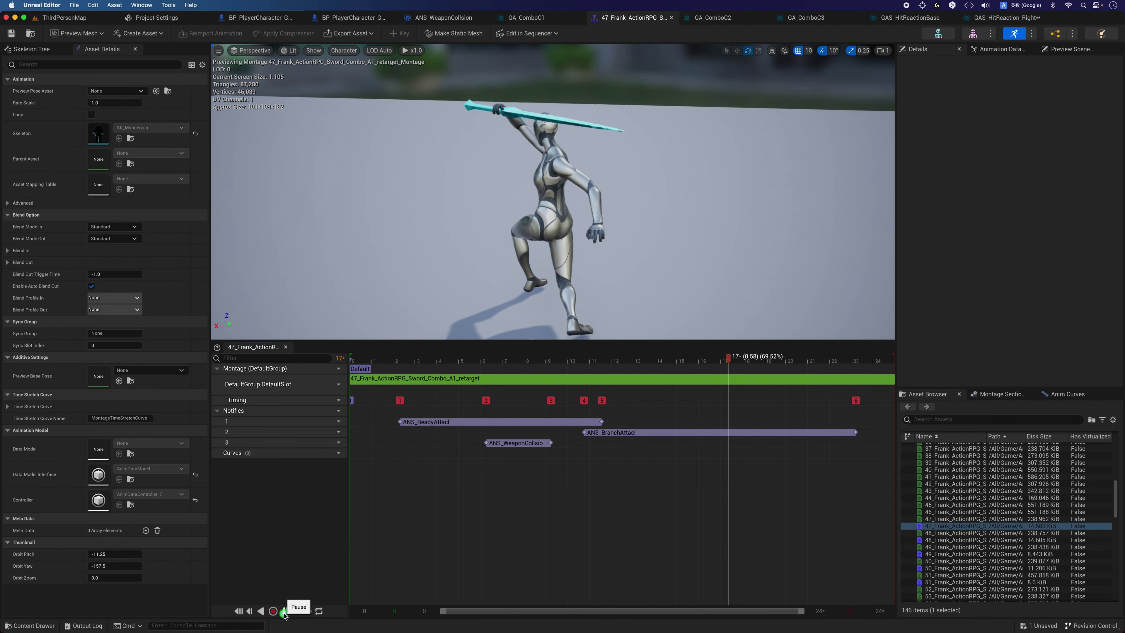
{"action": "left_click", "coordinate": [284, 611]}
{"action": "mouse_move", "coordinate": [419, 361]}
{"action": "left_mouse_down"}
{"action": "mouse_move", "coordinate": [375, 367]}
{"action": "mouse_move", "coordinate": [578, 354]}
{"action": "left_mouse_up"}
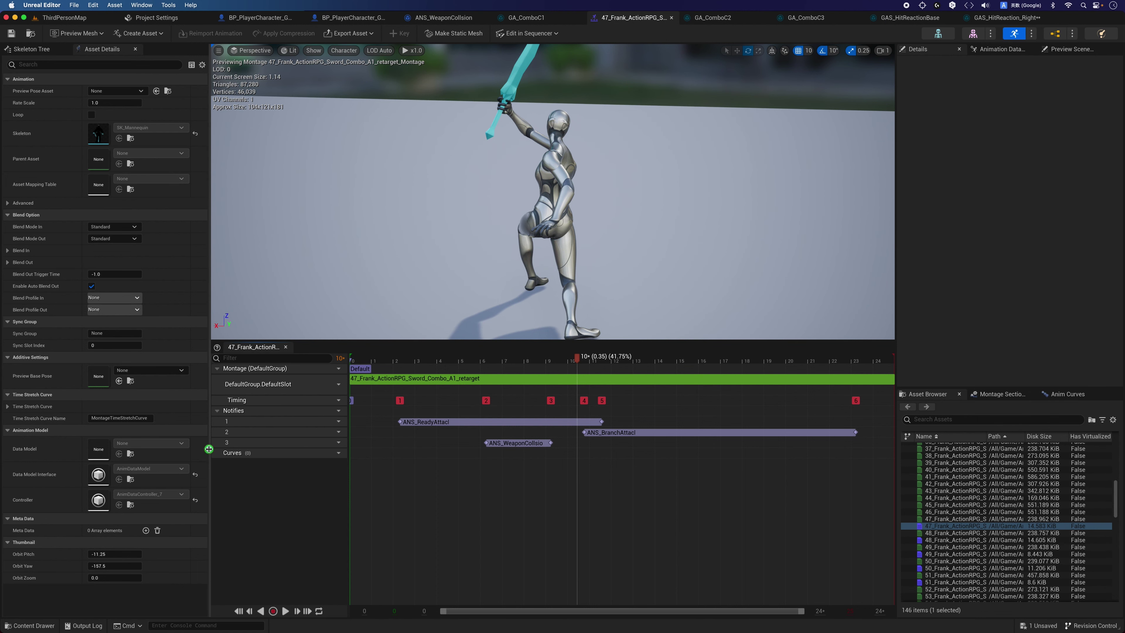
{"action": "left_click", "coordinate": [31, 625]}
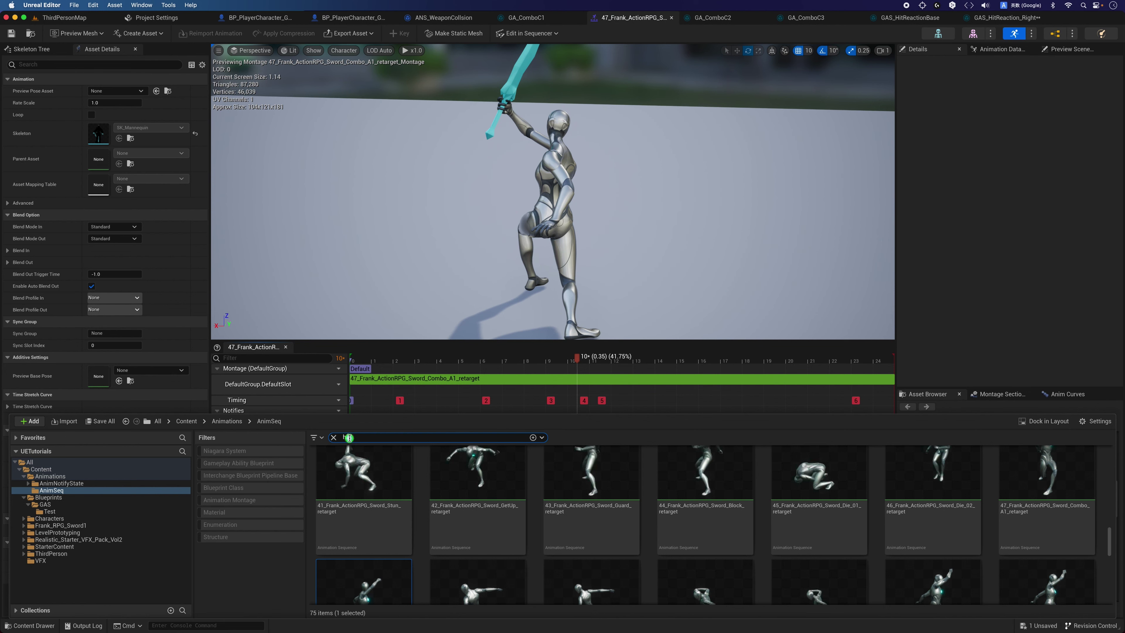
{"action": "type", "text": "hit"}
- Preview the Hit_02 animation, orbiting the character and scrubbing through frames 9, 11 and 19
{"action": "double_click", "coordinate": [457, 487]}
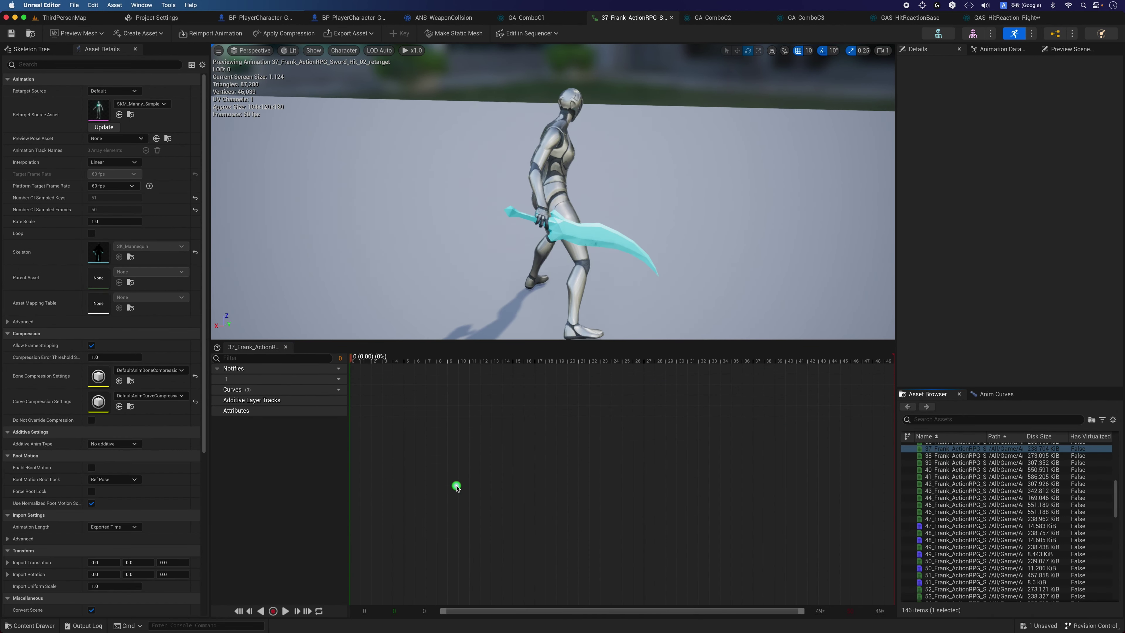
{"action": "left_click_drag", "start_coordinate": [426, 360], "coordinate": [477, 359]}
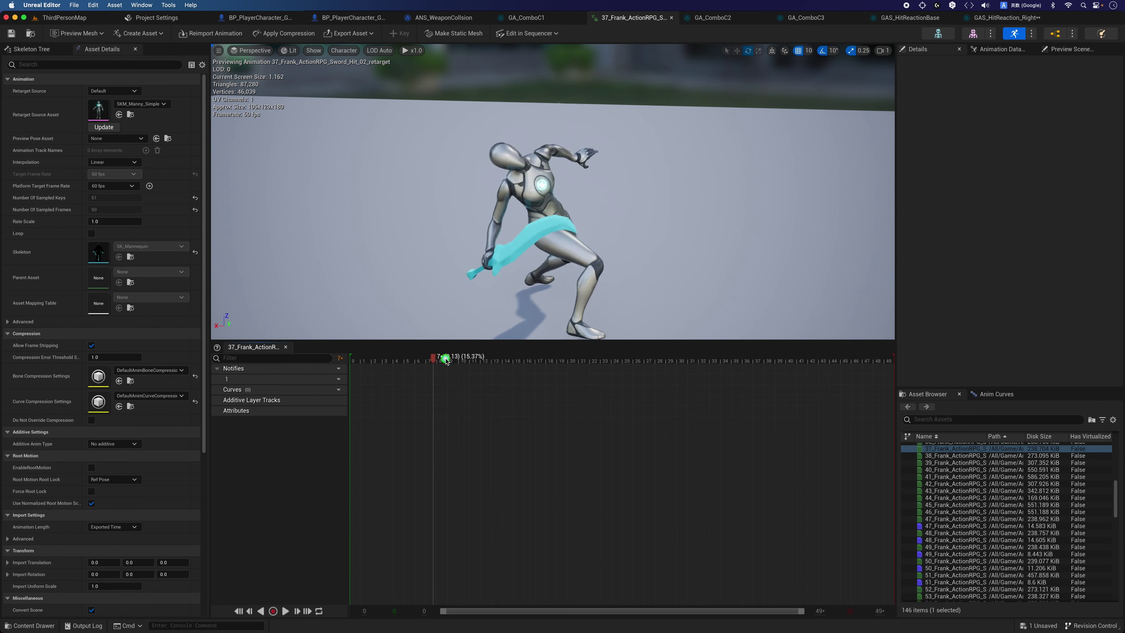
{"action": "left_click", "coordinate": [457, 361]}
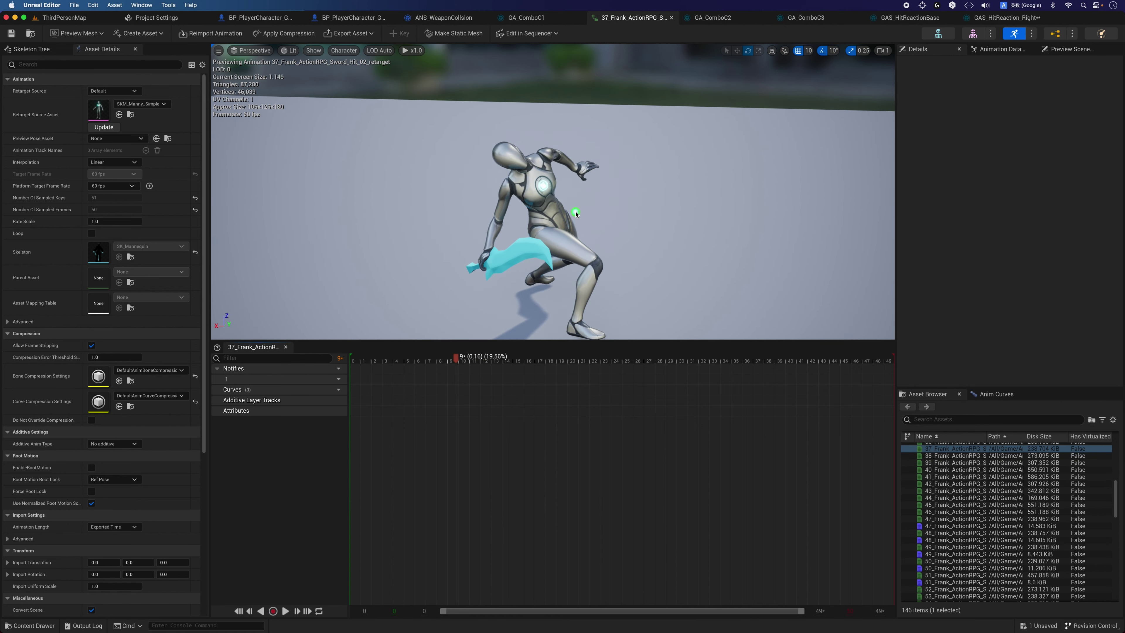
{"action": "left_click_drag", "start_coordinate": [575, 215], "coordinate": [577, 314]}
{"action": "left_click", "coordinate": [451, 362]}
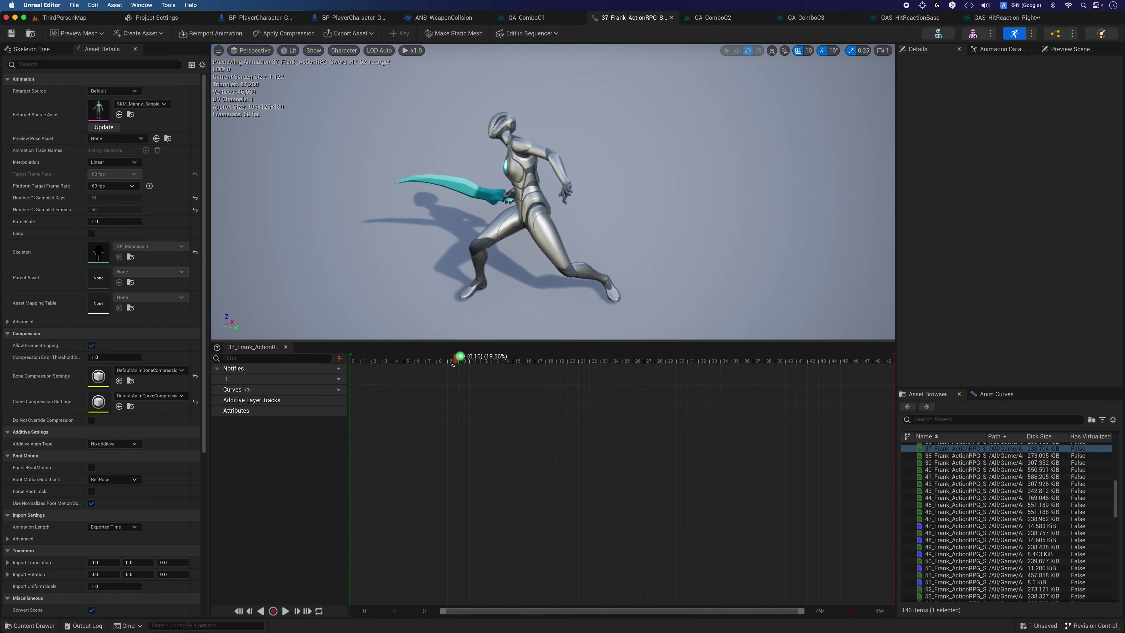
{"action": "mouse_move", "coordinate": [452, 362]}
{"action": "left_mouse_down"}
{"action": "mouse_move", "coordinate": [424, 362]}
{"action": "mouse_move", "coordinate": [570, 350]}
{"action": "mouse_move", "coordinate": [752, 359]}
{"action": "mouse_move", "coordinate": [717, 357]}
{"action": "left_mouse_up"}
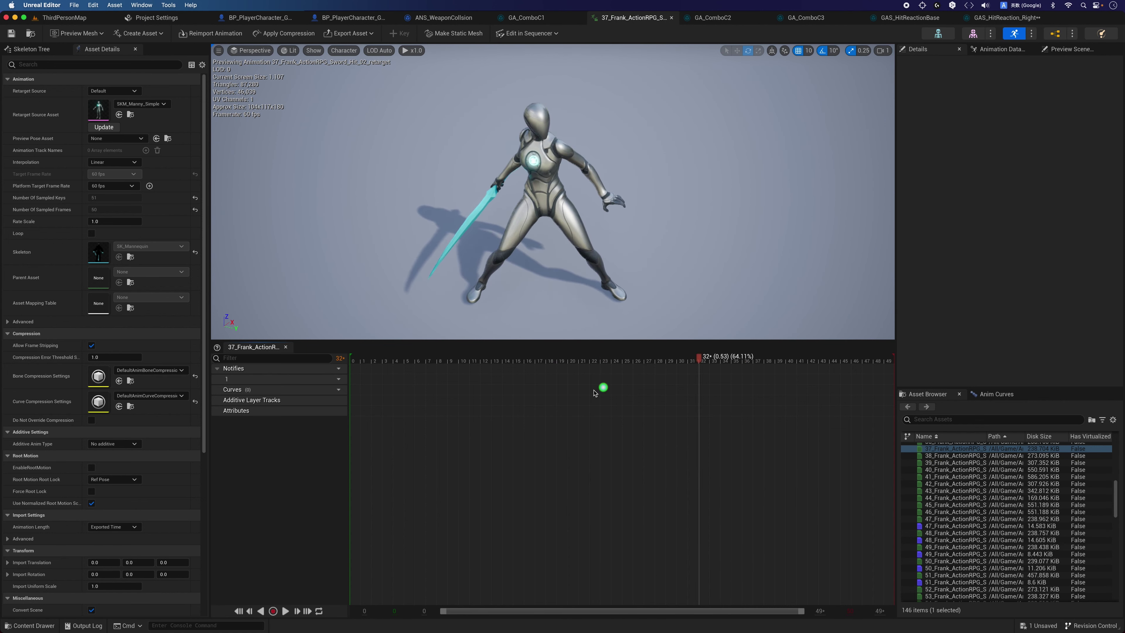
{"action": "left_click_drag", "start_coordinate": [600, 390], "coordinate": [562, 393]}
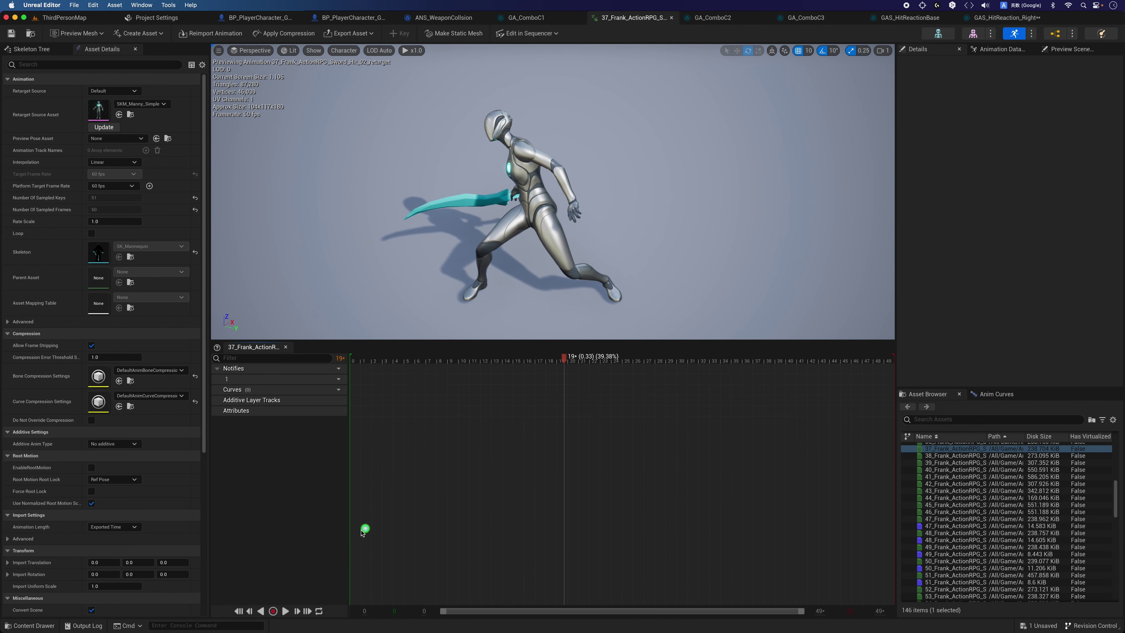
- Create the 37_Frank_ActionRPG_Sword_Hit_02_retarget_Montage from the Hit_02 sequence with its default name
{"action": "key", "text": "ctrl+space"}
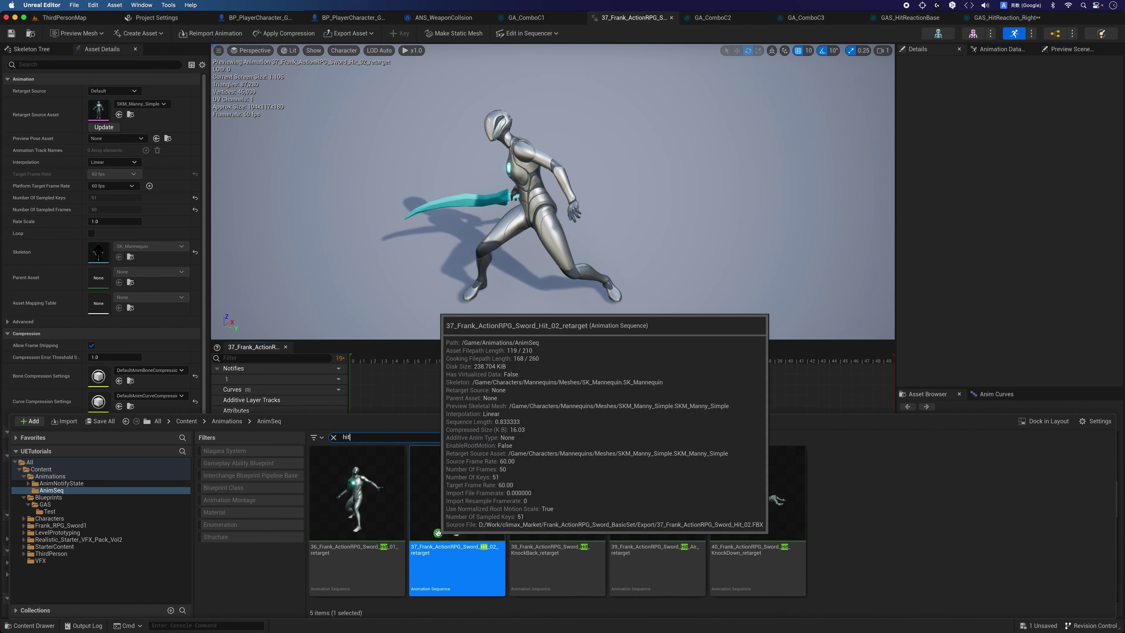
{"action": "right_click", "coordinate": [438, 533]}
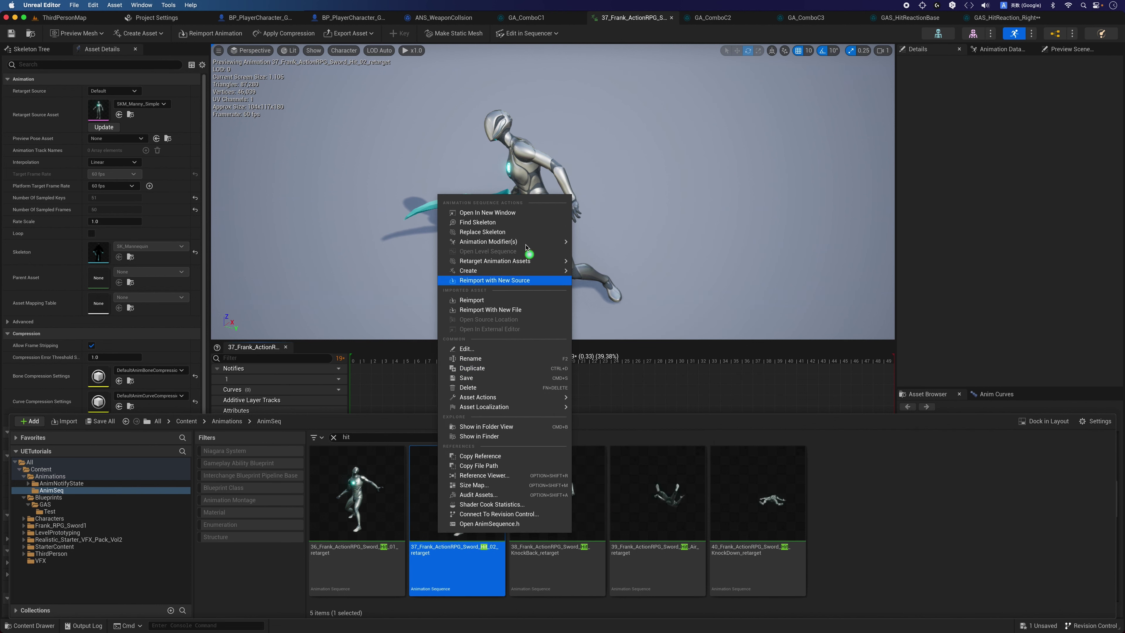
{"action": "mouse_move", "coordinate": [523, 244]}
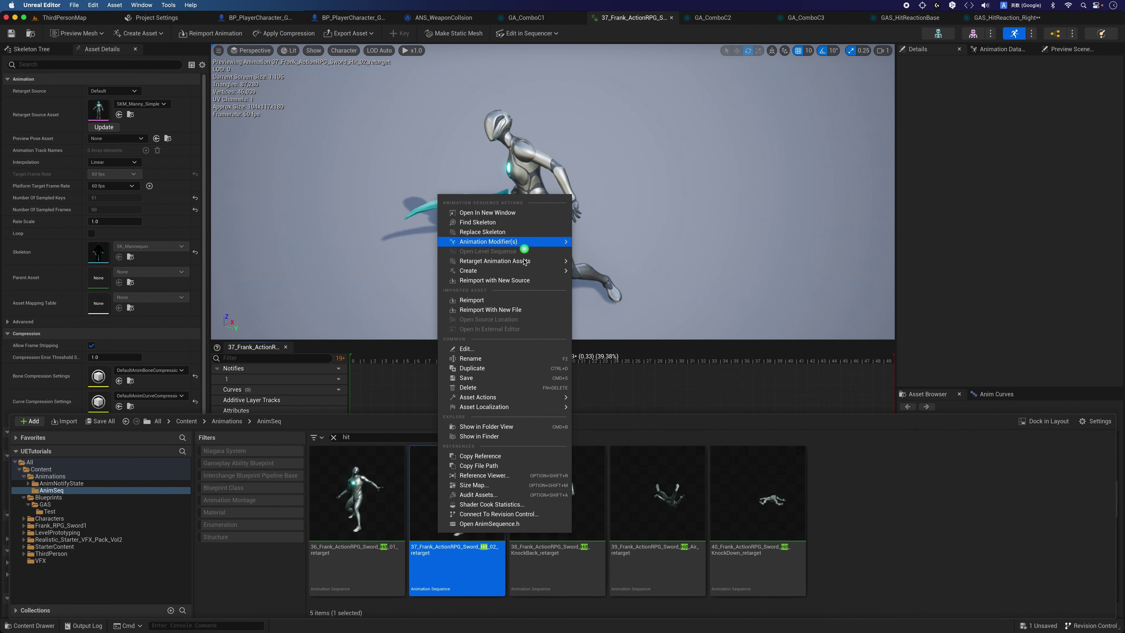
{"action": "mouse_move", "coordinate": [531, 270]}
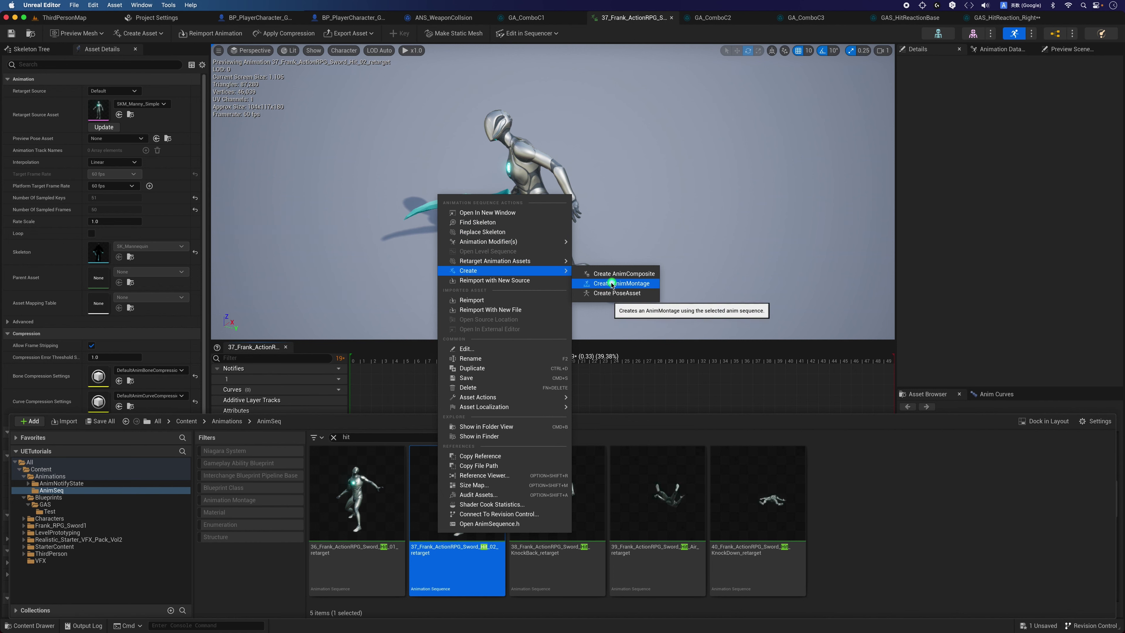
{"action": "left_click", "coordinate": [600, 284]}
{"action": "key", "text": "Return"}
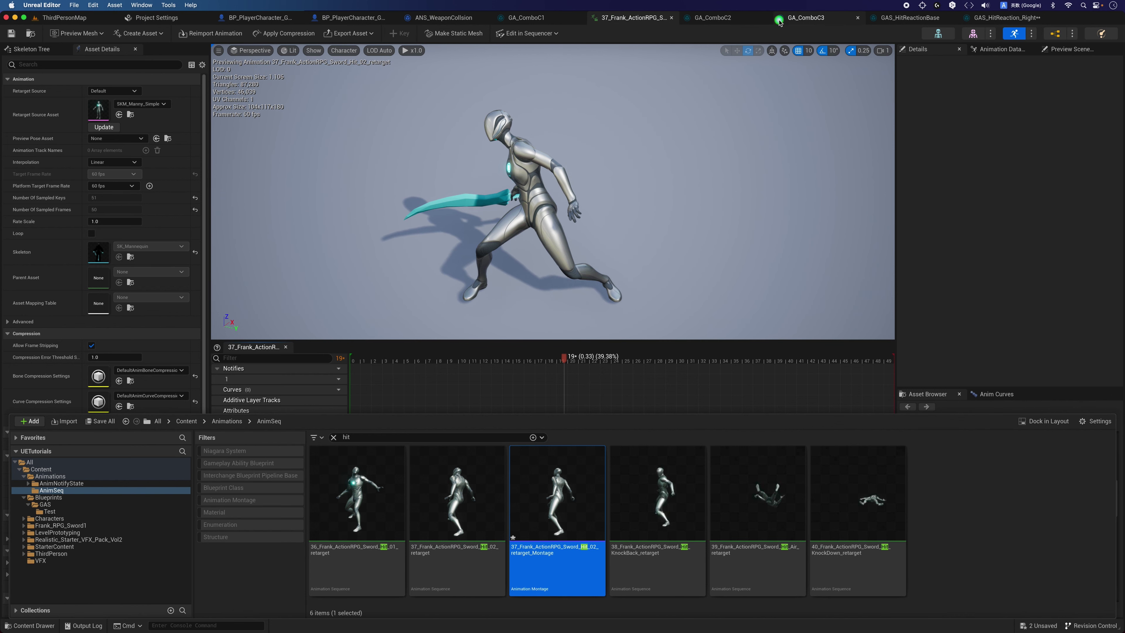
- In GAS_HitReaction_Right, set Montage To Play to Hit_02, Hit Direction Tag to Ability, and start a child tag
{"action": "left_click", "coordinate": [993, 19]}
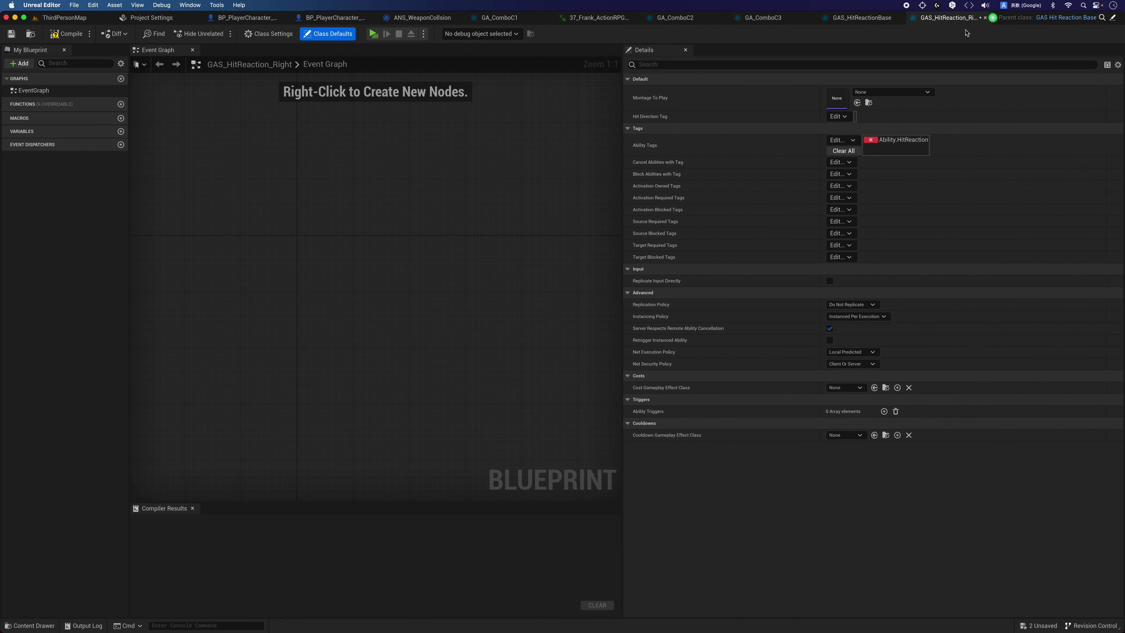
{"action": "left_click", "coordinate": [857, 104]}
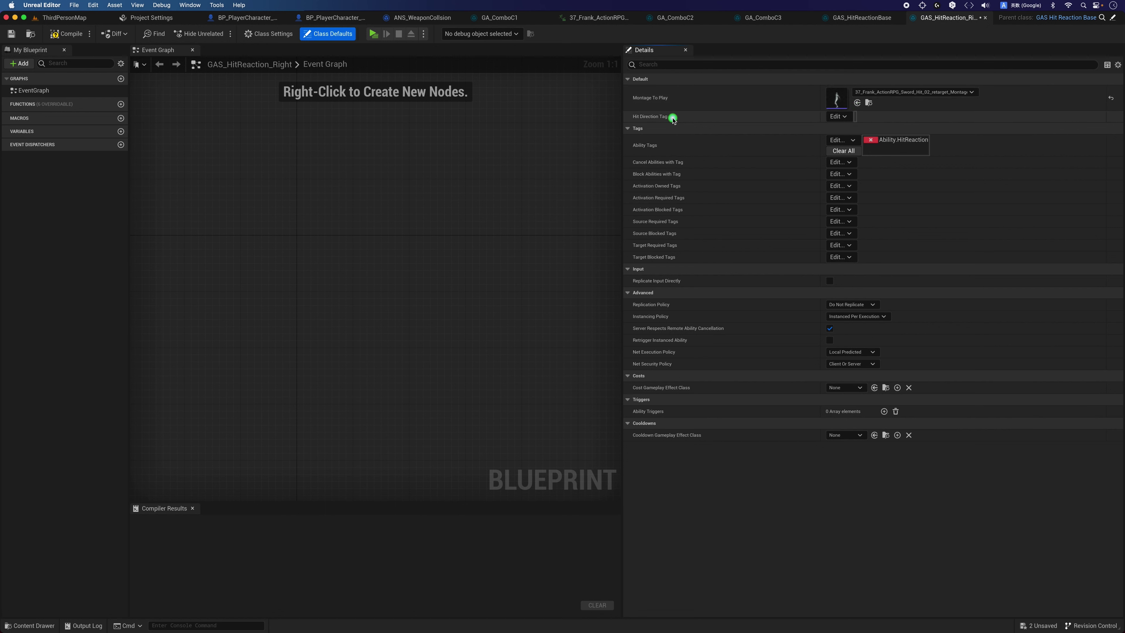
{"action": "left_click", "coordinate": [836, 117]}
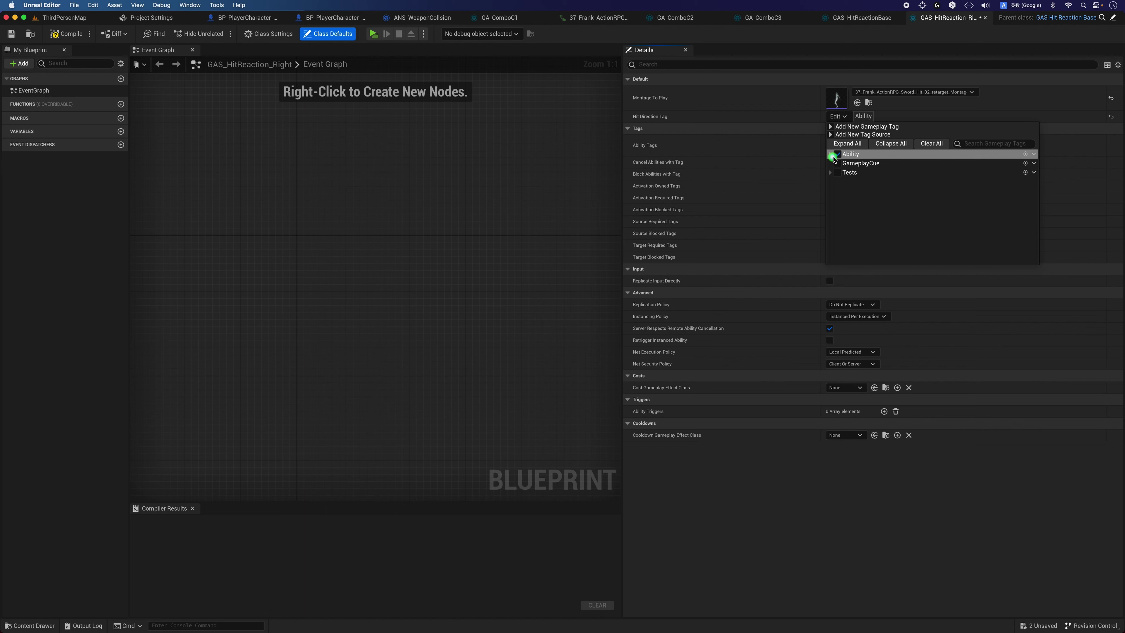
{"action": "left_click", "coordinate": [836, 154]}
{"action": "left_click", "coordinate": [830, 153]}
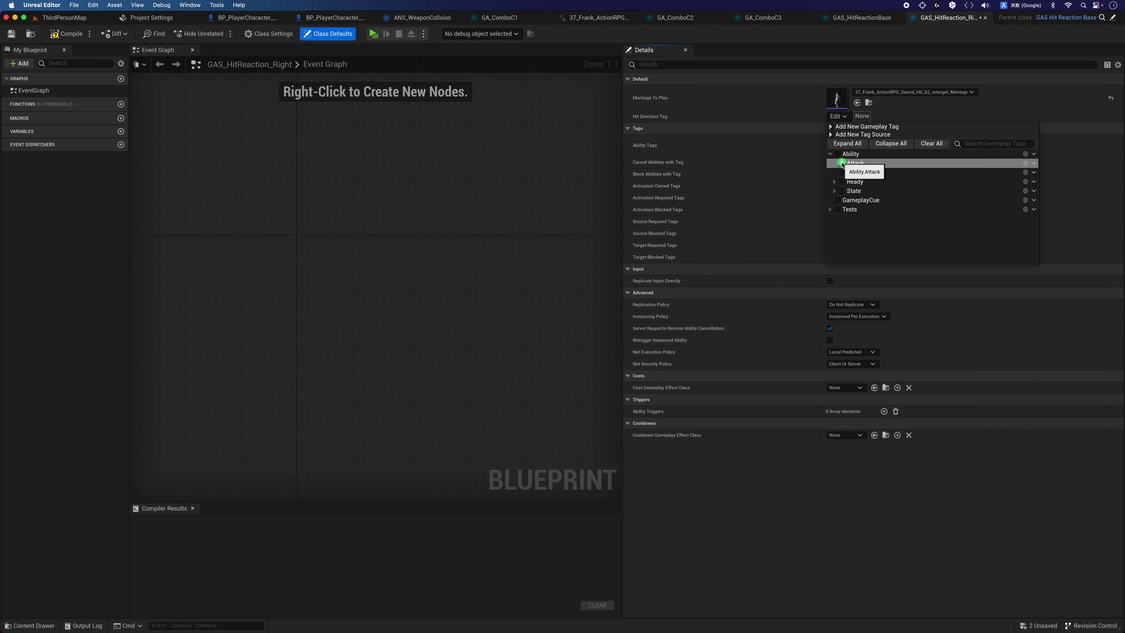
{"action": "left_click", "coordinate": [829, 155]}
{"action": "left_click", "coordinate": [830, 155]}
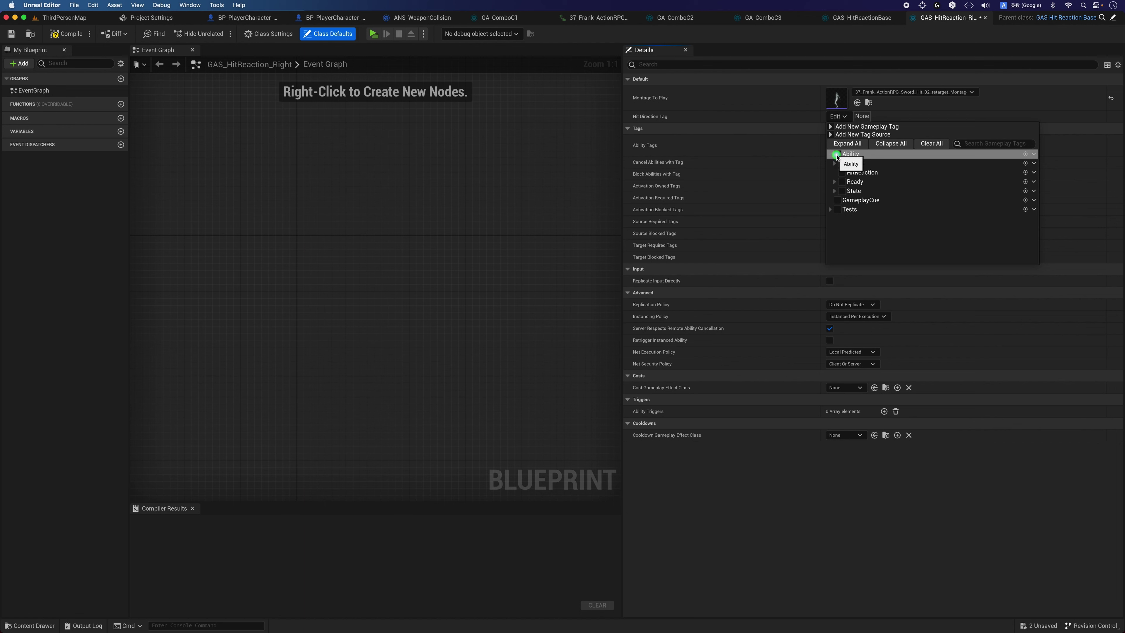
{"action": "left_click", "coordinate": [837, 155]}
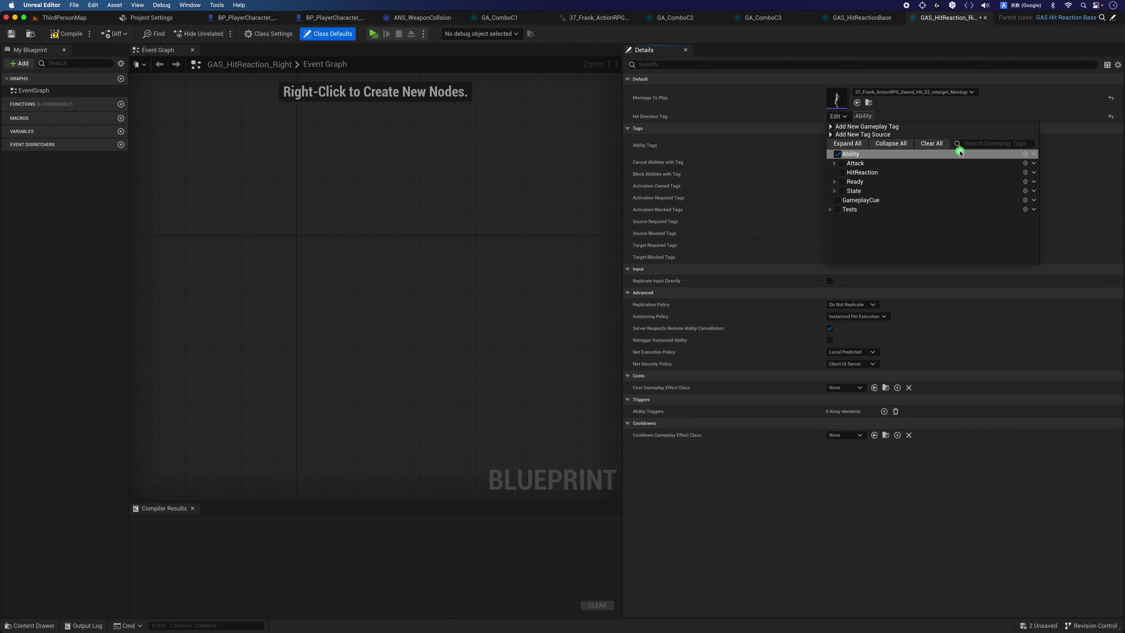
{"action": "left_click", "coordinate": [1025, 155]}
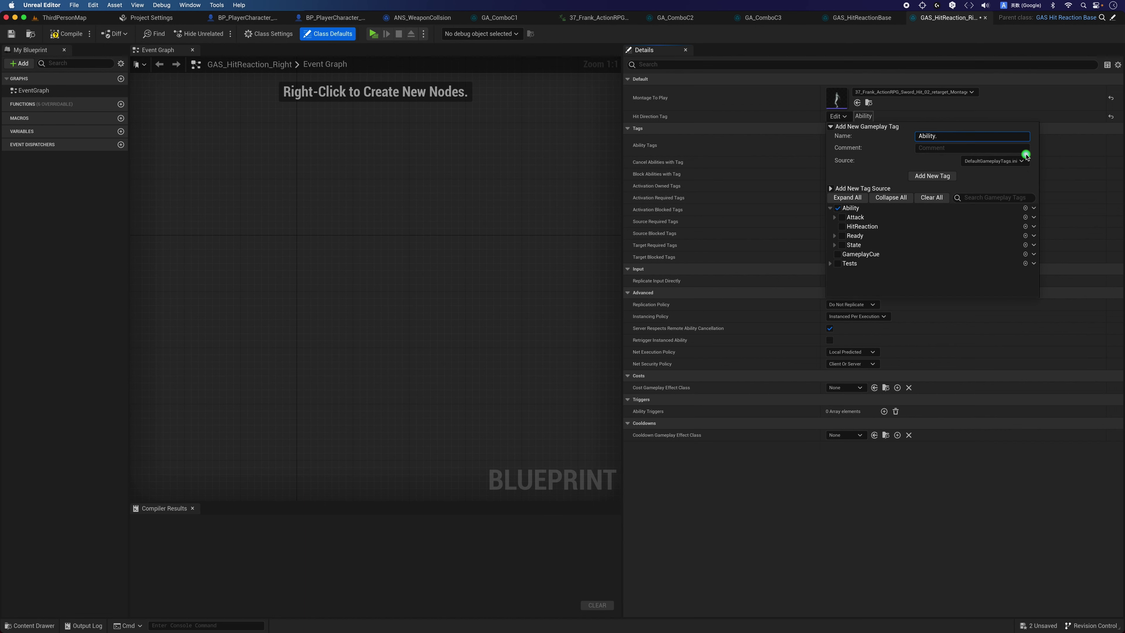
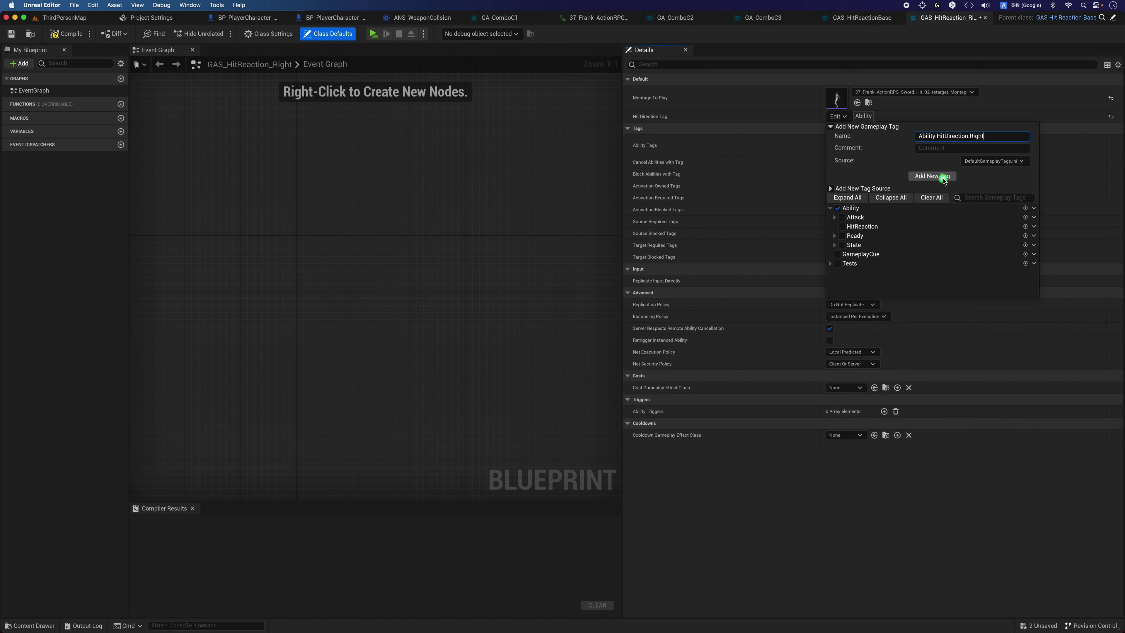
- Create and assign the Ability.HitDirection.Right tag, then compile GAS_HitReaction_Right
{"action": "left_click", "coordinate": [943, 177]}
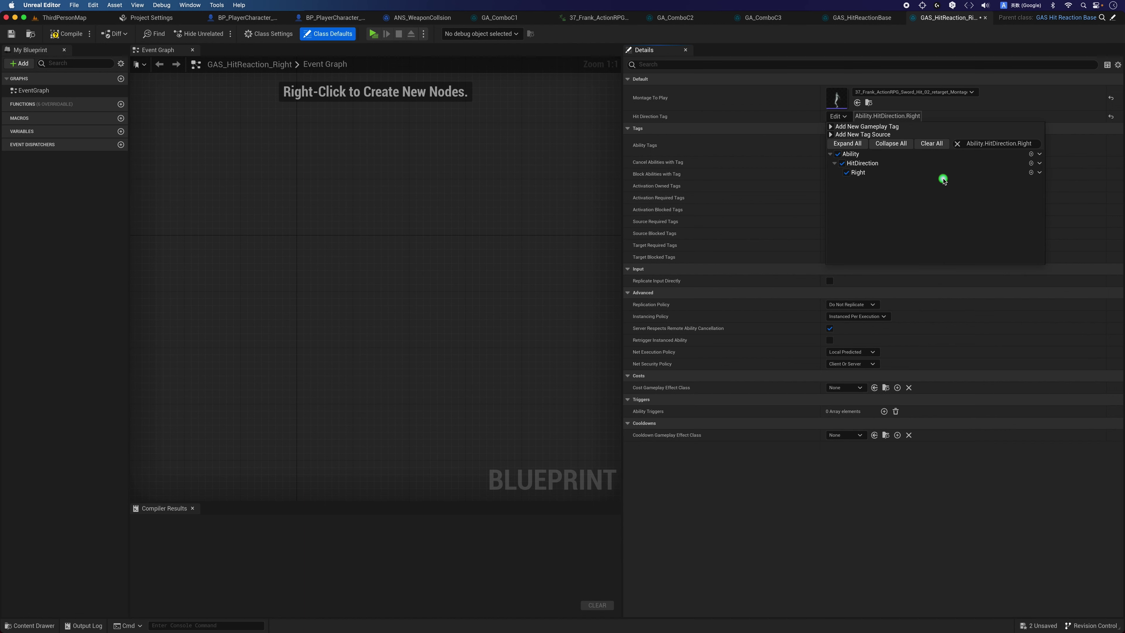
{"action": "left_click", "coordinate": [781, 171]}
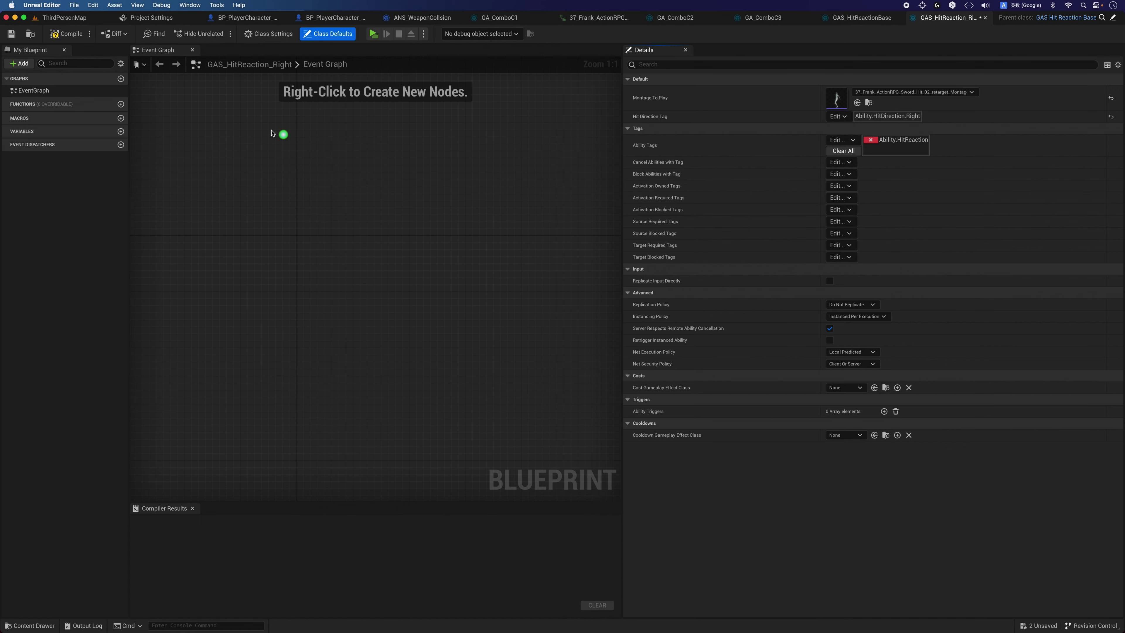
{"action": "left_click", "coordinate": [56, 43]}
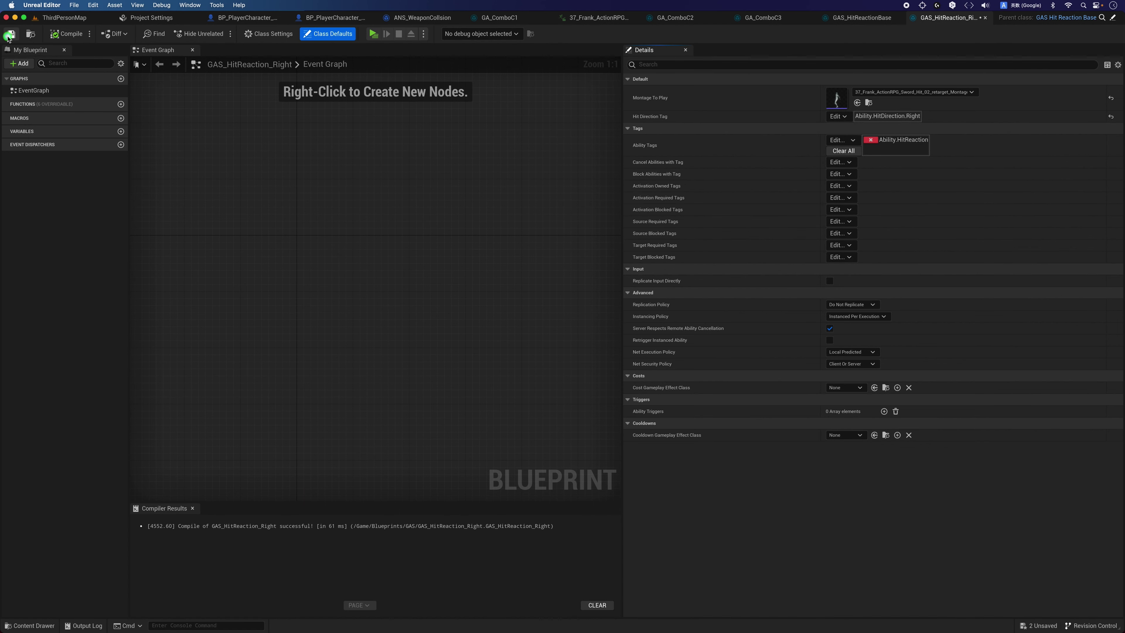
- Duplicate GAS_HitReaction_Right in the Blueprints GAS folder
{"action": "left_click", "coordinate": [30, 625]}
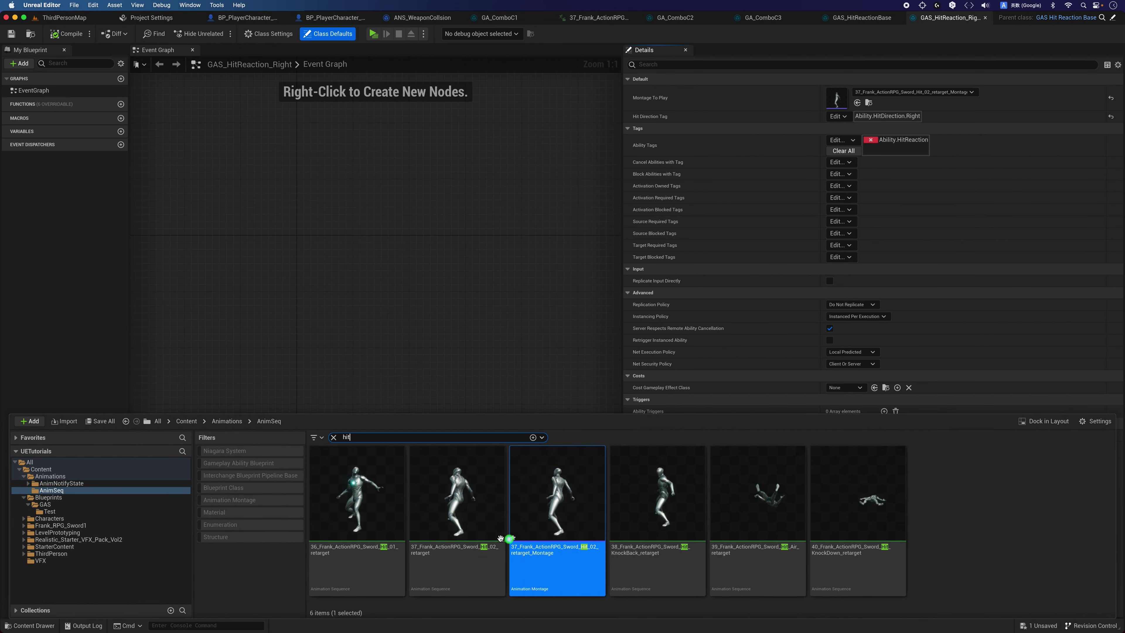
{"action": "left_click", "coordinate": [102, 507]}
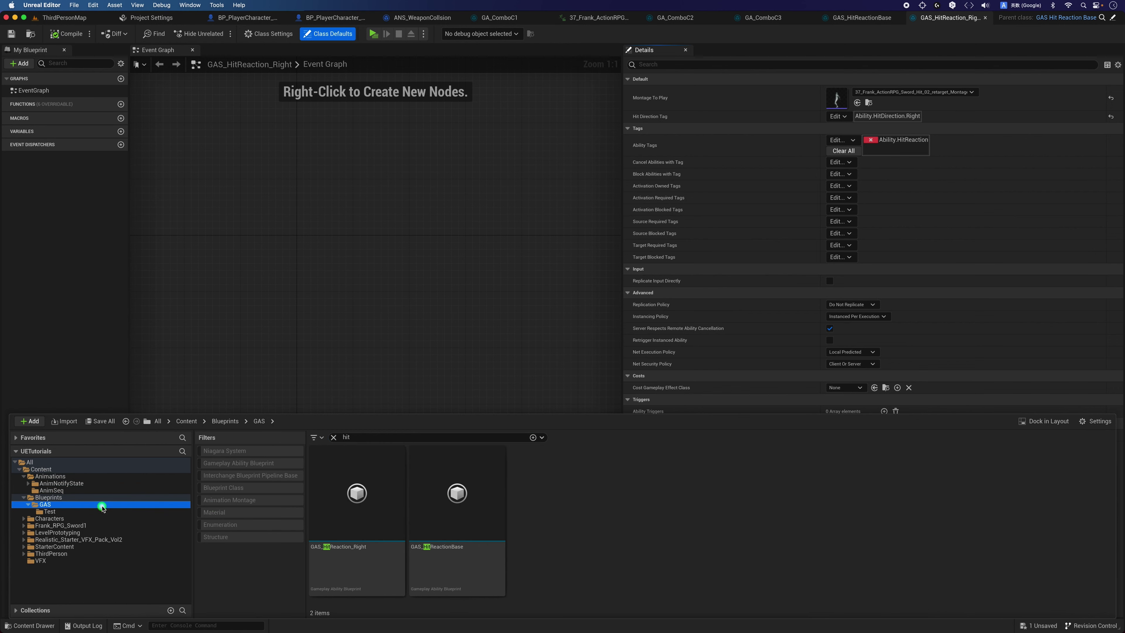
{"action": "left_click", "coordinate": [456, 502]}
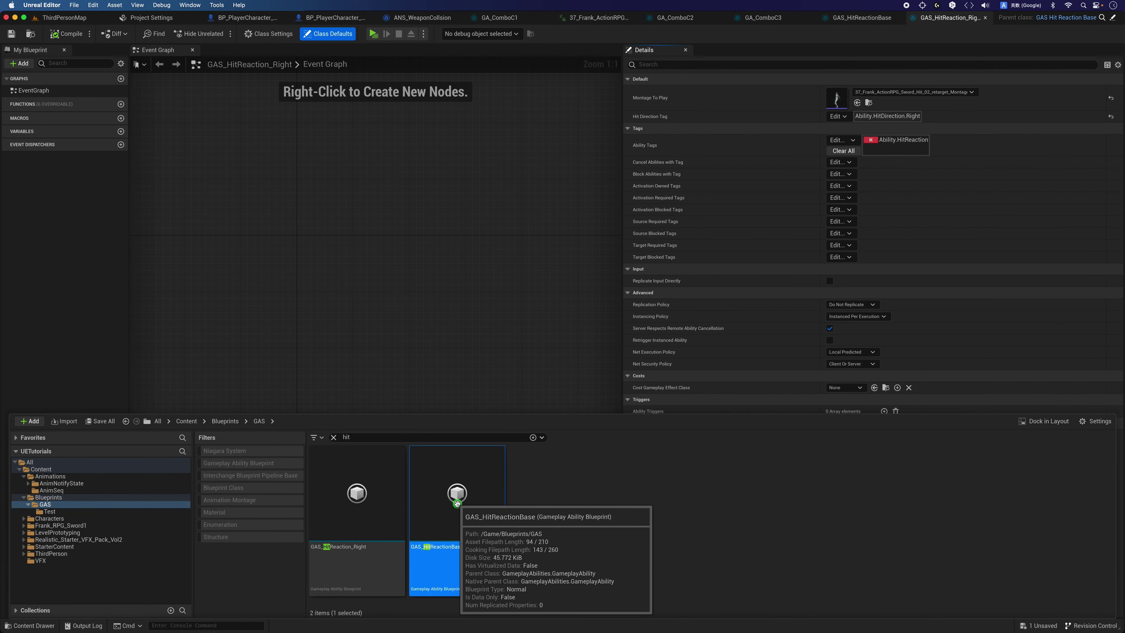
{"action": "left_click", "coordinate": [346, 564]}
{"action": "right_click", "coordinate": [347, 564]}
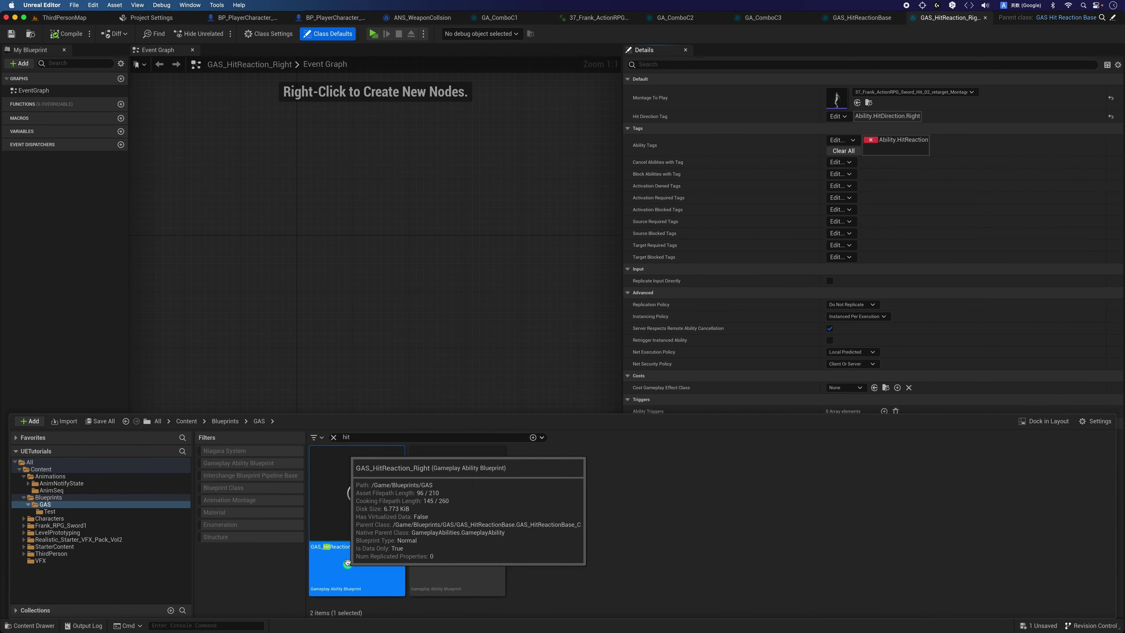
{"action": "right_click", "coordinate": [348, 509]}
{"action": "left_click", "coordinate": [415, 346]}
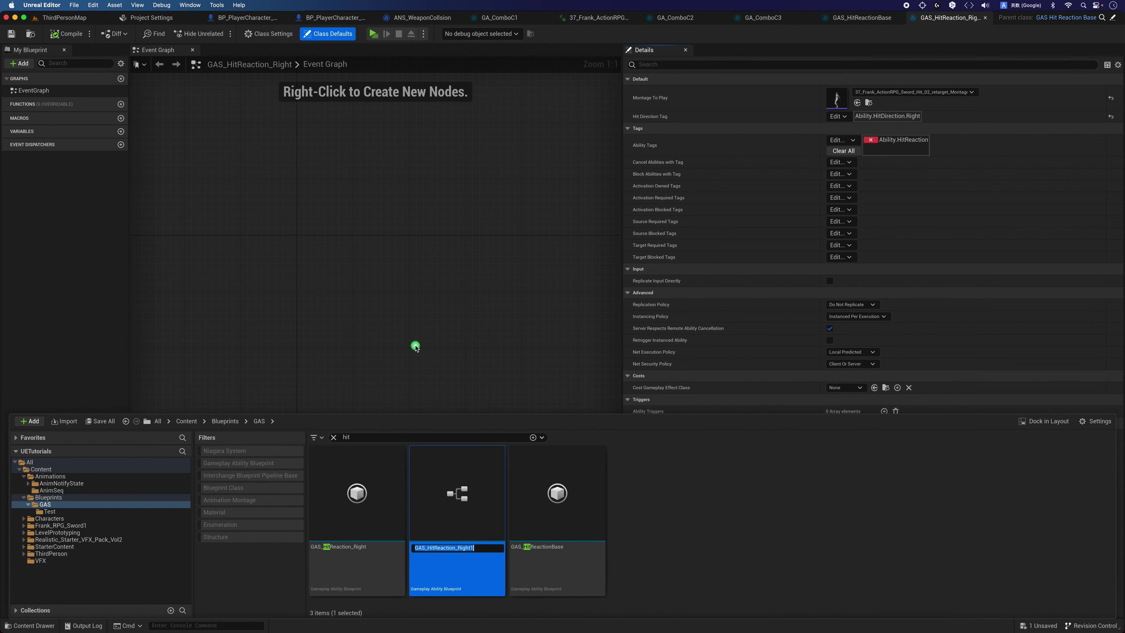
- Rename the copy to GAS_HitReaction_Left and open it
{"action": "left_click", "coordinate": [481, 546]}
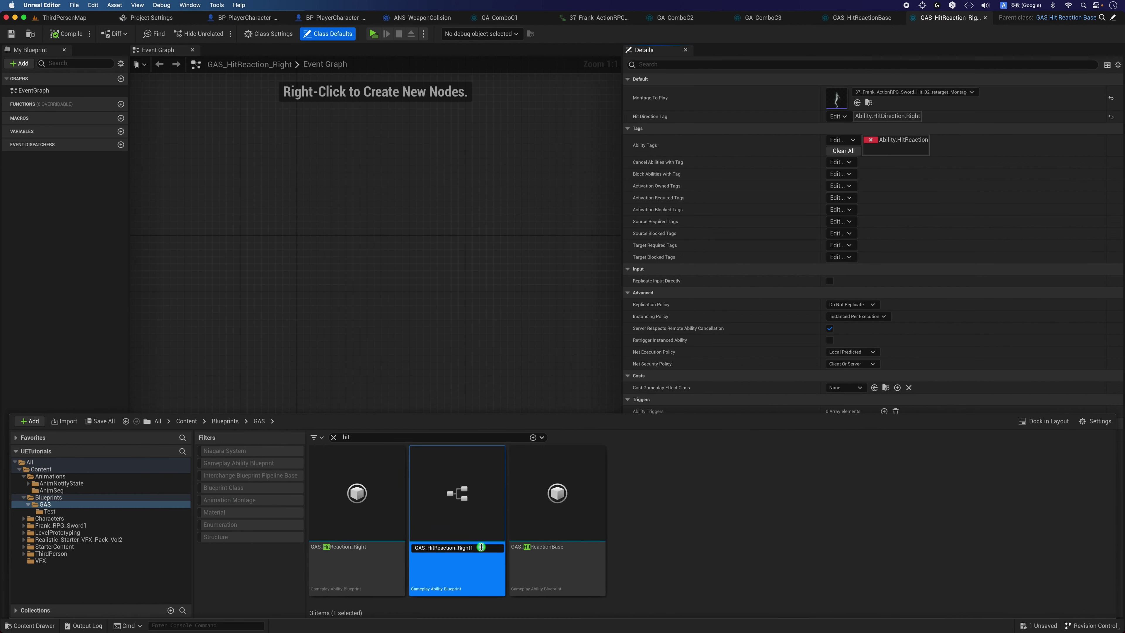
{"action": "key", "text": "BackSpace"}
{"action": "key", "text": "BackSpace"}
{"action": "key", "text": "BackSpace"}
{"action": "key", "text": "BackSpace"}
{"action": "key", "text": "Return"}
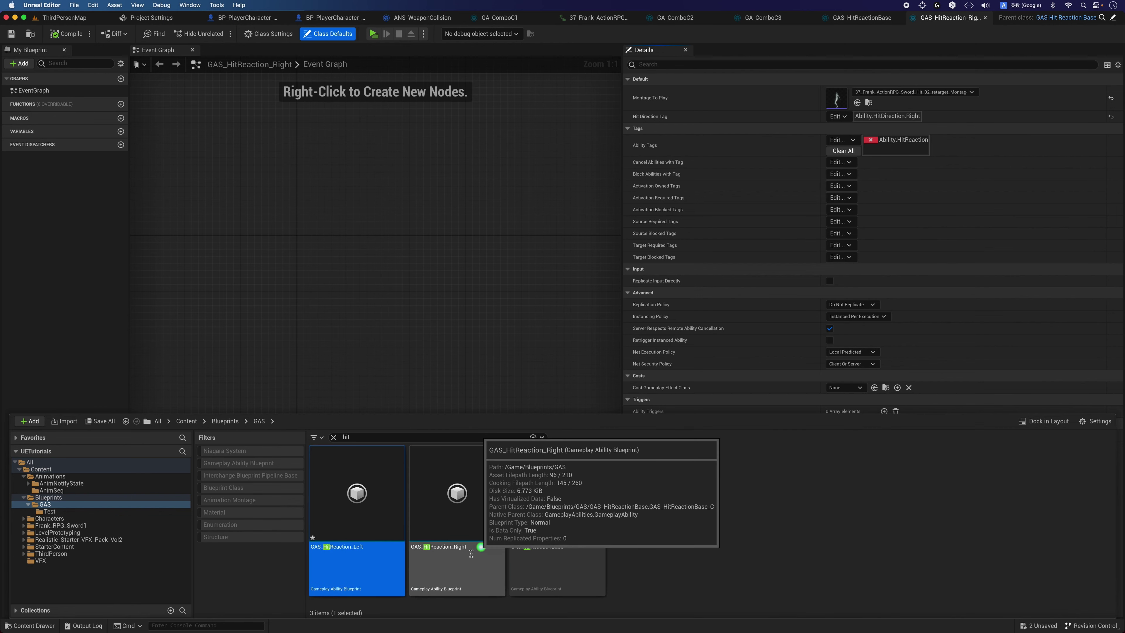
{"action": "double_click", "coordinate": [328, 536]}
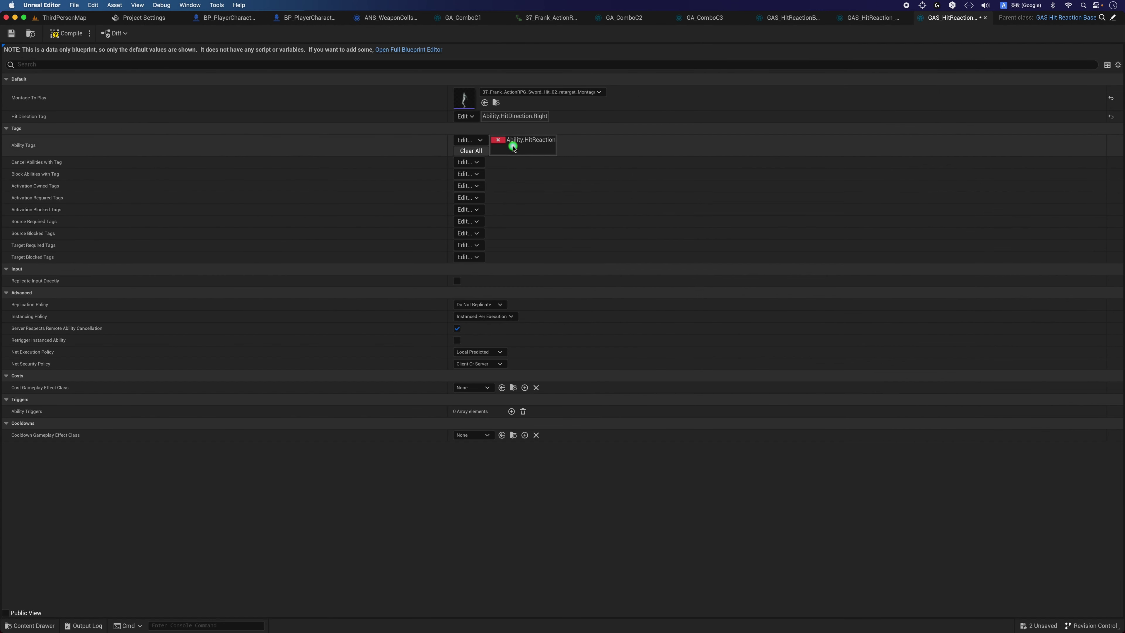
- Replace the Right hit-direction tag with a new Ability.HitDirection.Left tag
{"action": "left_click", "coordinate": [467, 116]}
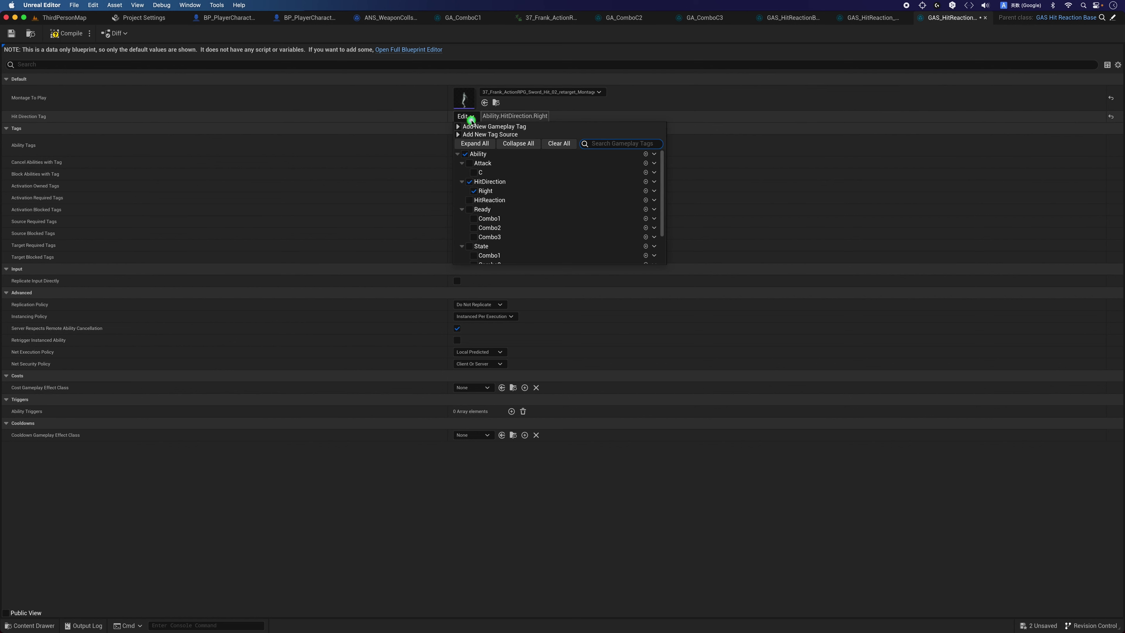
{"action": "left_click", "coordinate": [474, 191]}
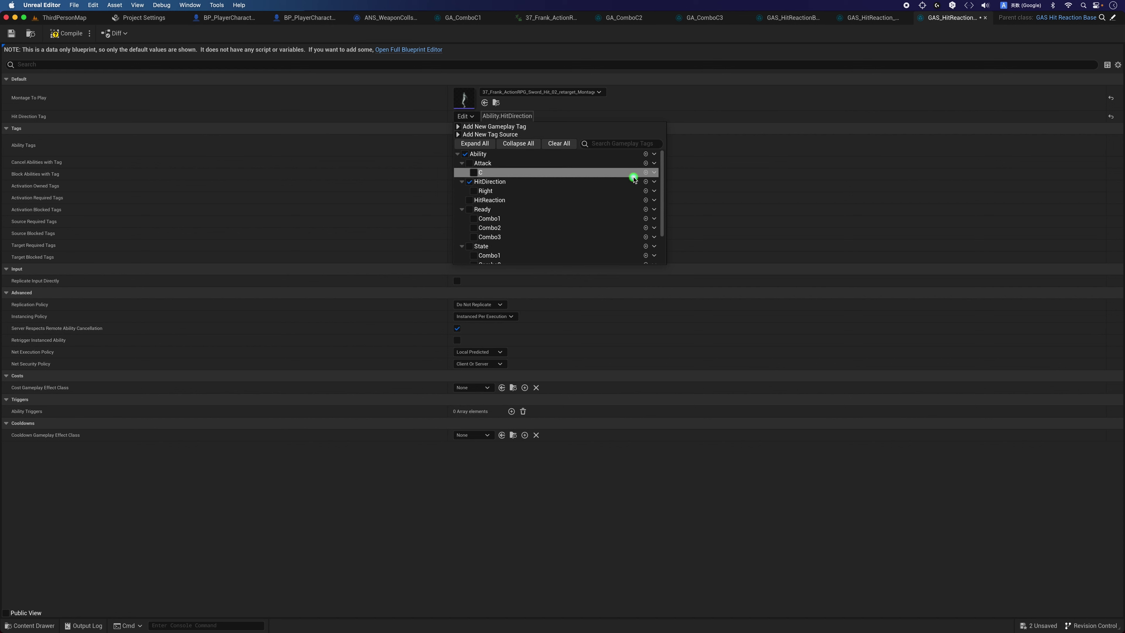
{"action": "left_click", "coordinate": [646, 181]}
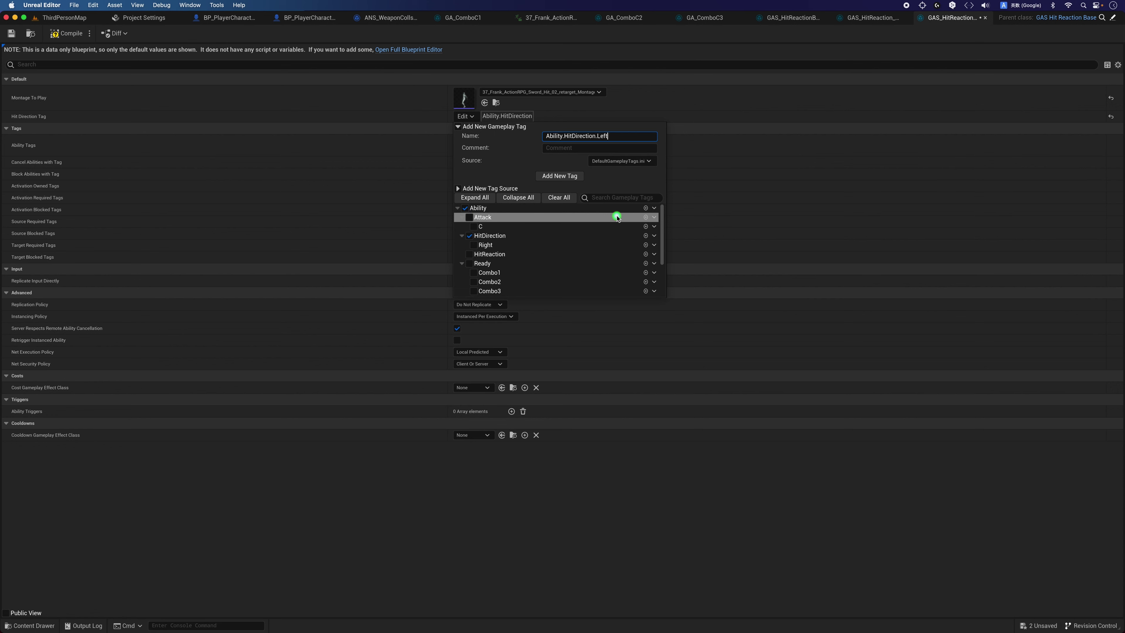
{"action": "left_click", "coordinate": [566, 176]}
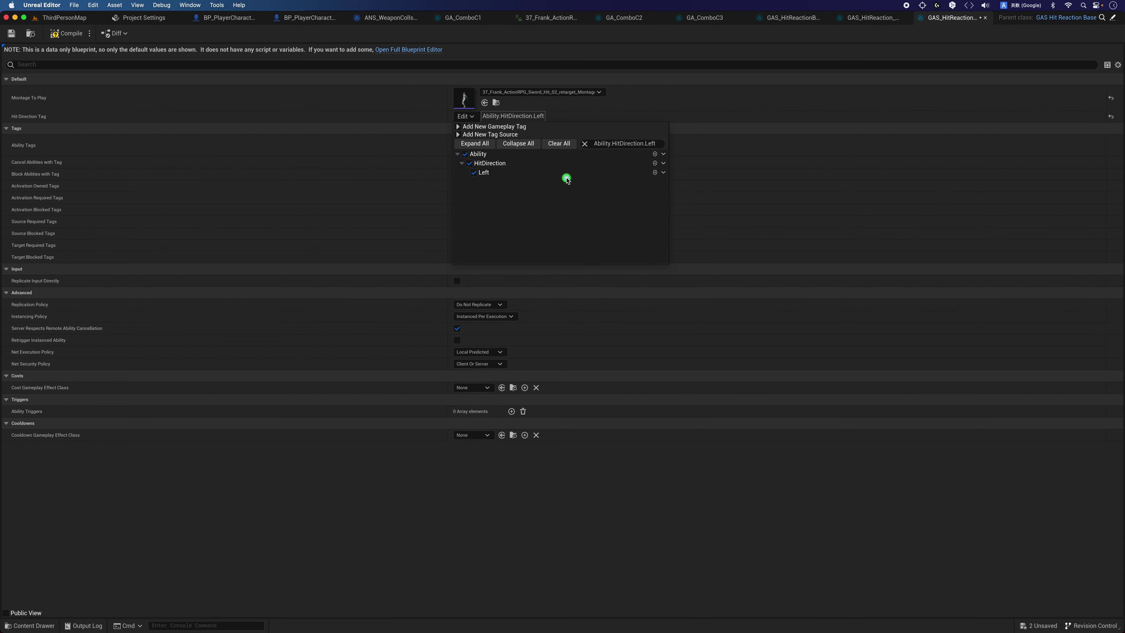
- Make a montage from 36_Frank_ActionRPG_Sword_Hit_01_retarget, set it as Montage To Play, compile and save
{"action": "left_click", "coordinate": [496, 102]}
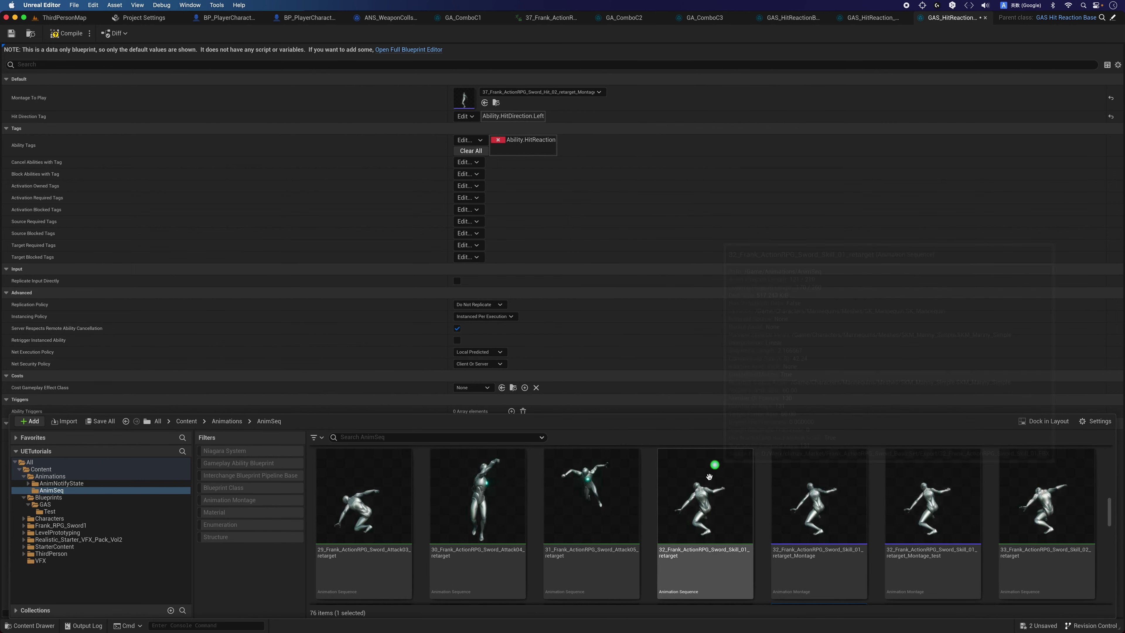
{"action": "scroll", "coordinate": [710, 465], "scroll_direction": "down", "scroll_amount": 2}
{"action": "type", "text": "hit"}
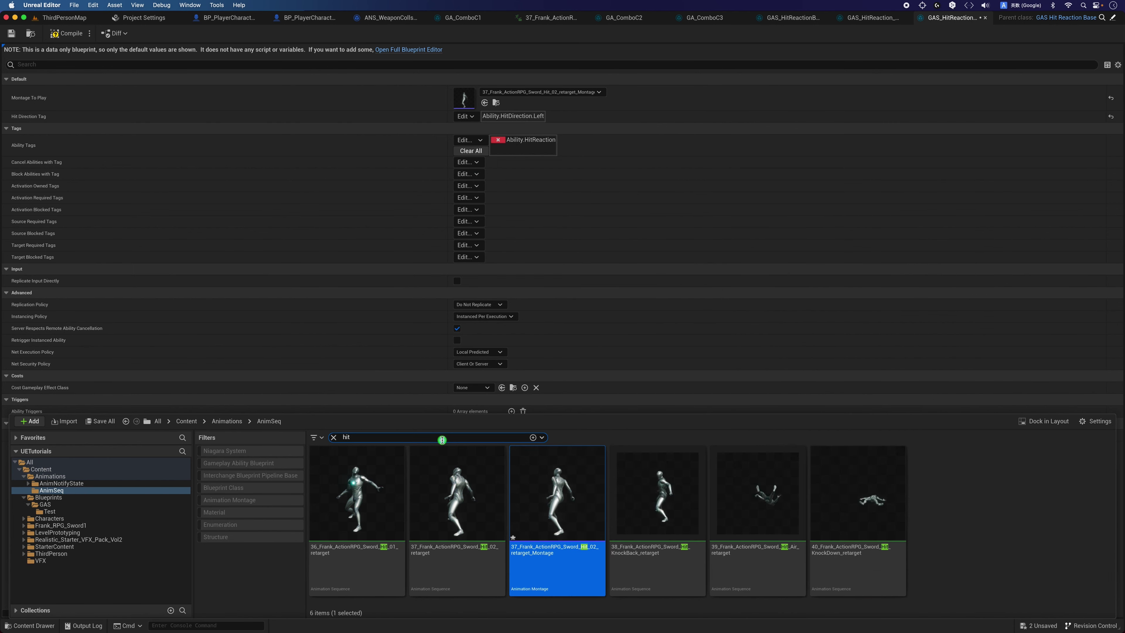
{"action": "left_click", "coordinate": [387, 485]}
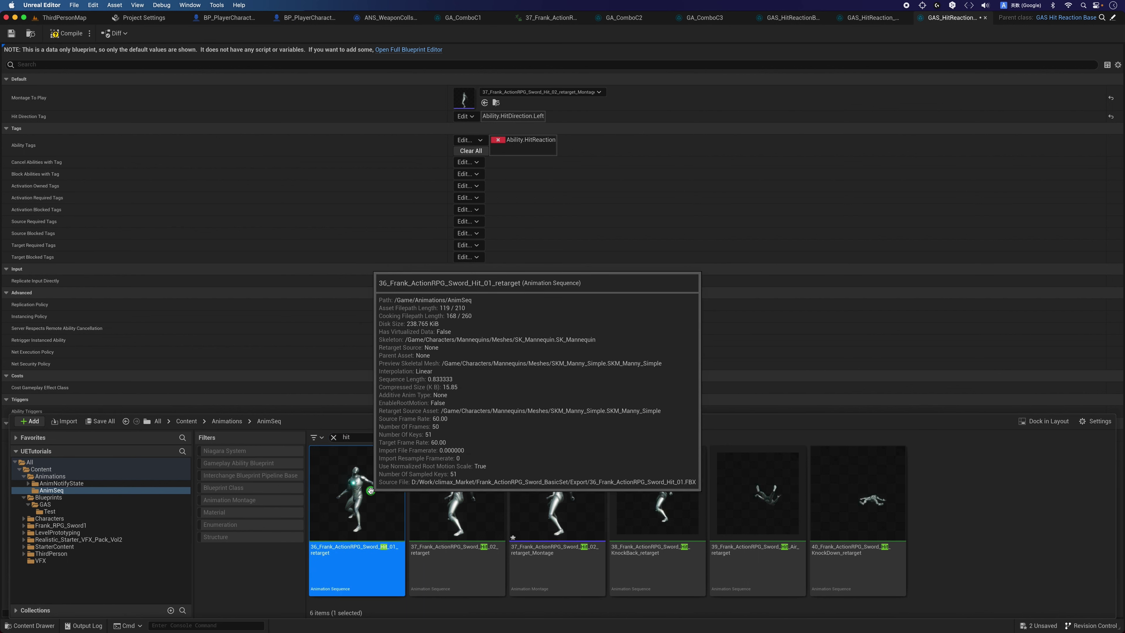
{"action": "right_click", "coordinate": [387, 485]}
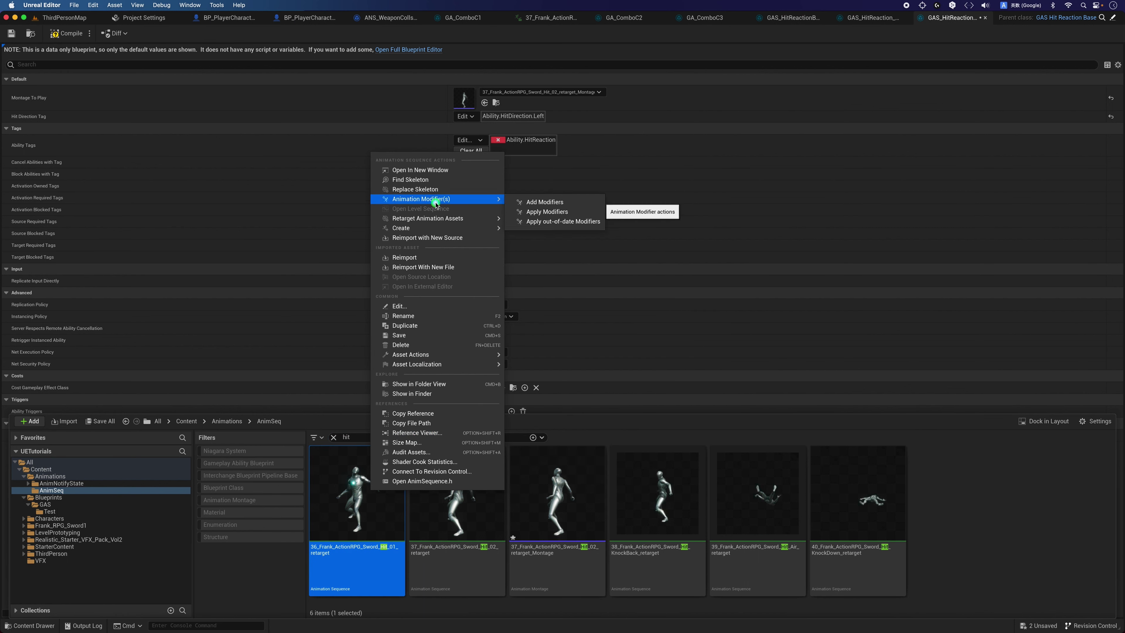
{"action": "mouse_move", "coordinate": [435, 228]}
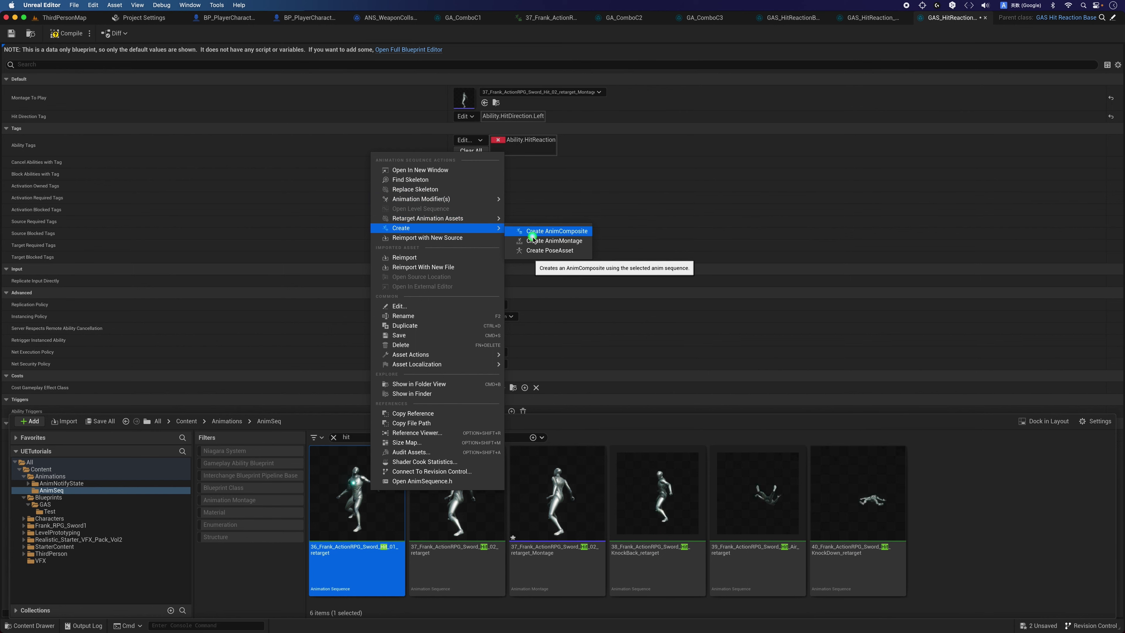
{"action": "left_click", "coordinate": [554, 241]}
{"action": "key", "text": "Return"}
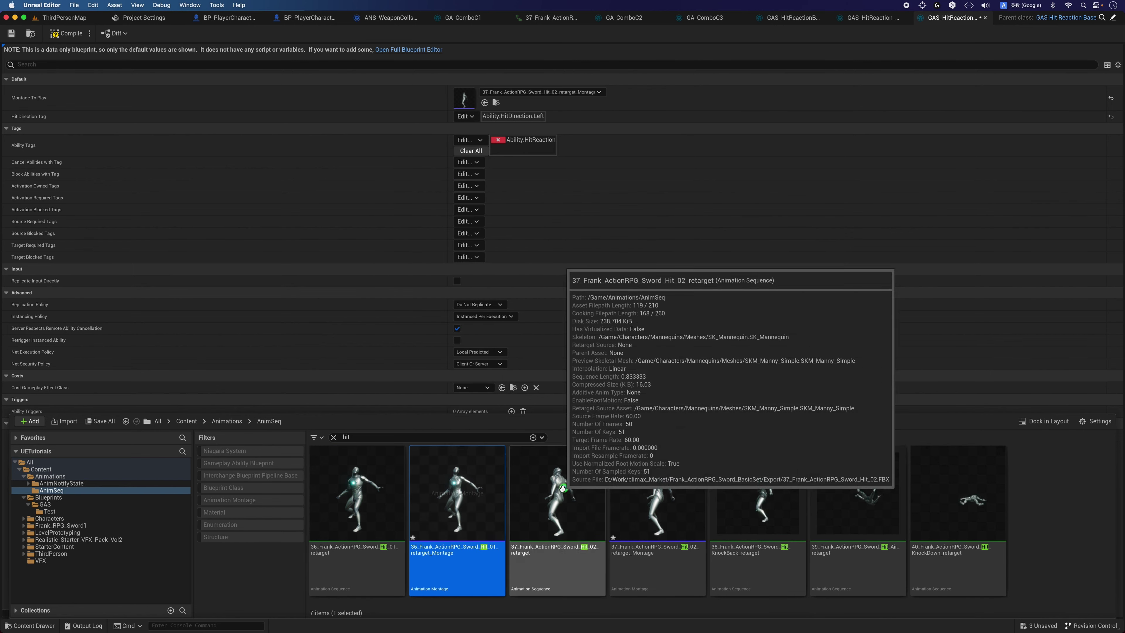
{"action": "left_click", "coordinate": [485, 103]}
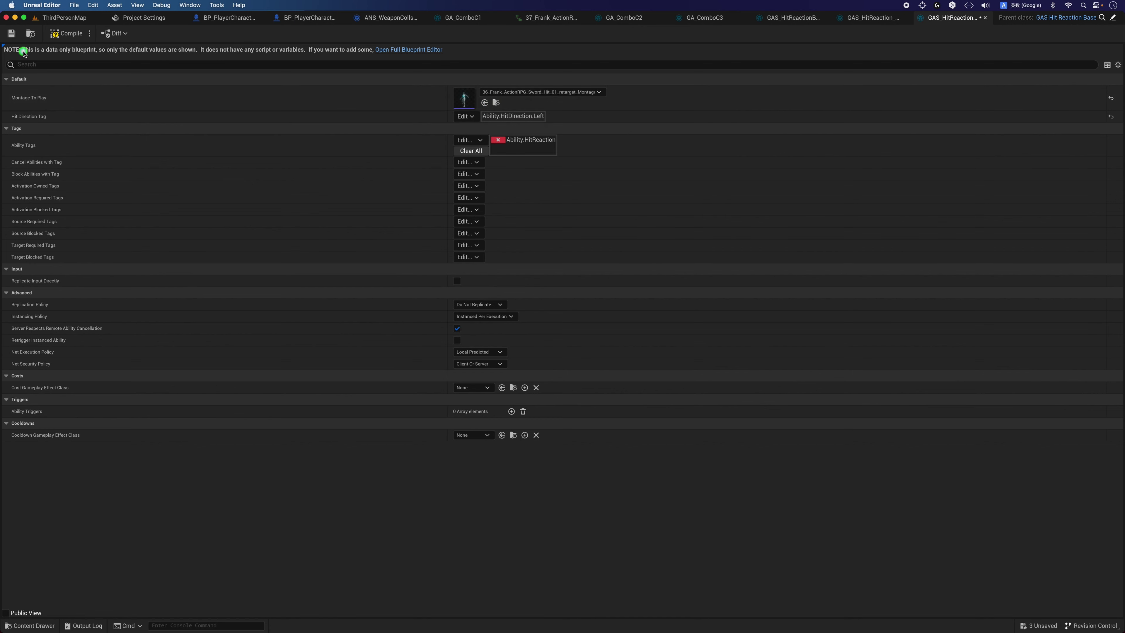
{"action": "left_click", "coordinate": [64, 33]}
{"action": "left_click", "coordinate": [9, 38]}
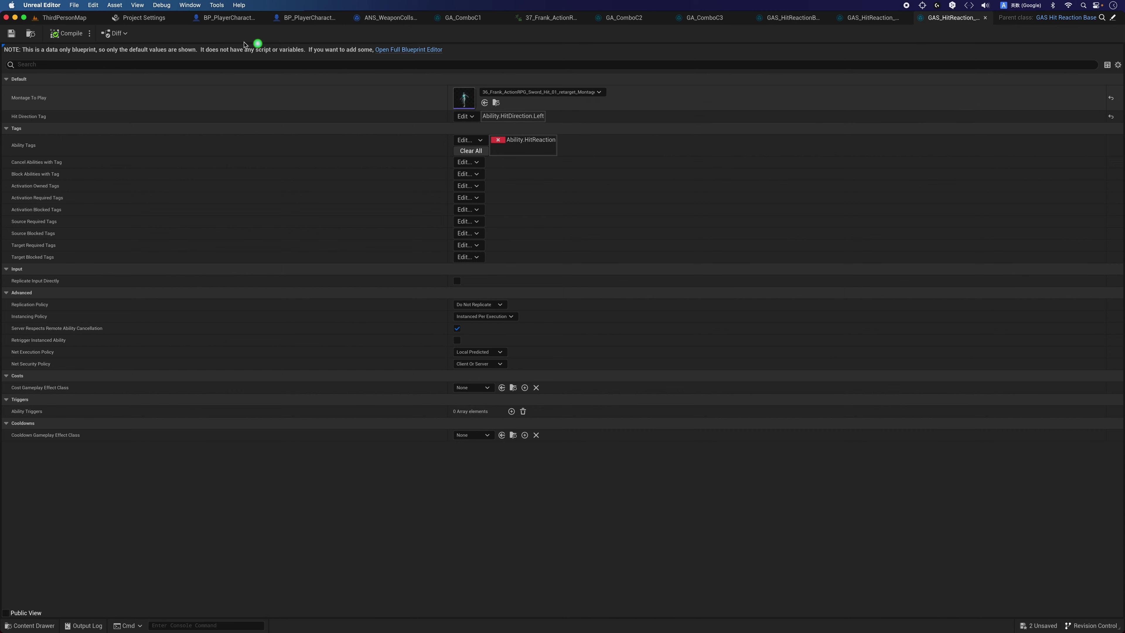
- In the enemy blueprint, add a fourth Ability Class entry set to GAS_HitReaction_Left
{"action": "left_click", "coordinate": [303, 18]}
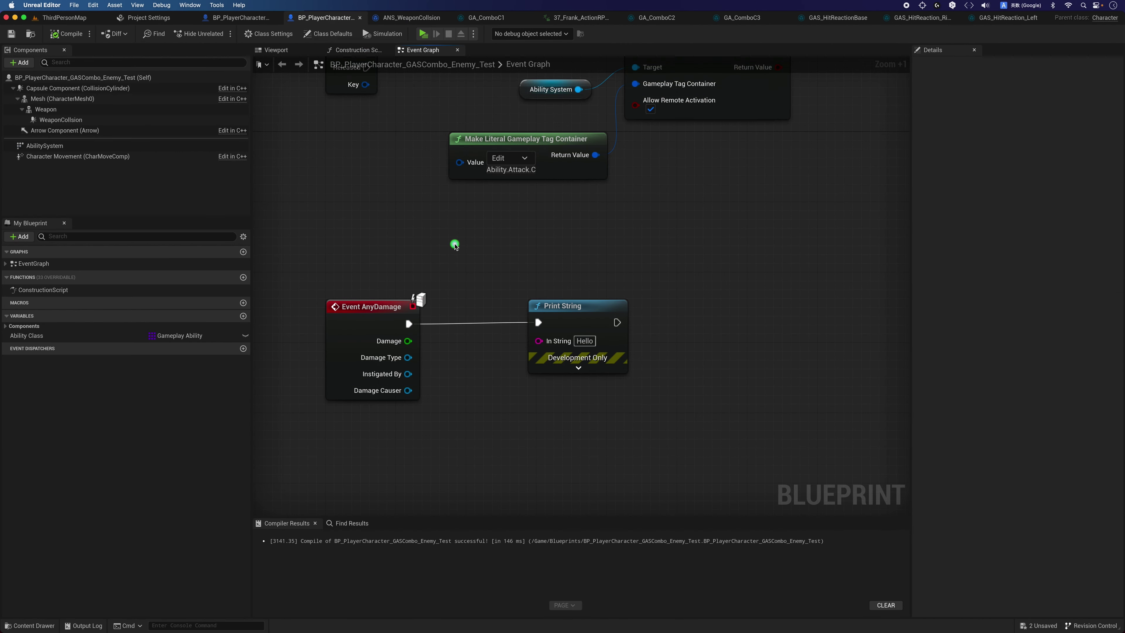
{"action": "scroll", "coordinate": [454, 245], "scroll_direction": "down", "scroll_amount": 1}
{"action": "left_click", "coordinate": [108, 337]}
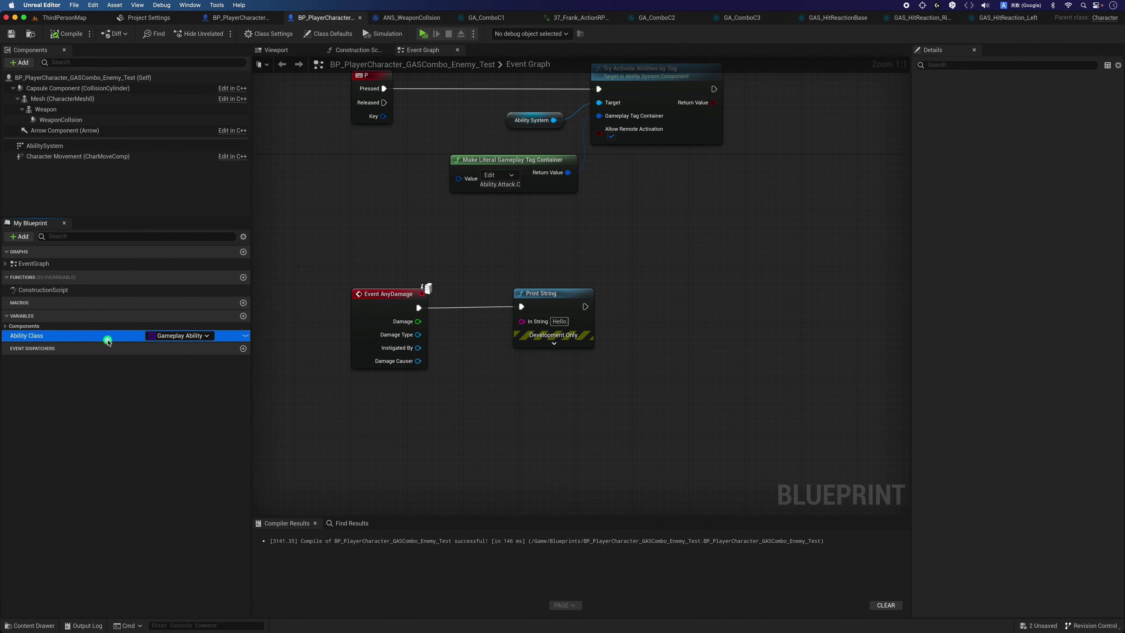
{"action": "left_click", "coordinate": [980, 356]}
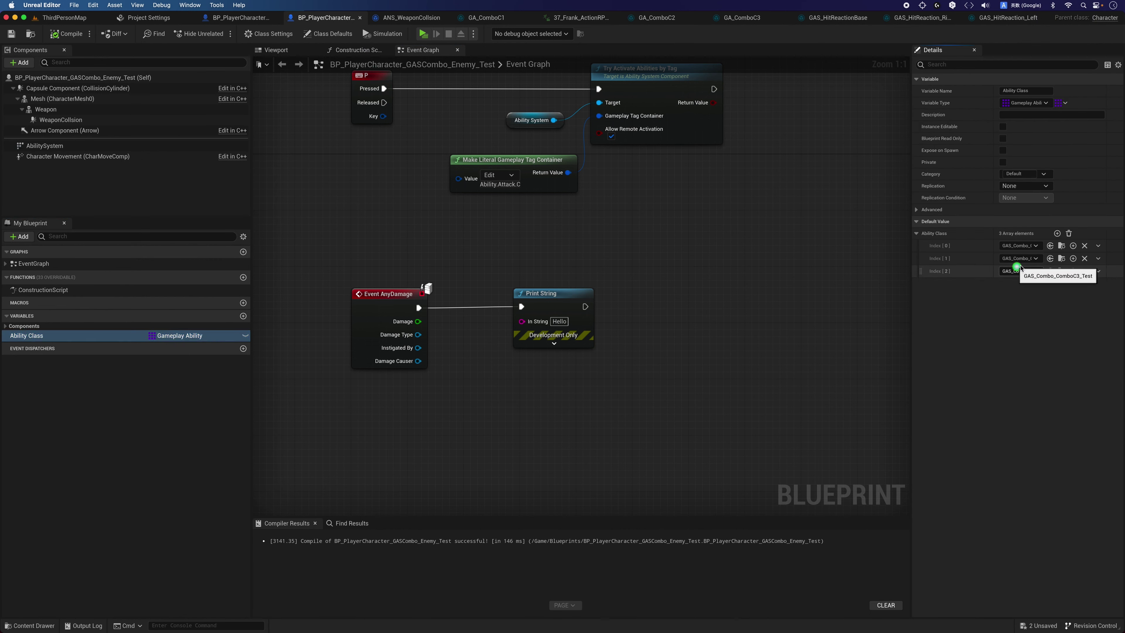
{"action": "left_click", "coordinate": [1057, 233]}
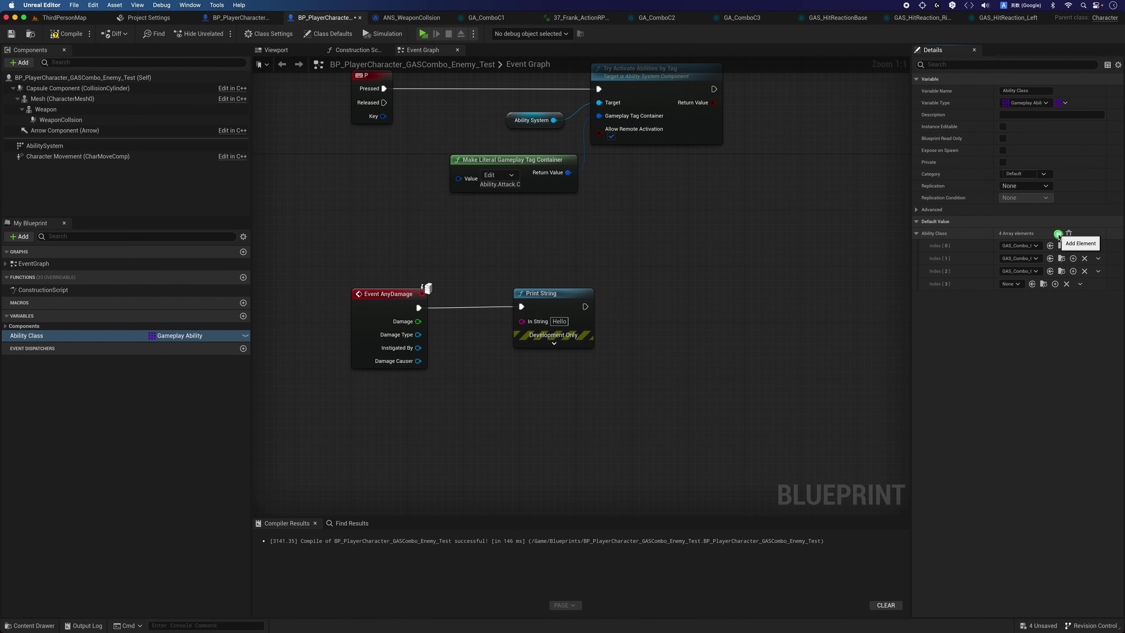
{"action": "left_click", "coordinate": [1018, 284]}
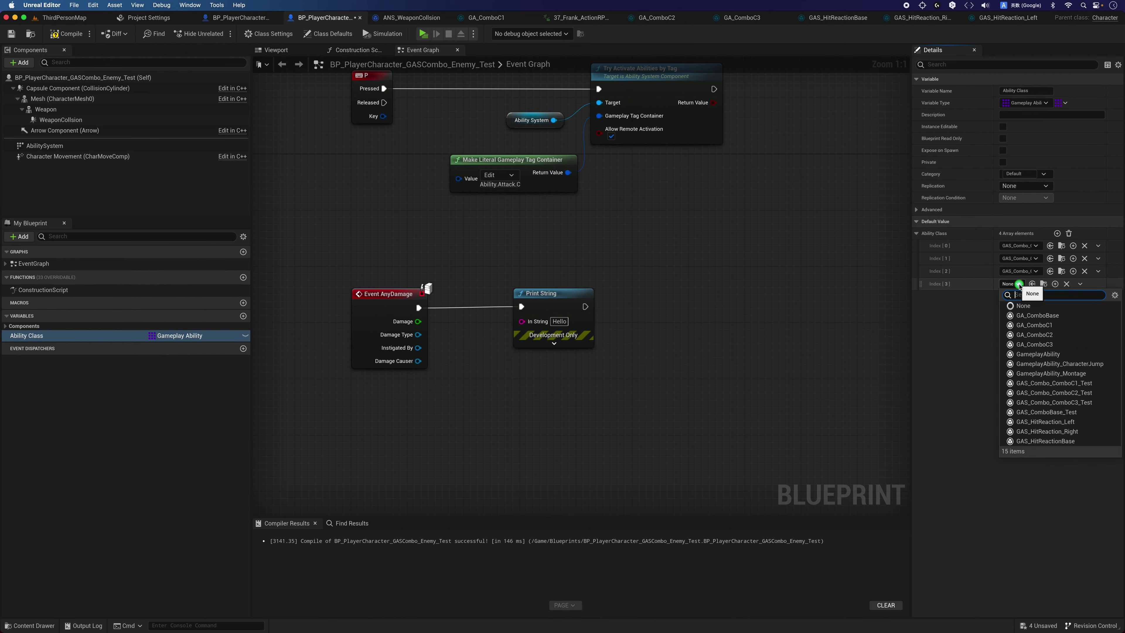
{"action": "type", "text": "gs"}
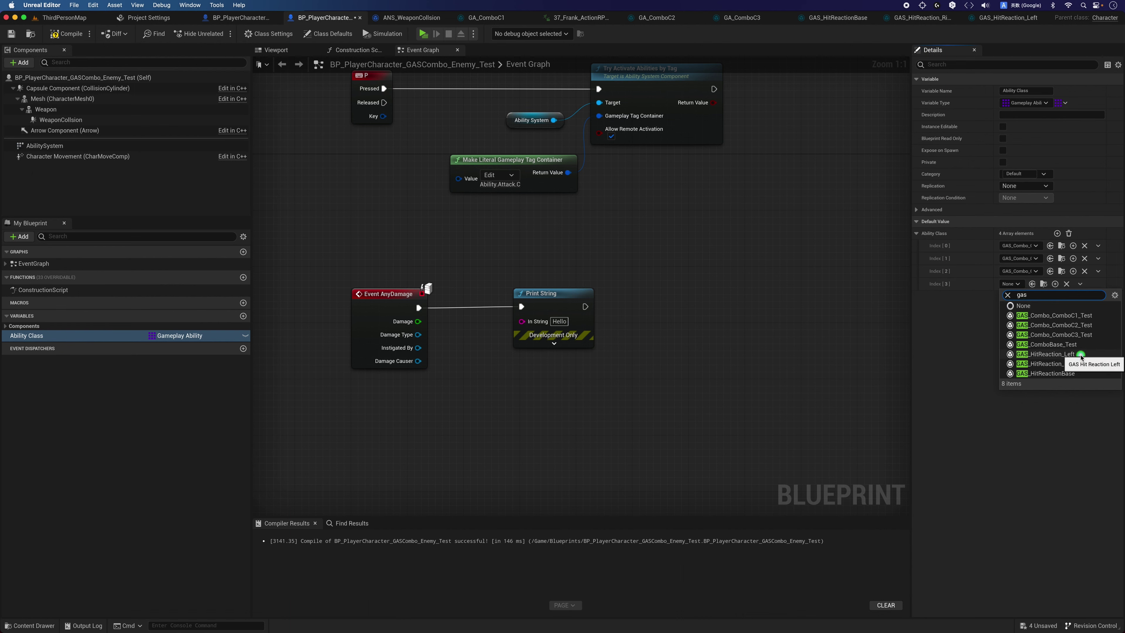
{"action": "left_click", "coordinate": [1076, 355]}
- Add a fifth Ability Class entry set to GAS_HitReaction_Right, then compile and save
{"action": "left_click", "coordinate": [1057, 233]}
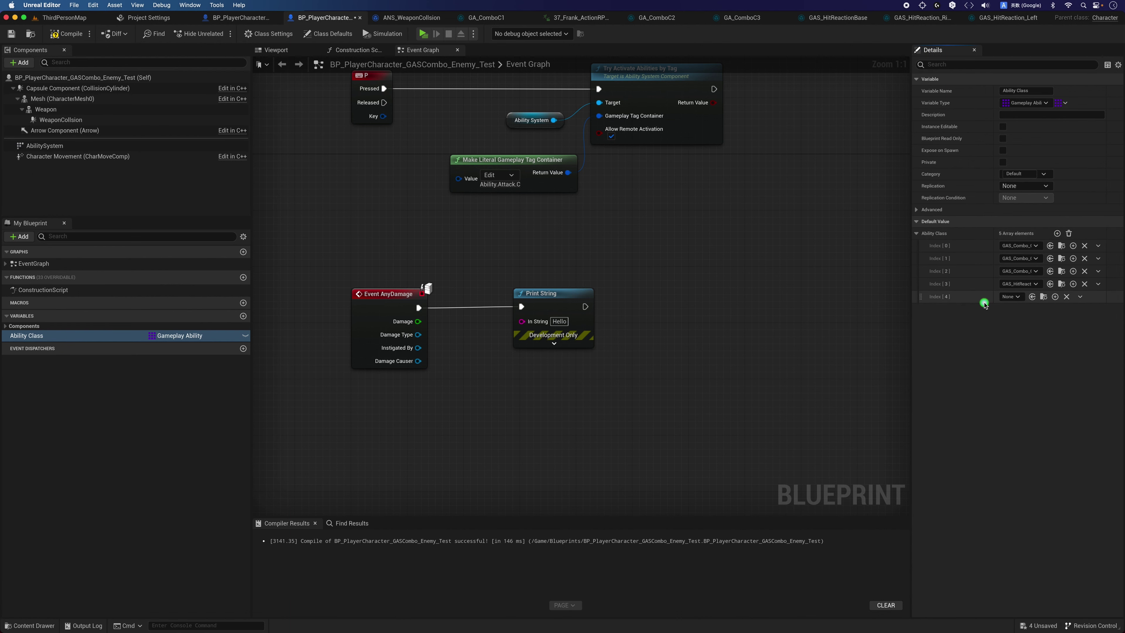
{"action": "left_click", "coordinate": [1005, 297]}
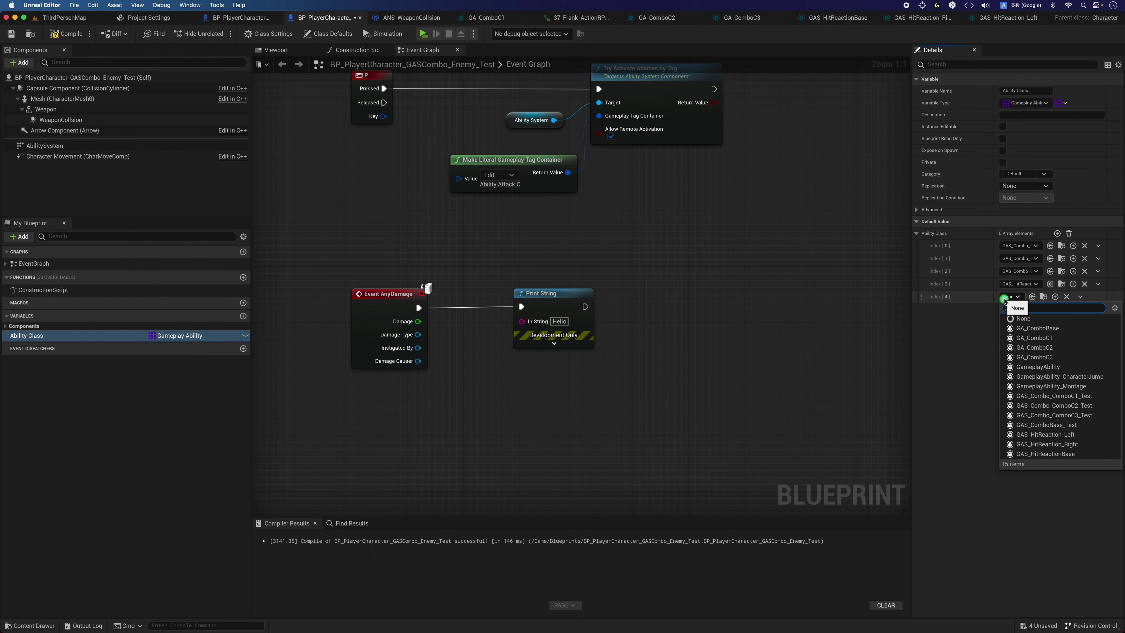
{"action": "type", "text": "gas"}
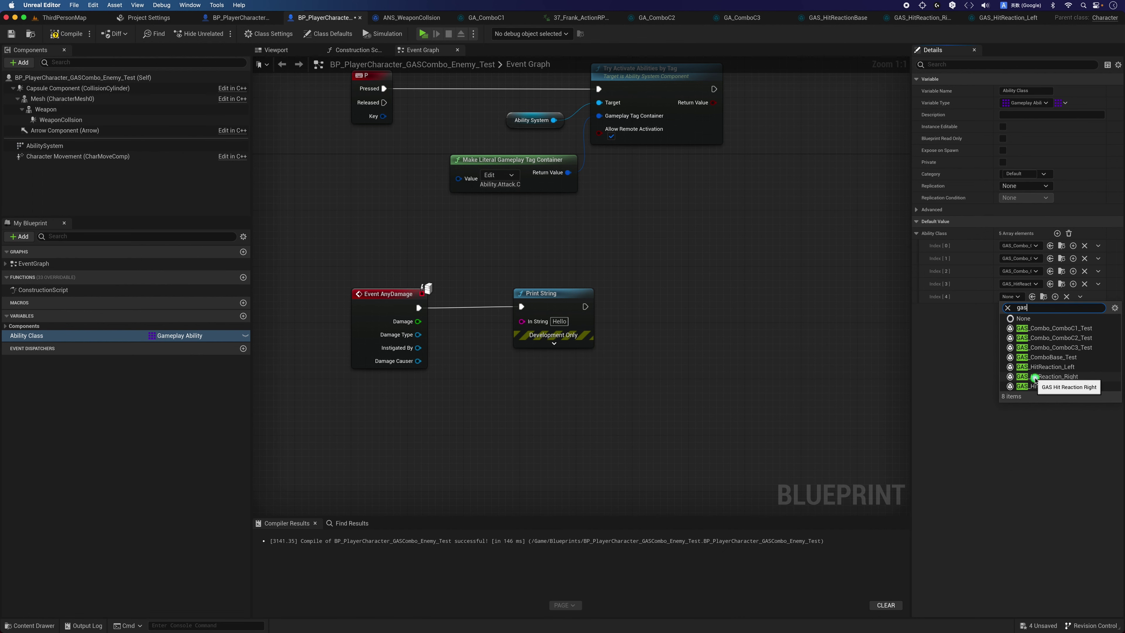
{"action": "left_click", "coordinate": [1055, 376]}
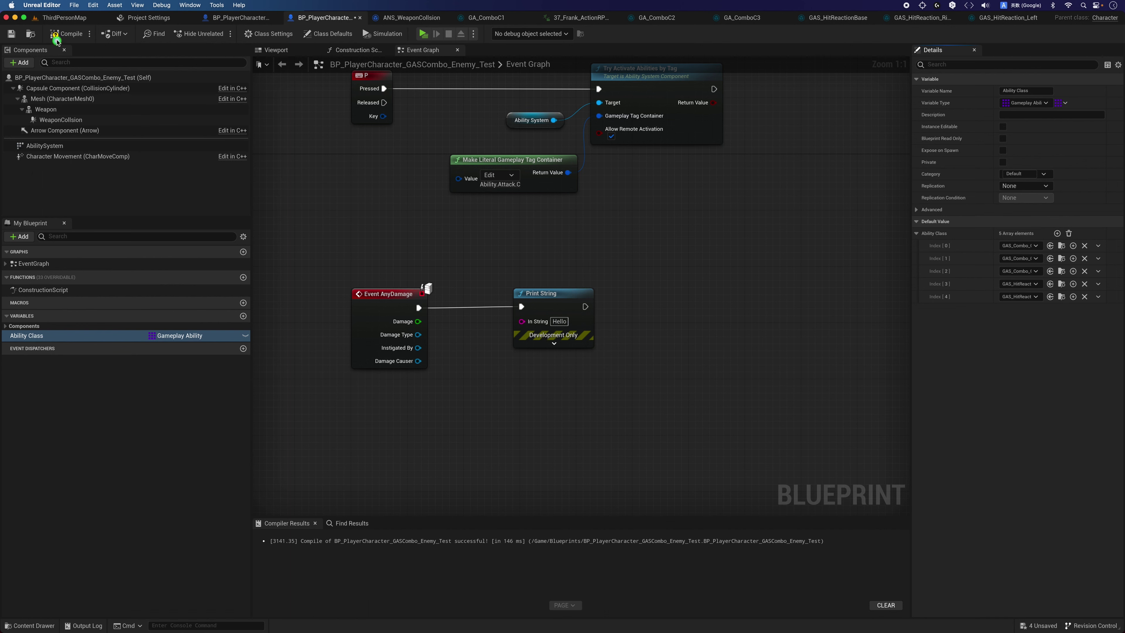
{"action": "left_click", "coordinate": [55, 34]}
{"action": "left_click", "coordinate": [12, 34]}
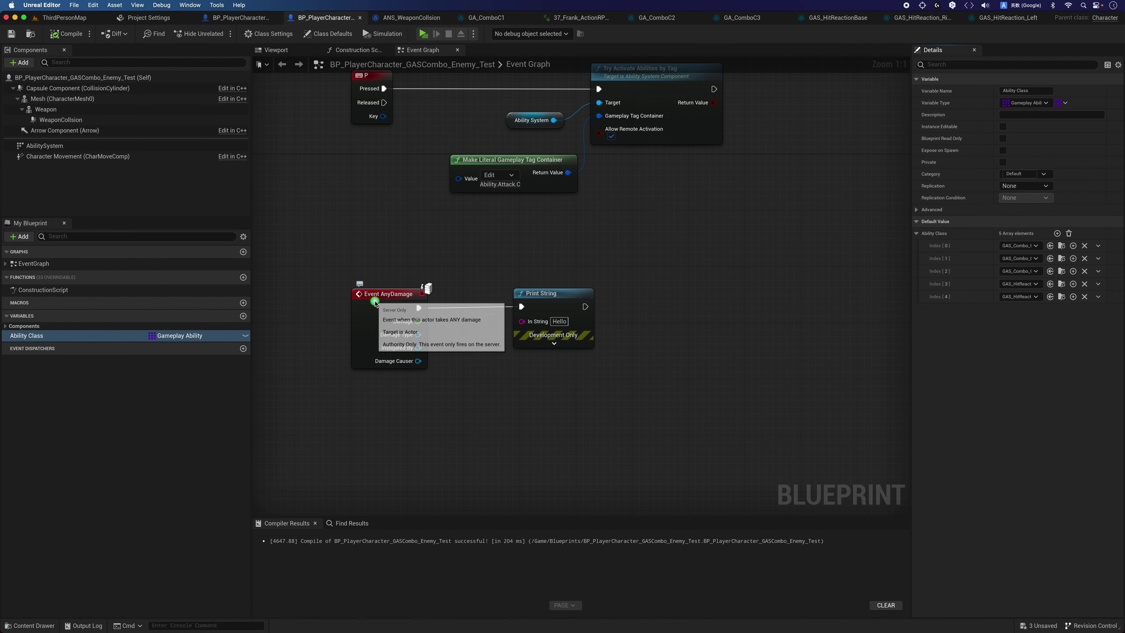
- Delete the Print String node after Event AnyDamage
{"action": "left_click", "coordinate": [388, 314]}
{"action": "left_click", "coordinate": [484, 280]}
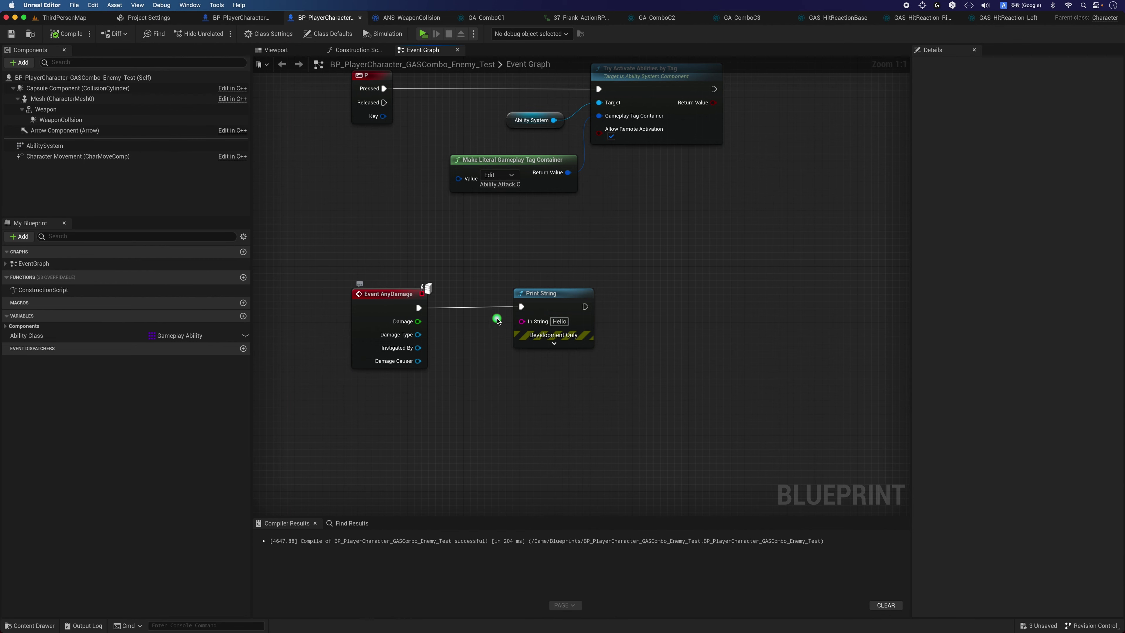
{"action": "left_click_drag", "start_coordinate": [531, 305], "coordinate": [573, 305]}
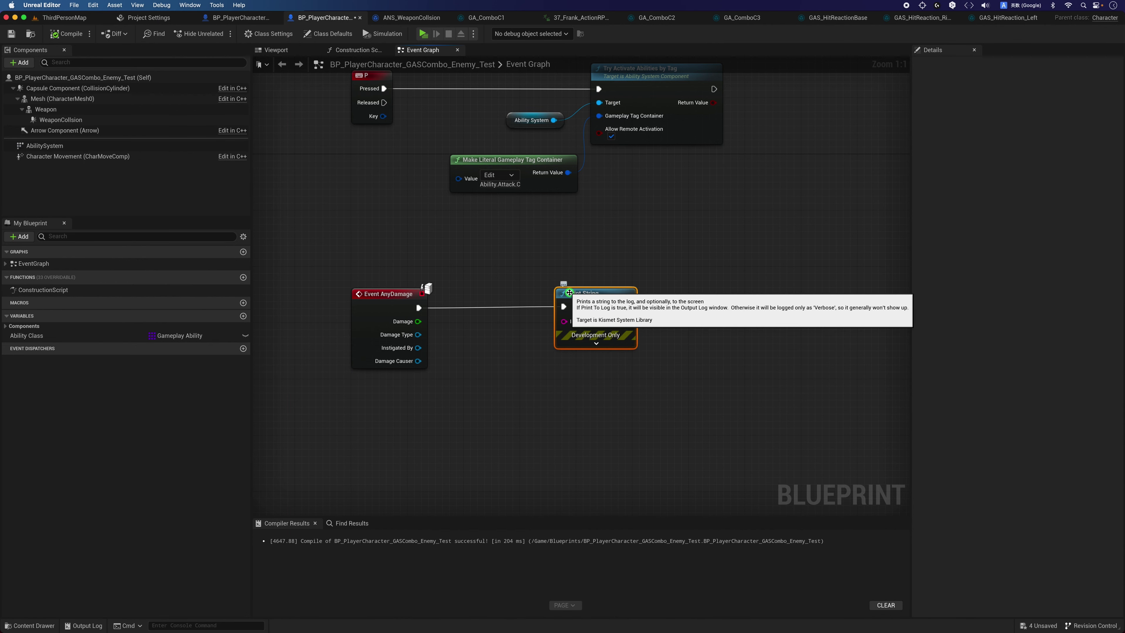
{"action": "key", "text": "Delete"}
- Duplicate the ability activation nodes, delete the P-key originals, and compile
{"action": "right_click_drag", "start_coordinate": [570, 293], "coordinate": [564, 318]}
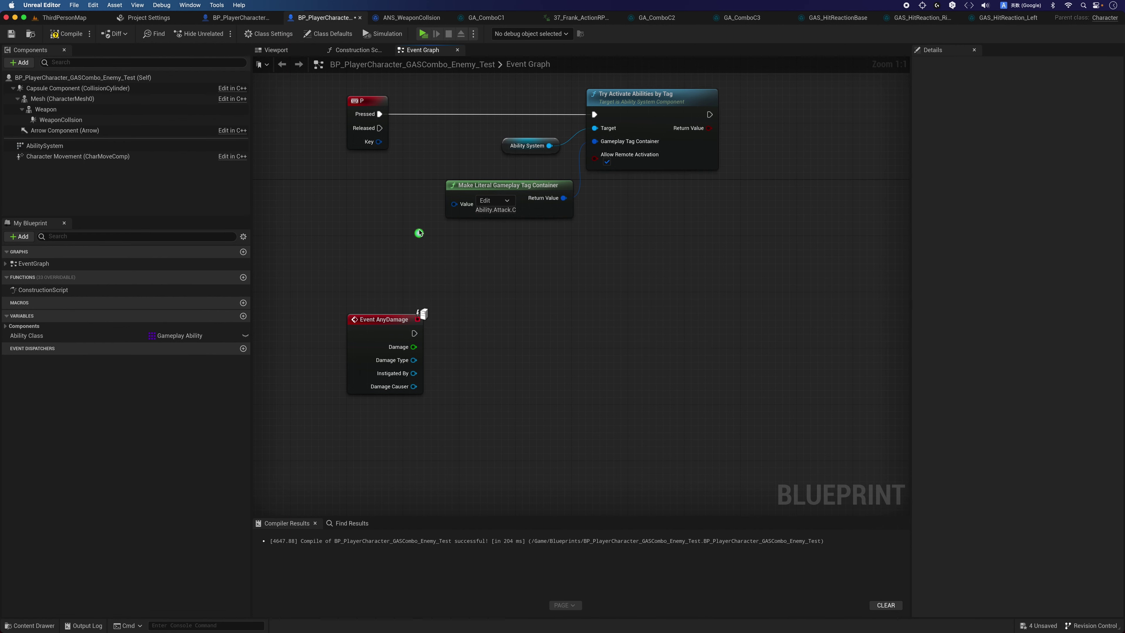
{"action": "left_click_drag", "start_coordinate": [476, 262], "coordinate": [605, 133]}
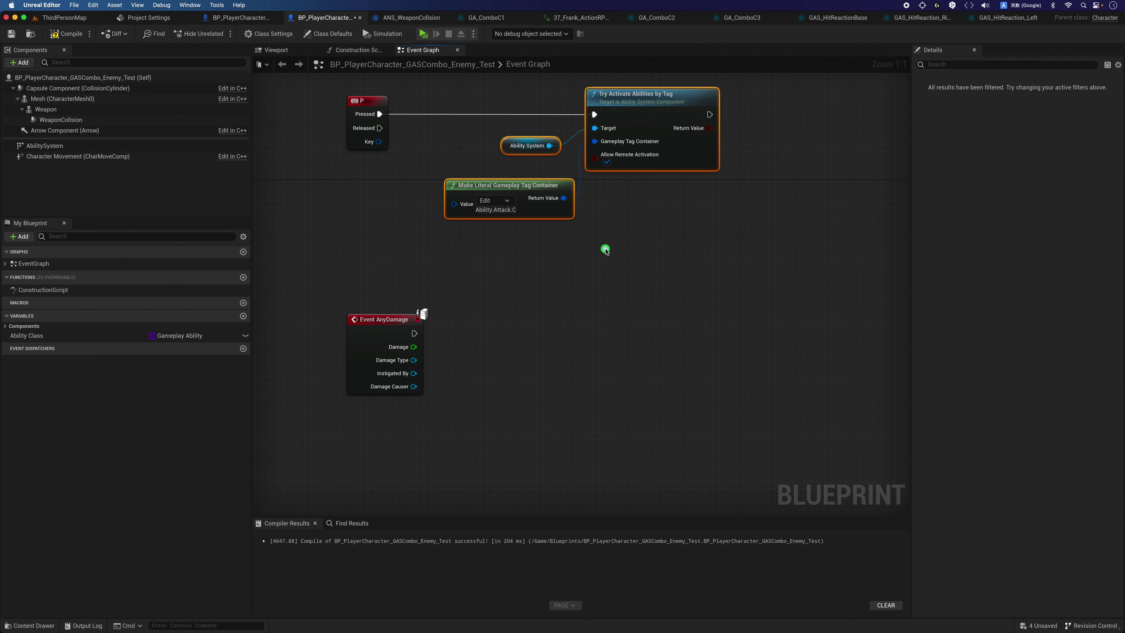
{"action": "key", "text": "ctrl+c"}
{"action": "key", "text": "ctrl+v"}
{"action": "left_click_drag", "start_coordinate": [671, 223], "coordinate": [630, 266]}
{"action": "left_click", "coordinate": [574, 237]}
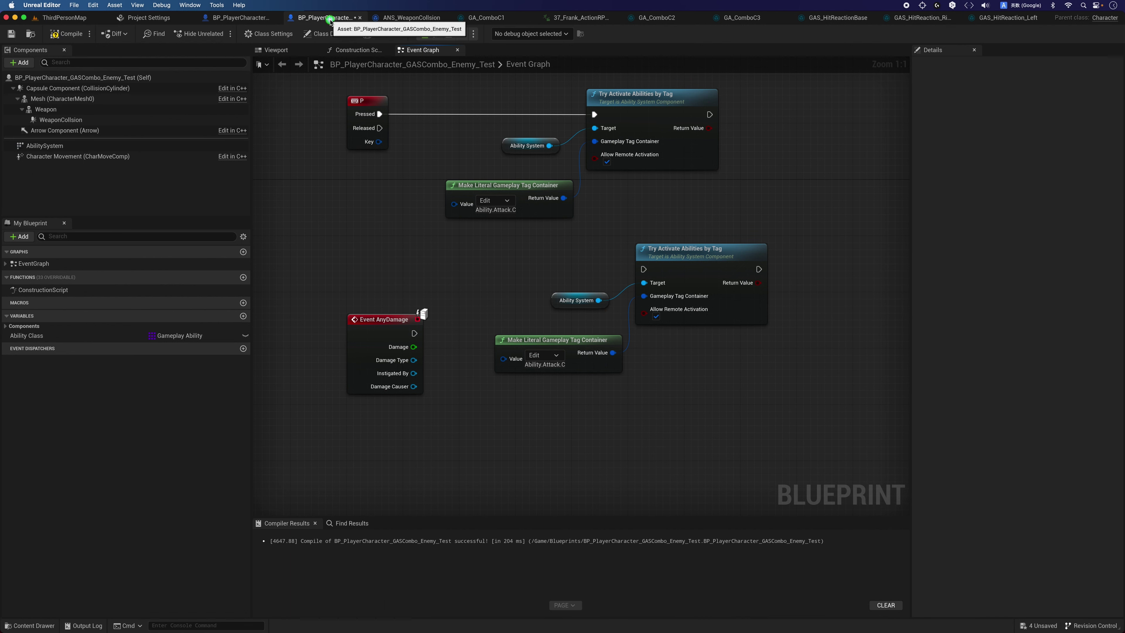
{"action": "left_click_drag", "start_coordinate": [290, 118], "coordinate": [642, 209]}
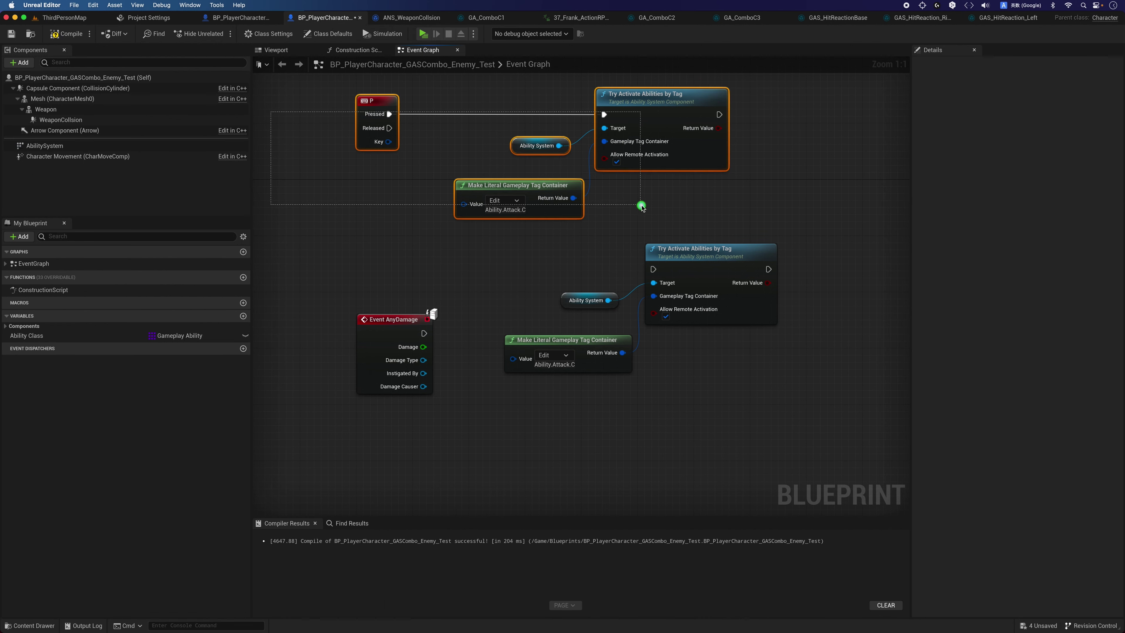
{"action": "key", "text": "Delete"}
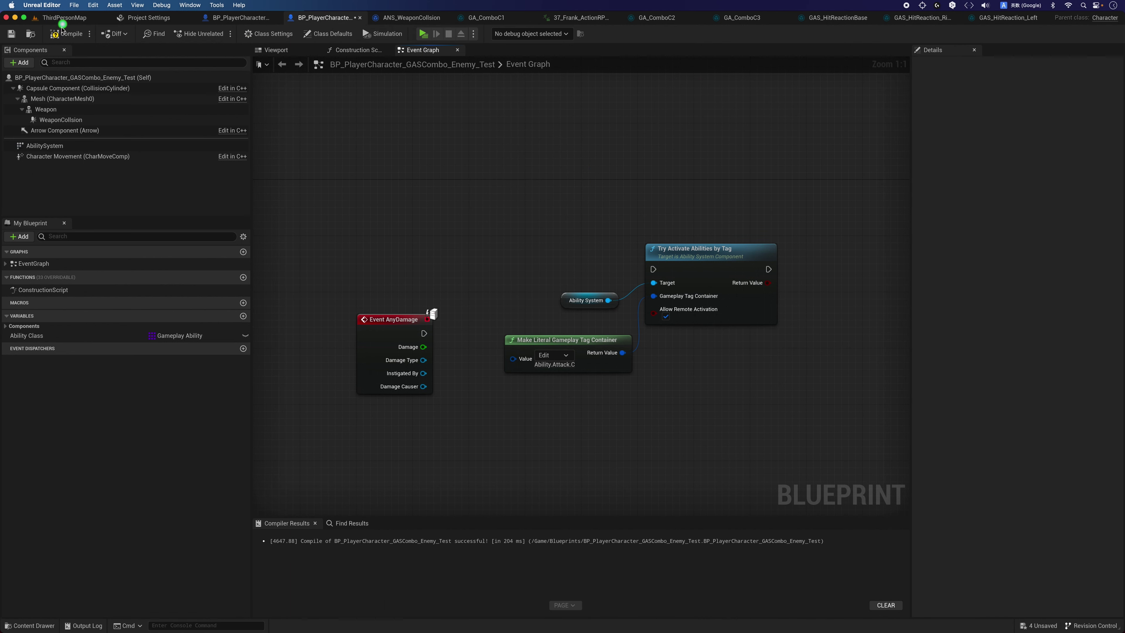
{"action": "left_click", "coordinate": [62, 32]}
- Wire Event AnyDamage into Try Activate Abilities by Tag and line the nodes up beside it
{"action": "left_click_drag", "start_coordinate": [428, 333], "coordinate": [653, 268]}
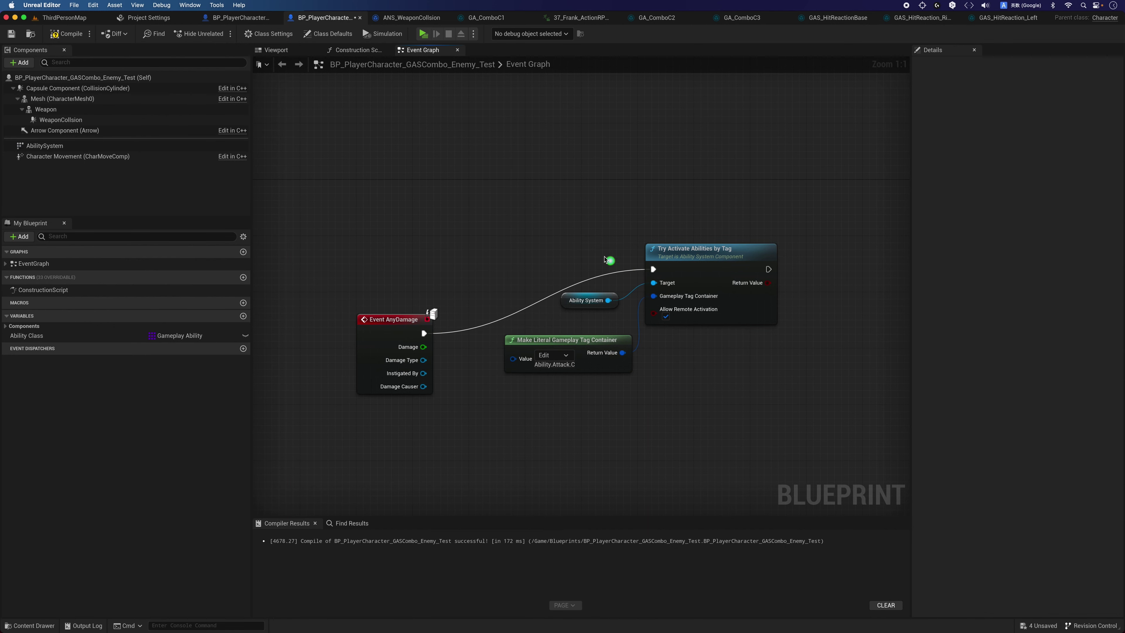
{"action": "left_click_drag", "start_coordinate": [556, 228], "coordinate": [649, 337]}
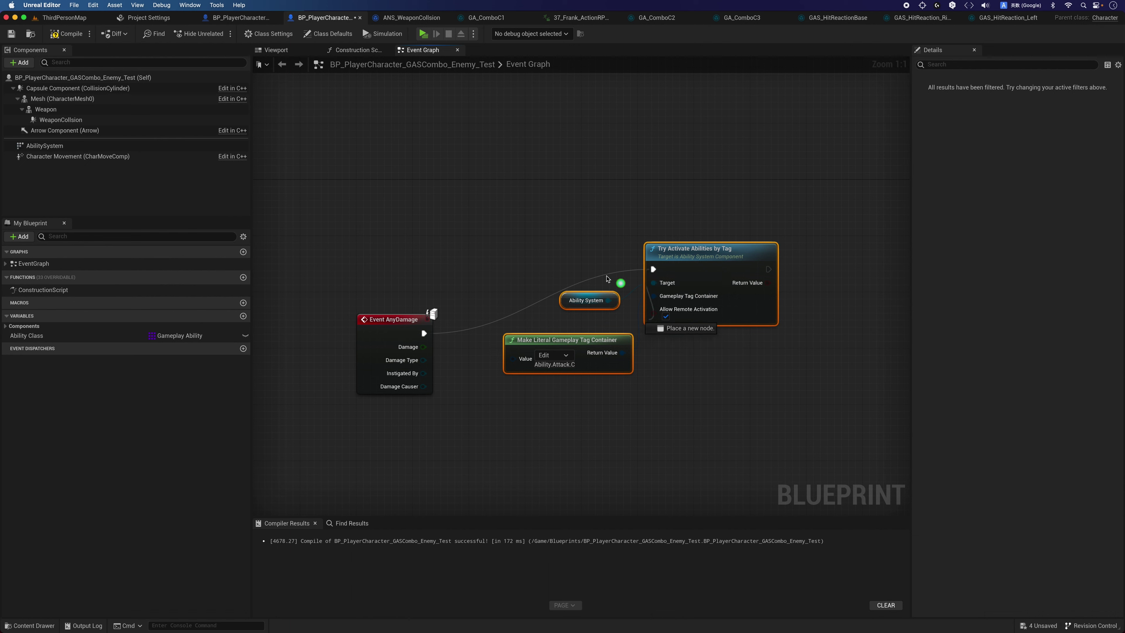
{"action": "left_click_drag", "start_coordinate": [522, 241], "coordinate": [673, 341]}
{"action": "left_click_drag", "start_coordinate": [699, 261], "coordinate": [700, 324]}
{"action": "left_click", "coordinate": [565, 392]}
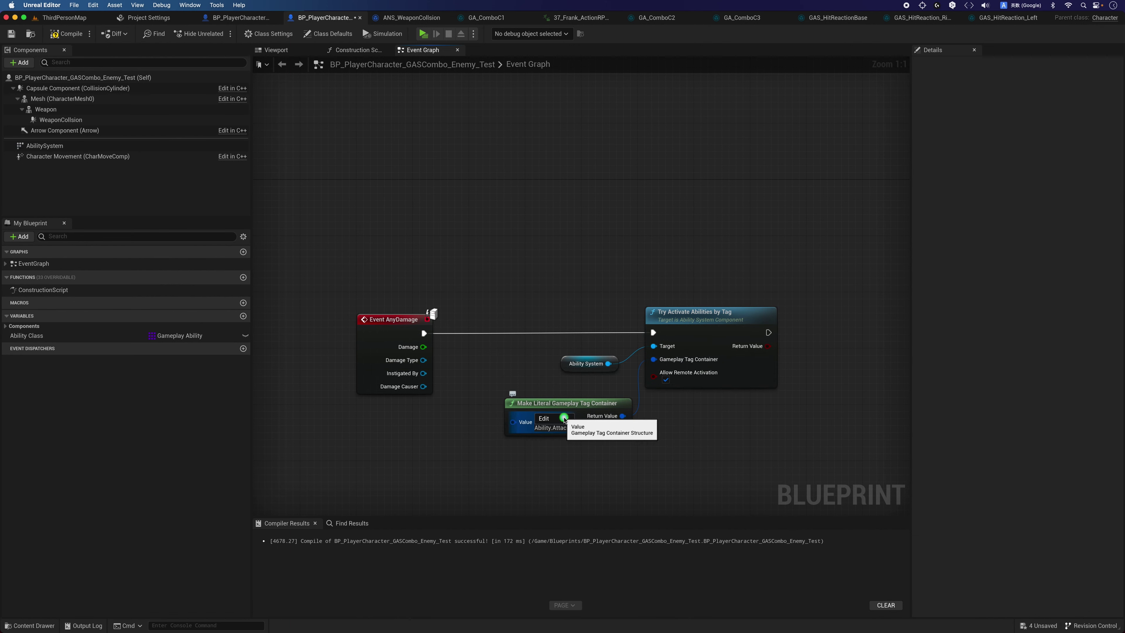
- Set the tag container to only Ability.HitReaction, removing the Attack tags, and compile
{"action": "left_click", "coordinate": [565, 419]}
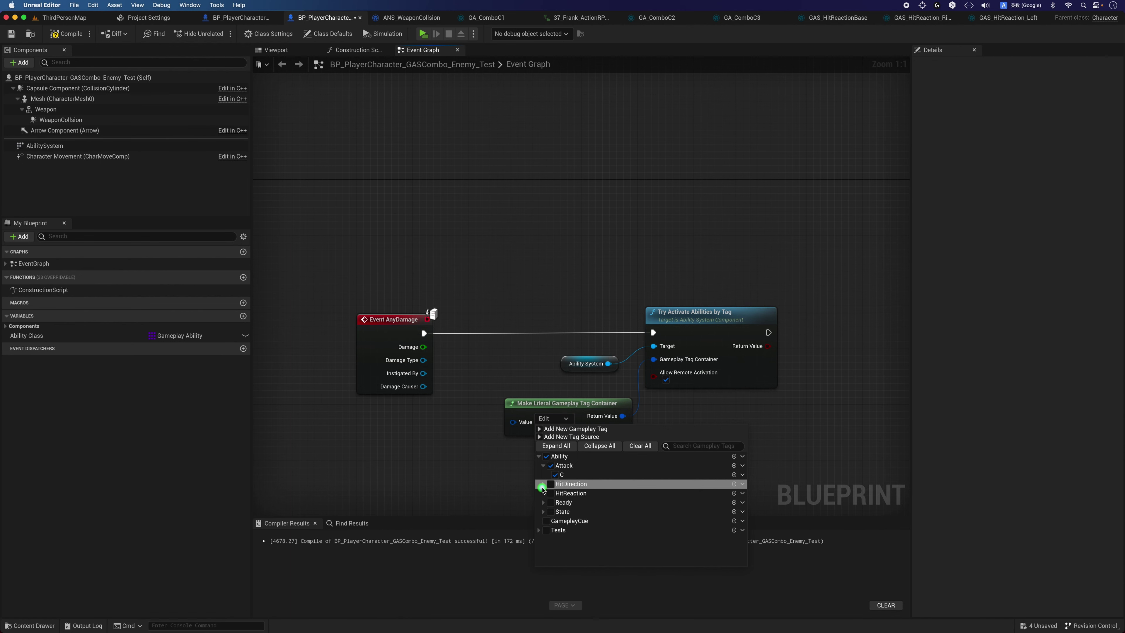
{"action": "left_click", "coordinate": [550, 492]}
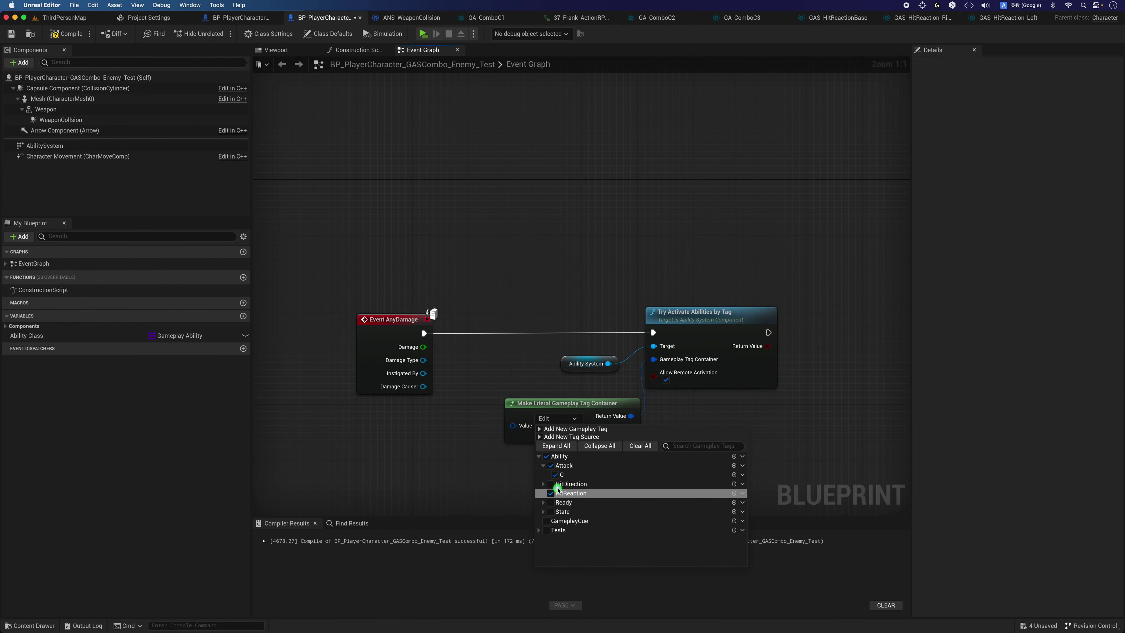
{"action": "left_click", "coordinate": [555, 474]}
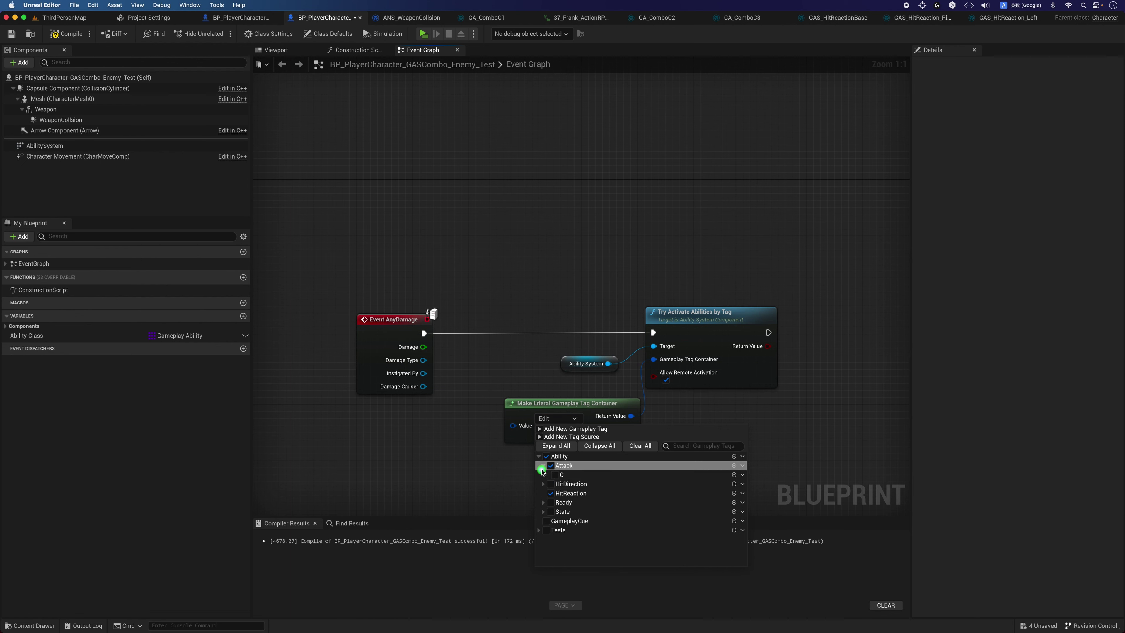
{"action": "left_click", "coordinate": [542, 468]}
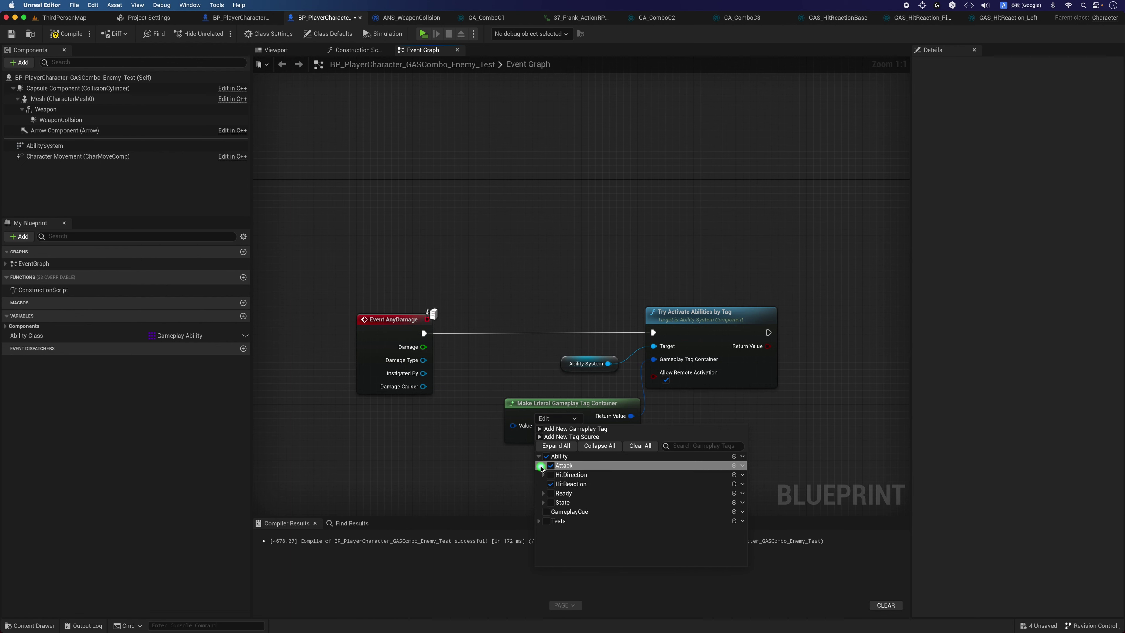
{"action": "left_click", "coordinate": [545, 466]}
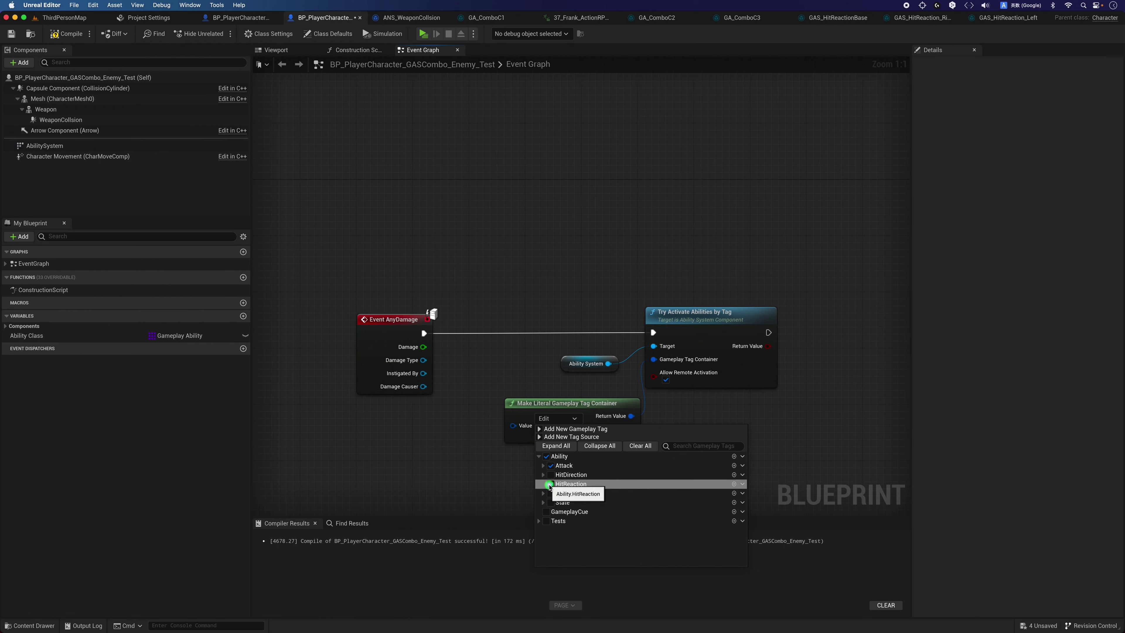
{"action": "left_click", "coordinate": [524, 491]}
{"action": "left_click", "coordinate": [516, 489]}
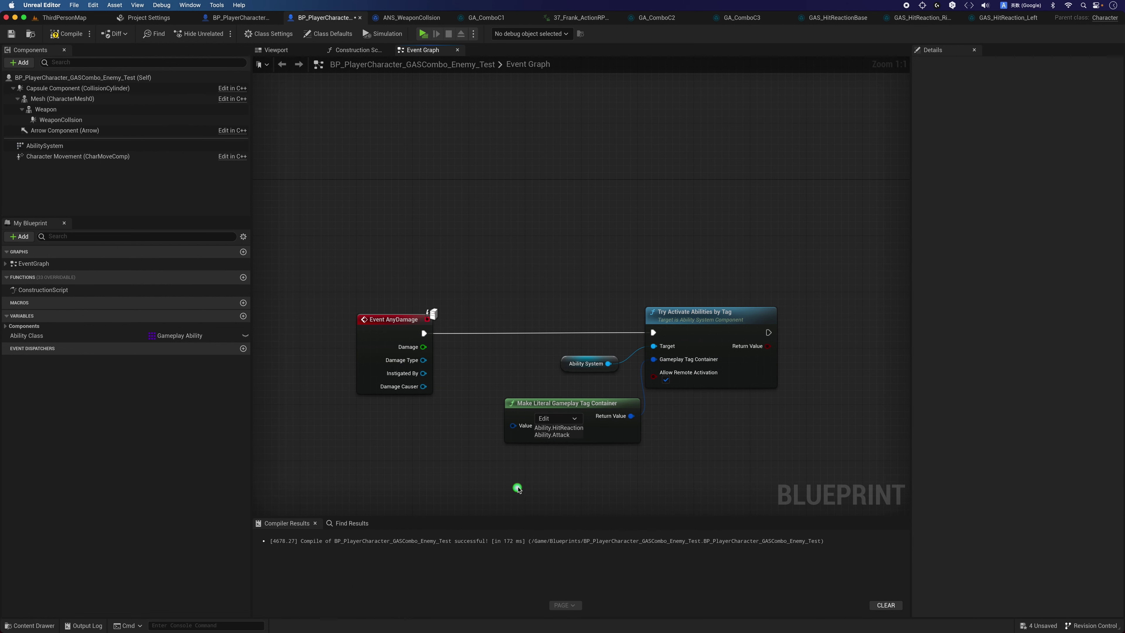
{"action": "left_click", "coordinate": [545, 419]}
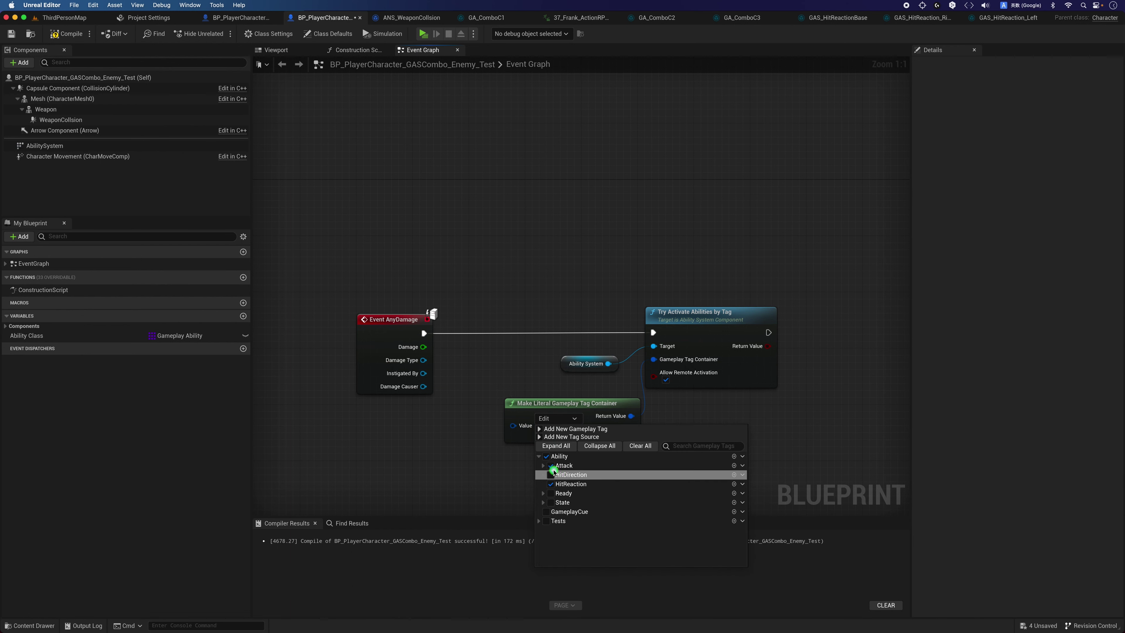
{"action": "left_click", "coordinate": [544, 468]}
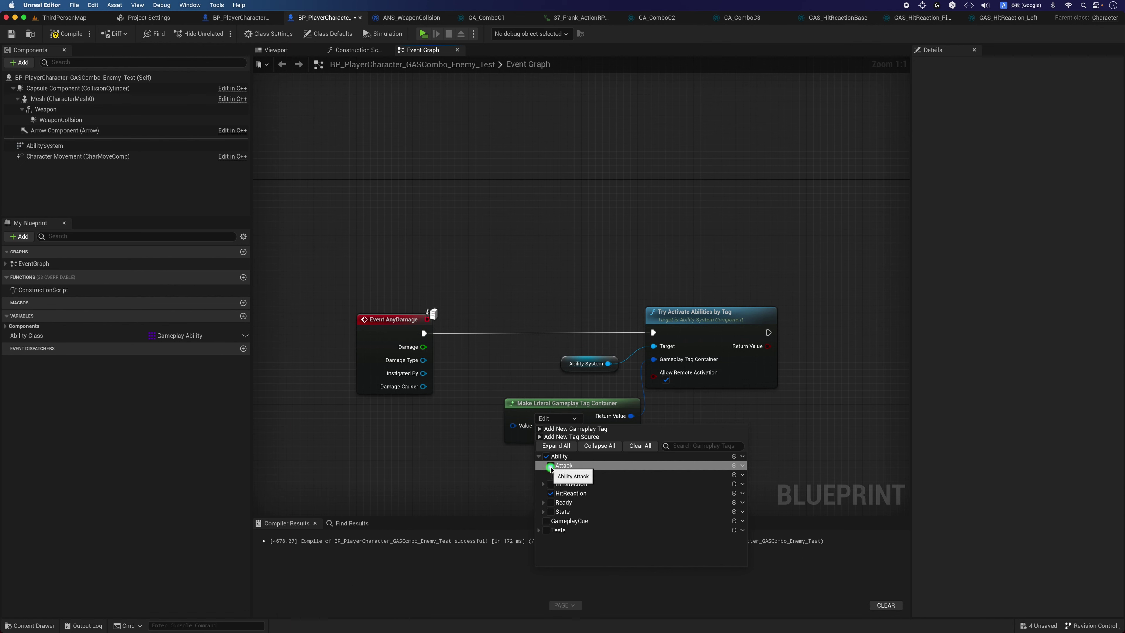
{"action": "left_click", "coordinate": [550, 466]}
{"action": "left_click", "coordinate": [506, 510]}
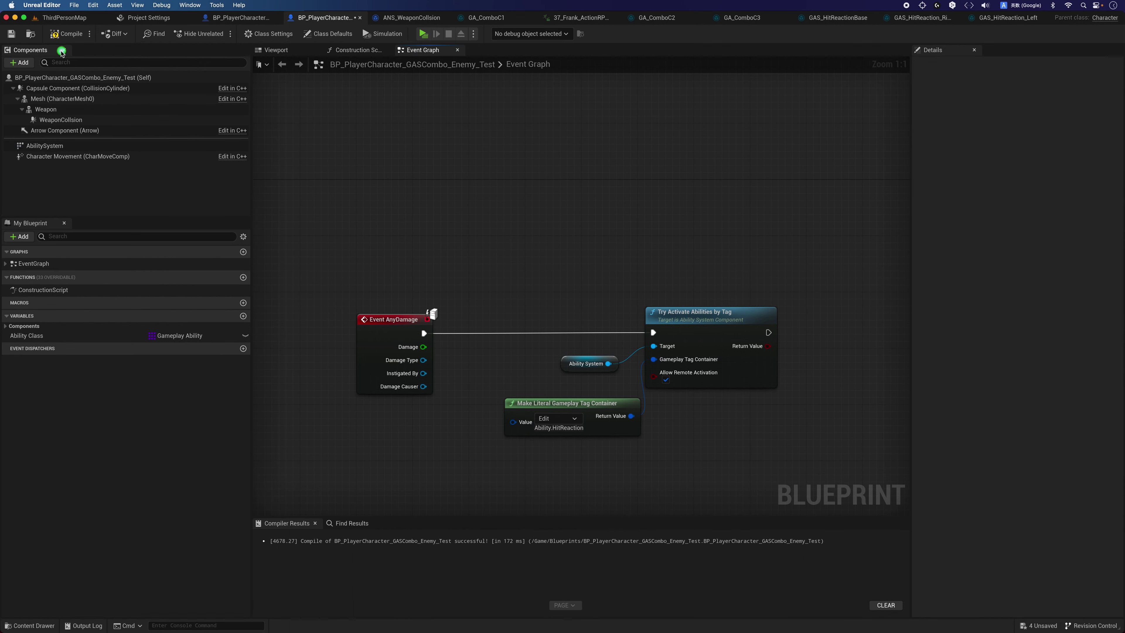
{"action": "left_click", "coordinate": [64, 33]}
- Save, then play-test the sword combo against the pink enemy twice, ending each session
{"action": "left_click", "coordinate": [12, 37]}
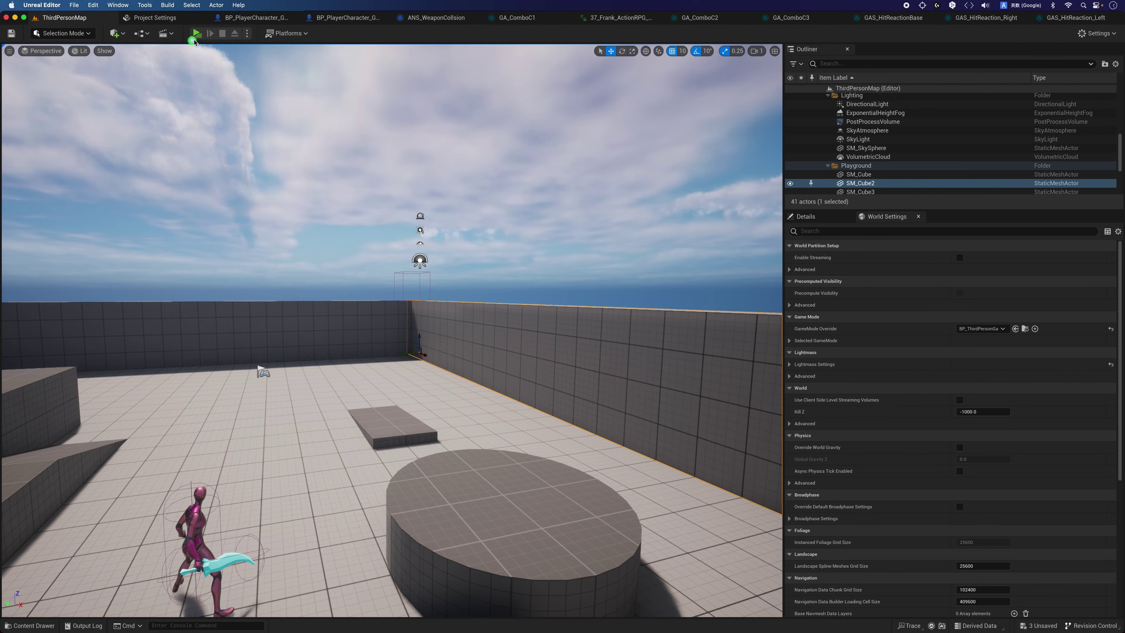
{"action": "left_click", "coordinate": [197, 33]}
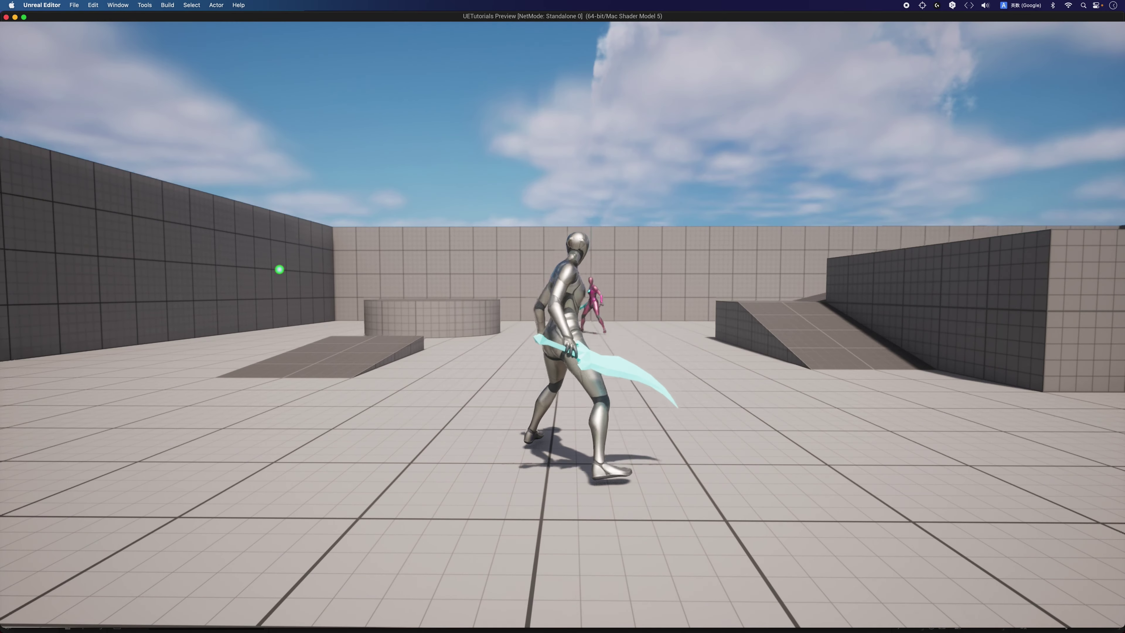
{"action": "key", "text": "w"}
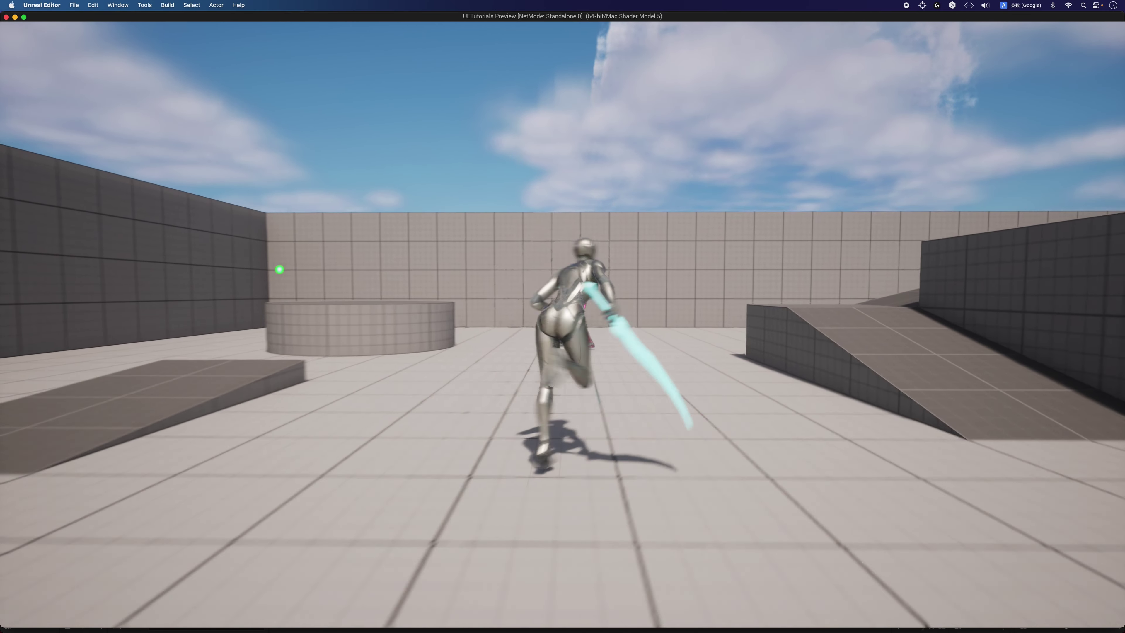
{"action": "left_click", "coordinate": [280, 269]}
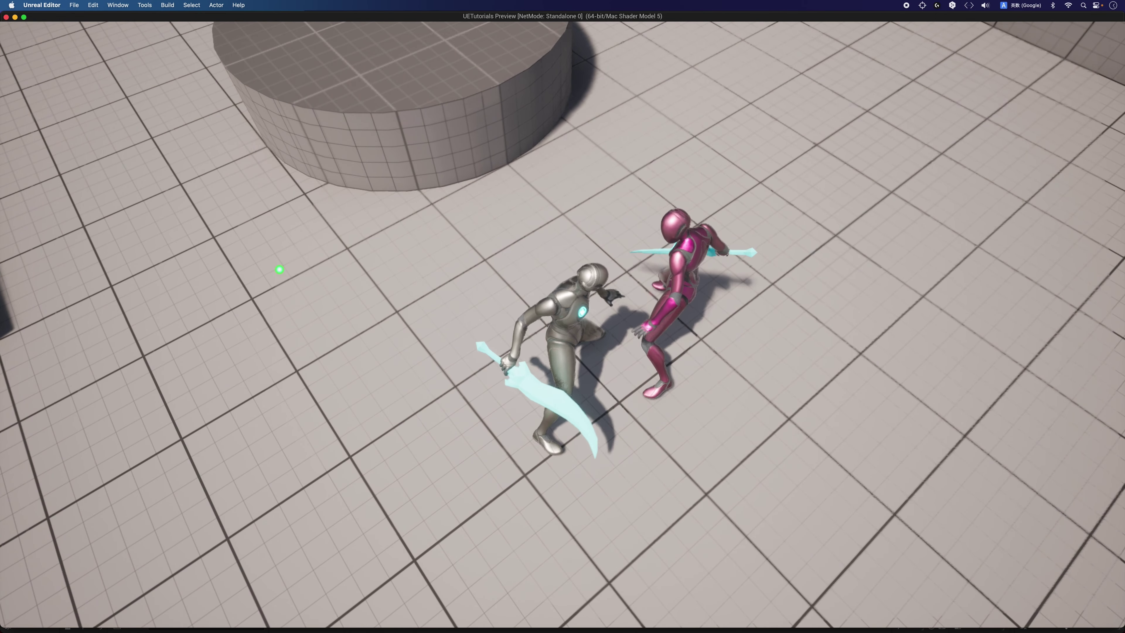
{"action": "left_click", "coordinate": [280, 270]}
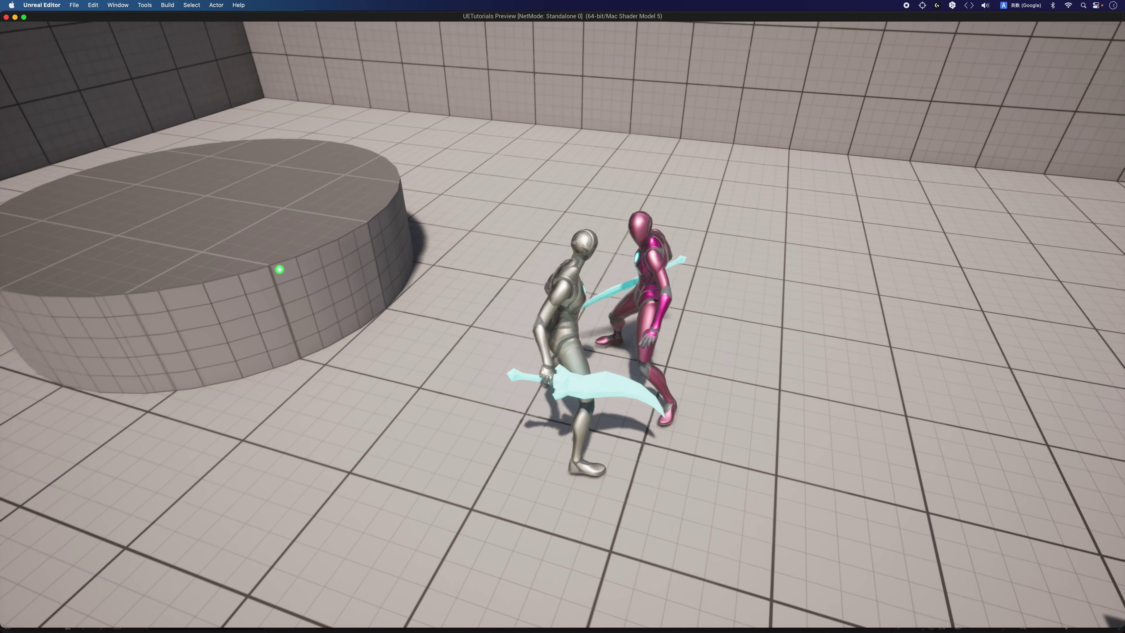
{"action": "key", "text": "Escape"}
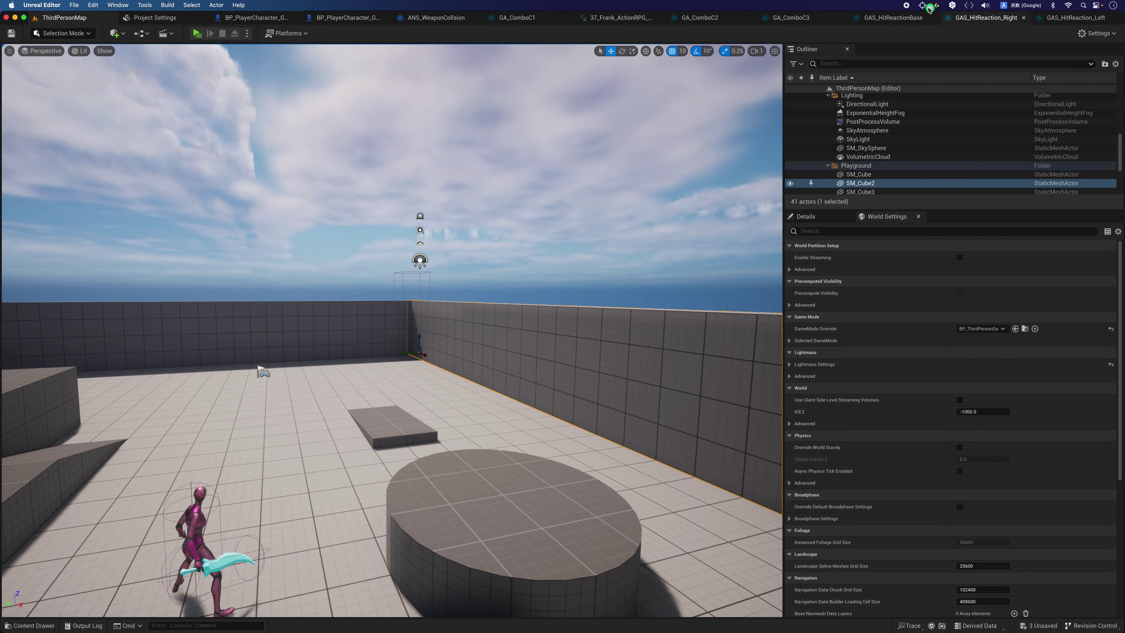
{"action": "key", "text": "alt+p"}
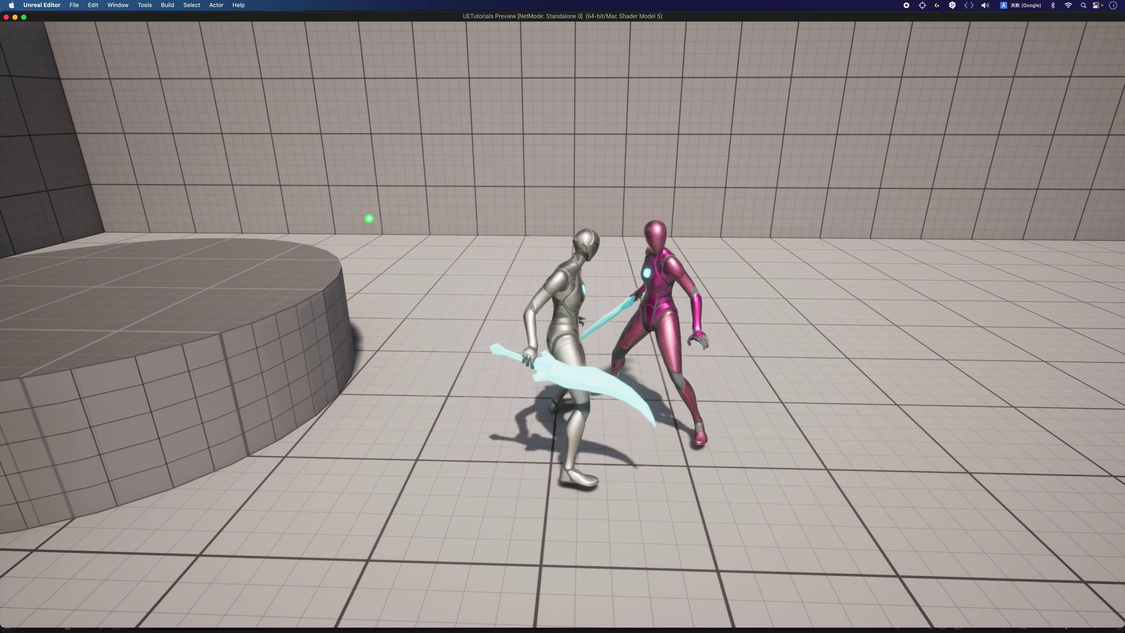
{"action": "key", "text": "Escape"}
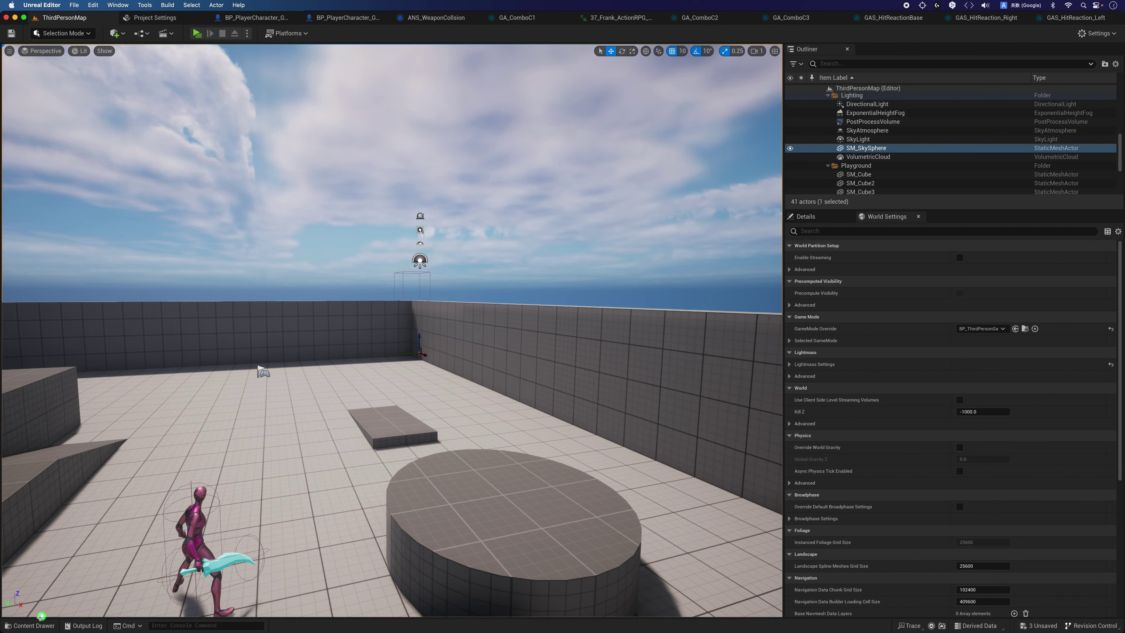
- Open GAS_HitReactionBase from the GAS folder, tidy its nodes, and save it
{"action": "left_click", "coordinate": [35, 625]}
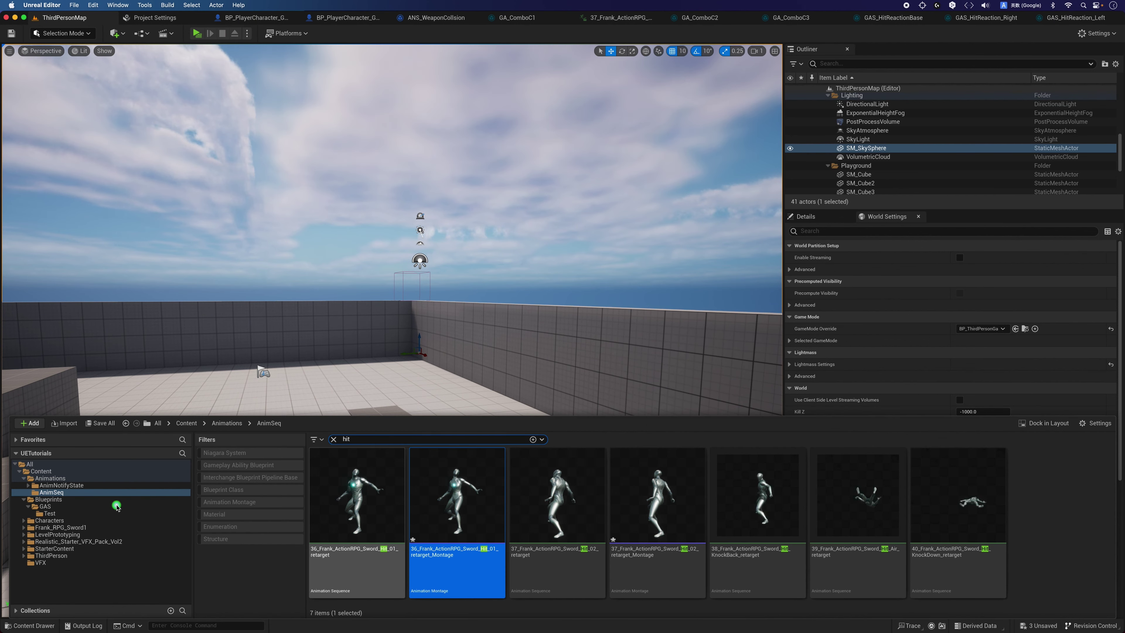
{"action": "left_click", "coordinate": [100, 505]}
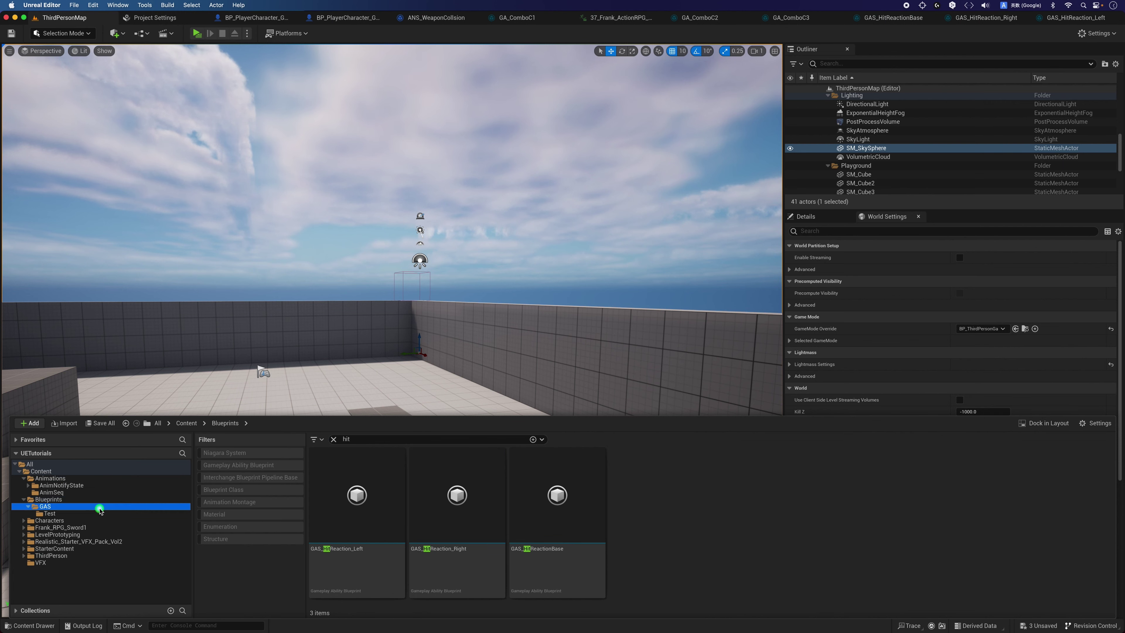
{"action": "double_click", "coordinate": [550, 492]}
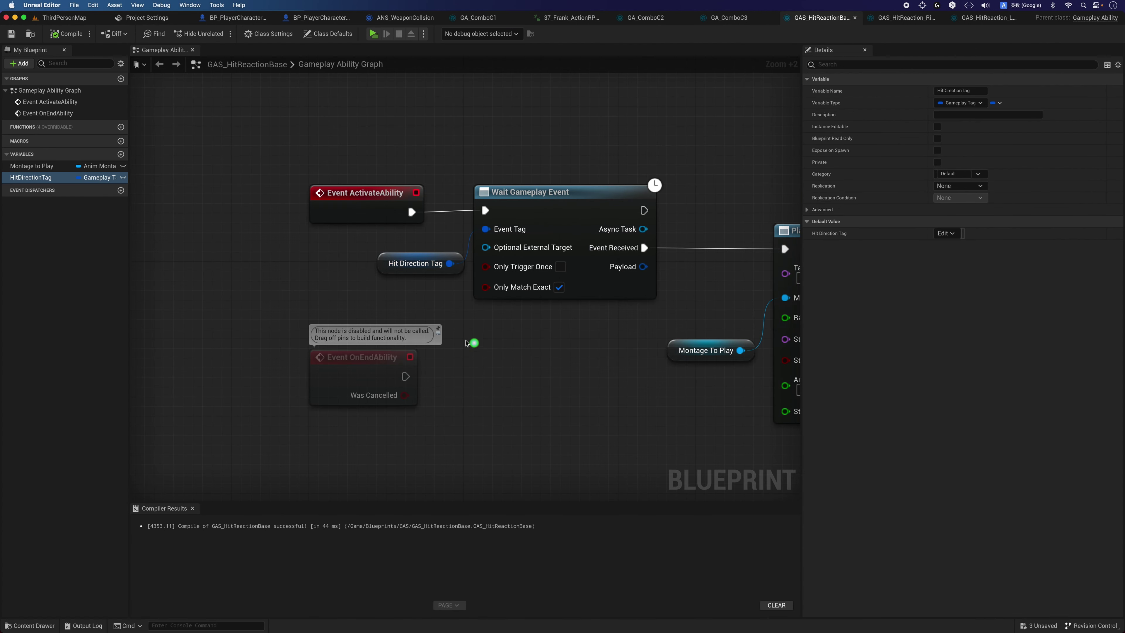
{"action": "left_click_drag", "start_coordinate": [424, 317], "coordinate": [548, 266]}
{"action": "left_click", "coordinate": [523, 192]}
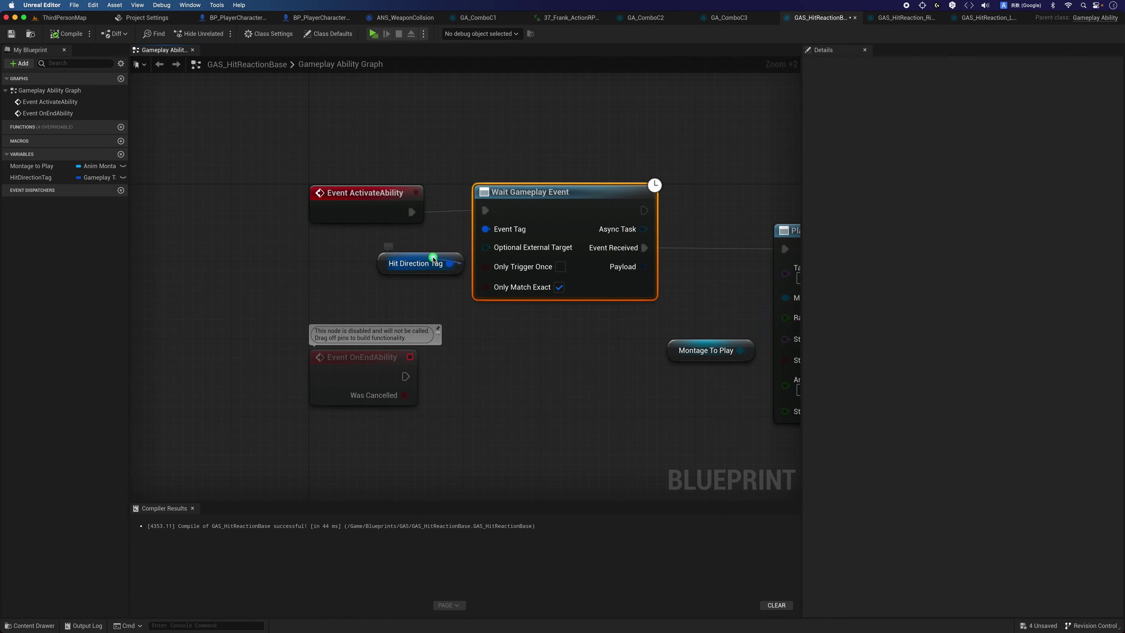
{"action": "left_click", "coordinate": [385, 288]}
{"action": "right_click_drag", "start_coordinate": [590, 348], "coordinate": [459, 357]}
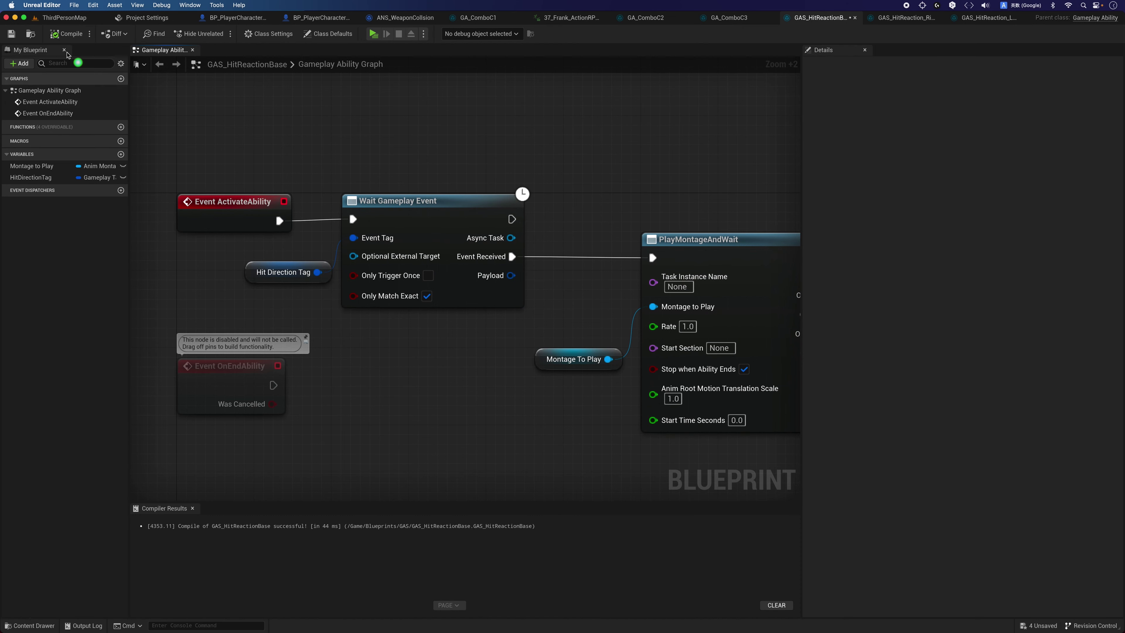
{"action": "left_click", "coordinate": [10, 36]}
- Show the Blueprints folder in the Content Drawer with the hit search filter cleared
{"action": "left_click", "coordinate": [44, 624]}
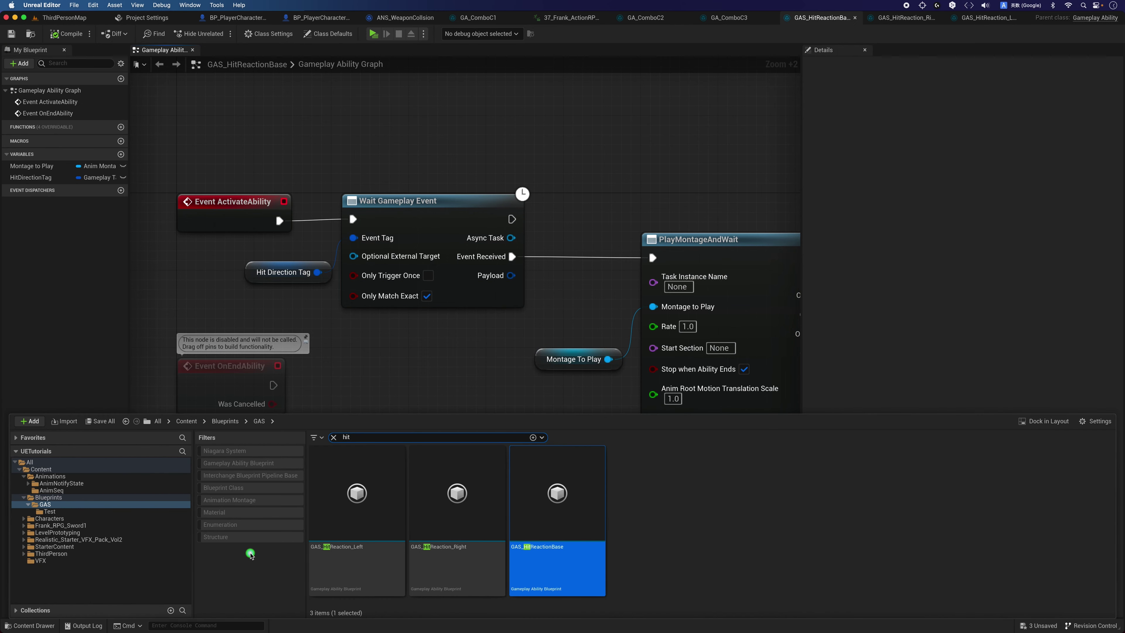
{"action": "left_click", "coordinate": [95, 497]}
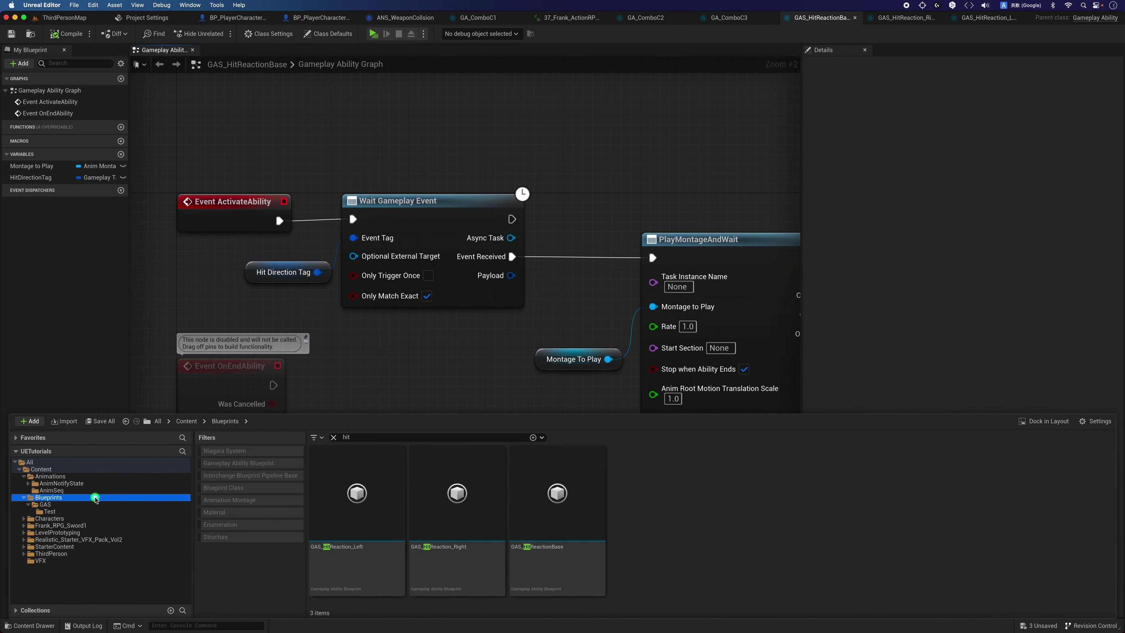
{"action": "left_click", "coordinate": [333, 437]}
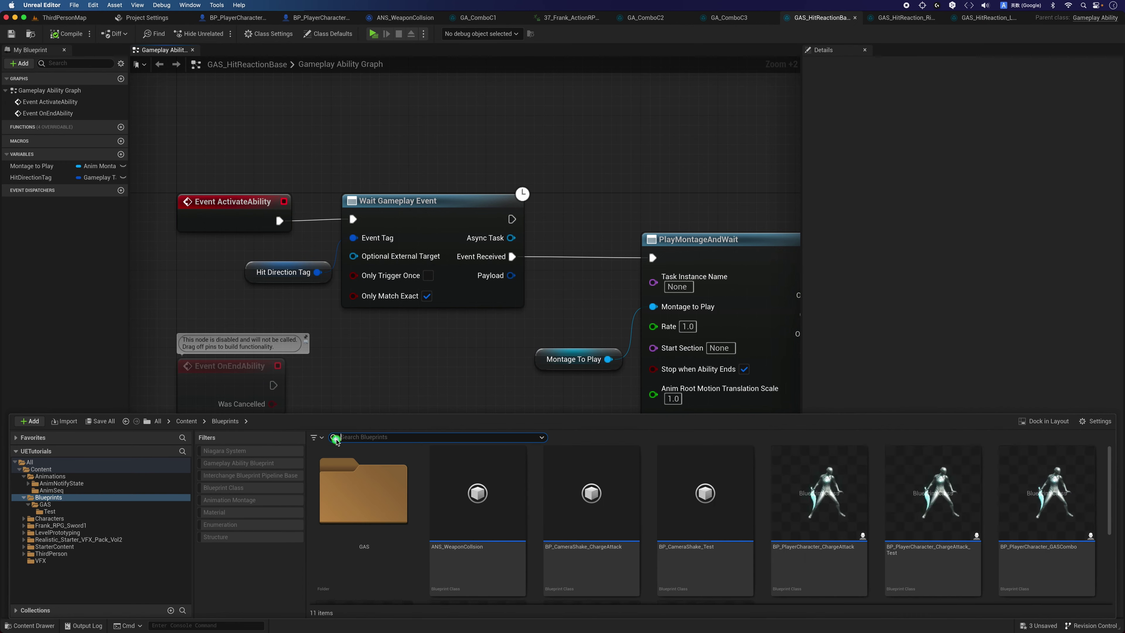
{"action": "scroll", "coordinate": [552, 534], "scroll_direction": "down", "scroll_amount": 3}
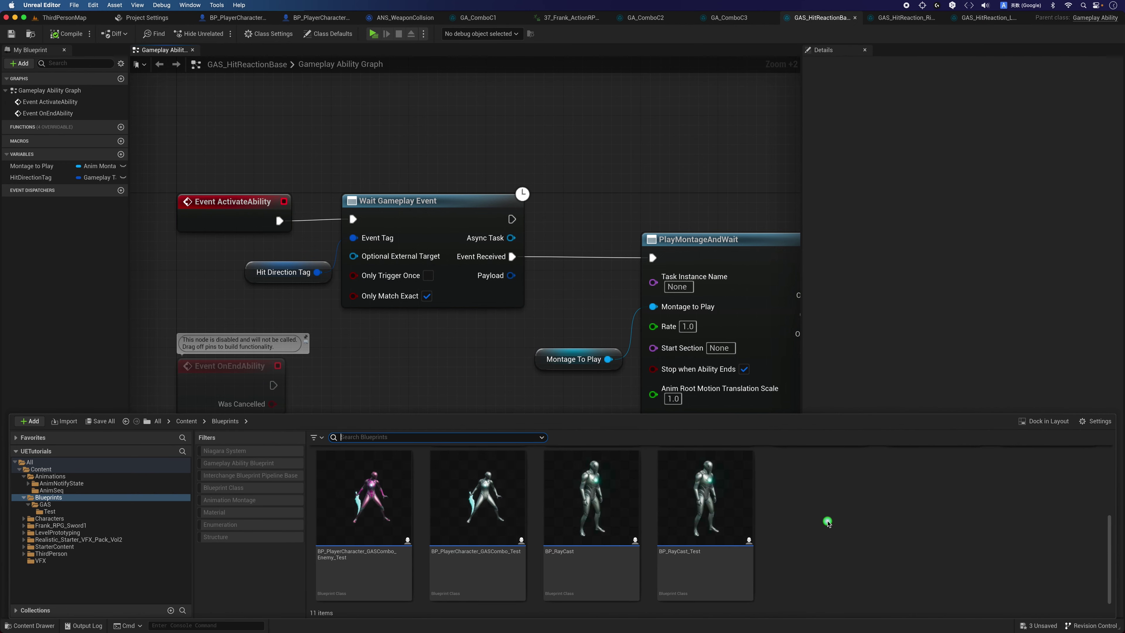
{"action": "scroll", "coordinate": [827, 522], "scroll_direction": "up", "scroll_amount": 3}
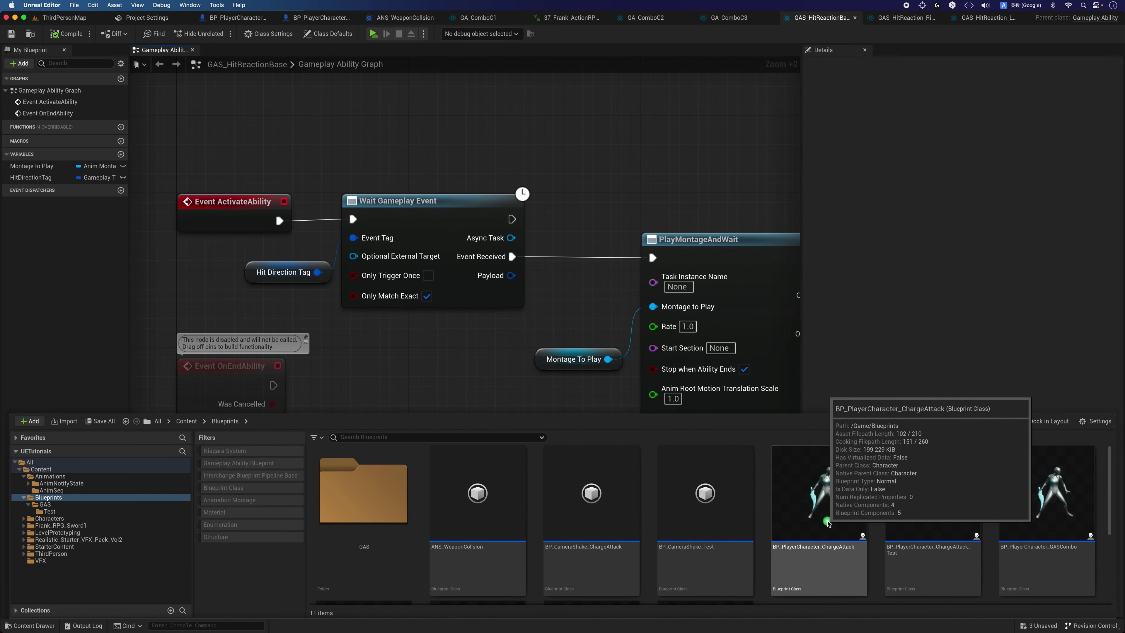
{"action": "scroll", "coordinate": [827, 523], "scroll_direction": "down", "scroll_amount": 3}
- Create a new Blueprint Class with AnimNotifyState as its parent
{"action": "right_click", "coordinate": [816, 517]}
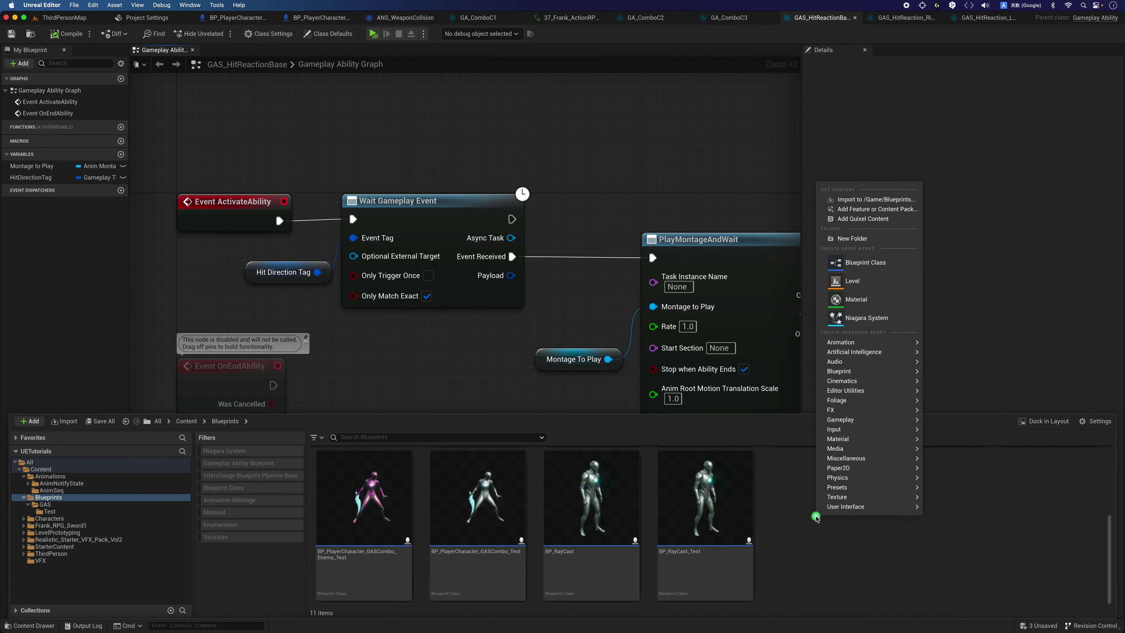
{"action": "mouse_move", "coordinate": [861, 383]}
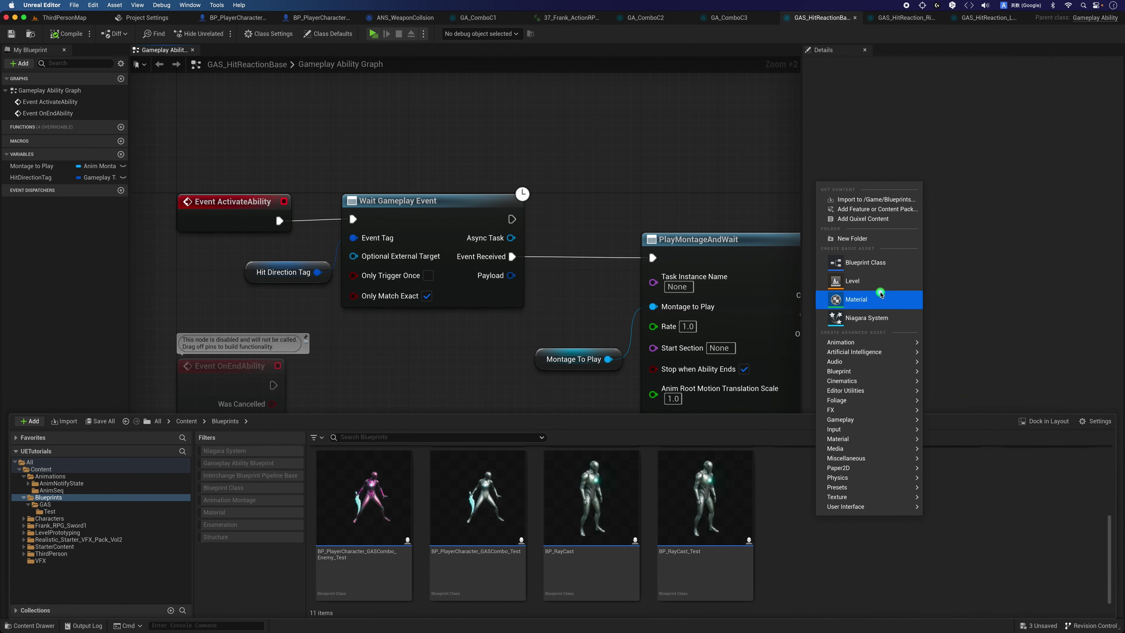
{"action": "left_click", "coordinate": [862, 263]}
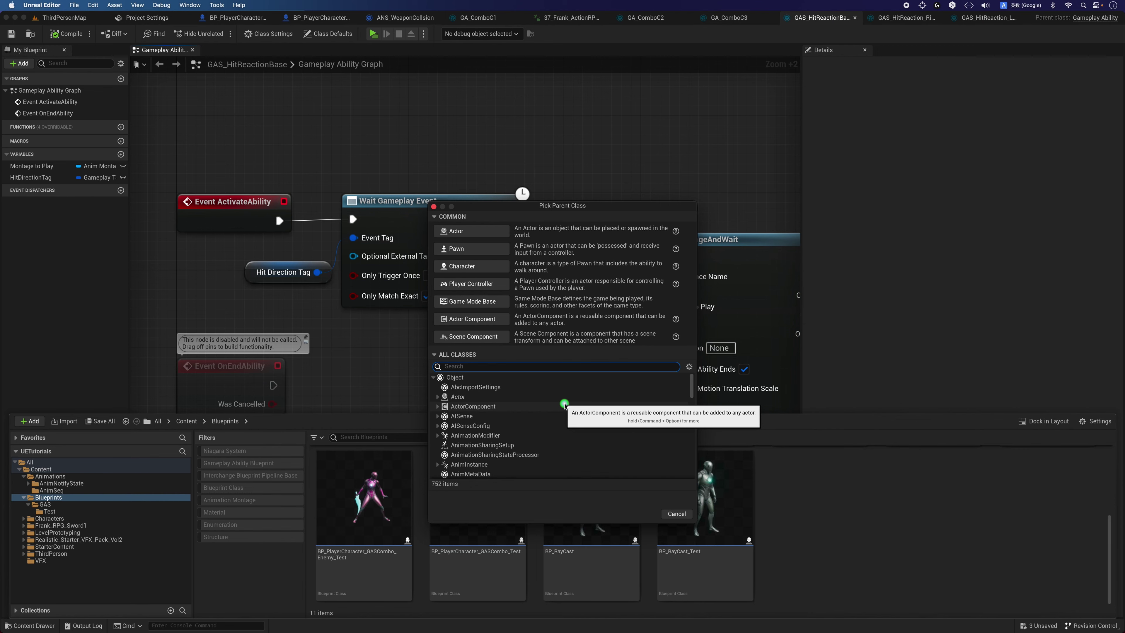
{"action": "type", "text": "anim notify sta"}
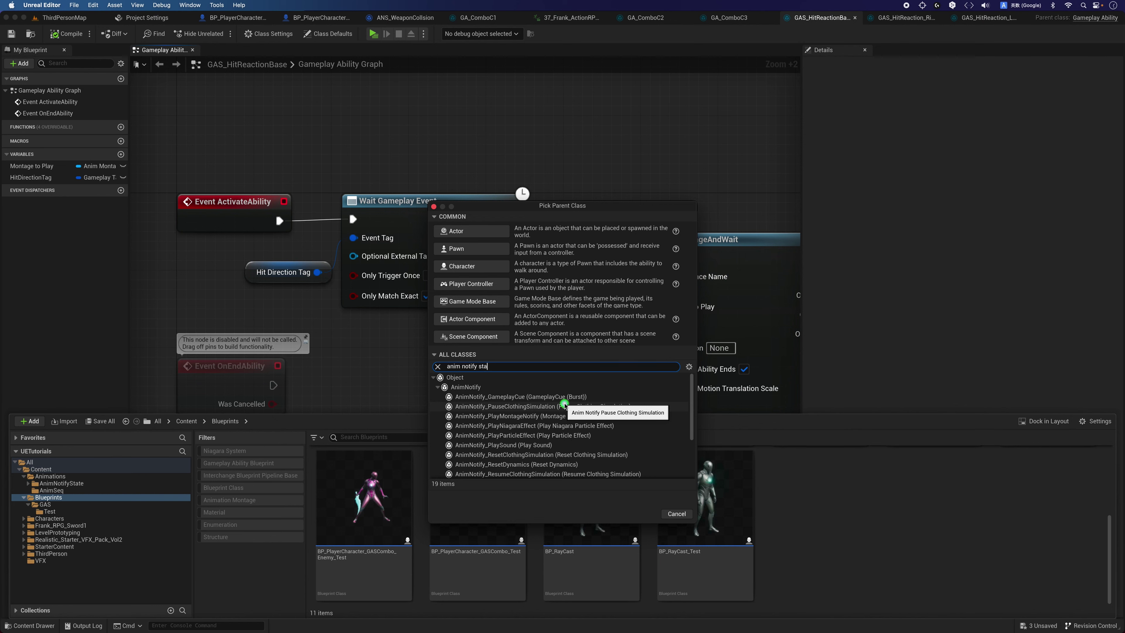
{"action": "type", "text": "te"}
{"action": "left_click", "coordinate": [536, 387]}
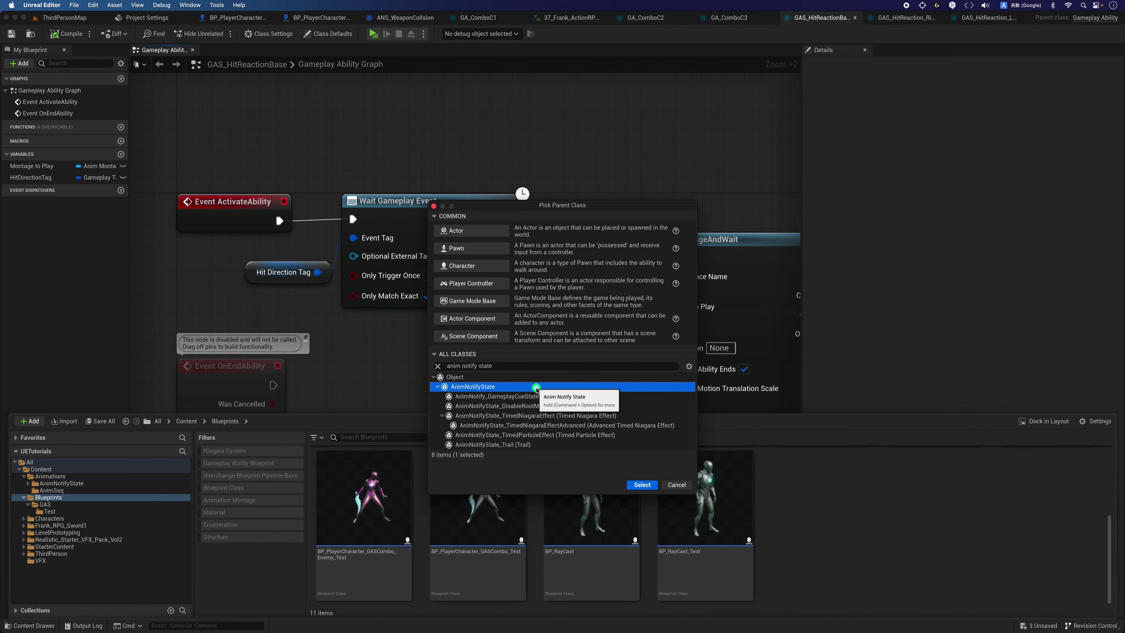
{"action": "left_click", "coordinate": [637, 484]}
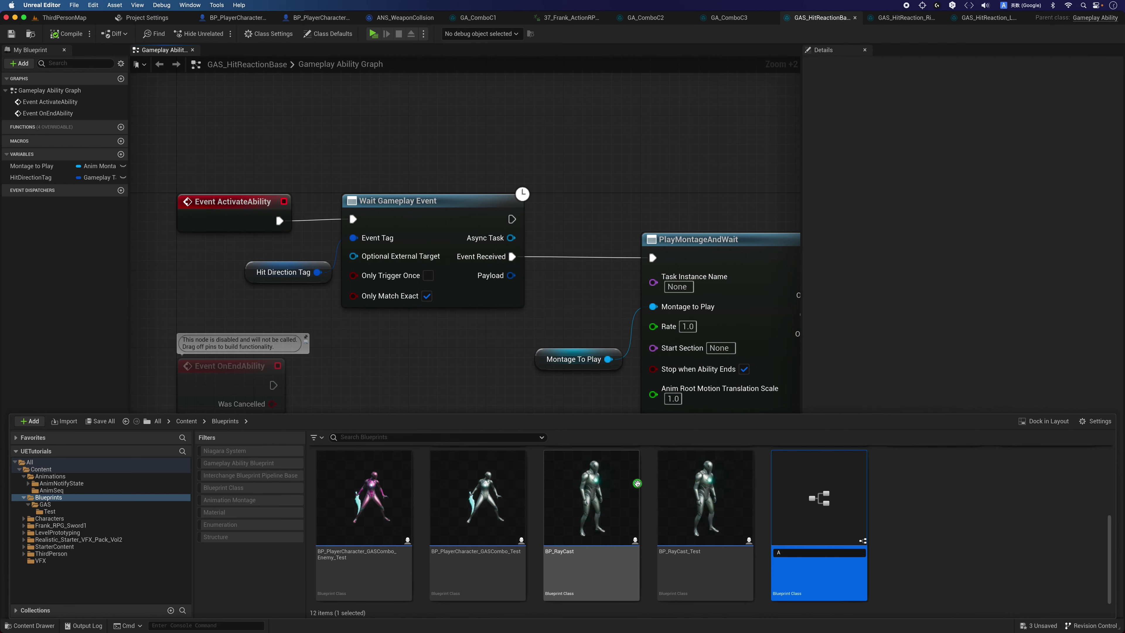
- Name the new notify blueprint ANS_HitDirection and open it
{"action": "type", "text": "AN"}
{"action": "key", "text": "Return"}
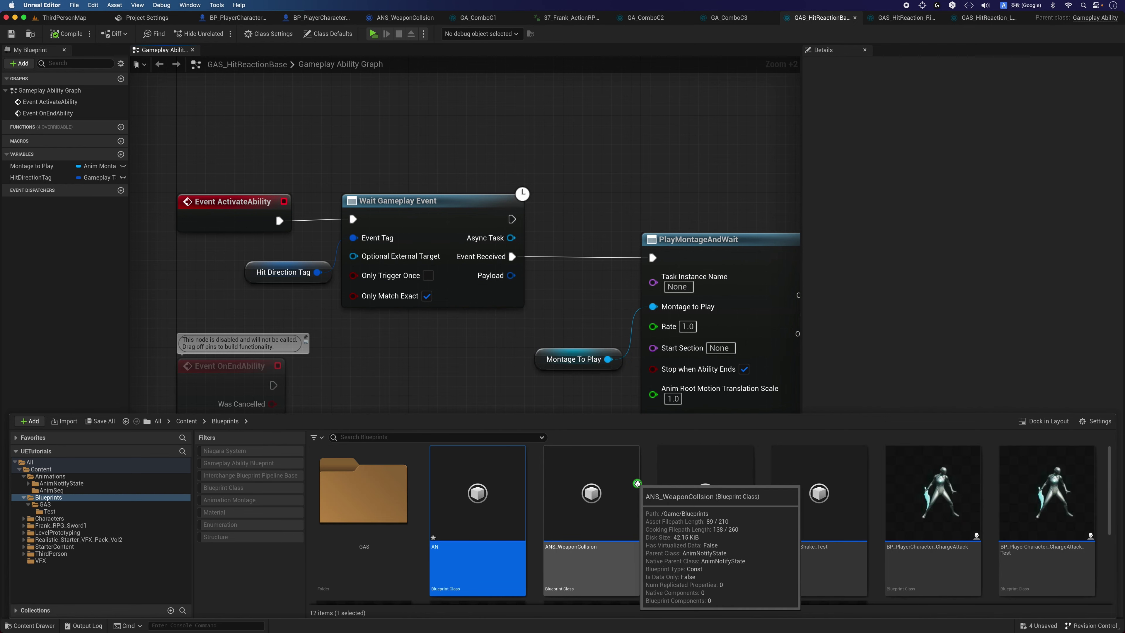
{"action": "left_click", "coordinate": [471, 546]}
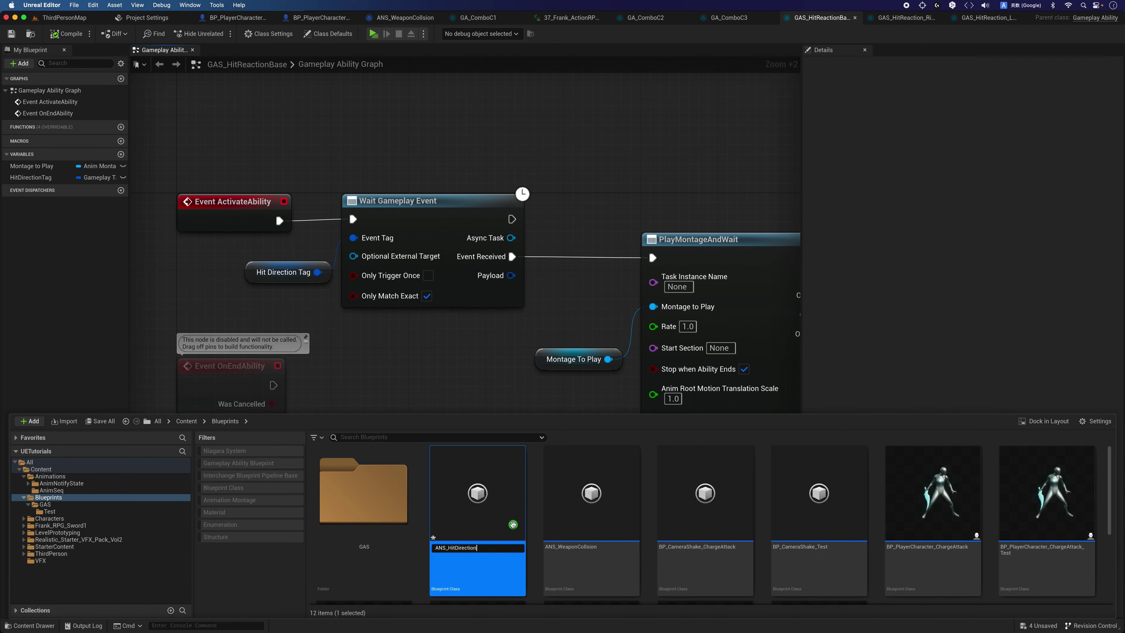
{"action": "key", "text": "Return"}
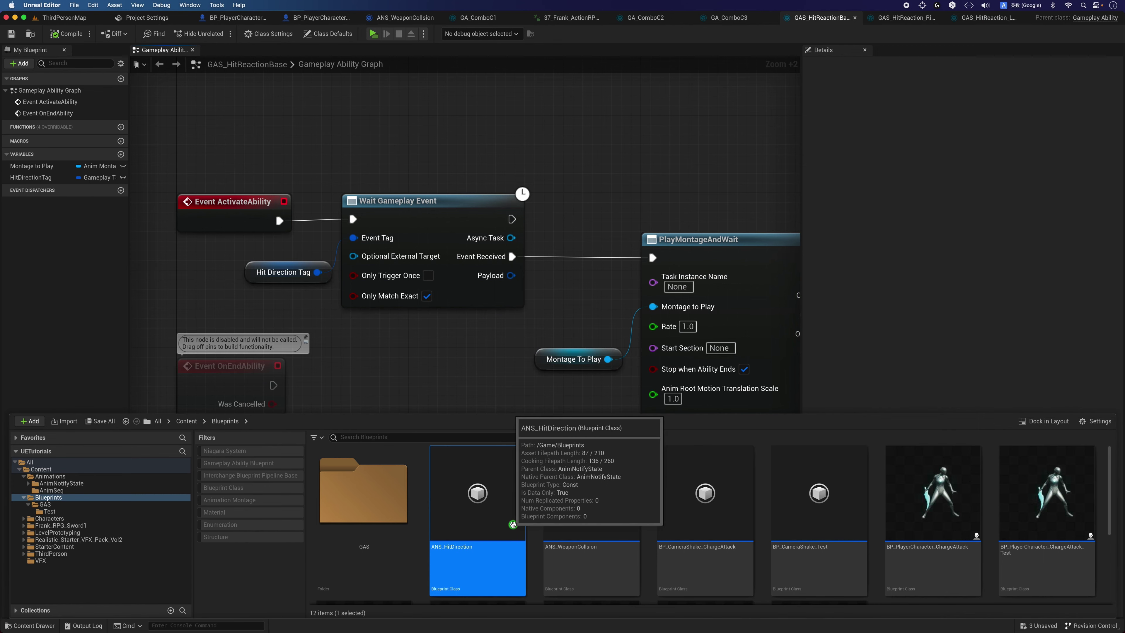
{"action": "double_click", "coordinate": [512, 524]}
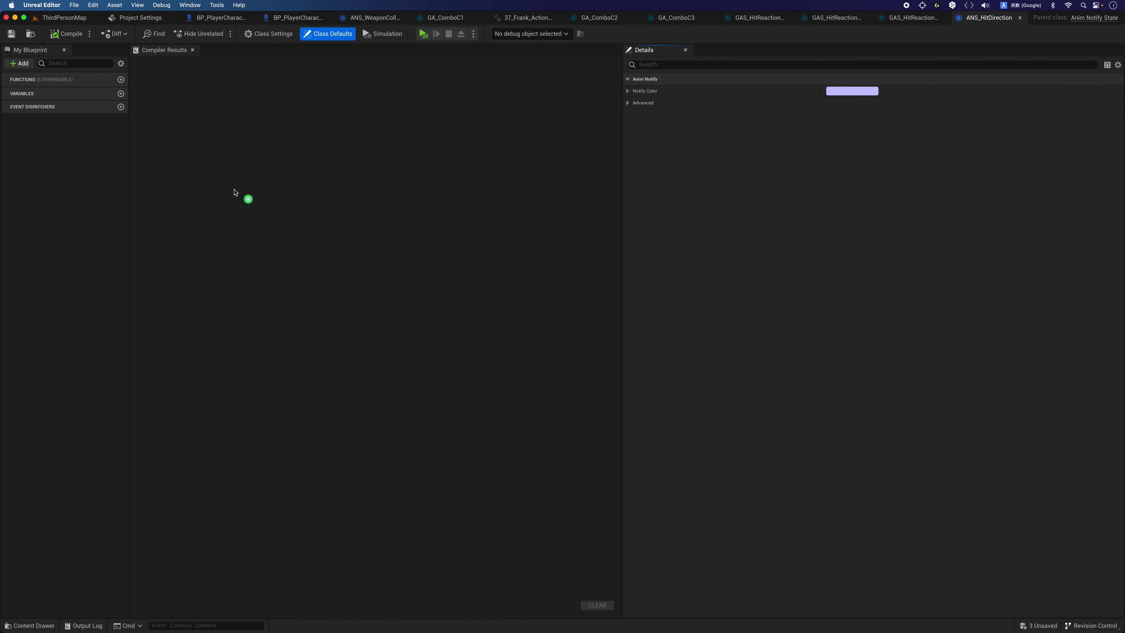
- Override Received Notify Tick and move the Return Node right so its wire runs straight
{"action": "left_click", "coordinate": [87, 80]}
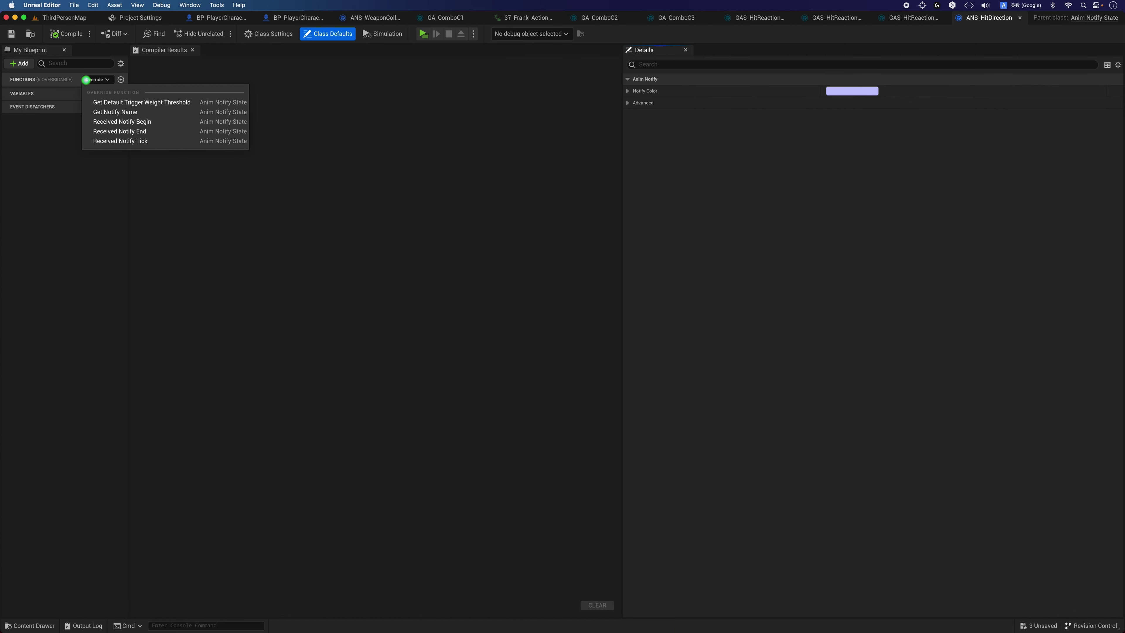
{"action": "left_click", "coordinate": [147, 141]}
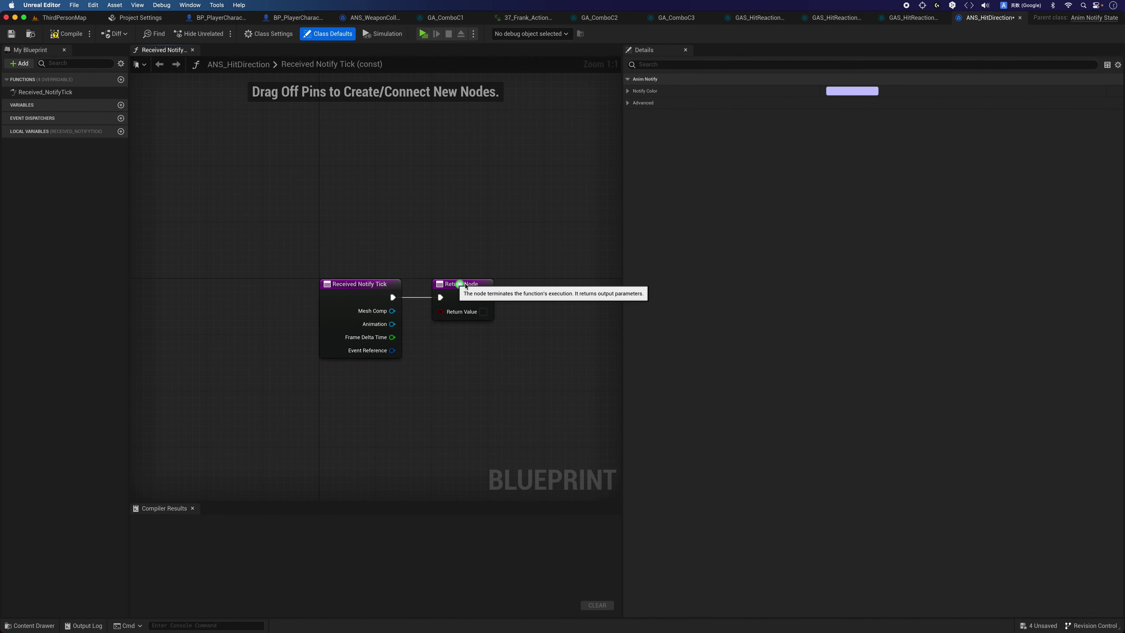
{"action": "left_click_drag", "start_coordinate": [464, 284], "coordinate": [577, 277]}
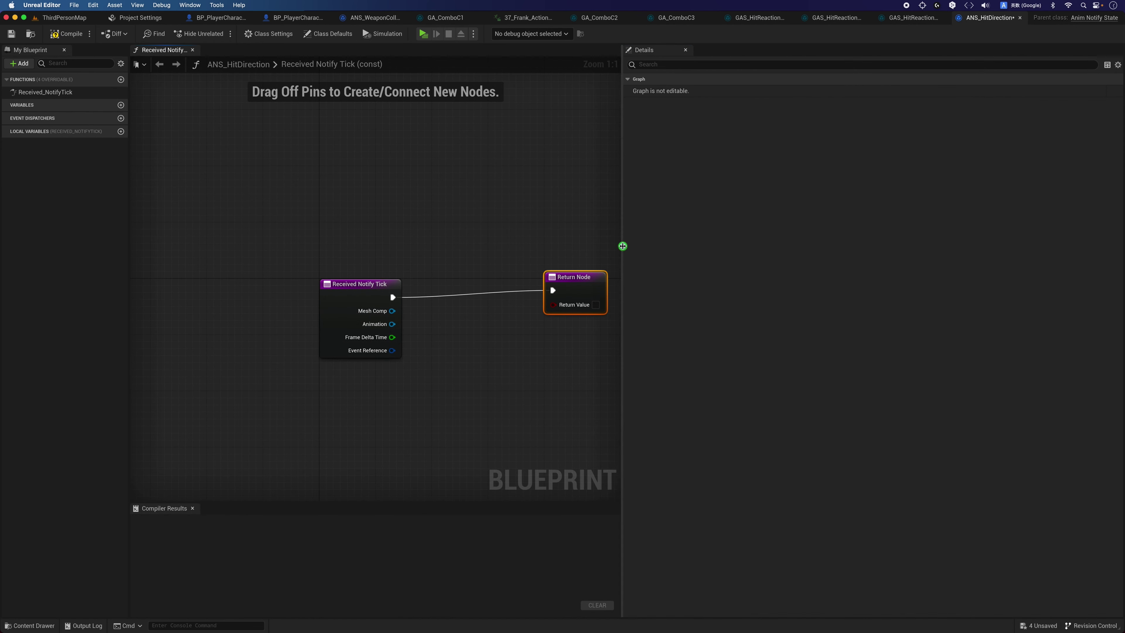
{"action": "left_click_drag", "start_coordinate": [624, 247], "coordinate": [848, 230]}
{"action": "left_click_drag", "start_coordinate": [591, 282], "coordinate": [725, 289]}
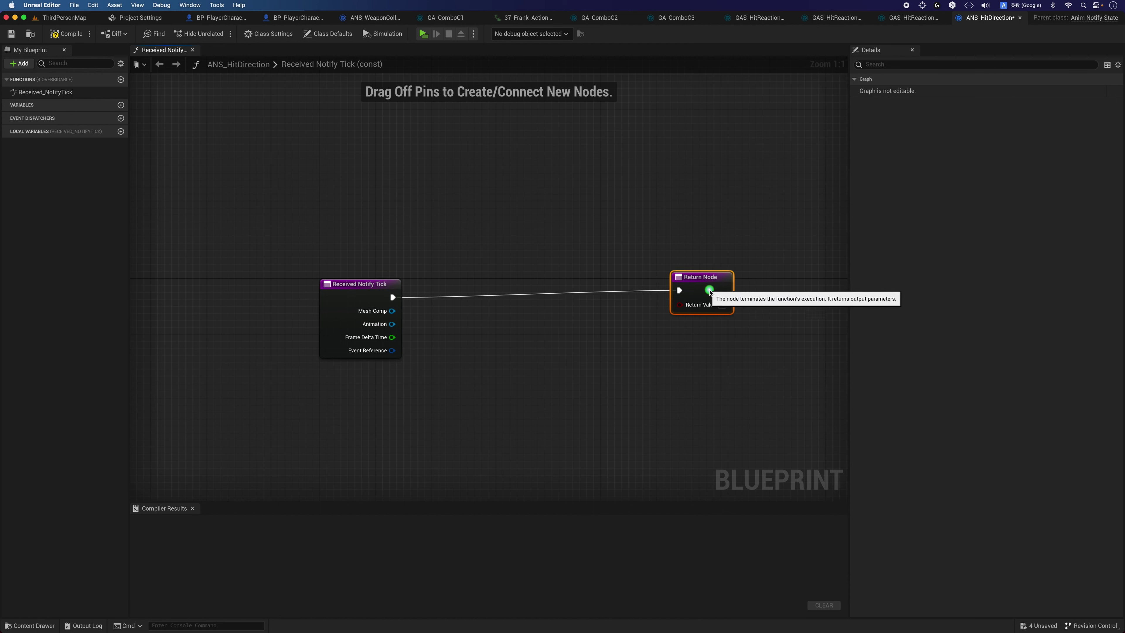
{"action": "left_click", "coordinate": [522, 327]}
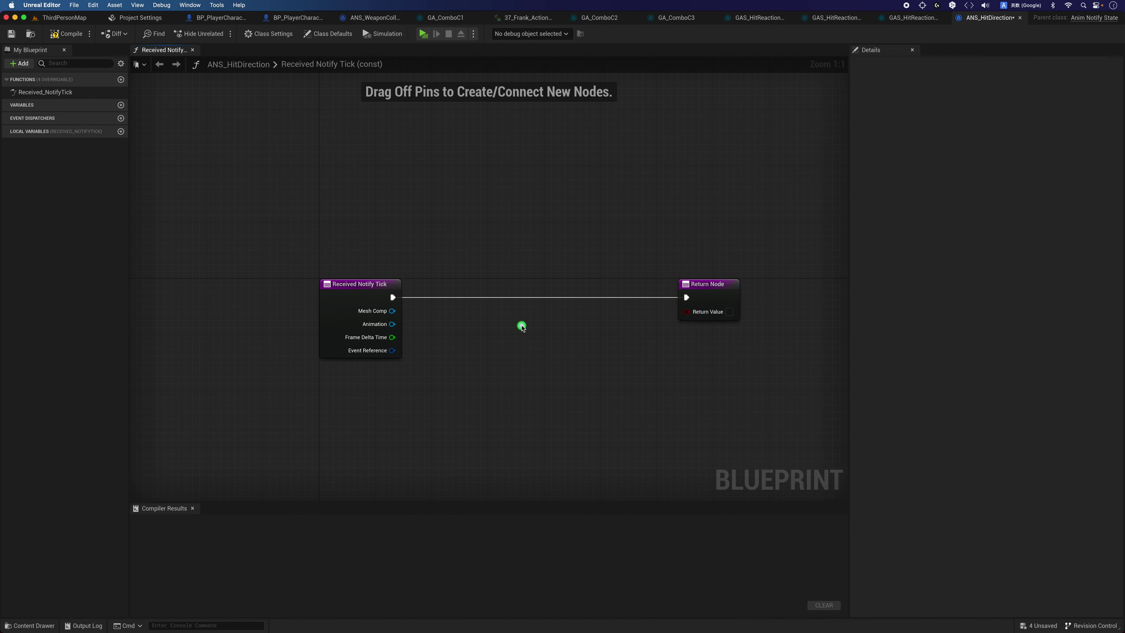
{"action": "scroll", "coordinate": [521, 327], "scroll_direction": "up", "scroll_amount": 2}
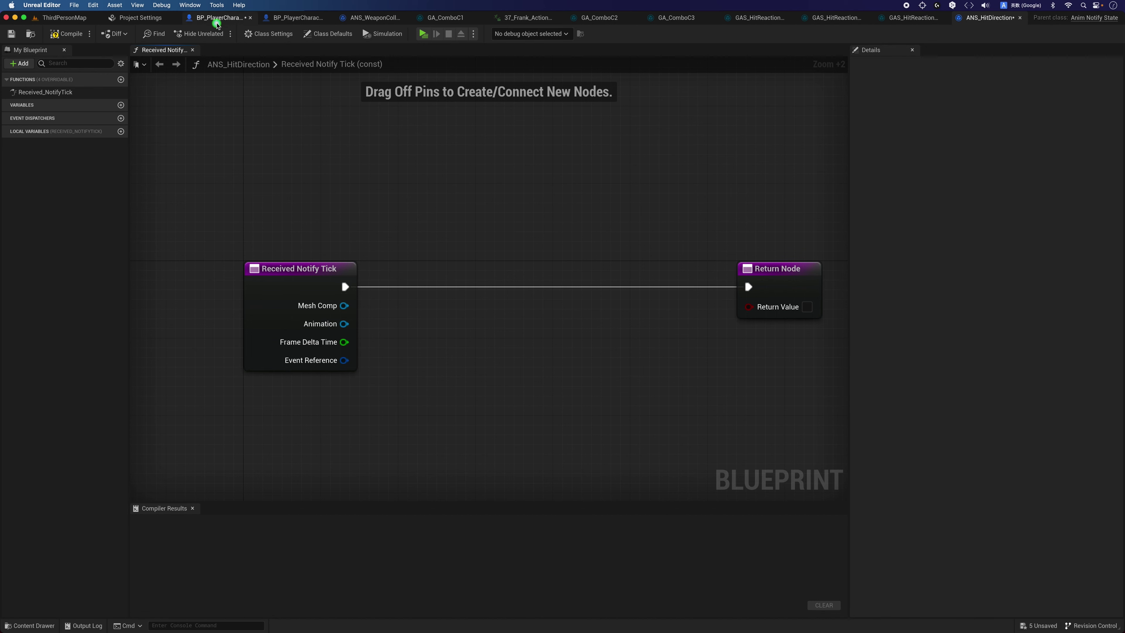
- In BP_PlayerCharacter_GASCombo, promote the overlap's Other Actor pin to a new HitActor variable
{"action": "left_click", "coordinate": [218, 22]}
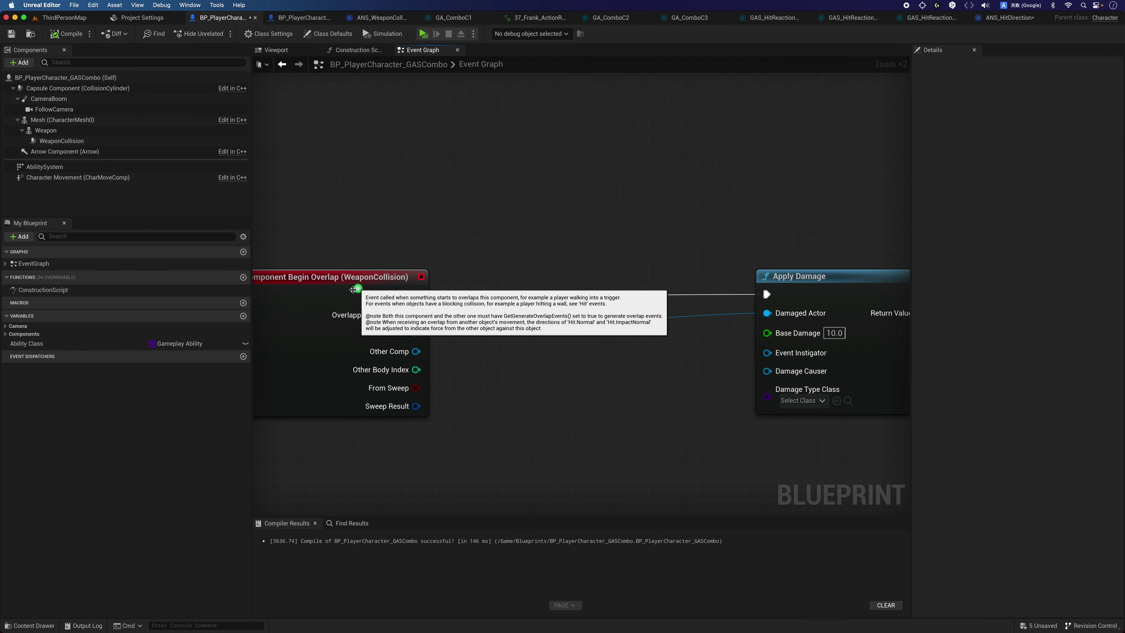
{"action": "left_click_drag", "start_coordinate": [353, 289], "coordinate": [480, 311]}
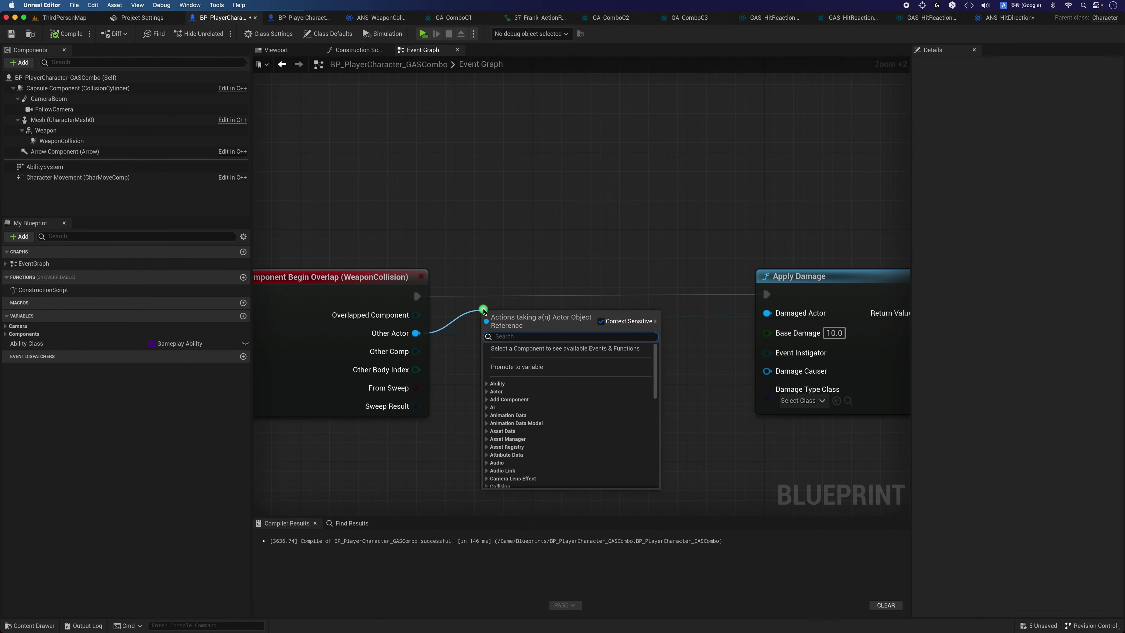
{"action": "left_click", "coordinate": [512, 367]}
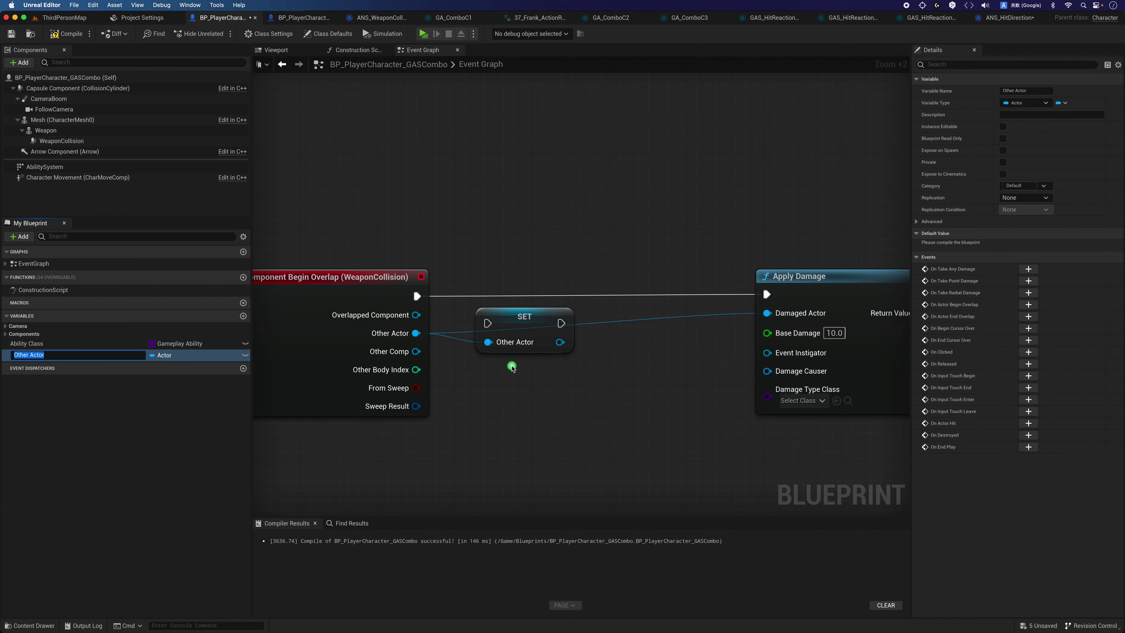
{"action": "type", "text": "Hit"}
{"action": "key", "text": "Return"}
- Wire the overlap event's execution into the SET HitActor node and move it near the event
{"action": "left_click_drag", "start_coordinate": [488, 323], "coordinate": [420, 300]}
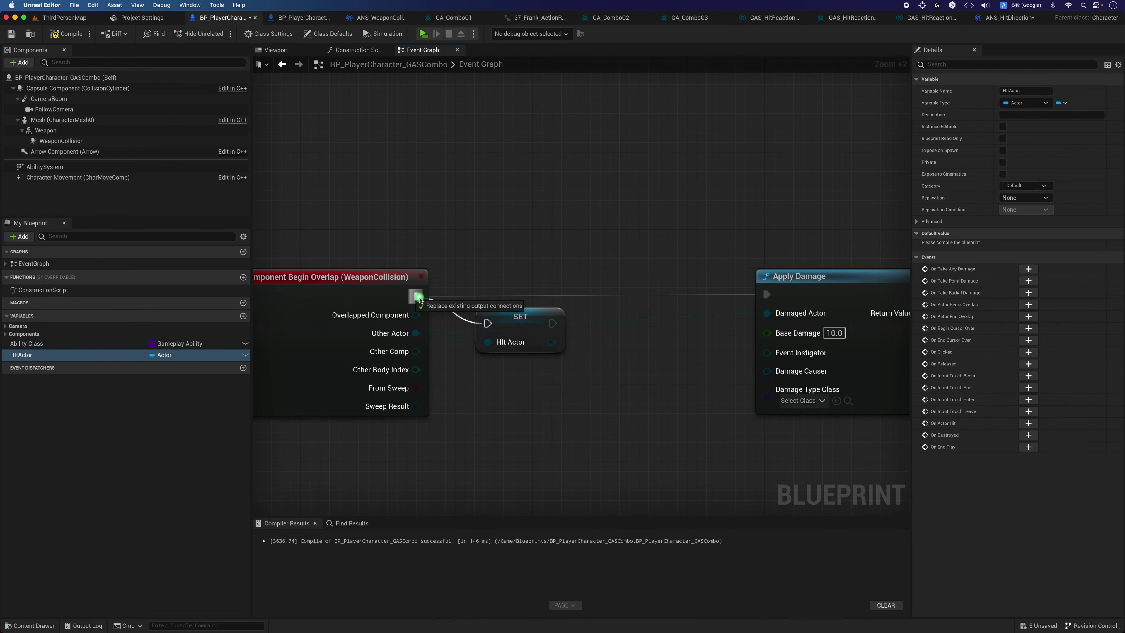
{"action": "mouse_move", "coordinate": [536, 322]}
{"action": "left_mouse_down"}
{"action": "mouse_move", "coordinate": [526, 293]}
{"action": "mouse_move", "coordinate": [776, 296]}
{"action": "mouse_move", "coordinate": [542, 313]}
{"action": "left_mouse_up"}
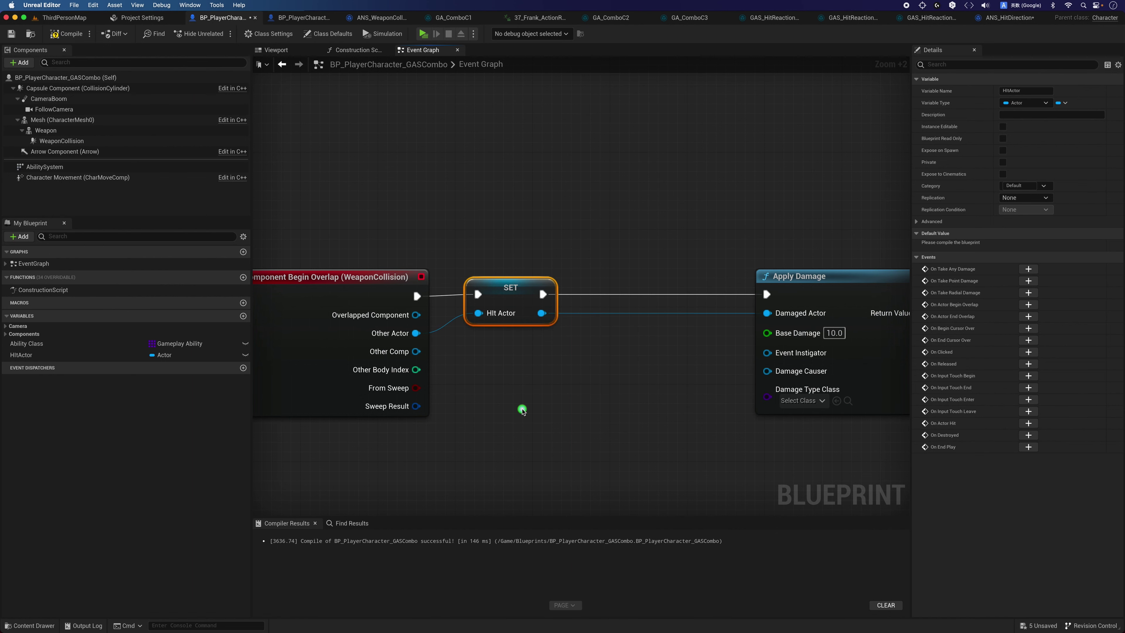
{"action": "left_click", "coordinate": [522, 409]}
- Add a Blueprint Enumeration in the Blueprints folder and name it Enum_HitDirection
{"action": "left_click", "coordinate": [30, 625]}
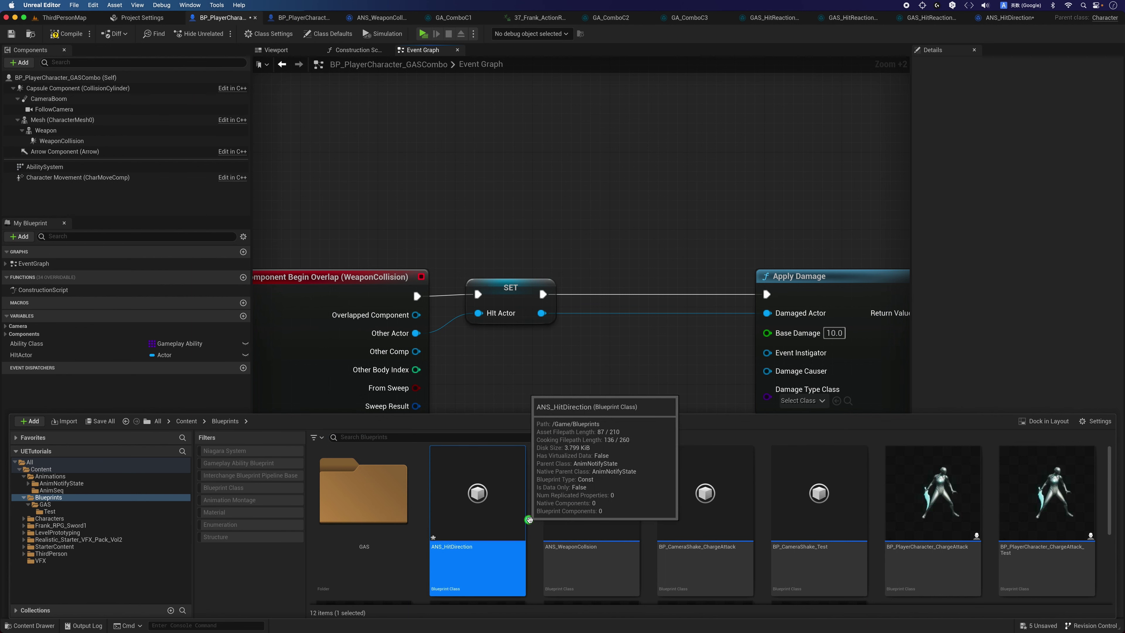
{"action": "scroll", "coordinate": [529, 517], "scroll_direction": "down", "scroll_amount": 3}
{"action": "left_click", "coordinate": [899, 531]}
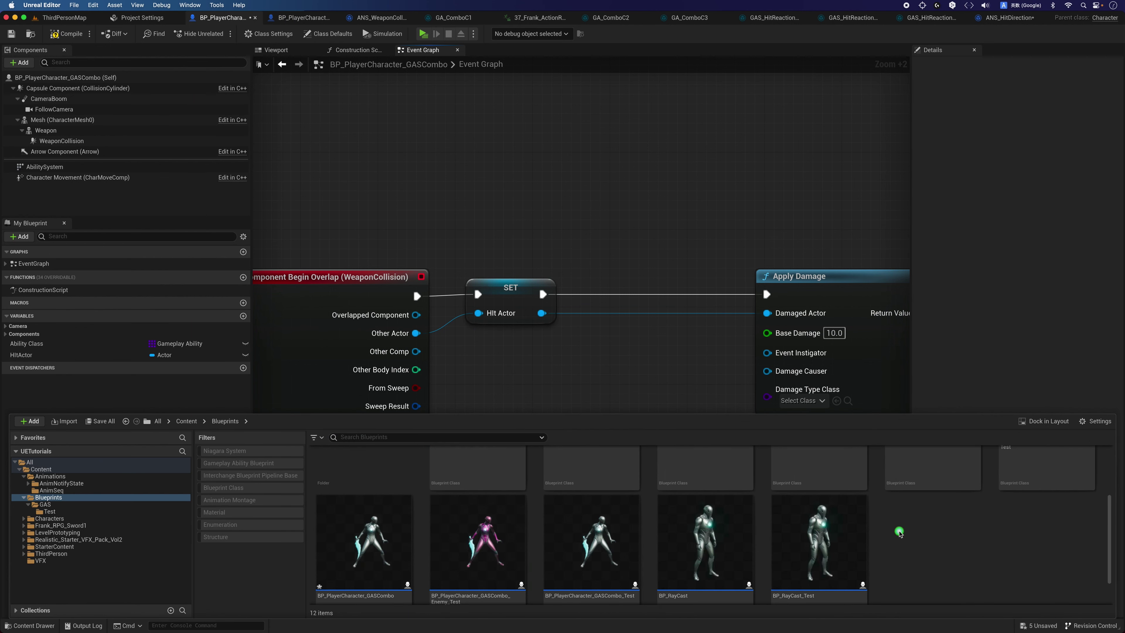
{"action": "right_click", "coordinate": [899, 532]}
{"action": "mouse_move", "coordinate": [958, 389]}
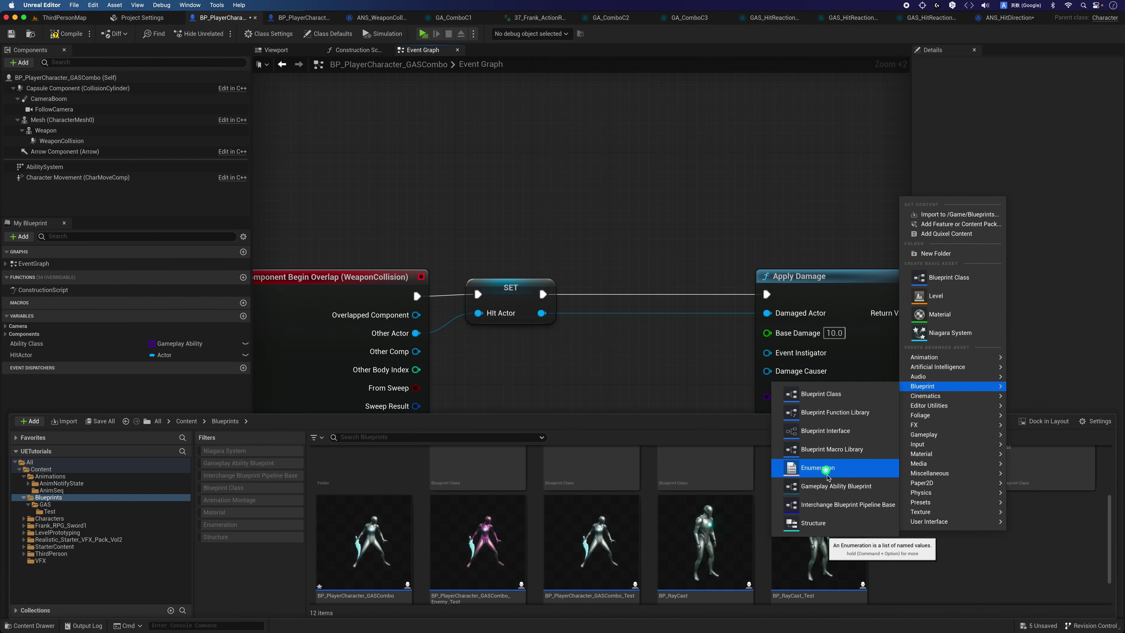
{"action": "left_click", "coordinate": [841, 468]}
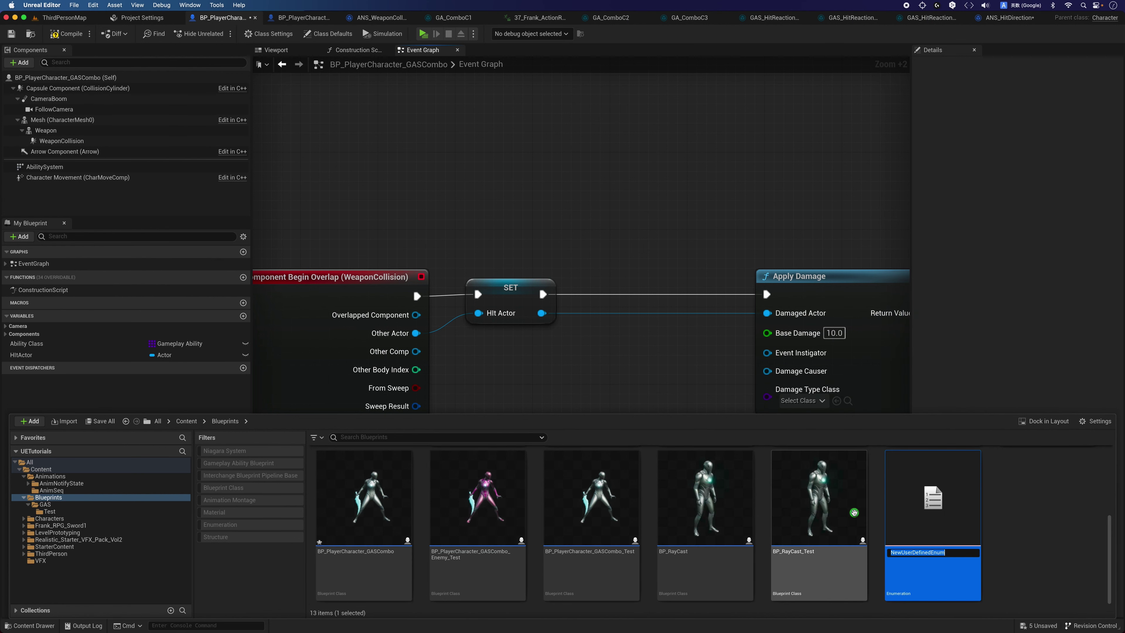
{"action": "type", "text": "E"}
{"action": "type", "text": "num_HitDirectio"}
{"action": "key", "text": "Return"}
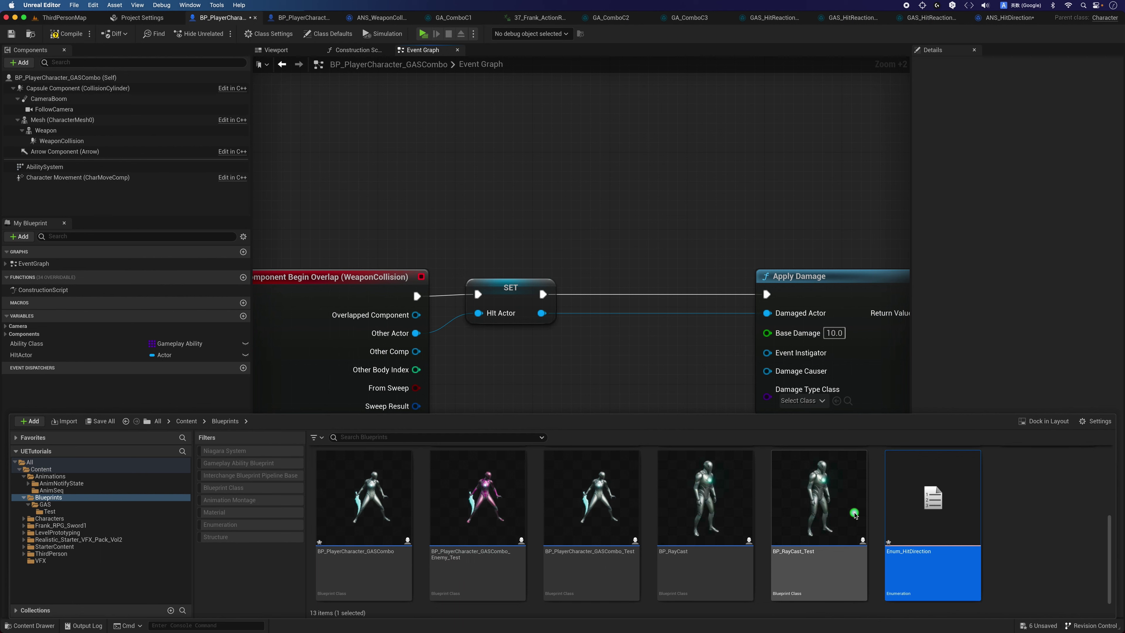
- Add two enumerators named Left and Right to Enum_HitDirection and save the enum
{"action": "double_click", "coordinate": [917, 529]}
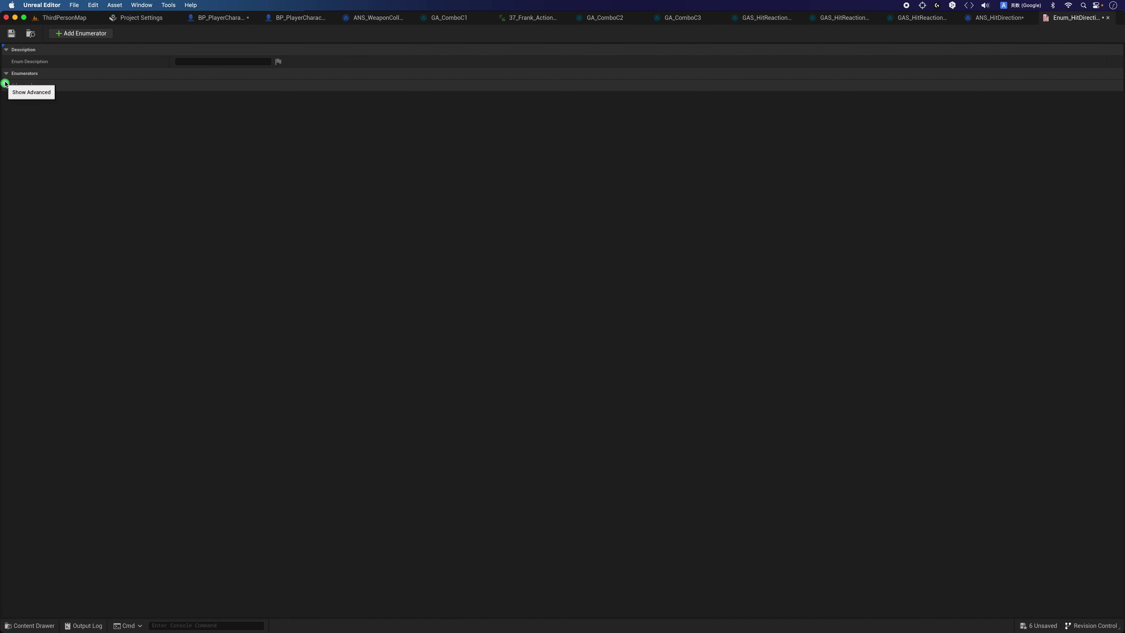
{"action": "left_click", "coordinate": [64, 35]}
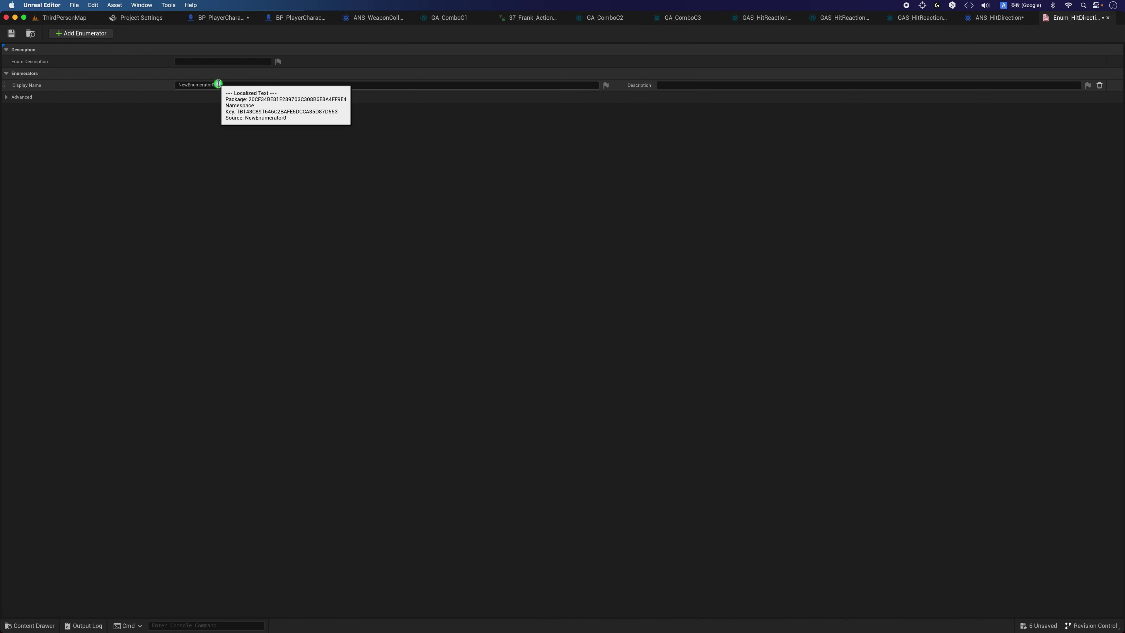
{"action": "left_click", "coordinate": [220, 82]}
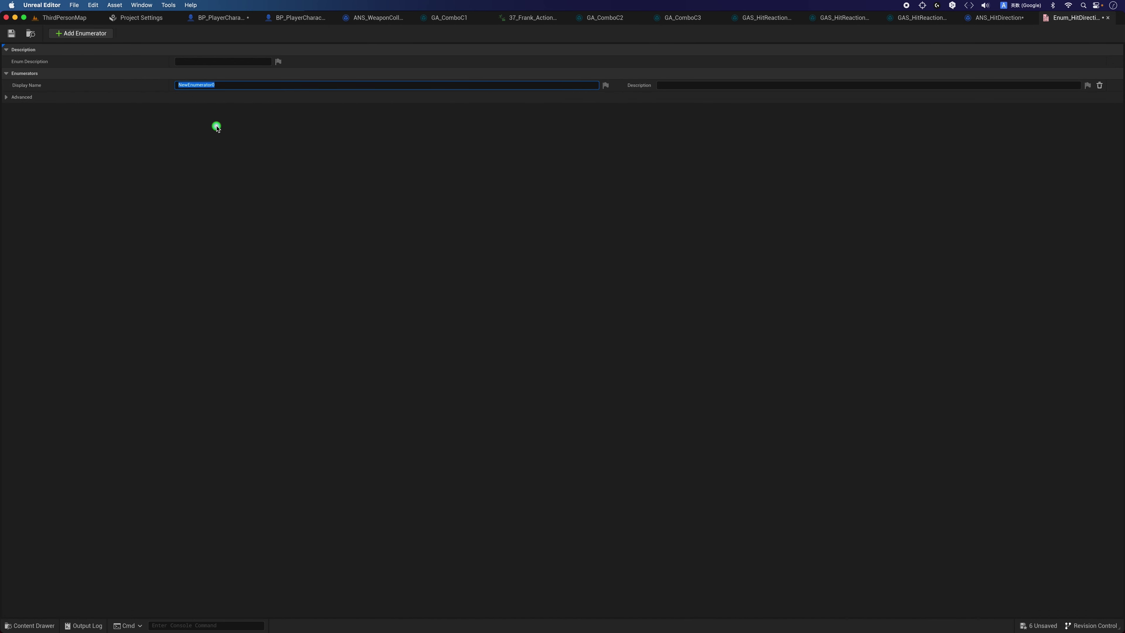
{"action": "type", "text": "Left"}
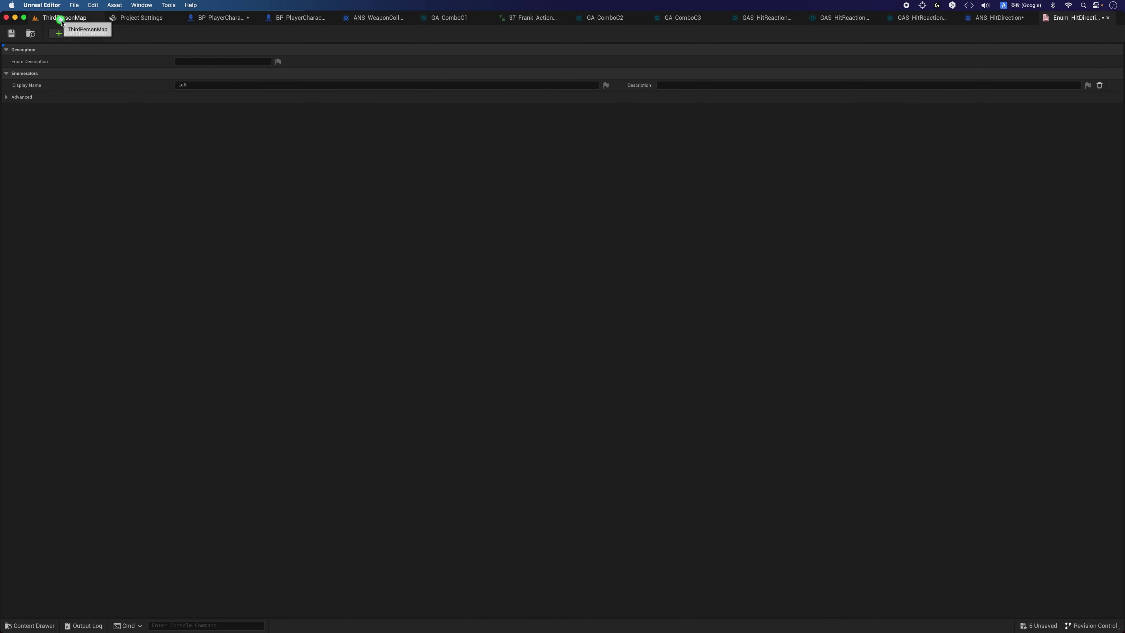
{"action": "left_click", "coordinate": [69, 33]}
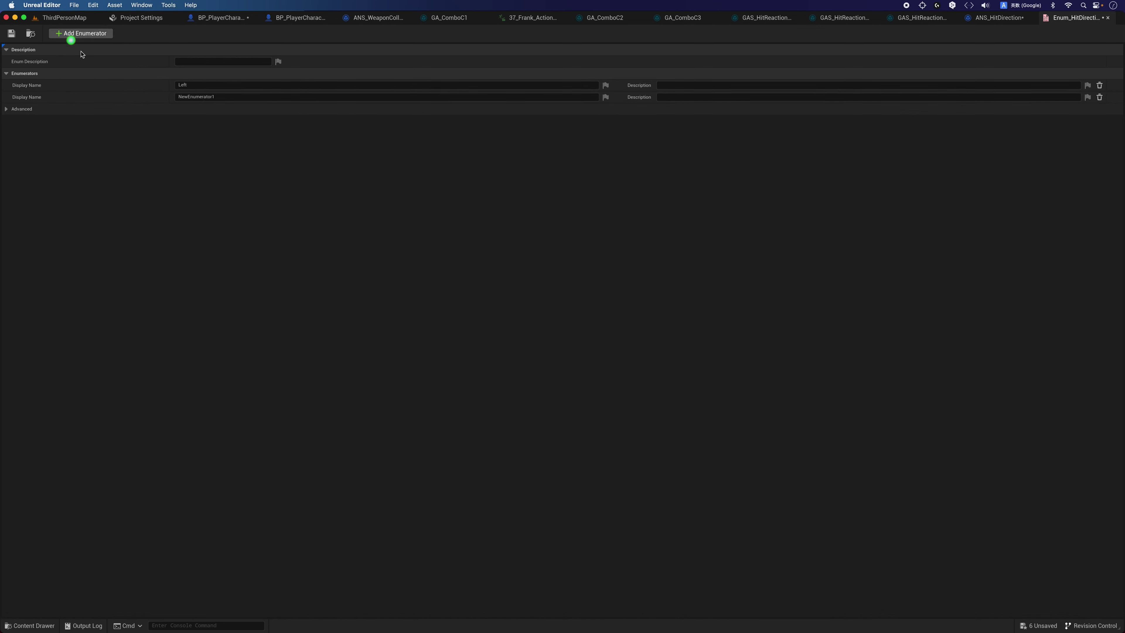
{"action": "left_click", "coordinate": [221, 96]}
{"action": "type", "text": "Right"}
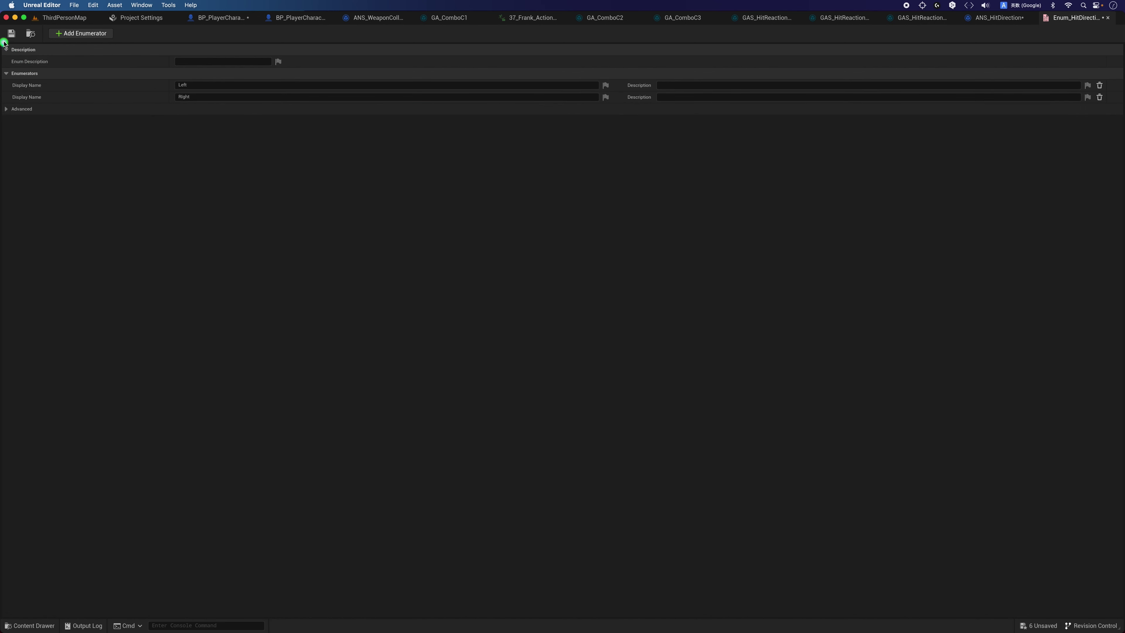
{"action": "left_click", "coordinate": [10, 34]}
- Back in the event graph, move Apply Damage left and place a Hit Actor getter node
{"action": "left_click", "coordinate": [235, 20]}
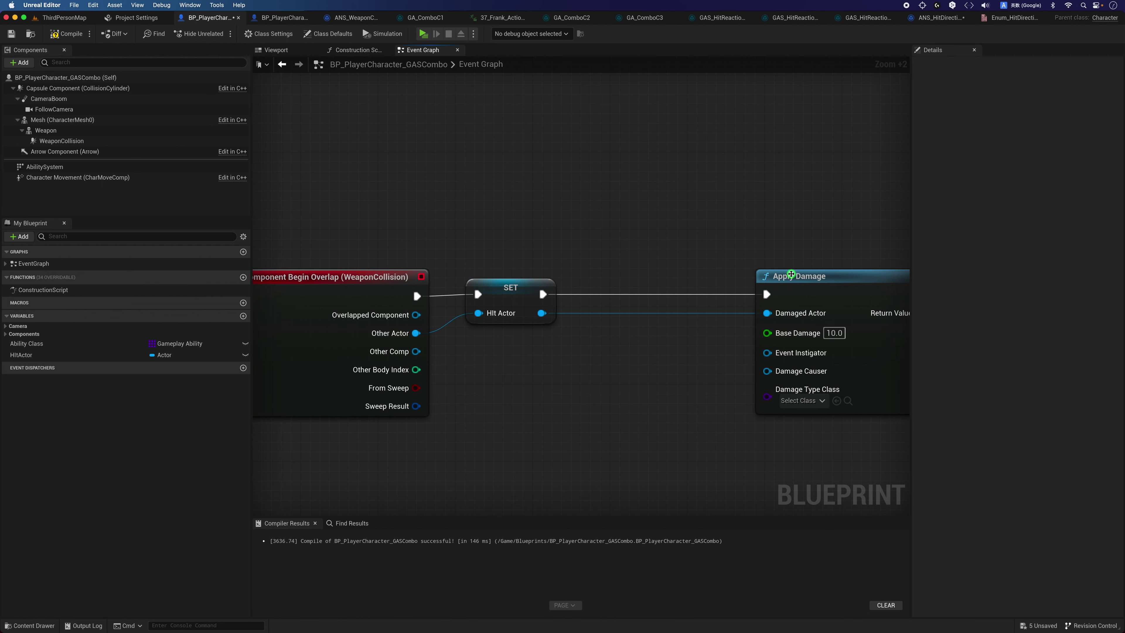
{"action": "left_click_drag", "start_coordinate": [787, 276], "coordinate": [632, 284]}
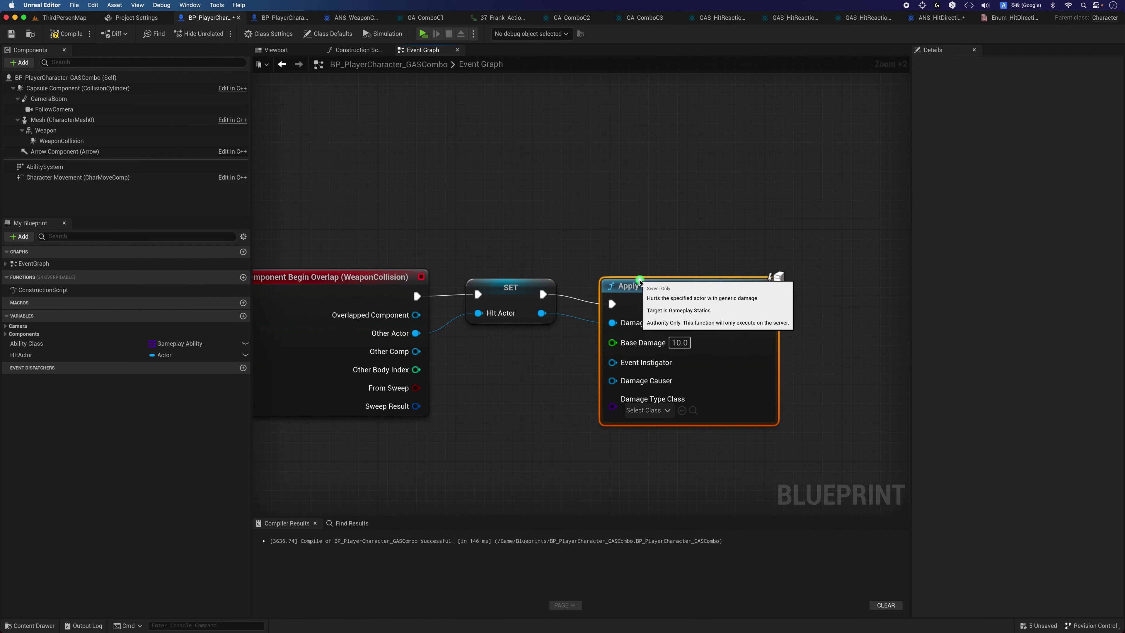
{"action": "left_click", "coordinate": [671, 246]}
{"action": "mouse_move", "coordinate": [671, 246]}
{"action": "right_mouse_down"}
{"action": "mouse_move", "coordinate": [593, 253]}
{"action": "mouse_move", "coordinate": [567, 222]}
{"action": "right_mouse_up"}
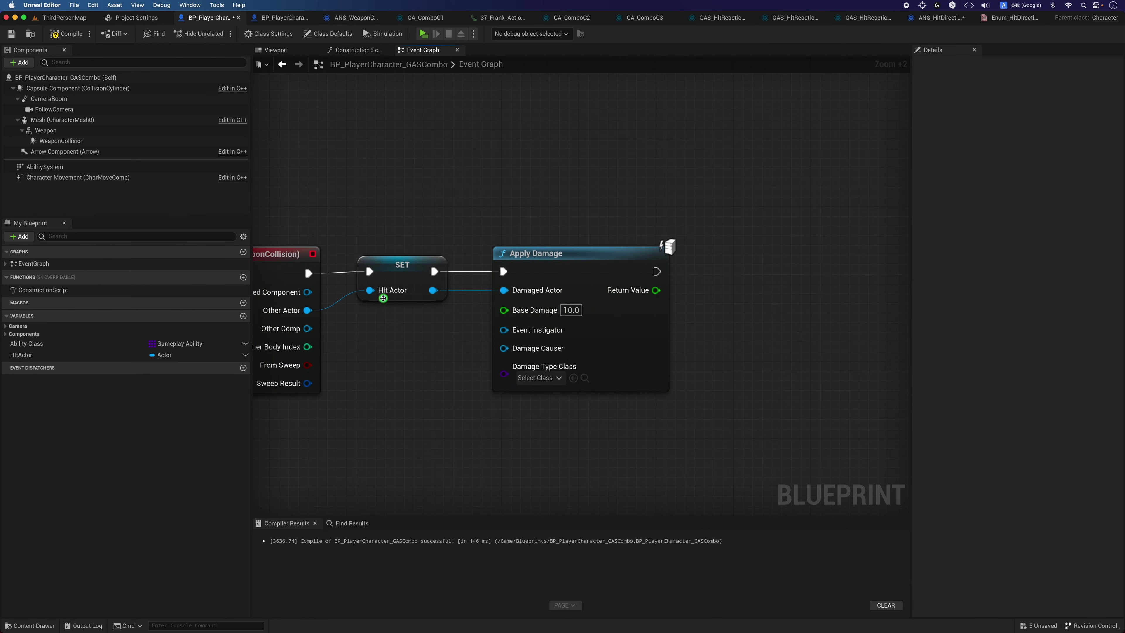
{"action": "left_click", "coordinate": [41, 357]}
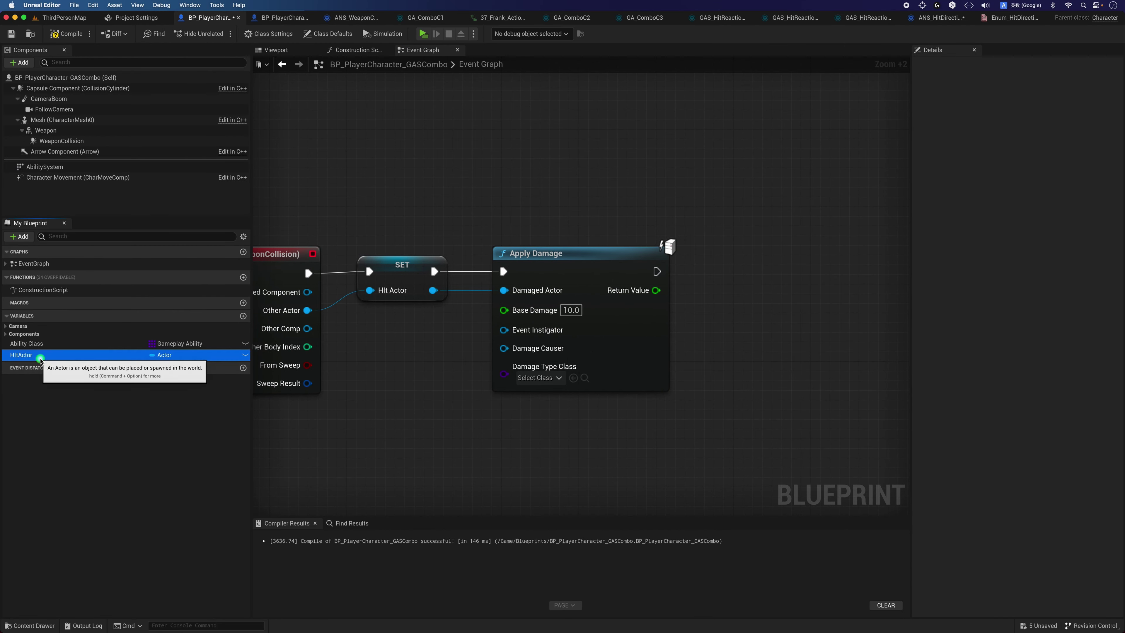
{"action": "left_click_drag", "start_coordinate": [40, 357], "coordinate": [539, 422]}
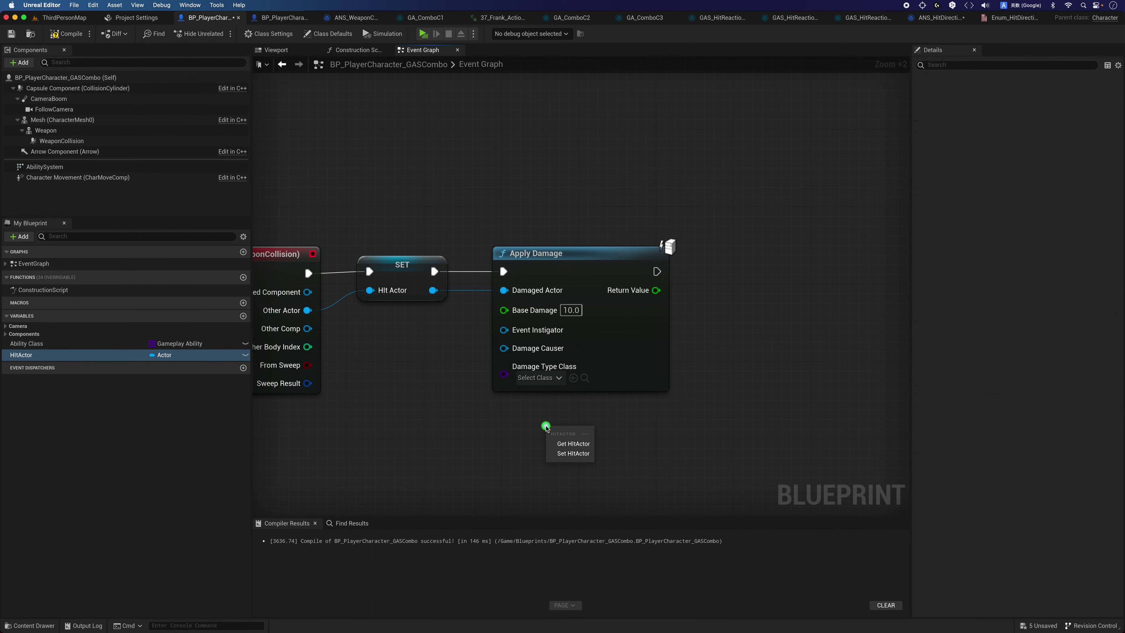
{"action": "left_click", "coordinate": [569, 443]}
{"action": "right_click_drag", "start_coordinate": [568, 444], "coordinate": [521, 437]}
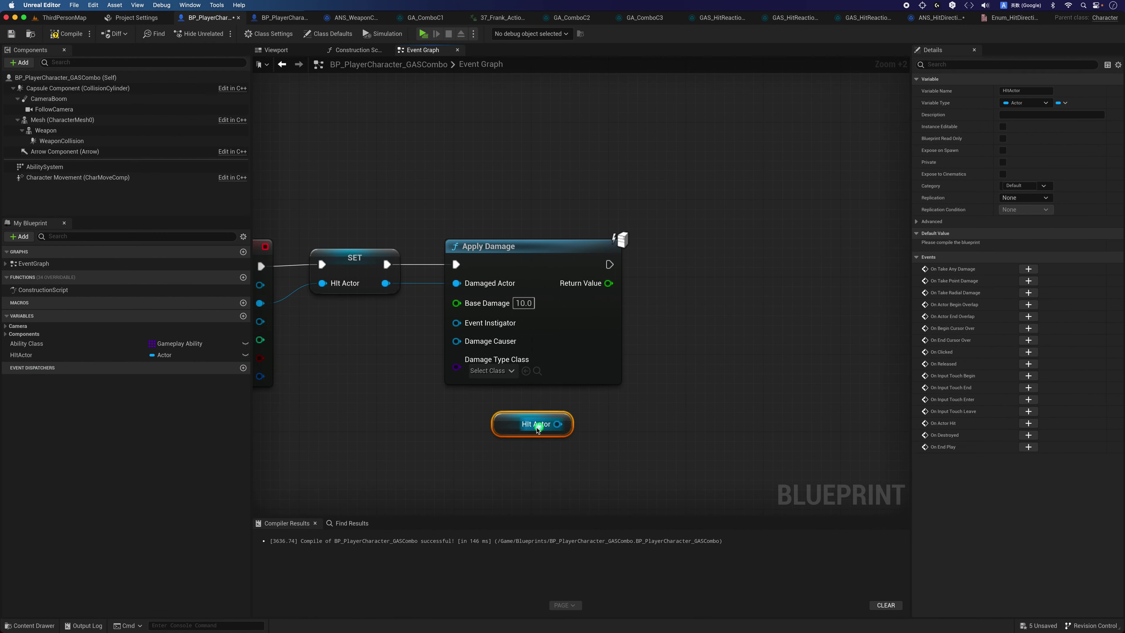
{"action": "mouse_move", "coordinate": [564, 436]}
{"action": "left_mouse_down"}
{"action": "mouse_move", "coordinate": [593, 449]}
{"action": "mouse_move", "coordinate": [680, 438]}
{"action": "left_mouse_up"}
{"action": "left_click", "coordinate": [675, 370]}
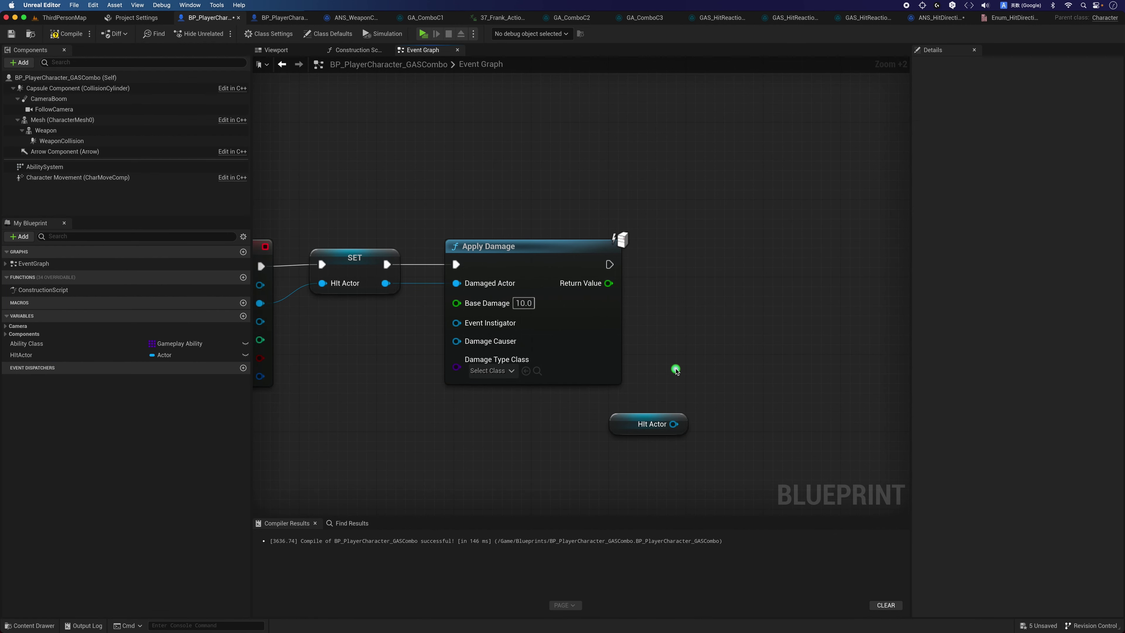
- Add a Get Actor Forward Vector node fed by Hit Actor
{"action": "right_click", "coordinate": [672, 314]}
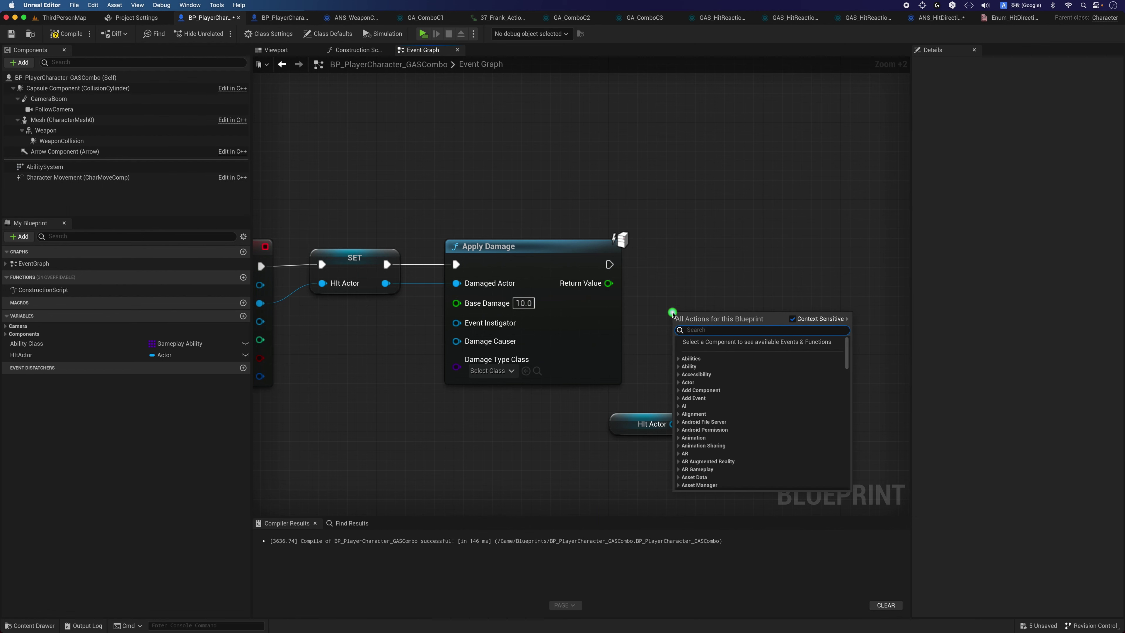
{"action": "left_click", "coordinate": [675, 299]}
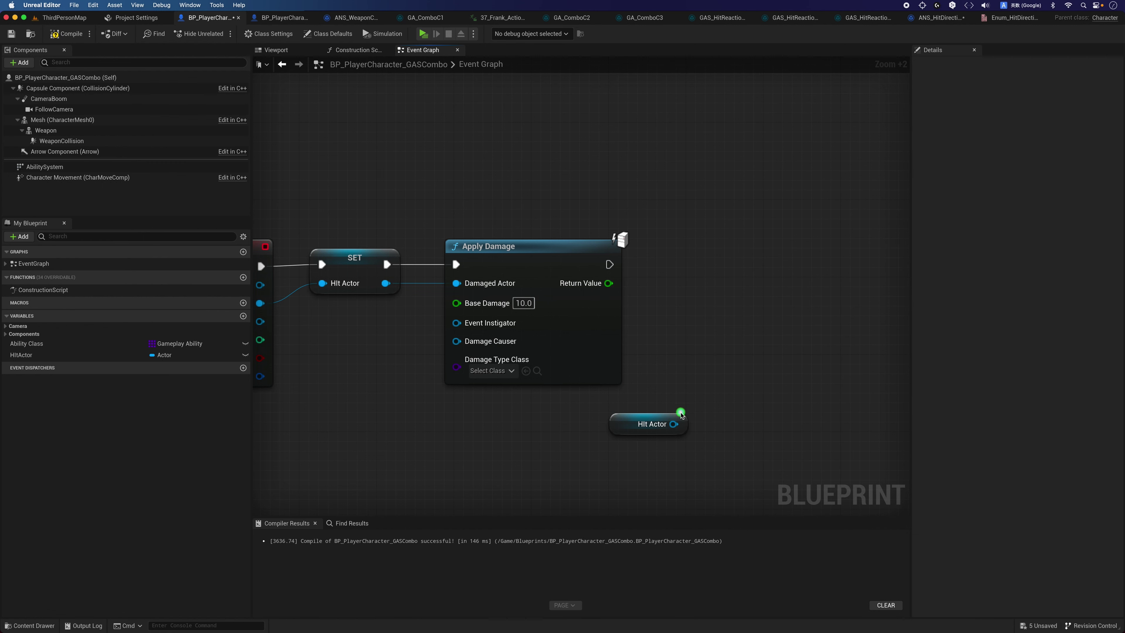
{"action": "left_click_drag", "start_coordinate": [673, 424], "coordinate": [716, 331]}
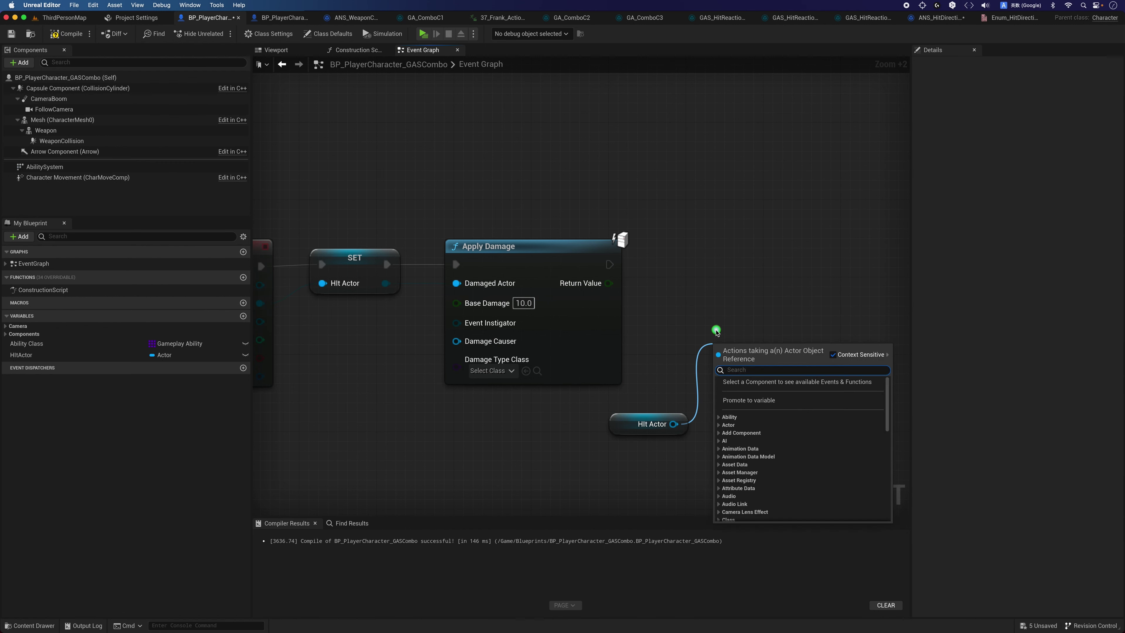
{"action": "type", "text": "ge"}
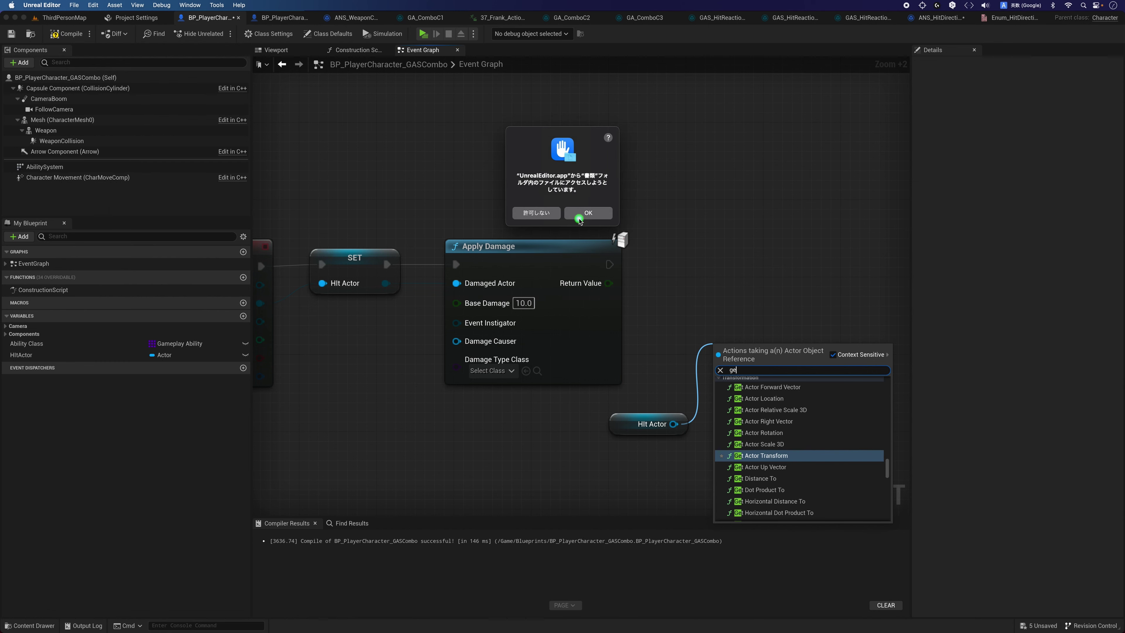
{"action": "left_click", "coordinate": [579, 221]}
{"action": "left_click_drag", "start_coordinate": [673, 423], "coordinate": [701, 345]}
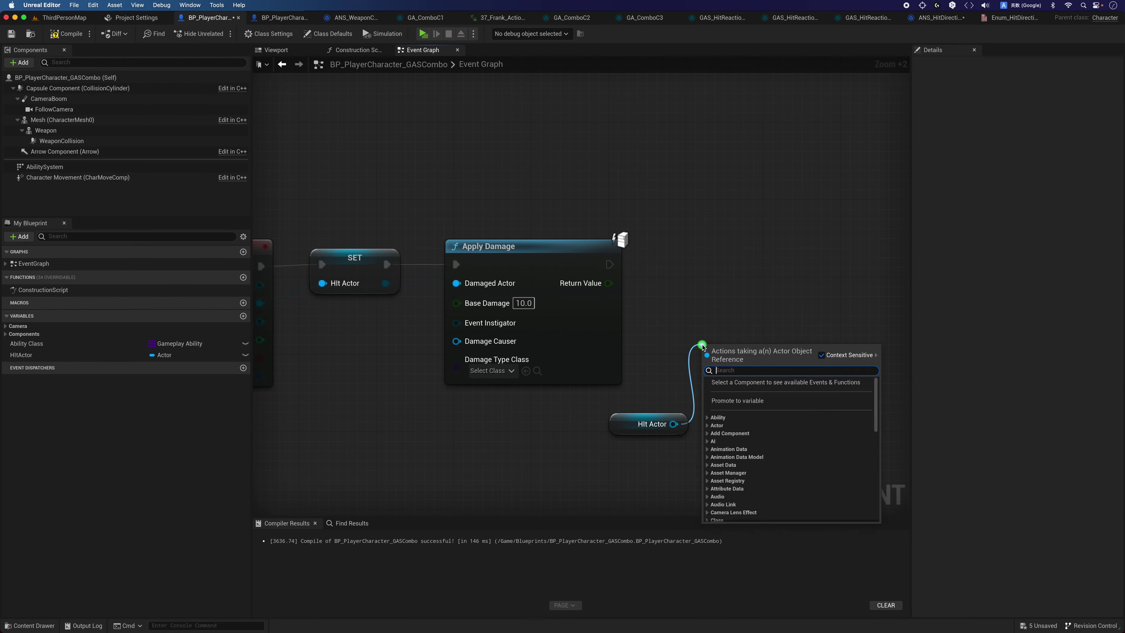
{"action": "type", "text": "get "}
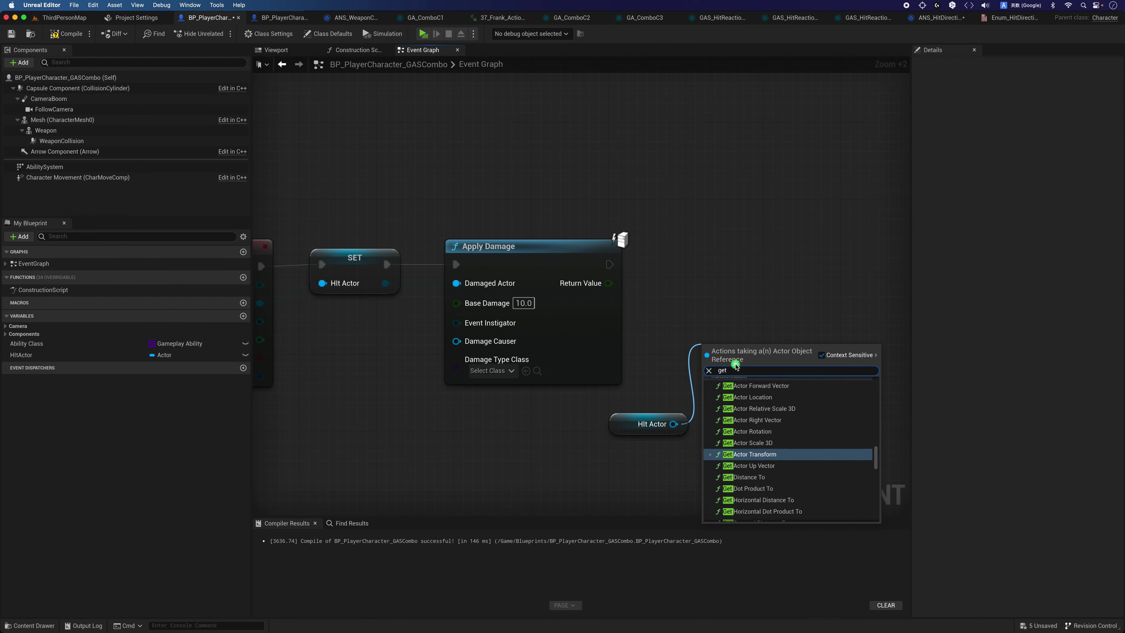
{"action": "type", "text": "actor "}
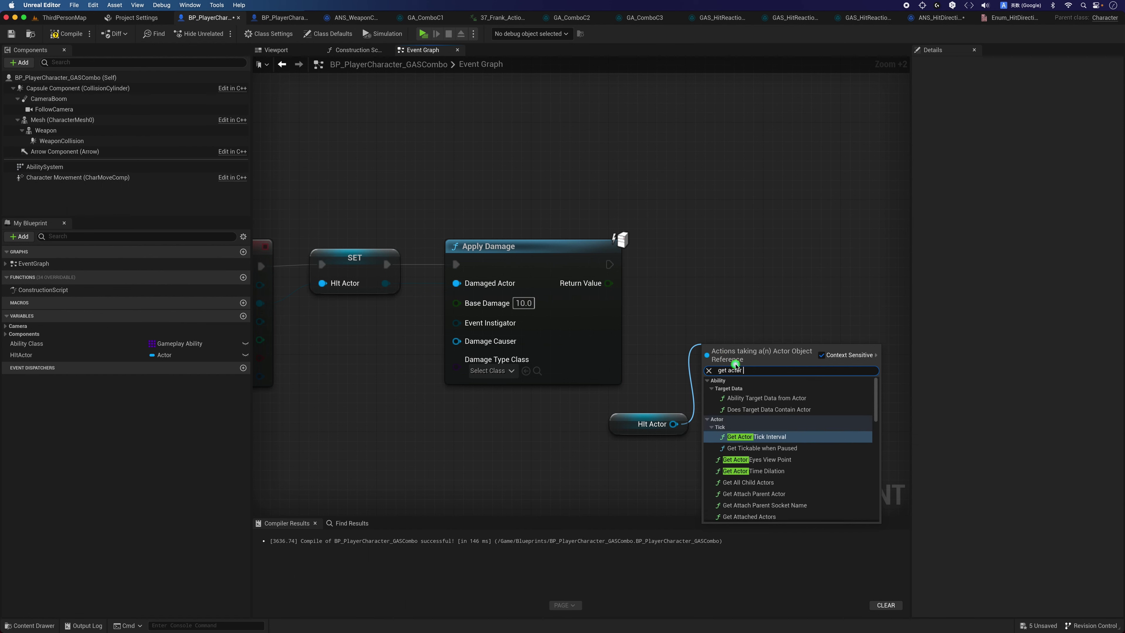
{"action": "type", "text": "for"}
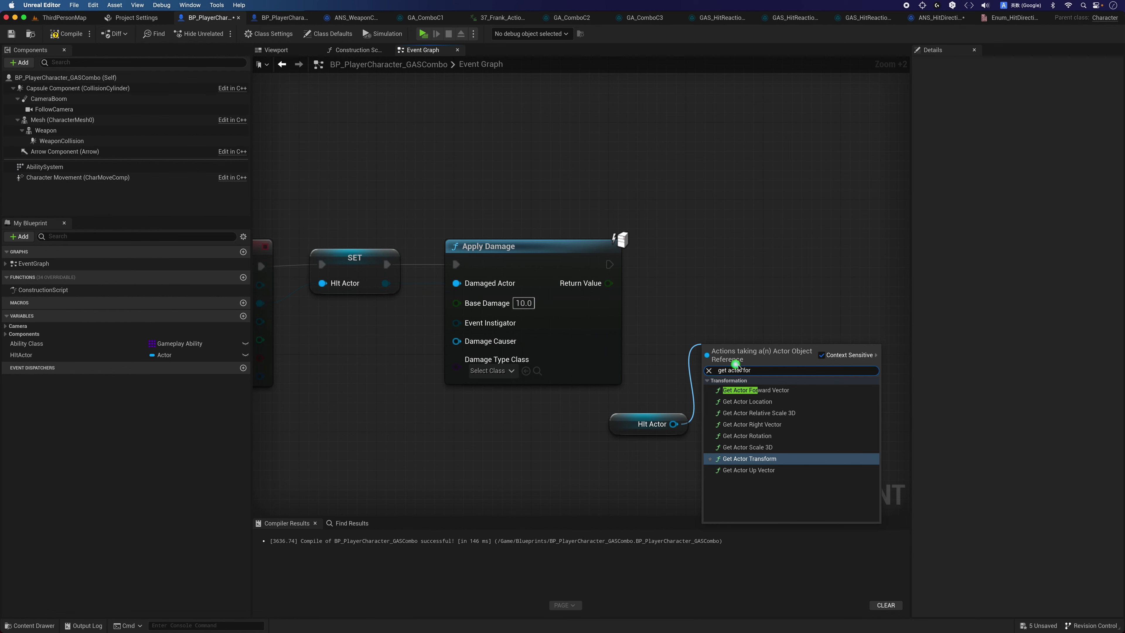
{"action": "left_click", "coordinate": [753, 390]}
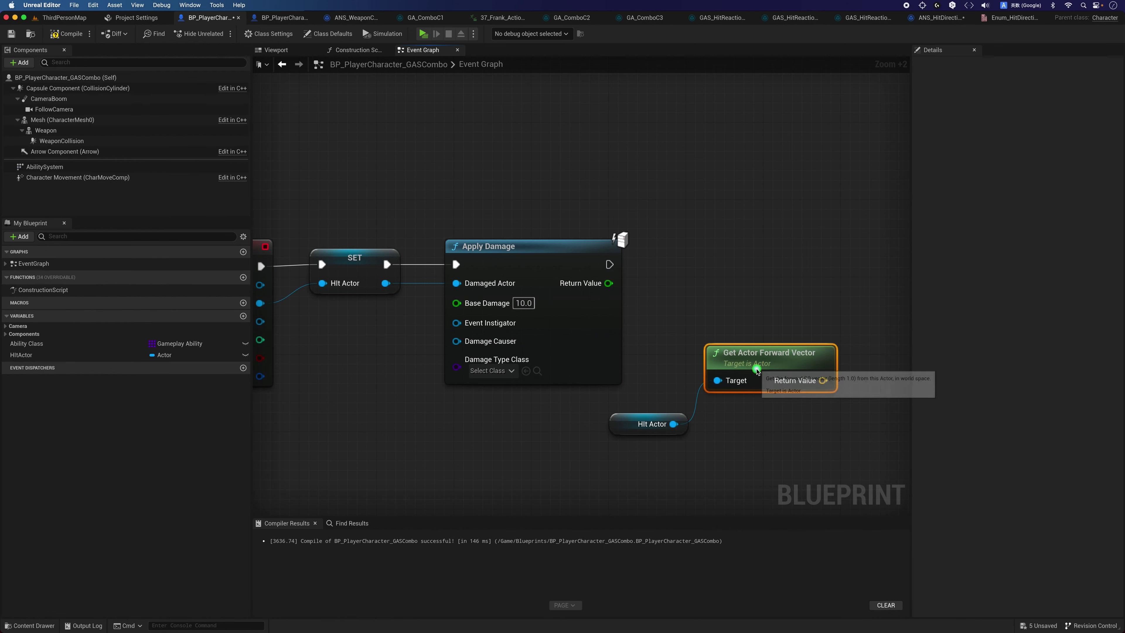
- Duplicate the Get Actor Forward Vector node as a self-targeted copy placed below the first
{"action": "key", "text": "ctrl+c"}
{"action": "key", "text": "ctrl+v"}
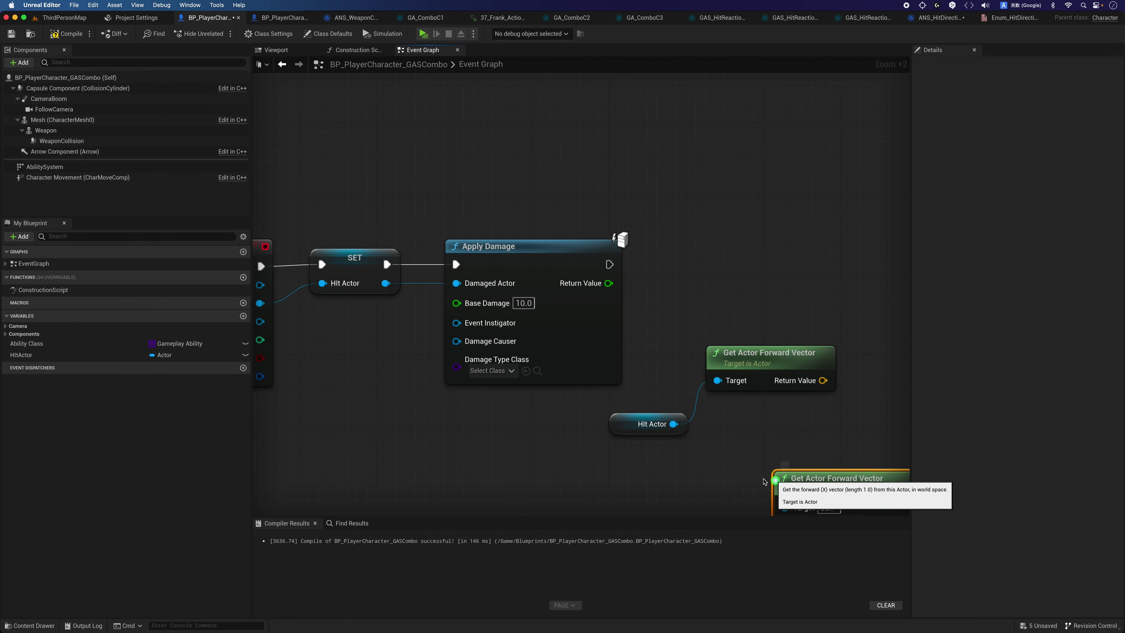
{"action": "left_click_drag", "start_coordinate": [807, 466], "coordinate": [713, 468]}
{"action": "left_click", "coordinate": [690, 488]}
{"action": "right_click_drag", "start_coordinate": [690, 488], "coordinate": [522, 473]}
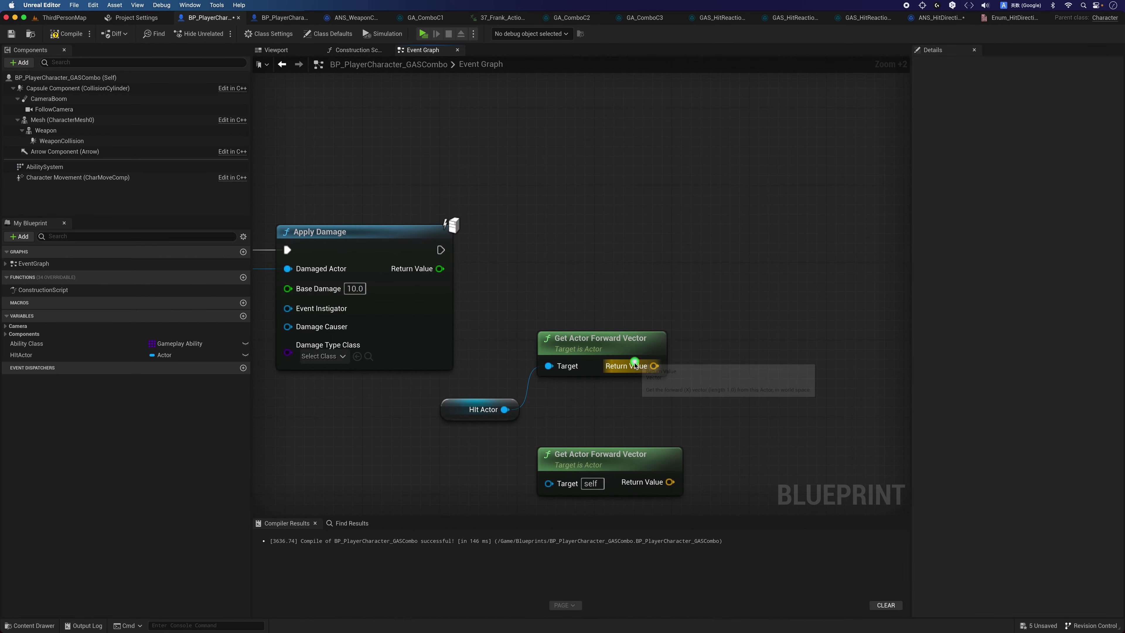
- Take the dot product of both forward vectors and test it with a Greater Equal (>= 0.0) node
{"action": "left_click_drag", "start_coordinate": [654, 366], "coordinate": [711, 396]}
{"action": "type", "text": "dot"}
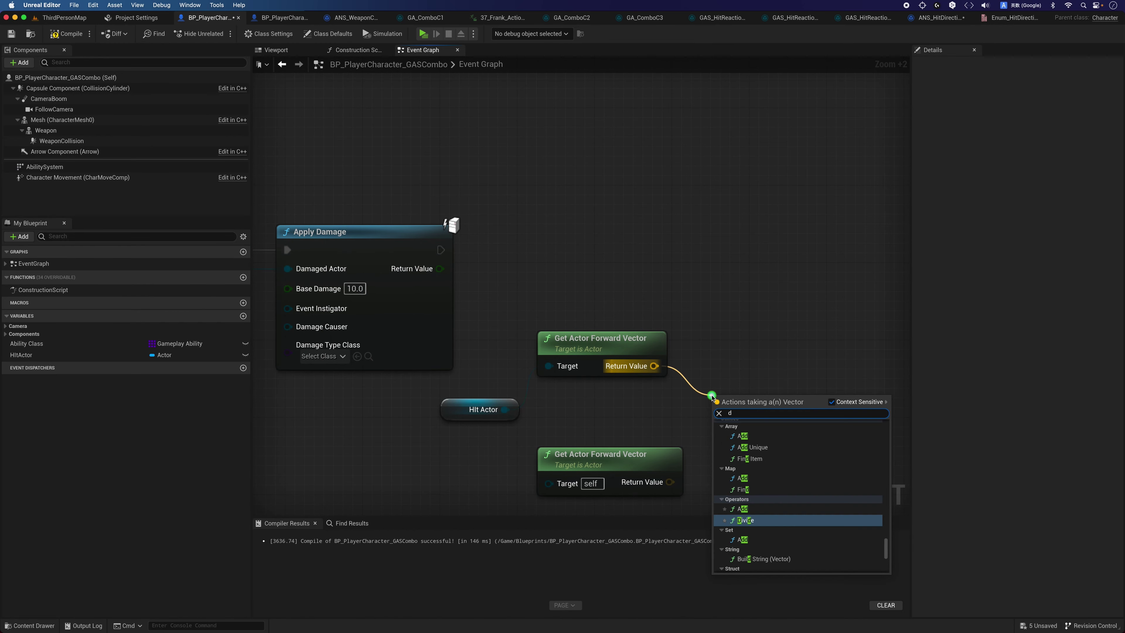
{"action": "key", "text": "Return"}
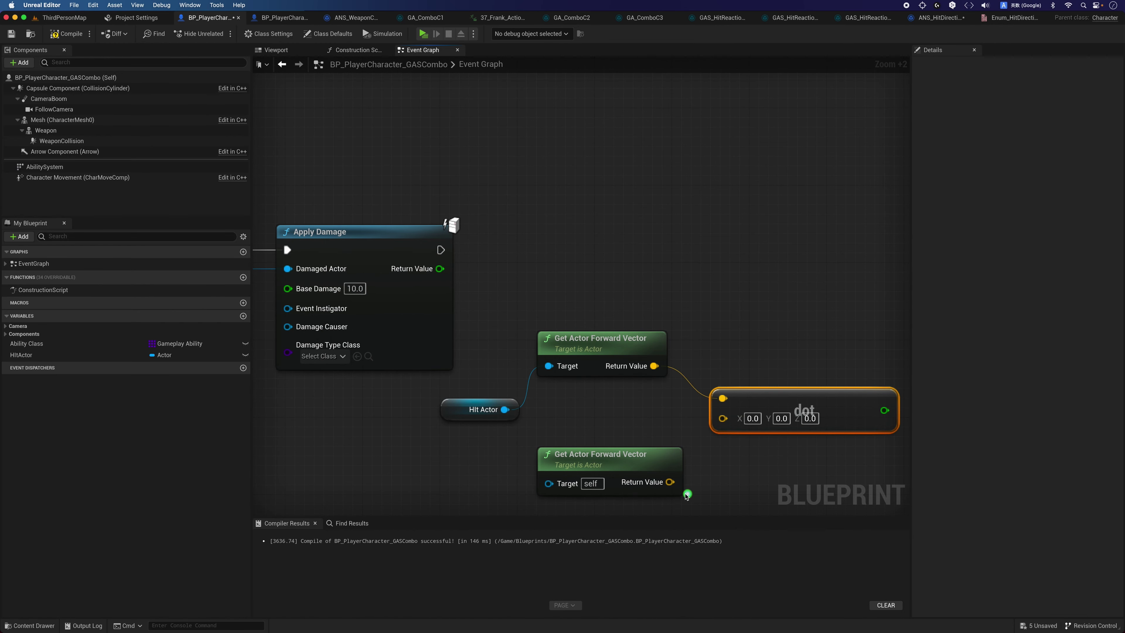
{"action": "left_click_drag", "start_coordinate": [670, 482], "coordinate": [717, 430]}
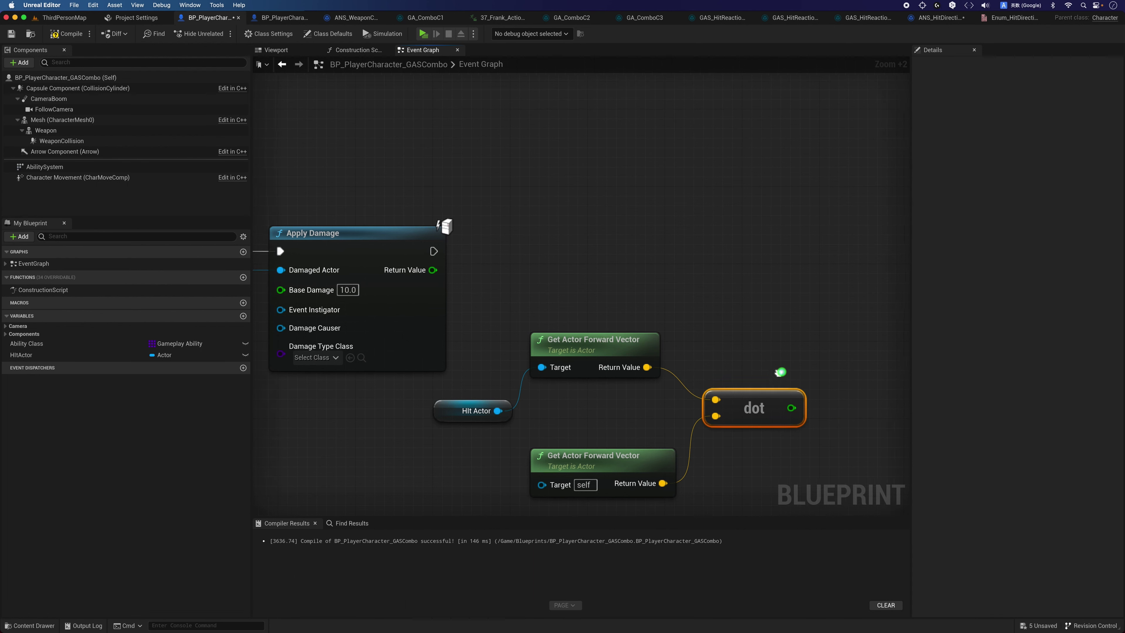
{"action": "right_click_drag", "start_coordinate": [784, 373], "coordinate": [629, 392]}
{"action": "left_click_drag", "start_coordinate": [644, 429], "coordinate": [722, 423]}
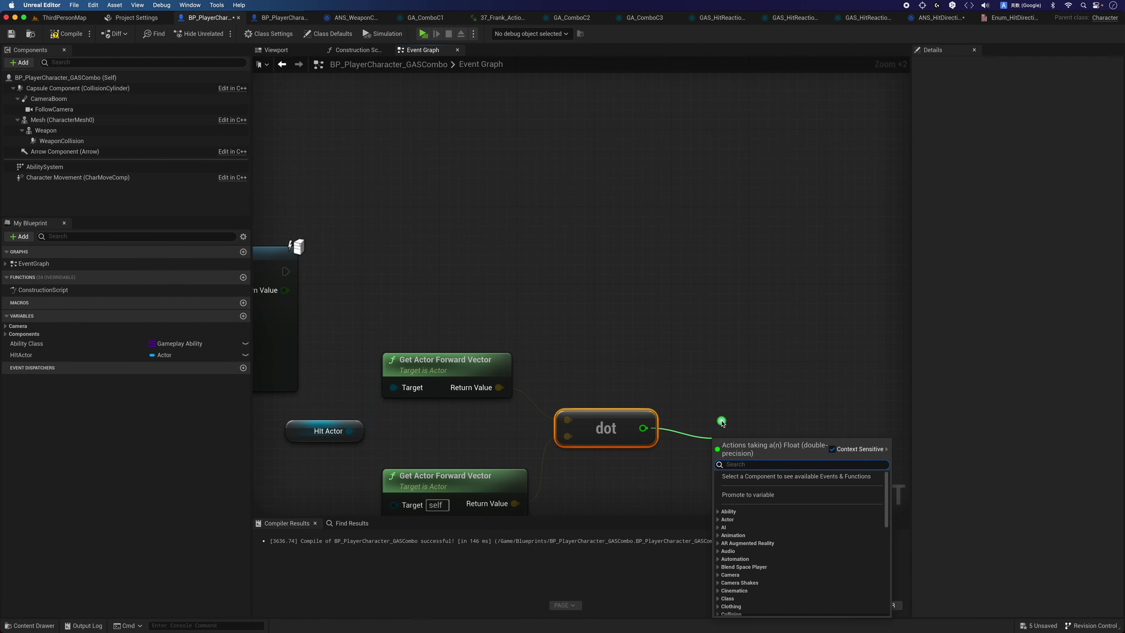
{"action": "type", "text": ">"}
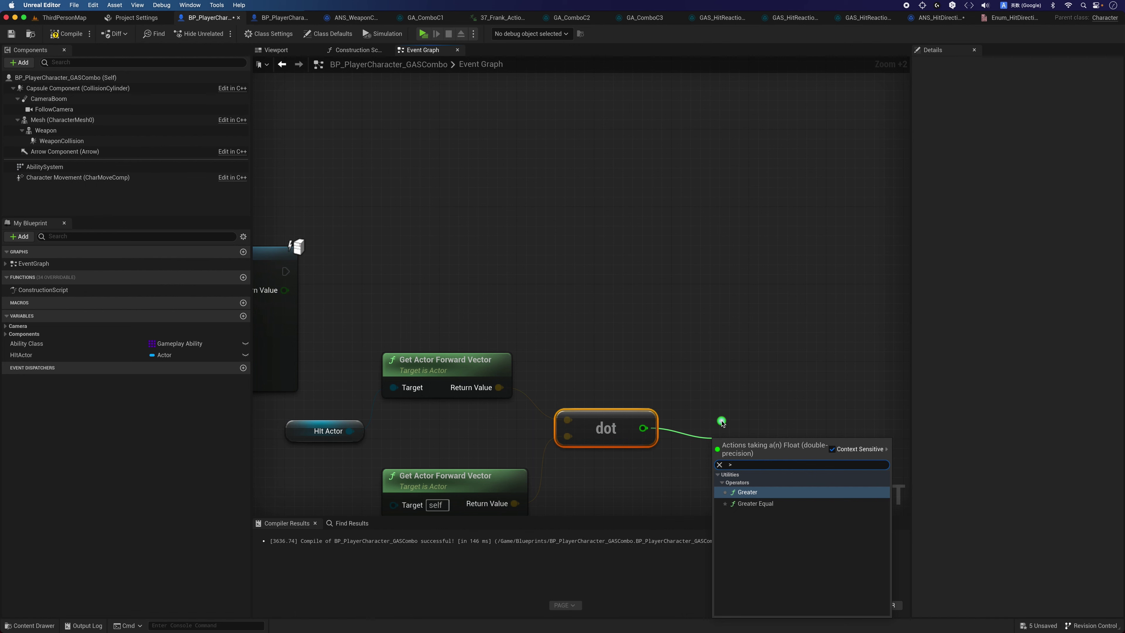
{"action": "key", "text": "Down"}
{"action": "key", "text": "Up"}
{"action": "key", "text": "Down"}
{"action": "key", "text": "Return"}
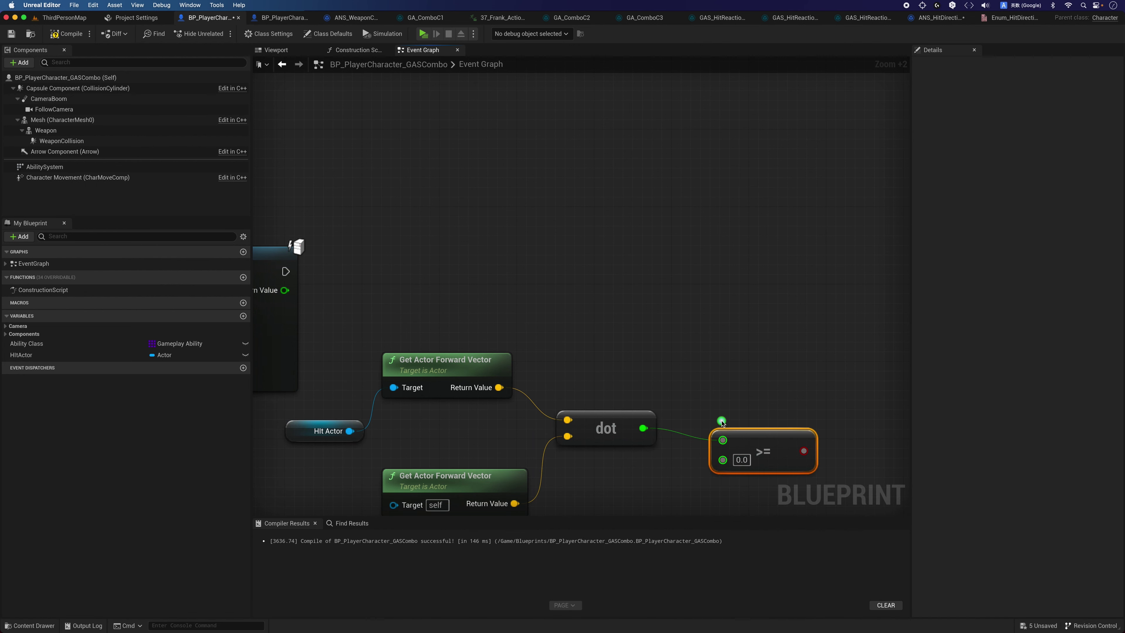
- Add a Branch driven by the >= result, executing after Apply Damage
{"action": "mouse_move", "coordinate": [748, 434]}
{"action": "left_mouse_down"}
{"action": "mouse_move", "coordinate": [720, 417]}
{"action": "mouse_move", "coordinate": [744, 339]}
{"action": "left_mouse_up"}
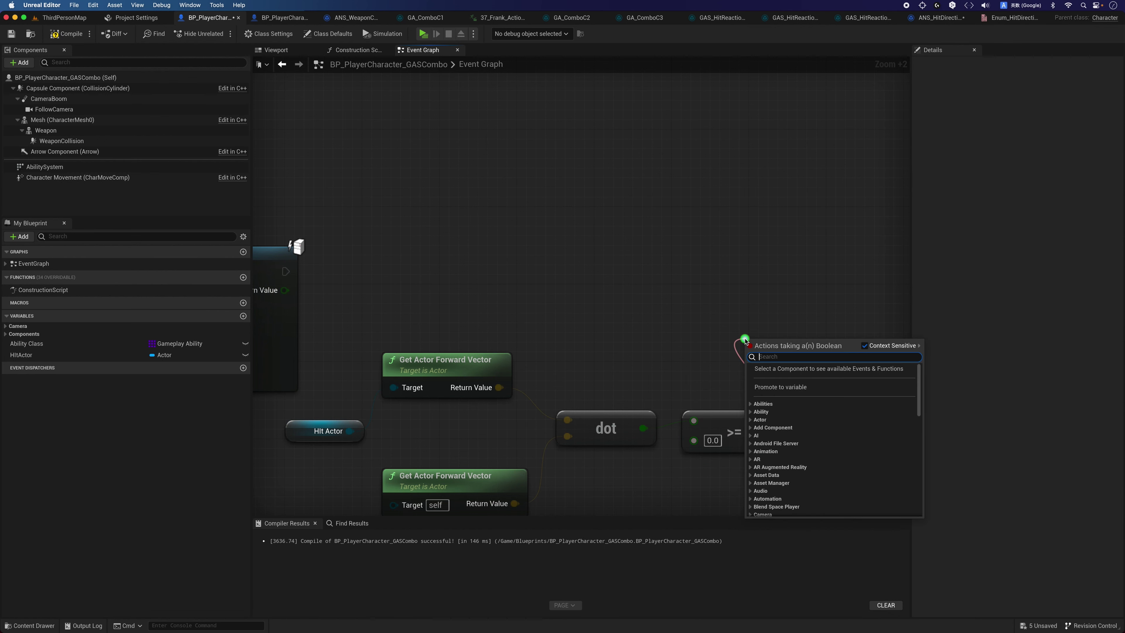
{"action": "type", "text": "branch"}
{"action": "key", "text": "Return"}
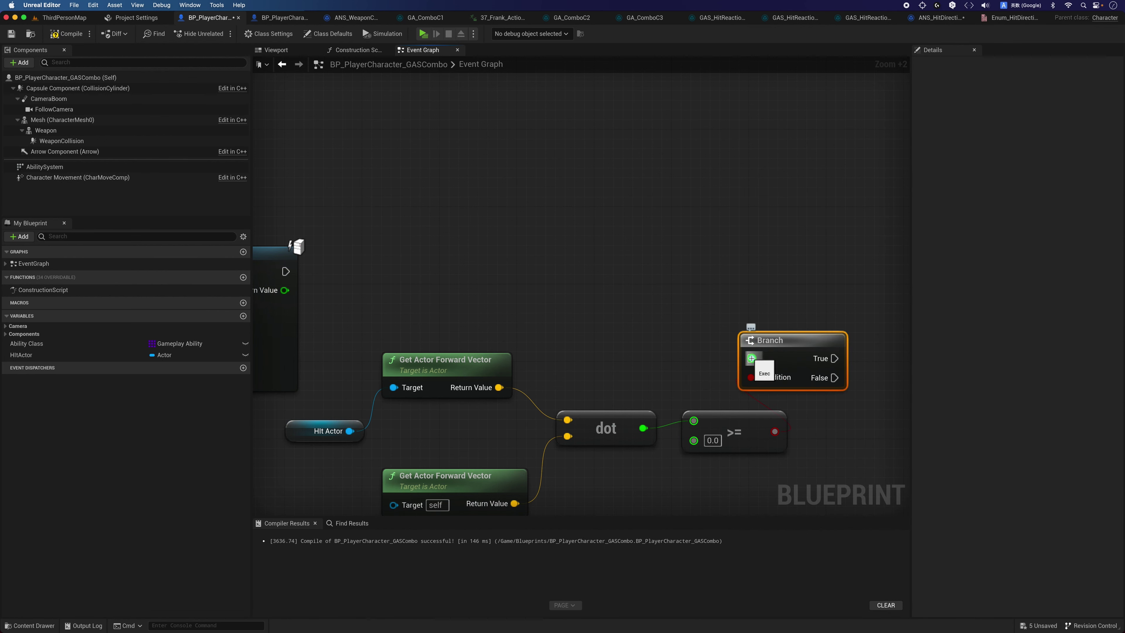
{"action": "left_click_drag", "start_coordinate": [751, 358], "coordinate": [286, 272]}
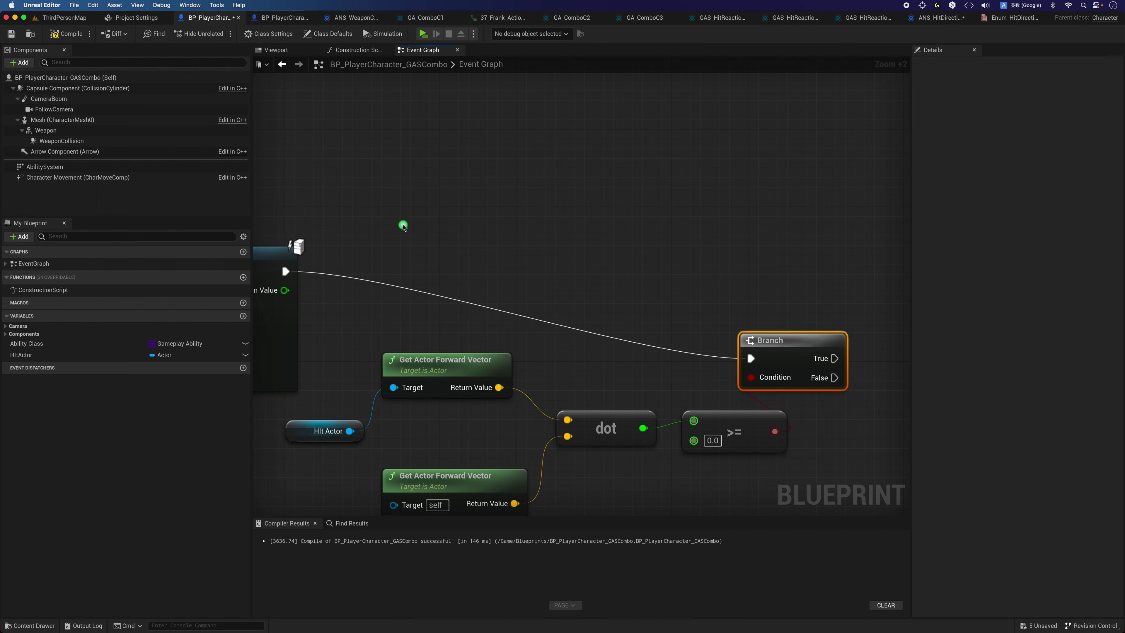
{"action": "mouse_move", "coordinate": [819, 341]}
{"action": "left_mouse_down"}
{"action": "mouse_move", "coordinate": [858, 265]}
{"action": "mouse_move", "coordinate": [849, 270]}
{"action": "left_mouse_up"}
{"action": "left_click", "coordinate": [694, 276]}
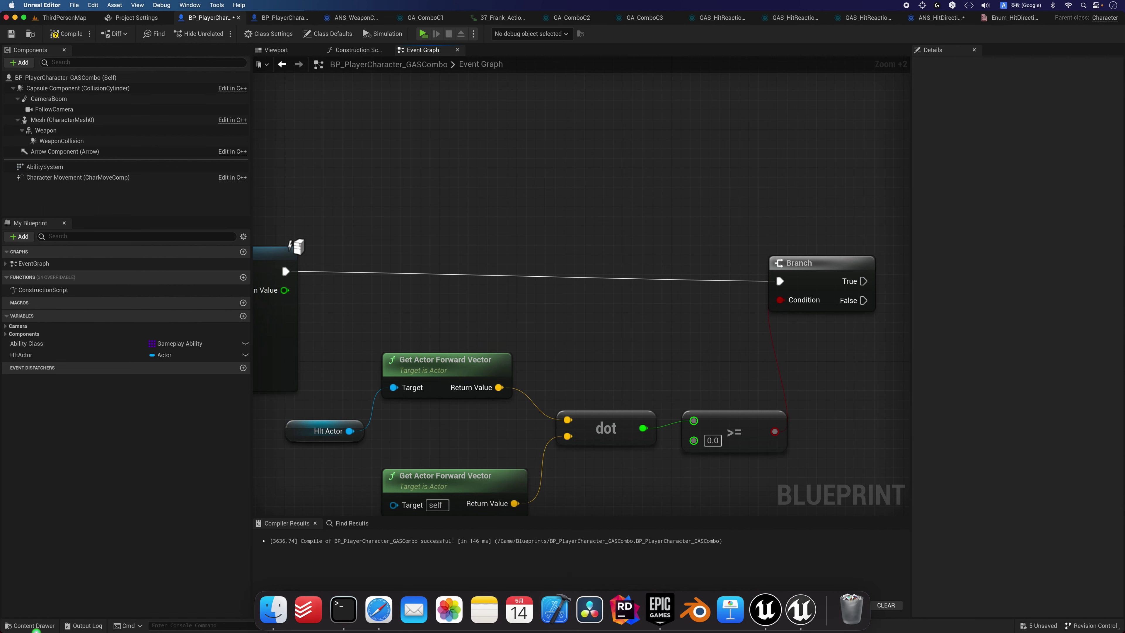
- Rename Enum_HitDirection's Left and Right enumerators to Forward and Backward and save the enum
{"action": "left_click", "coordinate": [35, 625]}
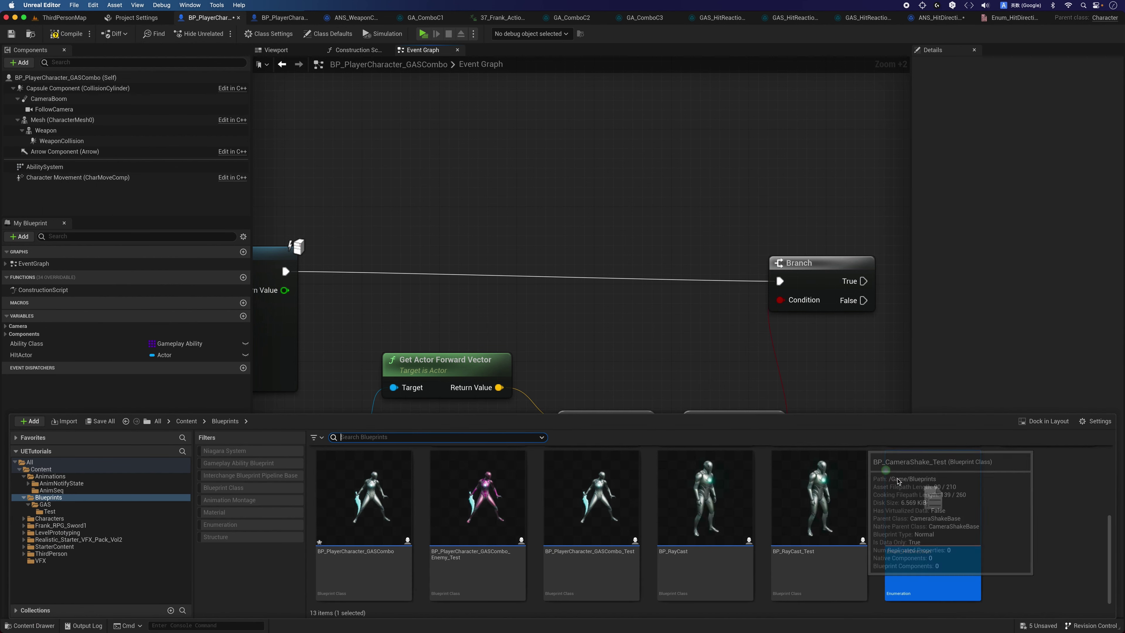
{"action": "double_click", "coordinate": [933, 533]}
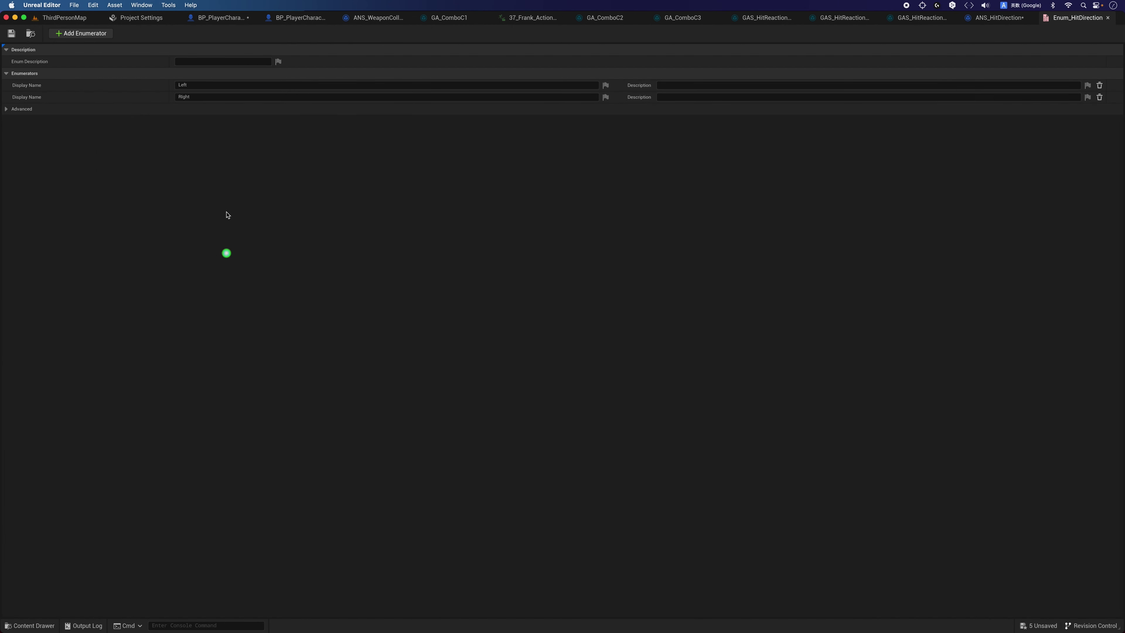
{"action": "left_click_drag", "start_coordinate": [188, 86], "coordinate": [167, 88]}
{"action": "type", "text": "Forward"}
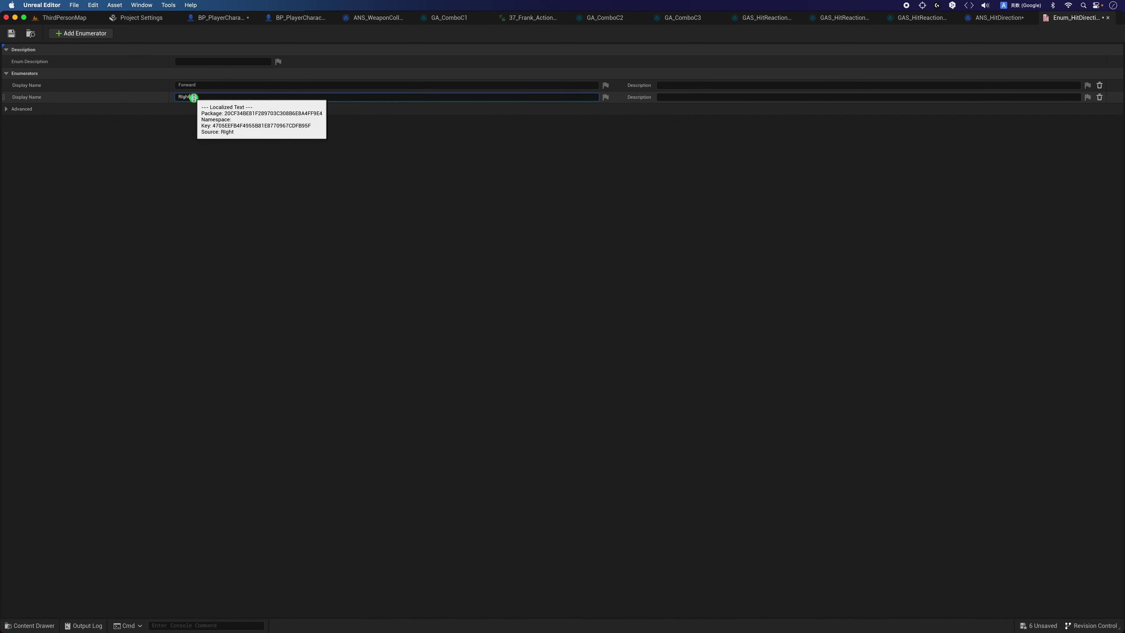
{"action": "left_click_drag", "start_coordinate": [191, 100], "coordinate": [167, 101]}
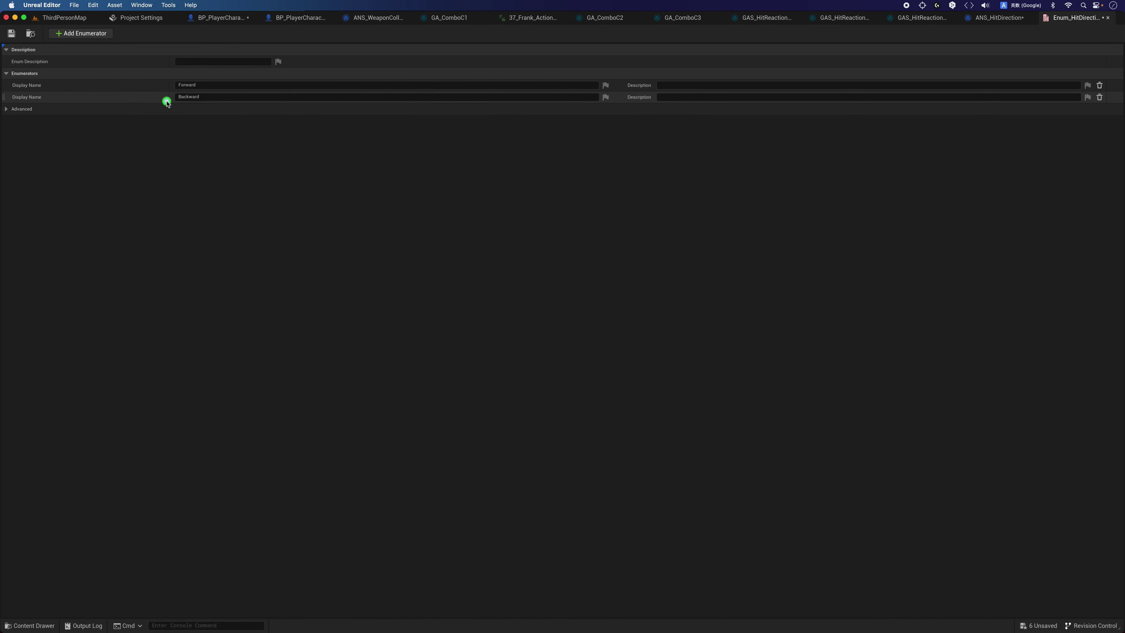
{"action": "left_click", "coordinate": [11, 33]}
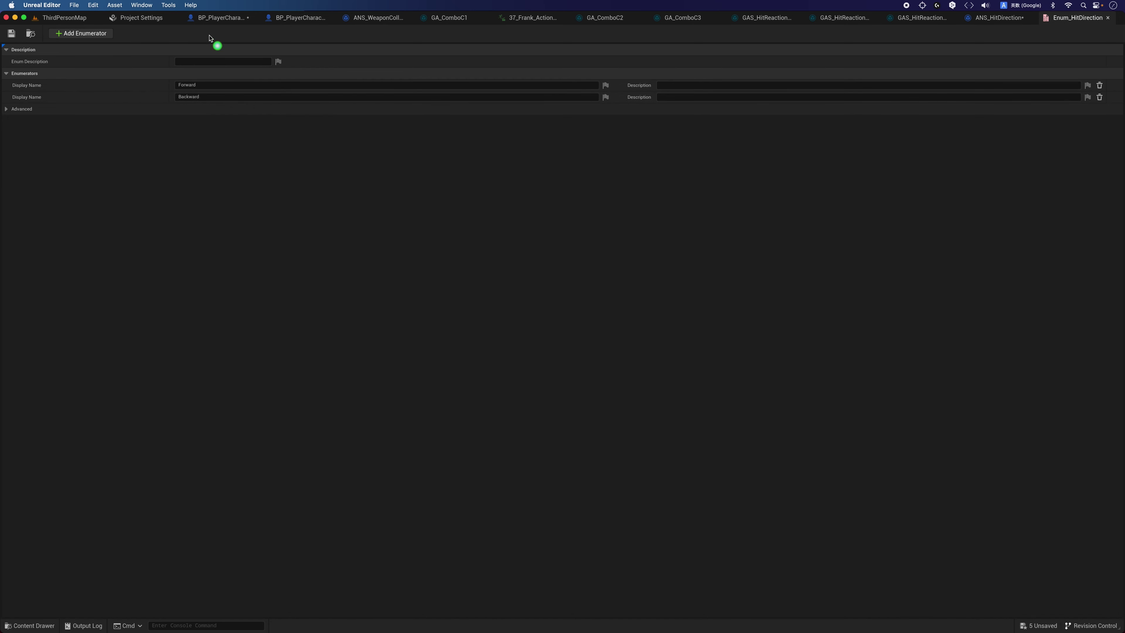
{"action": "left_click", "coordinate": [226, 19]}
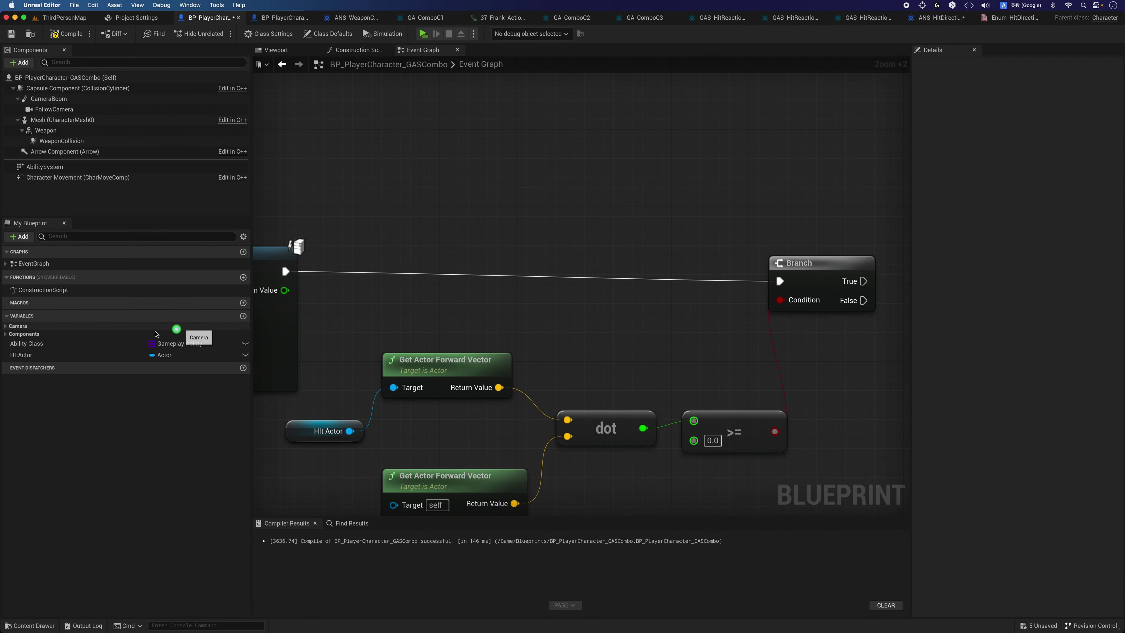
- Create a blueprint variable named HitDirection and set its type to Enum Hit Direction
{"action": "left_click", "coordinate": [242, 316]}
{"action": "type", "text": "HitDirection"}
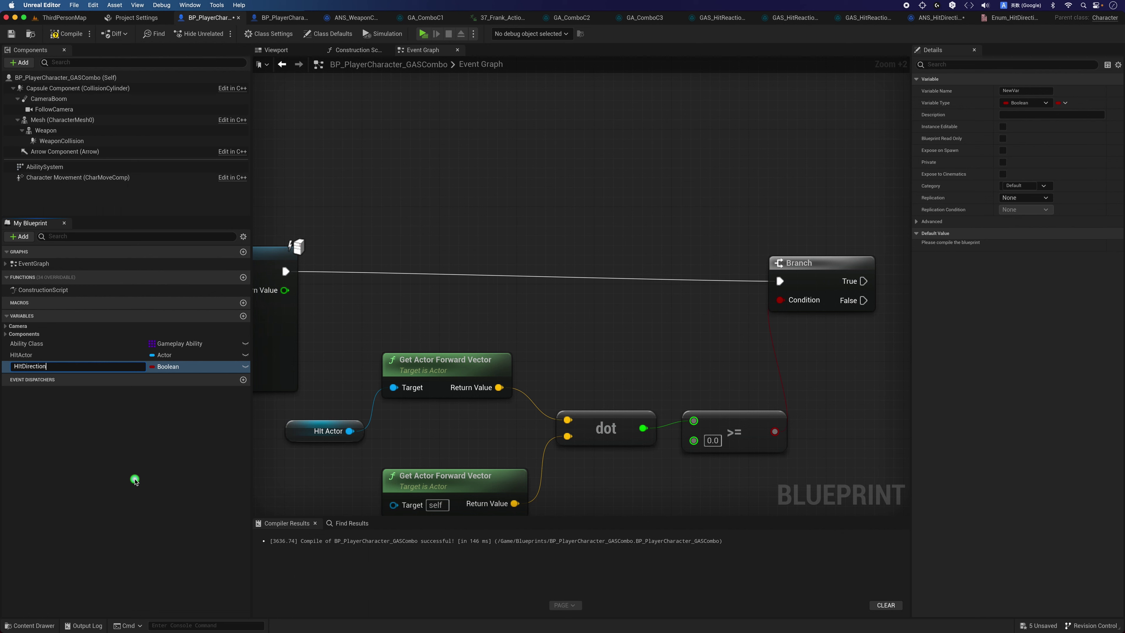
{"action": "key", "text": "Return"}
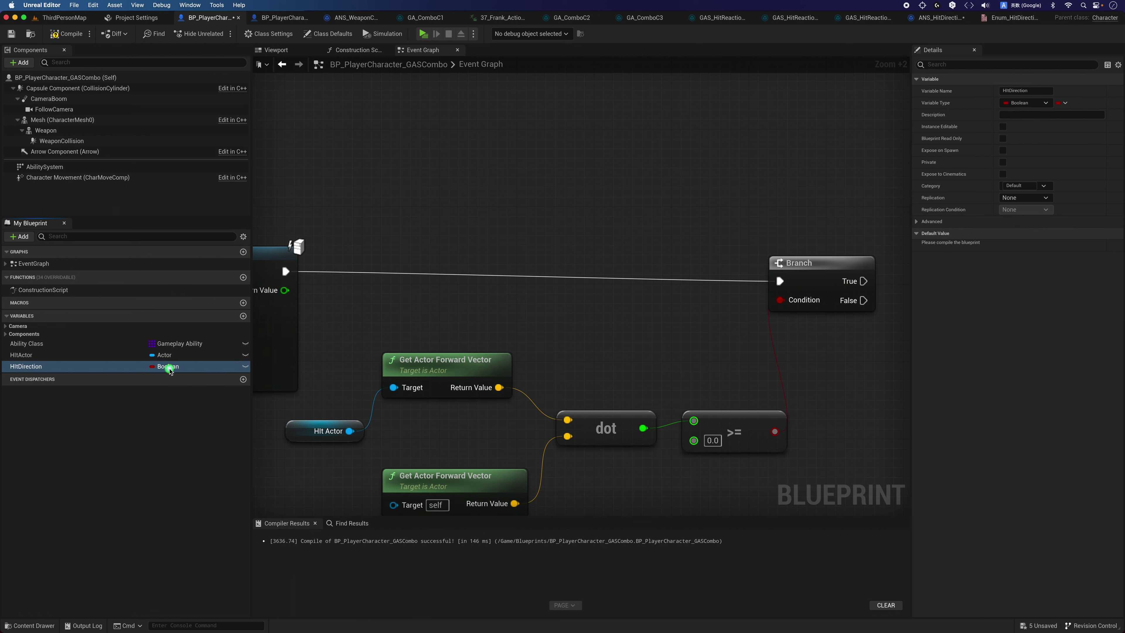
{"action": "left_click", "coordinate": [168, 368]}
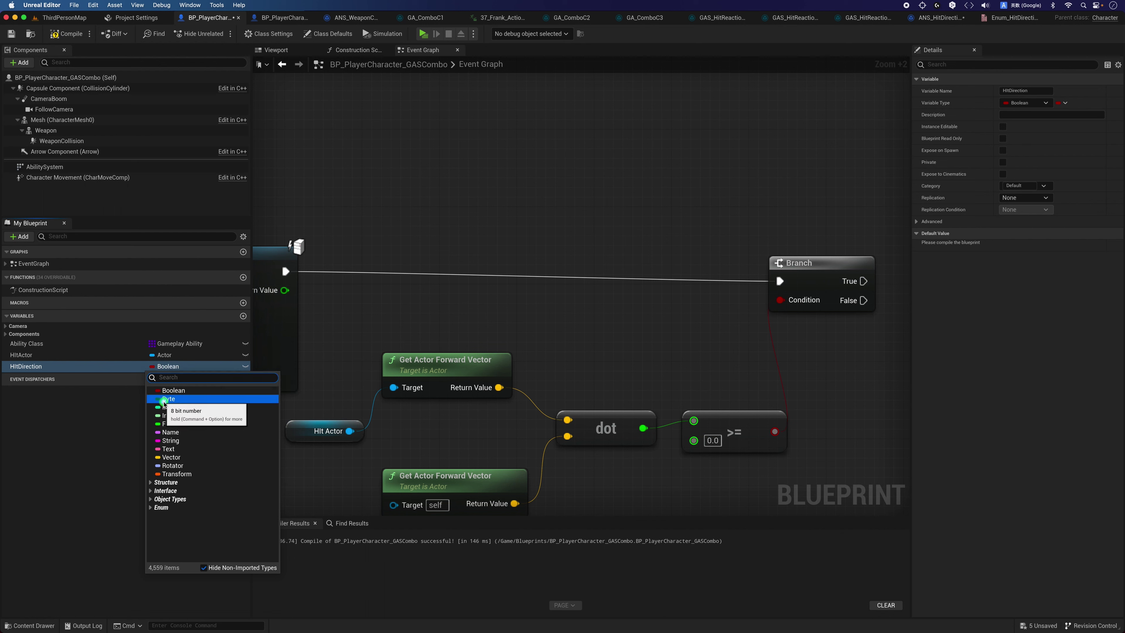
{"action": "type", "text": "Nit"}
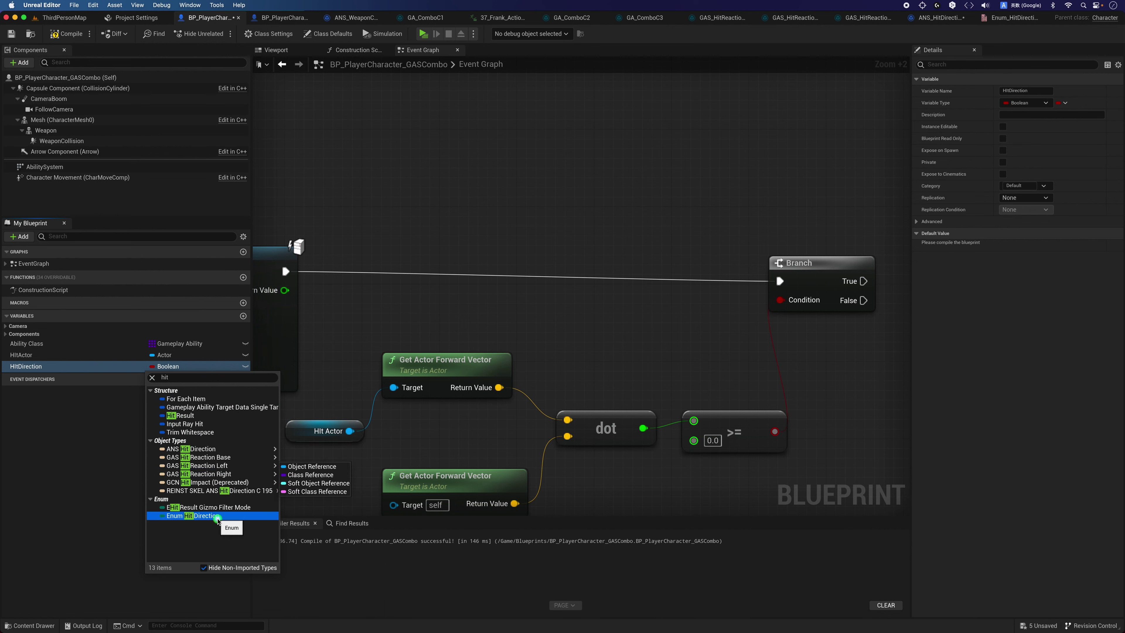
{"action": "left_click", "coordinate": [217, 516]}
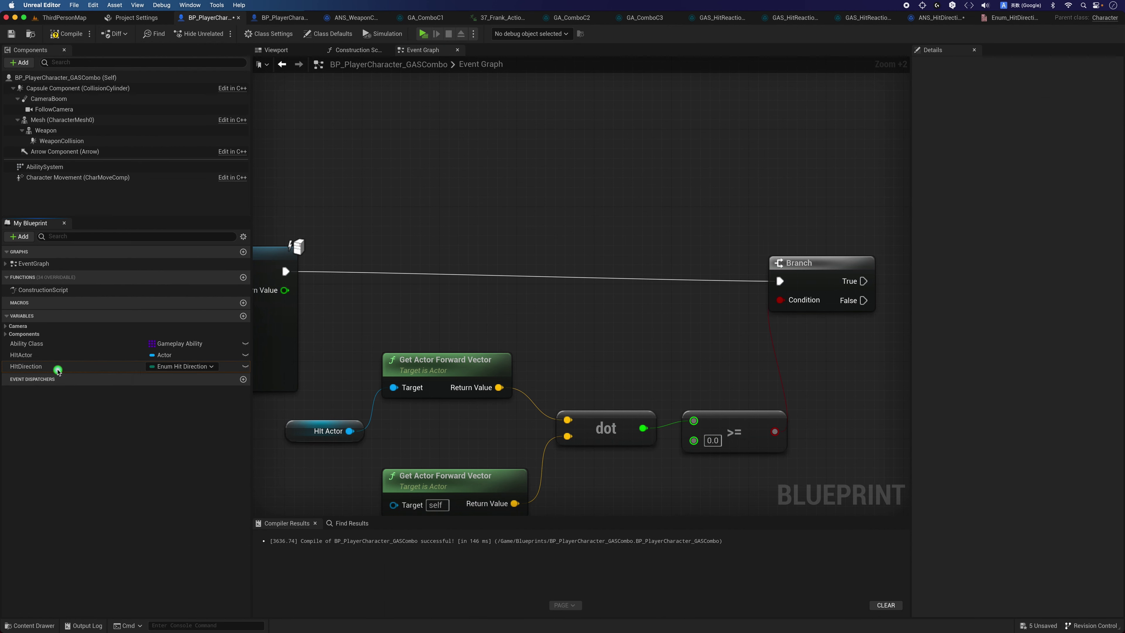
{"action": "left_click", "coordinate": [57, 370]}
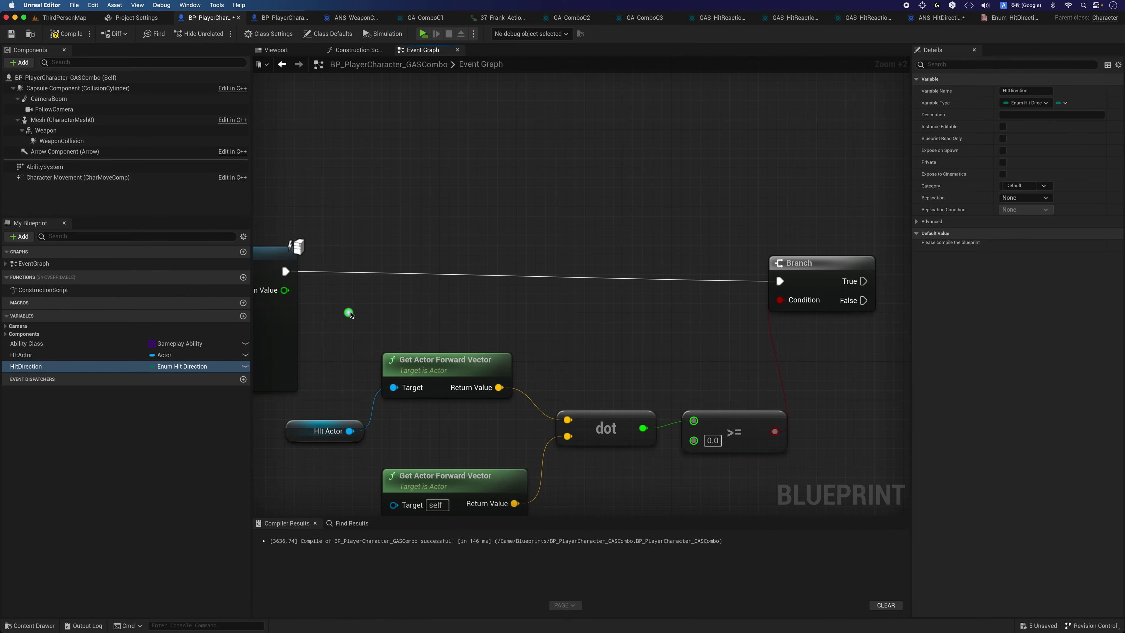
{"action": "right_click_drag", "start_coordinate": [403, 297], "coordinate": [343, 279]}
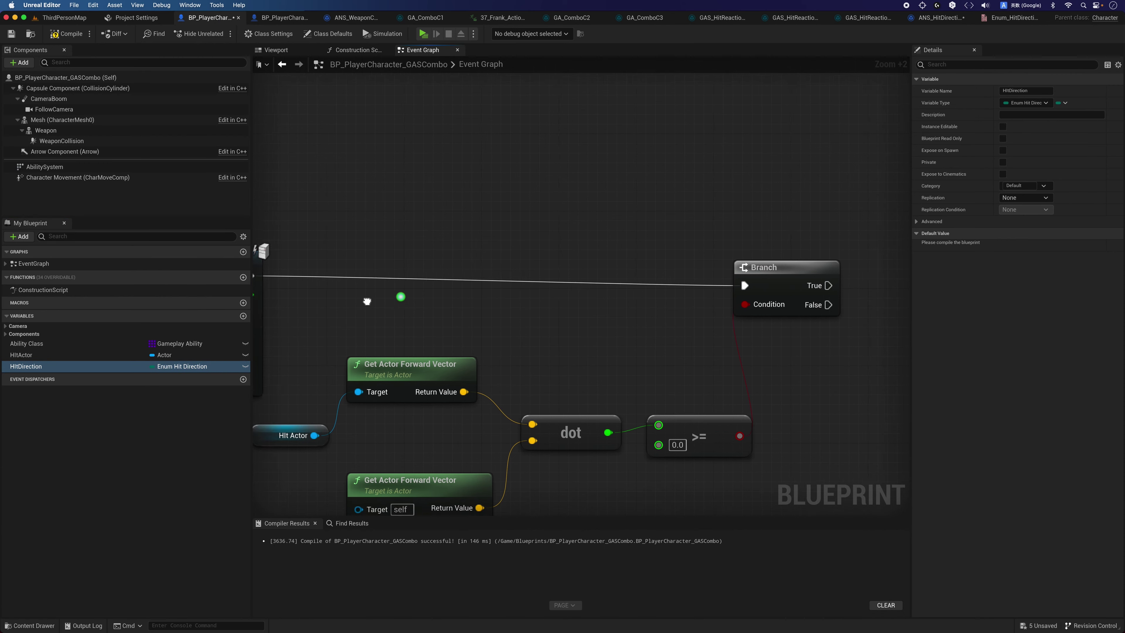
- Compile, then add a Set HitDirection node on the Branch's True output
{"action": "left_click", "coordinate": [55, 39]}
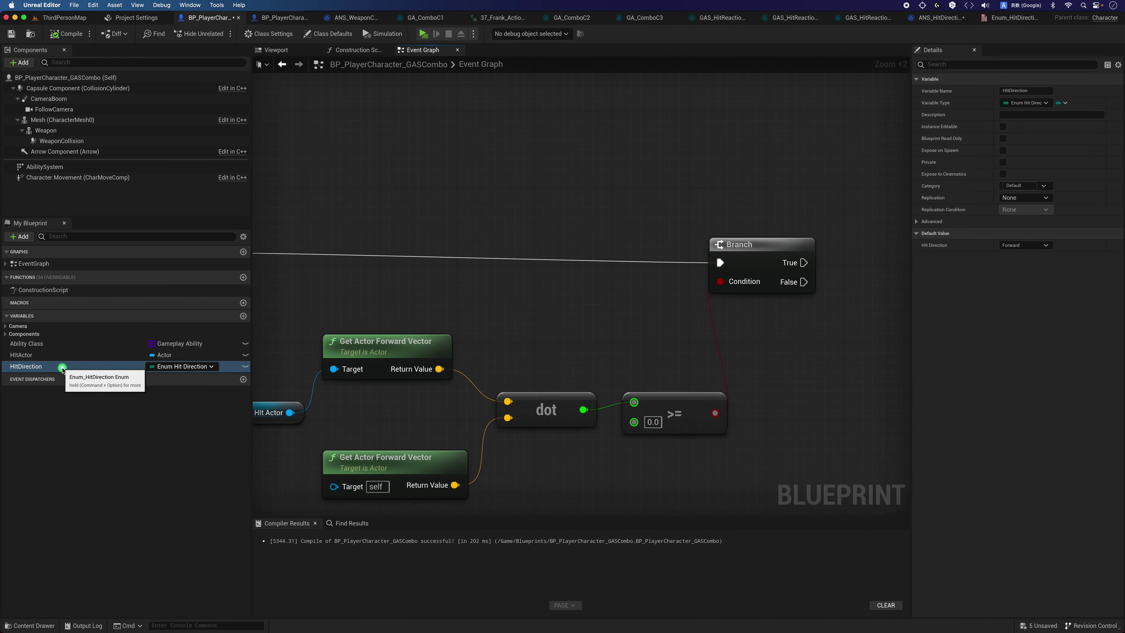
{"action": "mouse_move", "coordinate": [62, 370]}
{"action": "left_mouse_down"}
{"action": "mouse_move", "coordinate": [662, 312]}
{"action": "mouse_move", "coordinate": [871, 249]}
{"action": "left_mouse_up"}
{"action": "left_click", "coordinate": [671, 333]}
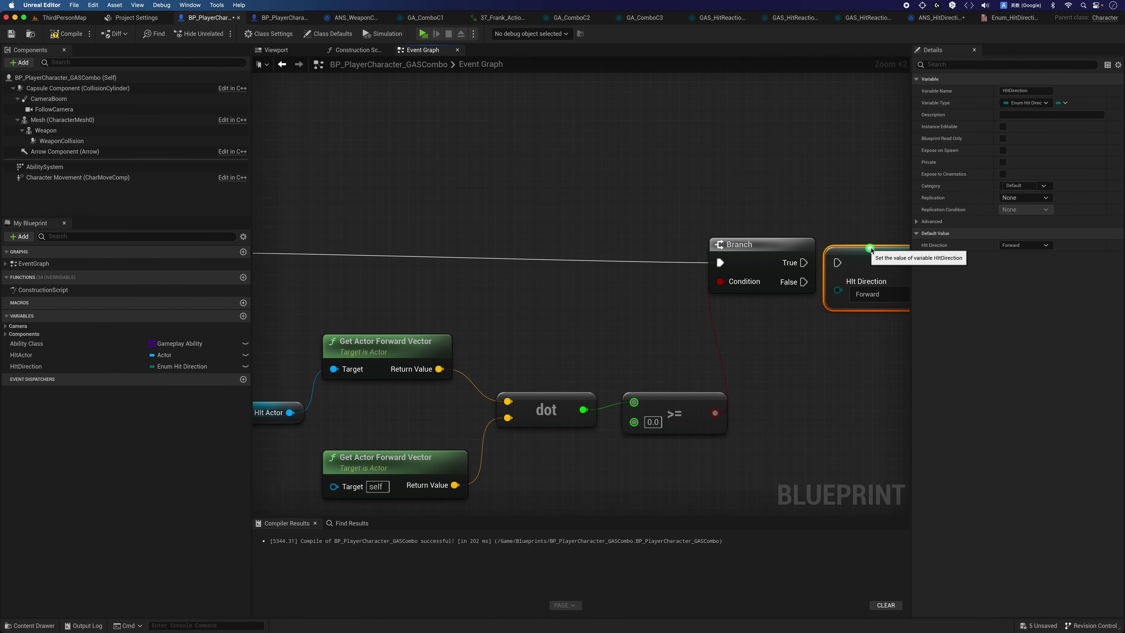
{"action": "left_click", "coordinate": [842, 214]}
{"action": "right_click_drag", "start_coordinate": [841, 213], "coordinate": [655, 234]}
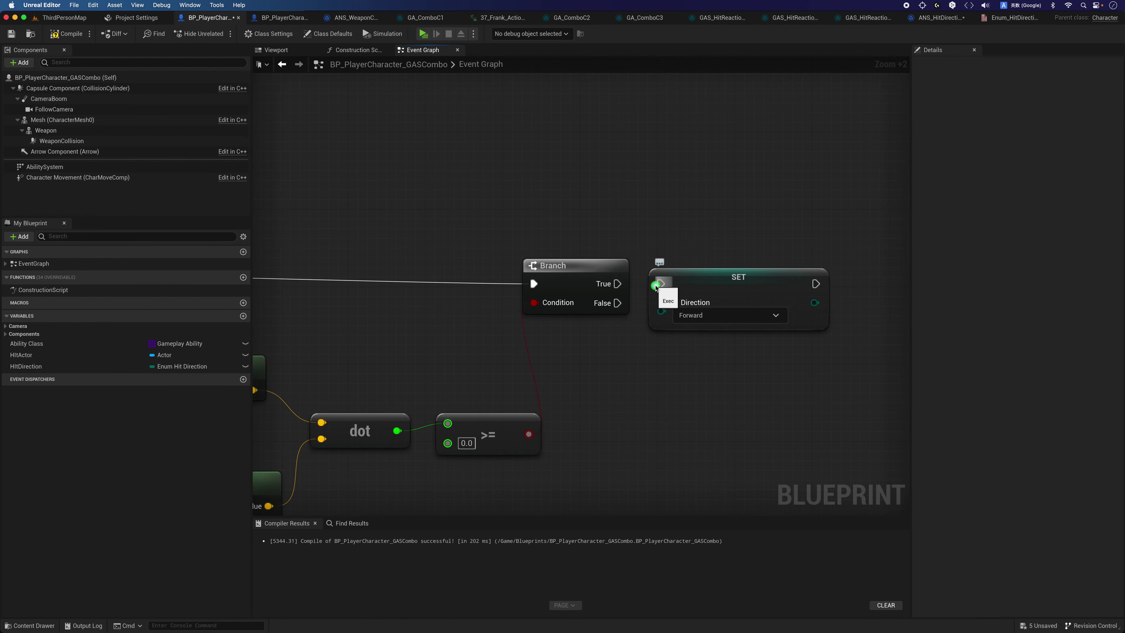
{"action": "mouse_move", "coordinate": [656, 285]}
{"action": "left_mouse_down"}
{"action": "mouse_move", "coordinate": [617, 284]}
{"action": "mouse_move", "coordinate": [668, 276]}
{"action": "left_mouse_up"}
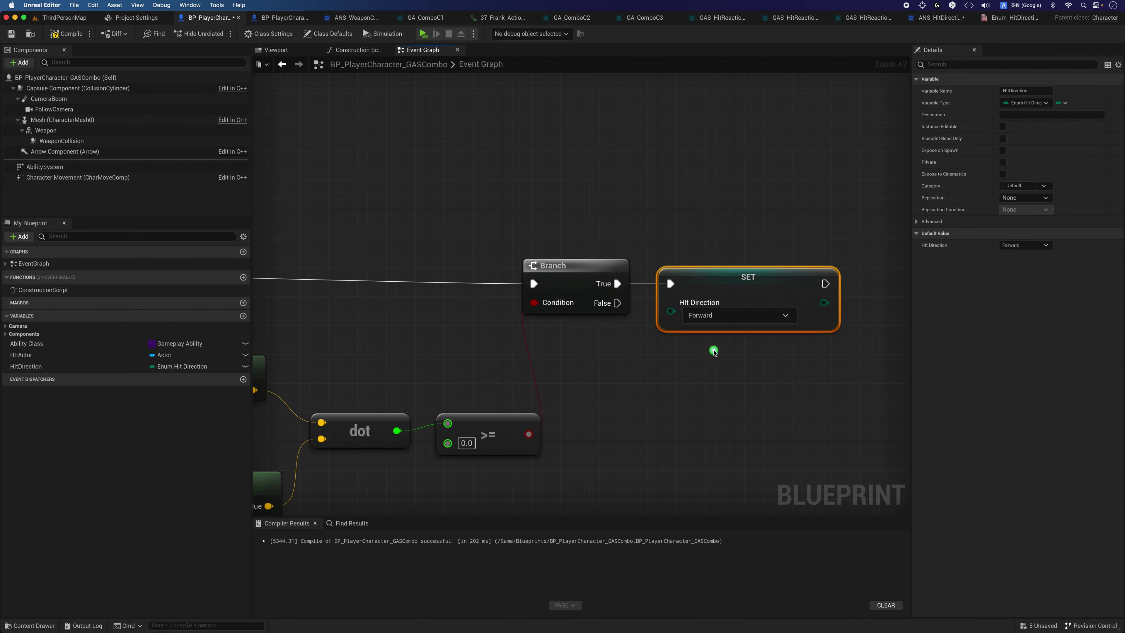
- Duplicate the Set HitDirection node onto the Branch's False output, set to Backward
{"action": "key", "text": "ctrl+c"}
{"action": "key", "text": "ctrl+v"}
{"action": "mouse_move", "coordinate": [719, 409]}
{"action": "left_mouse_down"}
{"action": "mouse_move", "coordinate": [621, 328]}
{"action": "mouse_move", "coordinate": [618, 303]}
{"action": "left_mouse_up"}
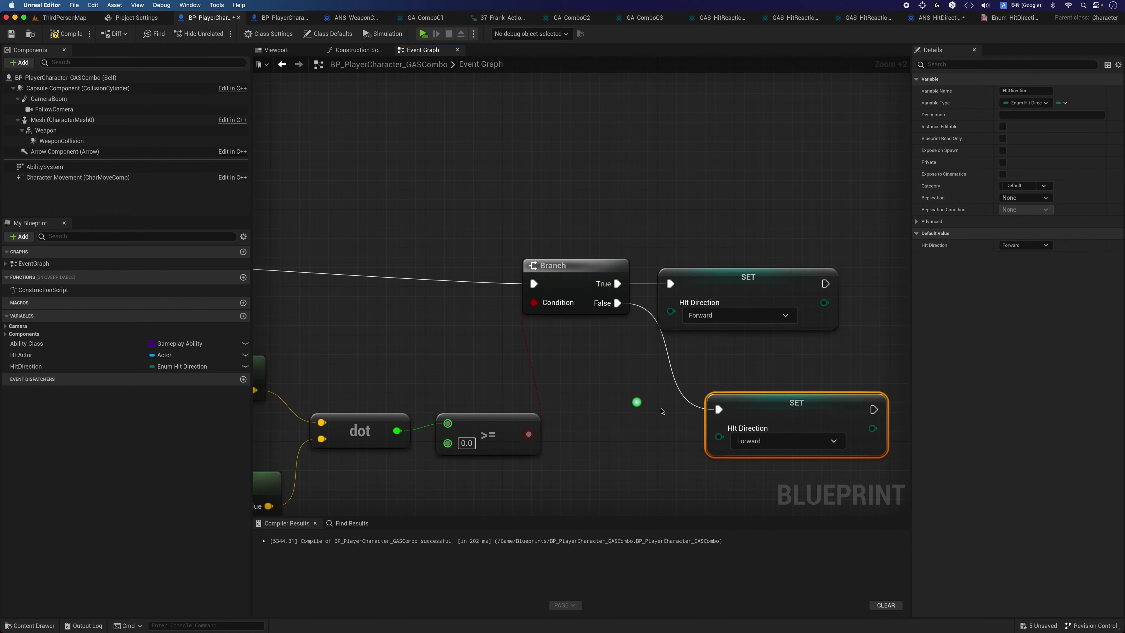
{"action": "left_click", "coordinate": [742, 441]}
{"action": "left_click", "coordinate": [744, 457]}
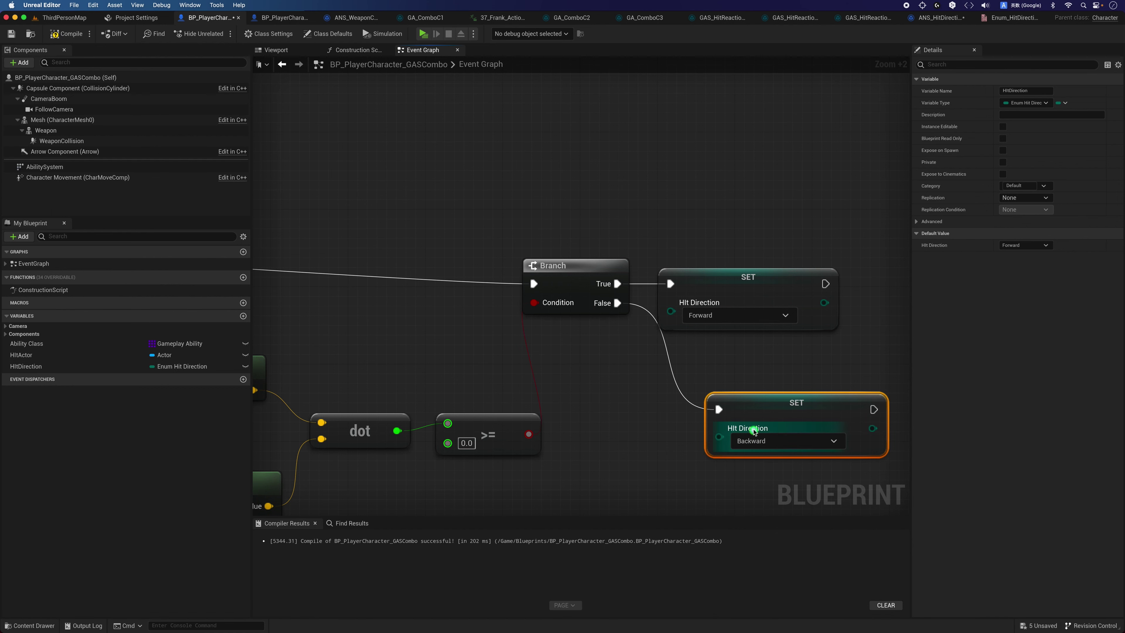
{"action": "left_click_drag", "start_coordinate": [716, 402], "coordinate": [677, 392]}
{"action": "left_click", "coordinate": [607, 477]}
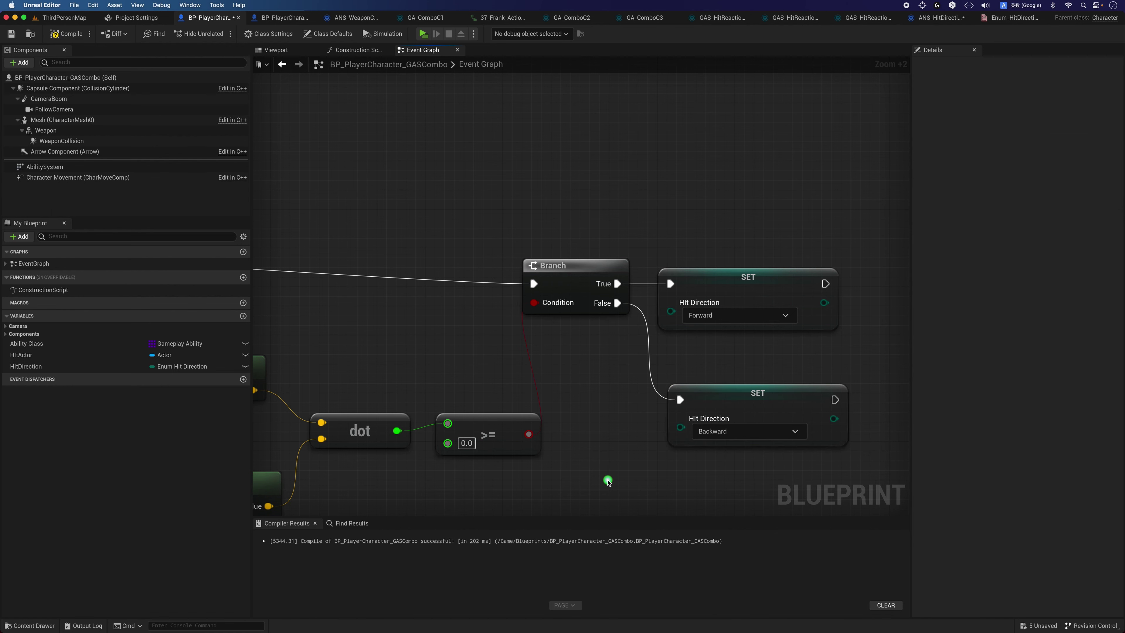
{"action": "right_click_drag", "start_coordinate": [606, 477], "coordinate": [829, 389]}
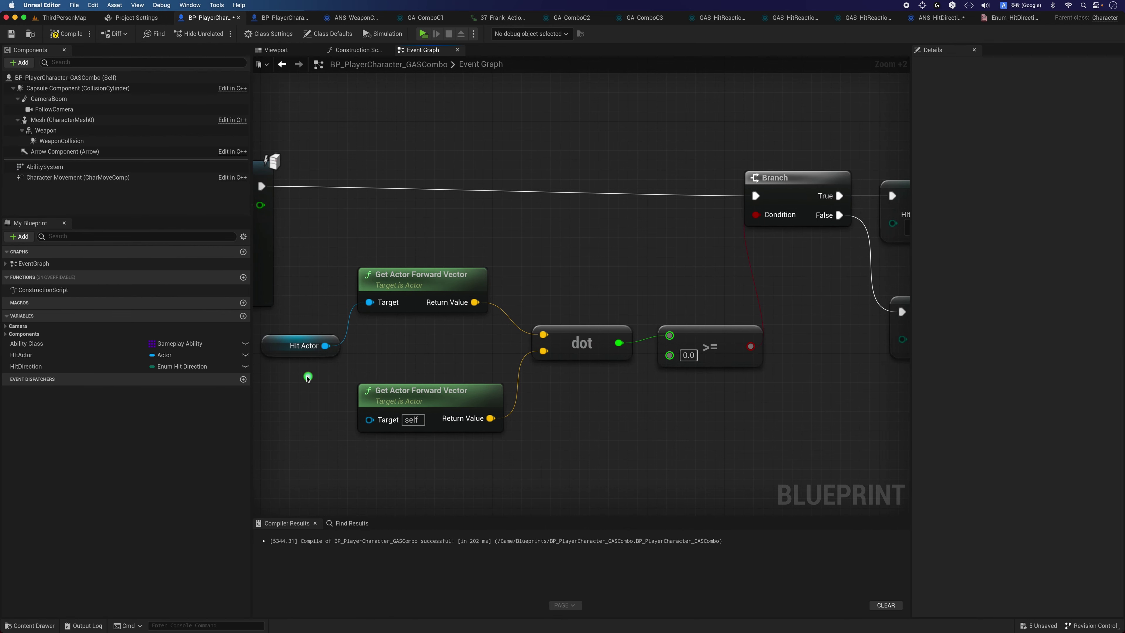
- Inspect the Hit Actor getter and both Get Actor Forward Vector nodes
{"action": "left_click", "coordinate": [284, 348]}
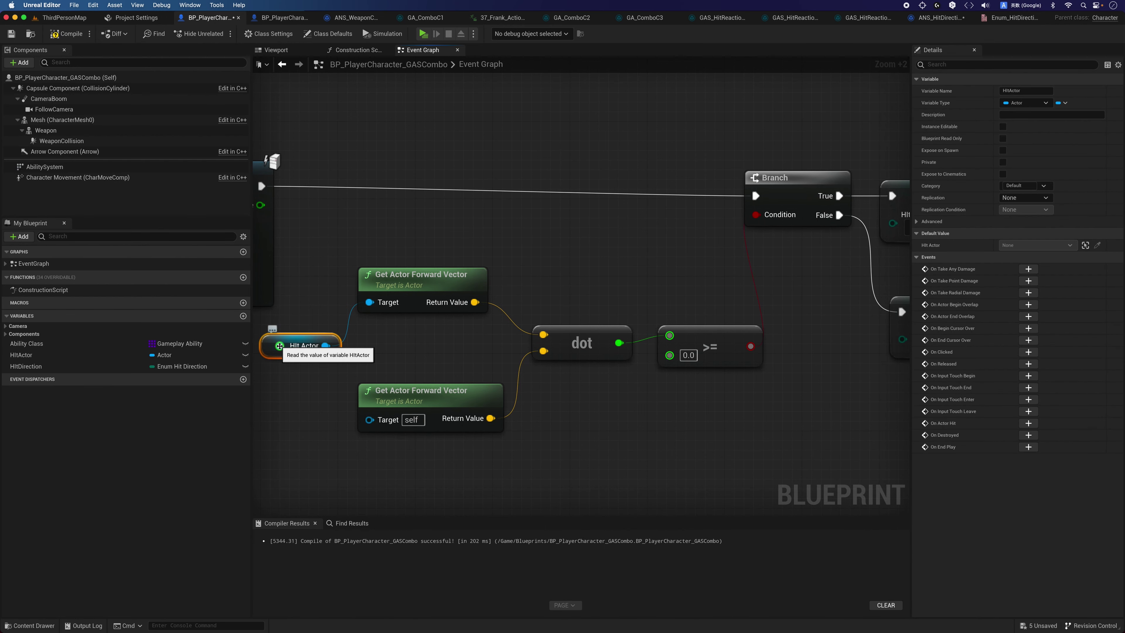
{"action": "left_click", "coordinate": [395, 280]}
{"action": "left_click", "coordinate": [433, 390]}
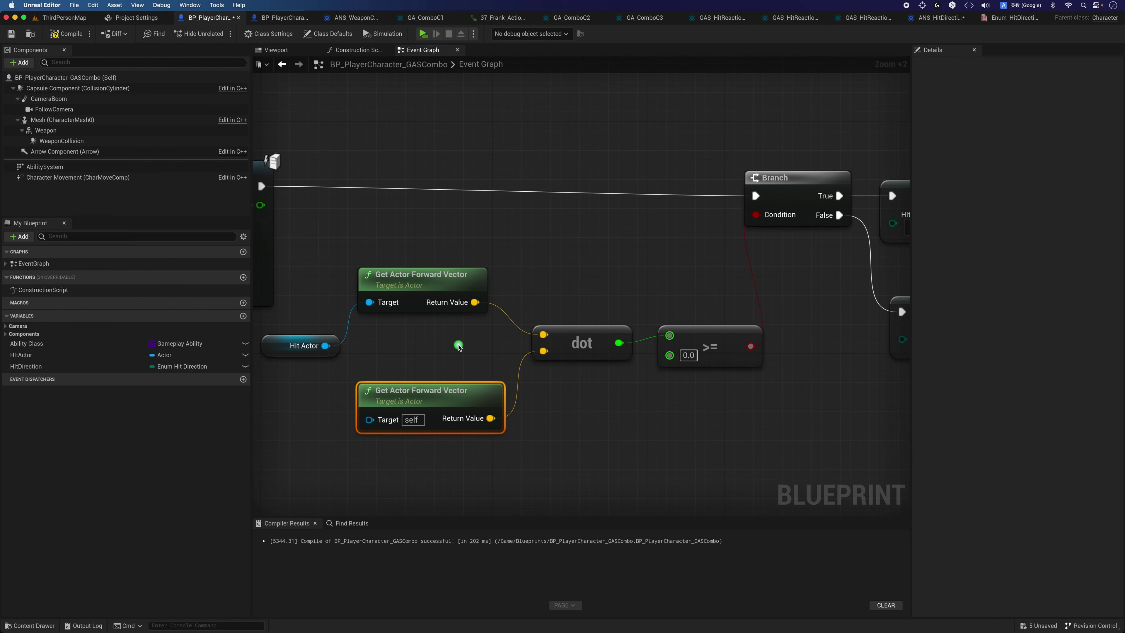
{"action": "left_click", "coordinate": [720, 416]}
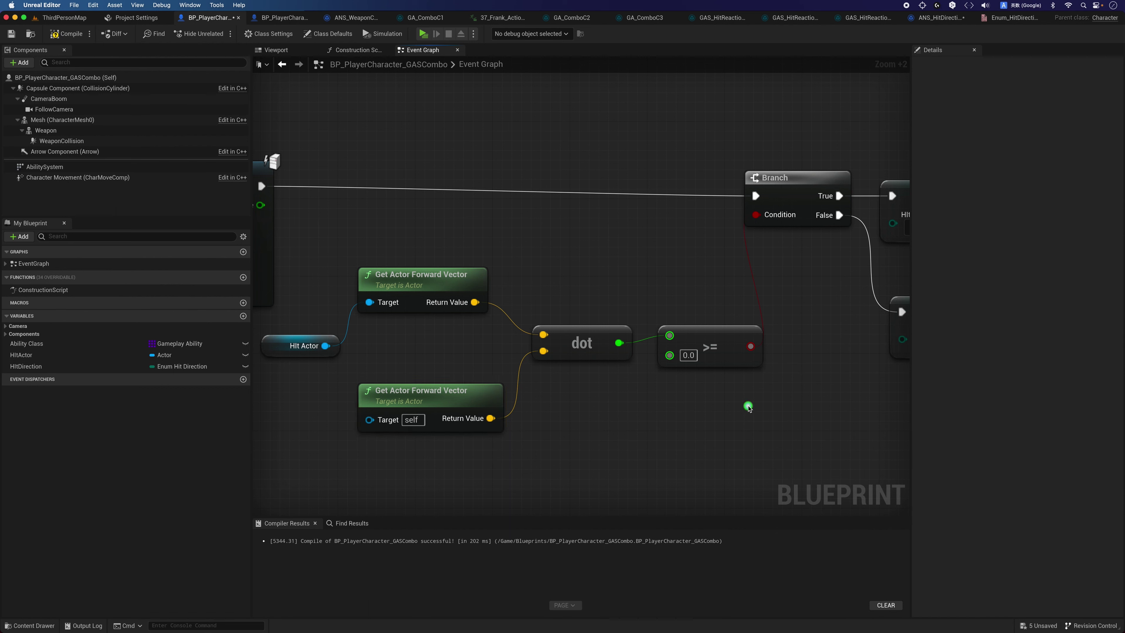
{"action": "right_click_drag", "start_coordinate": [748, 407], "coordinate": [422, 461]}
{"action": "left_click", "coordinate": [586, 325]}
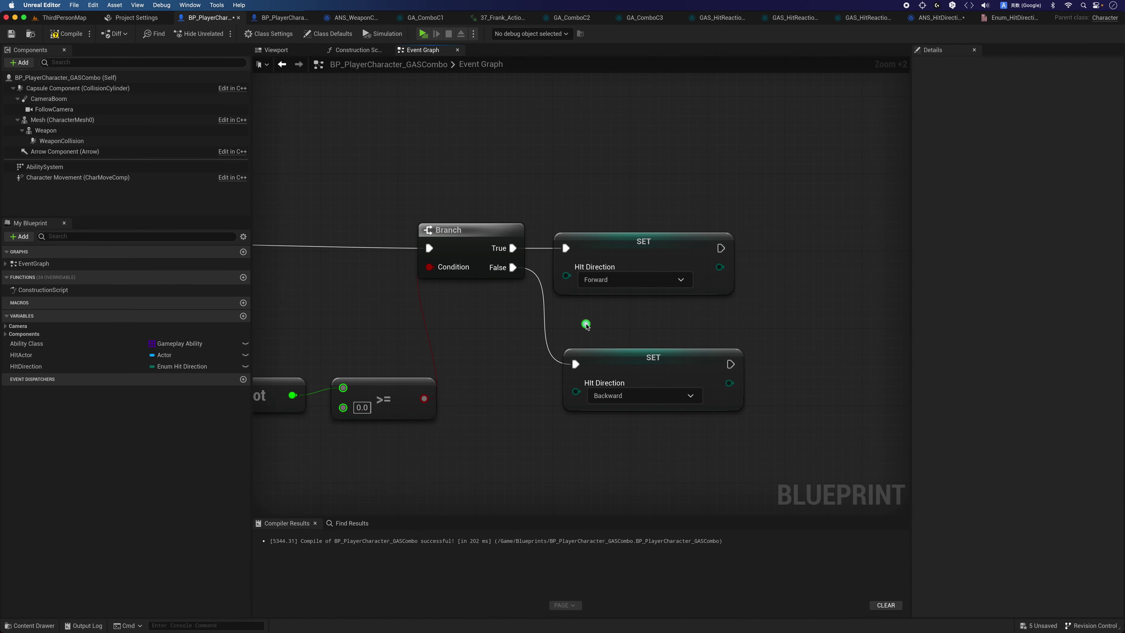
- Swap the SET values so True sets Backward and False sets Forward, then compile and save
{"action": "left_click", "coordinate": [628, 283]}
{"action": "left_click", "coordinate": [605, 301]}
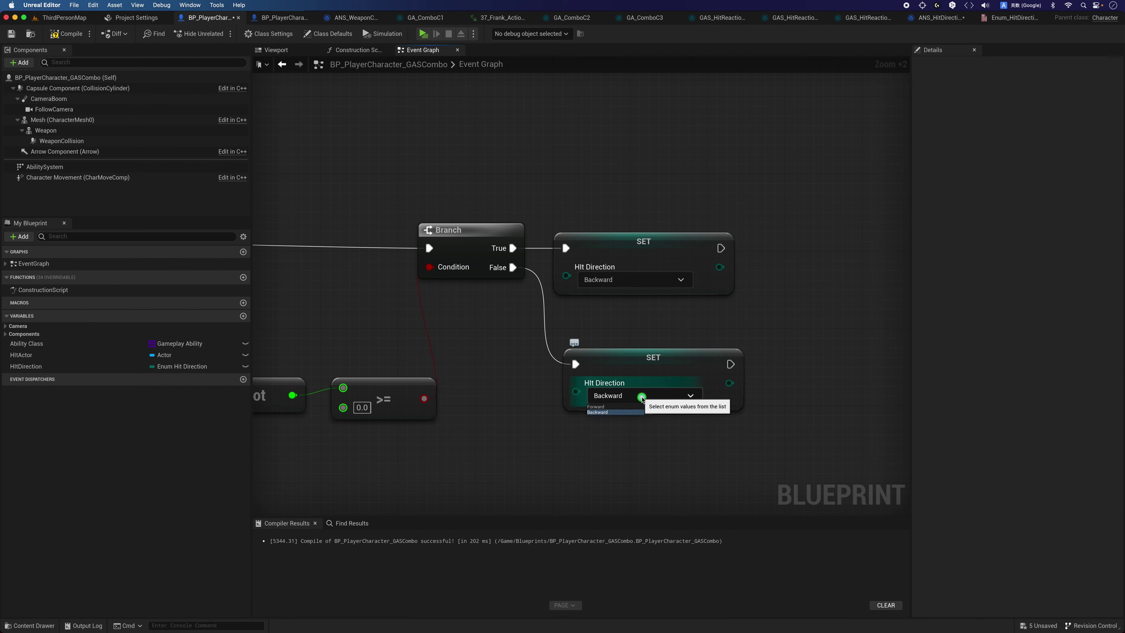
{"action": "left_click", "coordinate": [615, 396]}
{"action": "left_click", "coordinate": [612, 406]}
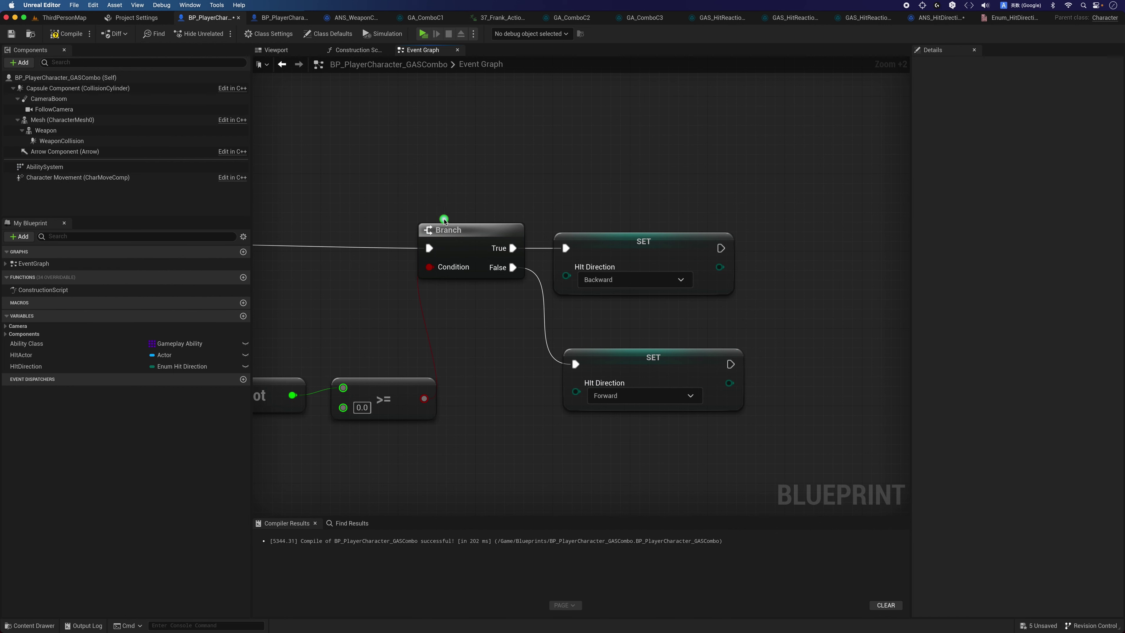
{"action": "left_click", "coordinate": [62, 33]}
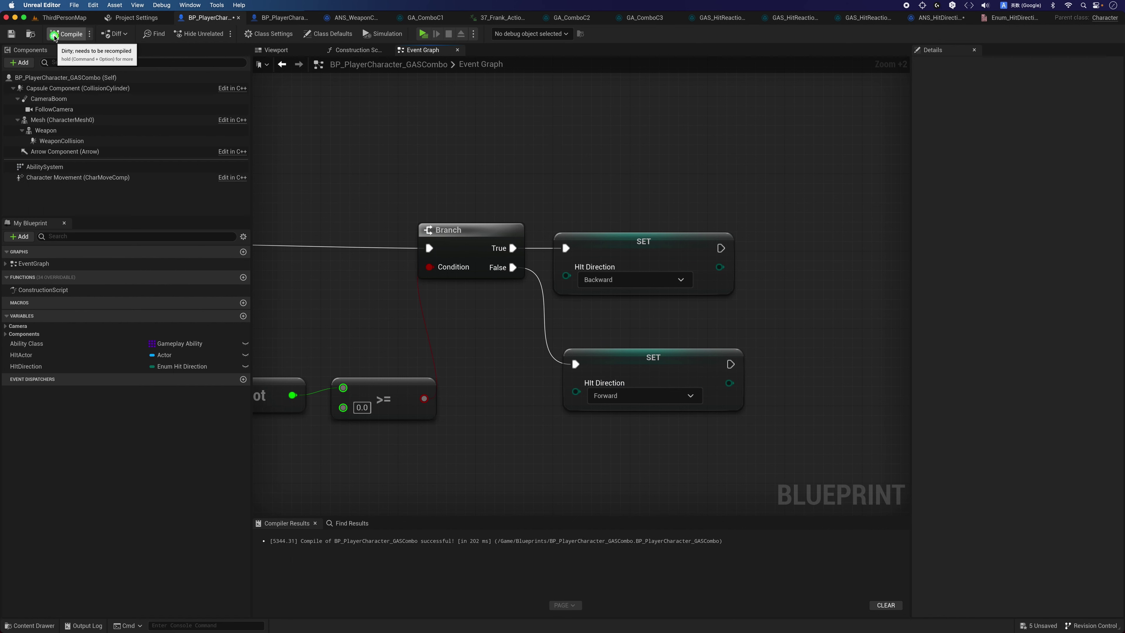
{"action": "left_click", "coordinate": [9, 34]}
{"action": "left_click", "coordinate": [905, 8]}
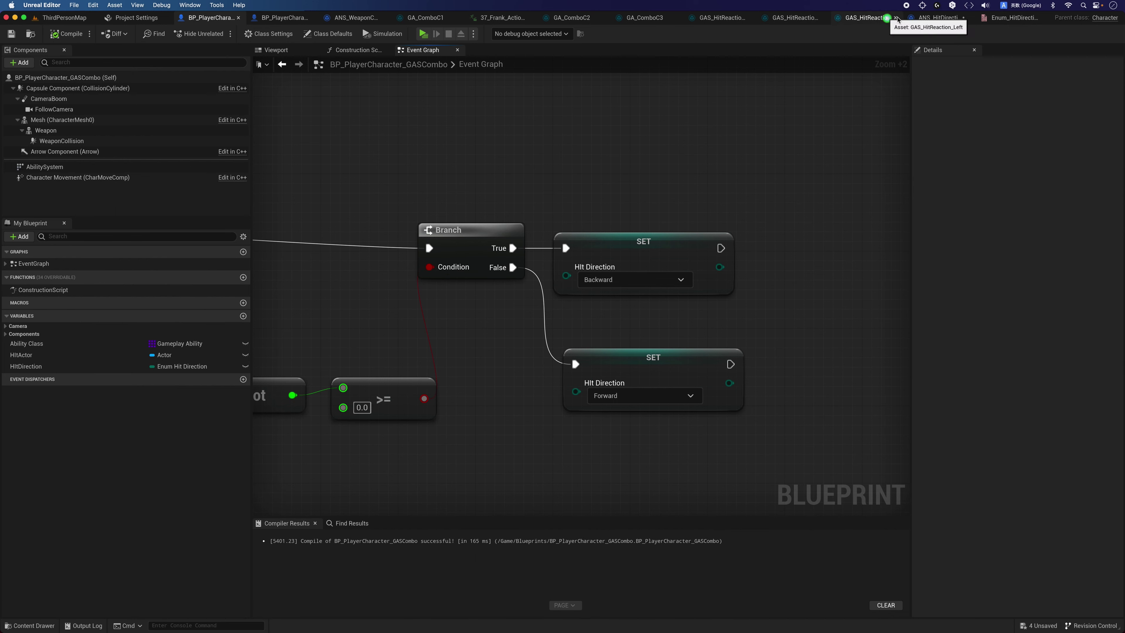
- In ANS_HitDirection's Received Notify Tick, add a Get Owner node fed by Mesh Comp
{"action": "left_click", "coordinate": [934, 20]}
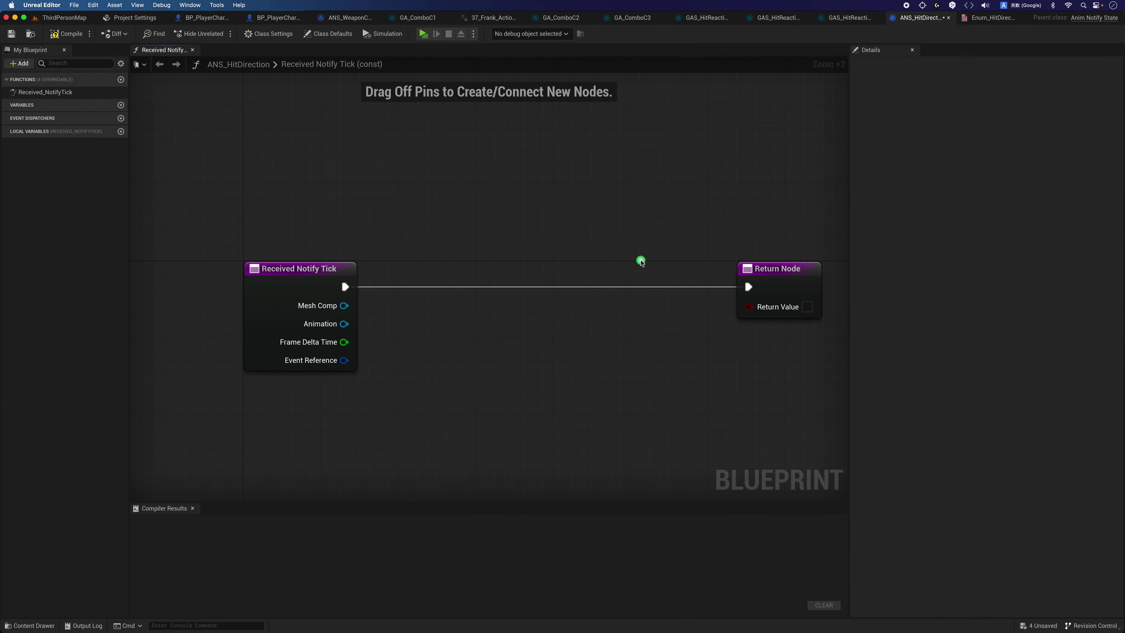
{"action": "right_click_drag", "start_coordinate": [640, 261], "coordinate": [366, 291]}
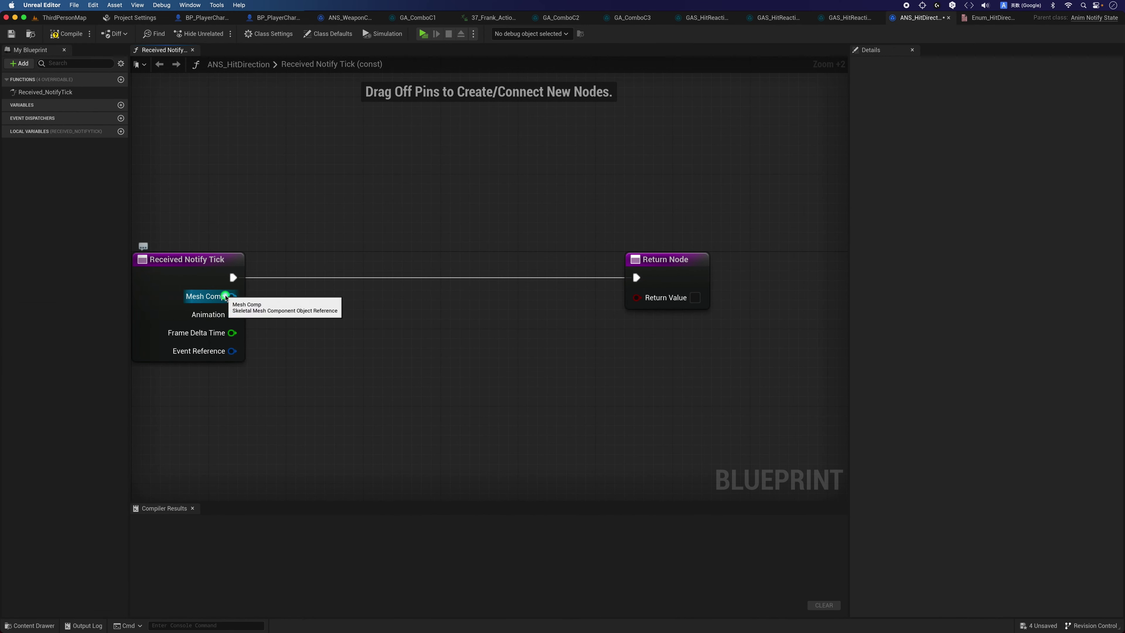
{"action": "left_click_drag", "start_coordinate": [225, 296], "coordinate": [320, 357]}
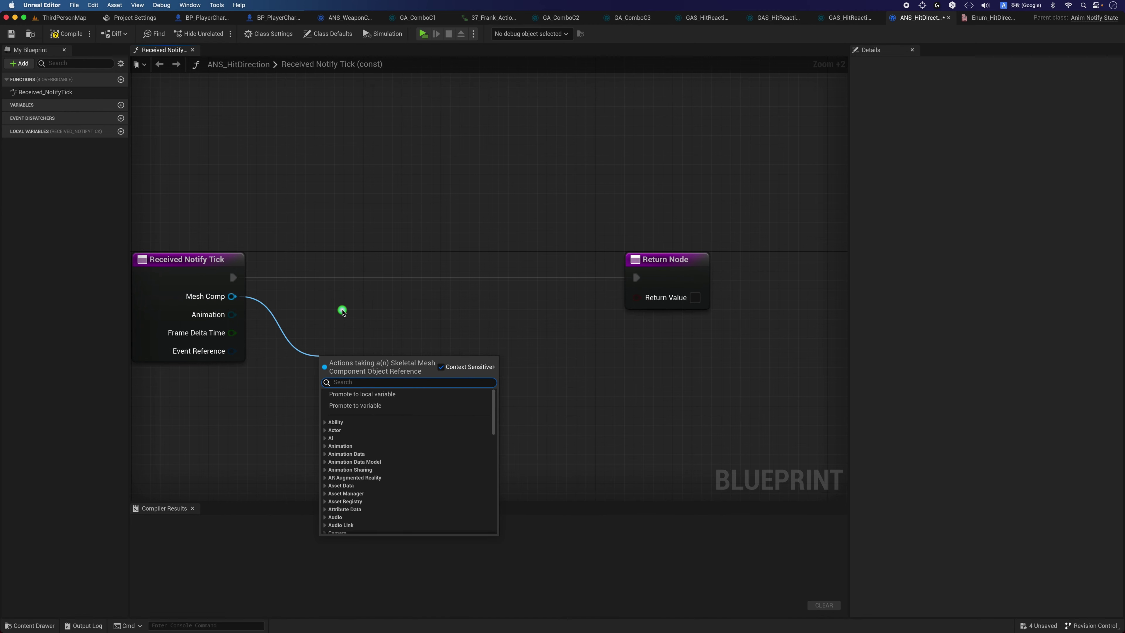
{"action": "type", "text": "get ow"}
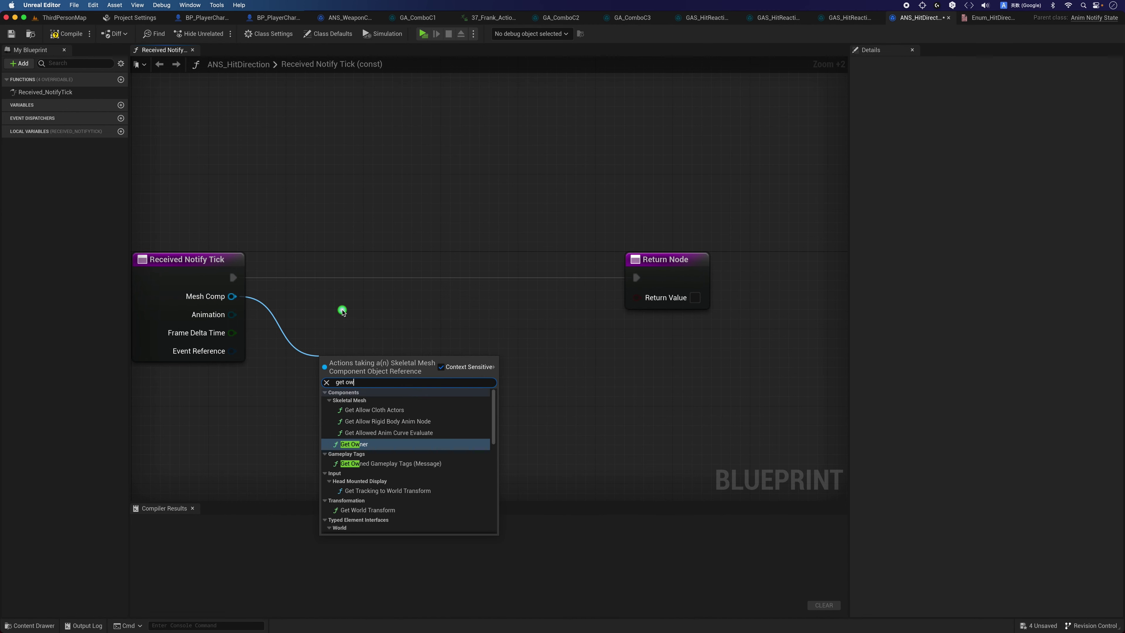
{"action": "type", "text": "ner"}
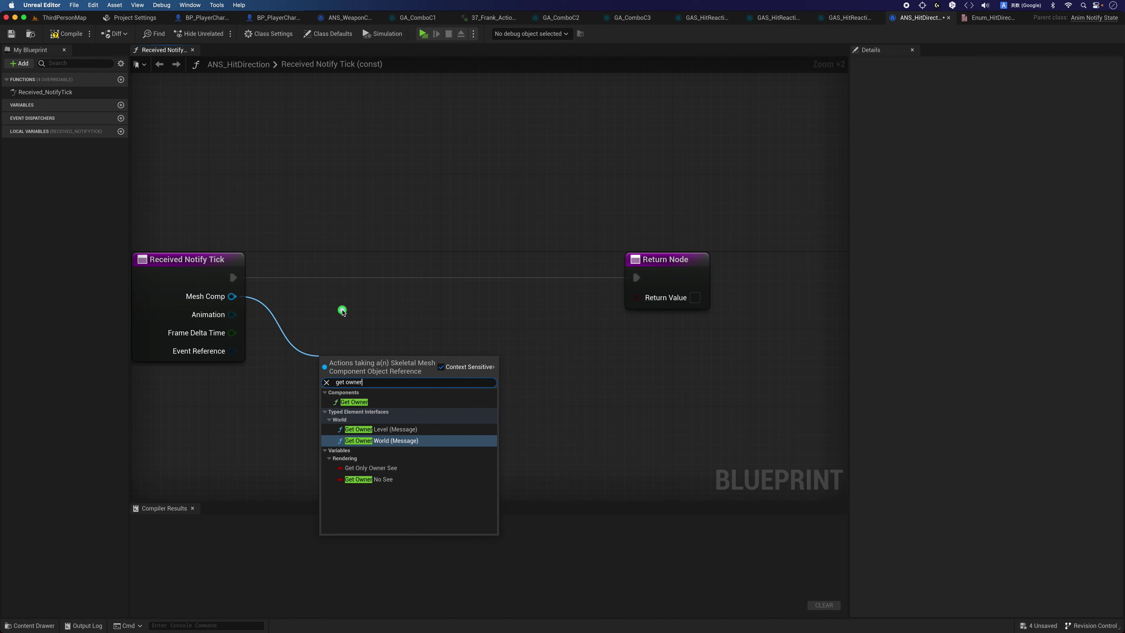
{"action": "left_click", "coordinate": [356, 401]}
{"action": "left_click_drag", "start_coordinate": [354, 397], "coordinate": [316, 360]}
- Cast the owner to BP_PlayerCharacter_GASCombo, placed before the Return Node
{"action": "left_click_drag", "start_coordinate": [390, 345], "coordinate": [461, 375]}
{"action": "type", "text": "cast"}
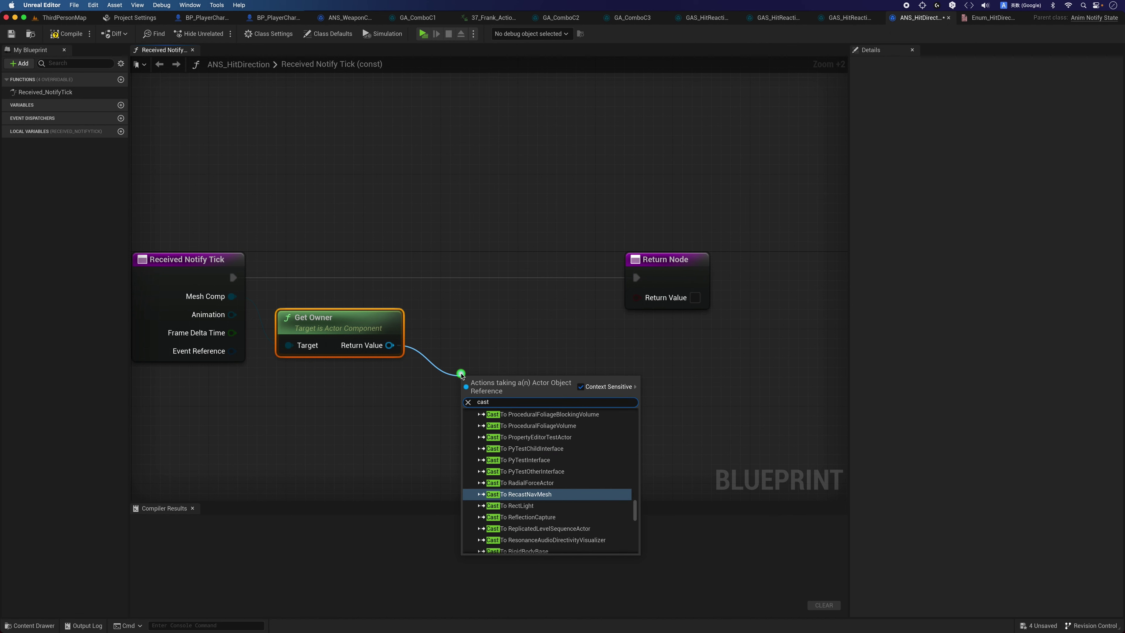
{"action": "type", "text": " player bp"}
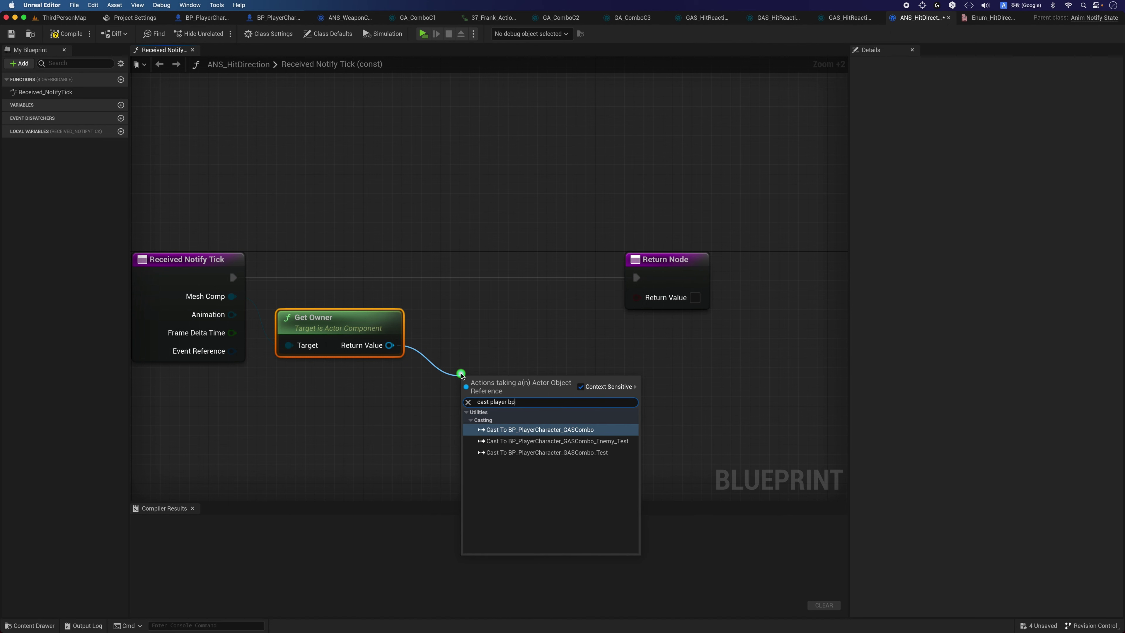
{"action": "left_click", "coordinate": [582, 429]}
{"action": "mouse_move", "coordinate": [549, 381]}
{"action": "left_mouse_down"}
{"action": "mouse_move", "coordinate": [502, 279]}
{"action": "mouse_move", "coordinate": [524, 279]}
{"action": "left_mouse_up"}
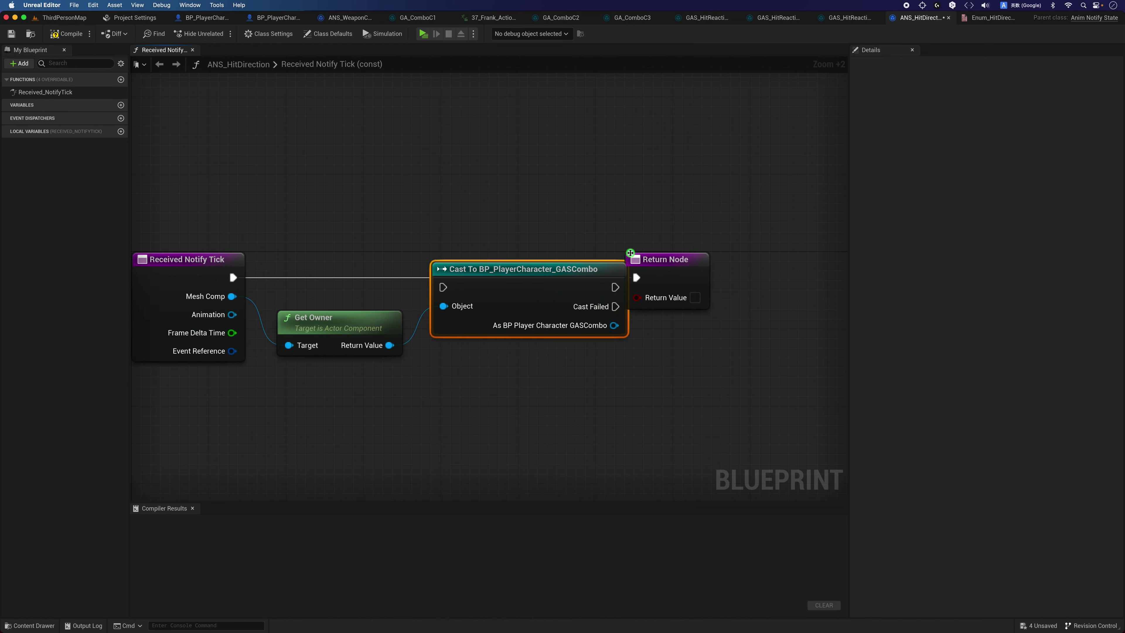
- Read Hit Actor from the cast player character and convert it to a validated get
{"action": "left_click_drag", "start_coordinate": [646, 261], "coordinate": [741, 261]}
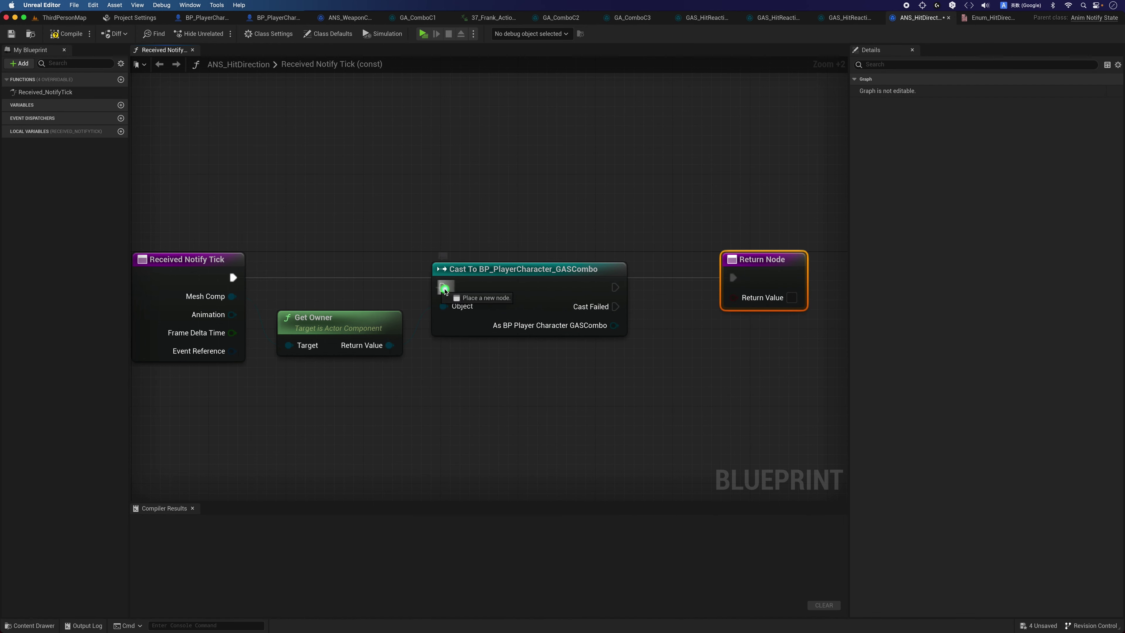
{"action": "right_click_drag", "start_coordinate": [460, 184], "coordinate": [297, 201]}
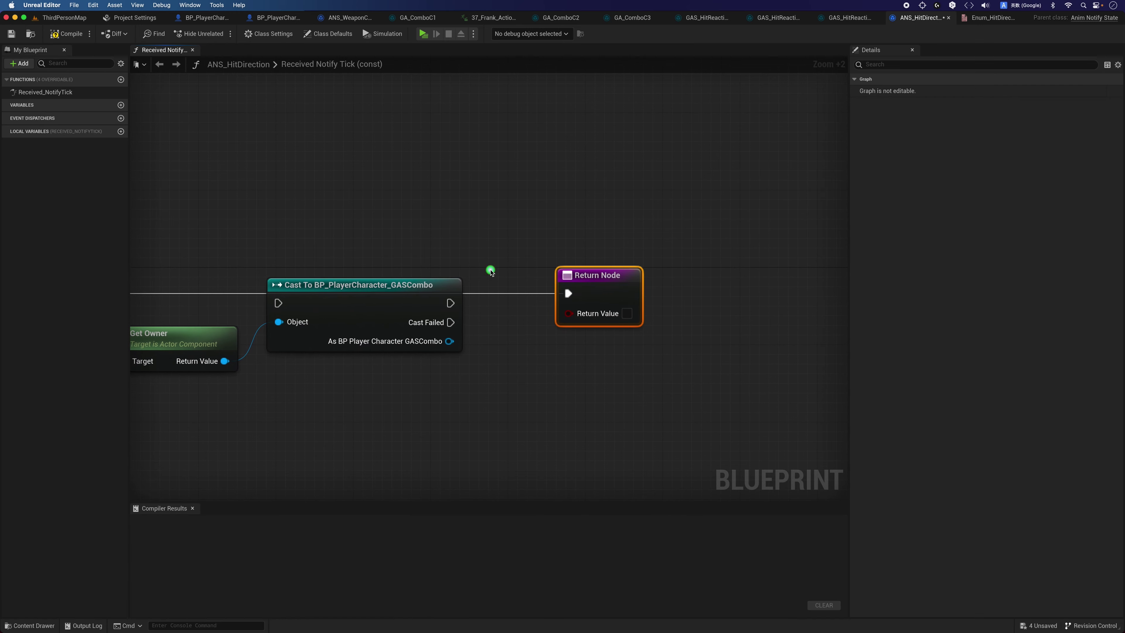
{"action": "left_click_drag", "start_coordinate": [562, 270], "coordinate": [695, 271]}
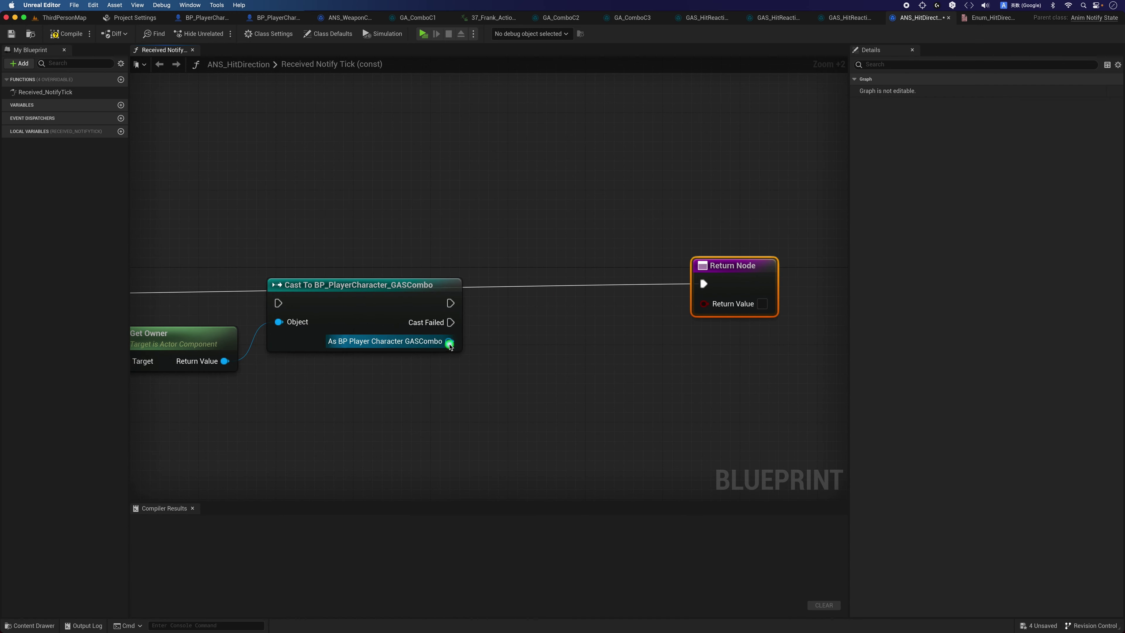
{"action": "left_click_drag", "start_coordinate": [466, 345], "coordinate": [487, 389]}
{"action": "type", "text": "get hit"}
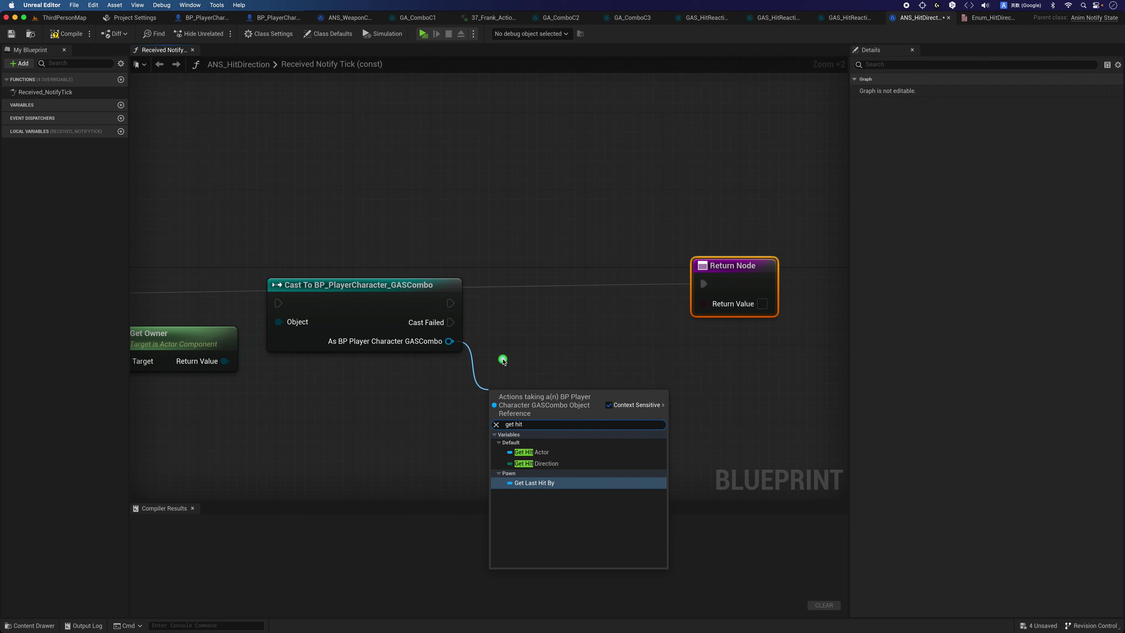
{"action": "left_click", "coordinate": [572, 450]}
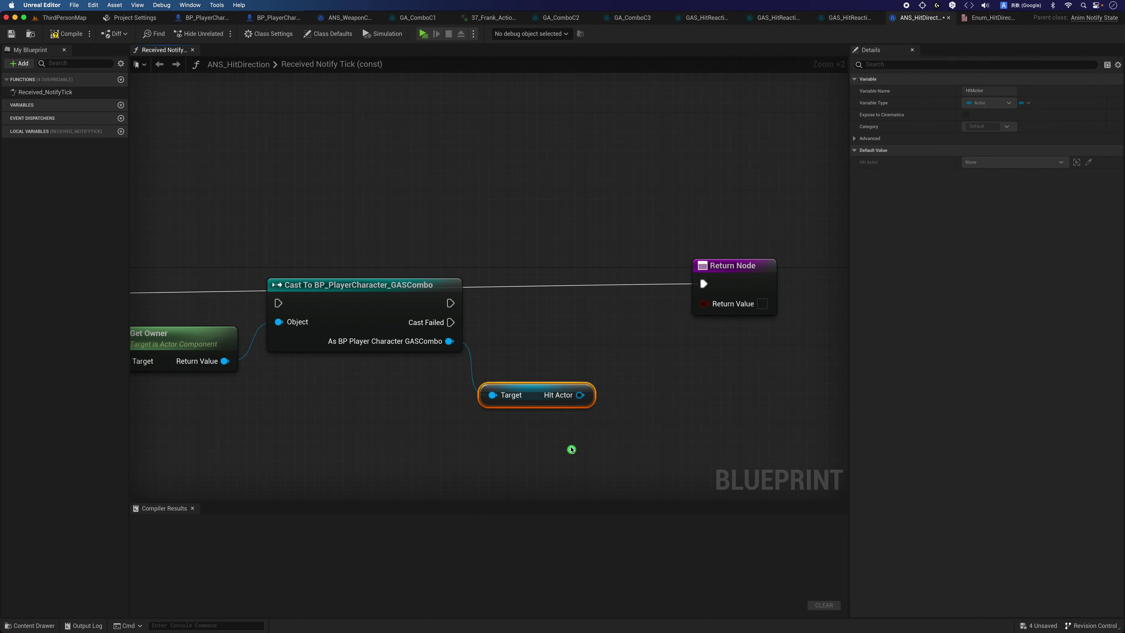
{"action": "left_click_drag", "start_coordinate": [535, 395], "coordinate": [537, 356]}
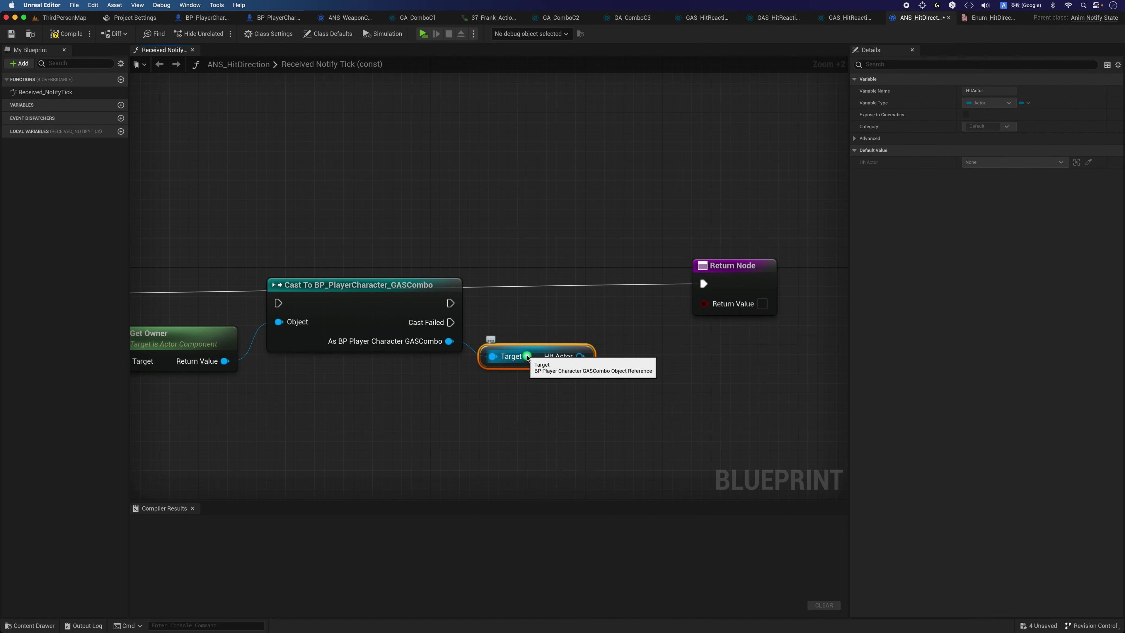
{"action": "right_click", "coordinate": [531, 353]}
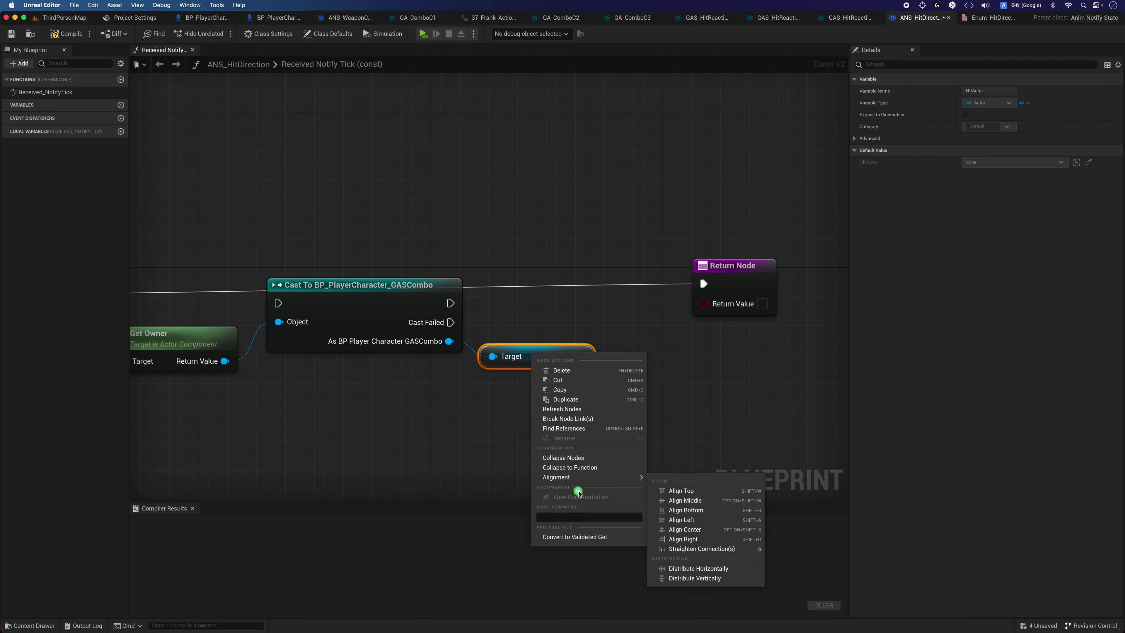
{"action": "left_click", "coordinate": [571, 537]}
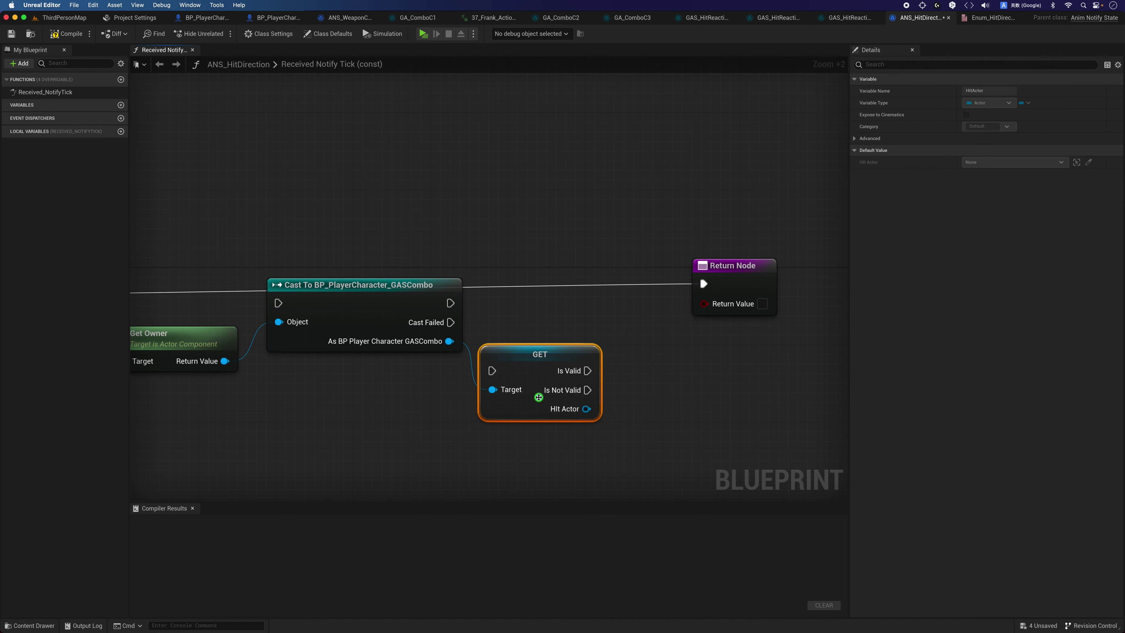
{"action": "mouse_move", "coordinate": [538, 397]}
{"action": "left_mouse_down"}
{"action": "mouse_move", "coordinate": [548, 320]}
{"action": "mouse_move", "coordinate": [449, 303]}
{"action": "left_mouse_up"}
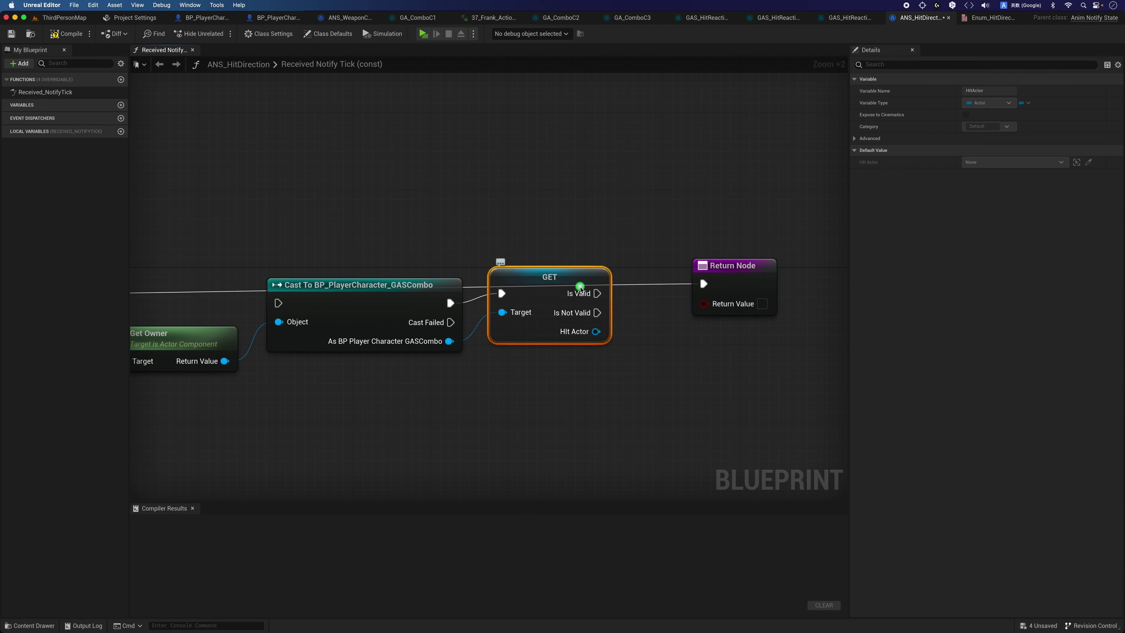
- Connect the validated GET's Is Valid output to the Return Node's execution input
{"action": "left_click_drag", "start_coordinate": [589, 295], "coordinate": [704, 288]}
{"action": "right_click", "coordinate": [556, 291]}
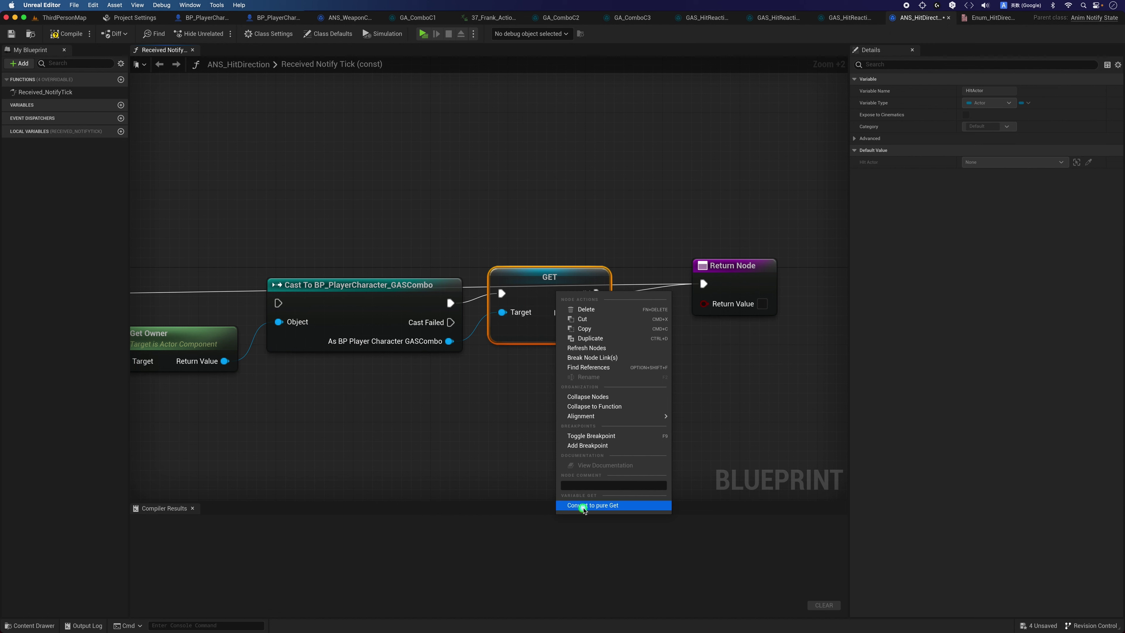
{"action": "left_click", "coordinate": [444, 502]}
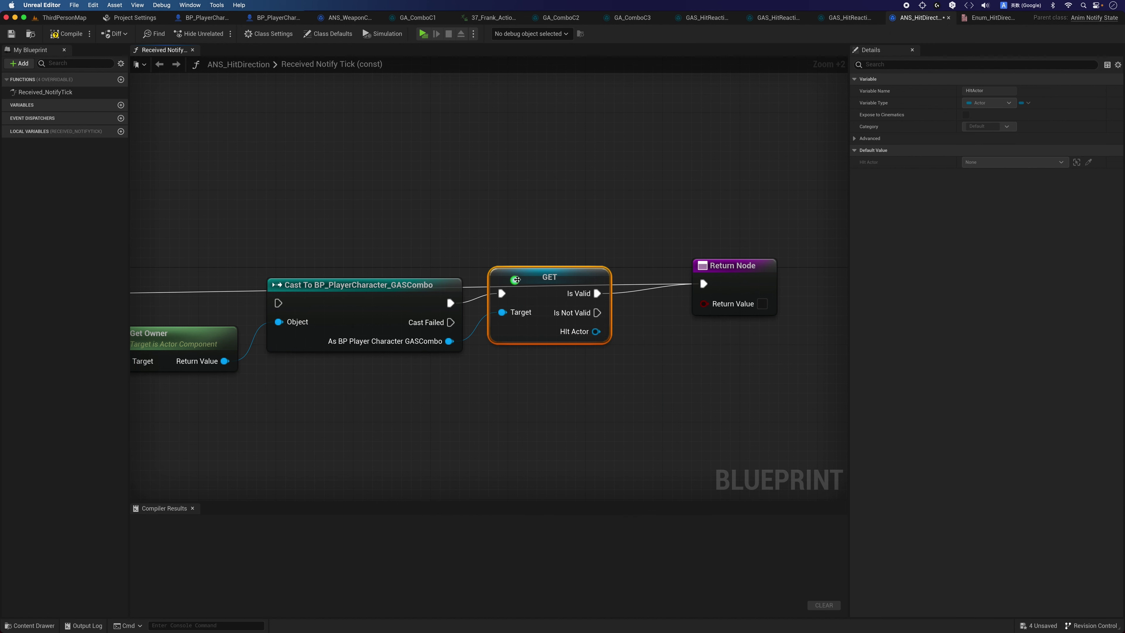
{"action": "left_click_drag", "start_coordinate": [516, 279], "coordinate": [517, 289]}
{"action": "left_click", "coordinate": [606, 373]}
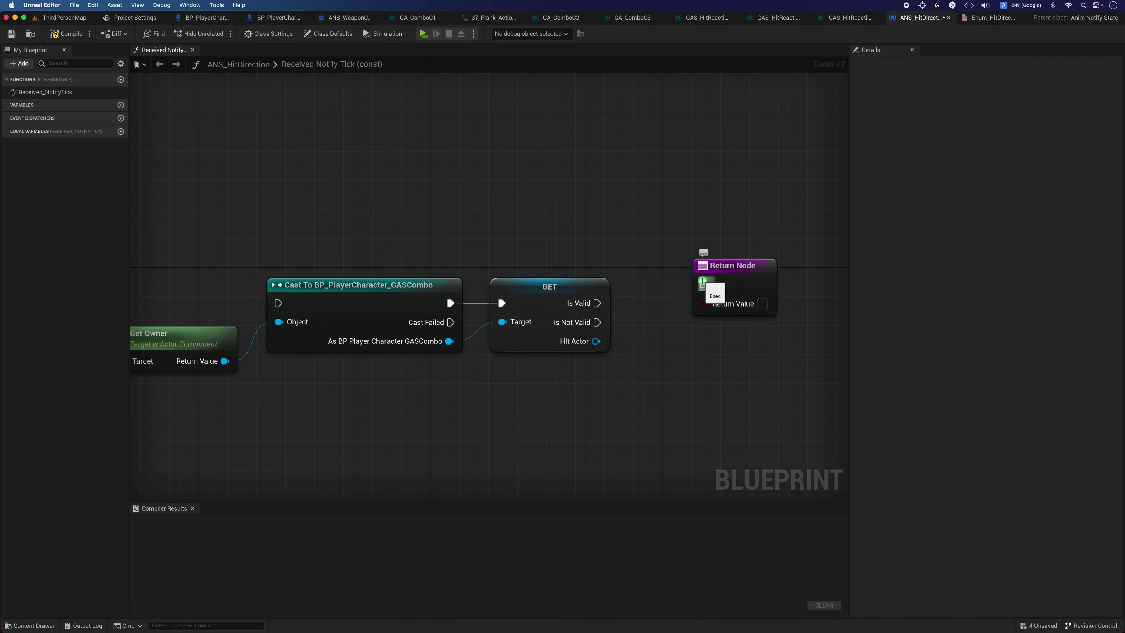
{"action": "left_click_drag", "start_coordinate": [702, 281], "coordinate": [601, 306]}
{"action": "left_click", "coordinate": [684, 345]}
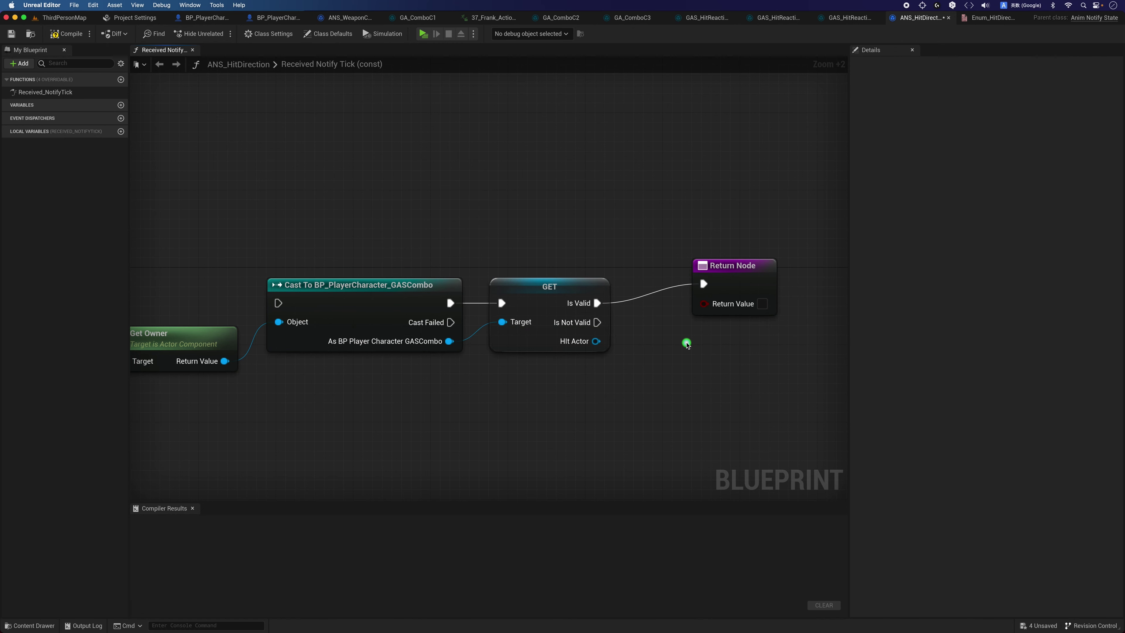
{"action": "right_click_drag", "start_coordinate": [686, 344], "coordinate": [633, 295]}
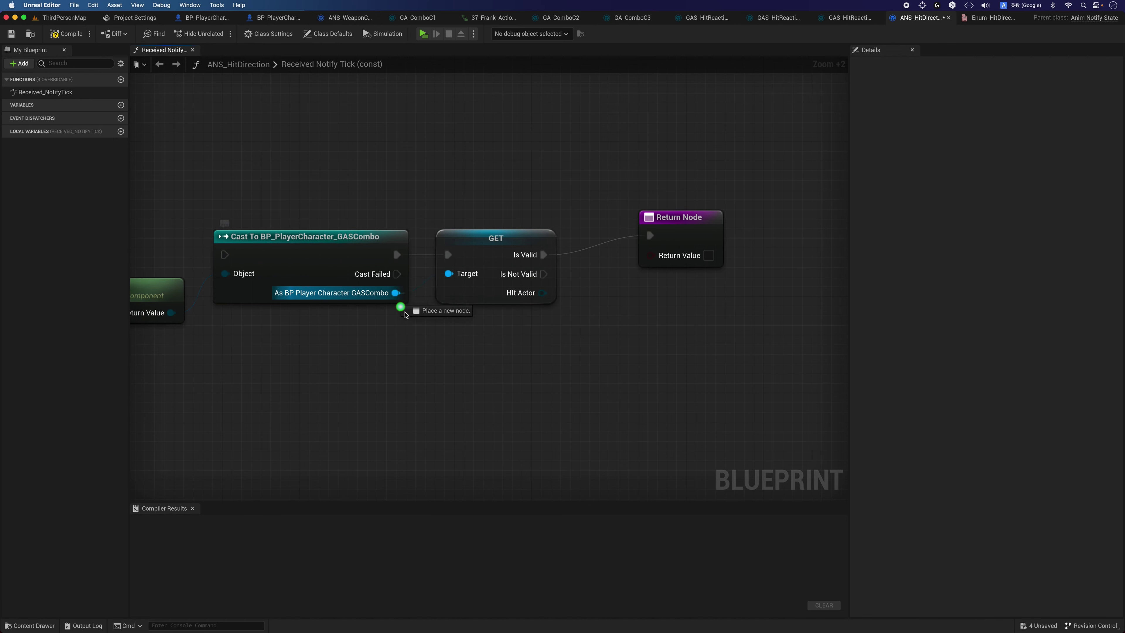
- Add a Get Hit Direction node off the cast player character output
{"action": "left_click_drag", "start_coordinate": [395, 294], "coordinate": [519, 375]}
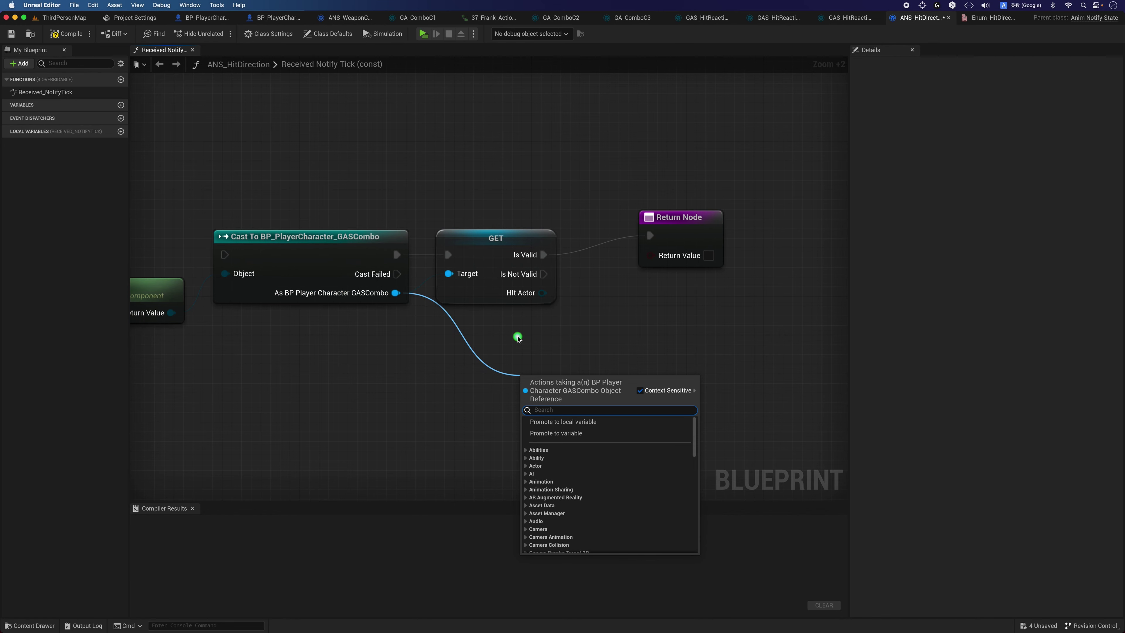
{"action": "type", "text": "get "}
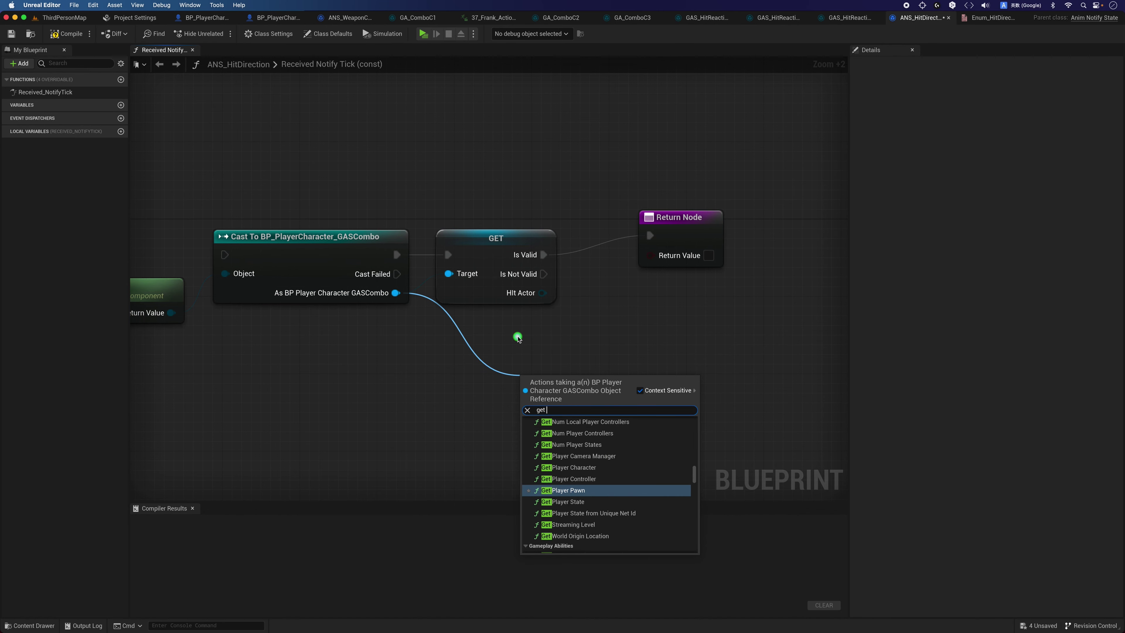
{"action": "type", "text": "hit"}
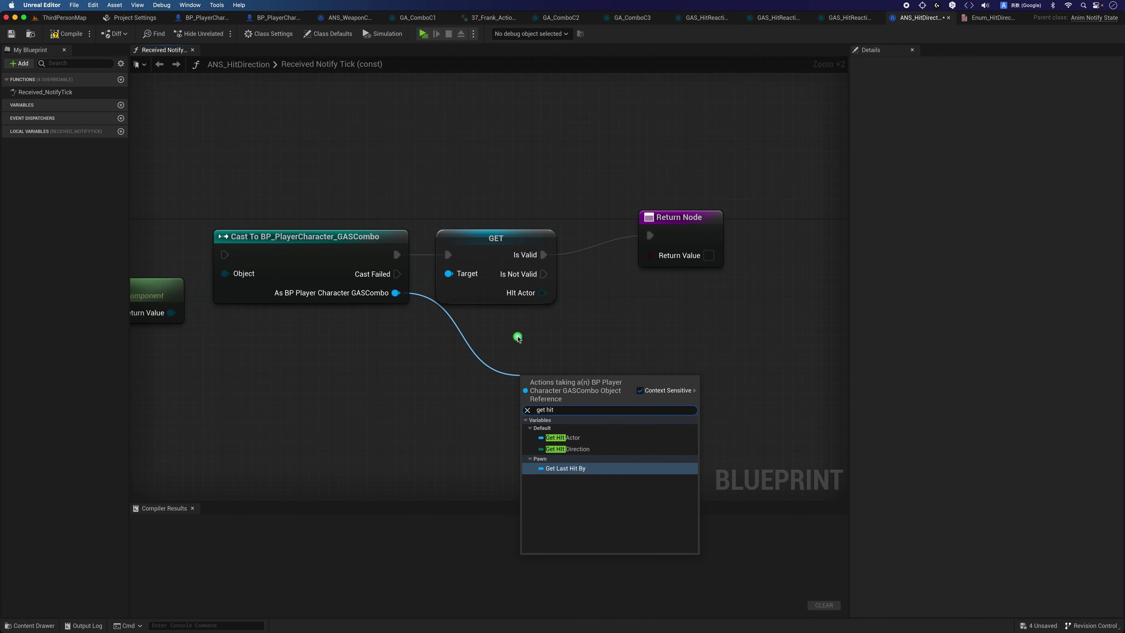
{"action": "key", "text": "Up"}
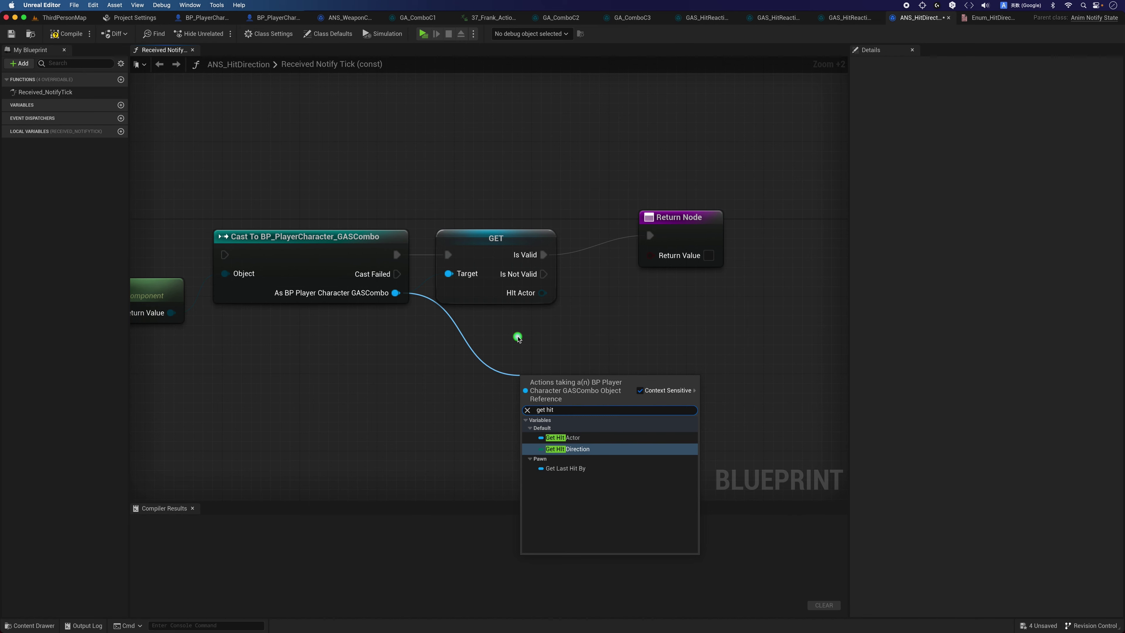
{"action": "key", "text": "Return"}
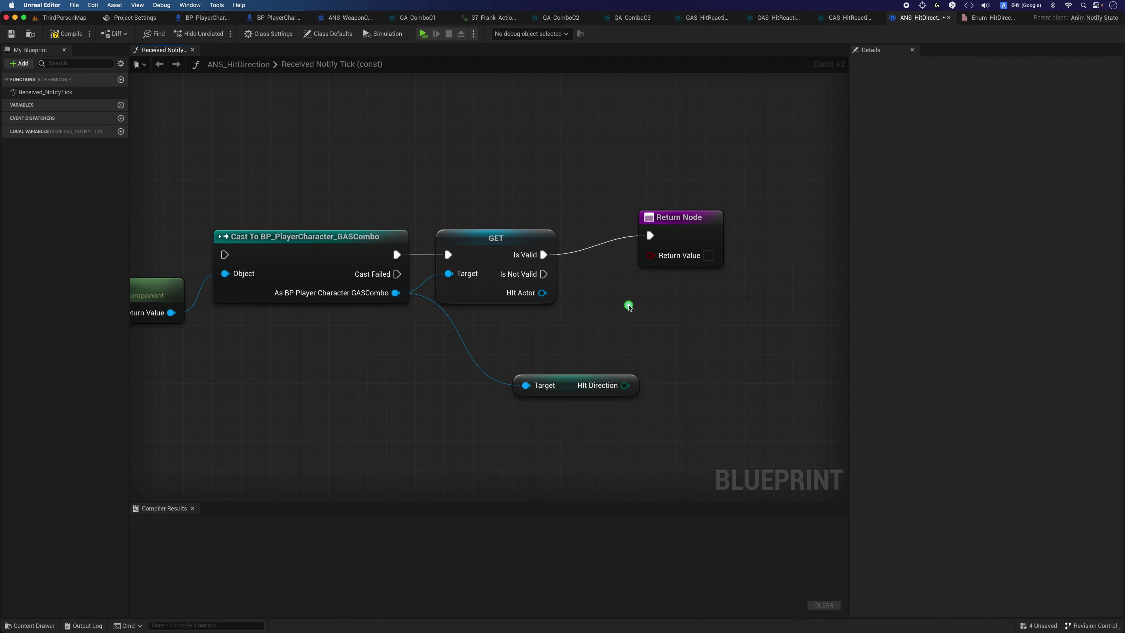
{"action": "right_click_drag", "start_coordinate": [627, 306], "coordinate": [504, 307]}
{"action": "left_click_drag", "start_coordinate": [535, 229], "coordinate": [755, 222]}
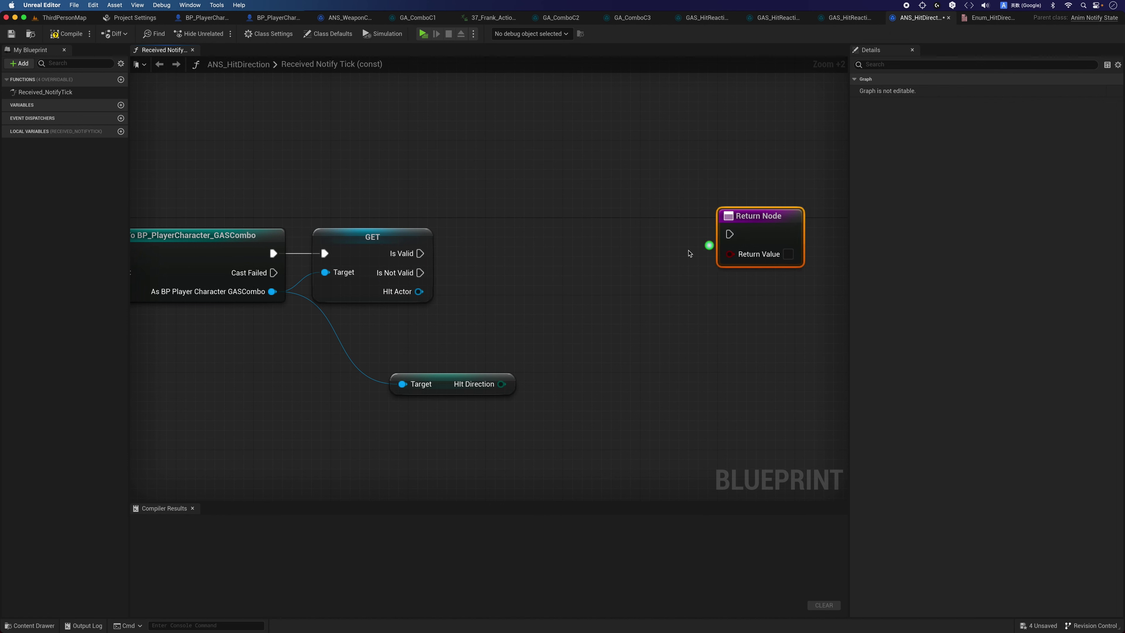
- Add a Send Gameplay Event to Actor node via the 'send g' search
{"action": "right_click", "coordinate": [568, 261]}
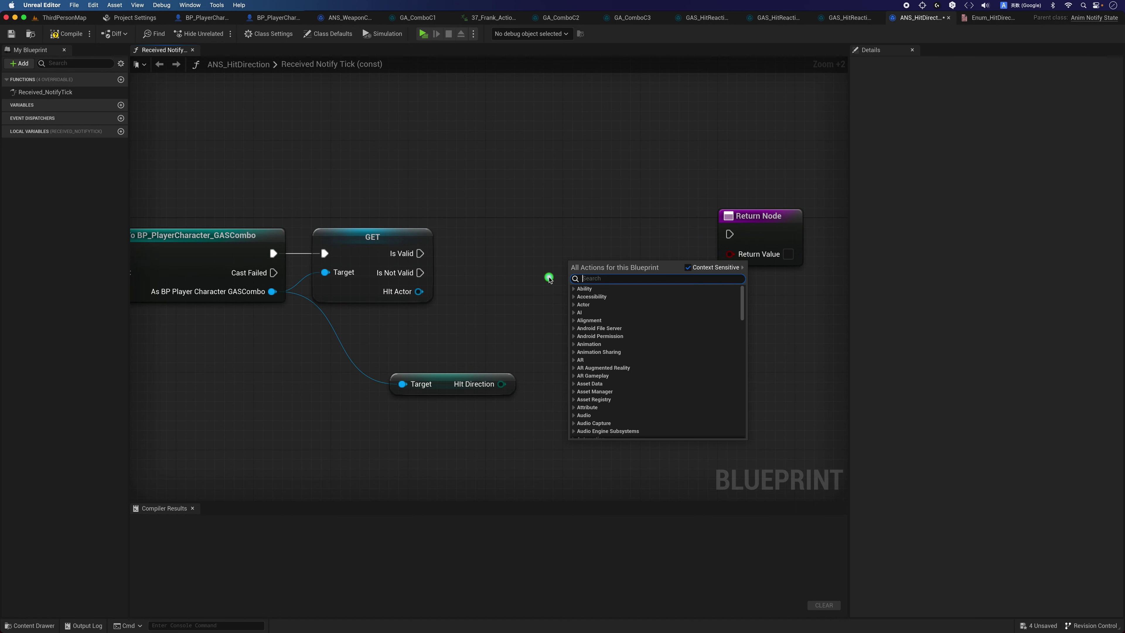
{"action": "type", "text": "reci"}
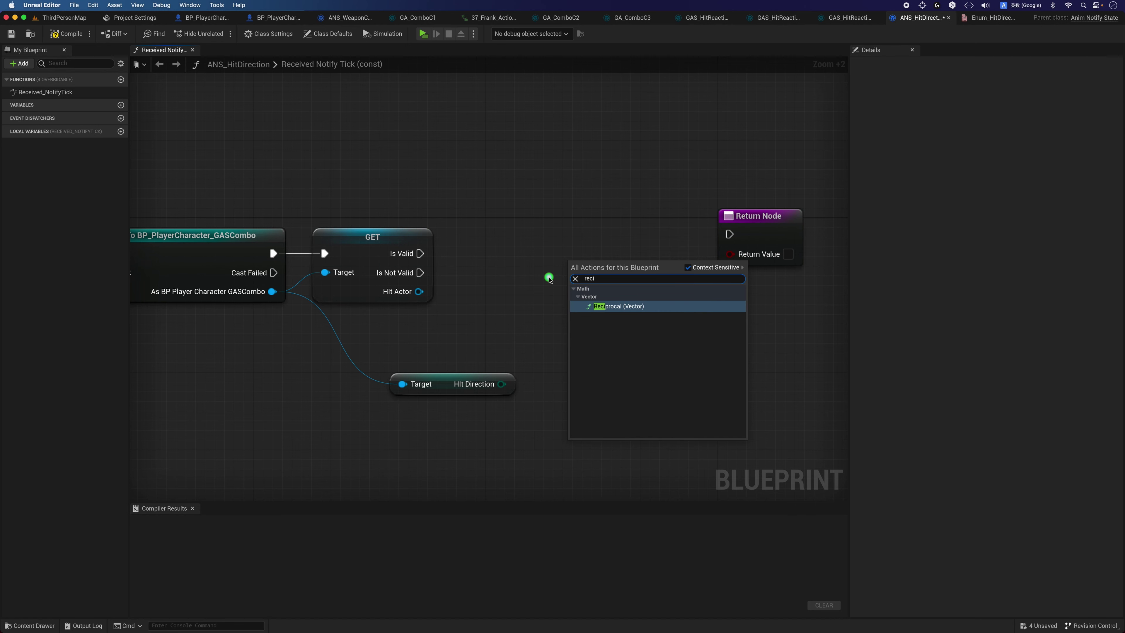
{"action": "key", "text": "BackSpace"}
{"action": "key", "text": "BackSpace"}
{"action": "key", "text": "BackSpace"}
{"action": "key", "text": "BackSpace"}
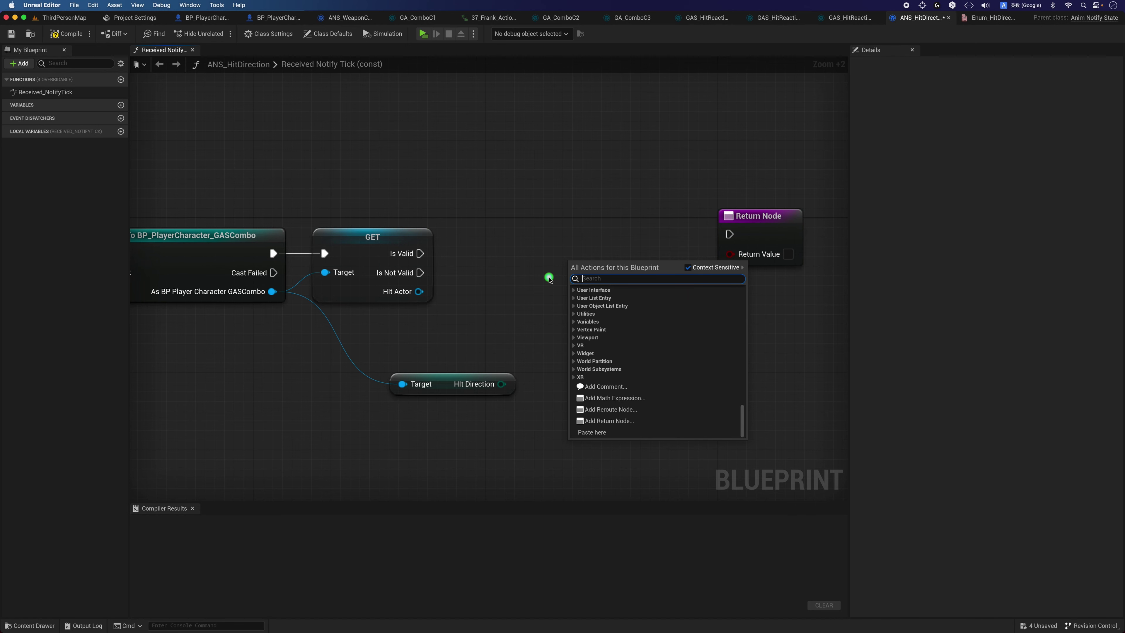
{"action": "type", "text": "g"}
{"action": "key", "text": "BackSpace"}
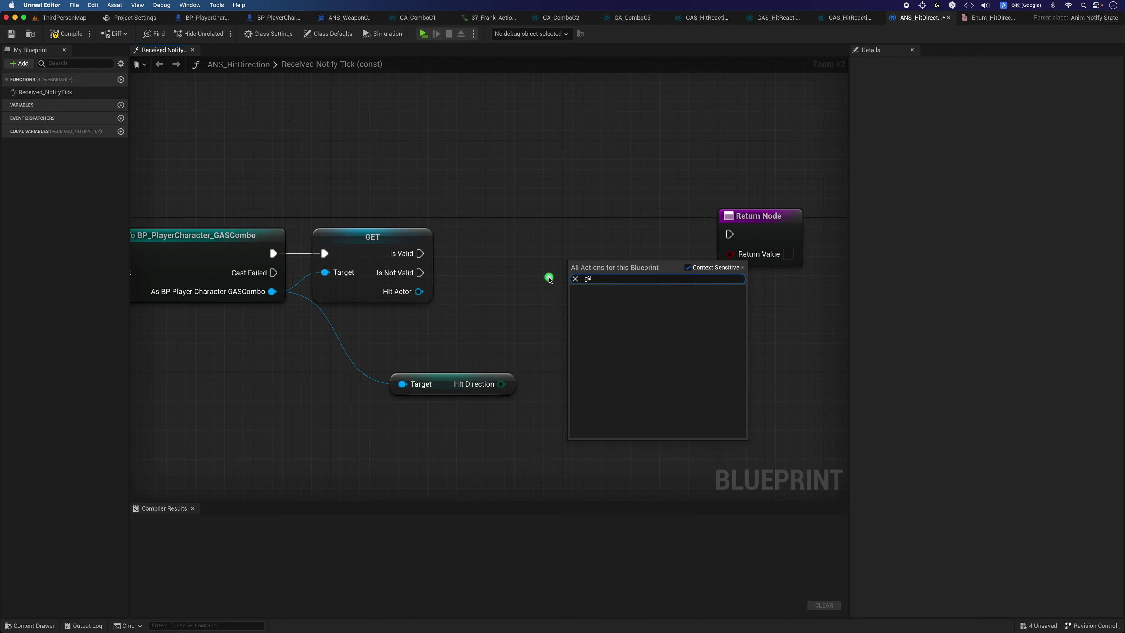
{"action": "type", "text": "send "}
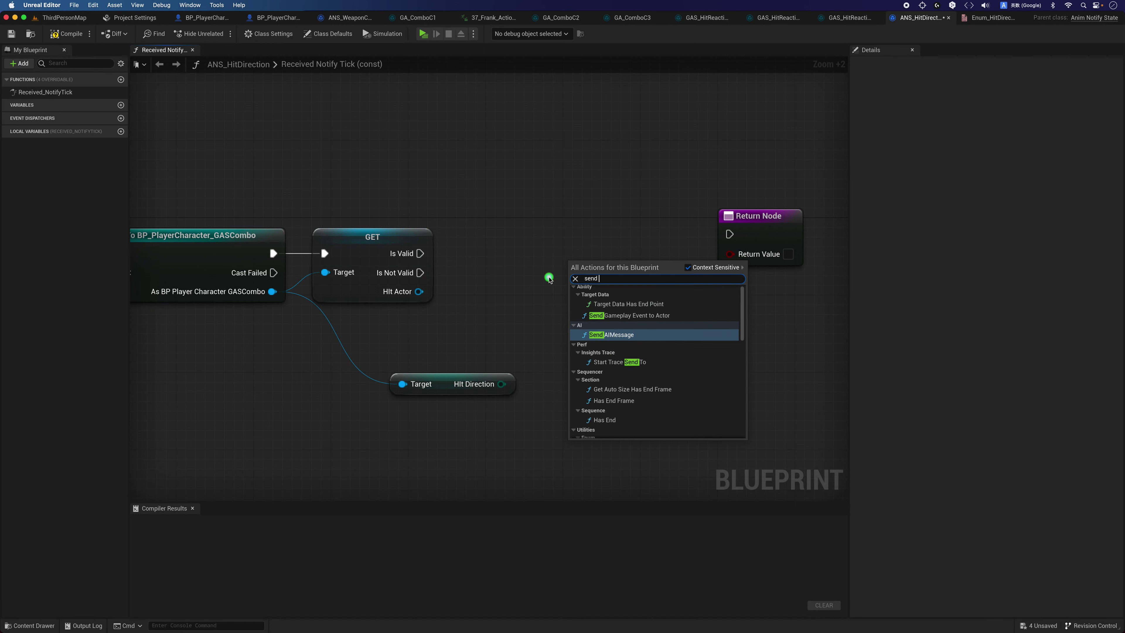
{"action": "type", "text": "g"}
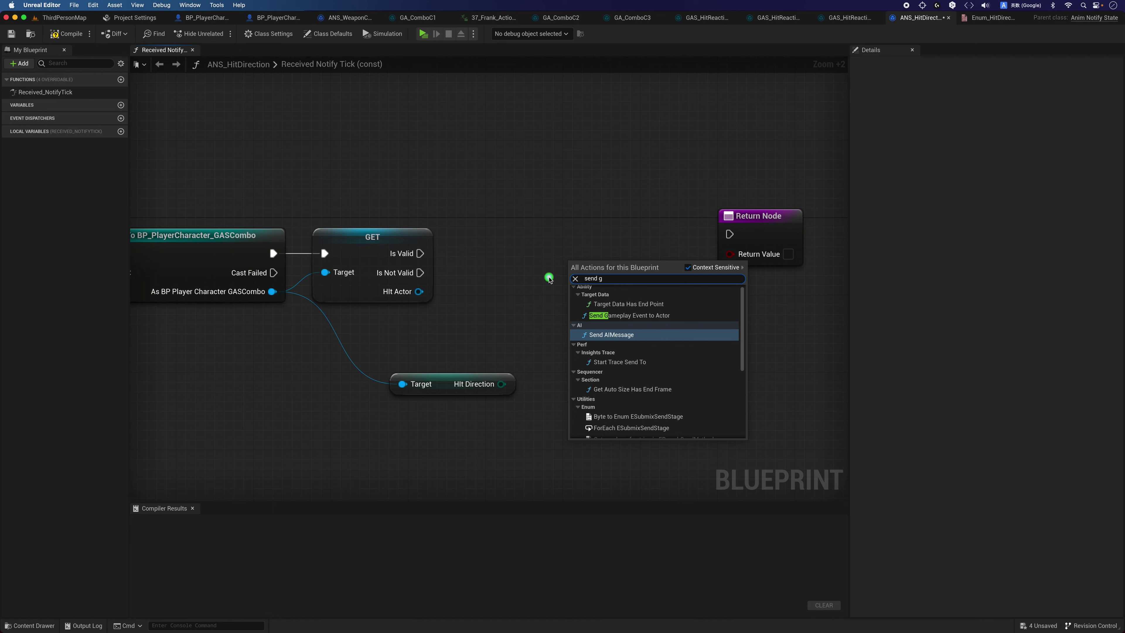
{"action": "left_click", "coordinate": [659, 316]}
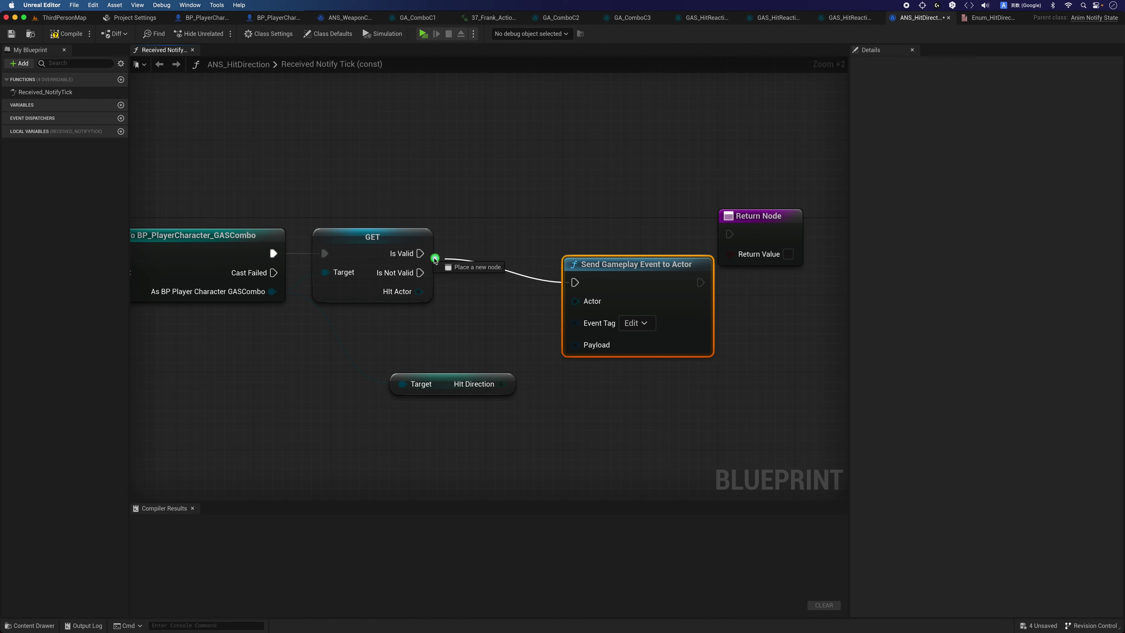
- Wire Is Valid into Send Gameplay Event, its output to Return Node, and Hit Actor to Actor
{"action": "left_click_drag", "start_coordinate": [559, 284], "coordinate": [420, 253]}
{"action": "left_click_drag", "start_coordinate": [597, 271], "coordinate": [597, 242]}
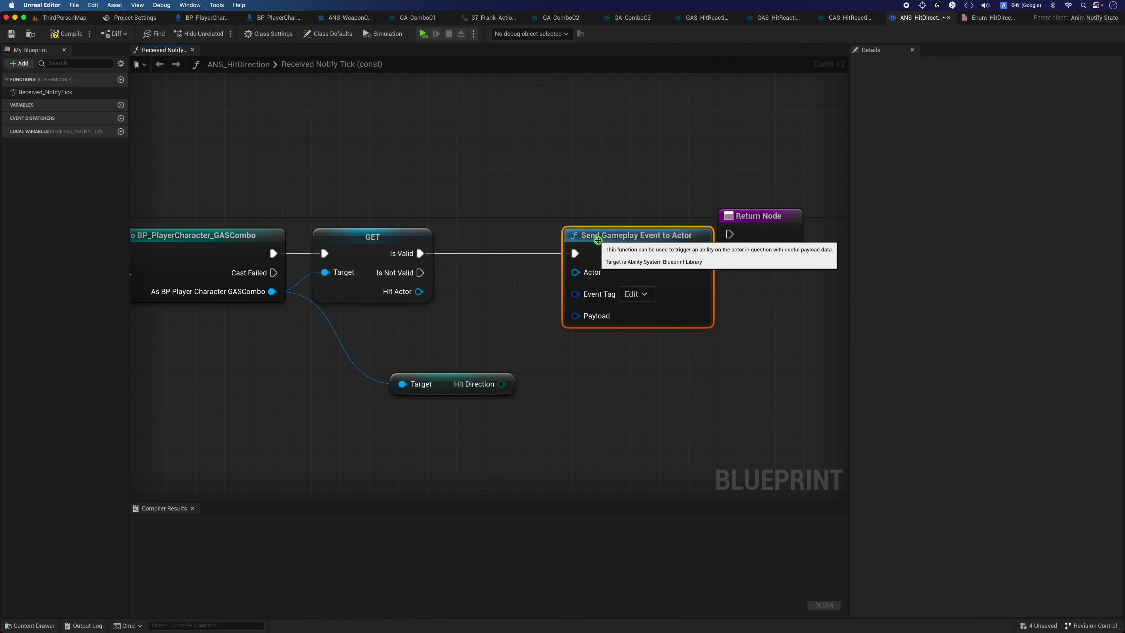
{"action": "mouse_move", "coordinate": [738, 228]}
{"action": "left_mouse_down"}
{"action": "mouse_move", "coordinate": [756, 246]}
{"action": "mouse_move", "coordinate": [697, 254]}
{"action": "left_mouse_up"}
{"action": "mouse_move", "coordinate": [575, 272]}
{"action": "left_mouse_down"}
{"action": "mouse_move", "coordinate": [428, 305]}
{"action": "mouse_move", "coordinate": [418, 292]}
{"action": "left_mouse_up"}
{"action": "right_click_drag", "start_coordinate": [436, 314], "coordinate": [428, 319]}
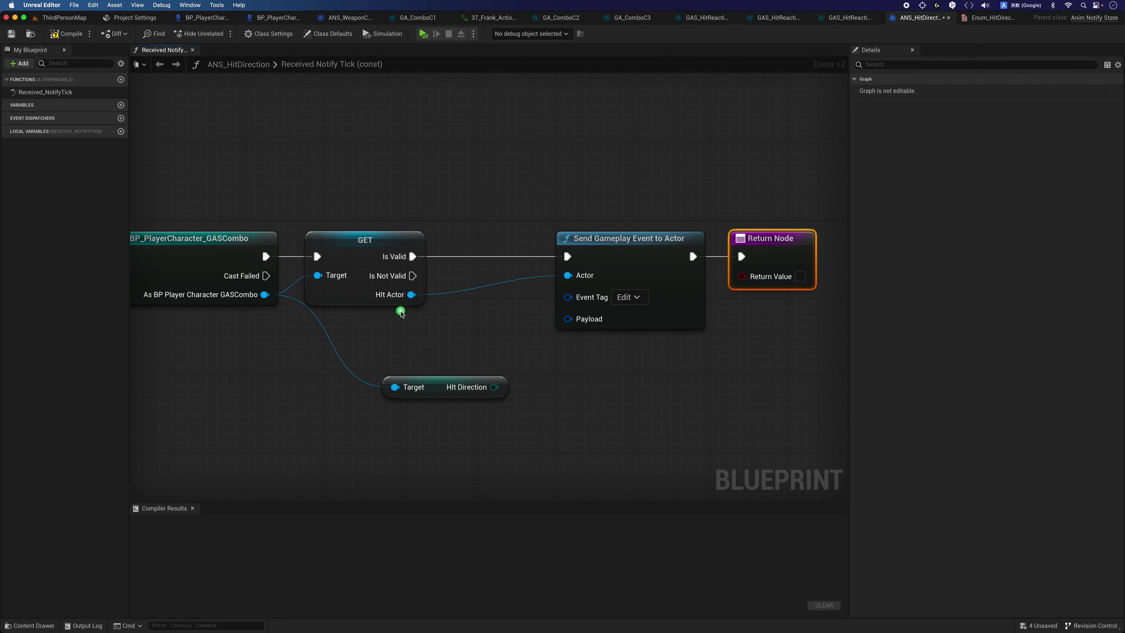
{"action": "left_click", "coordinate": [428, 318]}
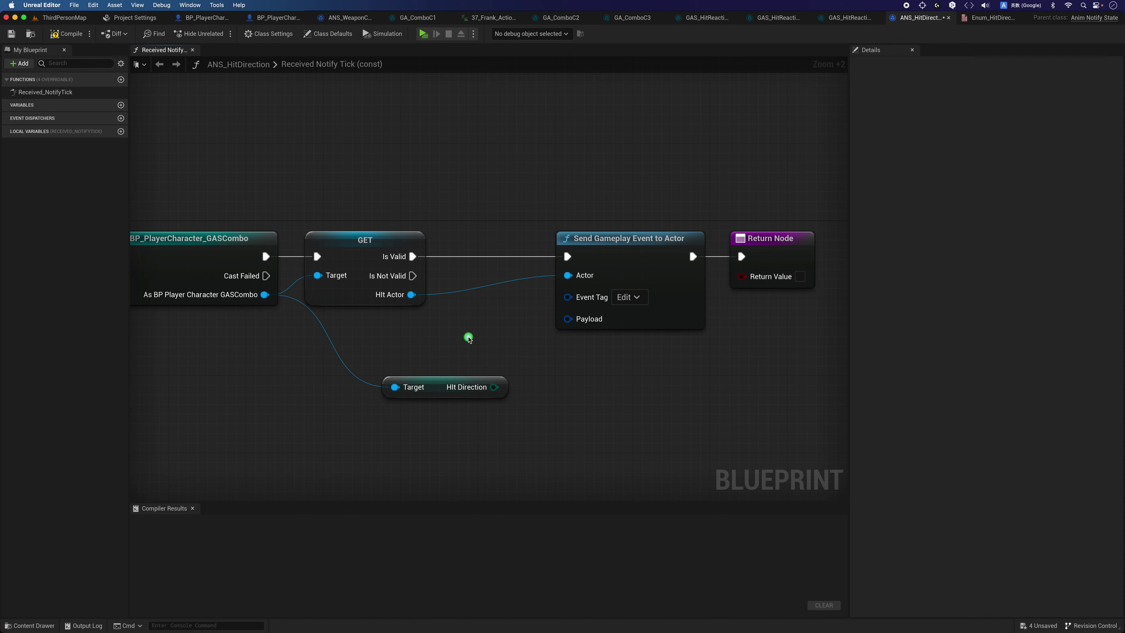
{"action": "left_click_drag", "start_coordinate": [502, 388], "coordinate": [475, 416]}
{"action": "left_click", "coordinate": [497, 384]}
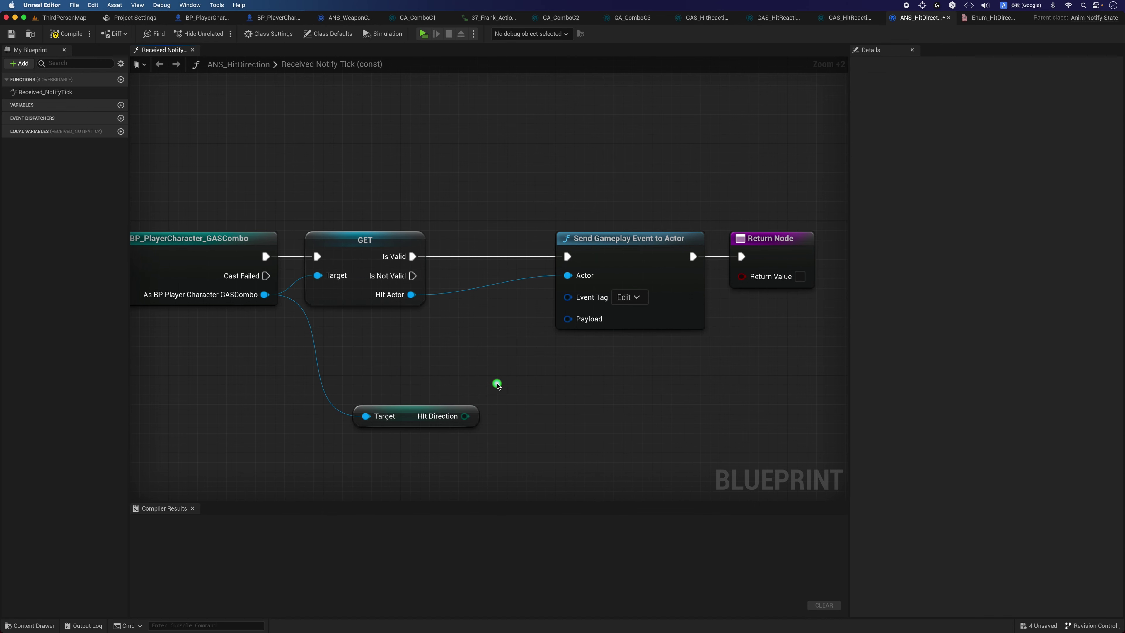
- Add a Select node off the Hit Direction output, with Hit Direction driving its Index
{"action": "left_click_drag", "start_coordinate": [465, 416], "coordinate": [497, 429]}
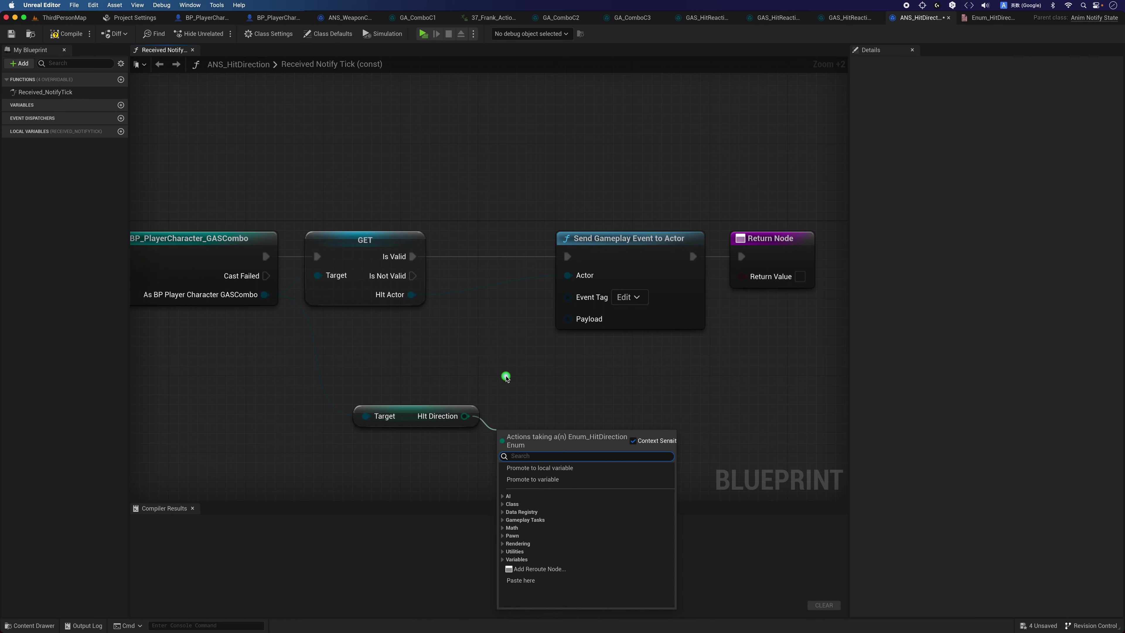
{"action": "type", "text": "select"}
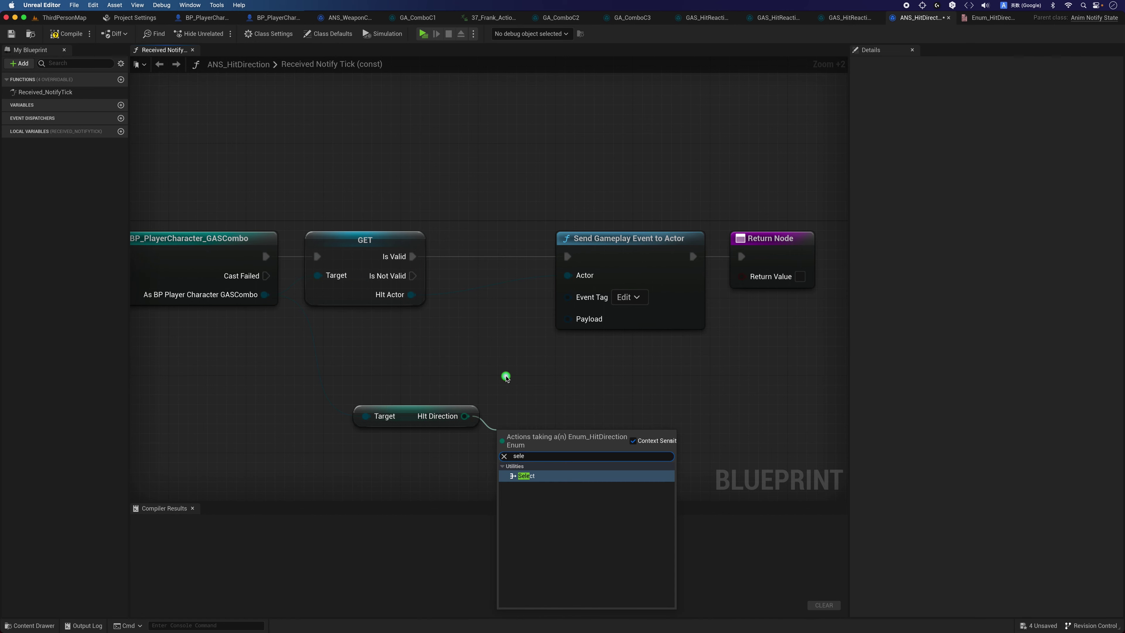
{"action": "key", "text": "Return"}
{"action": "left_click_drag", "start_coordinate": [559, 427], "coordinate": [549, 399]}
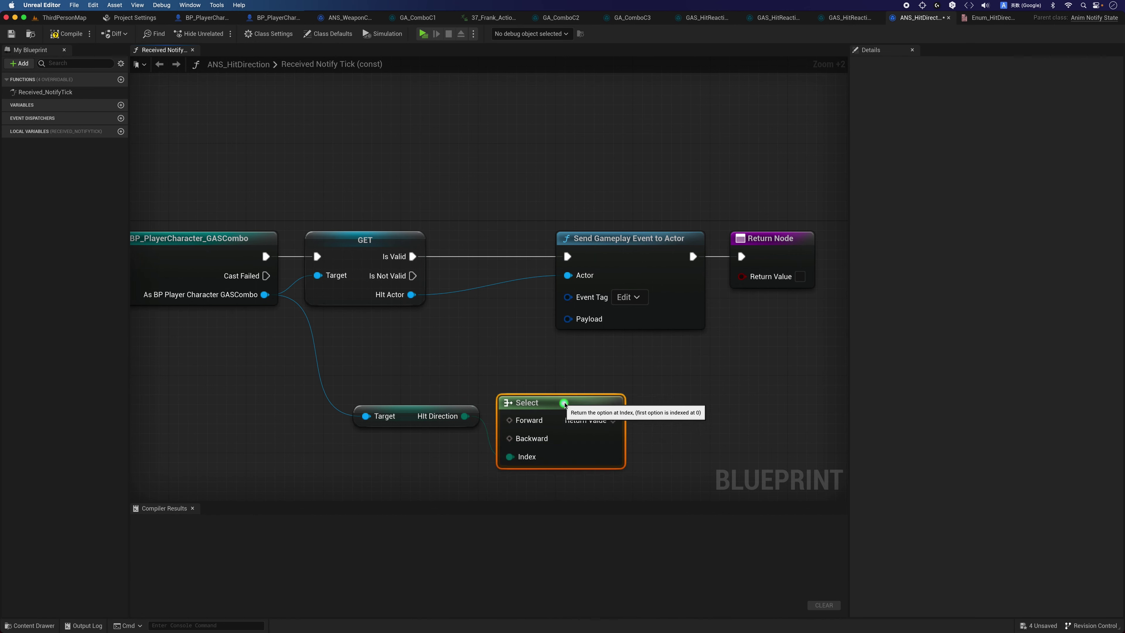
- Tidy the graph around the Hit Direction getter, Select, Send Gameplay Event and Return nodes
{"action": "mouse_move", "coordinate": [420, 419]}
{"action": "left_mouse_down"}
{"action": "mouse_move", "coordinate": [389, 457]}
{"action": "mouse_move", "coordinate": [398, 448]}
{"action": "left_mouse_up"}
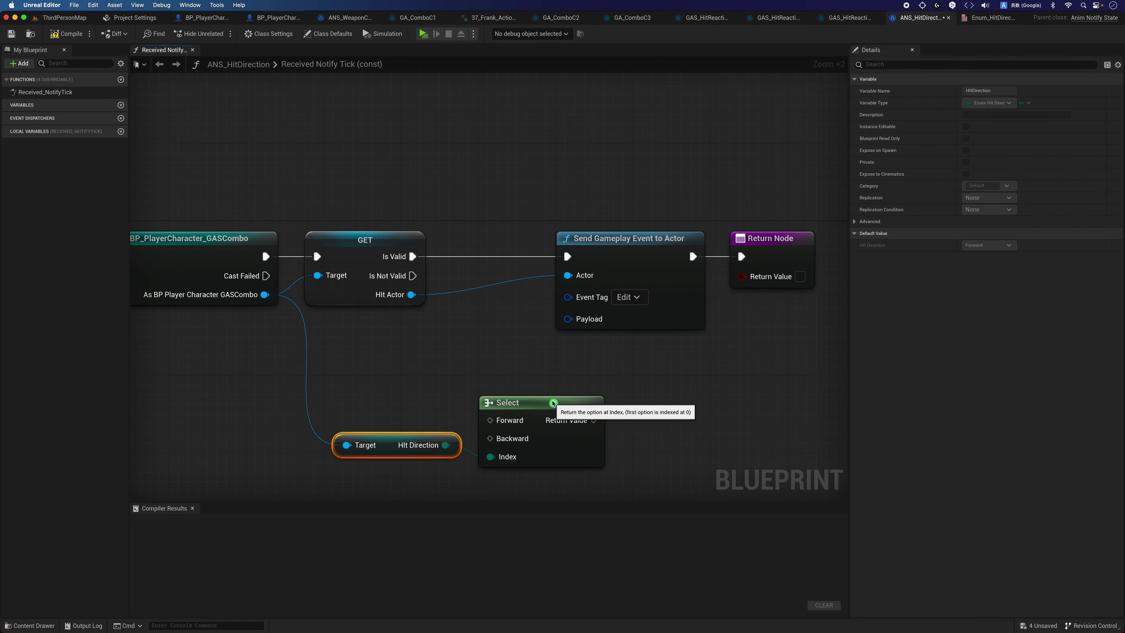
{"action": "left_click_drag", "start_coordinate": [549, 421], "coordinate": [567, 296]}
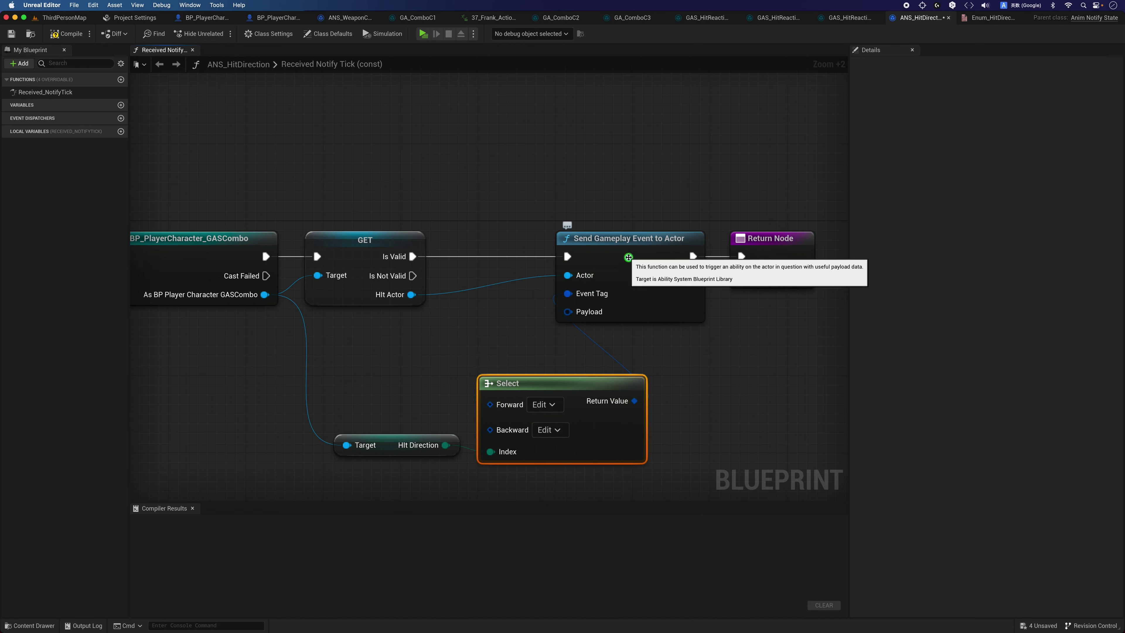
{"action": "left_click_drag", "start_coordinate": [625, 249], "coordinate": [635, 248]}
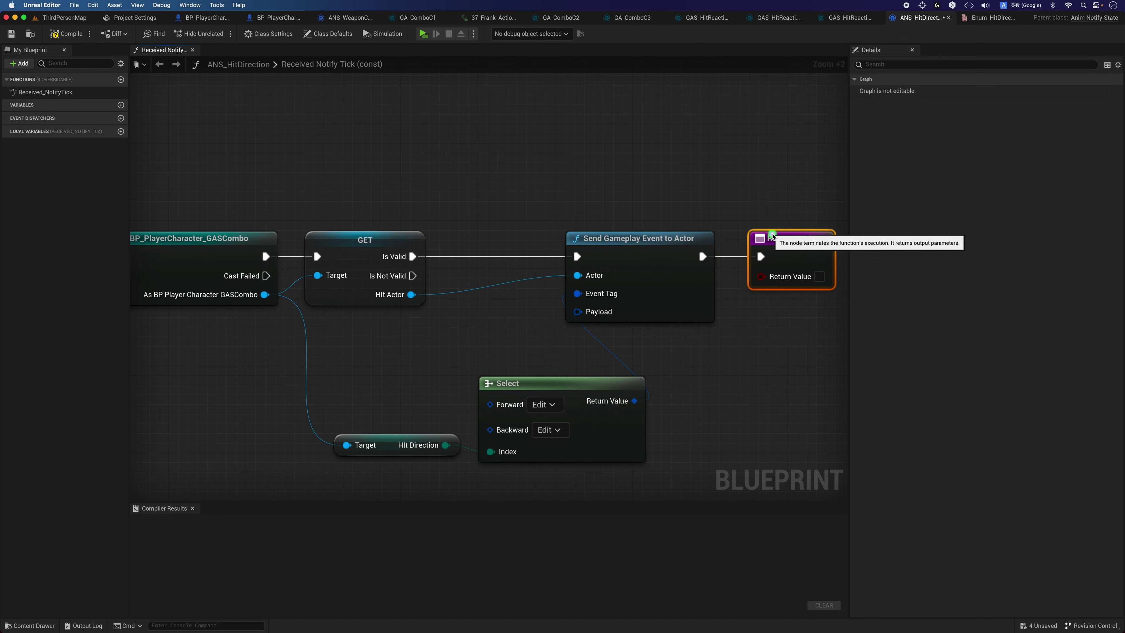
{"action": "left_click_drag", "start_coordinate": [748, 233], "coordinate": [738, 243]}
{"action": "left_click", "coordinate": [678, 339]}
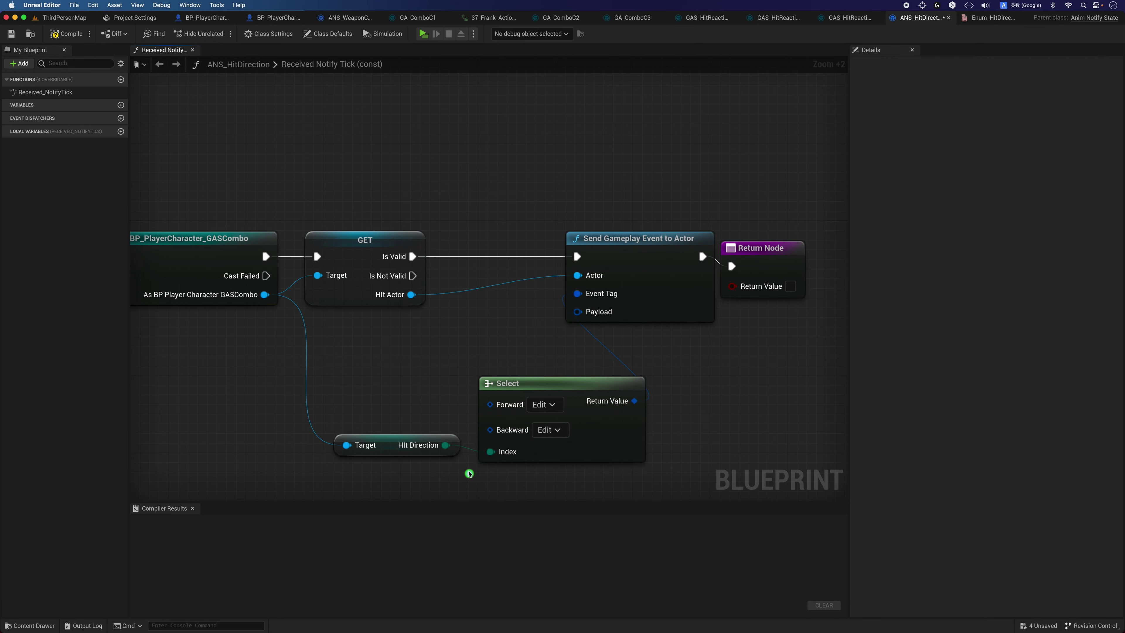
{"action": "left_click_drag", "start_coordinate": [389, 447], "coordinate": [390, 476]}
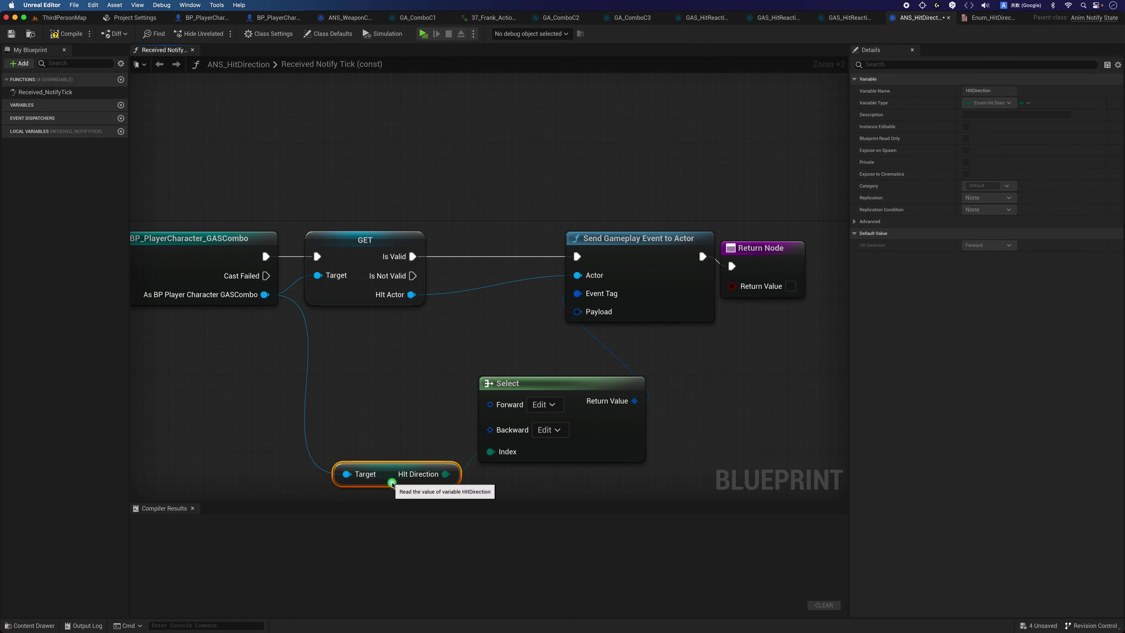
{"action": "left_click", "coordinate": [394, 439]}
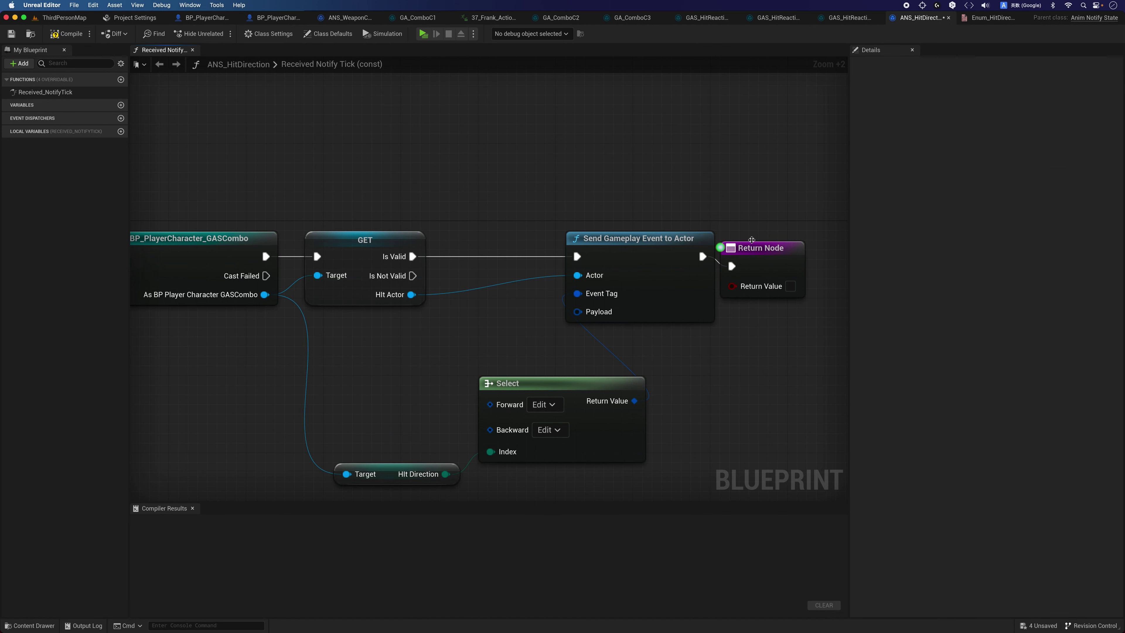
{"action": "left_click_drag", "start_coordinate": [751, 240], "coordinate": [771, 230]}
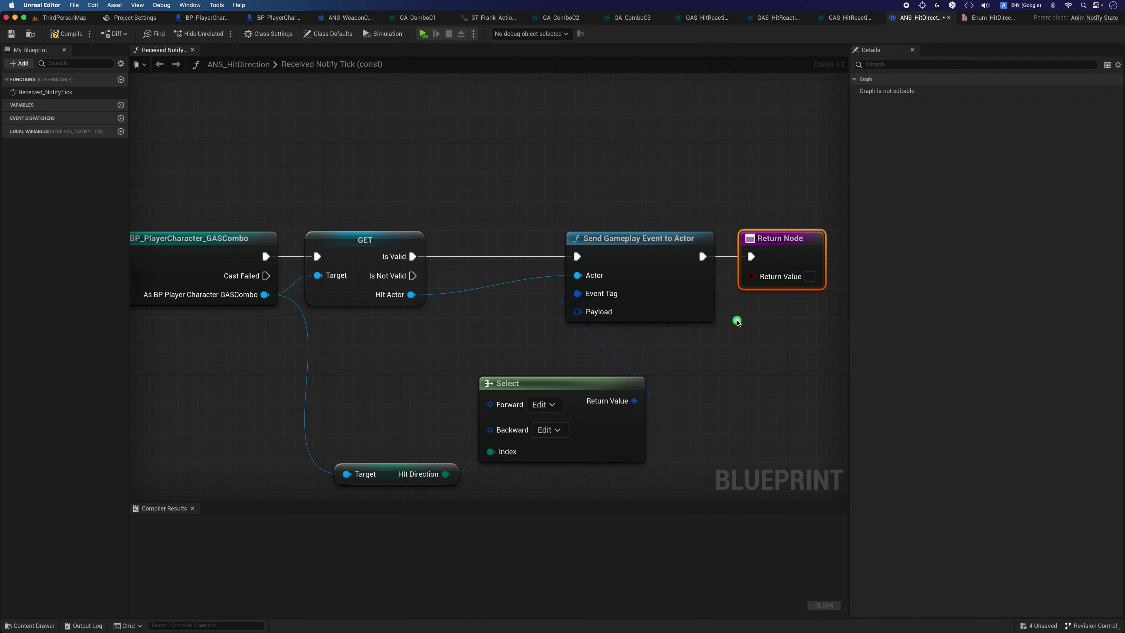
{"action": "left_click", "coordinate": [736, 320]}
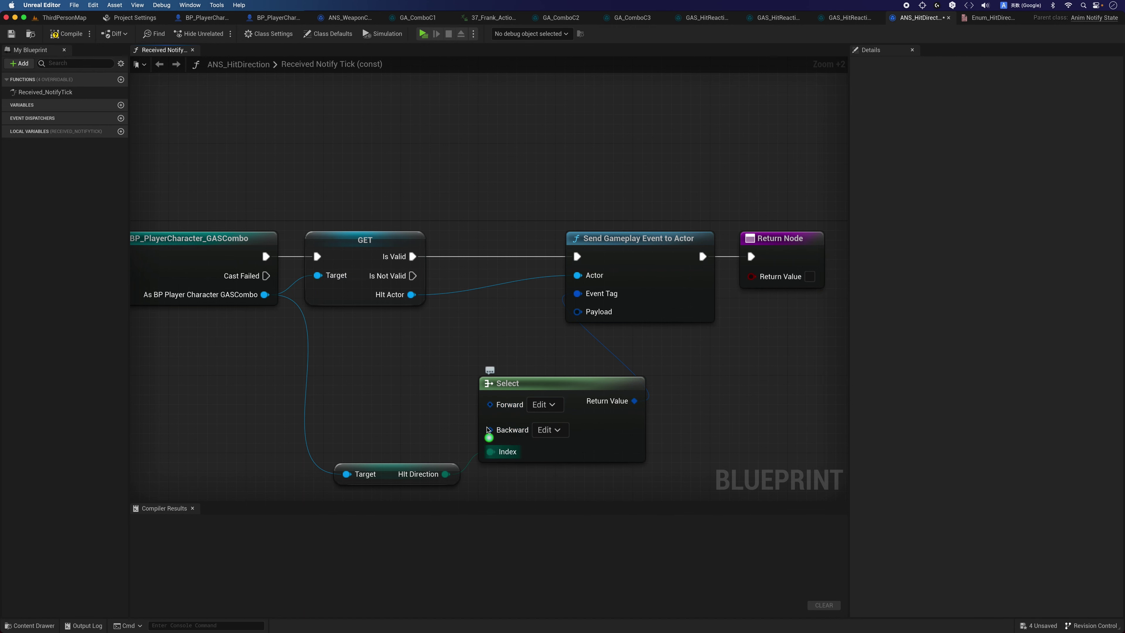
- Promote the Select node's Forward and Backward options to new gameplay tag variables
{"action": "left_click_drag", "start_coordinate": [488, 407], "coordinate": [398, 377]}
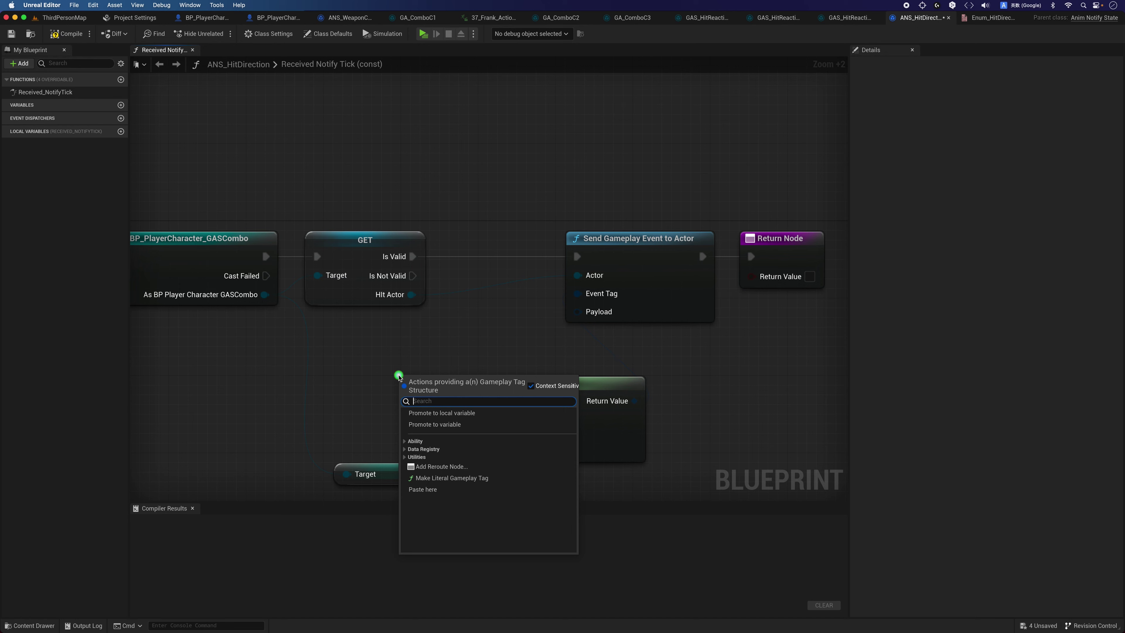
{"action": "left_click", "coordinate": [442, 426]}
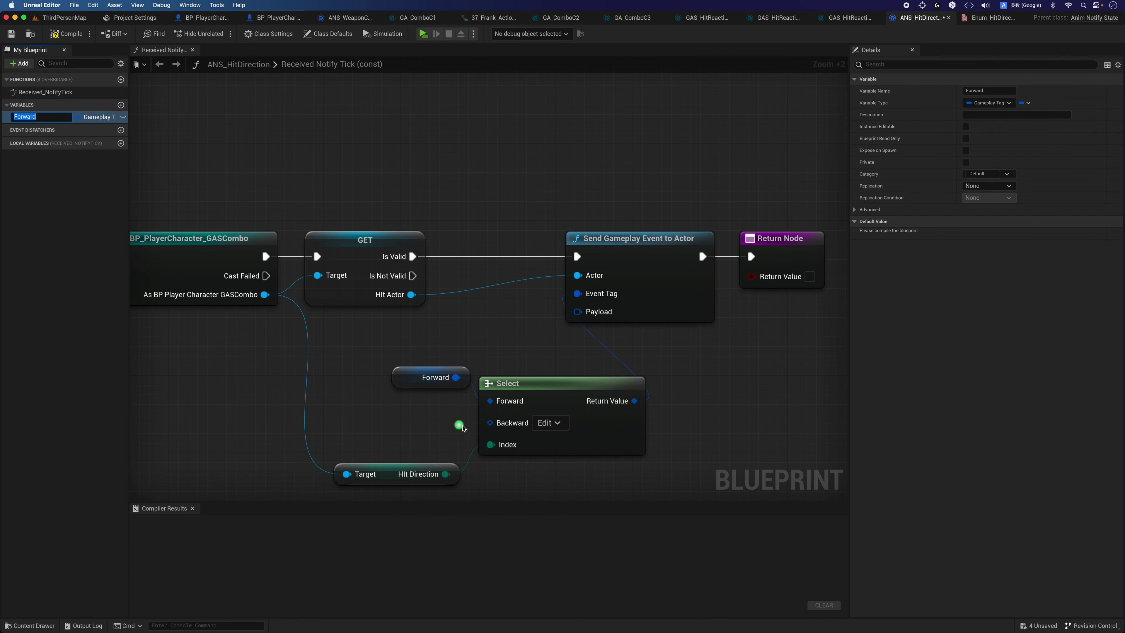
{"action": "left_click_drag", "start_coordinate": [490, 422], "coordinate": [392, 405]}
{"action": "left_click", "coordinate": [461, 465]}
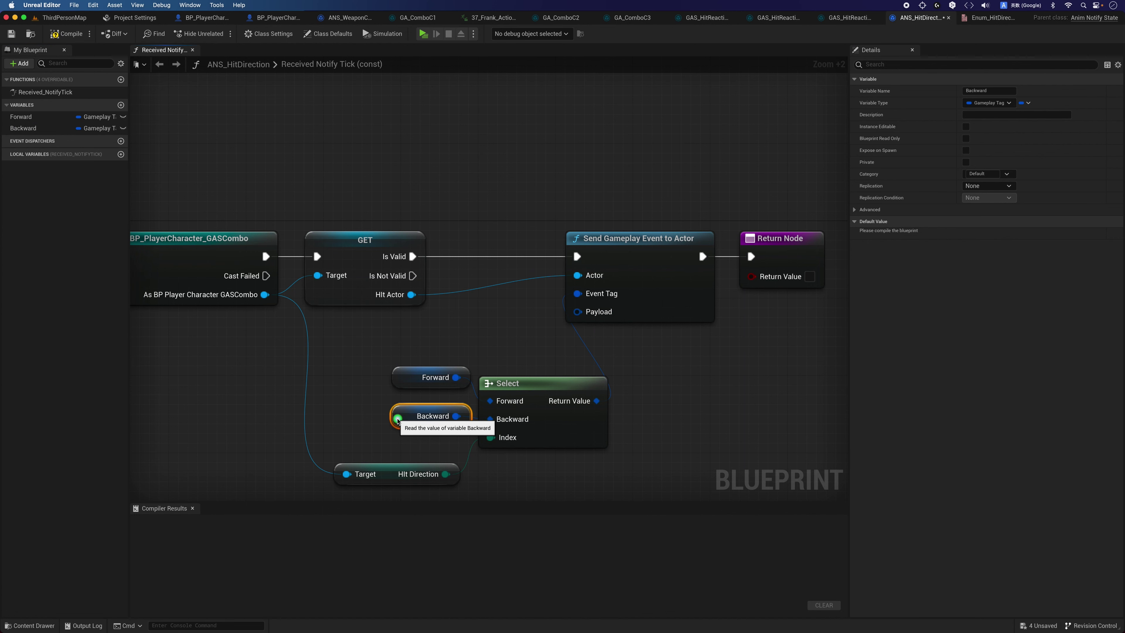
{"action": "left_click", "coordinate": [369, 404]}
- Make Forward and Backward instance-editable, then compile and save ANS_HitDirection
{"action": "left_click", "coordinate": [64, 39]}
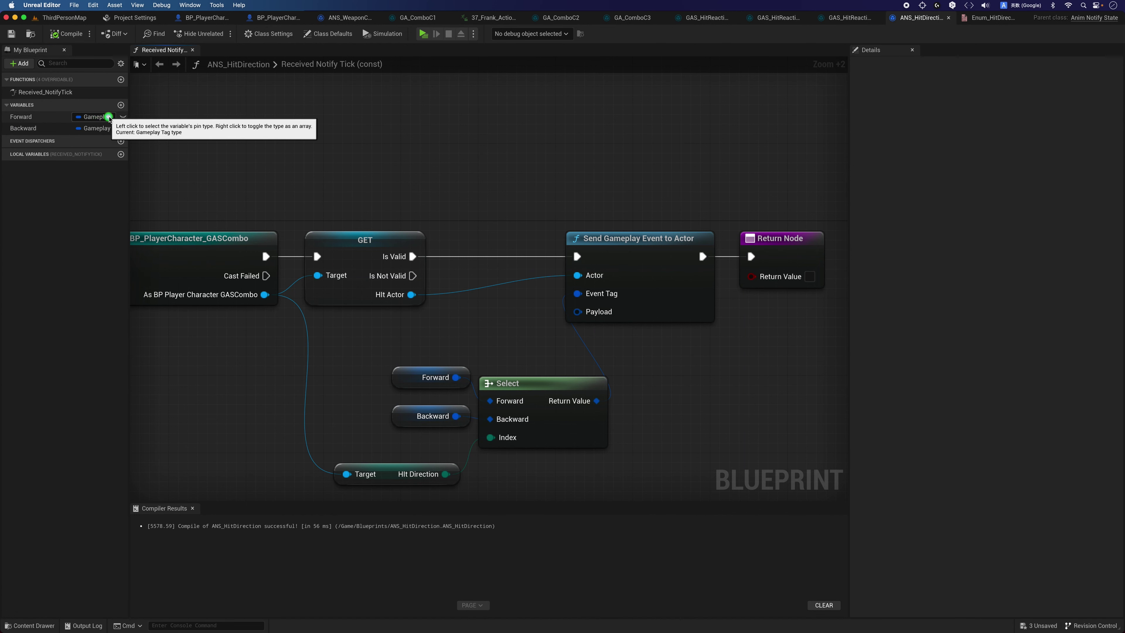
{"action": "left_click", "coordinate": [123, 116]}
{"action": "left_click", "coordinate": [124, 129]}
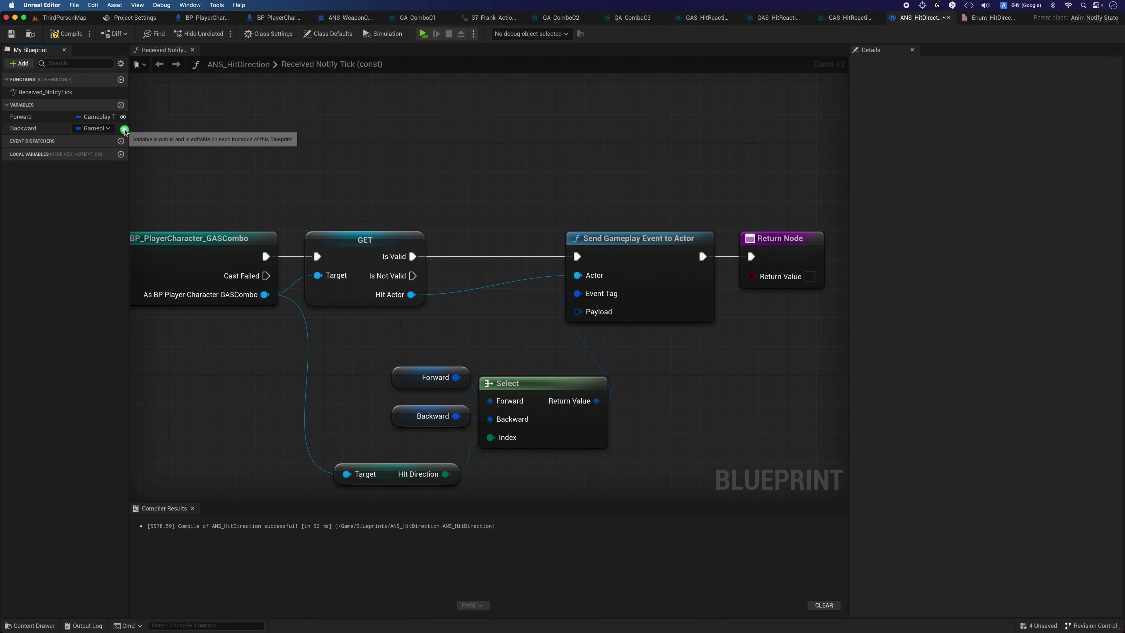
{"action": "left_click", "coordinate": [55, 34]}
{"action": "left_click", "coordinate": [9, 37]}
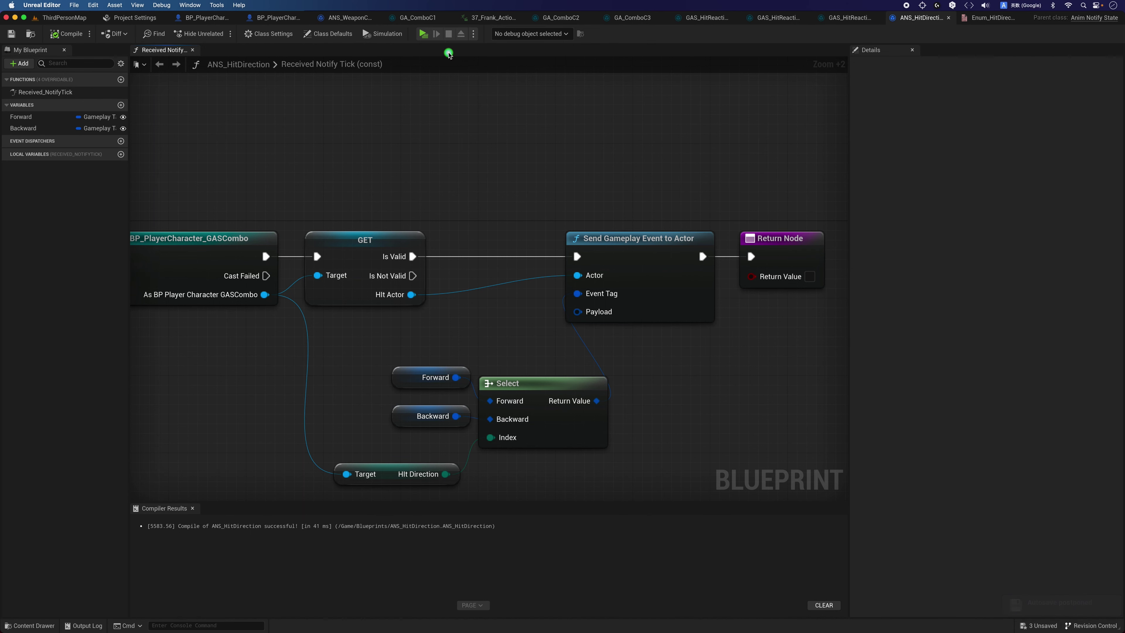
- Open the Sword_Combo_A1 montage used by GA_ComboC1
{"action": "left_click", "coordinate": [414, 18]}
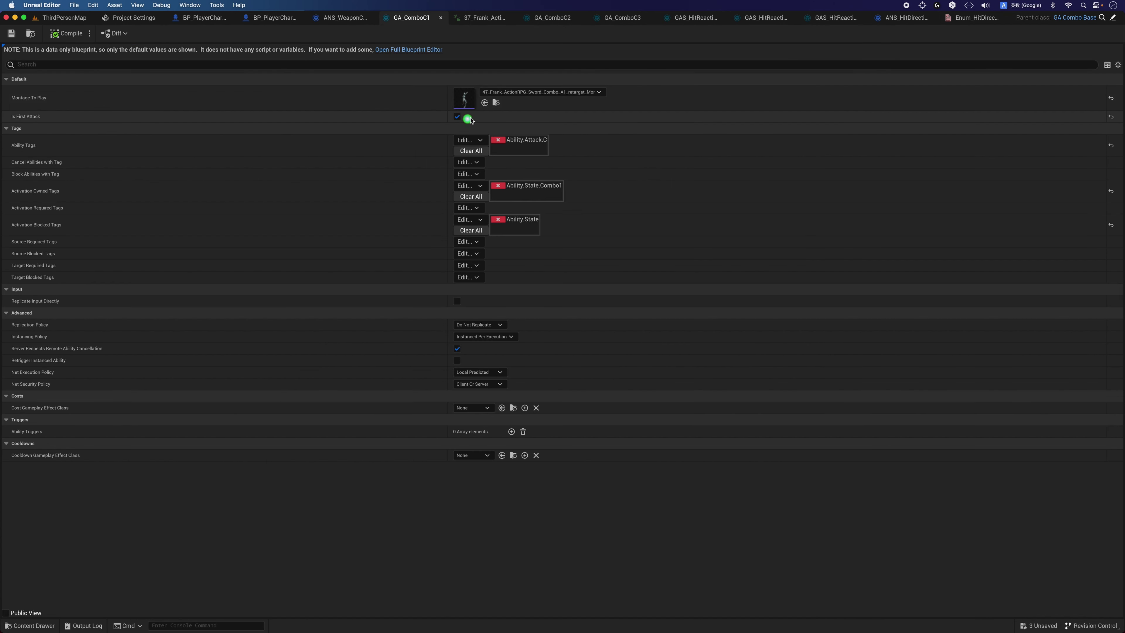
{"action": "left_click", "coordinate": [496, 103]}
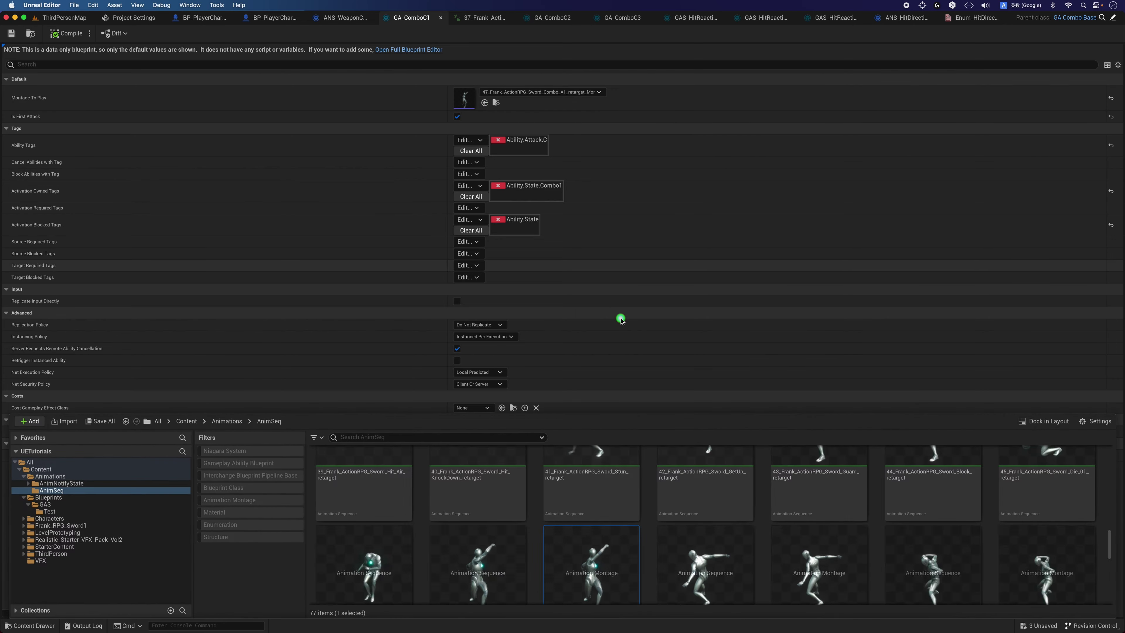
{"action": "double_click", "coordinate": [627, 556]}
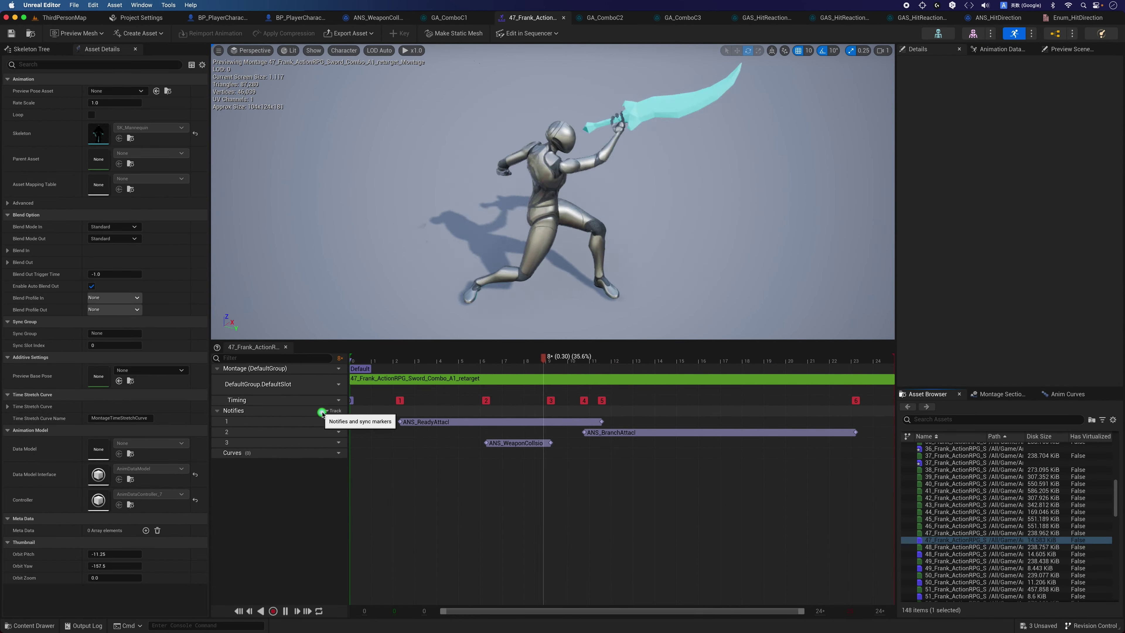
- Add a fourth notify track holding an ANS_HitDirection notify state
{"action": "left_click", "coordinate": [332, 411]}
{"action": "left_click", "coordinate": [347, 434]}
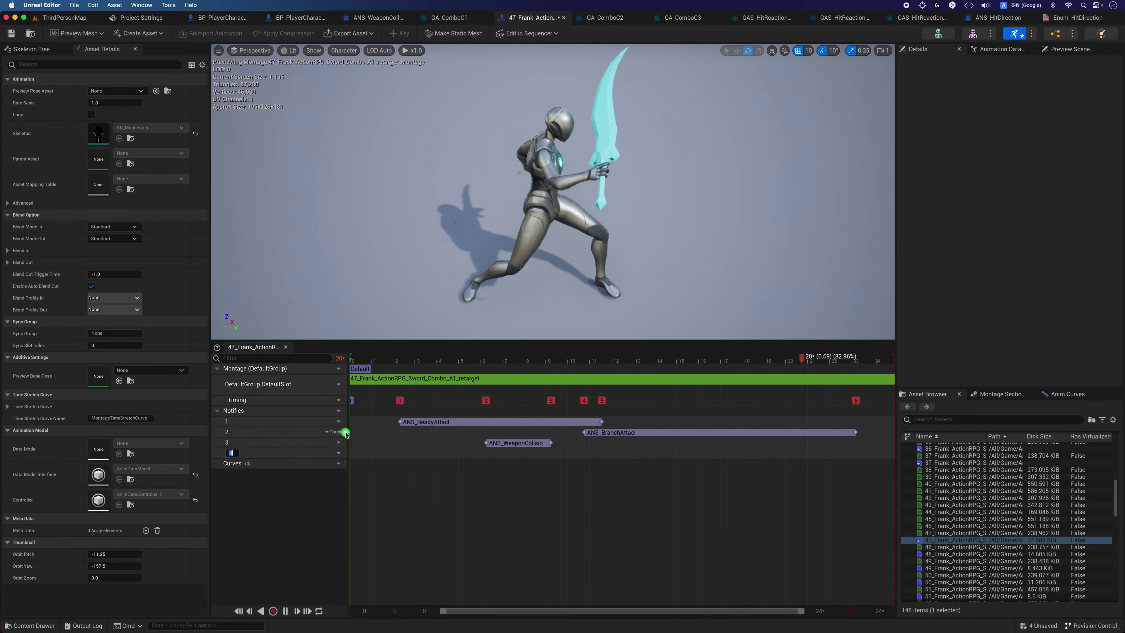
{"action": "right_click", "coordinate": [427, 455]}
{"action": "mouse_move", "coordinate": [449, 473]}
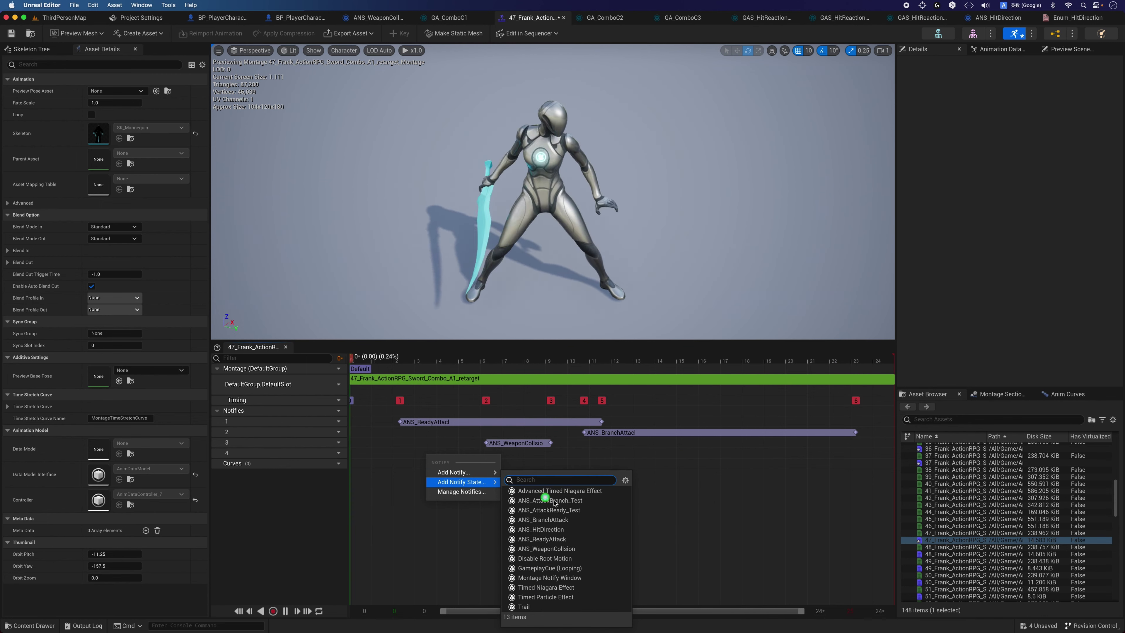
{"action": "left_click", "coordinate": [576, 531]}
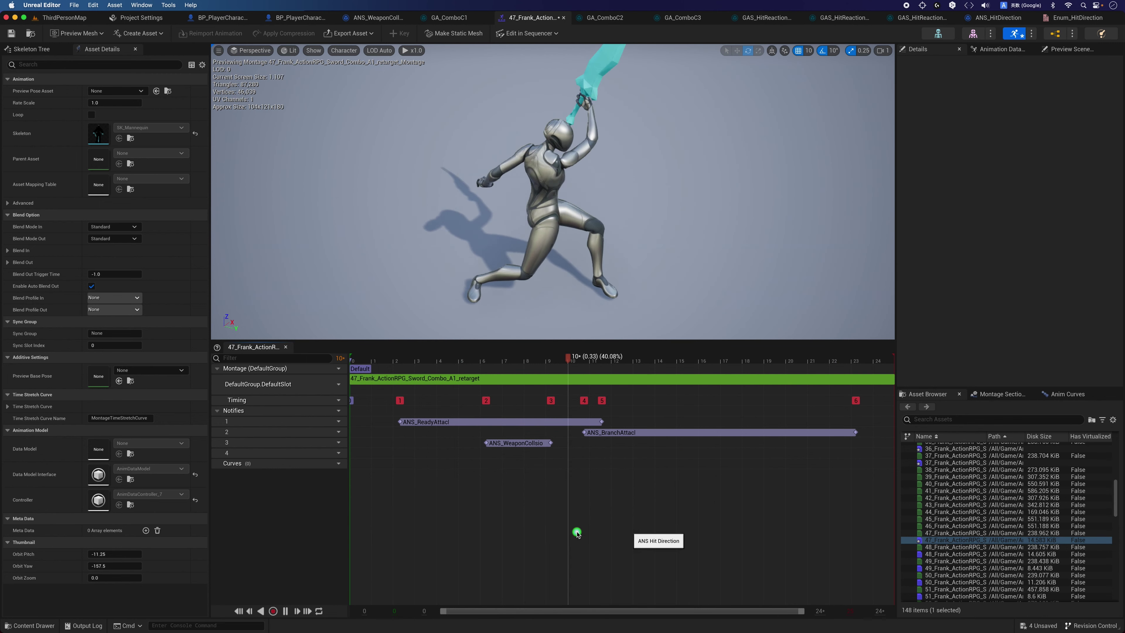
- Align the HitDirection notify with the ANS_WeaponCollision window, starting at 0.208 sec
{"action": "left_click_drag", "start_coordinate": [427, 358], "coordinate": [508, 346]}
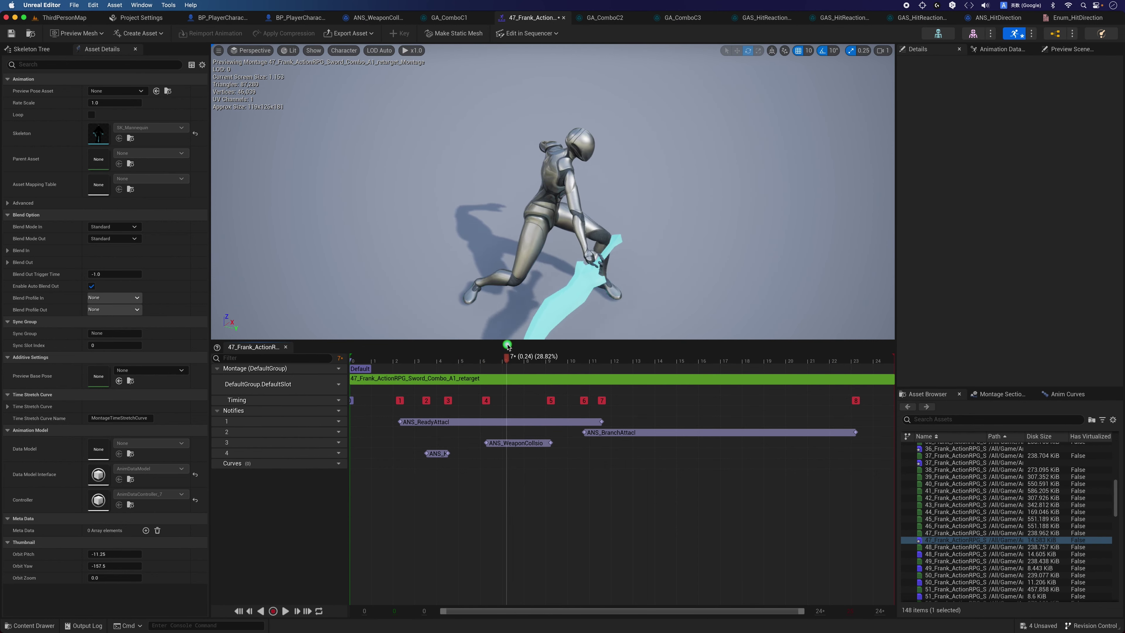
{"action": "left_click_drag", "start_coordinate": [436, 454], "coordinate": [449, 456]}
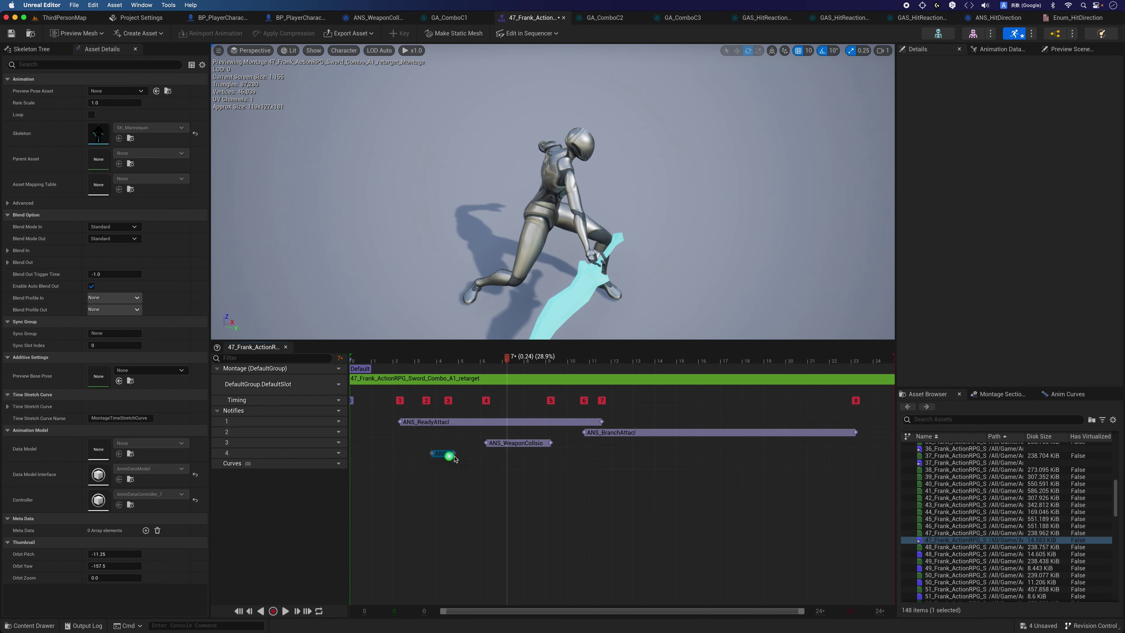
{"action": "left_click", "coordinate": [498, 456]}
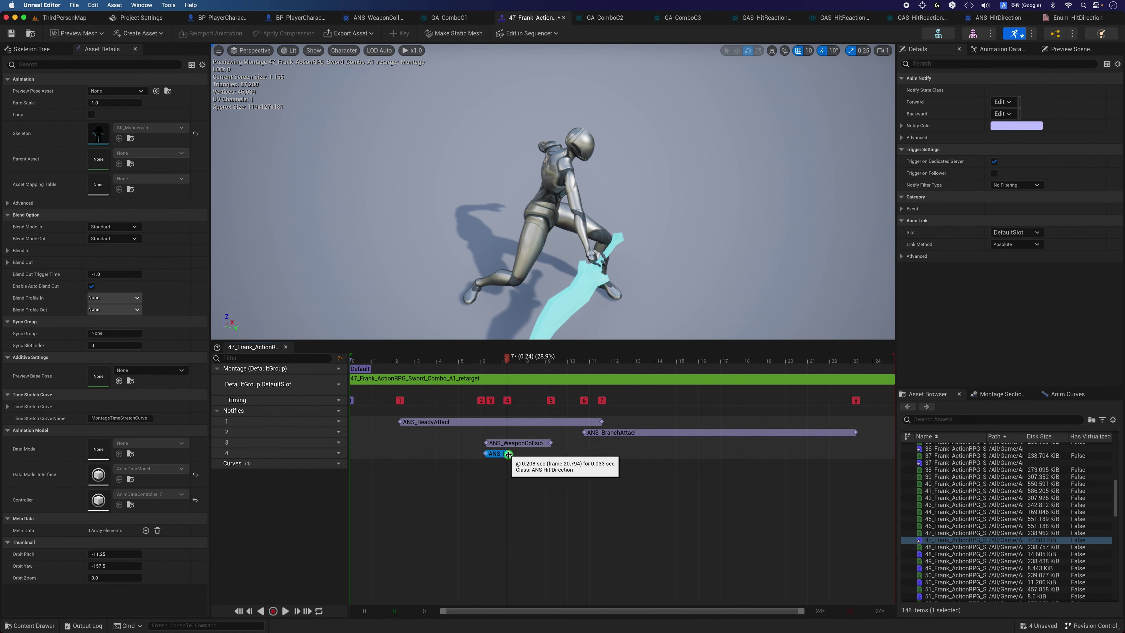
{"action": "left_click_drag", "start_coordinate": [510, 454], "coordinate": [521, 453]}
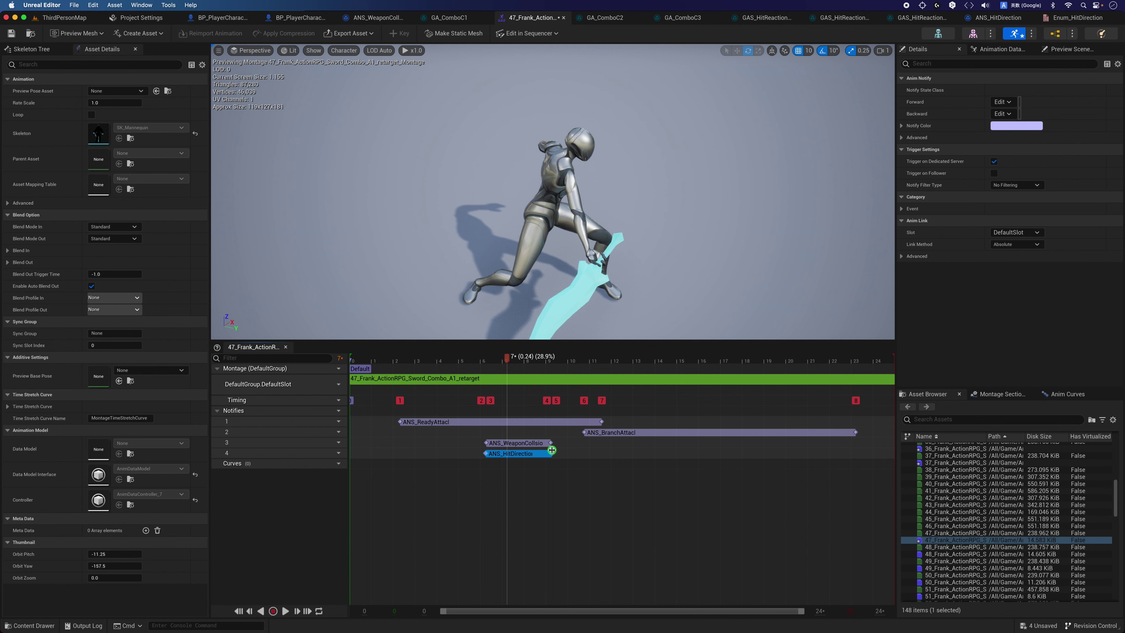
{"action": "left_click", "coordinate": [519, 456]}
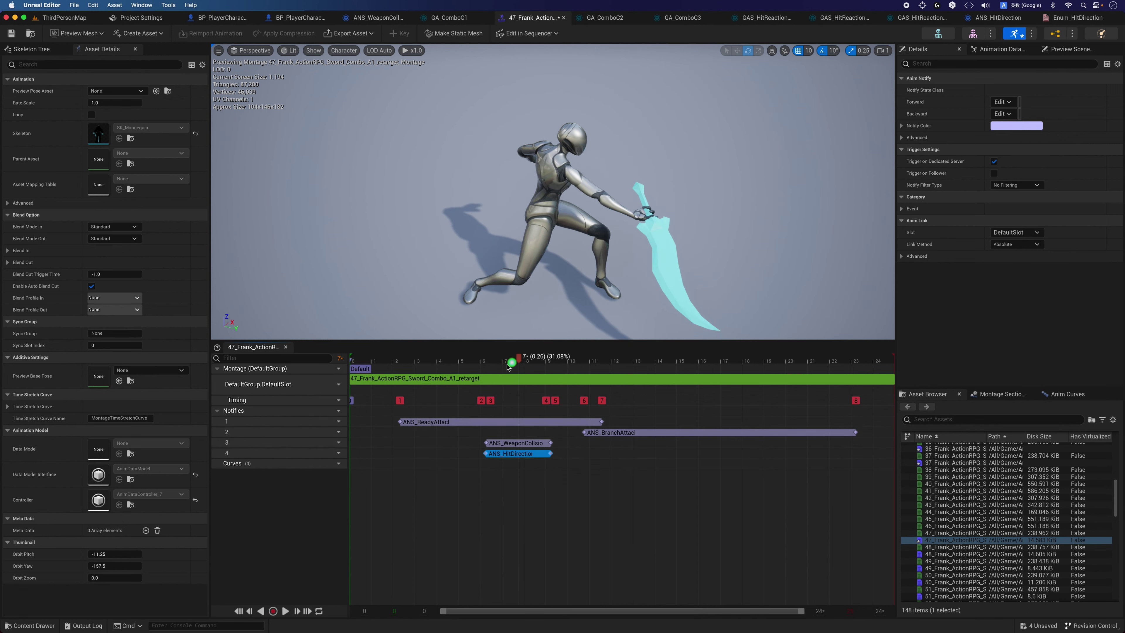
{"action": "mouse_move", "coordinate": [516, 378]}
{"action": "left_mouse_down"}
{"action": "mouse_move", "coordinate": [481, 377]}
{"action": "mouse_move", "coordinate": [502, 379]}
{"action": "left_mouse_up"}
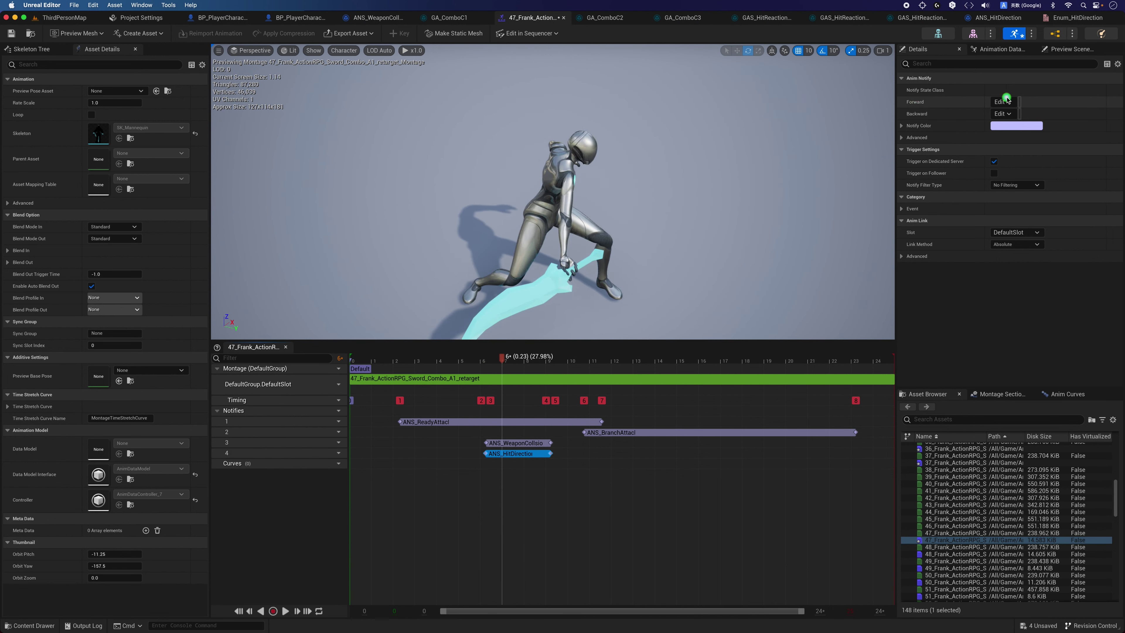
- Set the notify's Forward tag to Ability.HitDirection.Right
{"action": "left_click", "coordinate": [1006, 103]}
{"action": "left_click", "coordinate": [936, 160]}
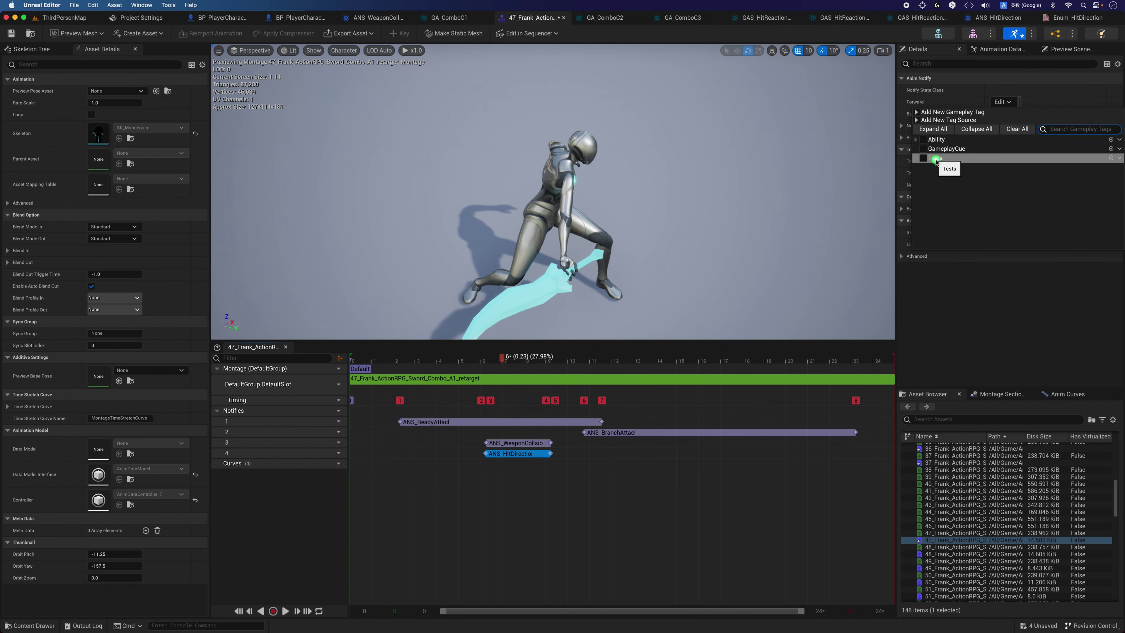
{"action": "left_click", "coordinate": [923, 140]}
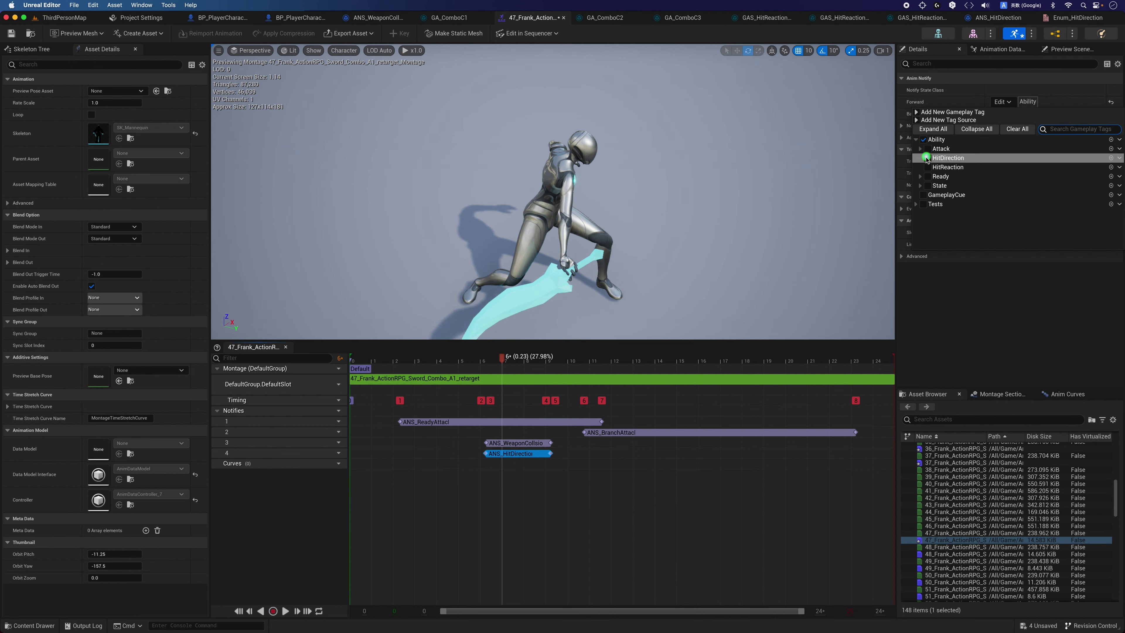
{"action": "left_click", "coordinate": [921, 159]}
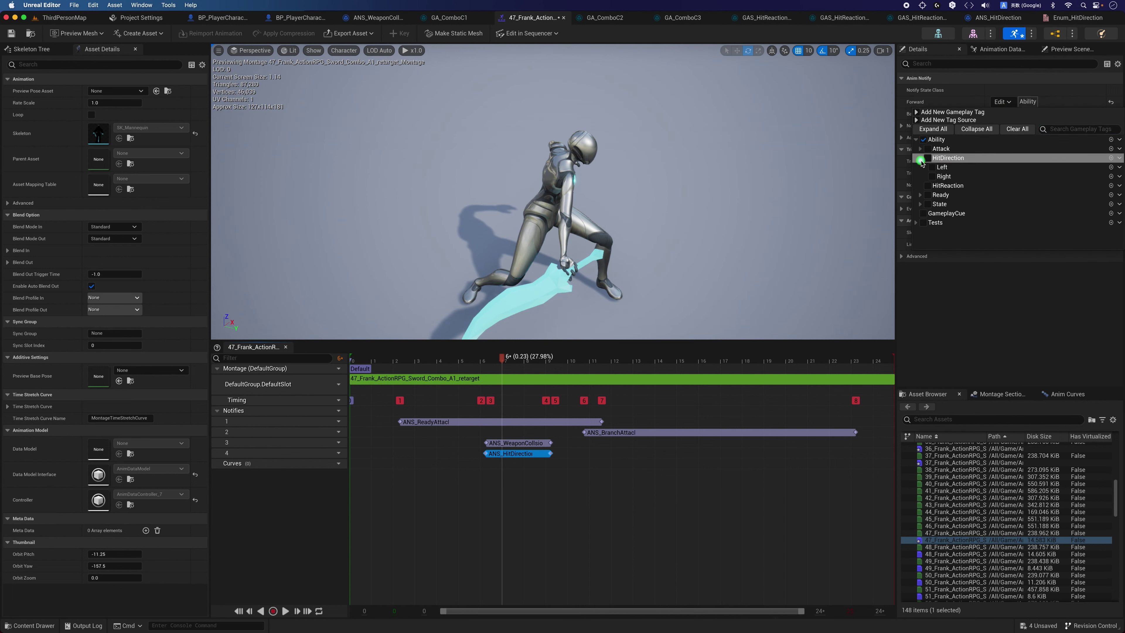
{"action": "left_click", "coordinate": [931, 178]}
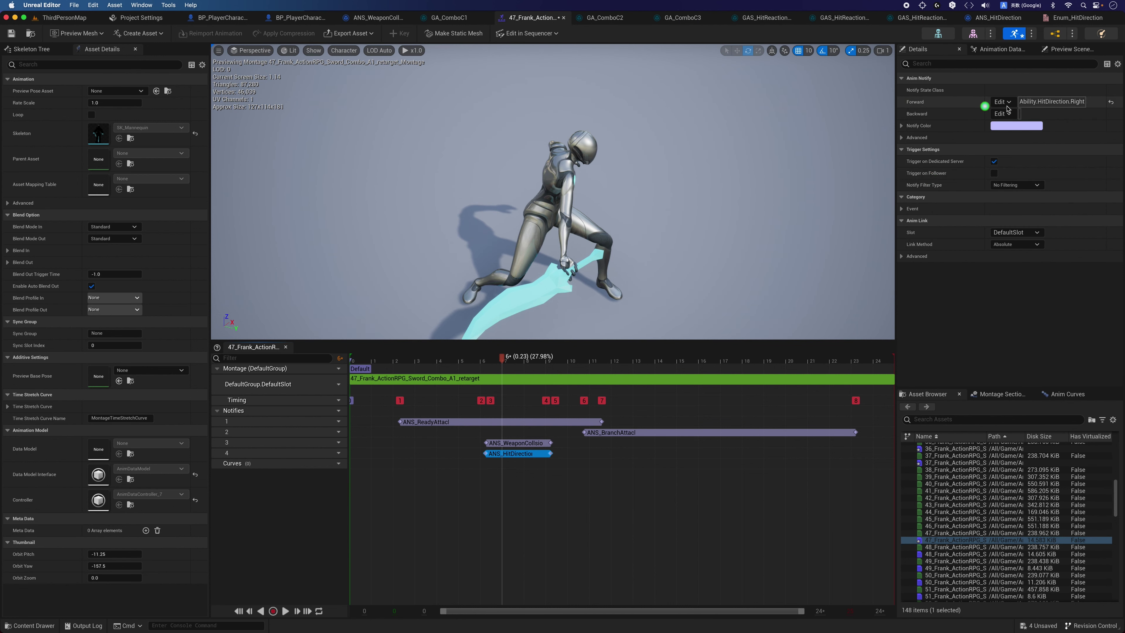
- Set Backward to Ability.HitDirection.Left, save the montage and return to ThirdPersonMap
{"action": "left_click", "coordinate": [1006, 114]}
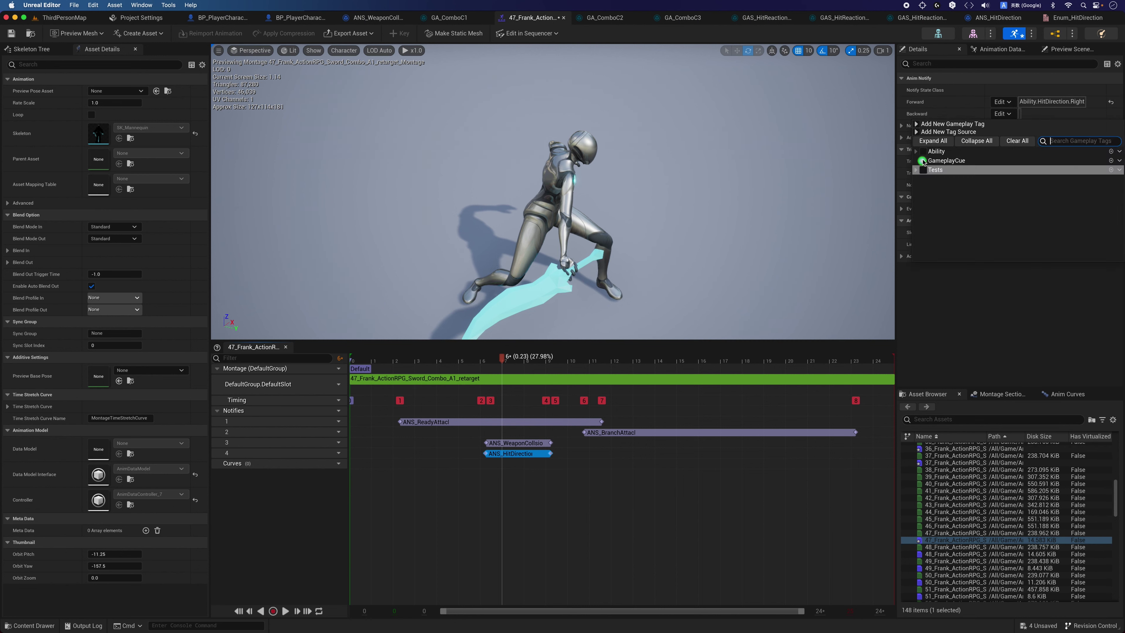
{"action": "left_click", "coordinate": [916, 151]}
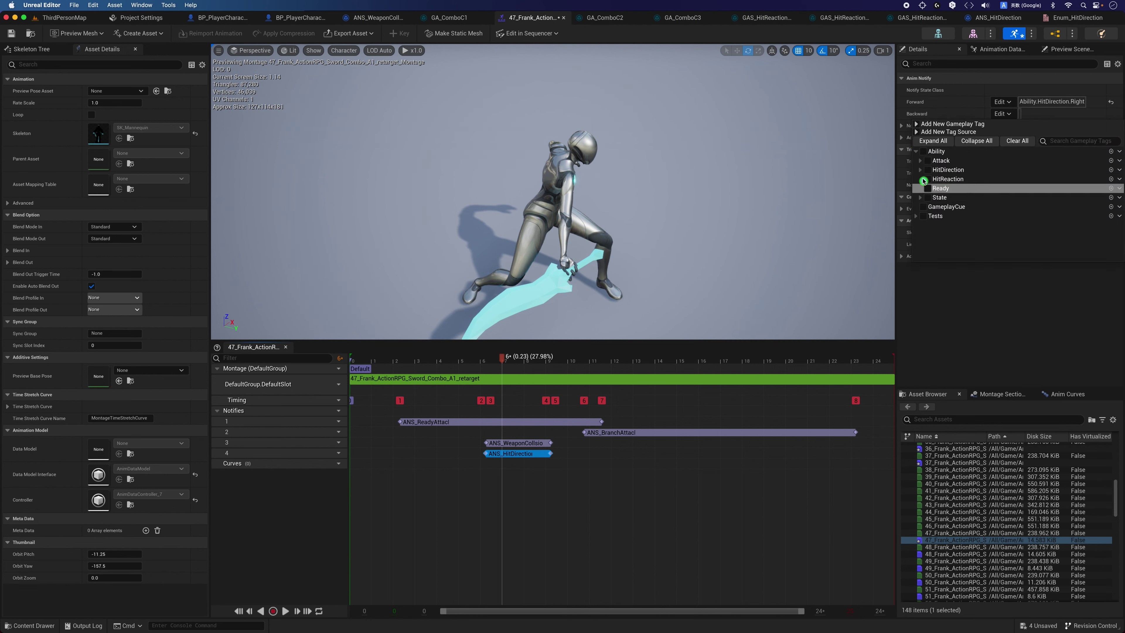
{"action": "left_click", "coordinate": [931, 179]}
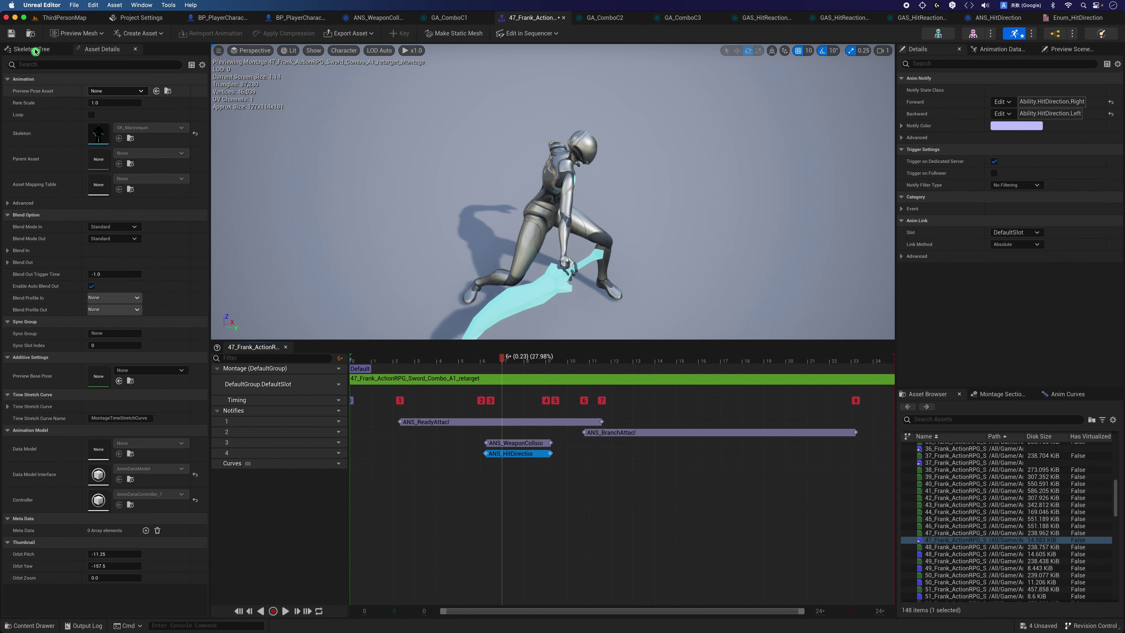
{"action": "left_click", "coordinate": [11, 34]}
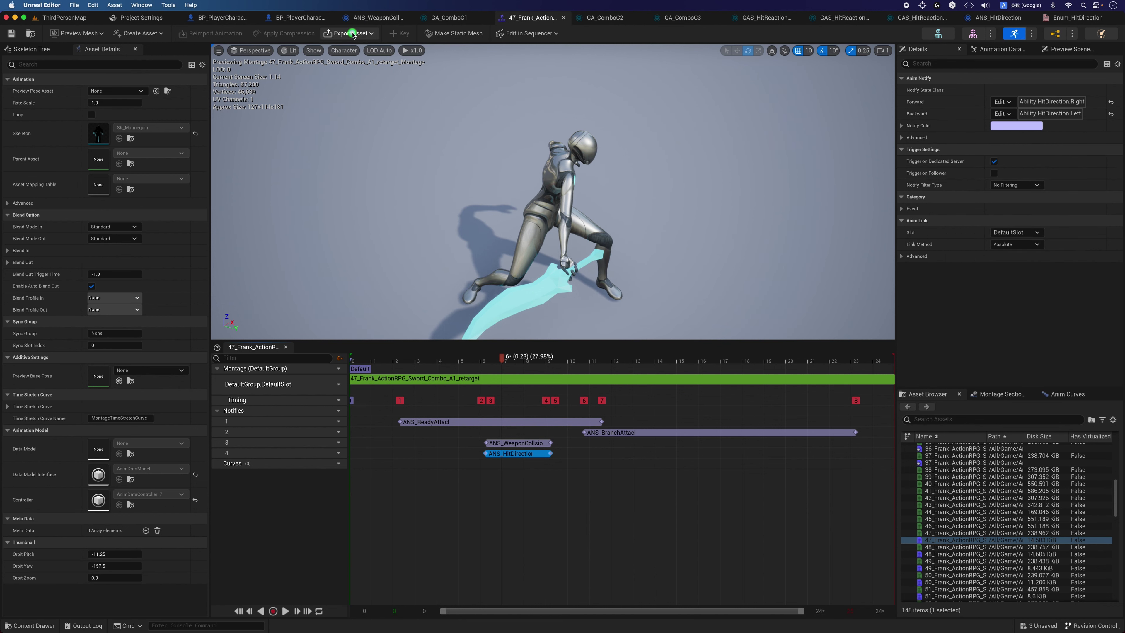
{"action": "left_click", "coordinate": [79, 18]}
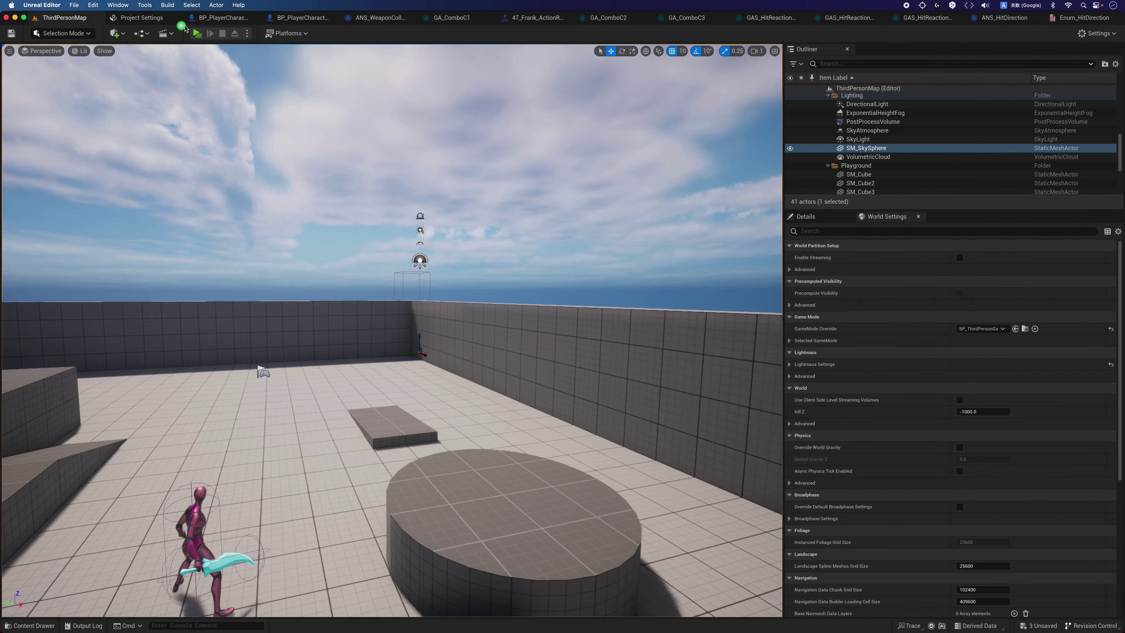
- Play-test by running at the pink enemy and landing three sword swings, then stop
{"action": "left_click", "coordinate": [197, 33]}
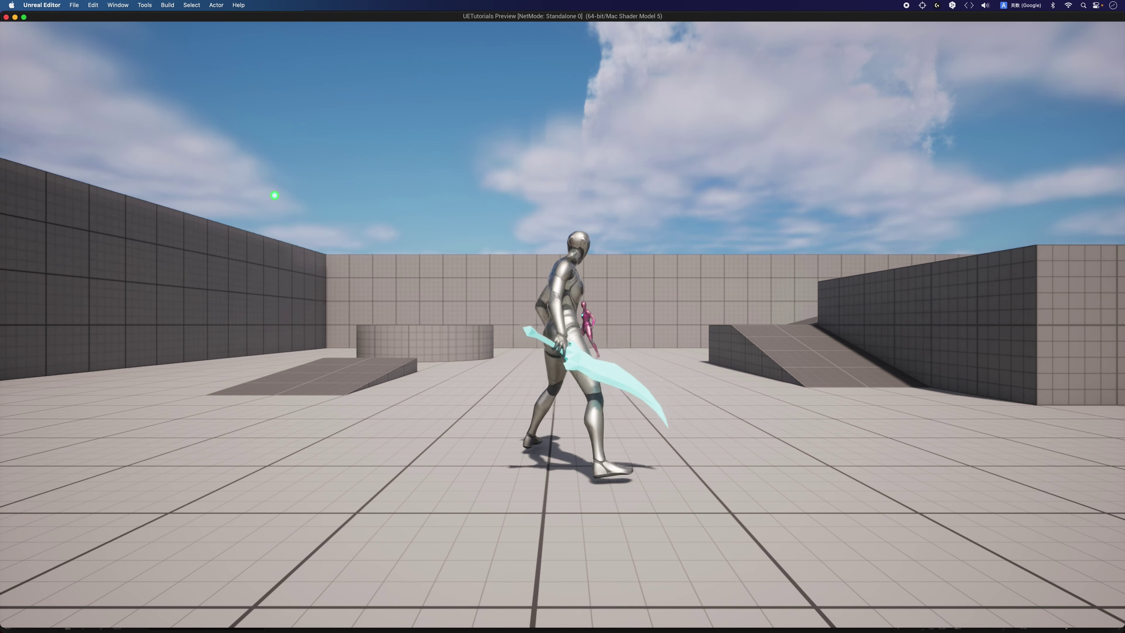
{"action": "key", "text": "w"}
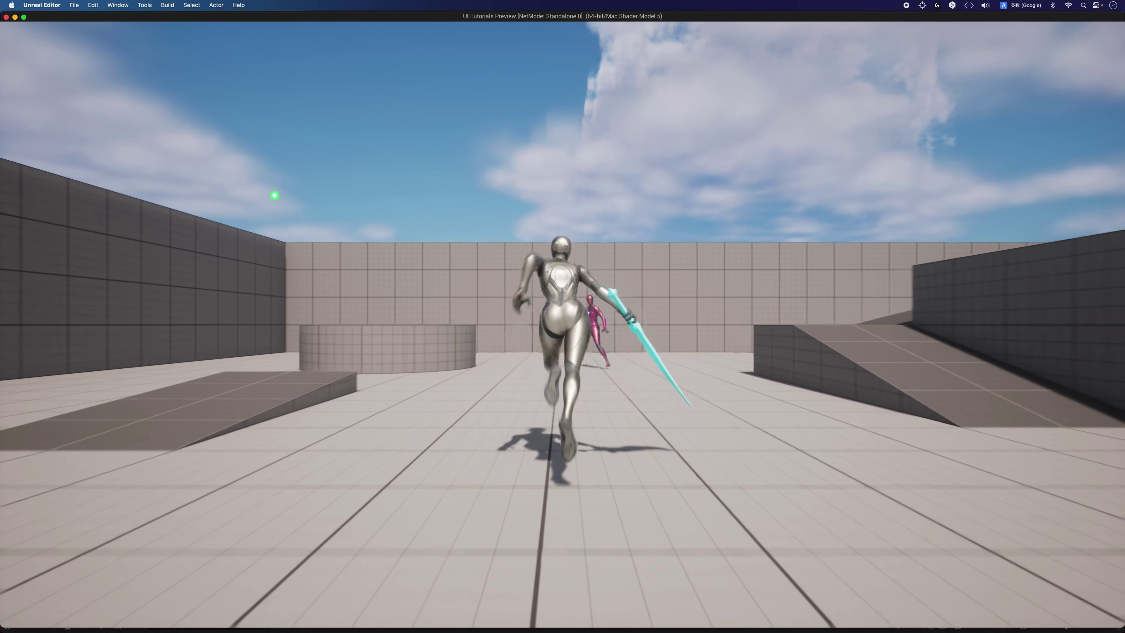
{"action": "left_click", "coordinate": [274, 195]}
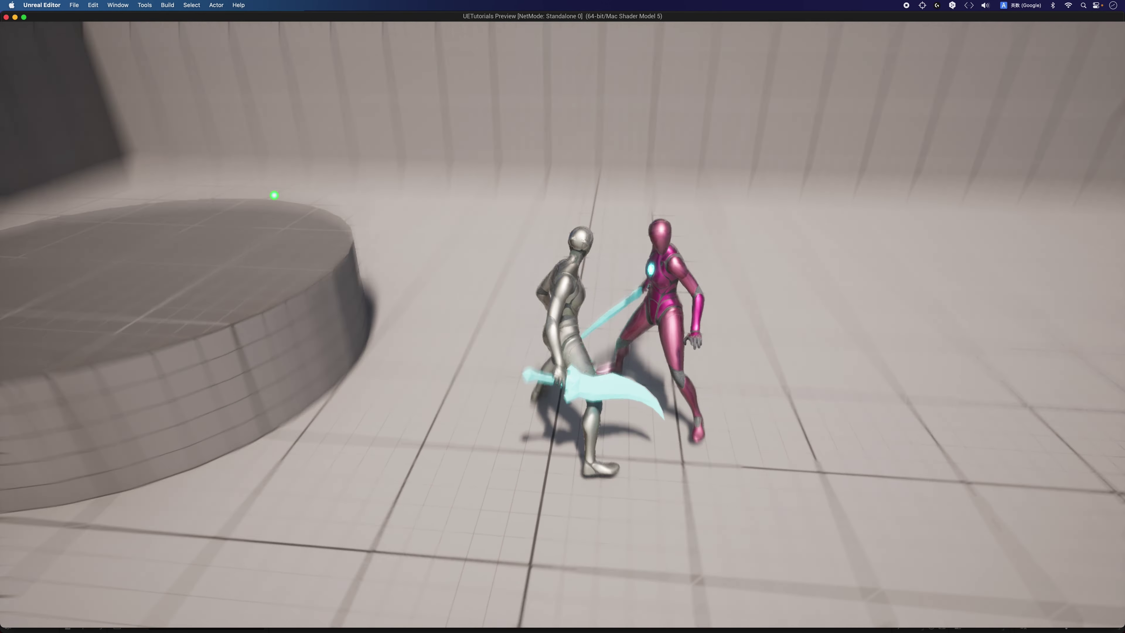
{"action": "mouse_move", "coordinate": [274, 195]}
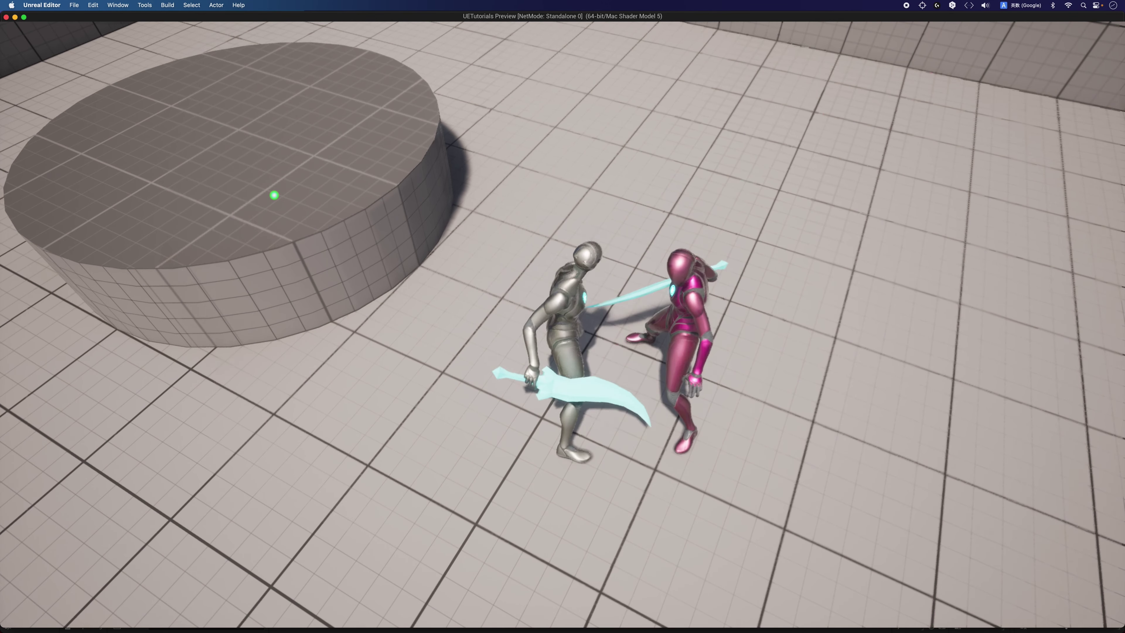
{"action": "left_click", "coordinate": [275, 195]}
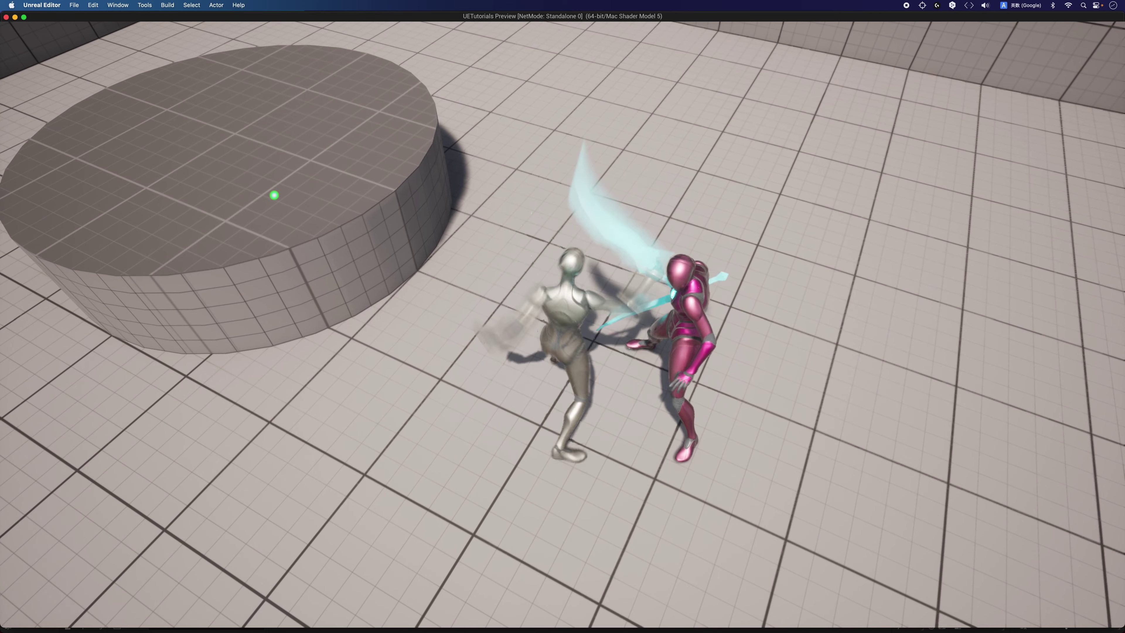
{"action": "left_click", "coordinate": [275, 195]}
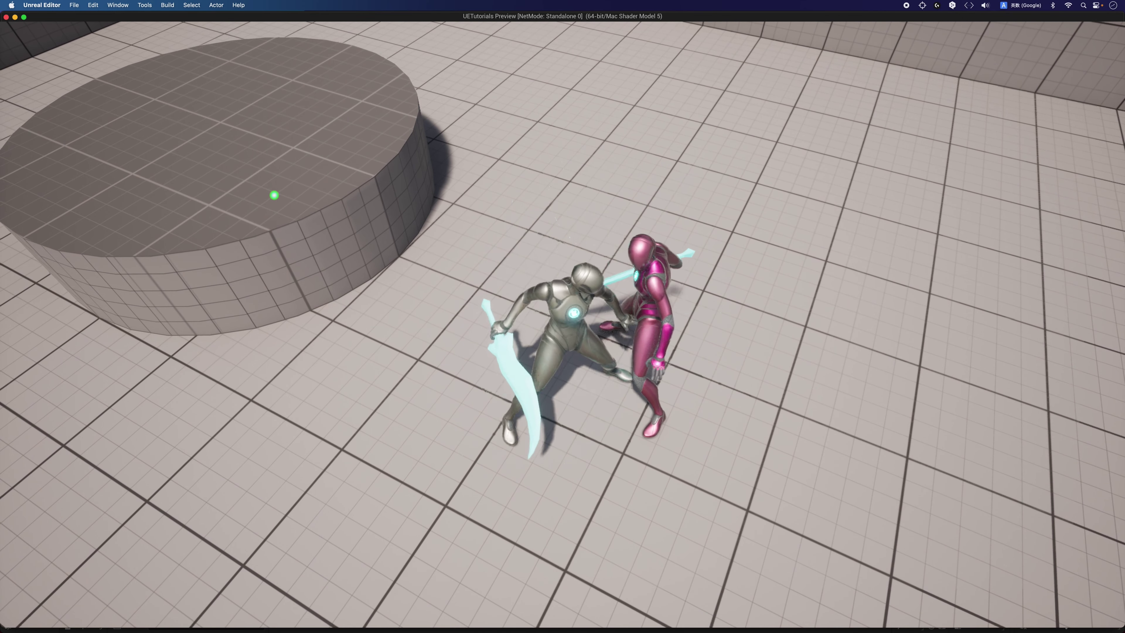
{"action": "key", "text": "Escape"}
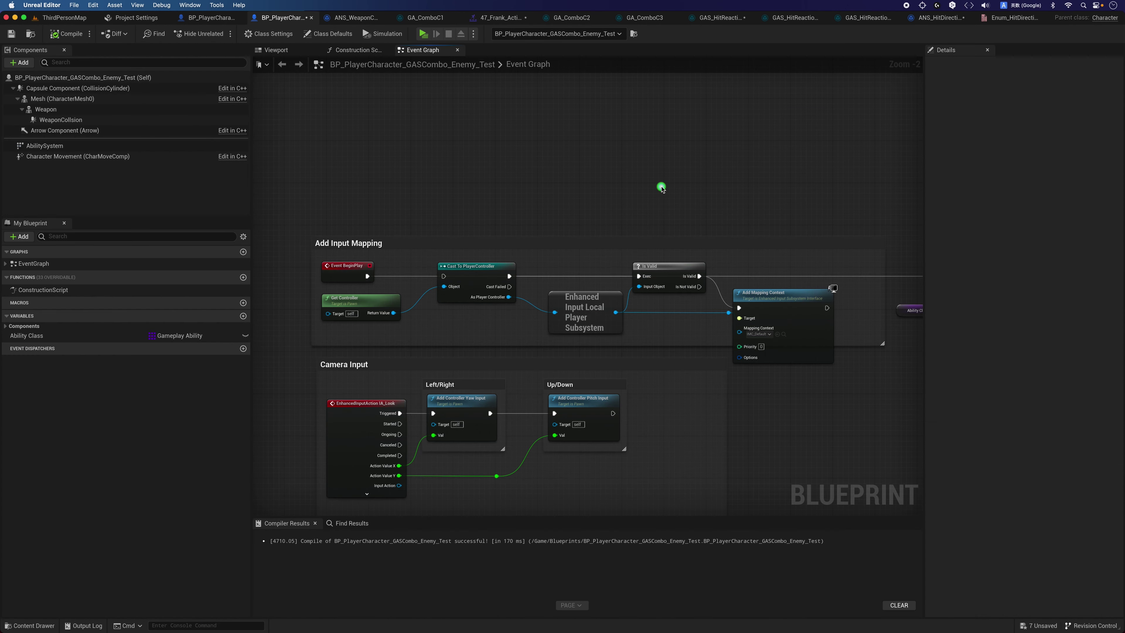
- Delete the controller, subsystem, Is Valid and Add Mapping Context nodes from the enemy blueprint
{"action": "right_click_drag", "start_coordinate": [442, 217], "coordinate": [423, 154]}
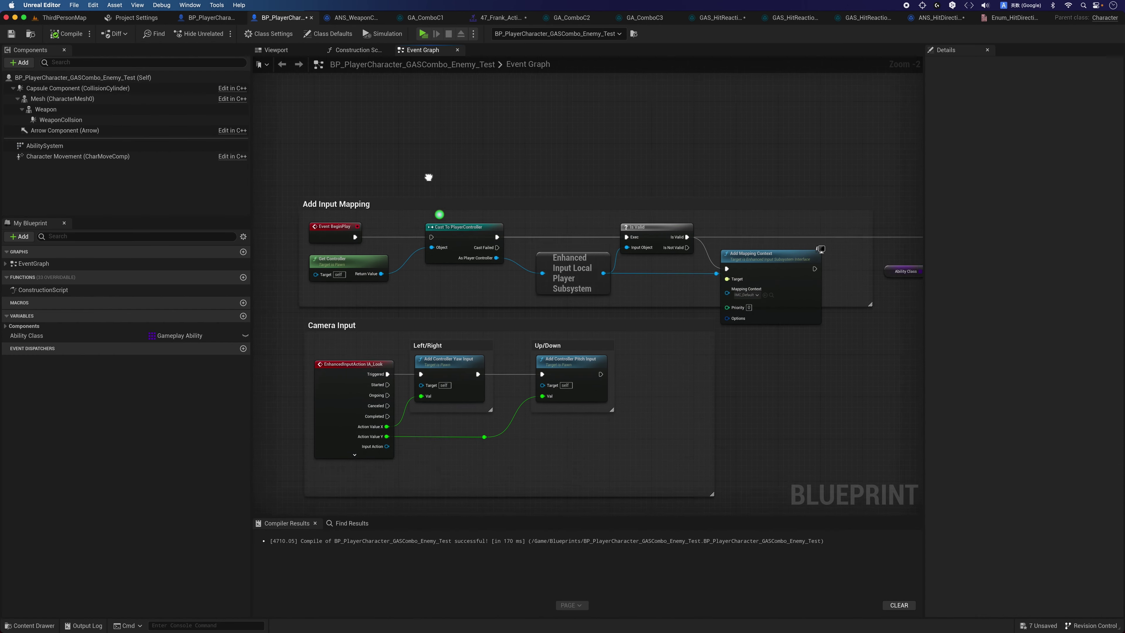
{"action": "mouse_move", "coordinate": [345, 235]}
{"action": "left_mouse_down"}
{"action": "mouse_move", "coordinate": [435, 225]}
{"action": "mouse_move", "coordinate": [428, 272]}
{"action": "left_mouse_up"}
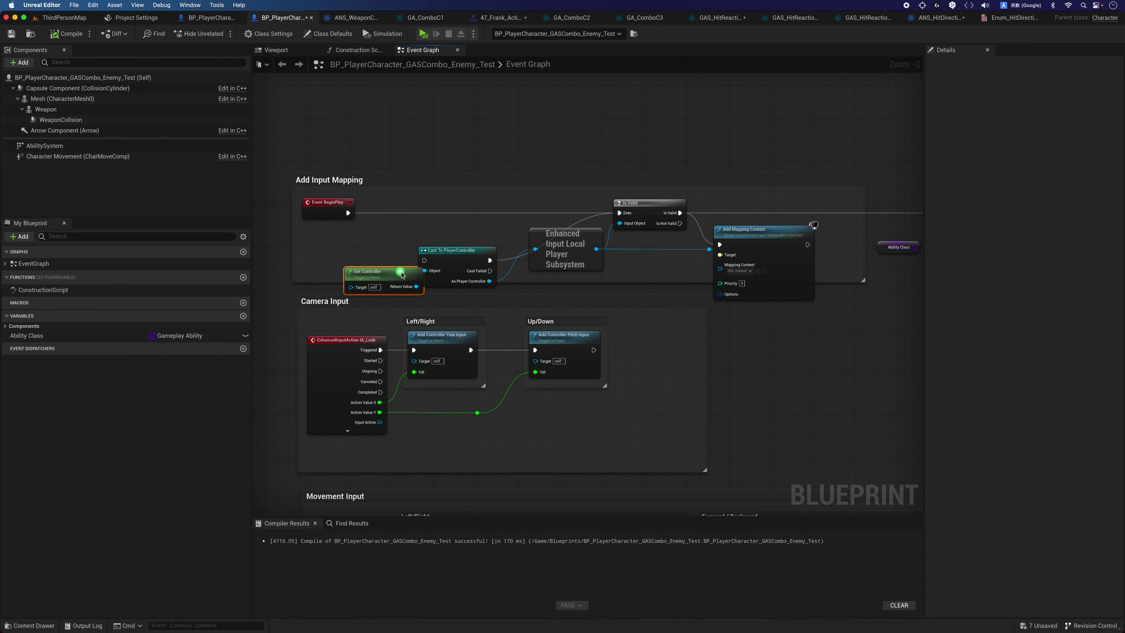
{"action": "left_click_drag", "start_coordinate": [369, 239], "coordinate": [559, 277]}
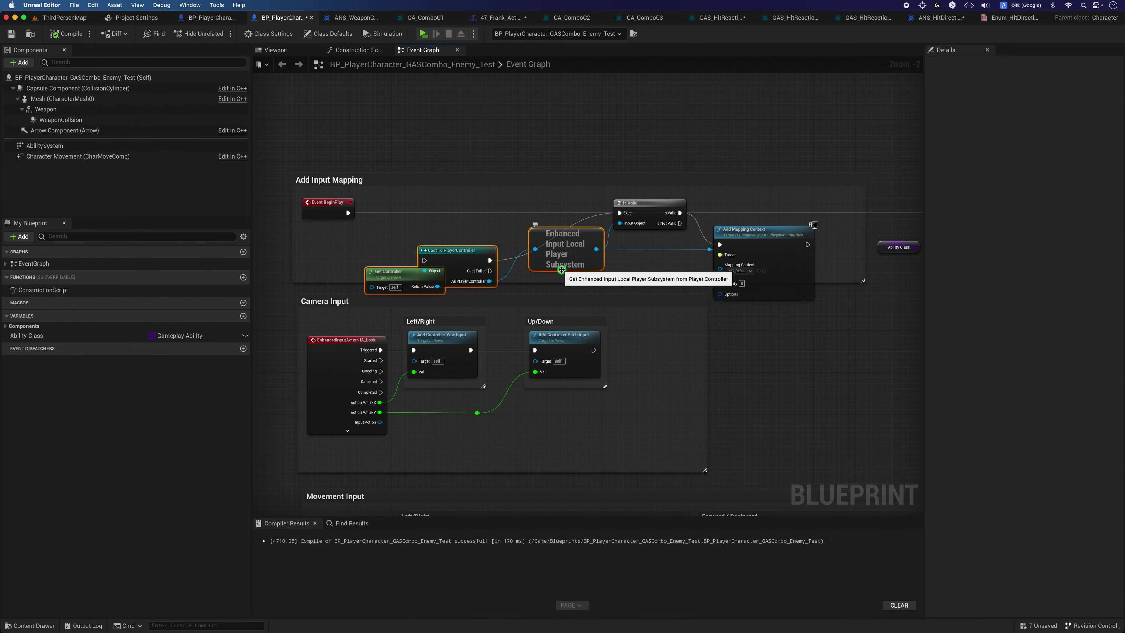
{"action": "key", "text": "Delete"}
{"action": "right_click_drag", "start_coordinate": [575, 264], "coordinate": [498, 264]}
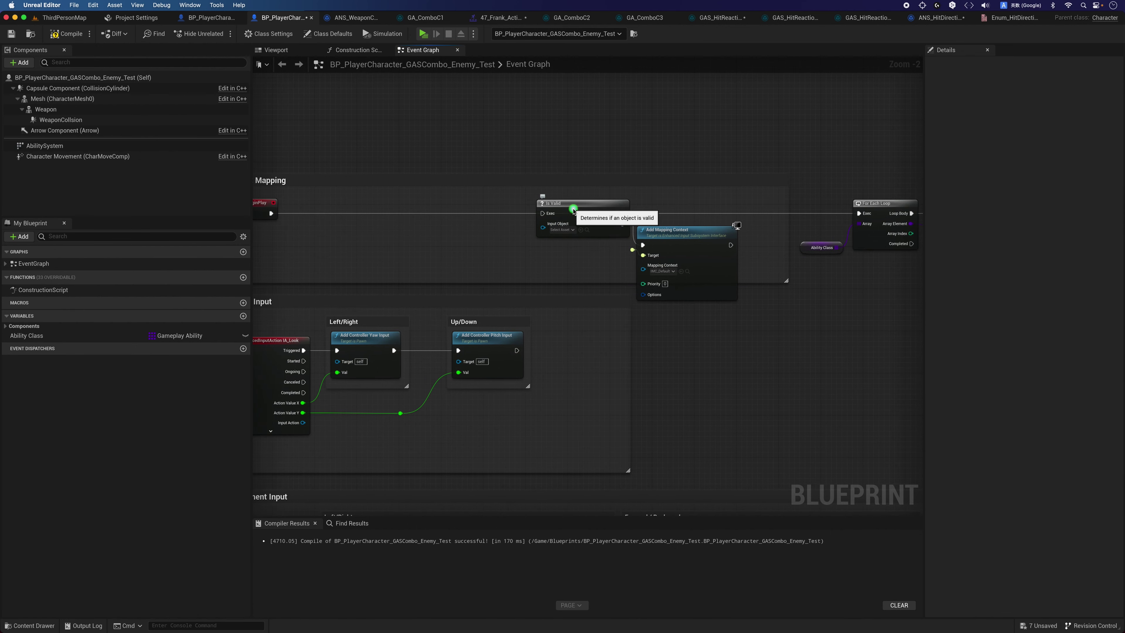
{"action": "left_click_drag", "start_coordinate": [575, 202], "coordinate": [586, 244]}
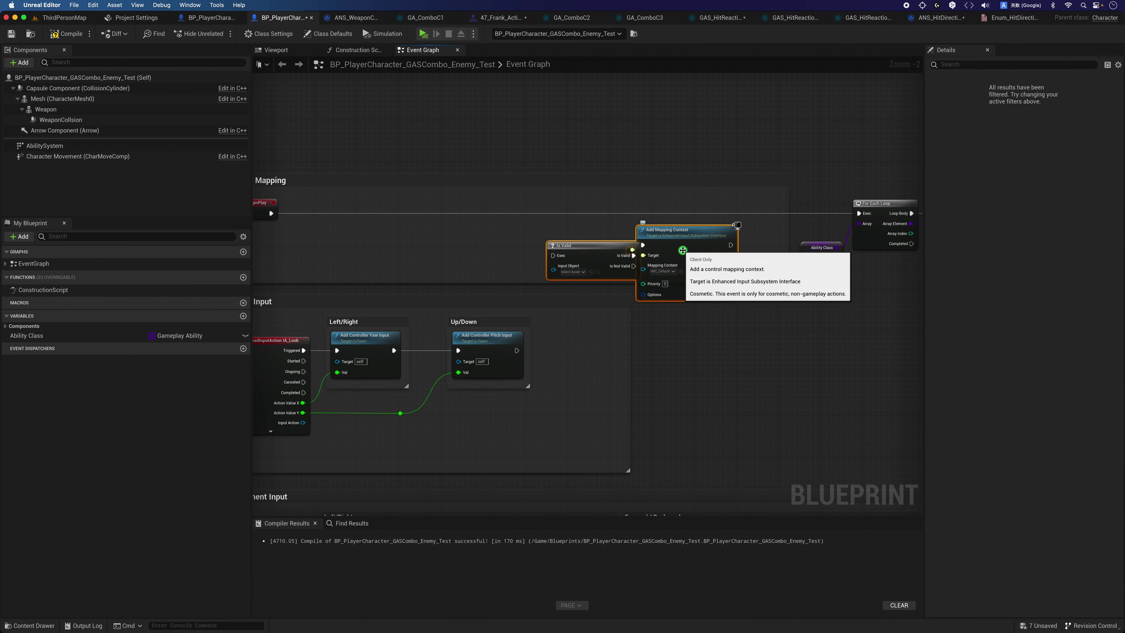
{"action": "left_click", "coordinate": [728, 243], "text": "ctrl"}
{"action": "key", "text": "Delete"}
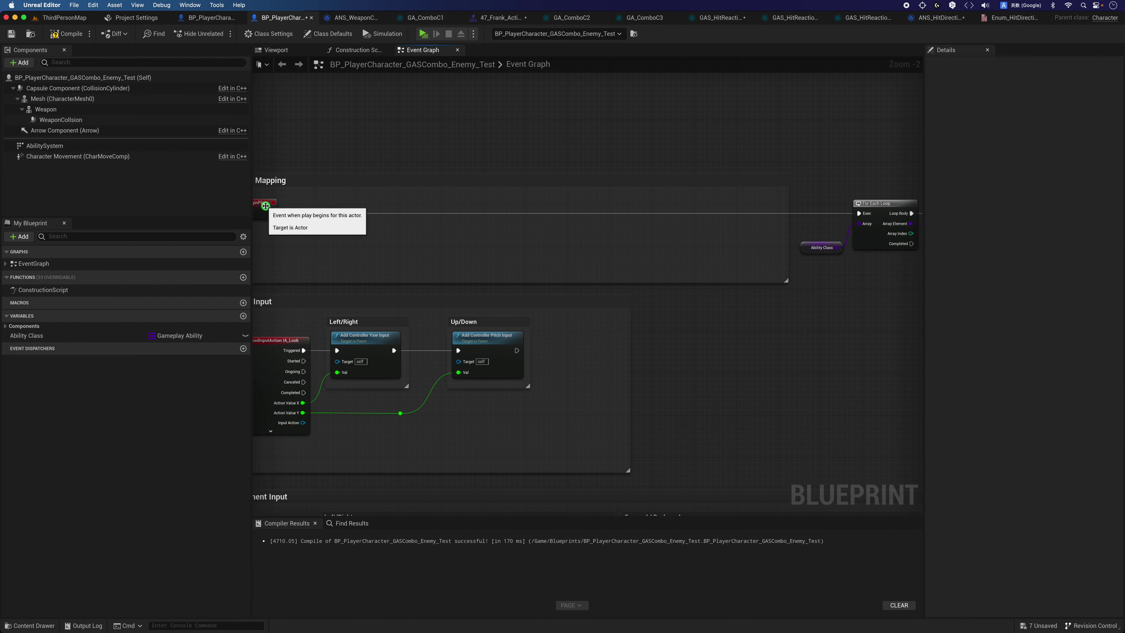
- Move Event BeginPlay next to the For Each Loop and Give Ability nodes
{"action": "left_click_drag", "start_coordinate": [267, 208], "coordinate": [819, 206]}
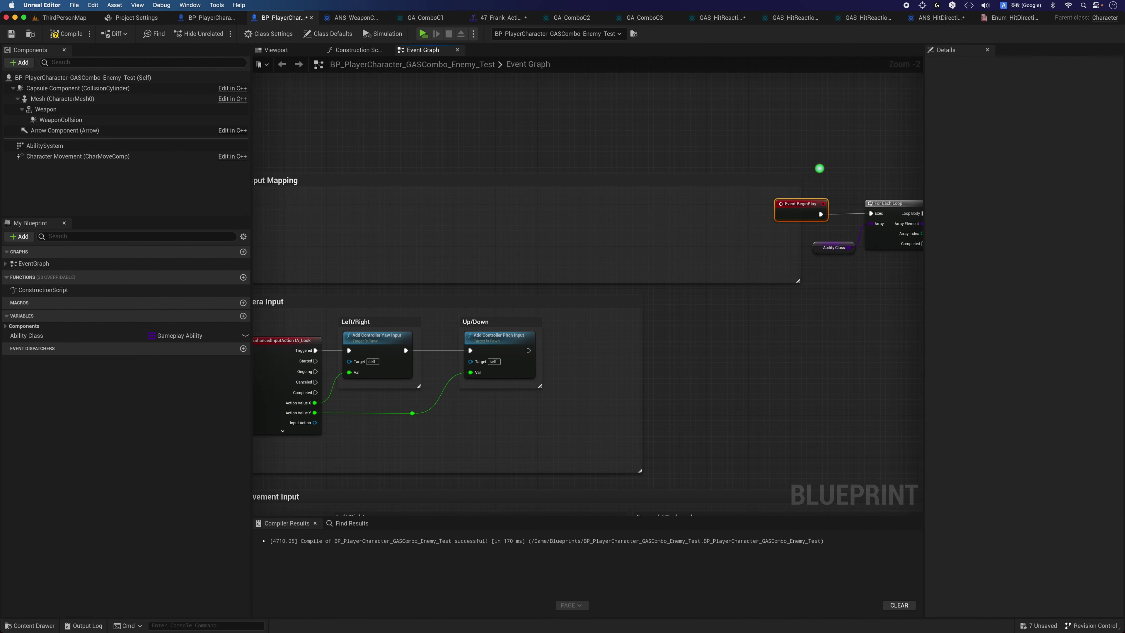
{"action": "right_click_drag", "start_coordinate": [820, 168], "coordinate": [485, 190]}
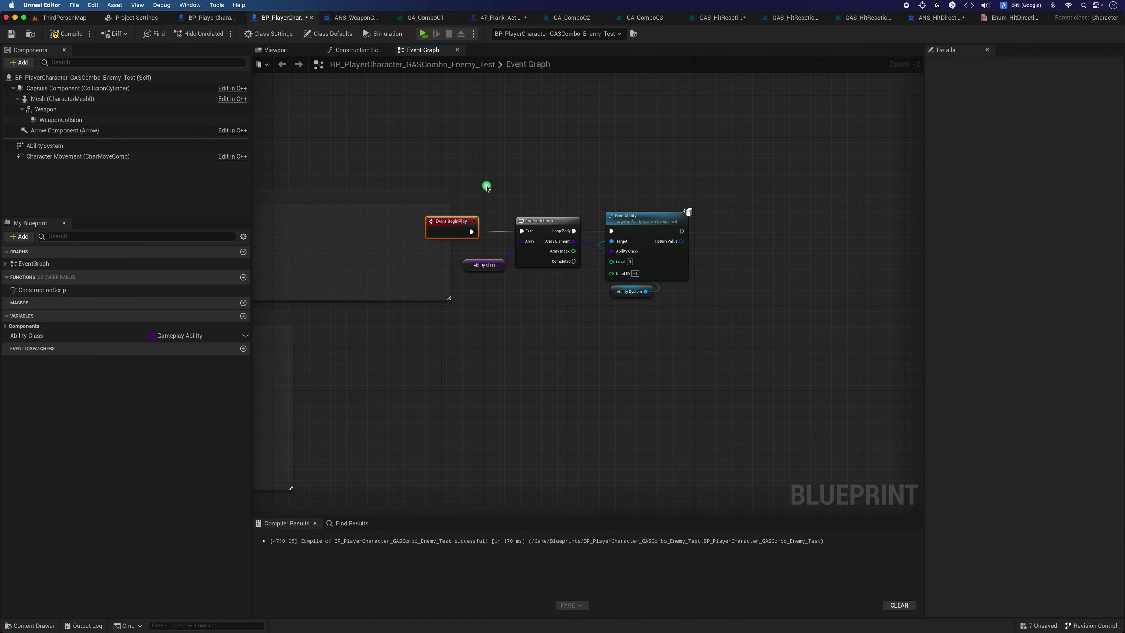
{"action": "scroll", "coordinate": [487, 186], "scroll_direction": "up", "scroll_amount": 1}
{"action": "left_click_drag", "start_coordinate": [454, 191], "coordinate": [658, 314]}
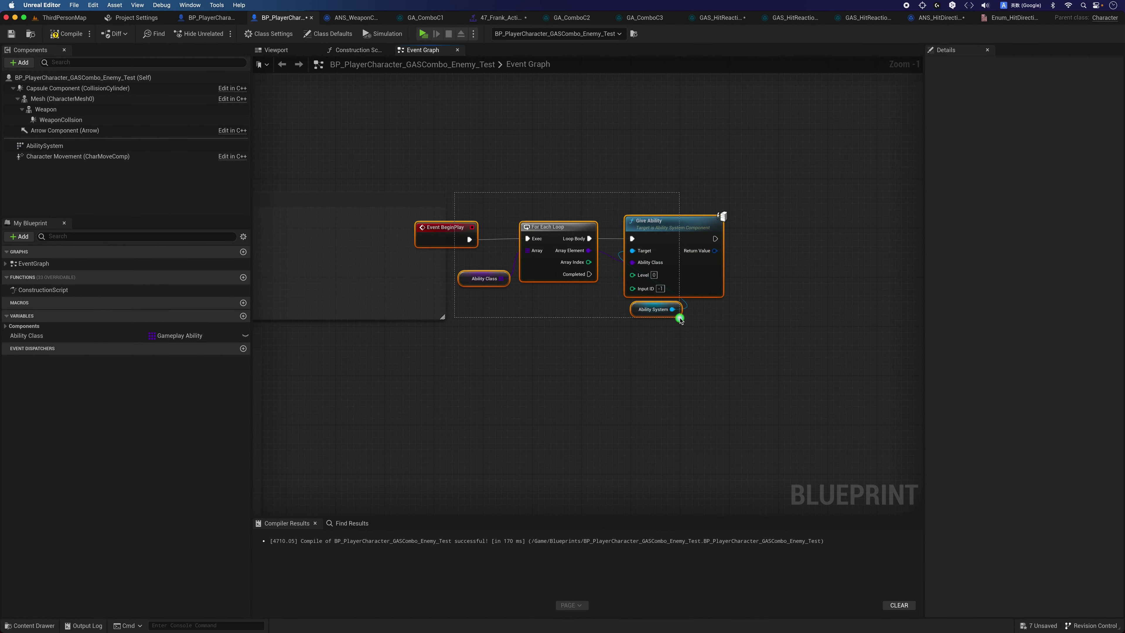
{"action": "left_click", "coordinate": [606, 353]}
- Remove the three None entries from Ability Class, leaving GAS_HitReaction_Left and GAS_HitReaction_Right
{"action": "left_click", "coordinate": [459, 278]}
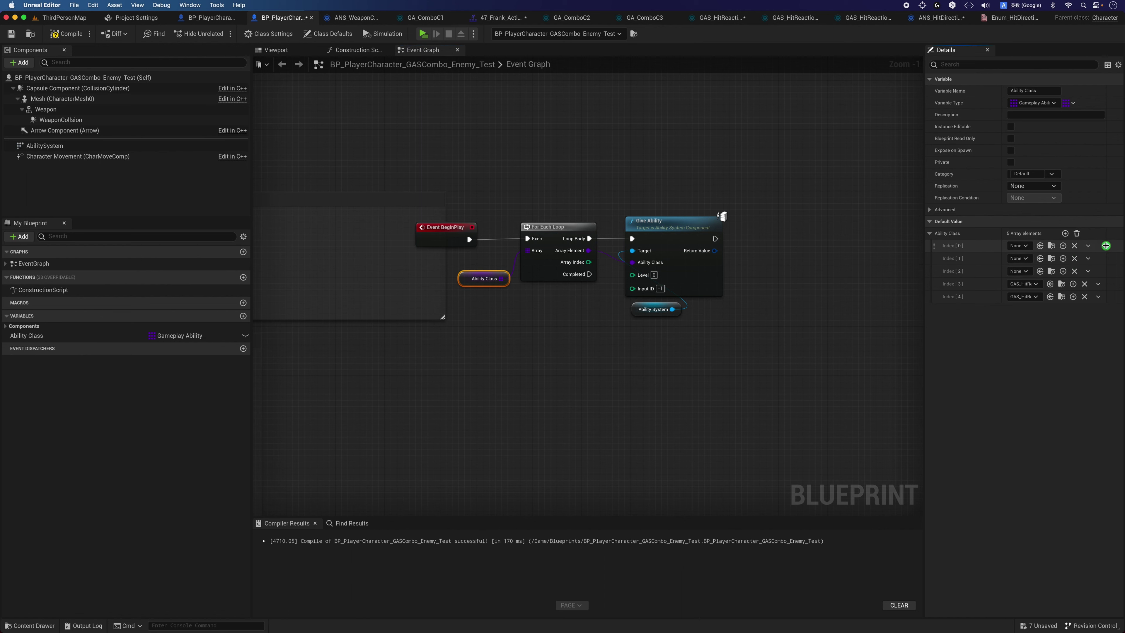
{"action": "left_click", "coordinate": [1088, 248]}
{"action": "left_click", "coordinate": [1097, 270]}
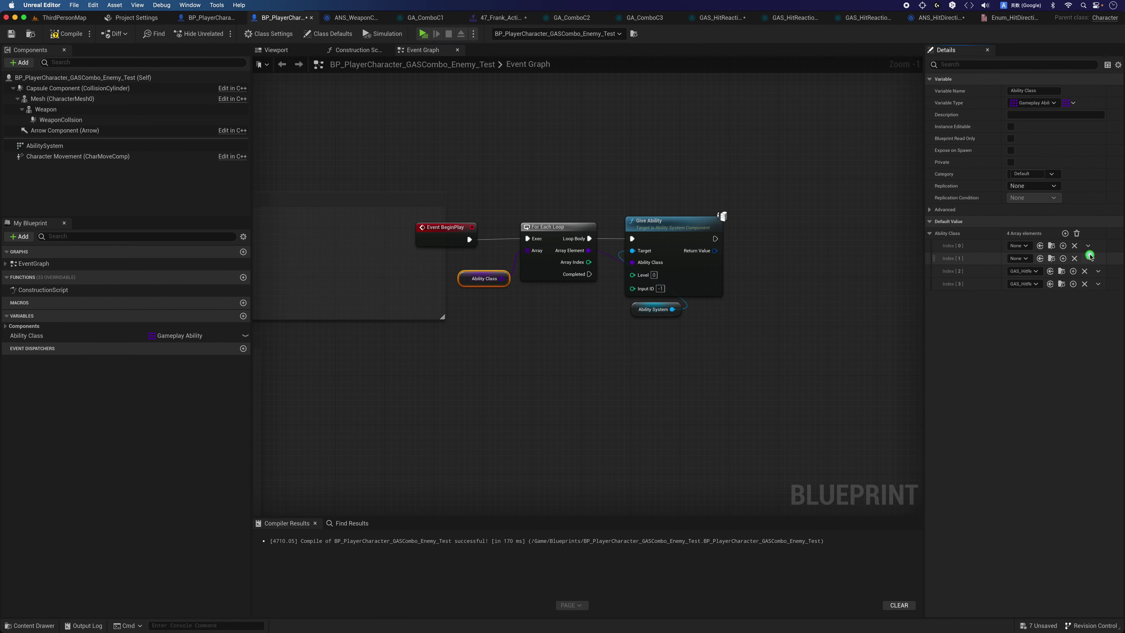
{"action": "left_click", "coordinate": [1088, 246]}
{"action": "left_click", "coordinate": [1100, 269]}
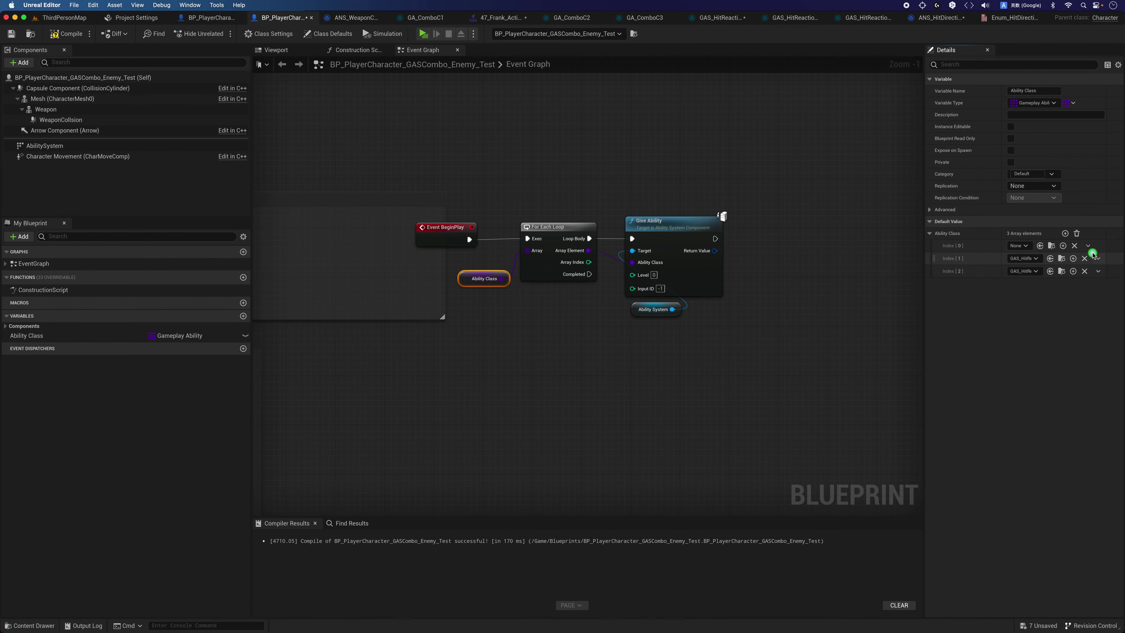
{"action": "left_click", "coordinate": [1090, 247]}
{"action": "left_click", "coordinate": [1101, 270]}
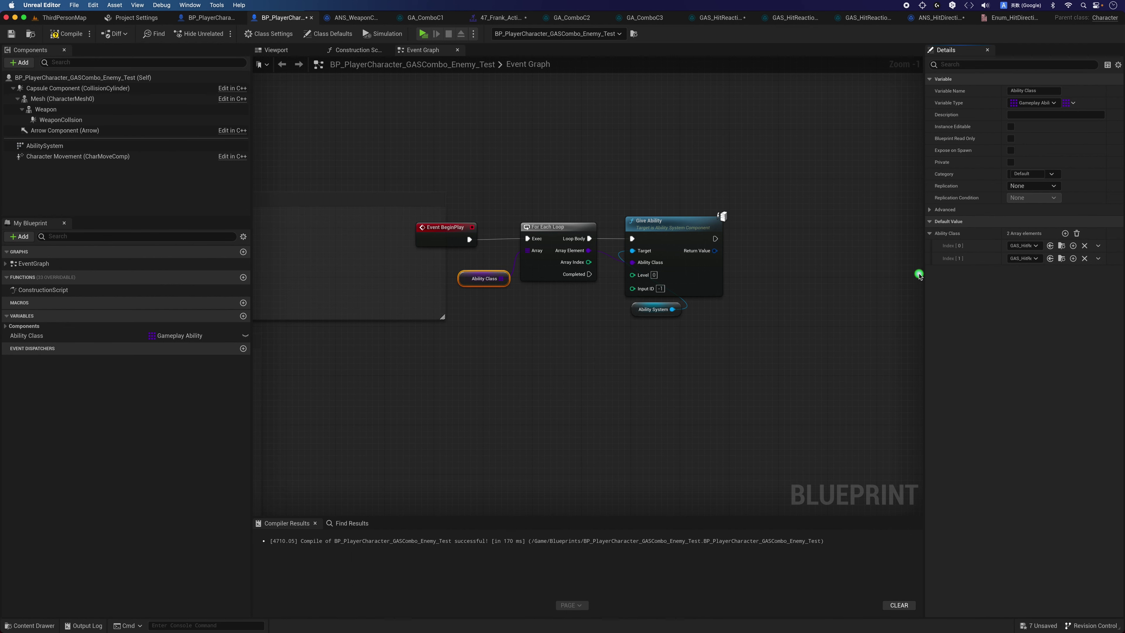
{"action": "left_click_drag", "start_coordinate": [922, 272], "coordinate": [792, 272]}
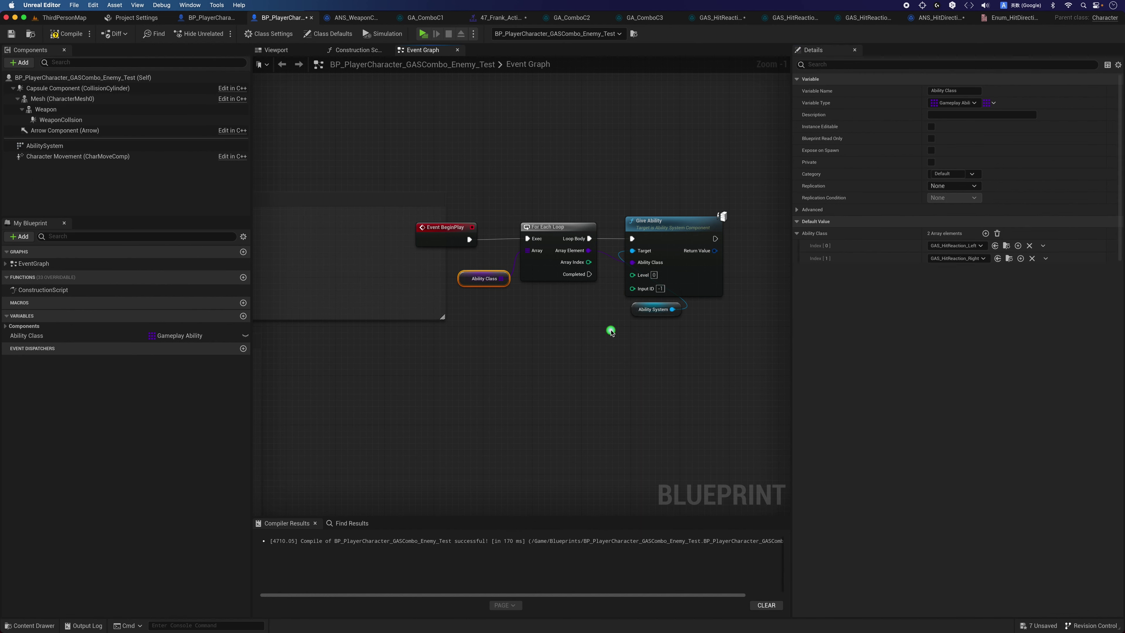
{"action": "left_click", "coordinate": [610, 331]}
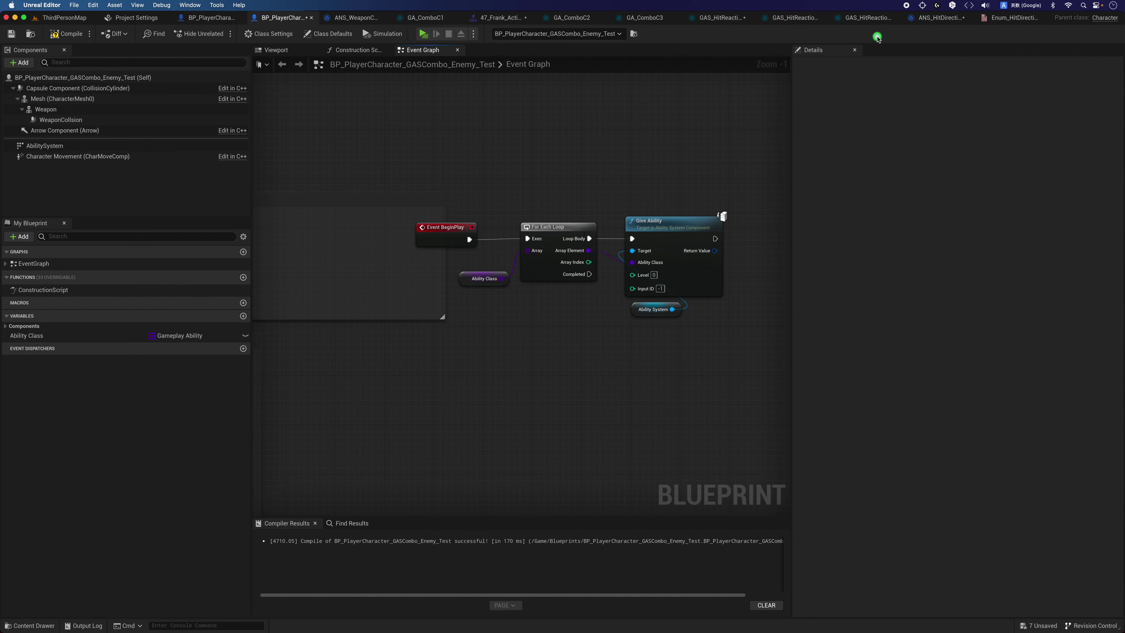
{"action": "left_click", "coordinate": [929, 22]}
- Wire Received Notify Tick's exec into the Cast To BP_PlayerCharacter_GASCombo node
{"action": "scroll", "coordinate": [635, 156], "scroll_direction": "up", "scroll_amount": 1}
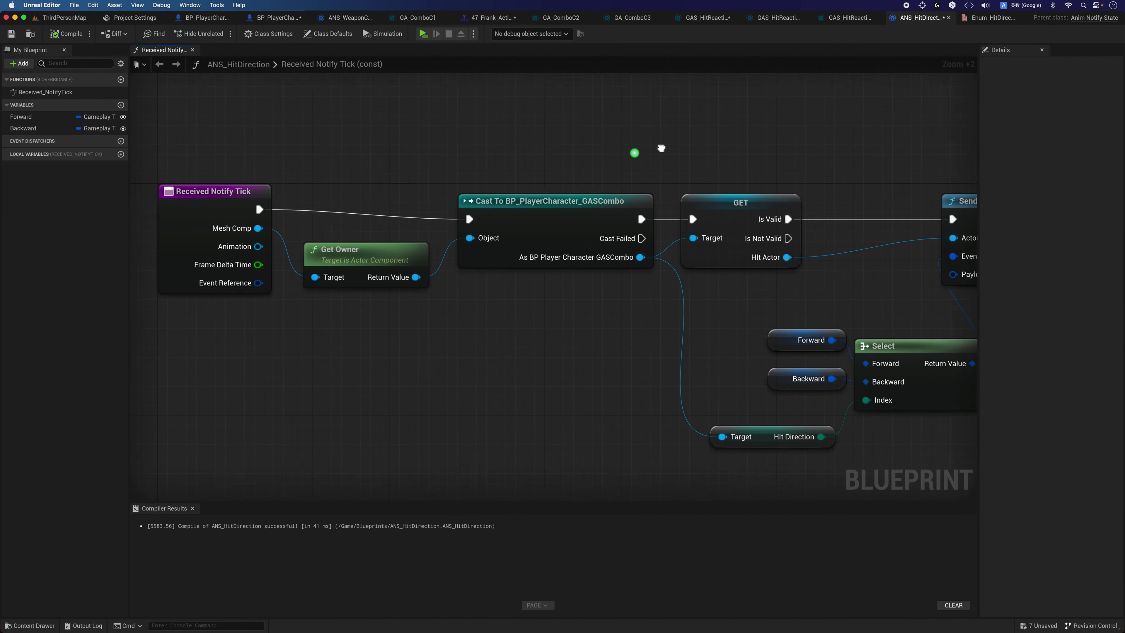
{"action": "scroll", "coordinate": [594, 166], "scroll_direction": "up", "scroll_amount": 1}
{"action": "left_click_drag", "start_coordinate": [316, 194], "coordinate": [278, 208]}
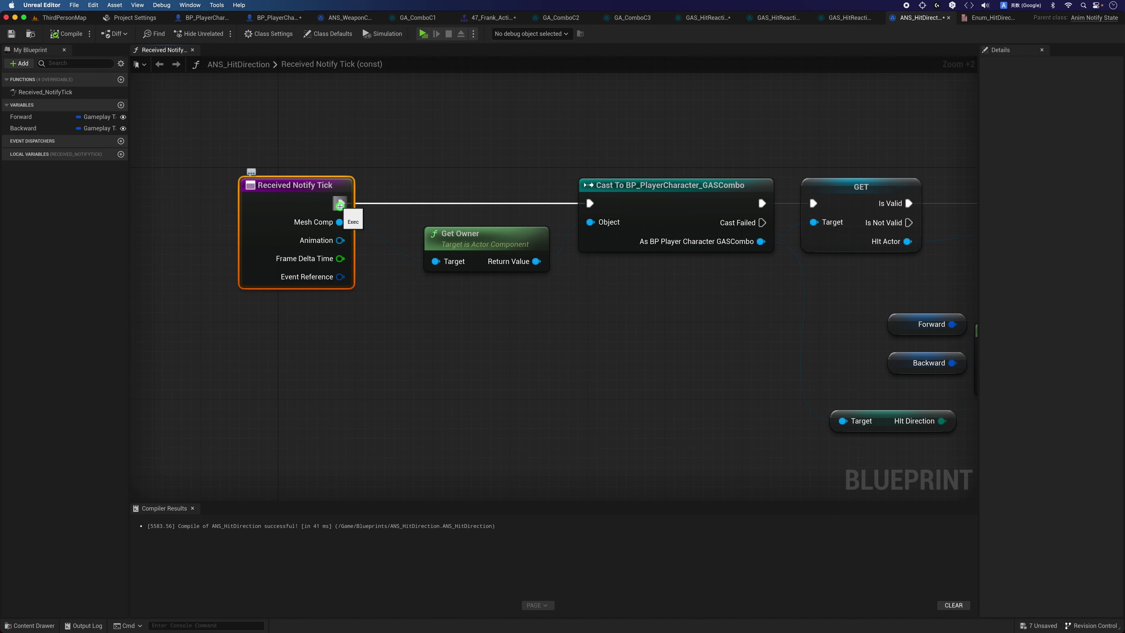
{"action": "left_click_drag", "start_coordinate": [339, 206], "coordinate": [589, 204]}
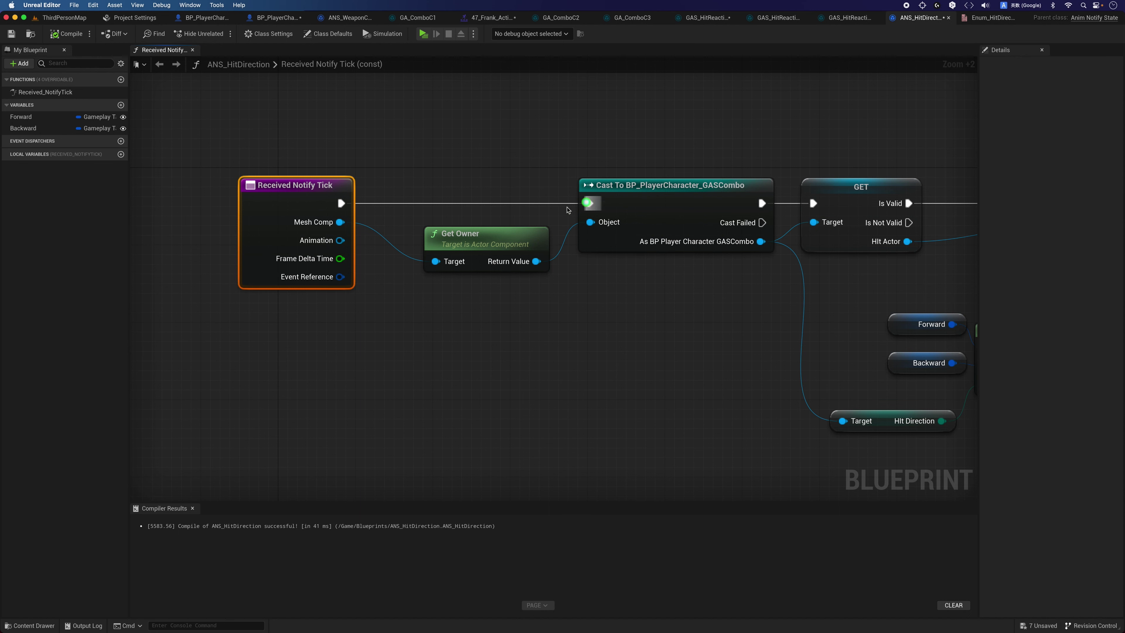
{"action": "left_click", "coordinate": [369, 123]}
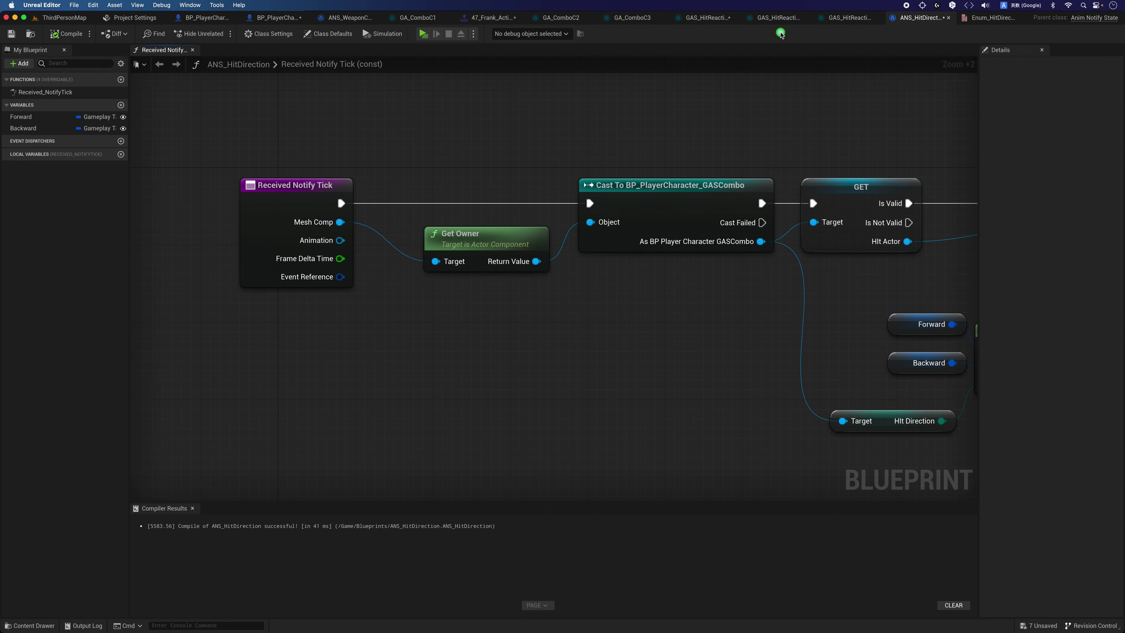
{"action": "left_click", "coordinate": [775, 19]}
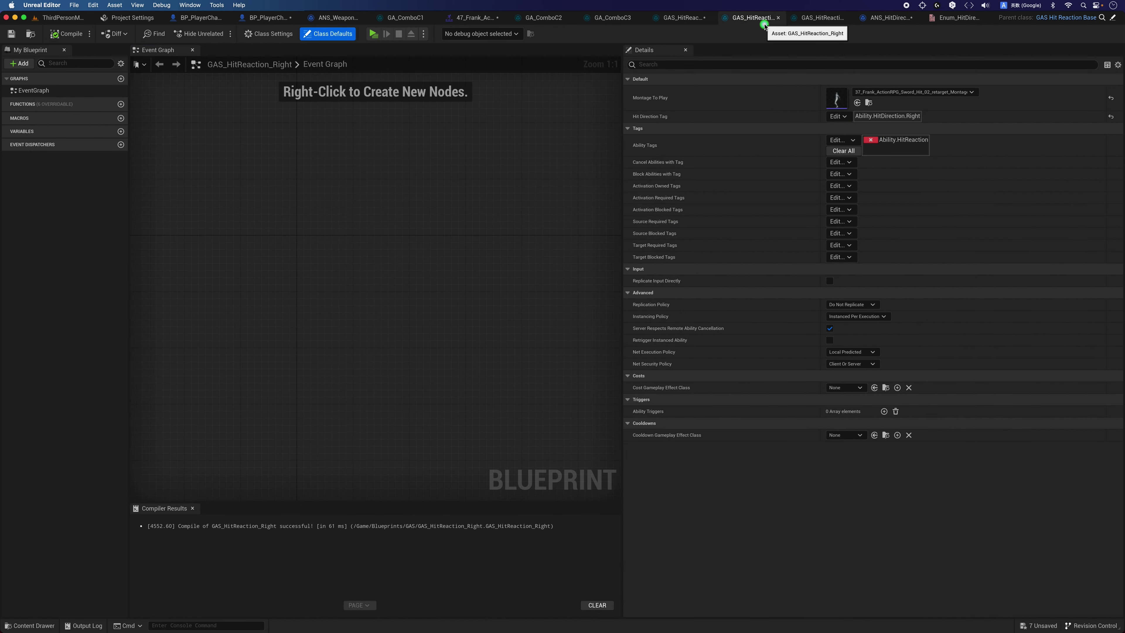
- Enable Only Trigger Once on GAS_HitReactionBase's Wait Gameplay Event, compile, and start a play test
{"action": "left_click", "coordinate": [684, 18]}
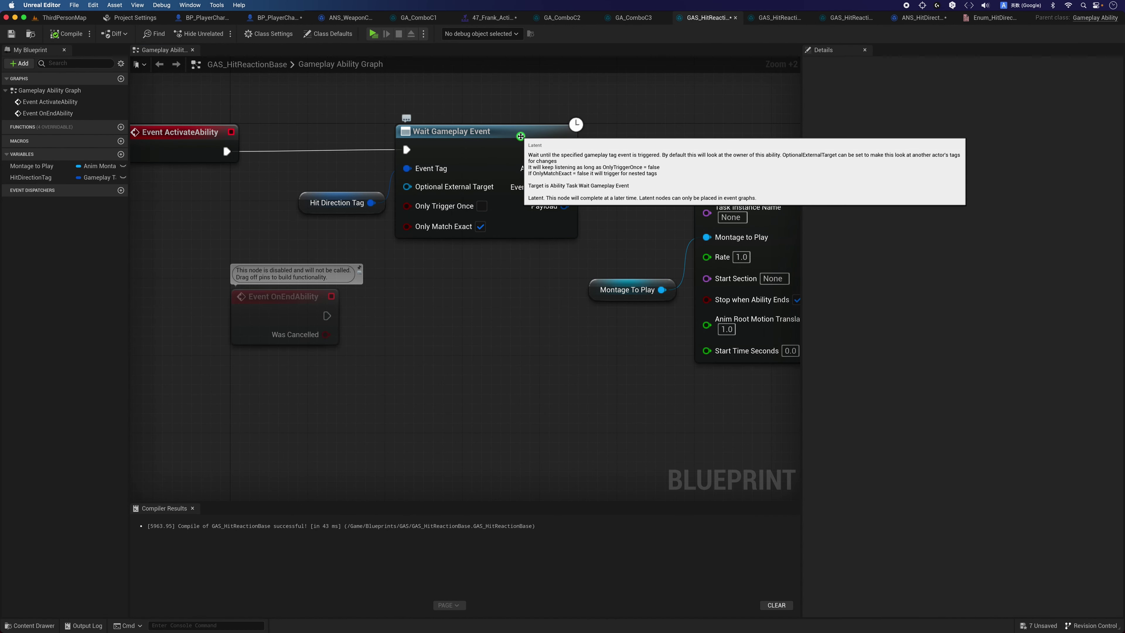
{"action": "left_click", "coordinate": [481, 206]}
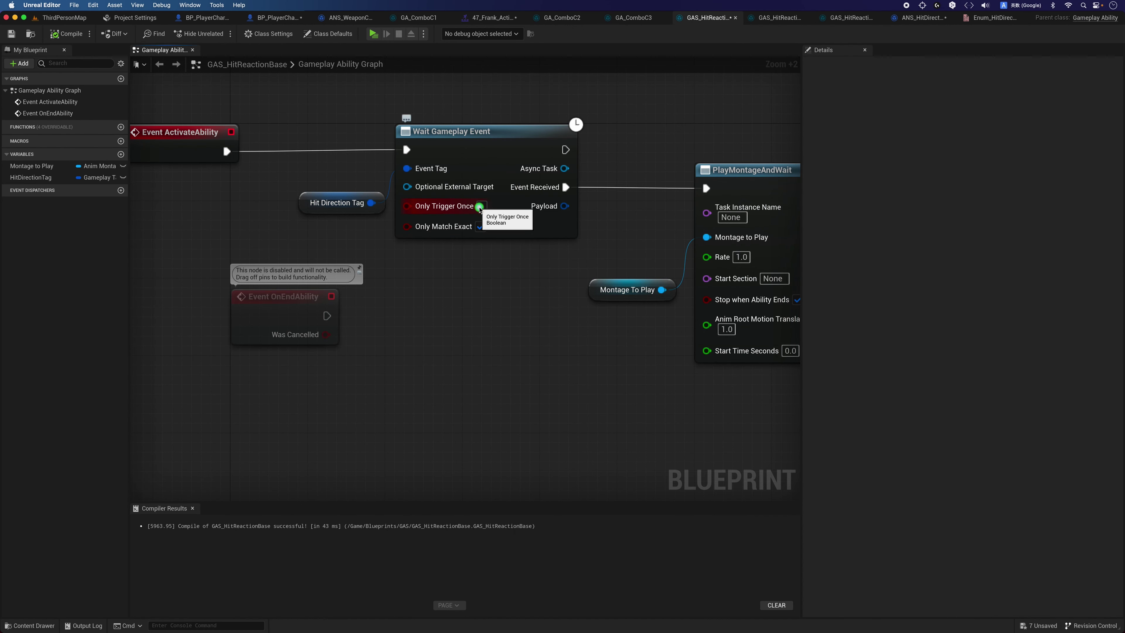
{"action": "left_click", "coordinate": [84, 39]}
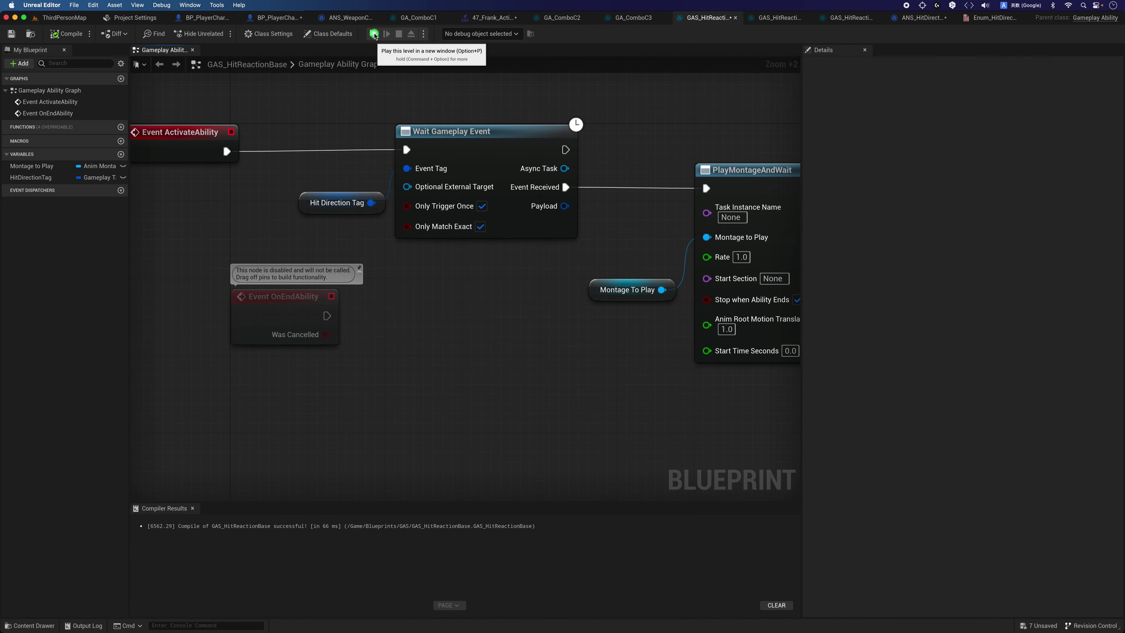
{"action": "left_click", "coordinate": [373, 34]}
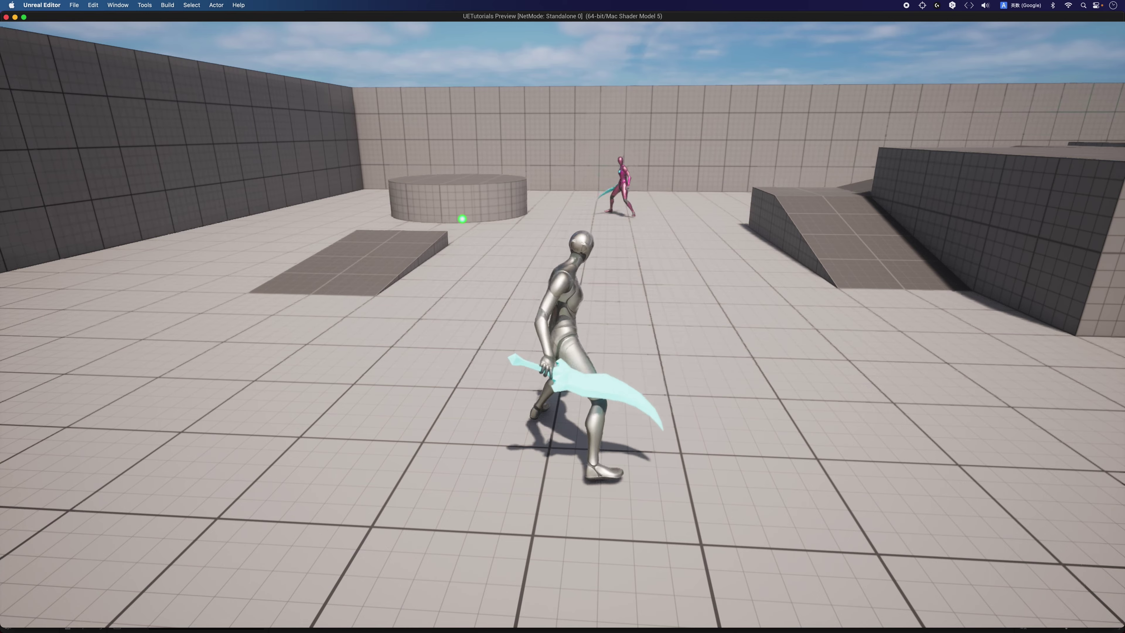
{"action": "key", "text": "w"}
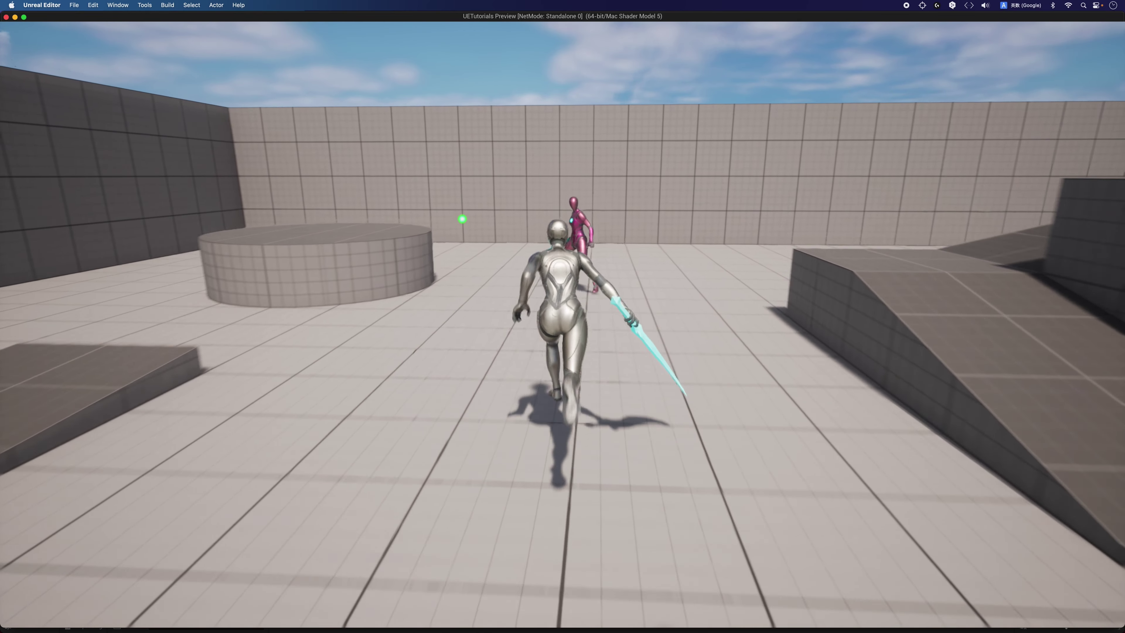
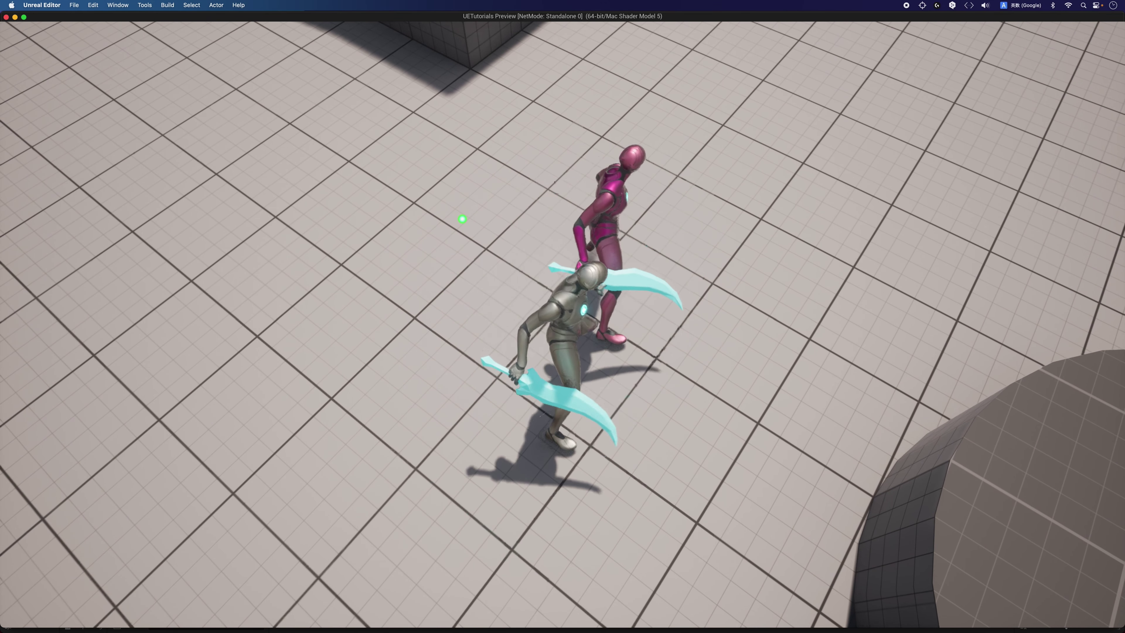
- Stop play-in-editor and open the Hit_01 retarget montage found by a 'hit' asset search
{"action": "key", "text": "Escape"}
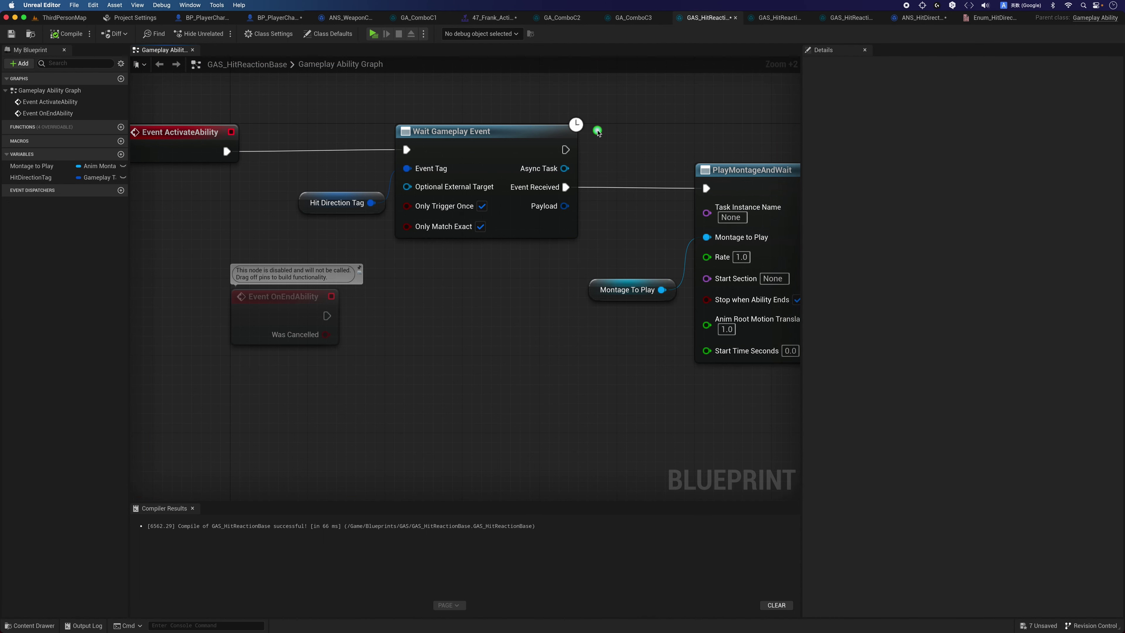
{"action": "left_click", "coordinate": [43, 628]}
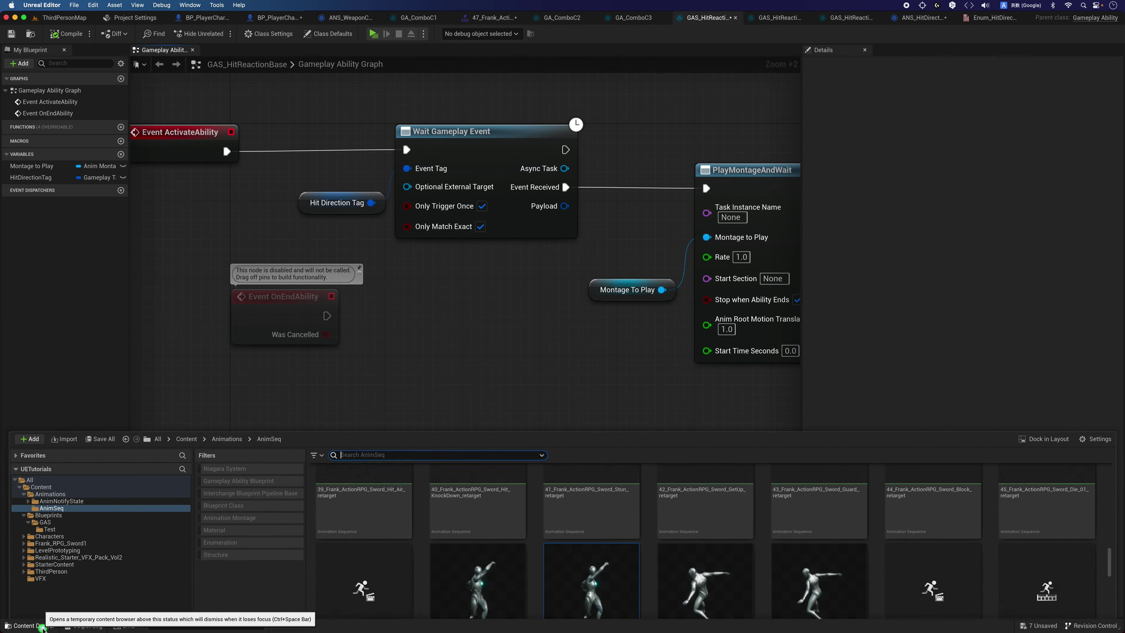
{"action": "scroll", "coordinate": [636, 527], "scroll_direction": "down", "scroll_amount": 1}
{"action": "type", "text": "hit"}
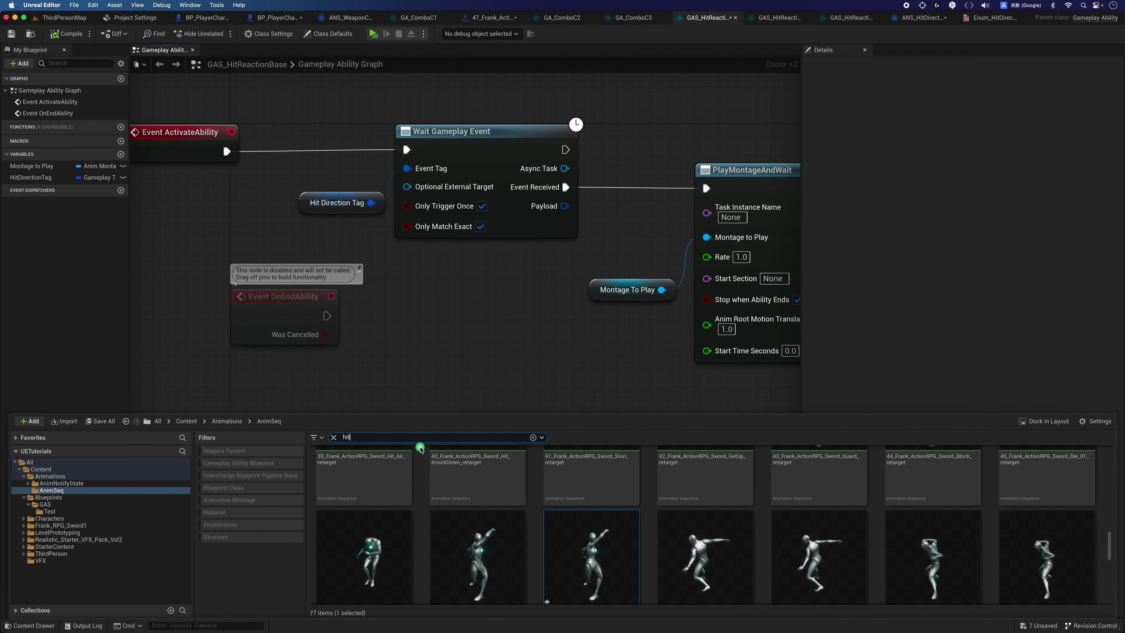
{"action": "left_click", "coordinate": [556, 496]}
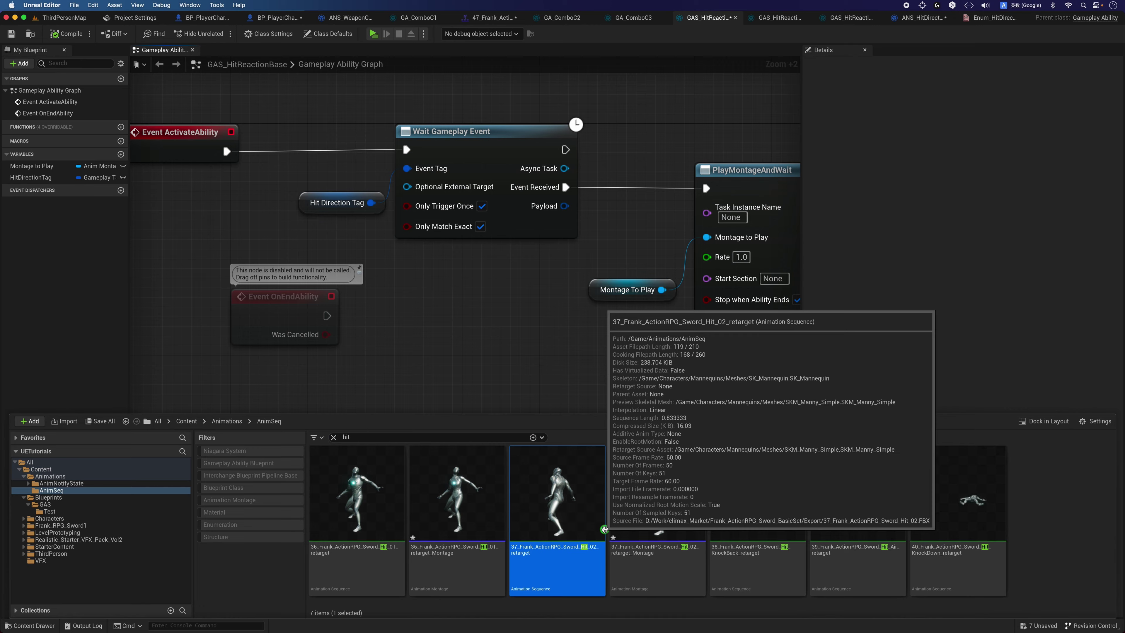
{"action": "double_click", "coordinate": [468, 504]}
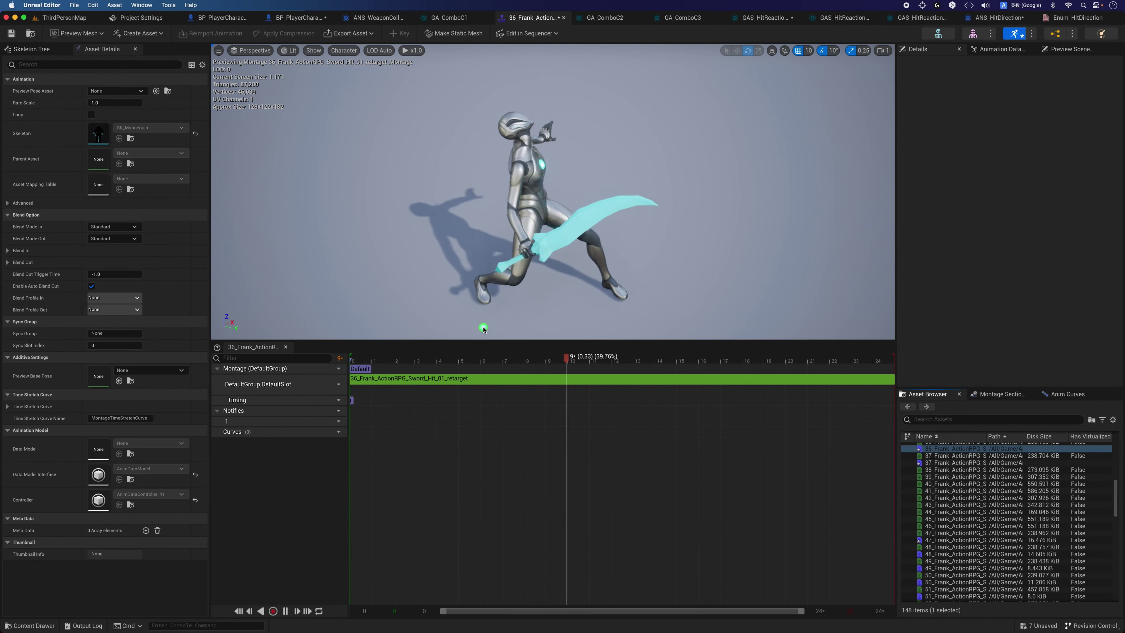
- Put the asset list away and switch to the other project's editor showing AN_HitDirection
{"action": "left_click", "coordinate": [31, 625]}
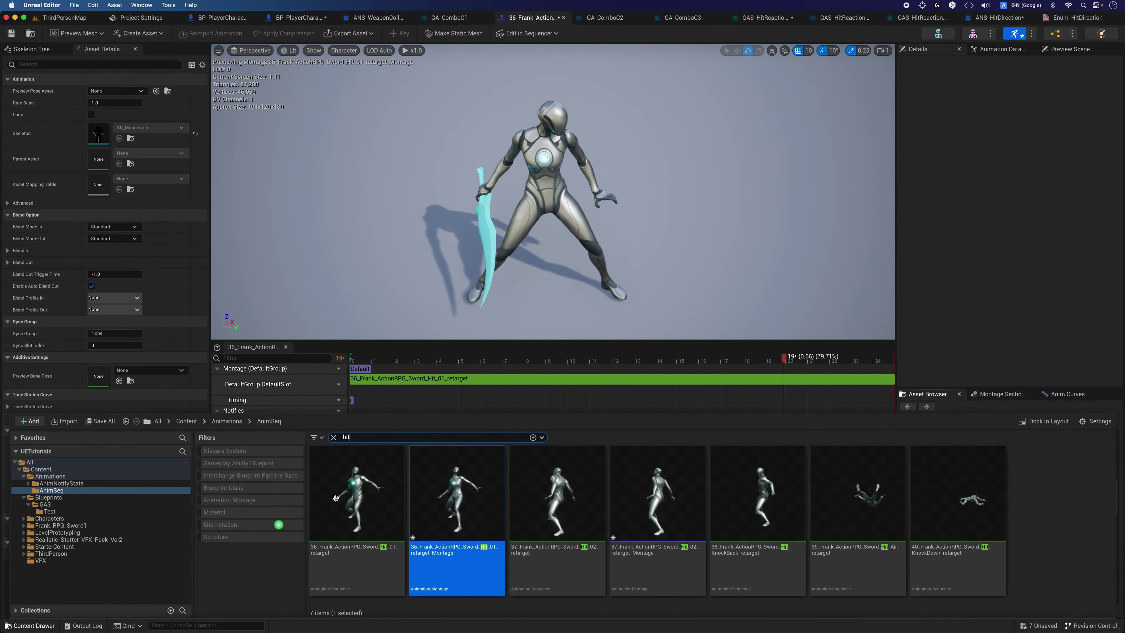
{"action": "key", "text": "ctrl+space"}
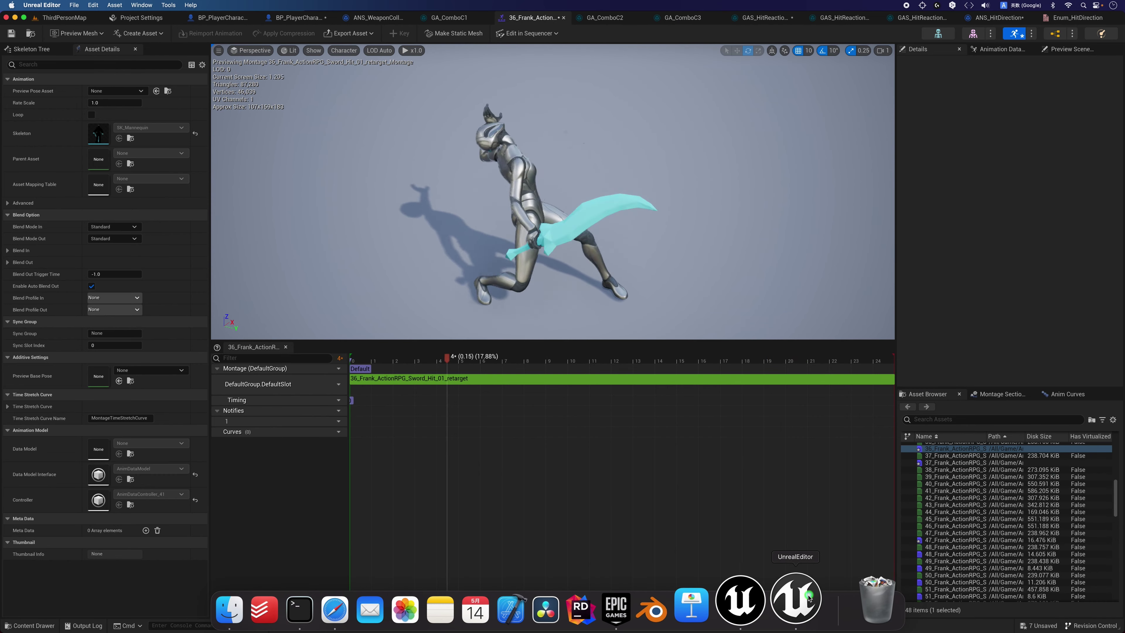
{"action": "left_click", "coordinate": [808, 597]}
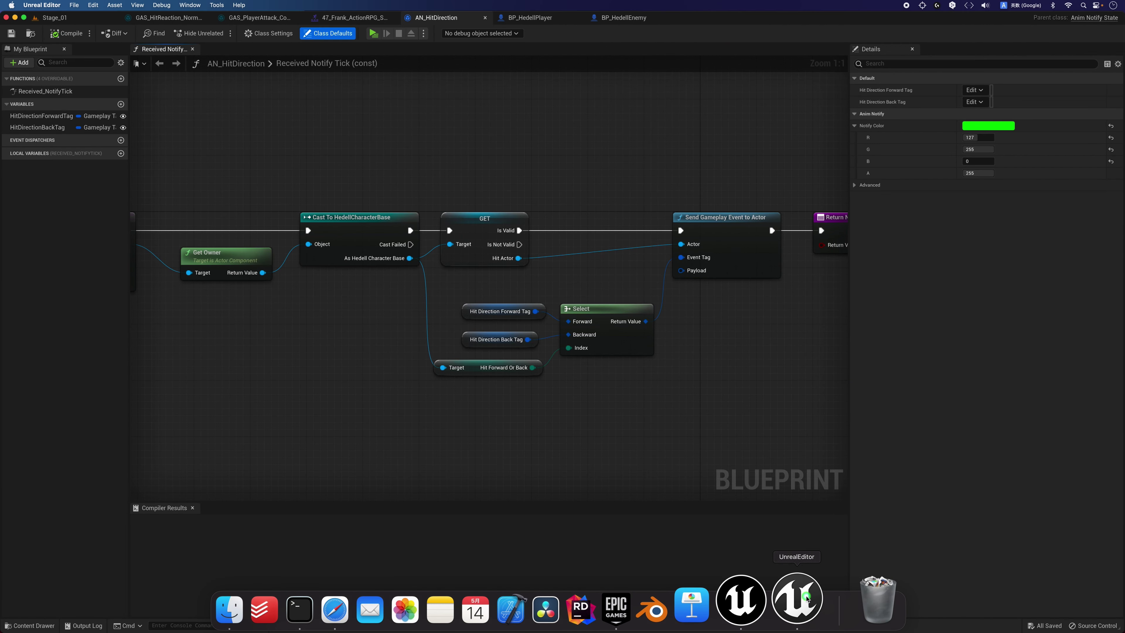
- Browse the second project's Favorites > Animations > AnimSeq > SwordAnim folder of hit animations
{"action": "left_click", "coordinate": [27, 626]}
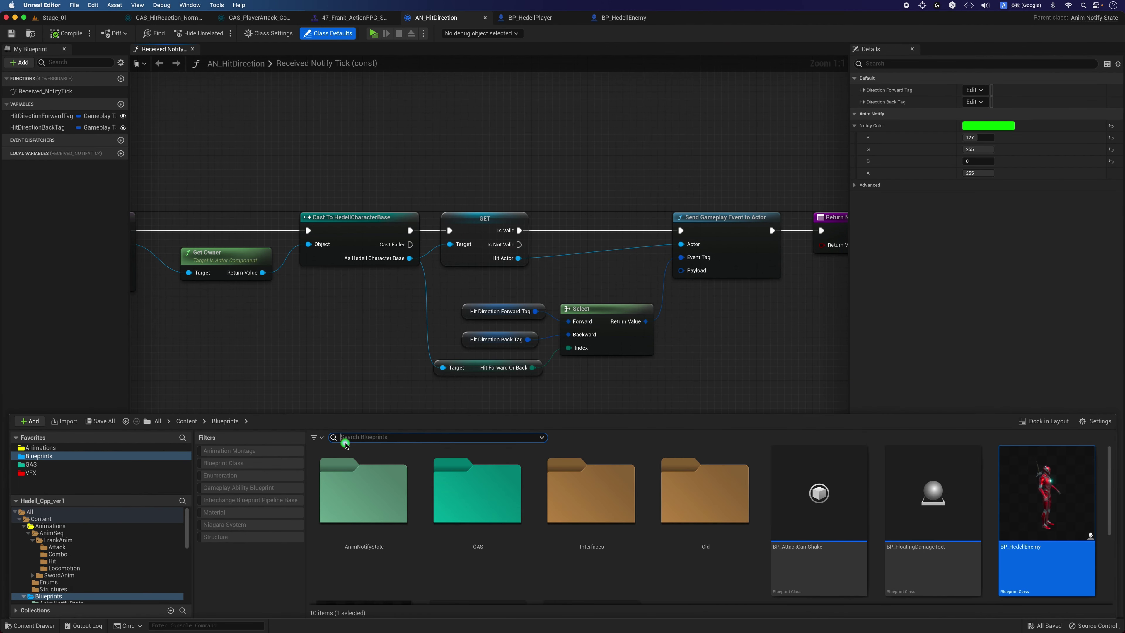
{"action": "left_click", "coordinate": [64, 448]}
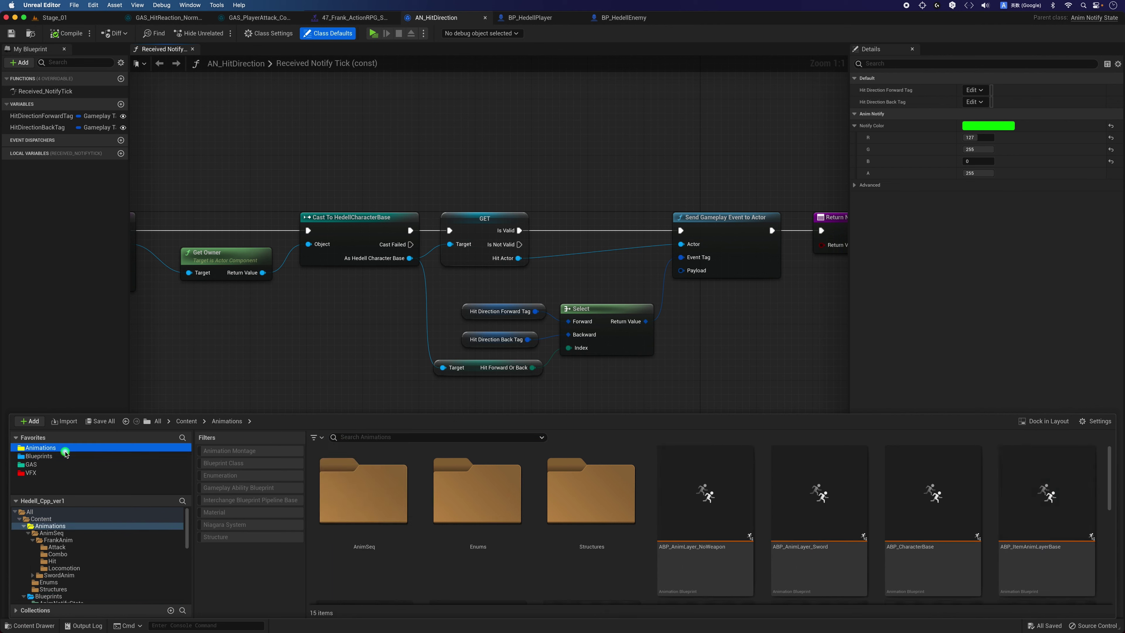
{"action": "left_click", "coordinate": [589, 213]}
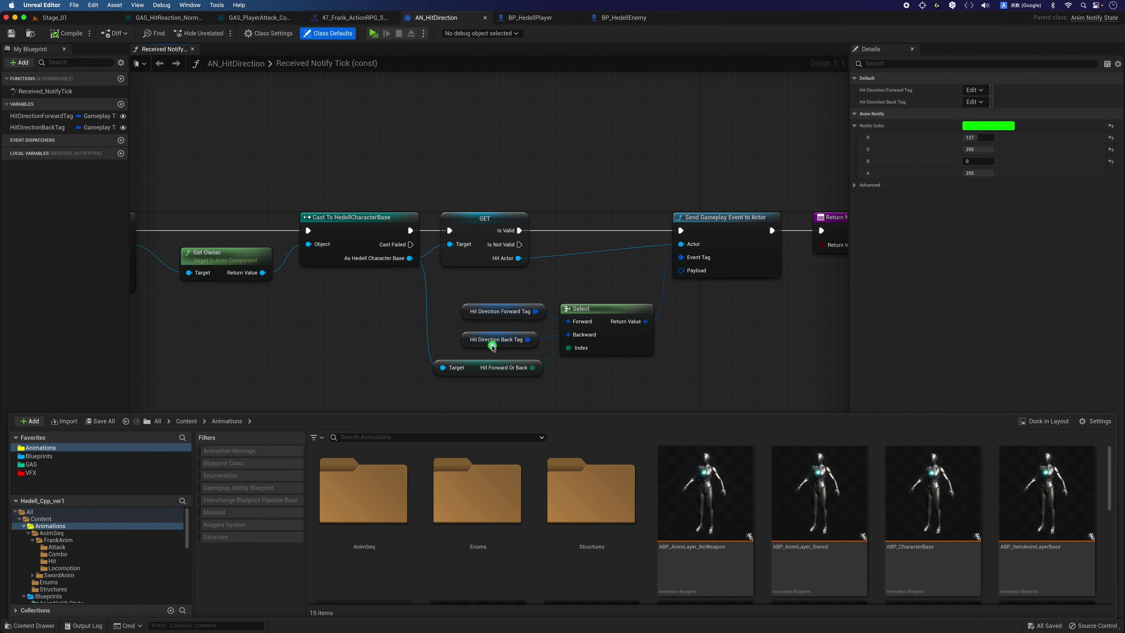
{"action": "double_click", "coordinate": [366, 471]}
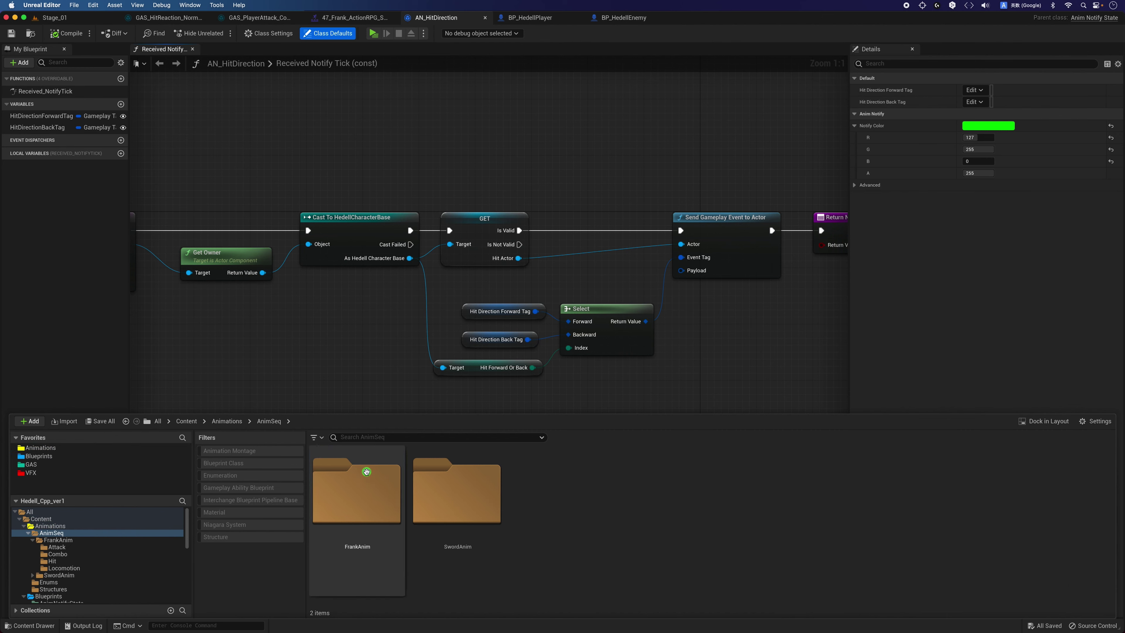
{"action": "double_click", "coordinate": [425, 479]}
{"action": "type", "text": "hit"}
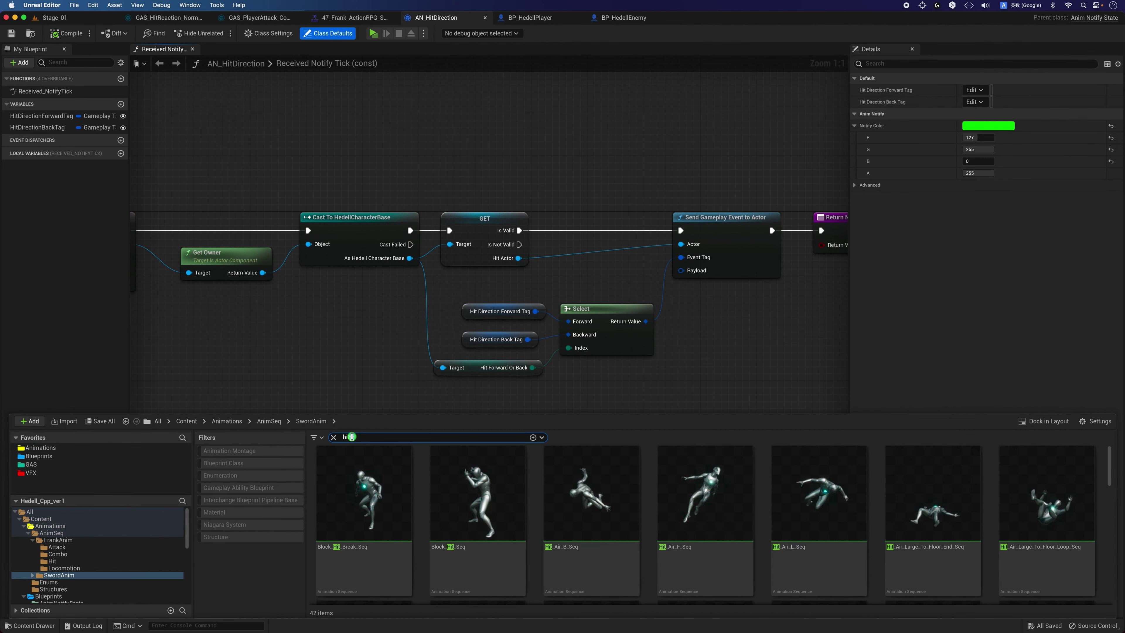
{"action": "scroll", "coordinate": [545, 522], "scroll_direction": "down", "scroll_amount": 2}
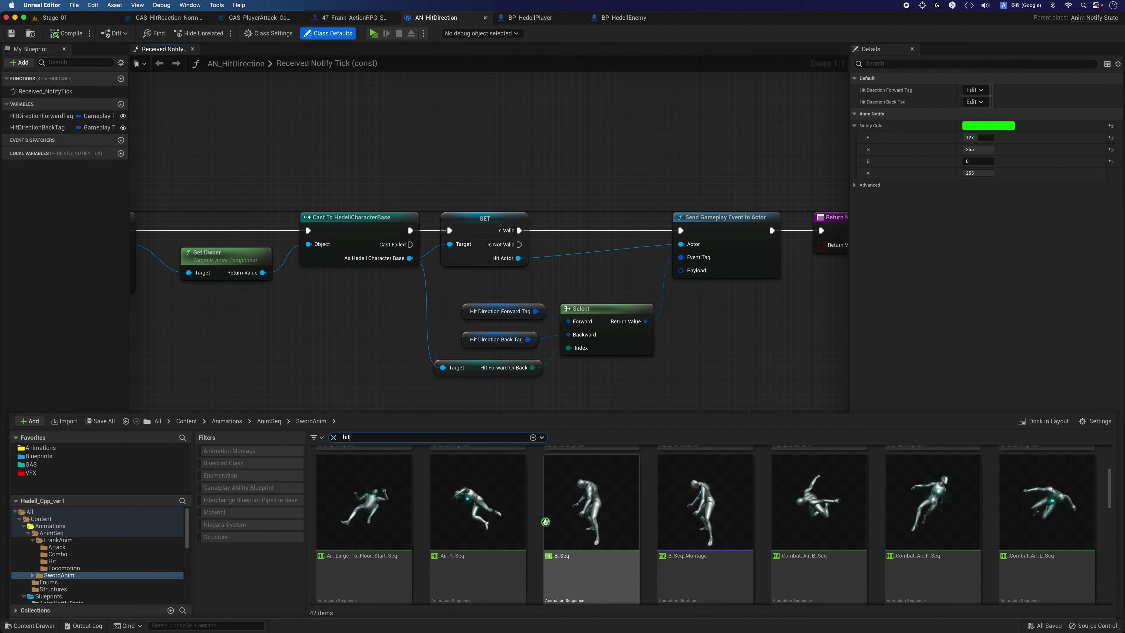
{"action": "scroll", "coordinate": [545, 522], "scroll_direction": "down", "scroll_amount": 1}
{"action": "type", "text": "_"}
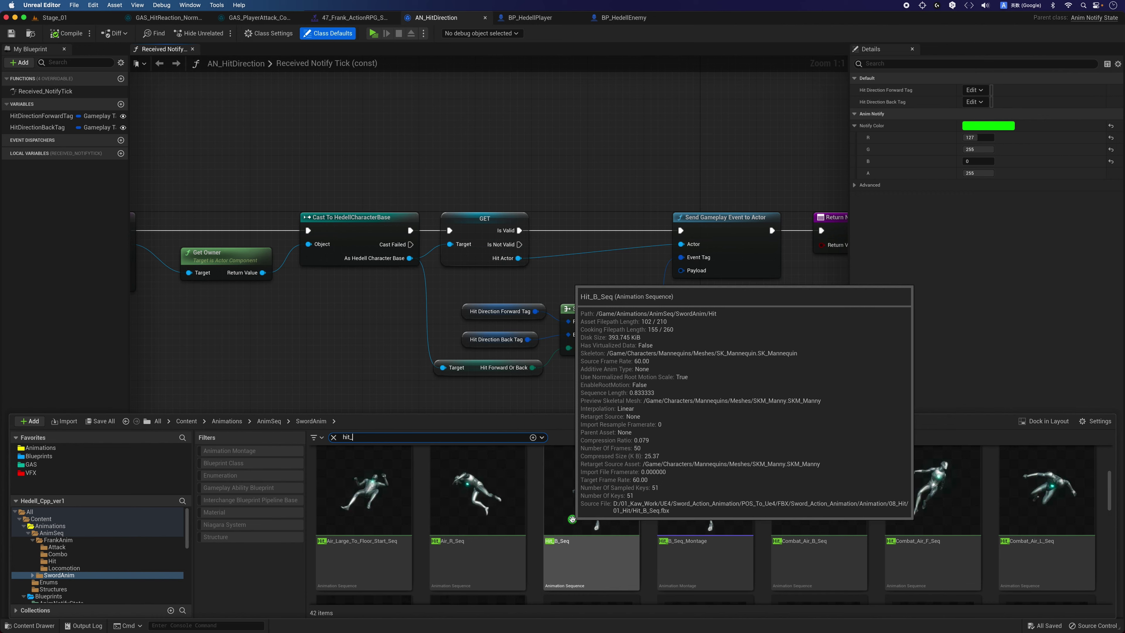
- Narrow the search to hit_f and open Hit_F_Seq in its own animation editor
{"action": "type", "text": "f"}
{"action": "double_click", "coordinate": [389, 492]}
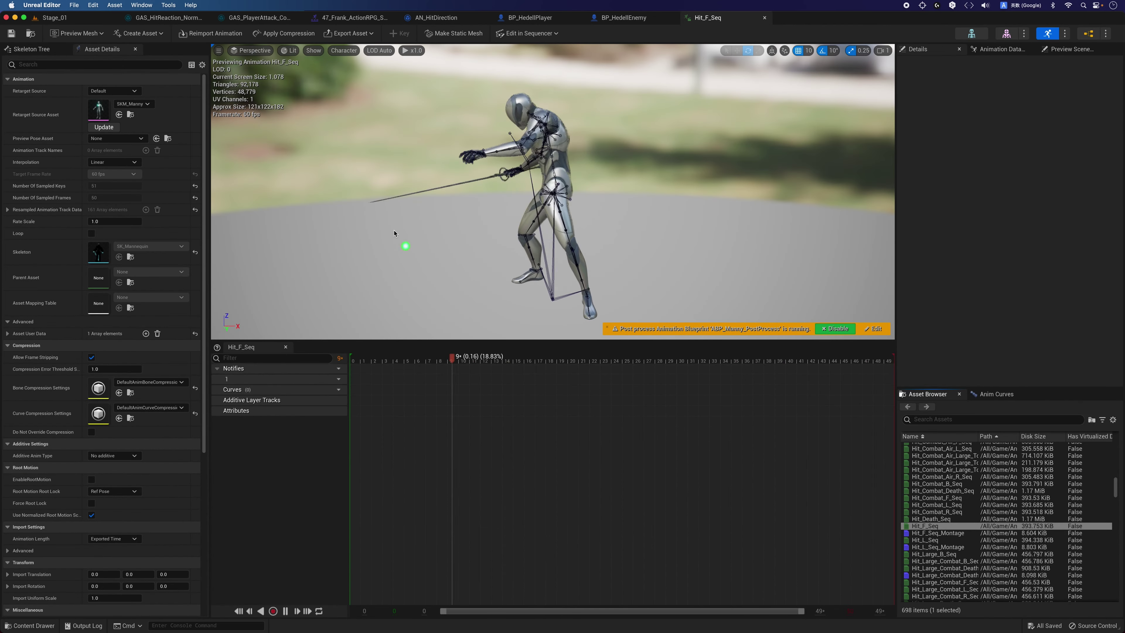
{"action": "left_click", "coordinate": [62, 626]}
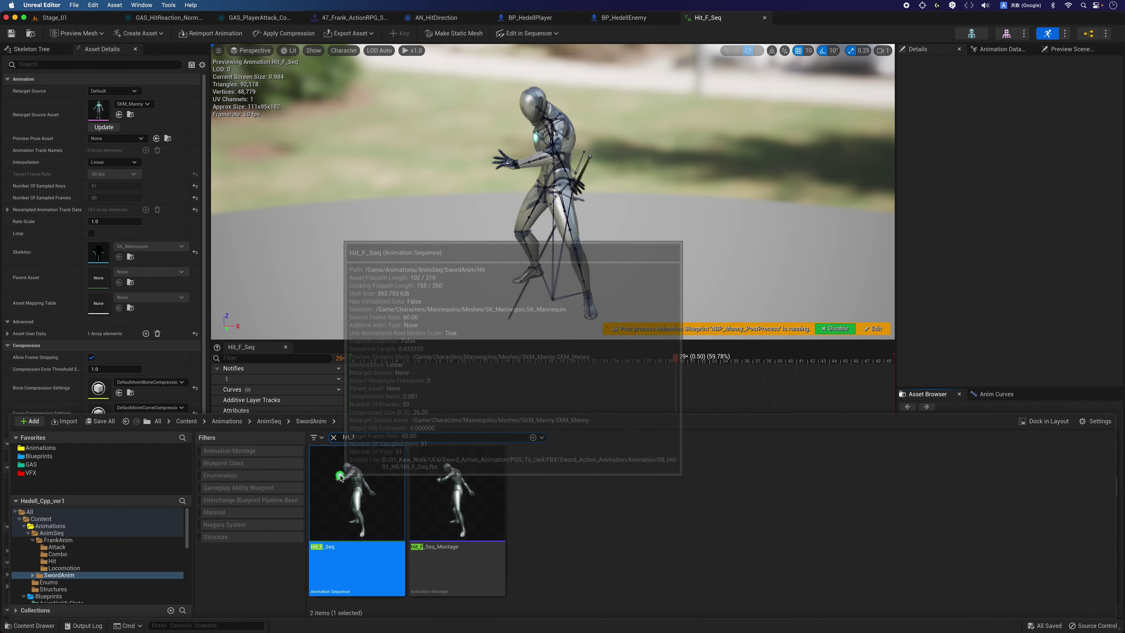
- Change the asset search to hit_L and open Hit_Large_R_Seq for preview
{"action": "key", "text": "BackSpace"}
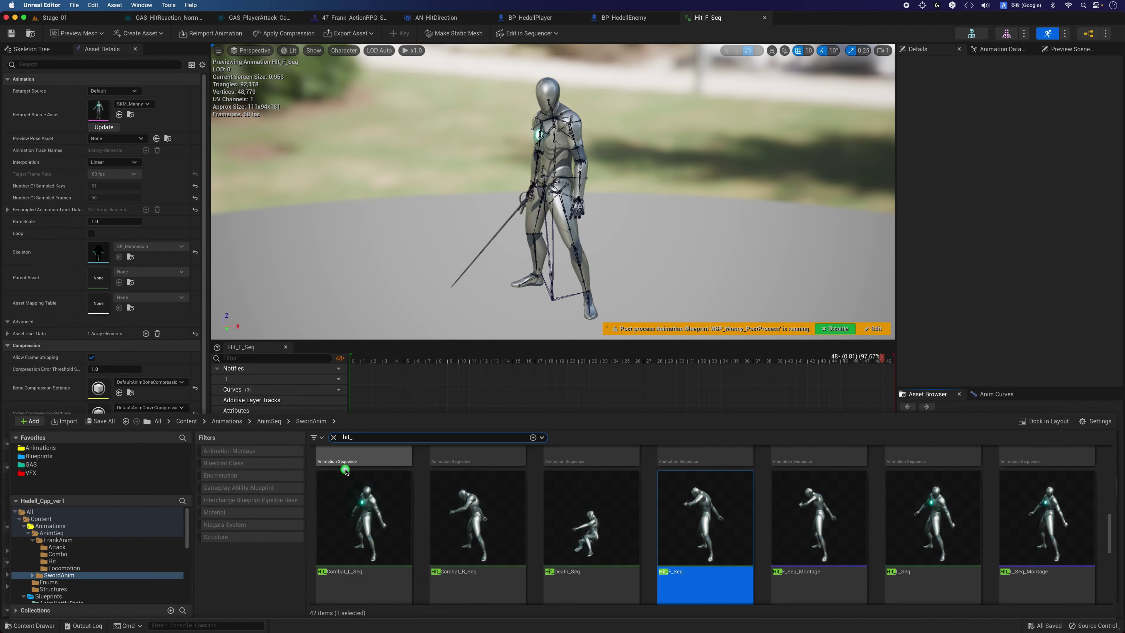
{"action": "type", "text": "l"}
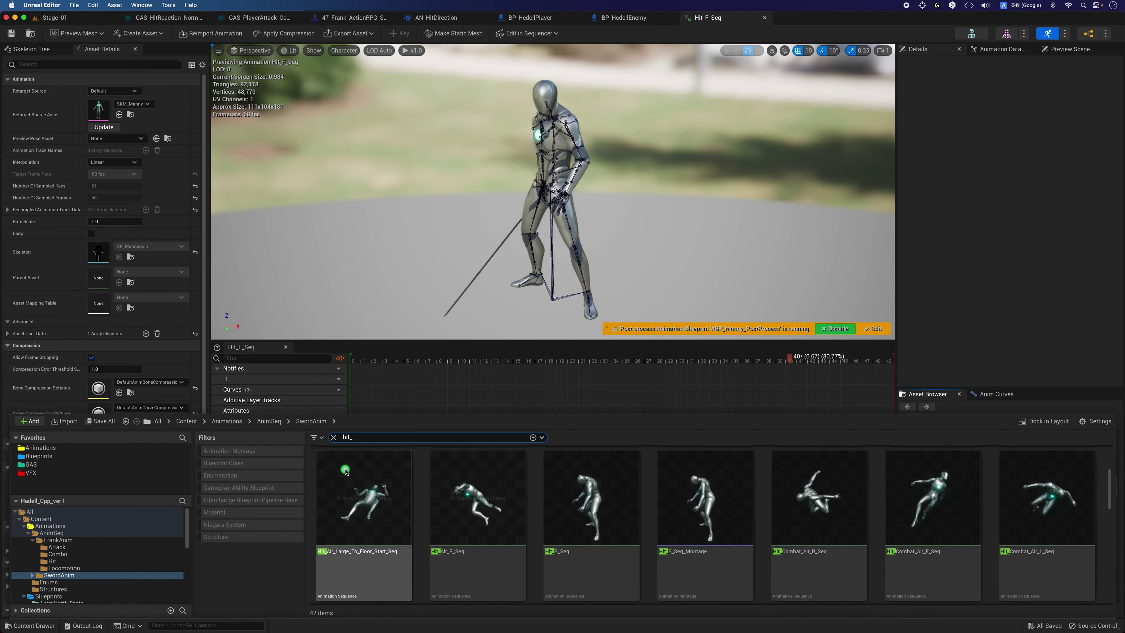
{"action": "key", "text": "BackSpace"}
{"action": "type", "text": "L"}
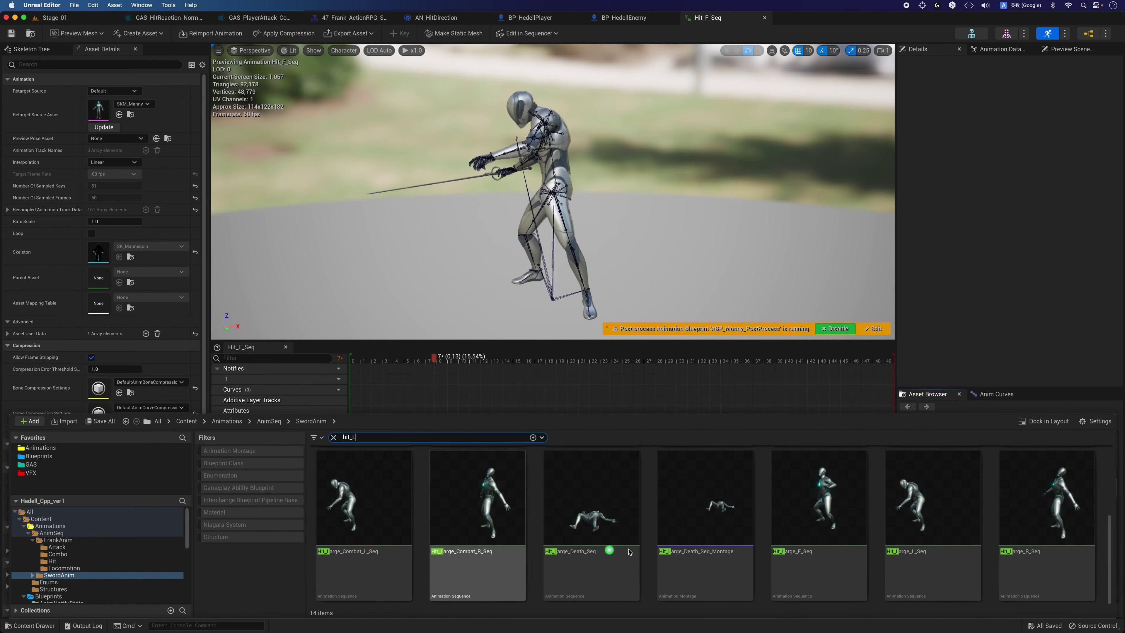
{"action": "mouse_move", "coordinate": [735, 506]}
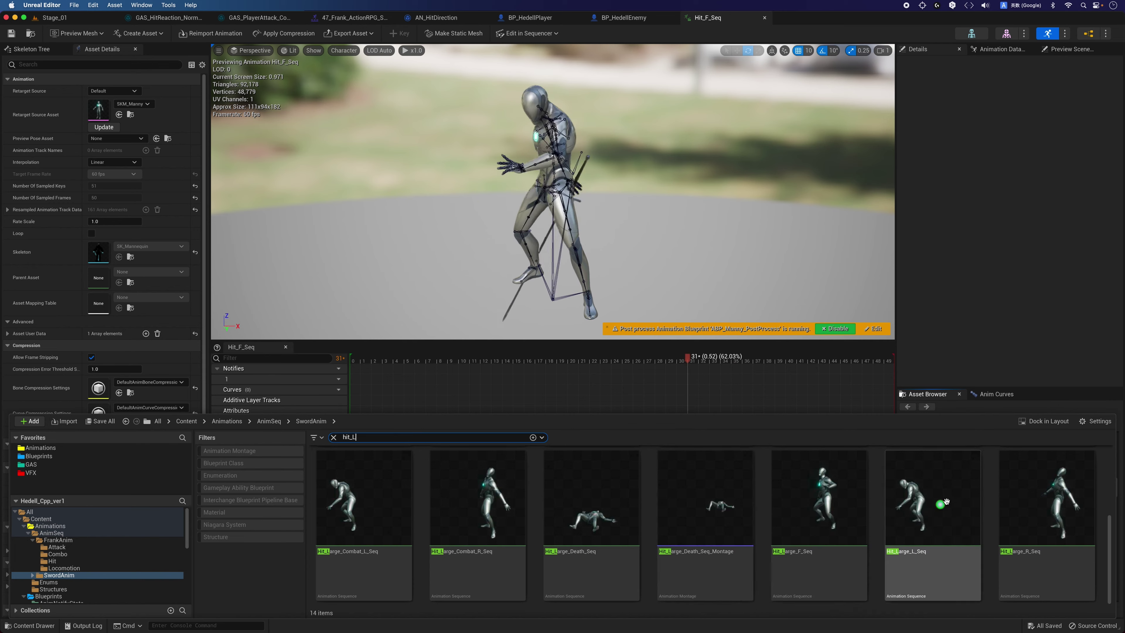
{"action": "mouse_move", "coordinate": [928, 516]}
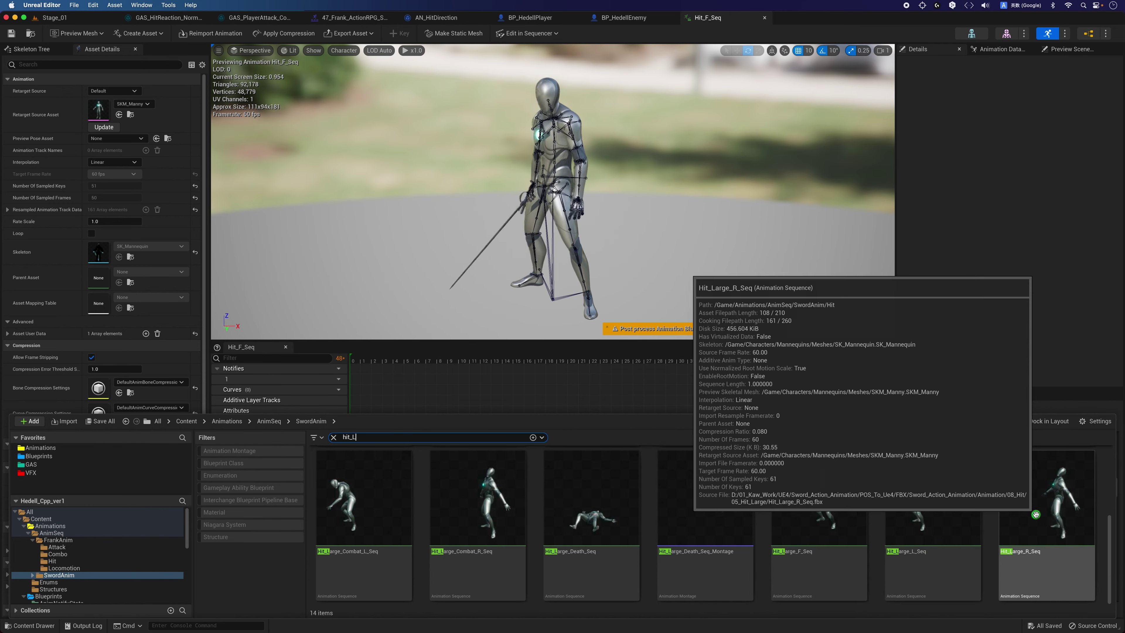
{"action": "double_click", "coordinate": [1035, 514]}
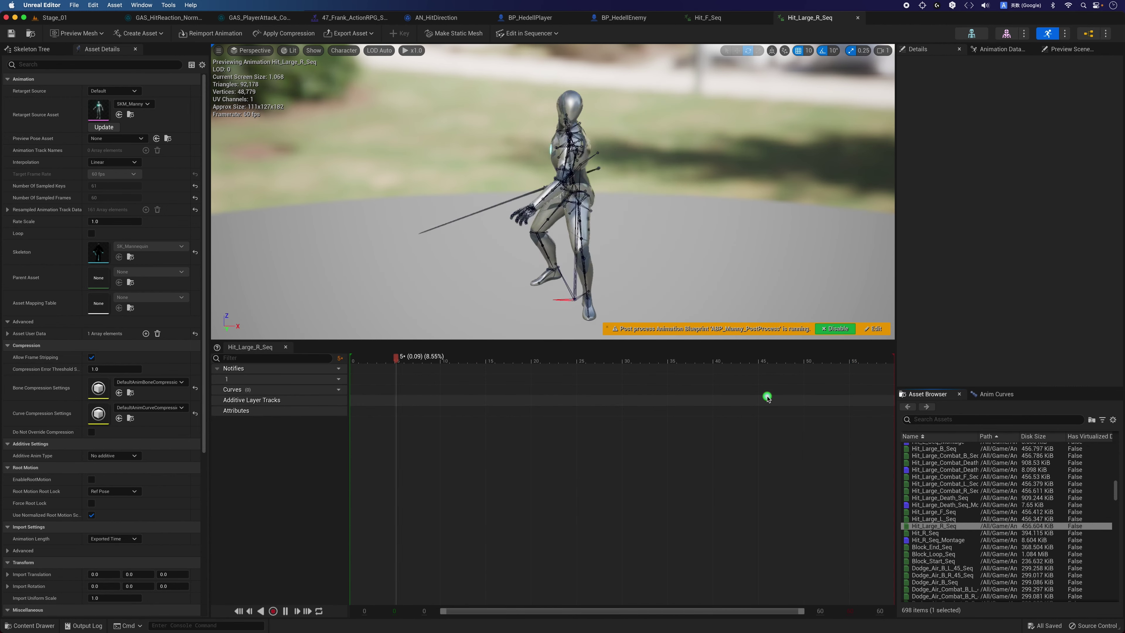
- Reopen the 14 hit_L search results and scroll up through the thumbnail grid
{"action": "left_click", "coordinate": [30, 625]}
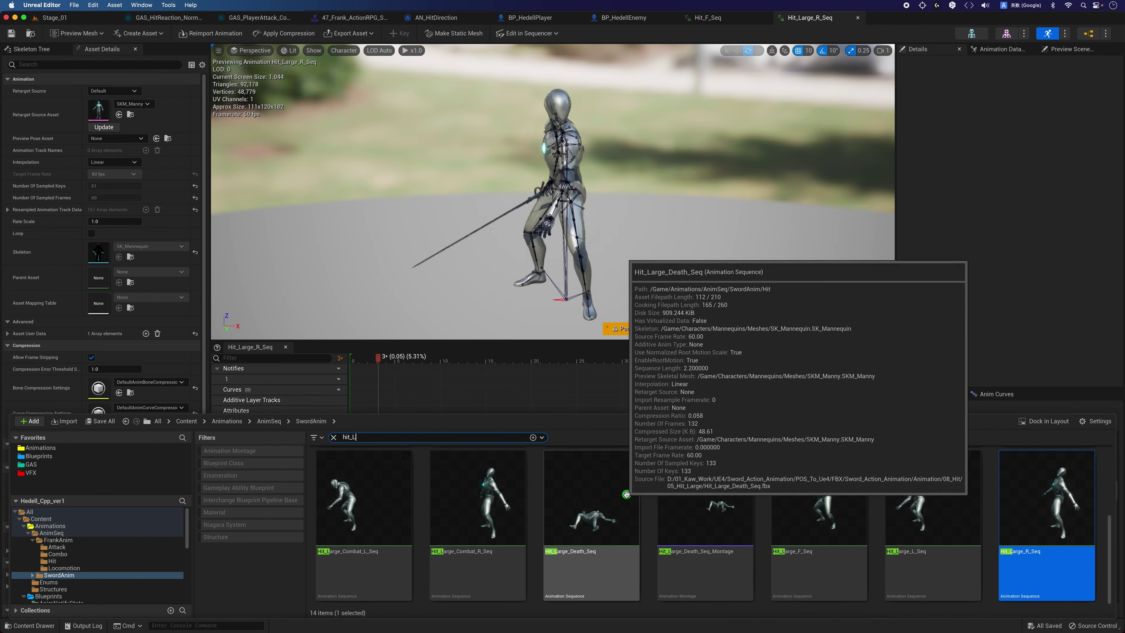
{"action": "scroll", "coordinate": [626, 494], "scroll_direction": "up", "scroll_amount": 1}
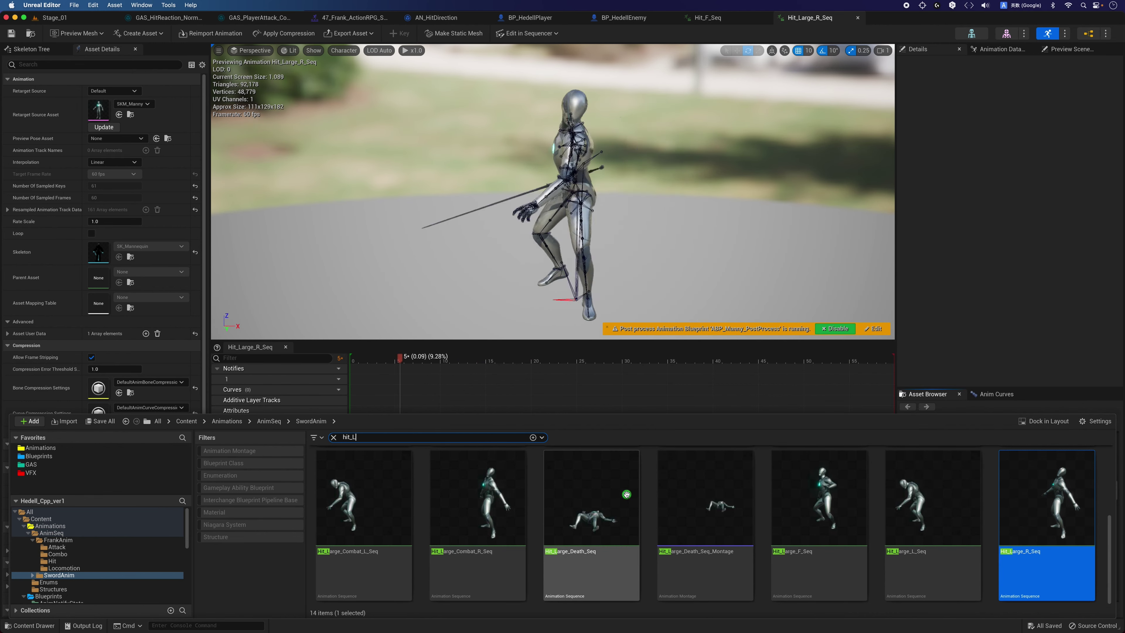
{"action": "scroll", "coordinate": [626, 494], "scroll_direction": "up", "scroll_amount": 2}
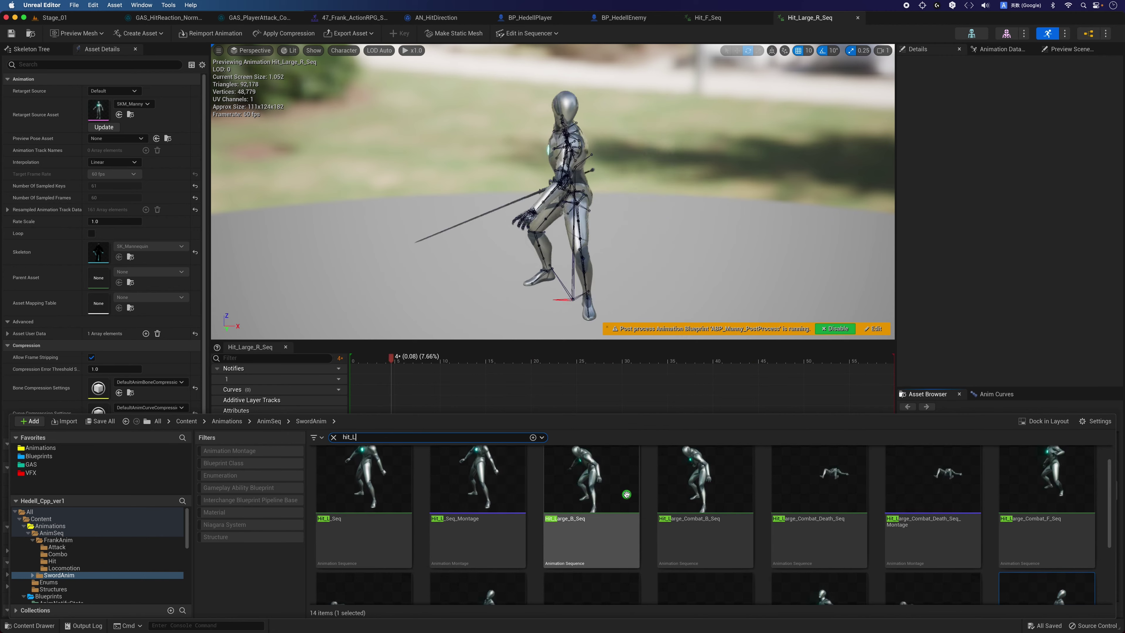
{"action": "scroll", "coordinate": [797, 481], "scroll_direction": "up", "scroll_amount": 3}
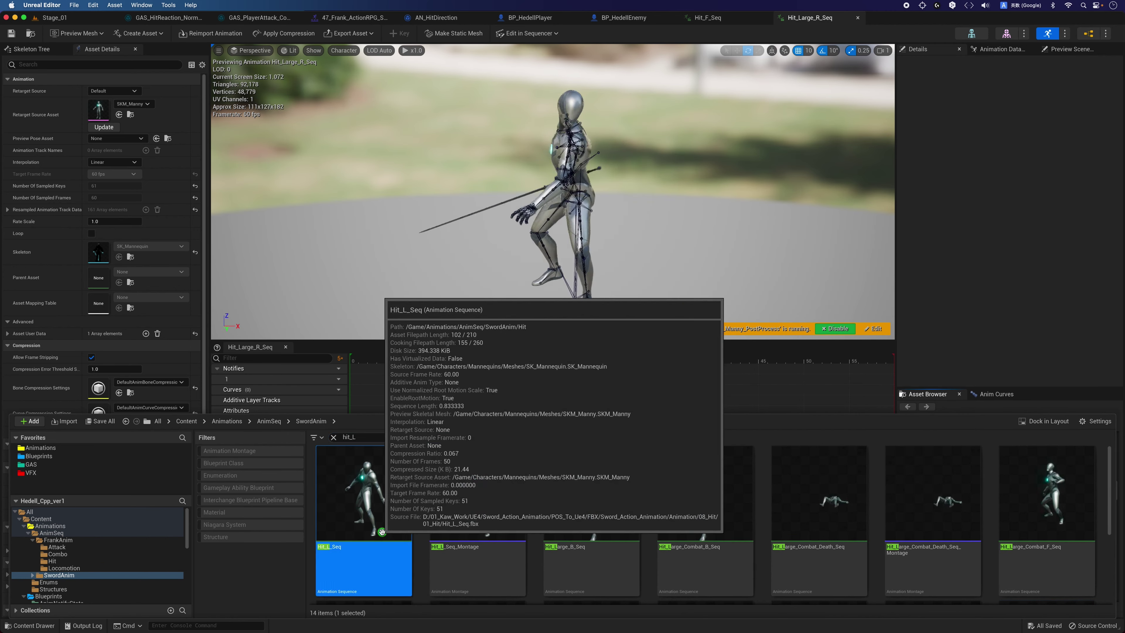
- Open Hit_L_Seq and, via a hit_r search, Hit_R_Seq in separate tabs, returning to Hit_L_Seq
{"action": "double_click", "coordinate": [407, 493]}
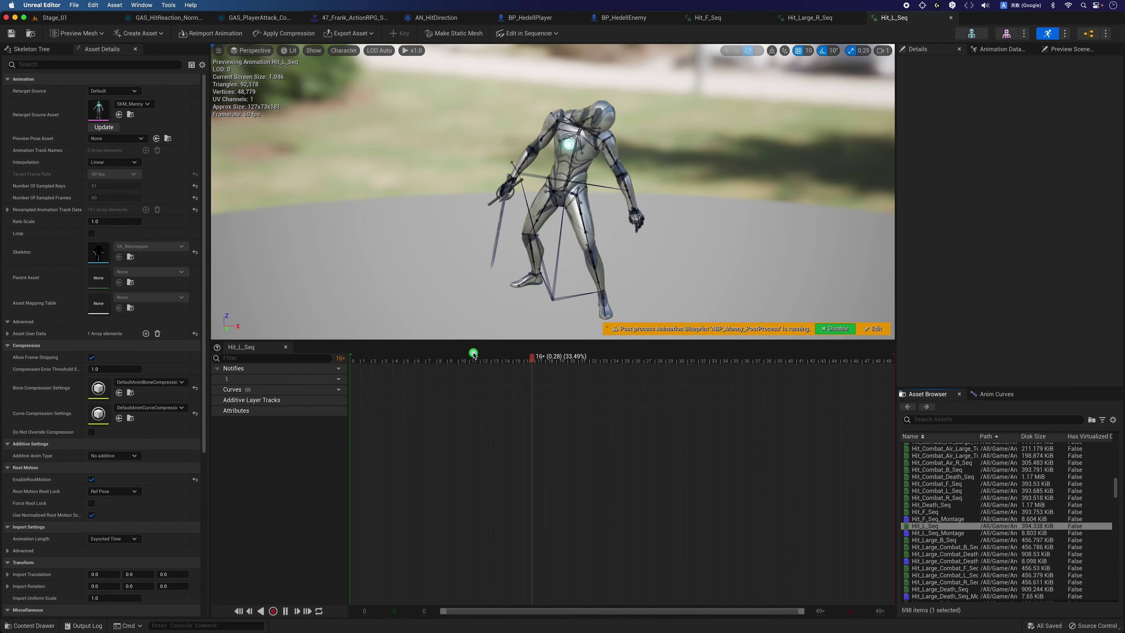
{"action": "left_click", "coordinate": [30, 625]}
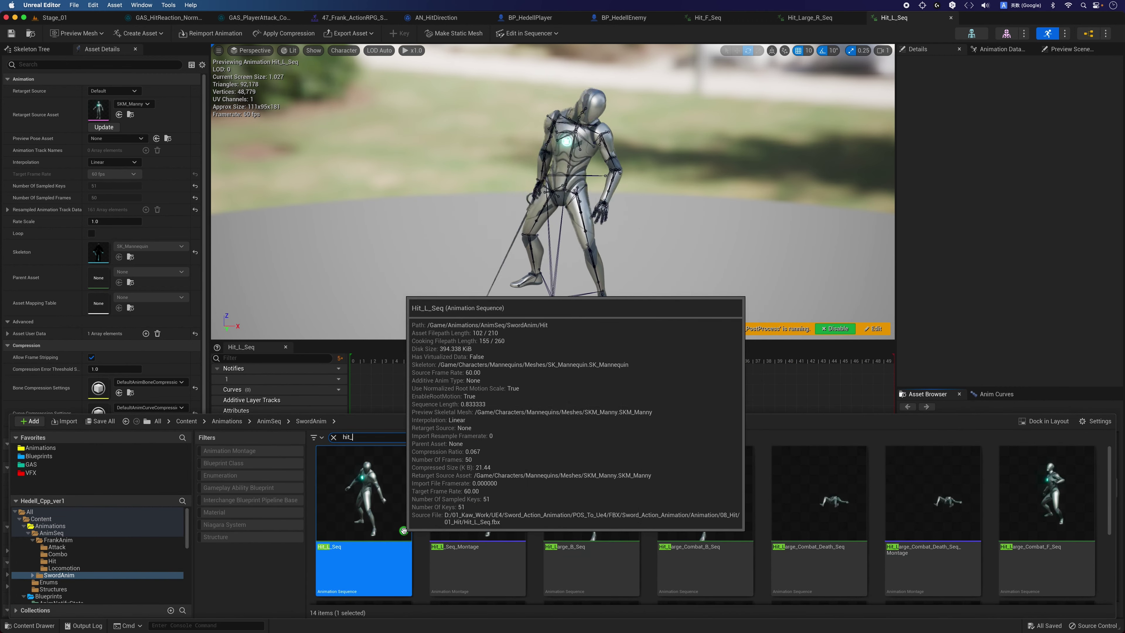
{"action": "type", "text": "r"}
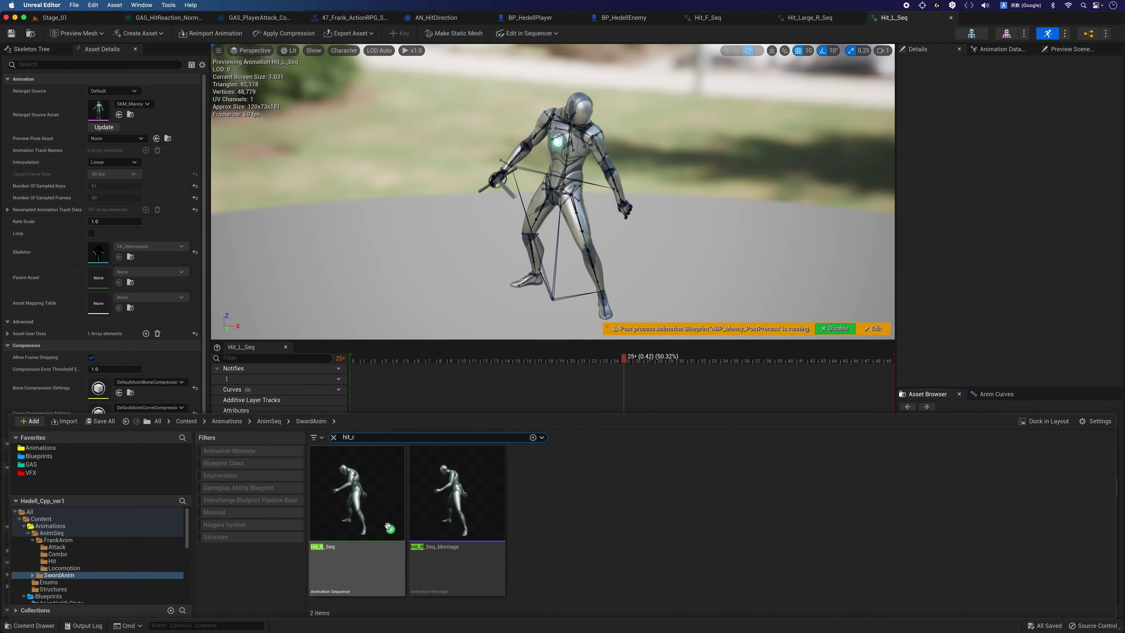
{"action": "double_click", "coordinate": [388, 526]}
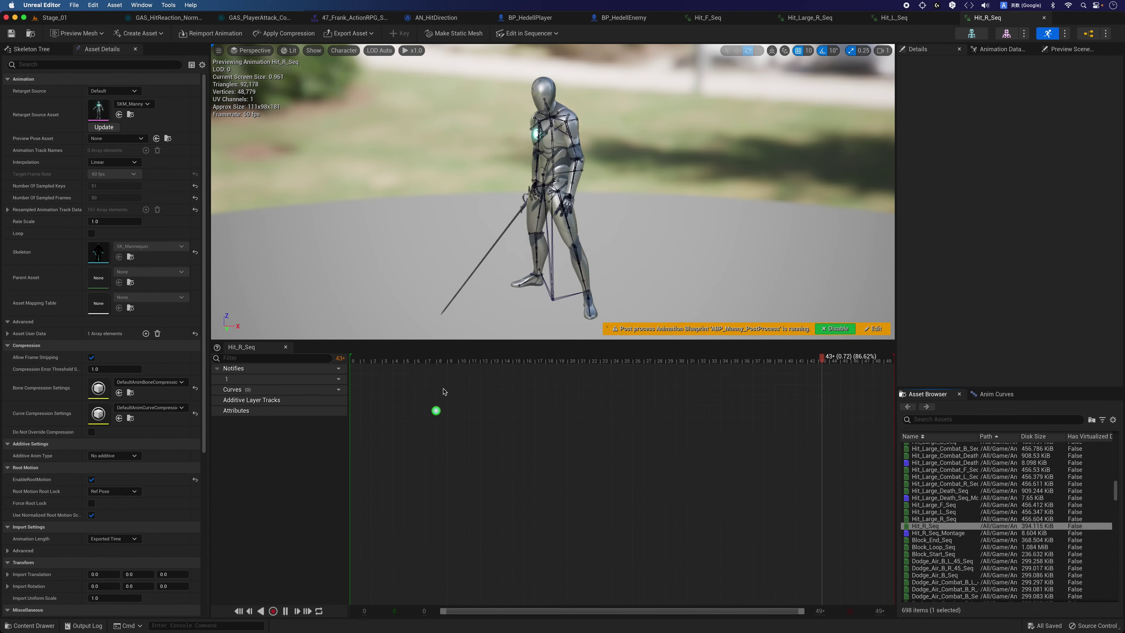
{"action": "key", "text": "ctrl+space"}
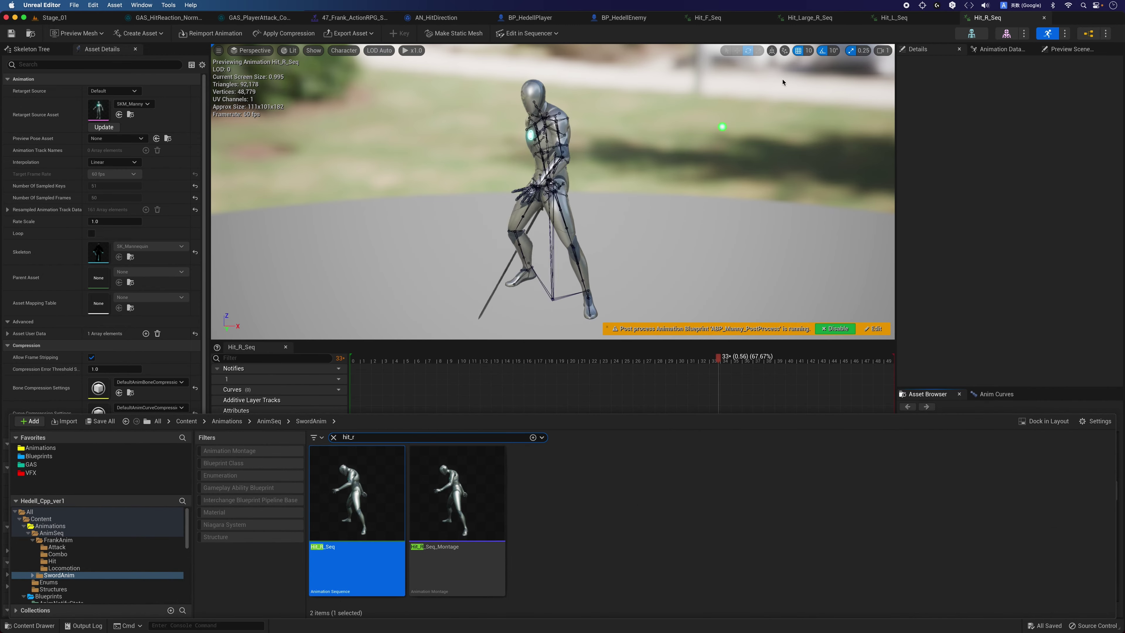
{"action": "left_click", "coordinate": [946, 17]}
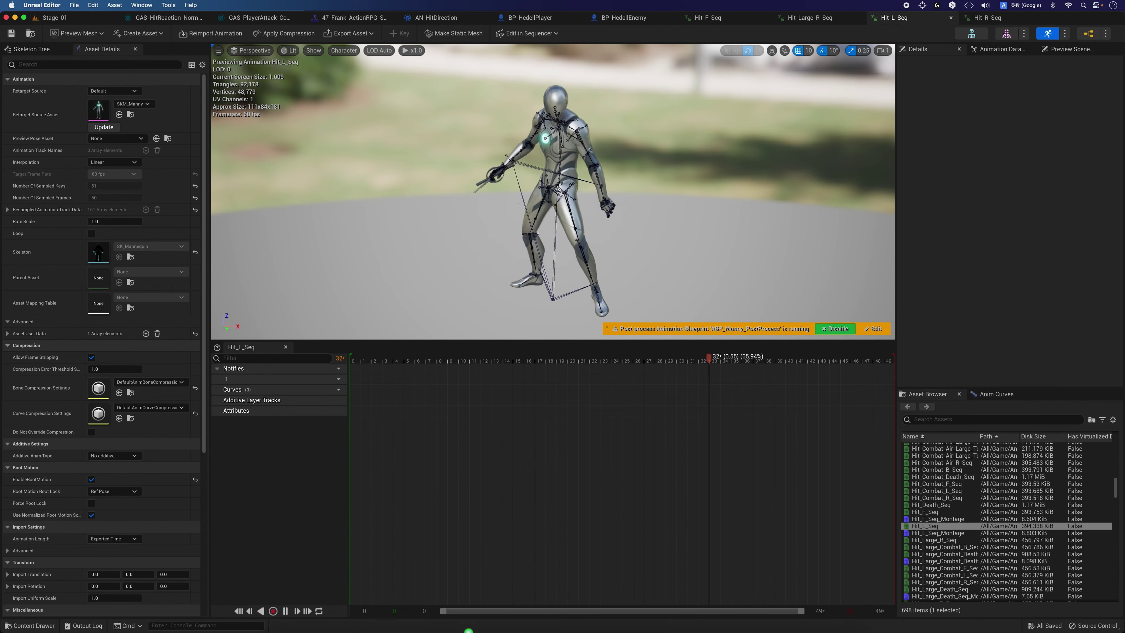
{"action": "left_click", "coordinate": [755, 620]}
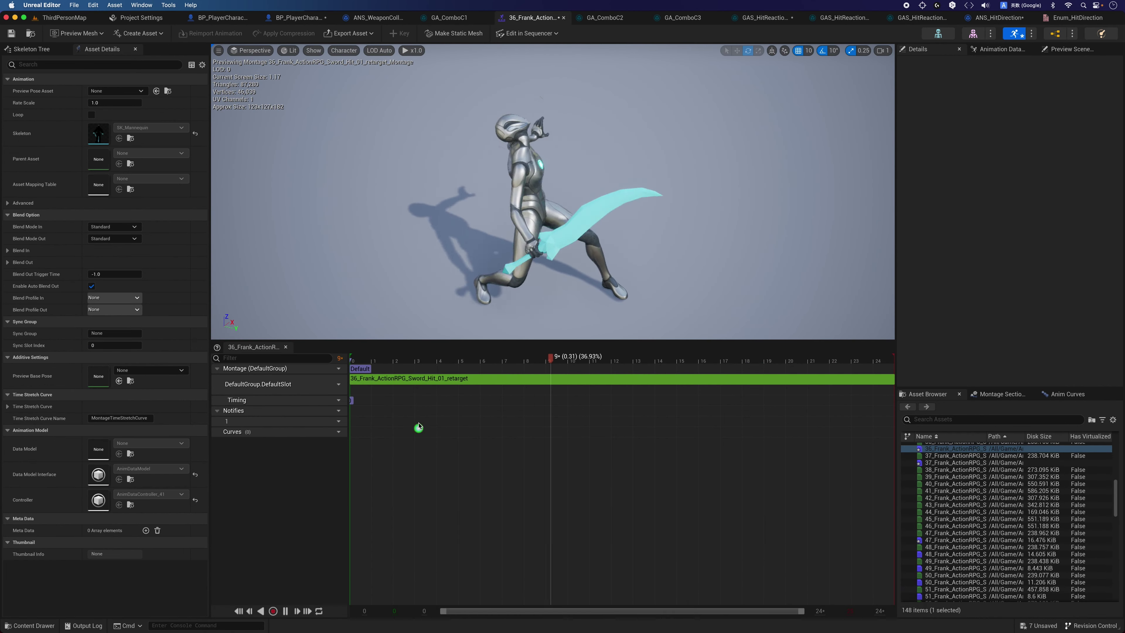
- Check this project's hit assets, then view BP_PlayerCharacter_GASCombo's event graph with its dot-product Branch
{"action": "left_click", "coordinate": [30, 625]}
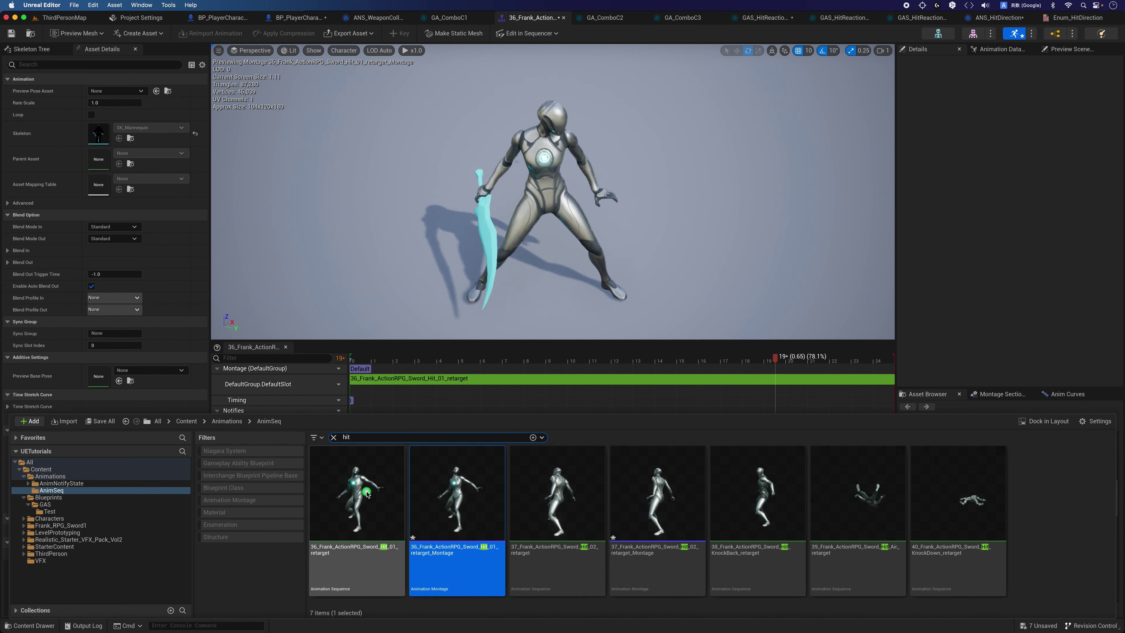
{"action": "mouse_move", "coordinate": [367, 494]}
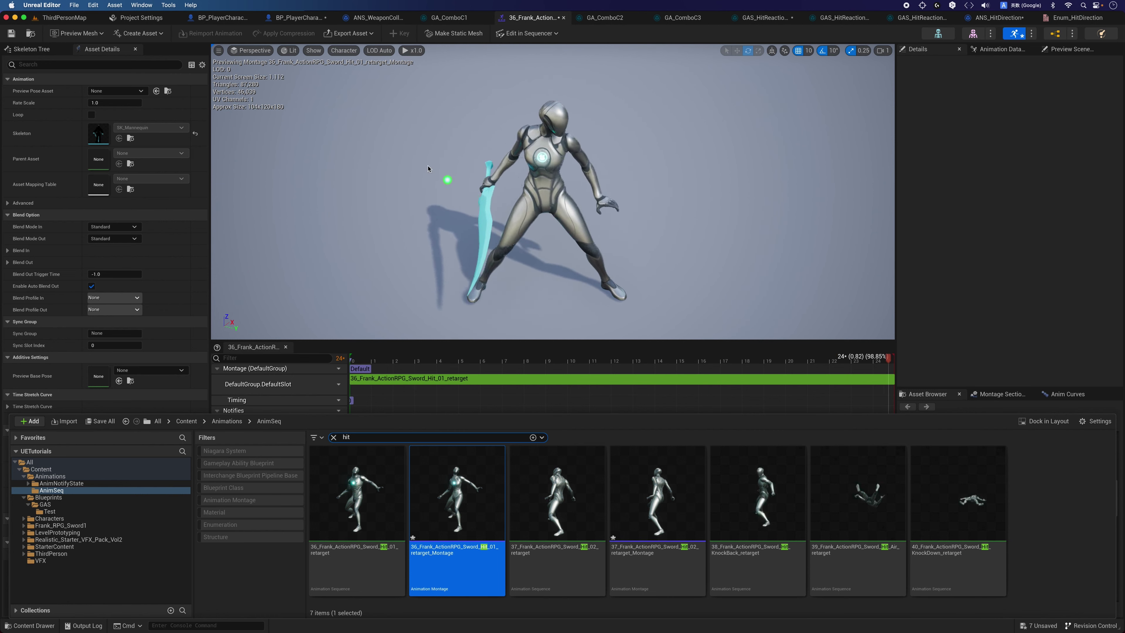
{"action": "left_click", "coordinate": [220, 22]}
- Move the Hit Actor node beside the Get Actor Forward Vector and dot-product nodes
{"action": "scroll", "coordinate": [374, 359], "scroll_direction": "down", "scroll_amount": 2}
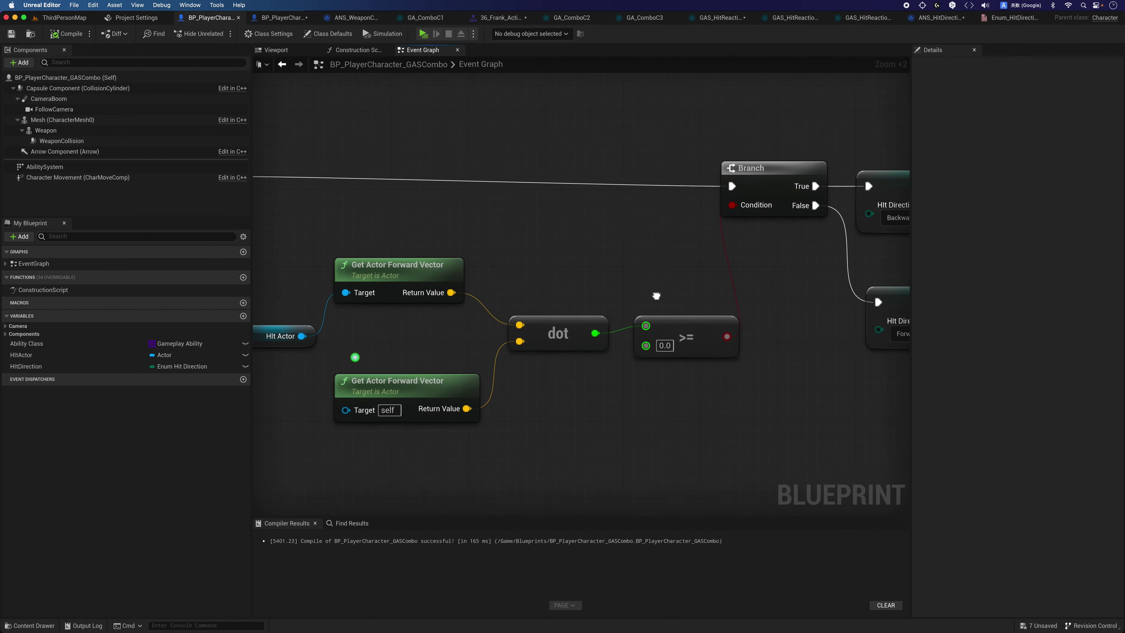
{"action": "right_click_drag", "start_coordinate": [452, 340], "coordinate": [495, 349]}
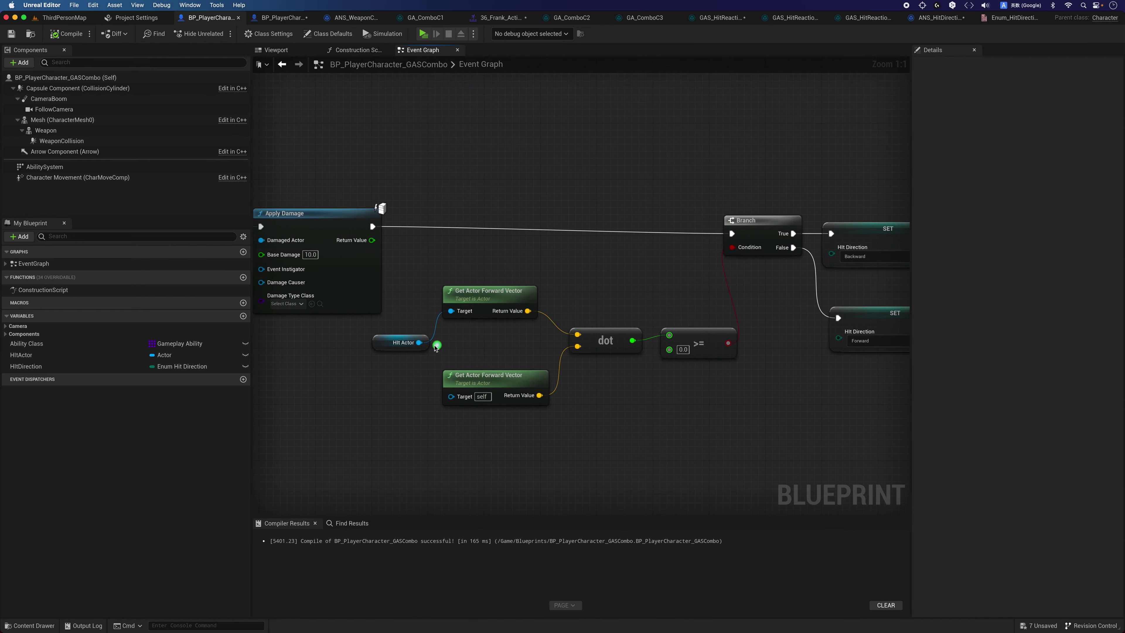
{"action": "left_click_drag", "start_coordinate": [389, 342], "coordinate": [425, 336]}
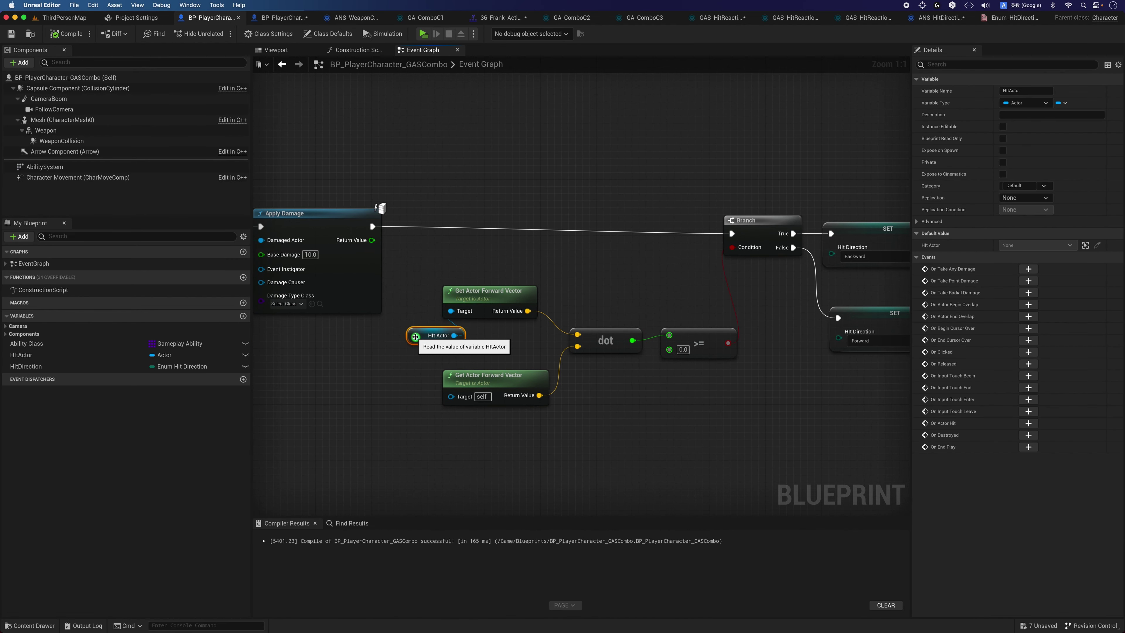
{"action": "left_click", "coordinate": [573, 213]}
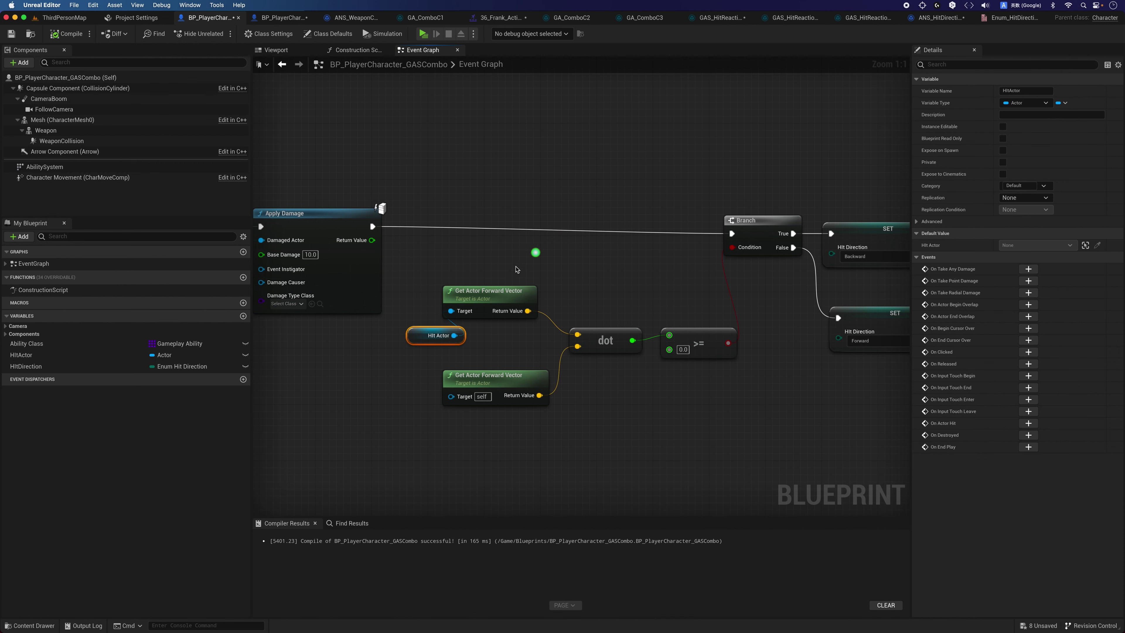
{"action": "left_click", "coordinate": [478, 293]}
{"action": "left_click", "coordinate": [491, 383]}
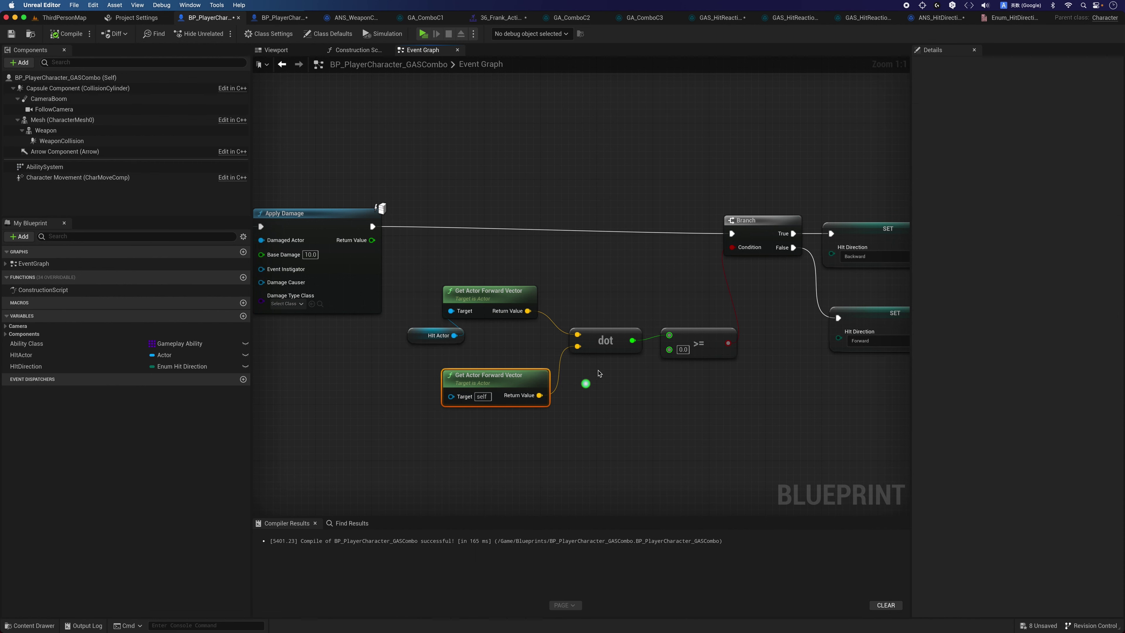
- Align the Backward and Forward SET Hit Direction nodes on the Branch's True and False paths
{"action": "right_click_drag", "start_coordinate": [724, 387], "coordinate": [593, 401]}
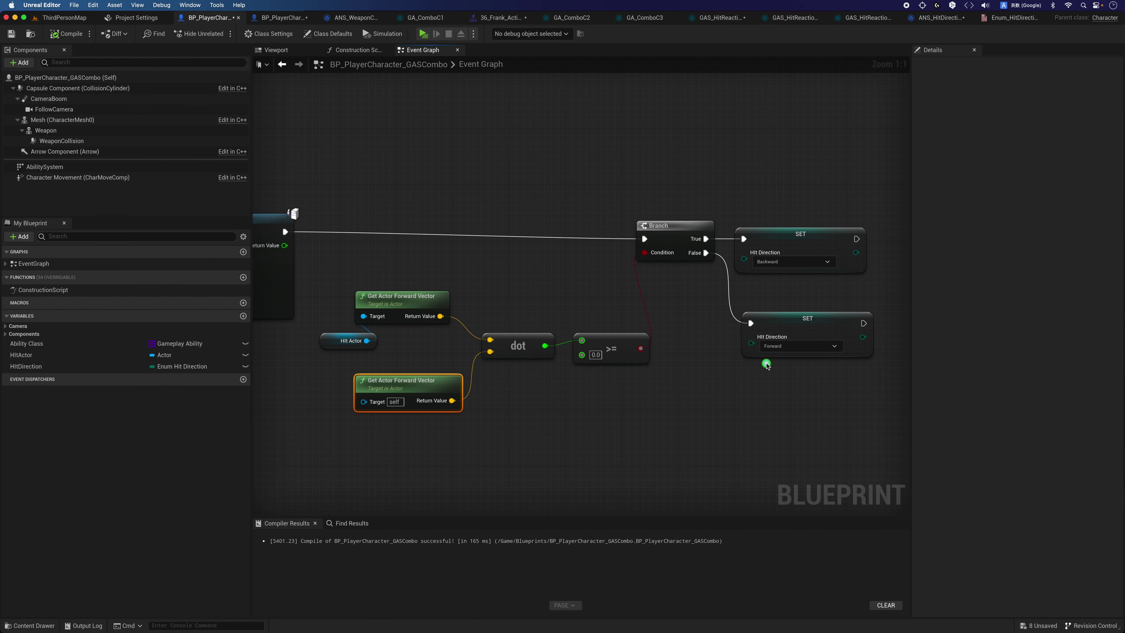
{"action": "left_click_drag", "start_coordinate": [776, 330], "coordinate": [776, 337]}
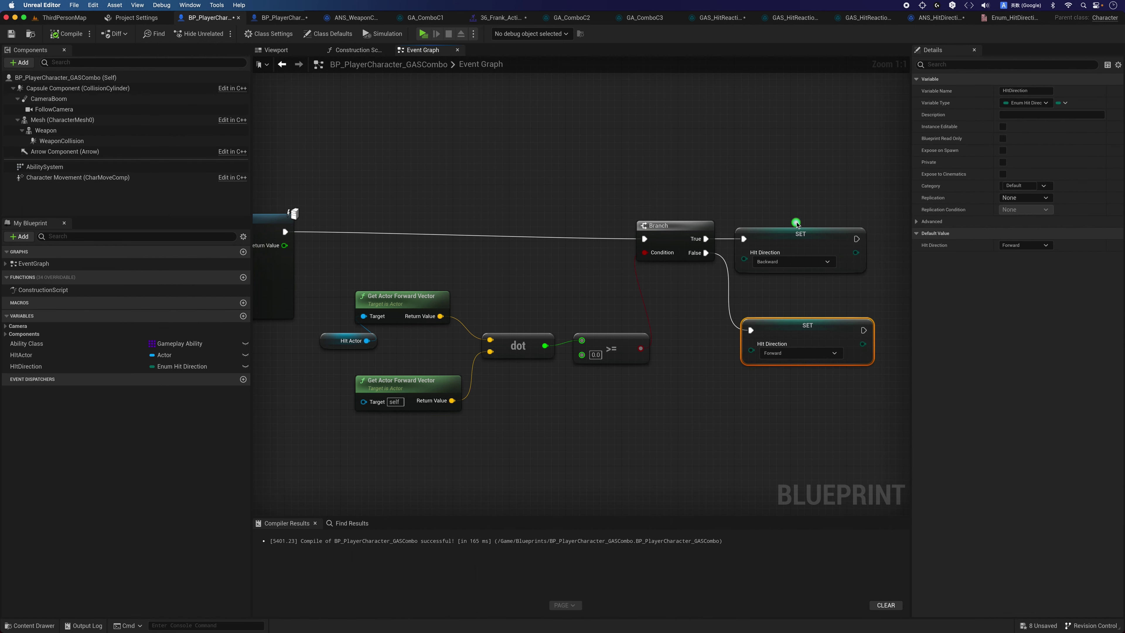
{"action": "left_click_drag", "start_coordinate": [786, 235], "coordinate": [800, 235]}
{"action": "left_click", "coordinate": [775, 223]}
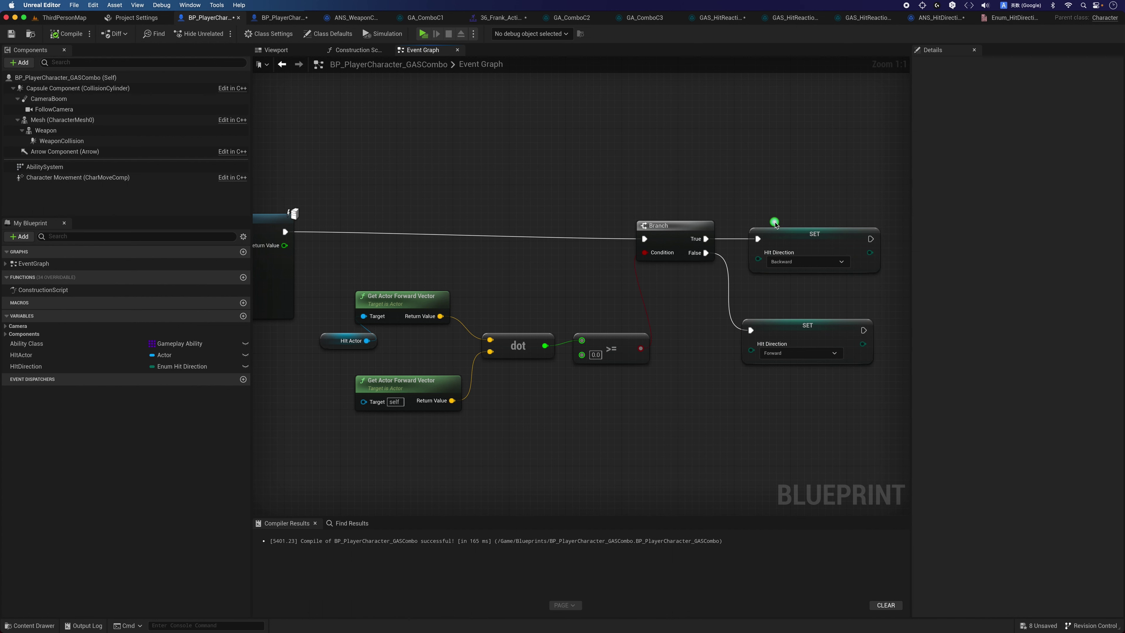
{"action": "left_click", "coordinate": [797, 338]}
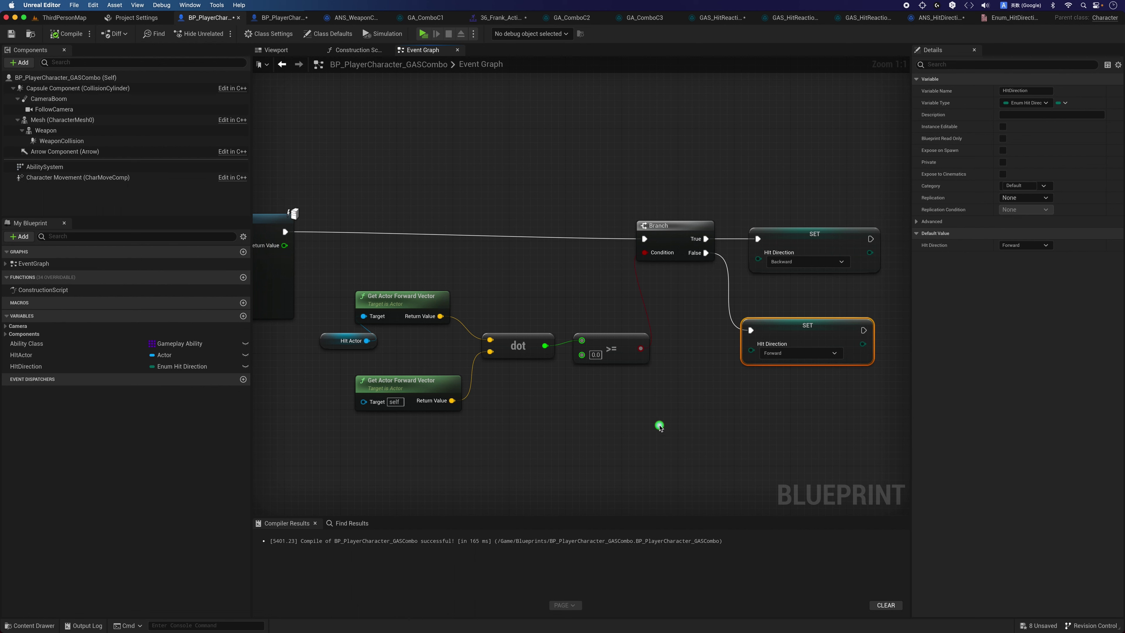
{"action": "left_click", "coordinate": [660, 426]}
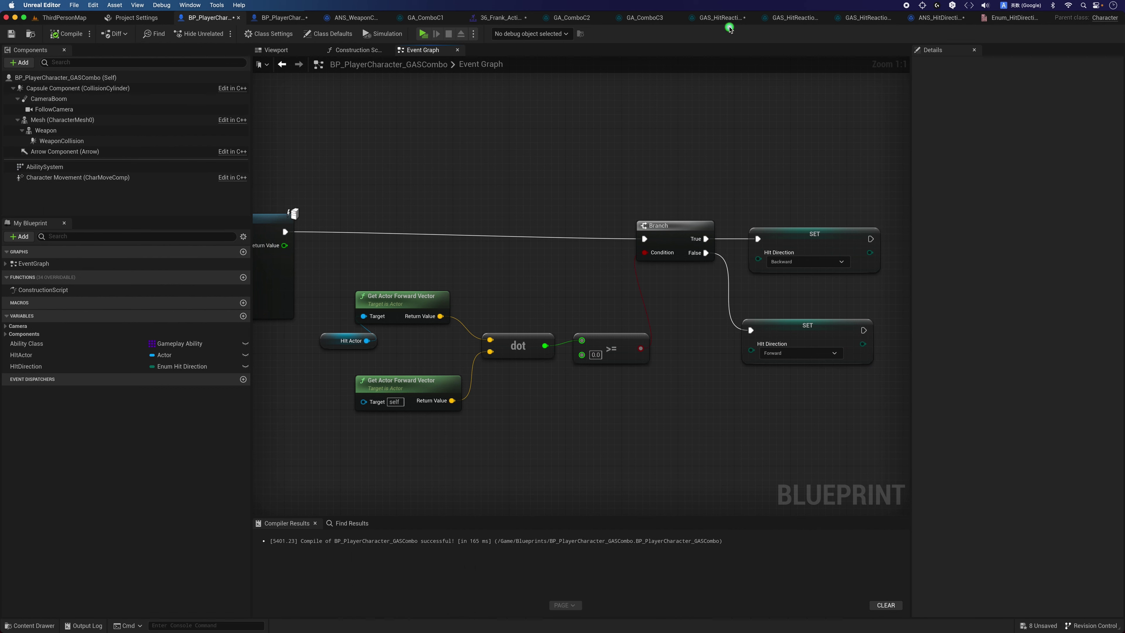
- Review ANS_HitDirection's Received Notify Tick graph, nudging the Forward tag getter, then view GAS_HitReactionBase
{"action": "left_click", "coordinate": [942, 19]}
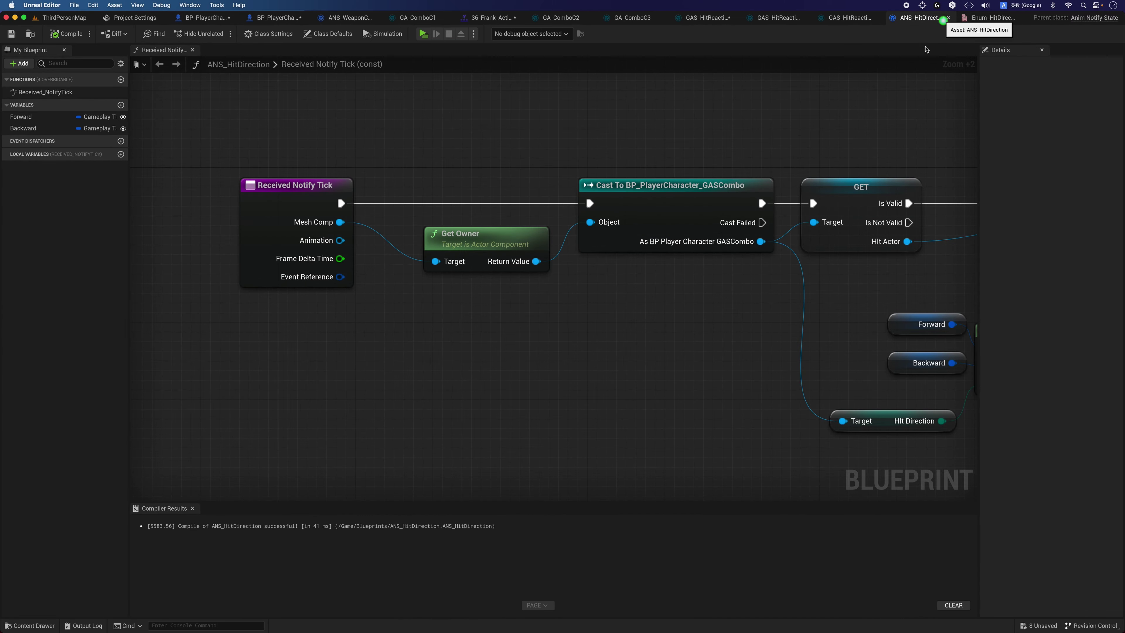
{"action": "mouse_move", "coordinate": [605, 326]}
{"action": "right_mouse_down"}
{"action": "mouse_move", "coordinate": [508, 322]}
{"action": "mouse_move", "coordinate": [469, 289]}
{"action": "right_mouse_up"}
{"action": "scroll", "coordinate": [509, 322], "scroll_direction": "down", "scroll_amount": 1}
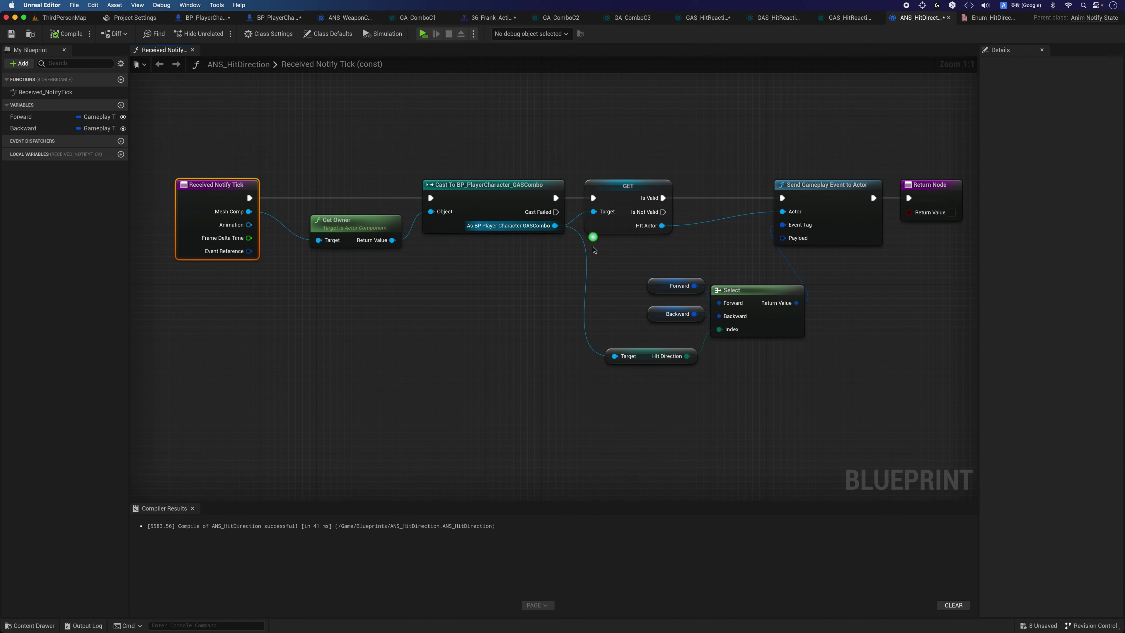
{"action": "left_click", "coordinate": [576, 293]}
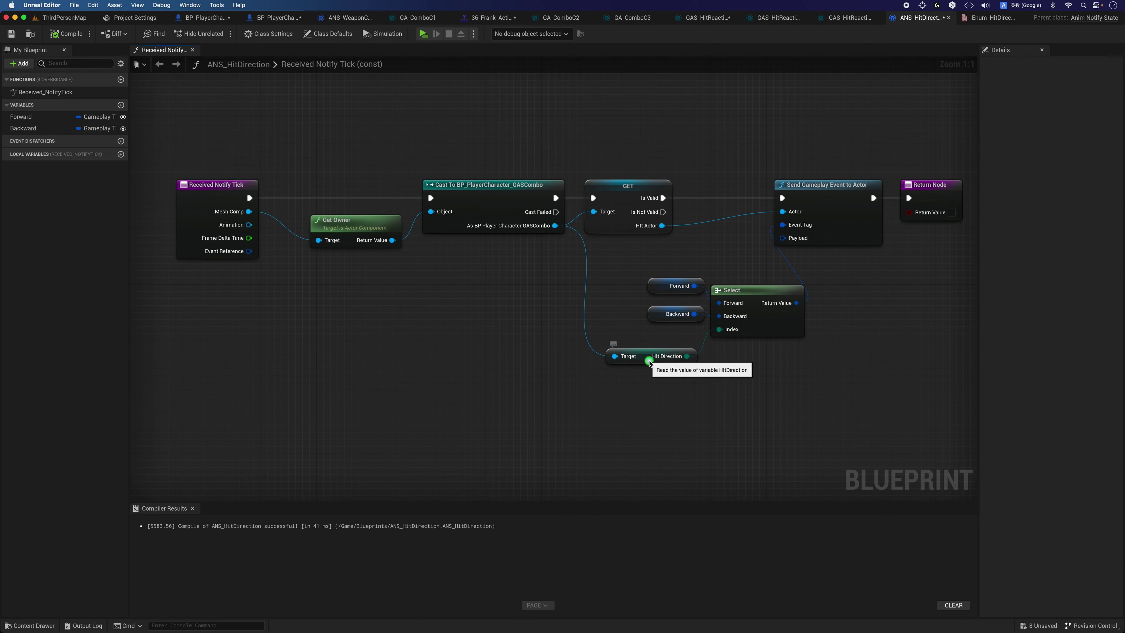
{"action": "left_click", "coordinate": [649, 358]}
{"action": "left_click_drag", "start_coordinate": [657, 285], "coordinate": [645, 327]}
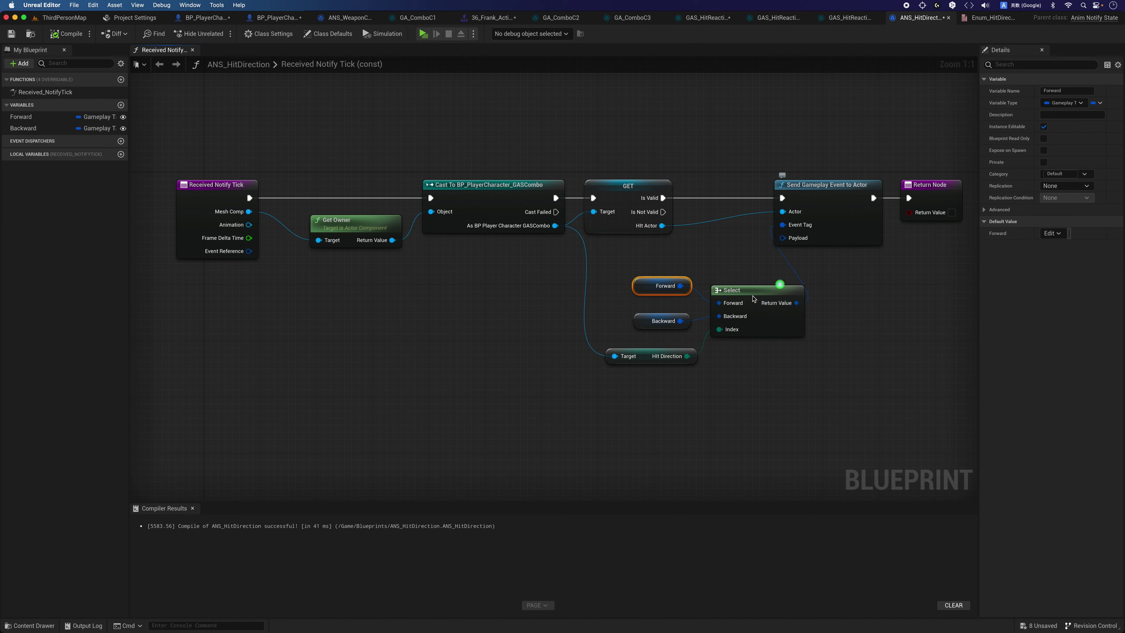
{"action": "left_click", "coordinate": [681, 314]}
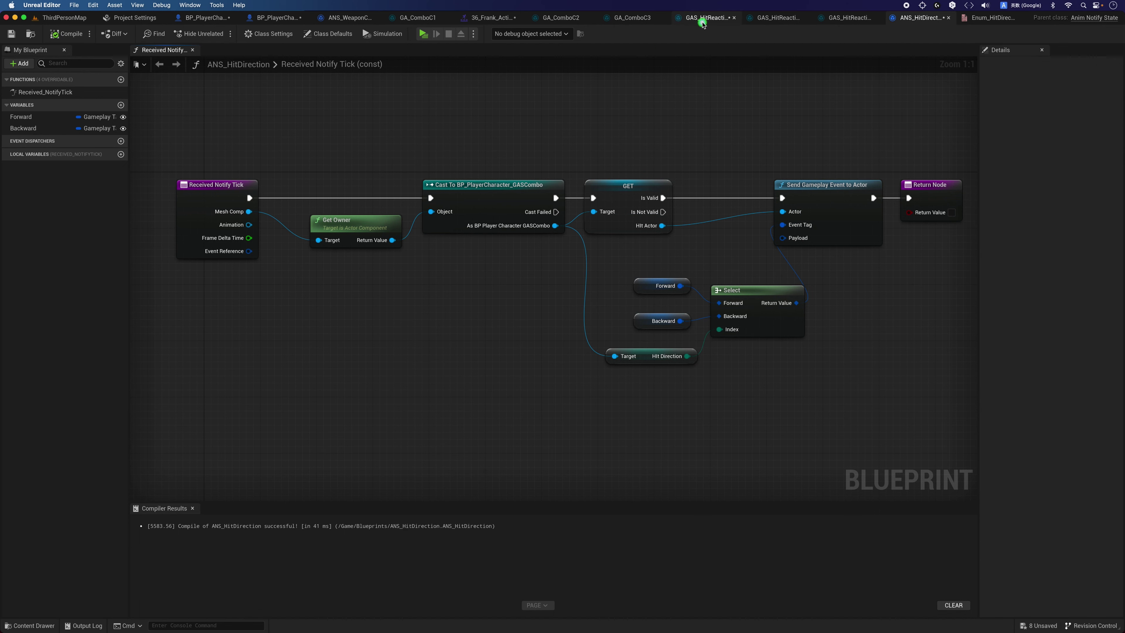
{"action": "left_click", "coordinate": [702, 22]}
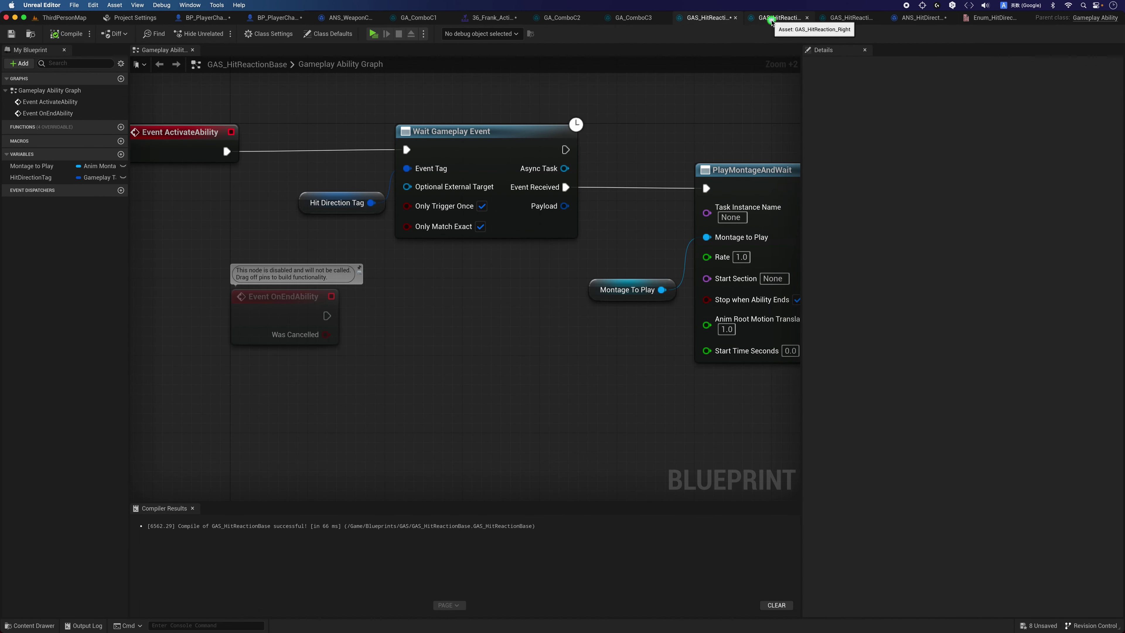
{"action": "left_click", "coordinate": [486, 21]}
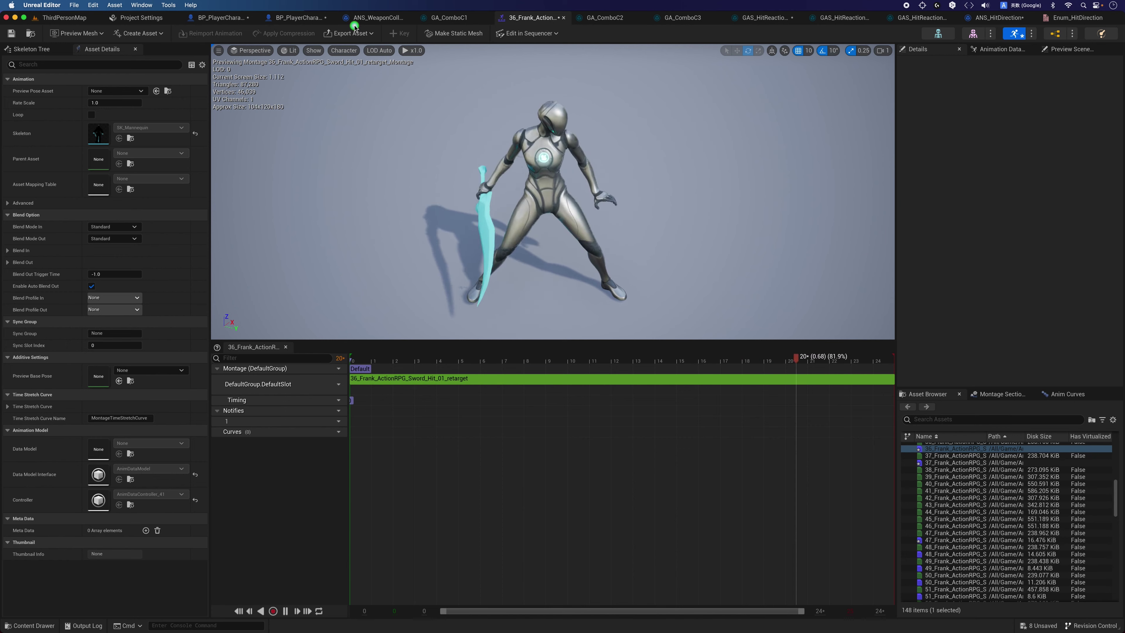
{"action": "left_click", "coordinate": [448, 18]}
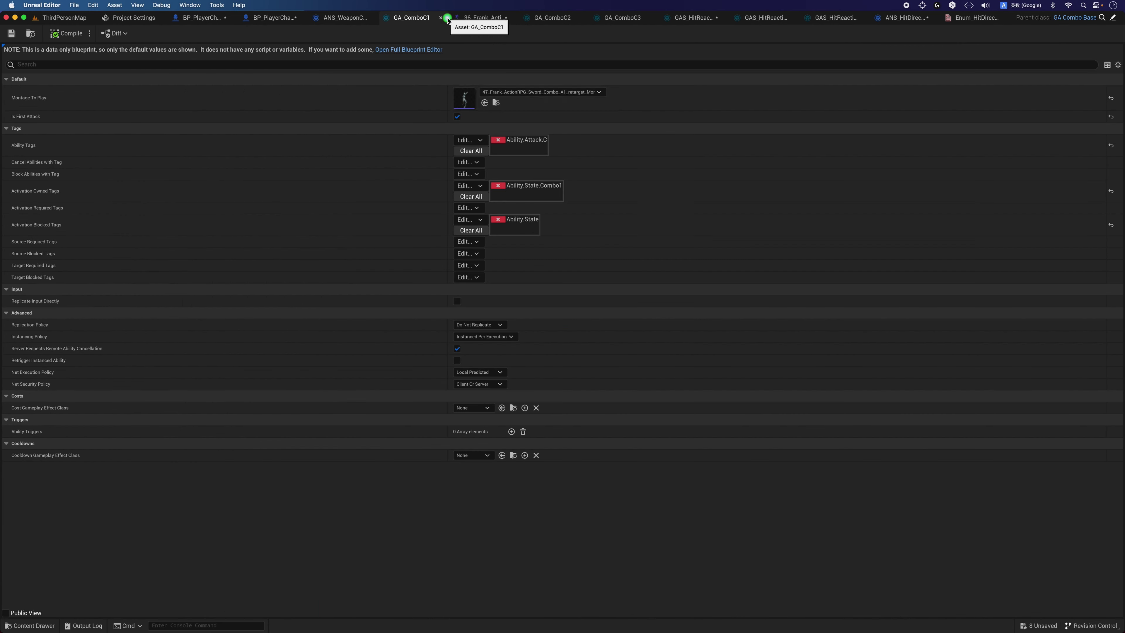
{"action": "left_click", "coordinate": [496, 102]}
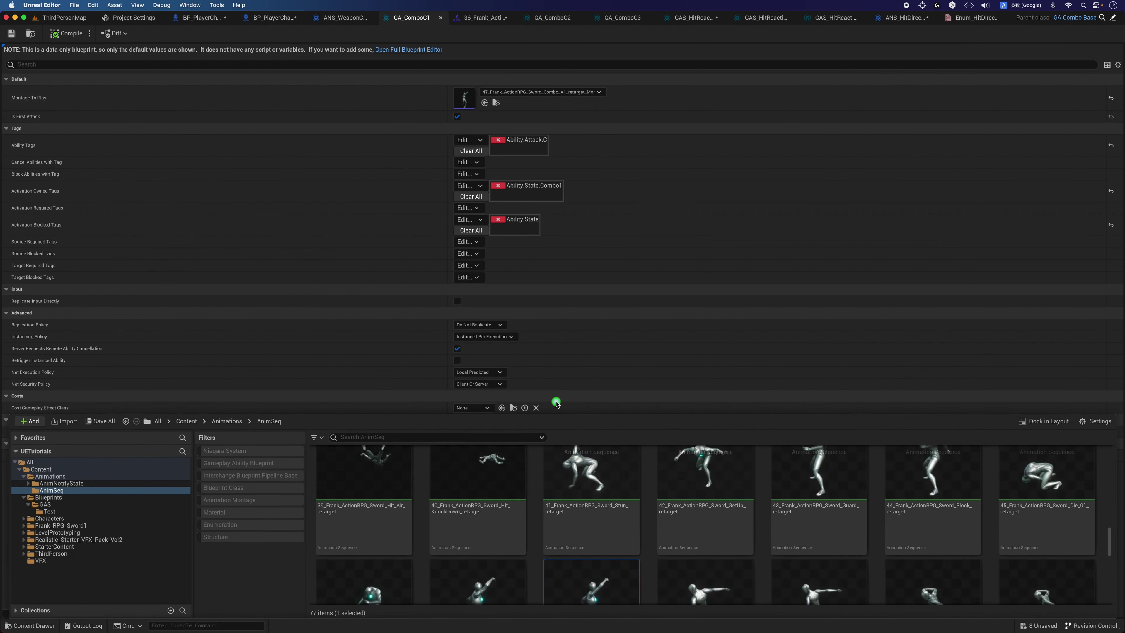
{"action": "double_click", "coordinate": [591, 582]}
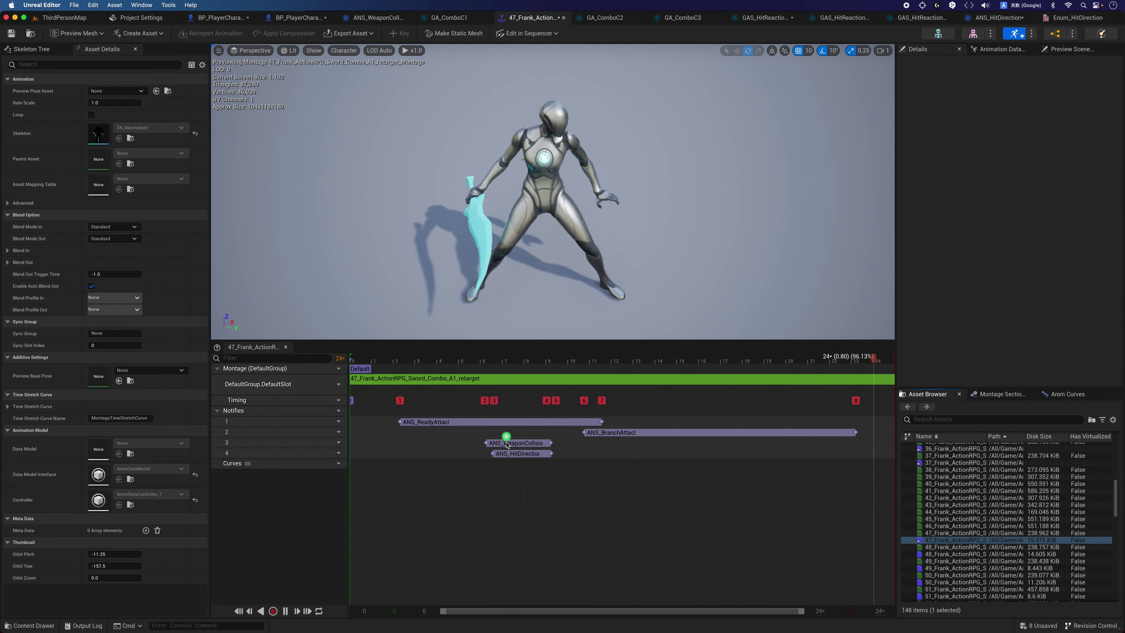
{"action": "left_click", "coordinate": [504, 453]}
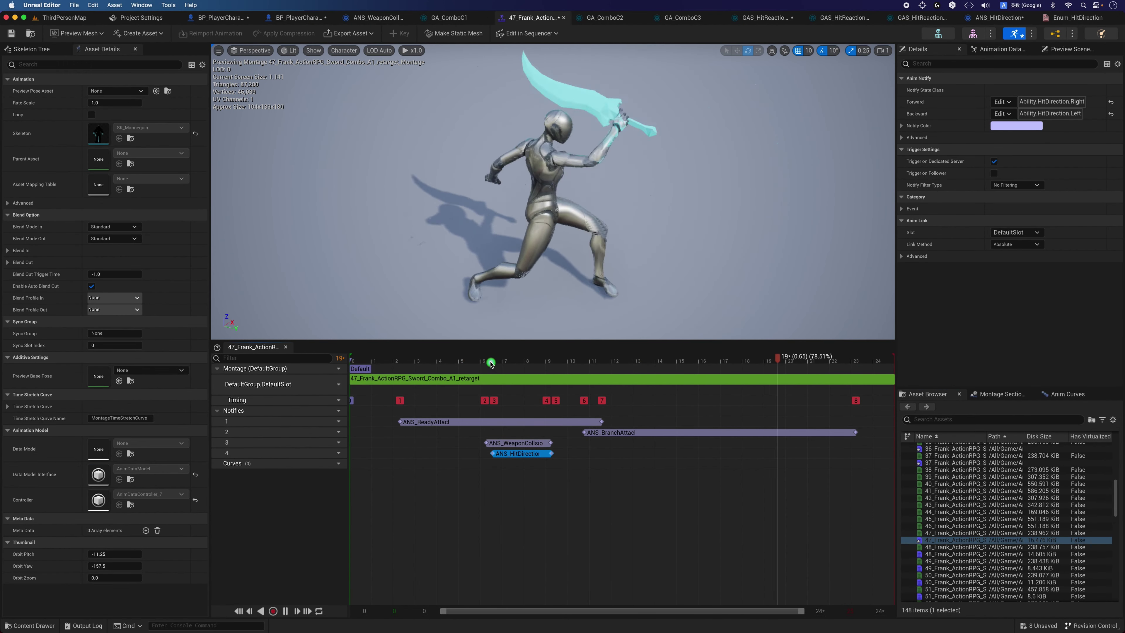
{"action": "left_click_drag", "start_coordinate": [491, 363], "coordinate": [503, 357]}
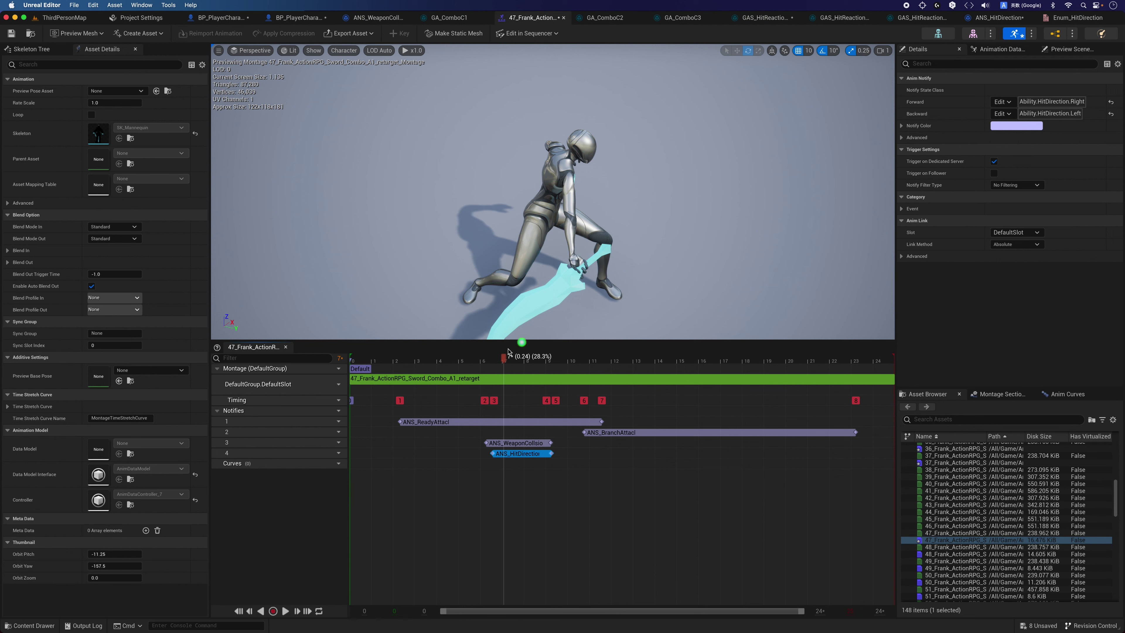
{"action": "left_click_drag", "start_coordinate": [506, 359], "coordinate": [543, 357]}
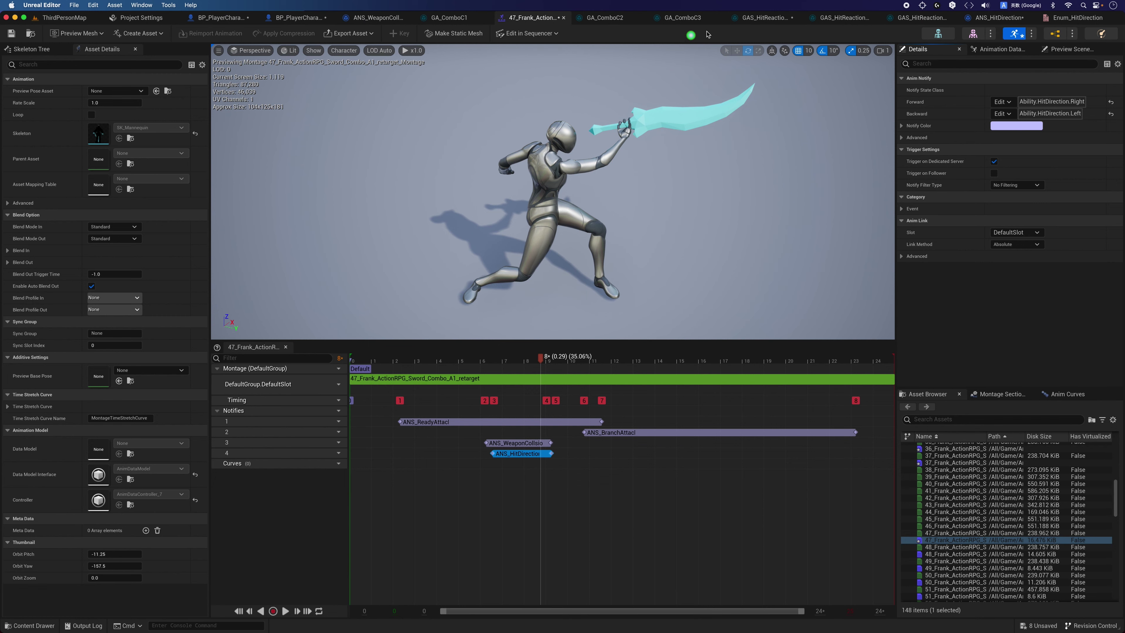
{"action": "left_click", "coordinate": [775, 18]}
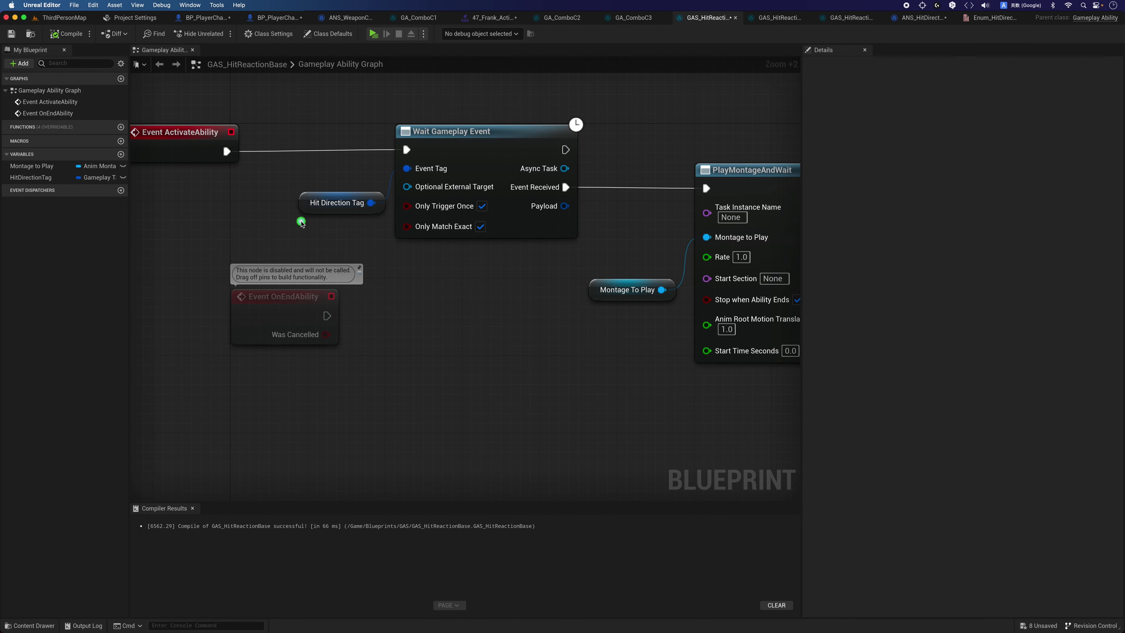
- Nudge the Hit Direction Tag getter left, then view GAS_HitReaction_Right's Ability.HitDirection.Right defaults
{"action": "left_click", "coordinate": [303, 207]}
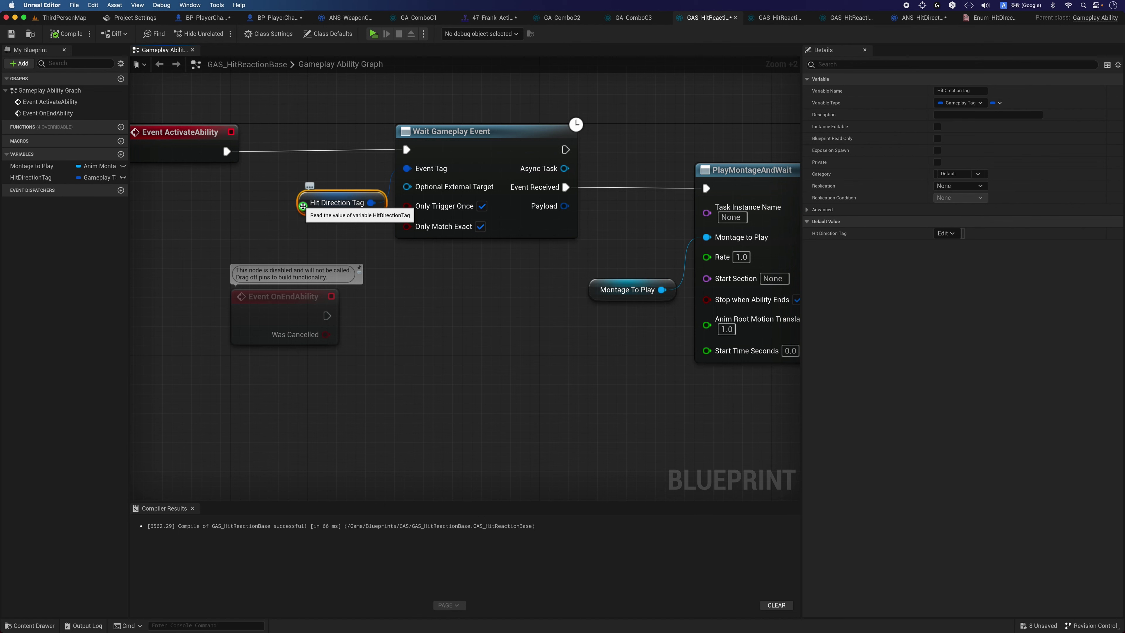
{"action": "left_click_drag", "start_coordinate": [303, 206], "coordinate": [293, 206]}
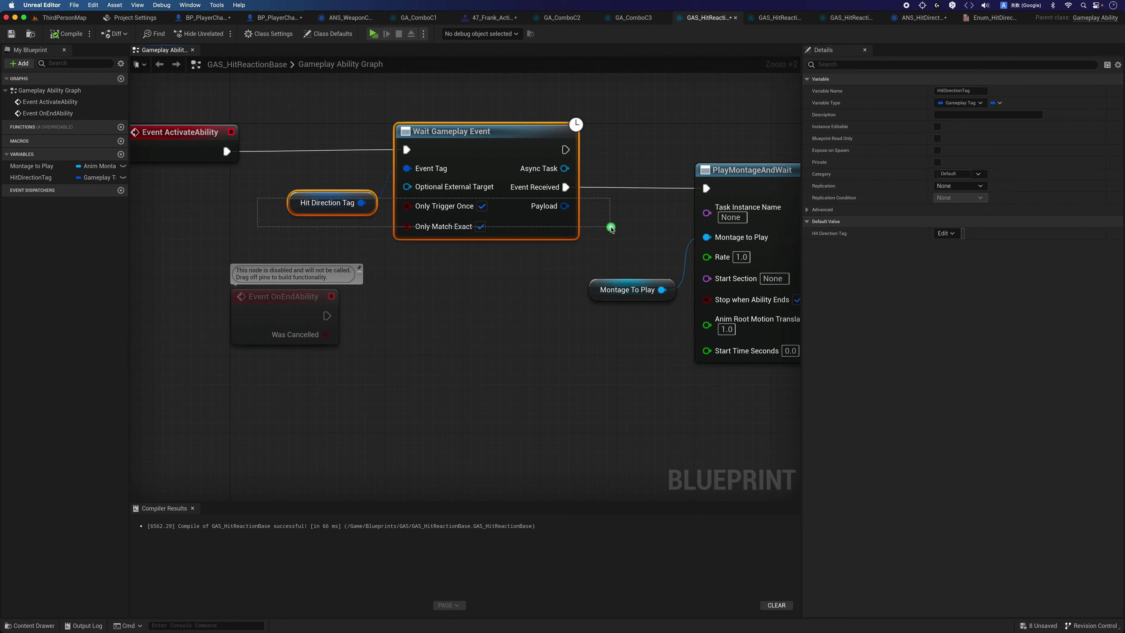
{"action": "left_click", "coordinate": [520, 299]}
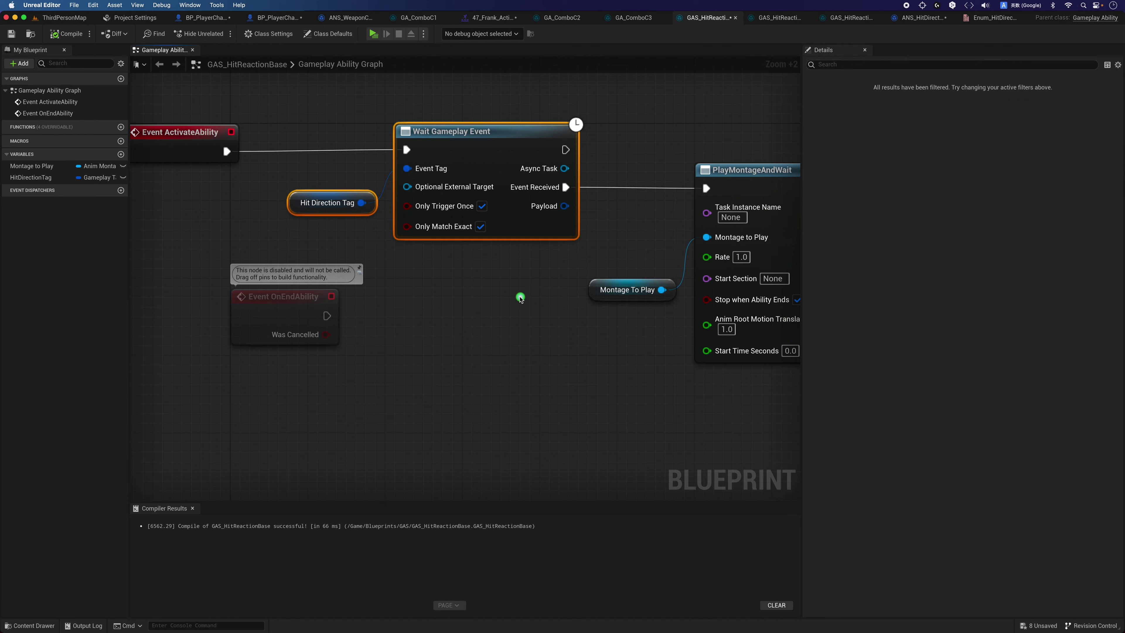
{"action": "left_click", "coordinate": [774, 18]}
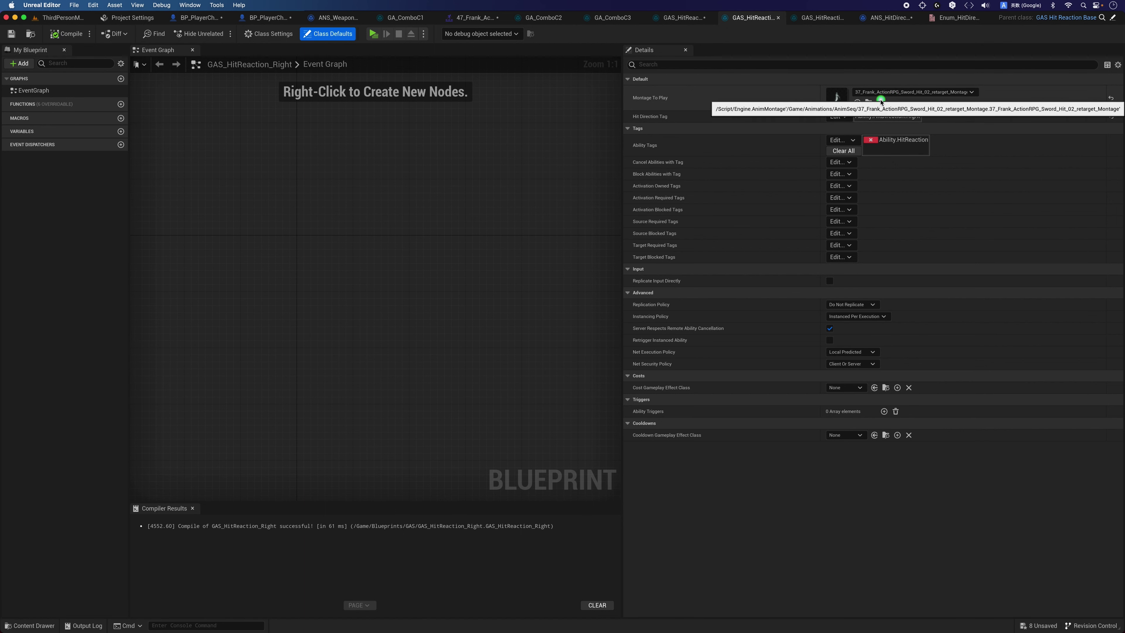
- Check GAS_HitReaction_Left and GA_ComboC1, then open GA_ComboC2's 48_Frank Sword_Combo_A2 retarget montage
{"action": "left_click", "coordinate": [818, 20]}
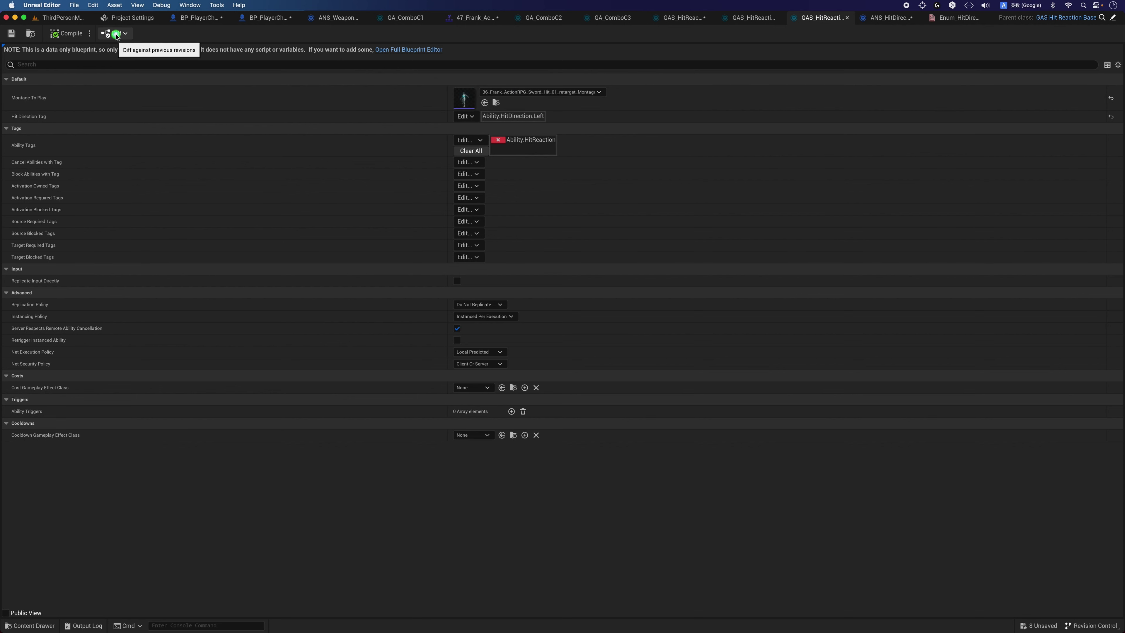
{"action": "left_click", "coordinate": [406, 19]}
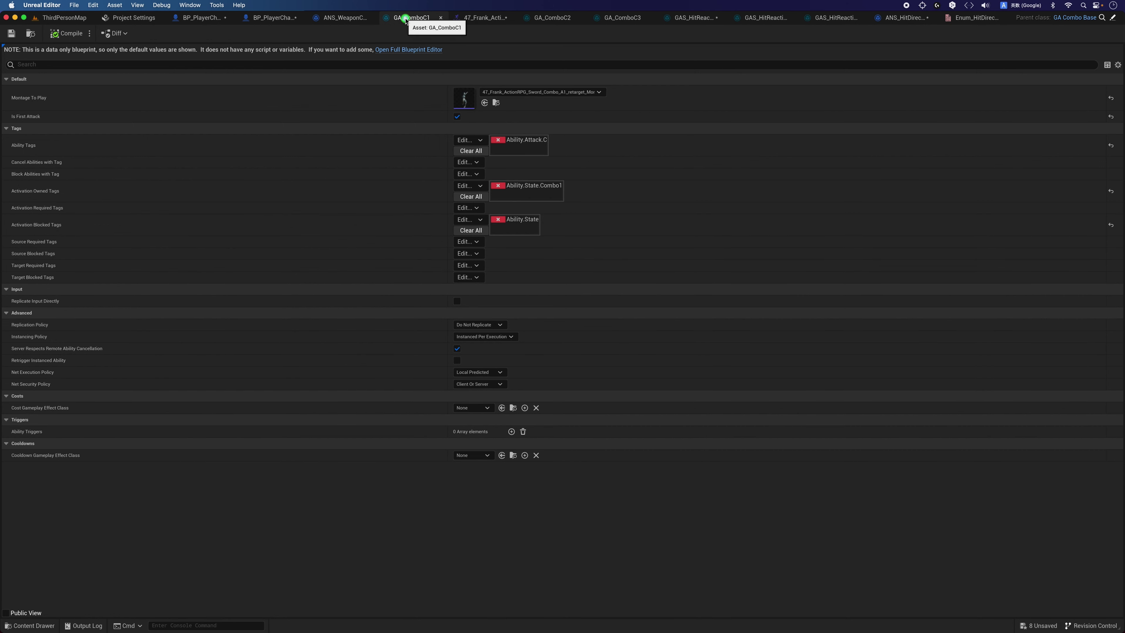
{"action": "left_click", "coordinate": [44, 625]}
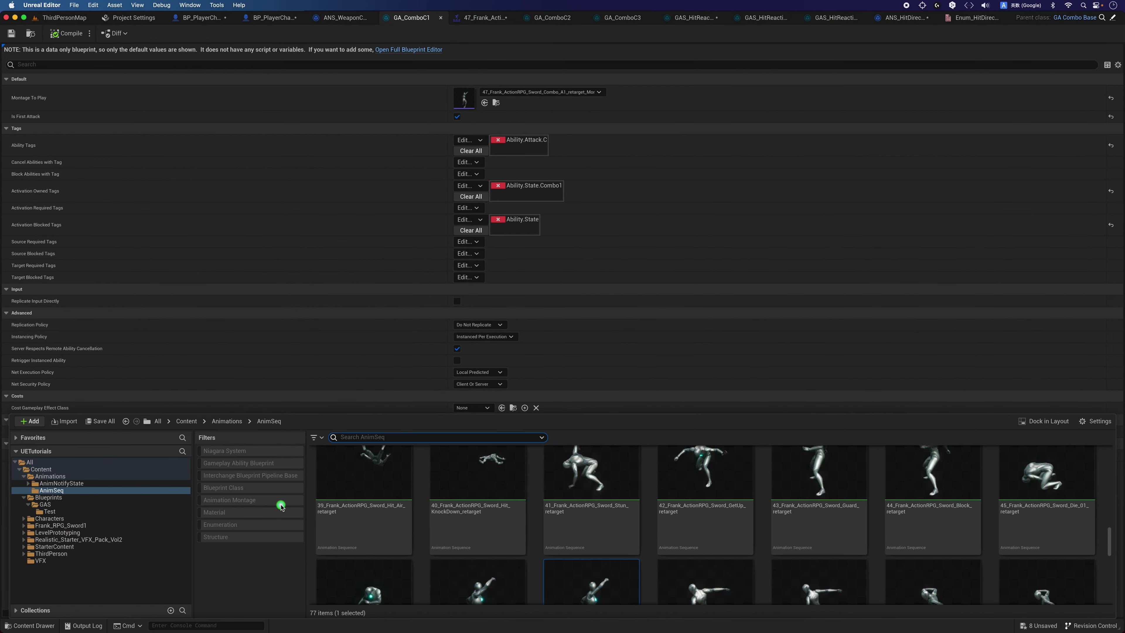
{"action": "left_click", "coordinate": [94, 498]}
{"action": "left_click", "coordinate": [94, 509]}
{"action": "left_click", "coordinate": [94, 504]}
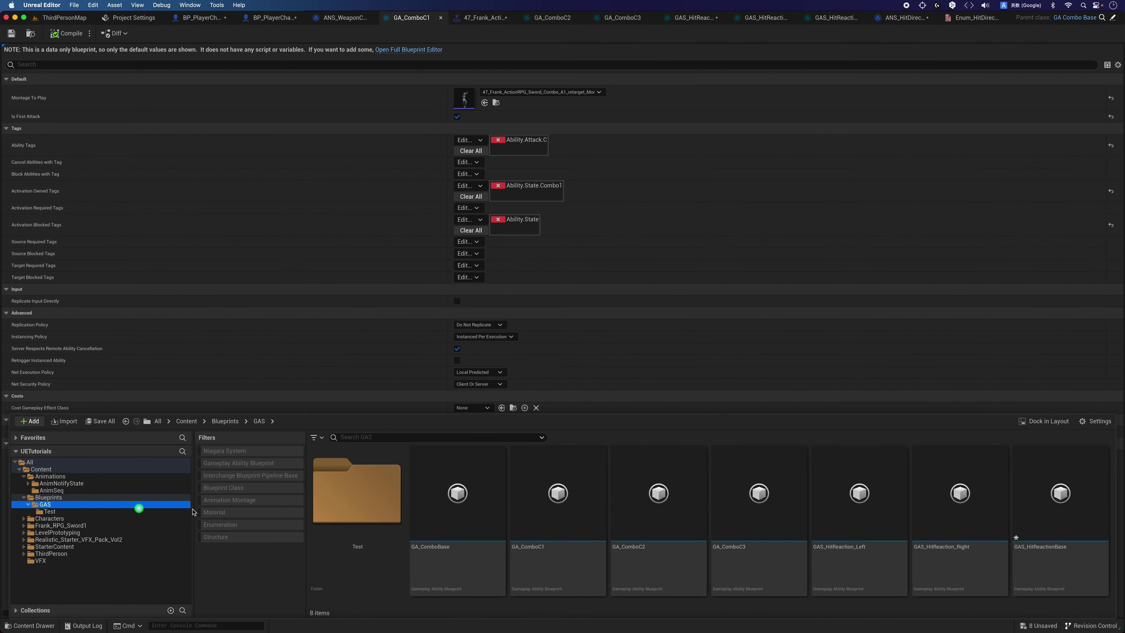
{"action": "double_click", "coordinate": [650, 498]}
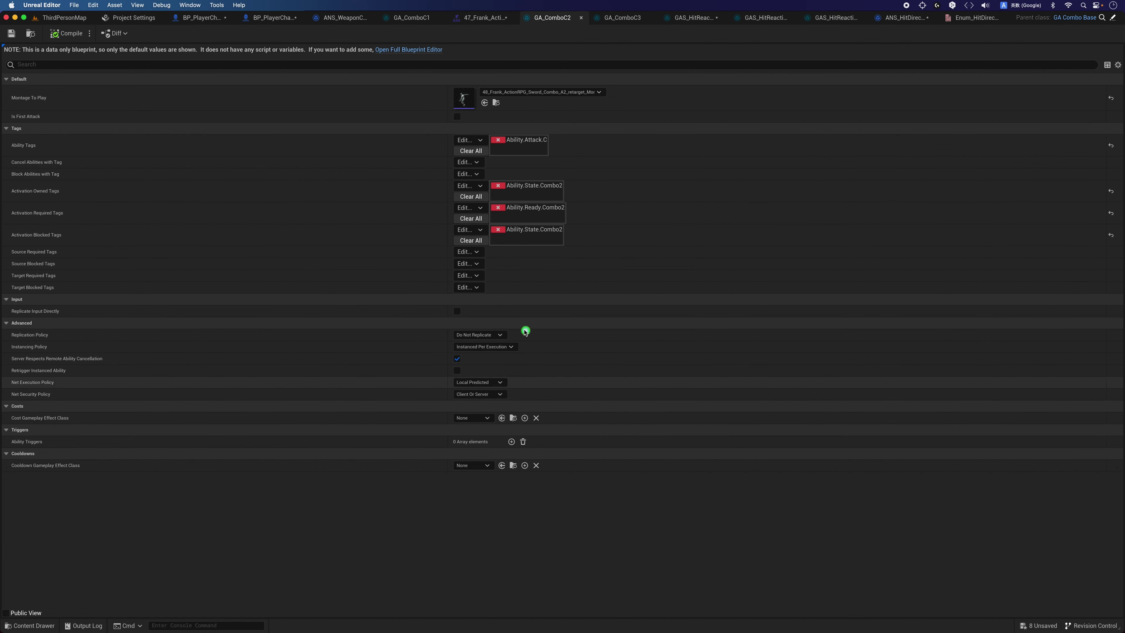
{"action": "left_click", "coordinate": [496, 103]}
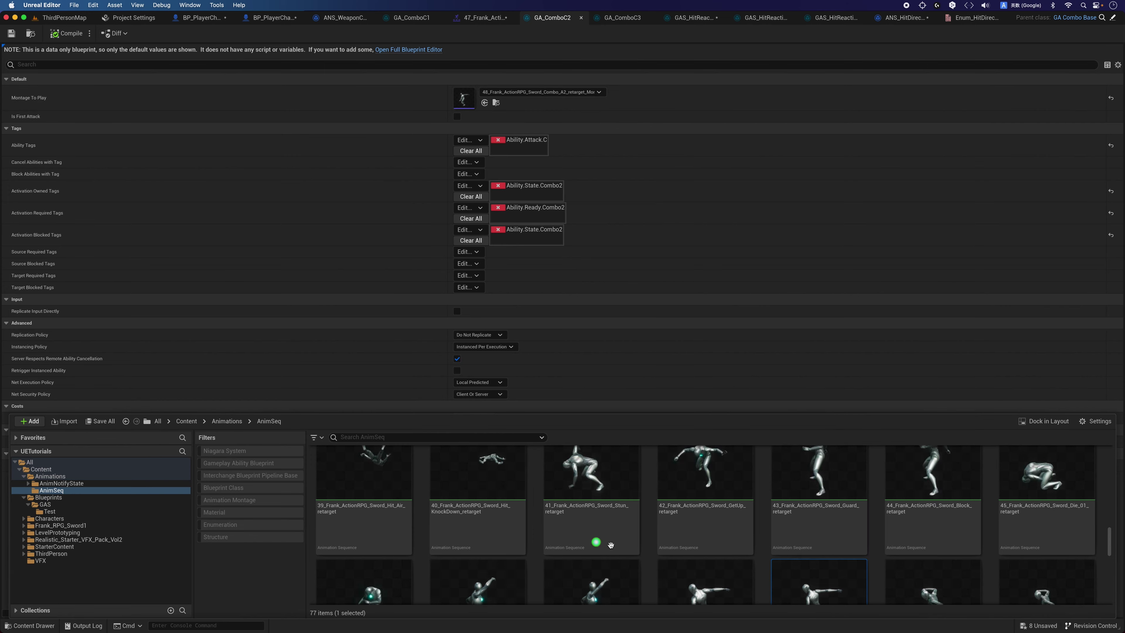
{"action": "double_click", "coordinate": [819, 584]}
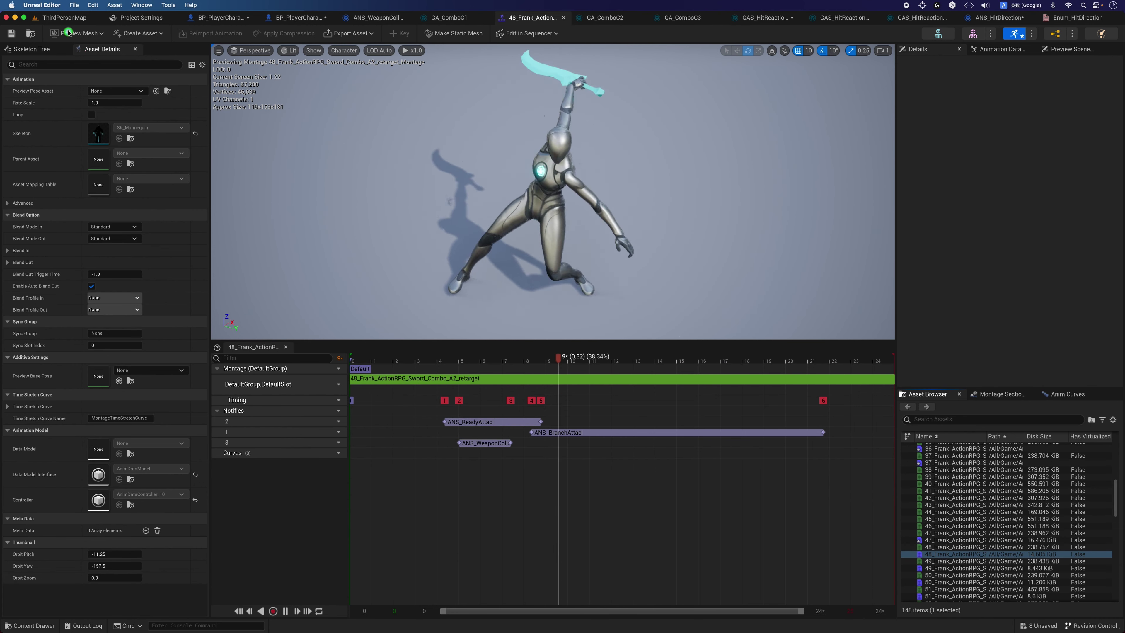
- Switch to the ThirdPersonMap level and orbit the view toward the test character
{"action": "left_click", "coordinate": [64, 17]}
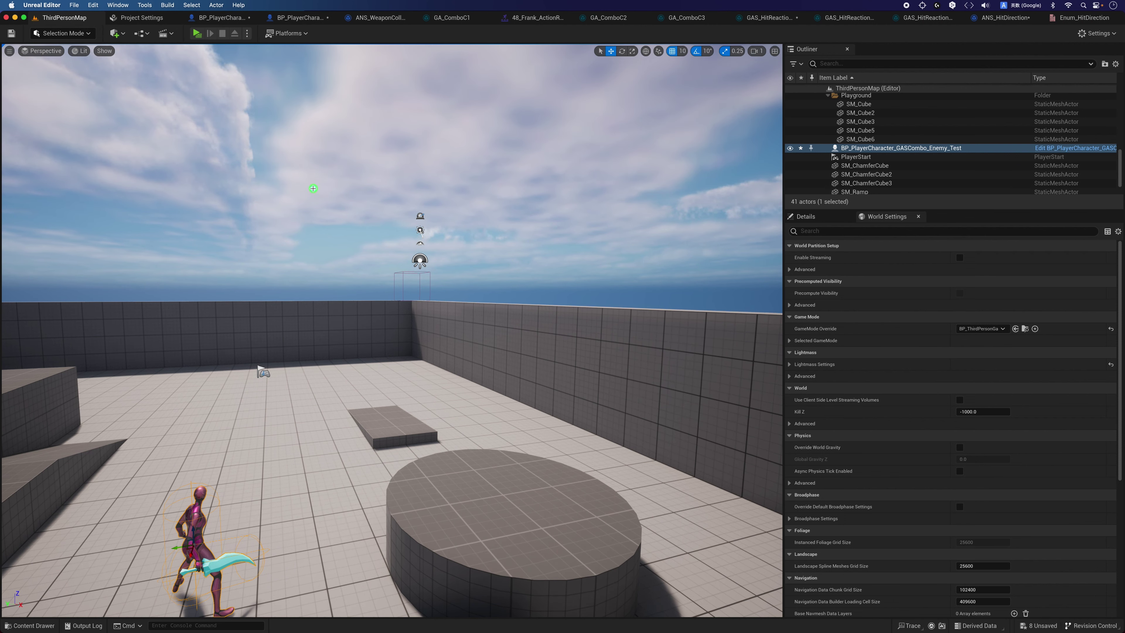
{"action": "right_click_drag", "start_coordinate": [314, 188], "coordinate": [313, 189]}
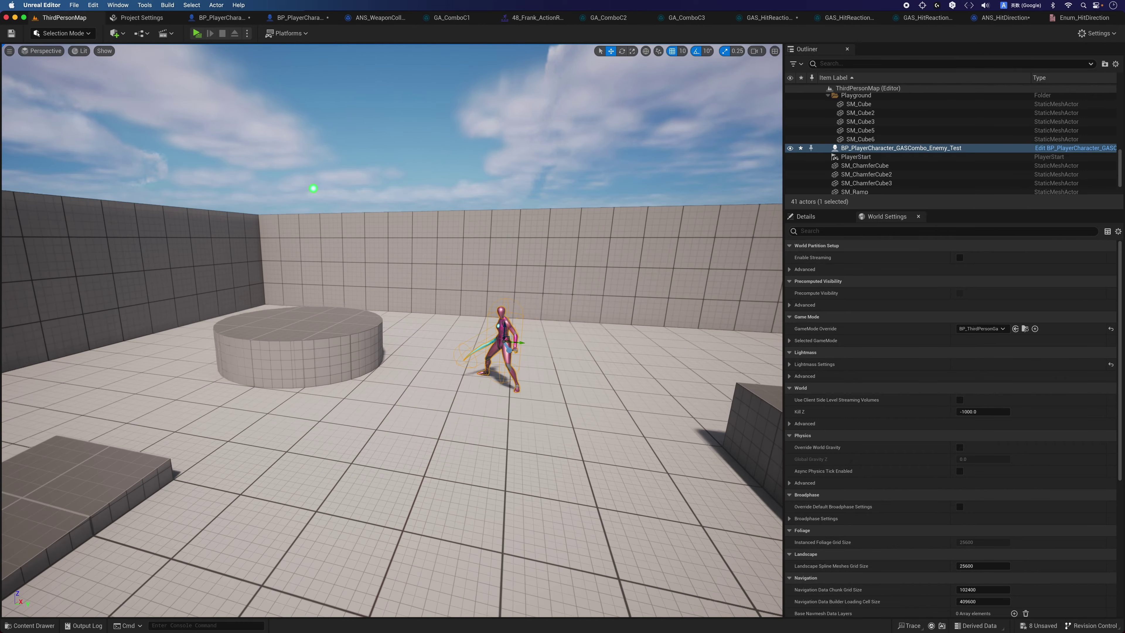